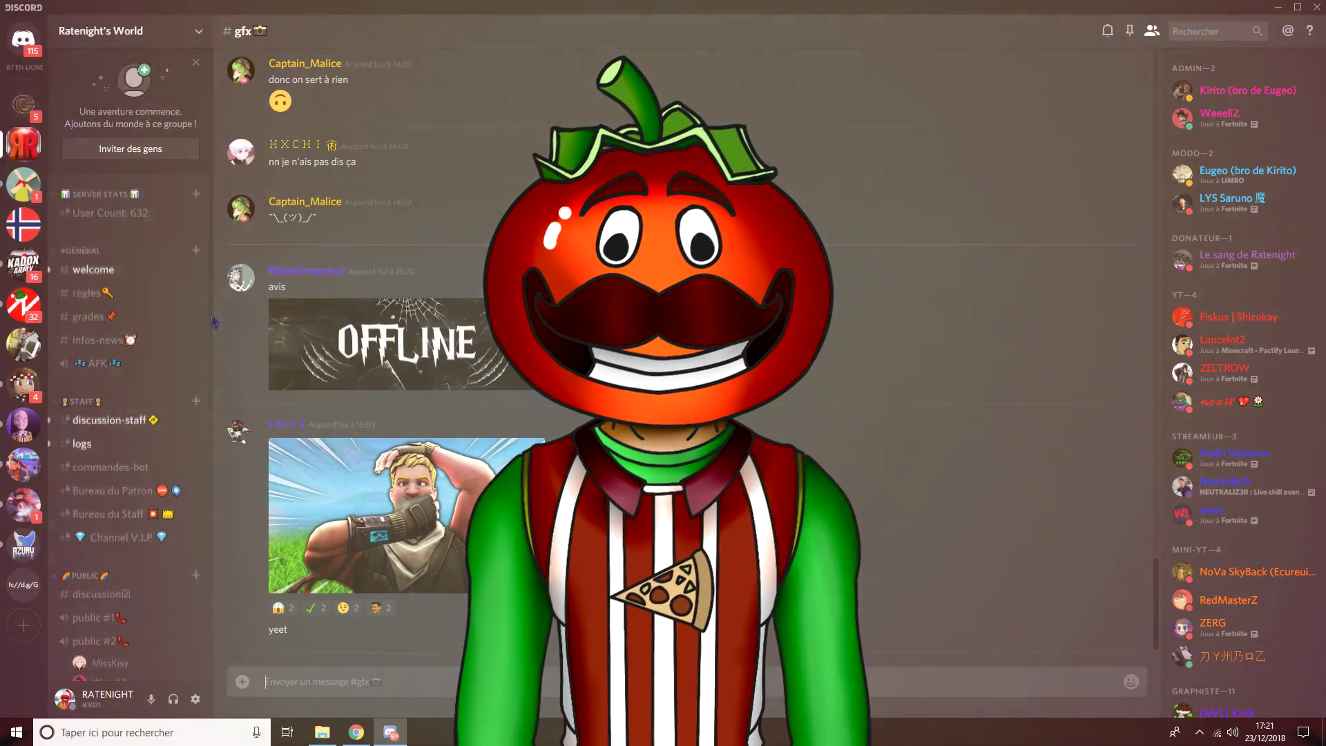
# - Look through the channel list of the Discord server, from the general channels down to the Fortnite section
pyautogui.moveTo(214, 322); pyautogui.dragTo(214, 432)
pyautogui.scroll(4, 130, 428)
pyautogui.scroll(-3, 130, 428)
pyautogui.scroll(3, 131, 429)
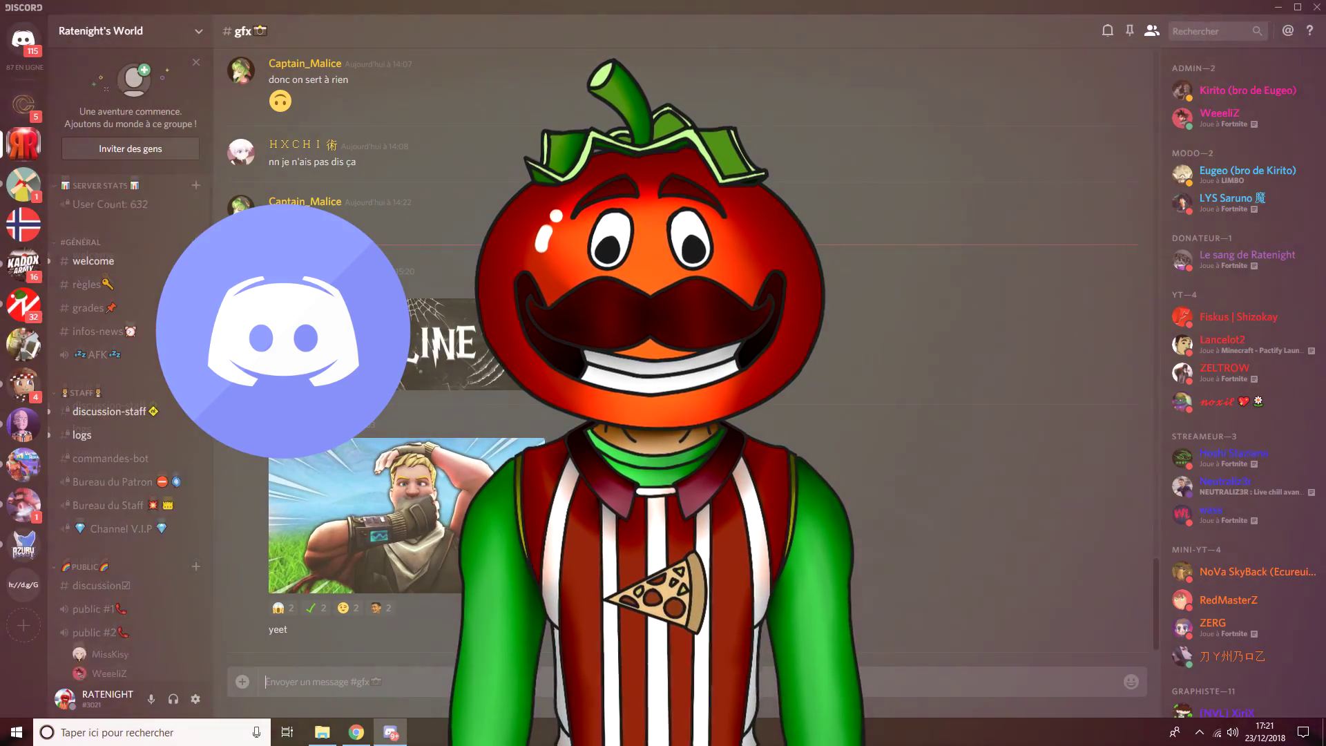
pyautogui.scroll(1, 131, 428)
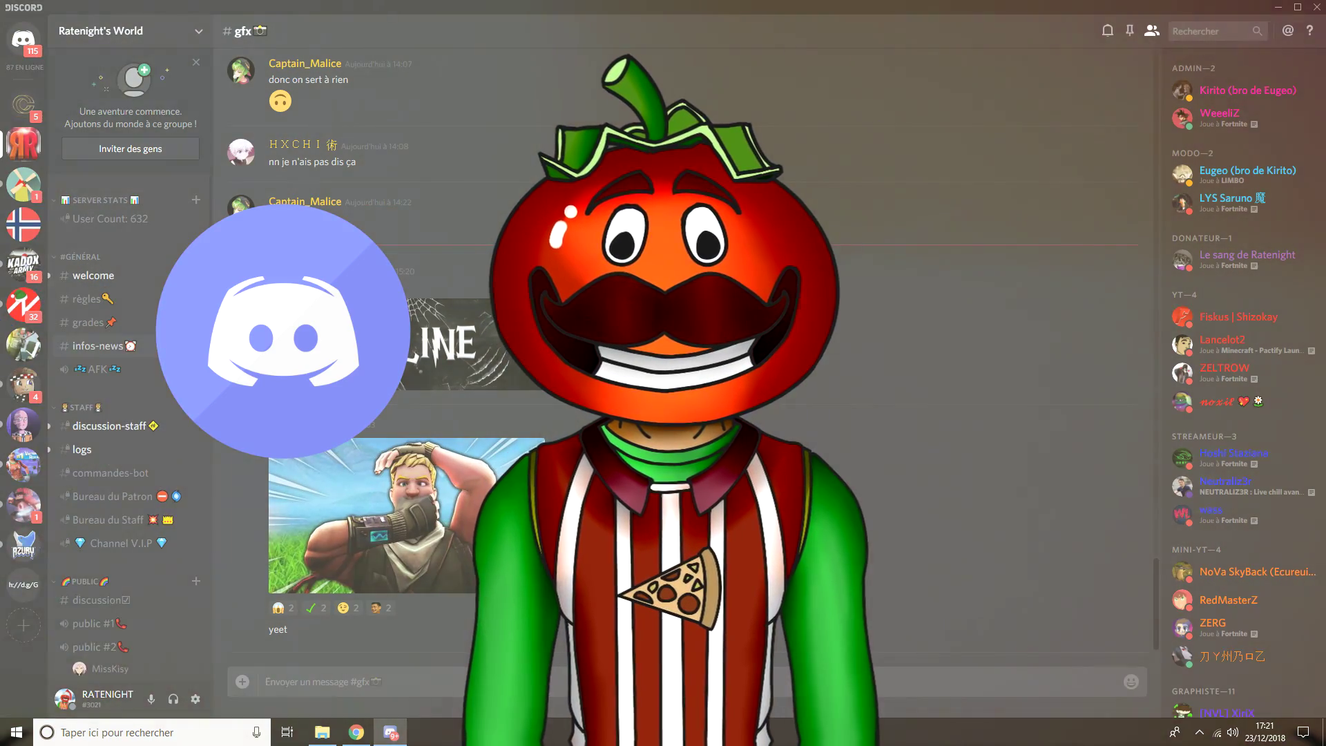
pyautogui.scroll(-6, 204, 547)
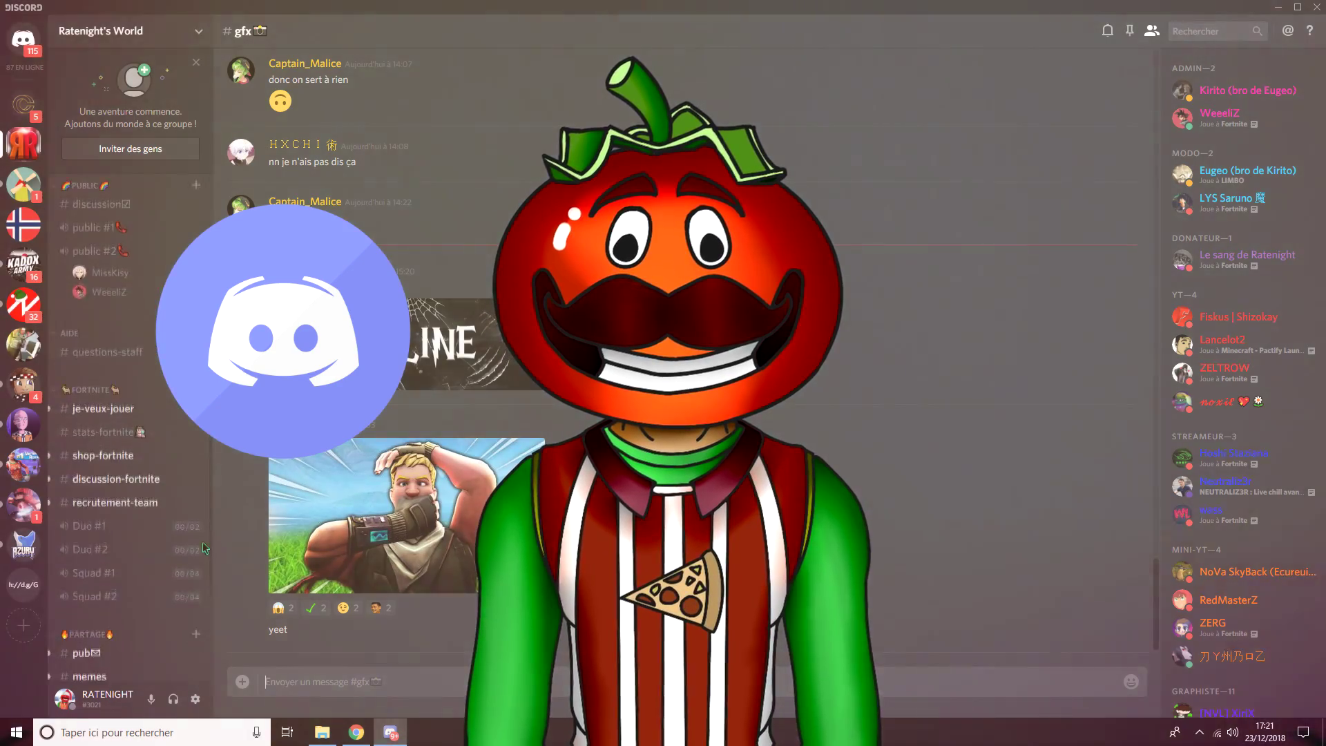
pyautogui.scroll(4, 163, 420)
pyautogui.scroll(3, 163, 420)
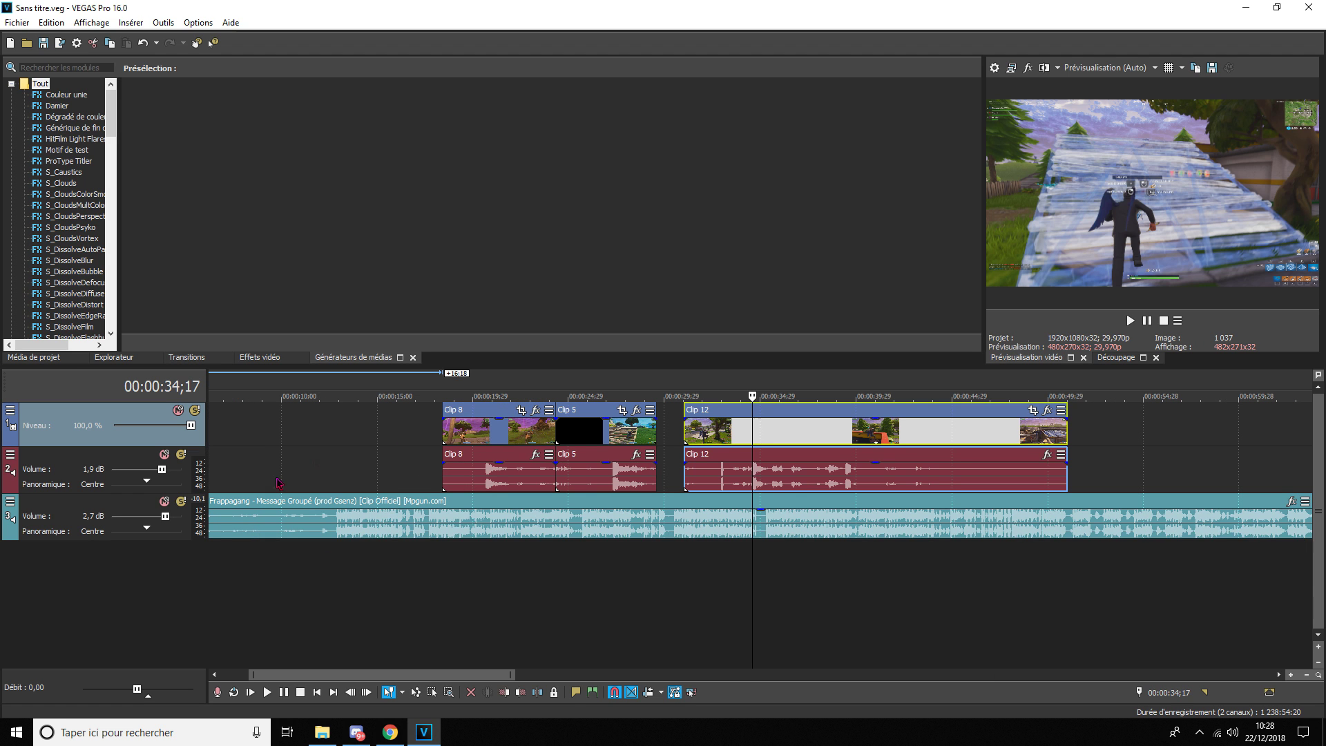
# - Try to add a fade-in to the music event at the start of the timeline
pyautogui.click(562, 431)
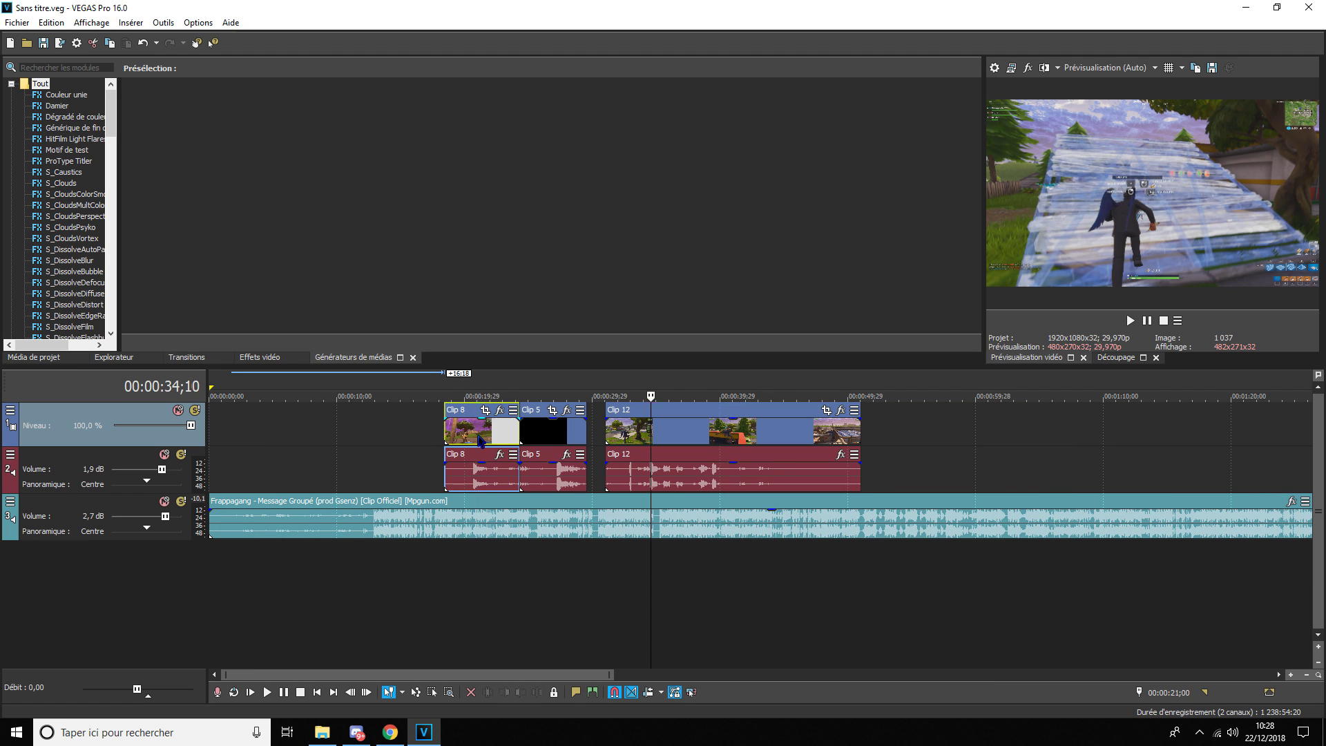
pyautogui.click(300, 528)
pyautogui.scroll(1, 689, 502)
pyautogui.scroll(3, 491, 530)
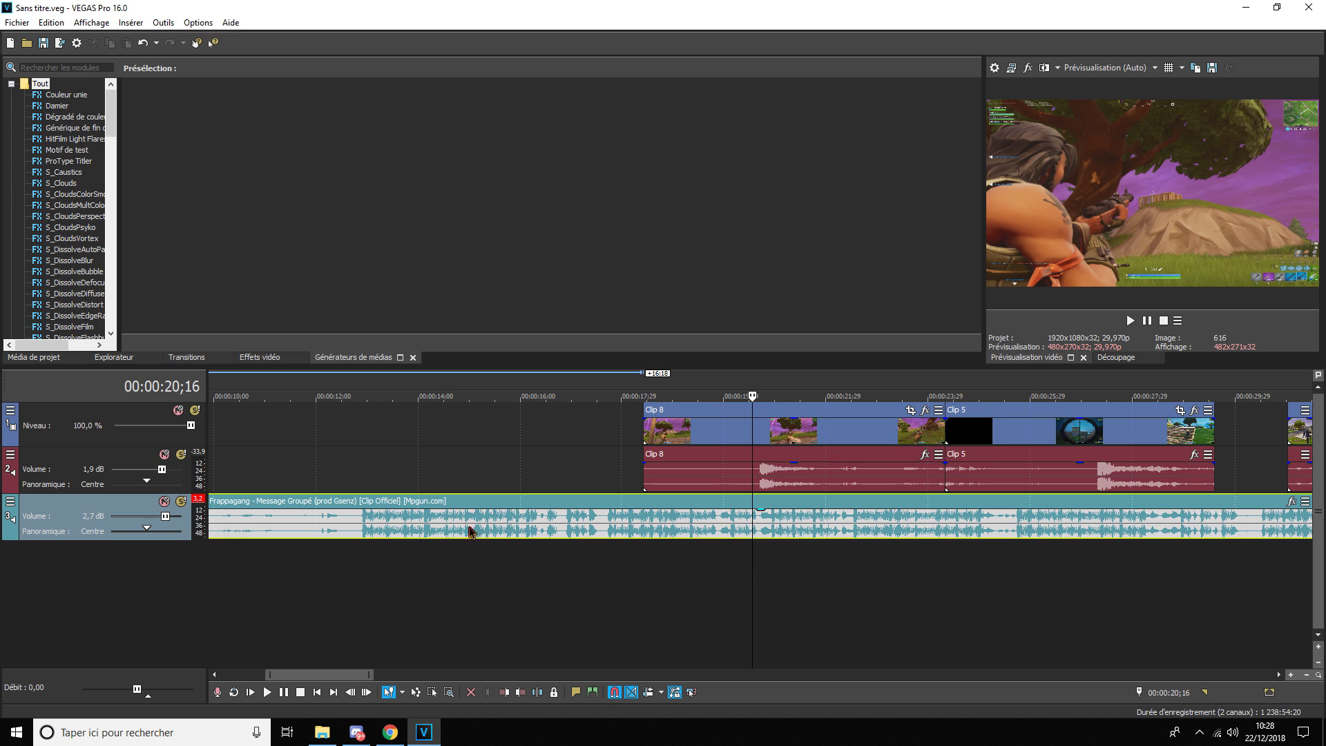
pyautogui.scroll(-5, 336, 408)
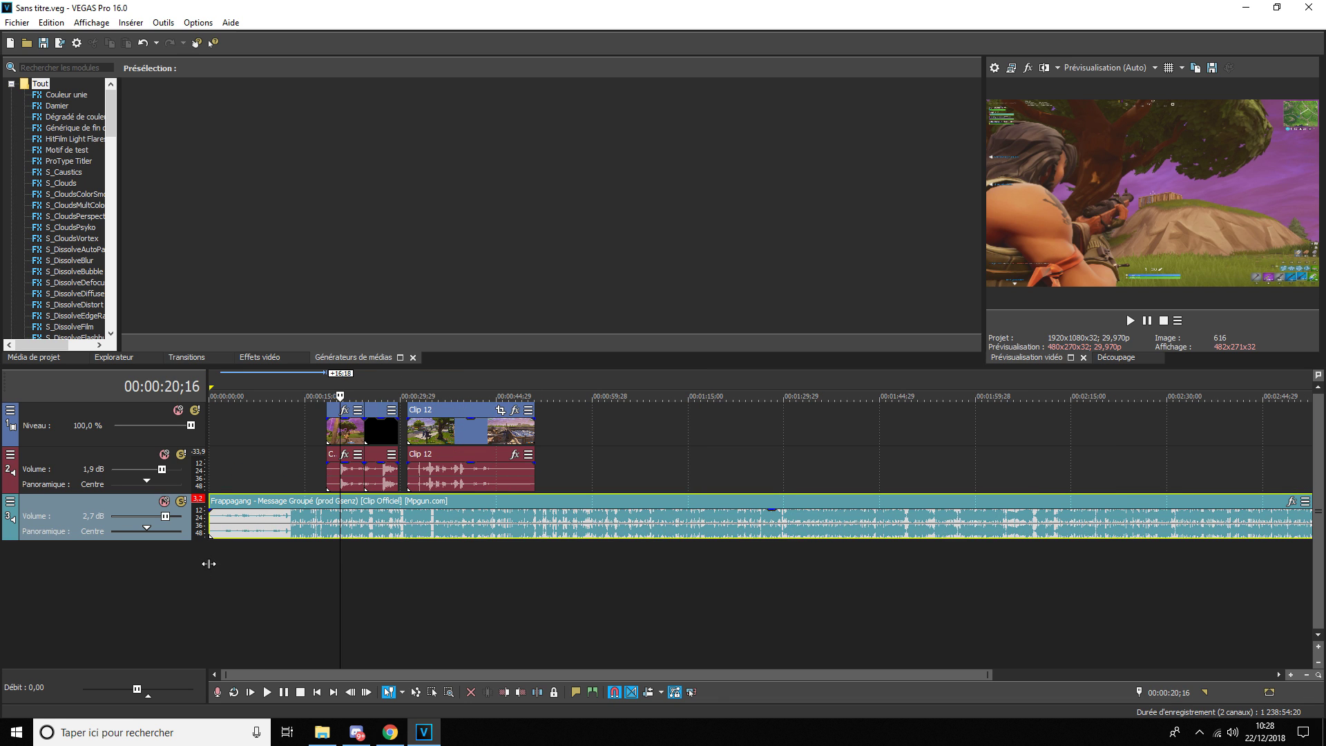
pyautogui.hotkey('ctrl', 'Home')
pyautogui.scroll(6, 645, 532)
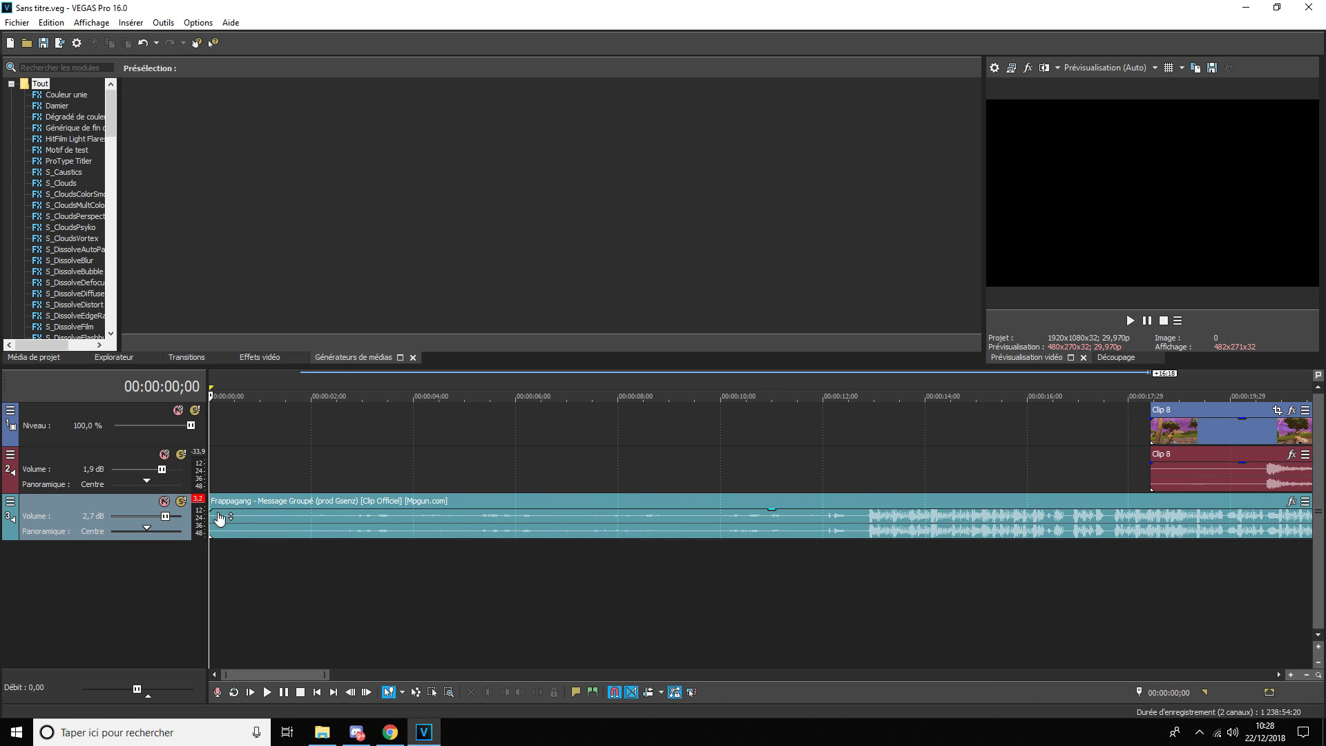
pyautogui.moveTo(209, 511); pyautogui.dragTo(264, 503)
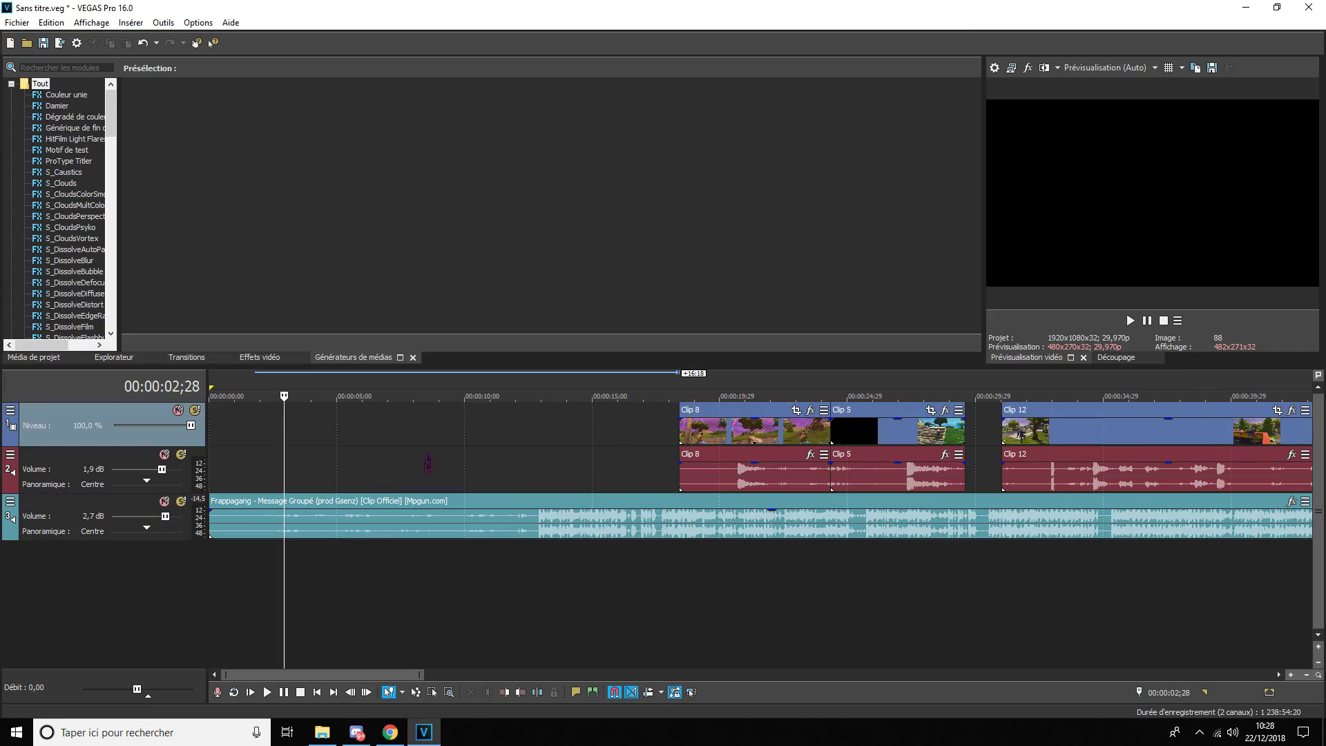
# - Switch to Chrome, browse the Cinematic Pack #7 (Season 5) clips in Google Drive, and return to the parent Content Pack folder
pyautogui.click(390, 732)
pyautogui.scroll(-5, 688, 388)
pyautogui.scroll(5, 688, 388)
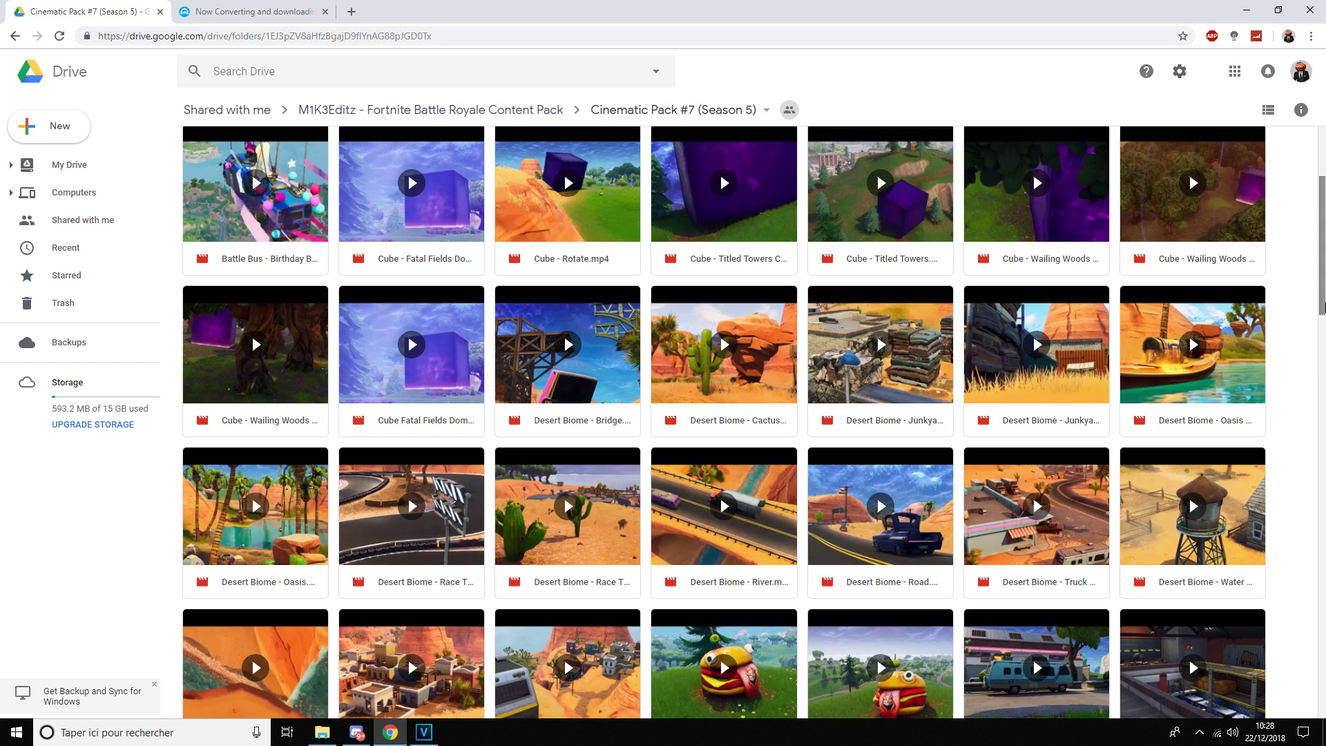
pyautogui.scroll(3, 656, 214)
pyautogui.scroll(-2, 930, 265)
pyautogui.click(9, 38)
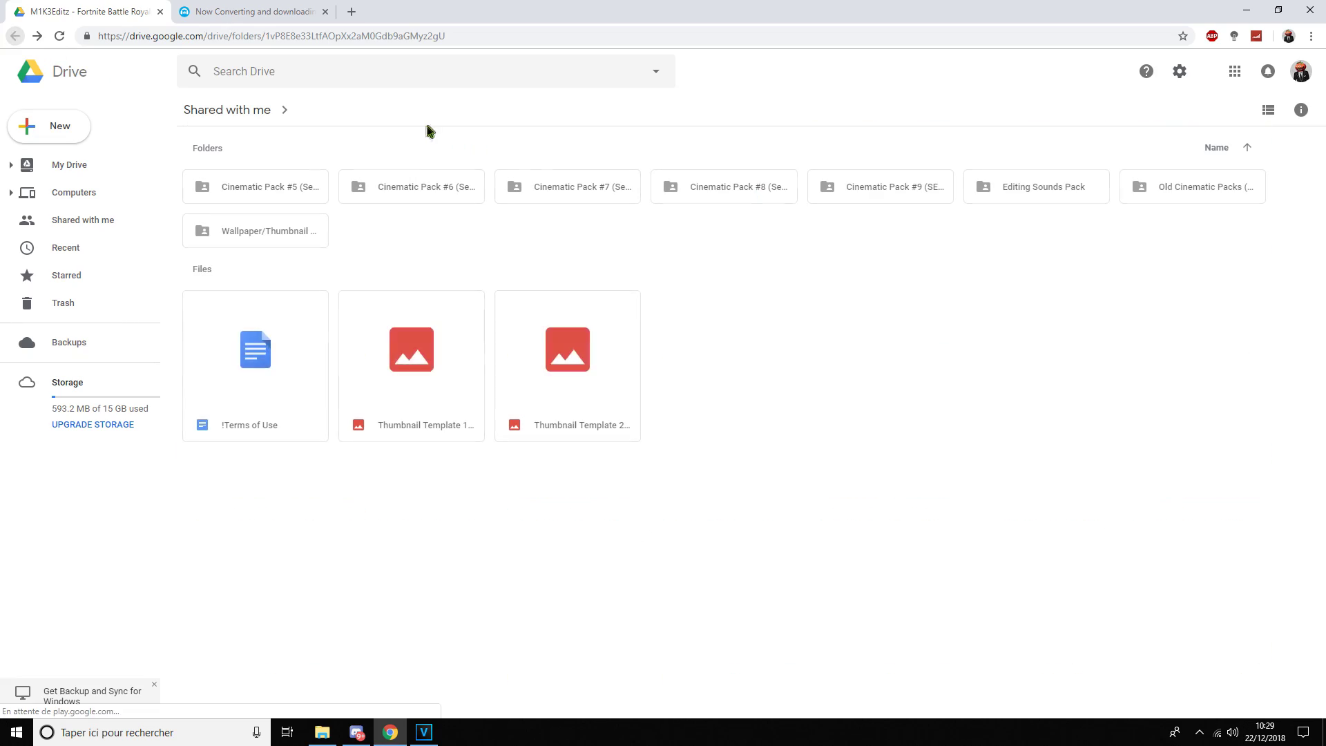
# - Open the Cinematic Pack #7 (Season 5) folder and download the Durrr Burger - Mountain video
pyautogui.click(580, 187)
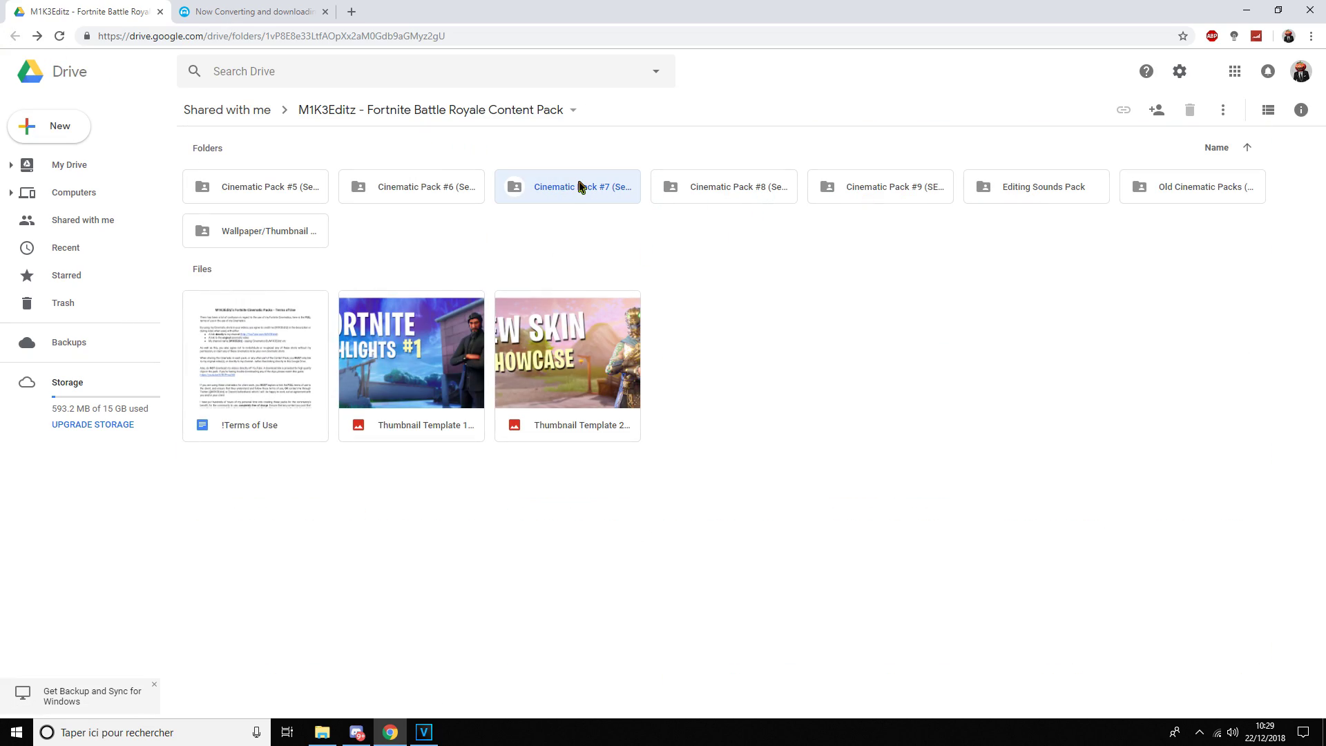
pyautogui.doubleClick(579, 186)
pyautogui.scroll(-3, 475, 190)
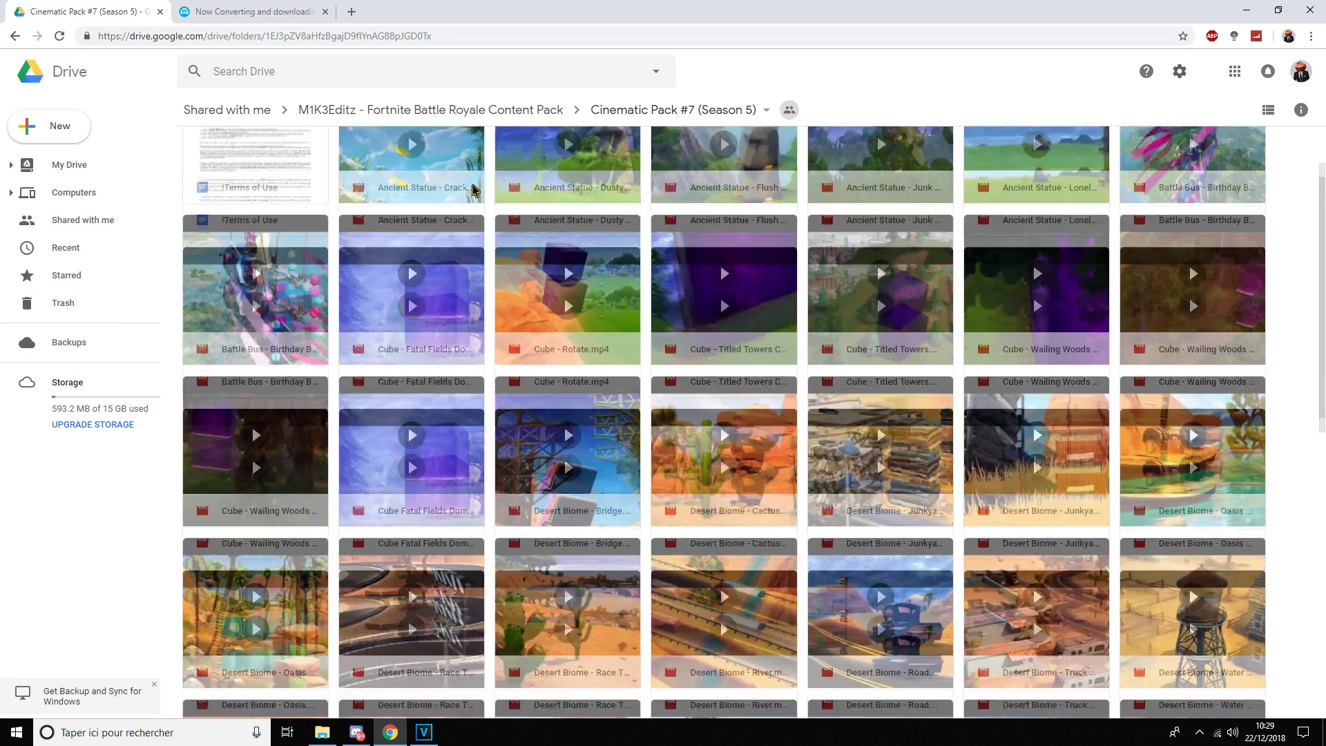
pyautogui.scroll(-4, 1219, 304)
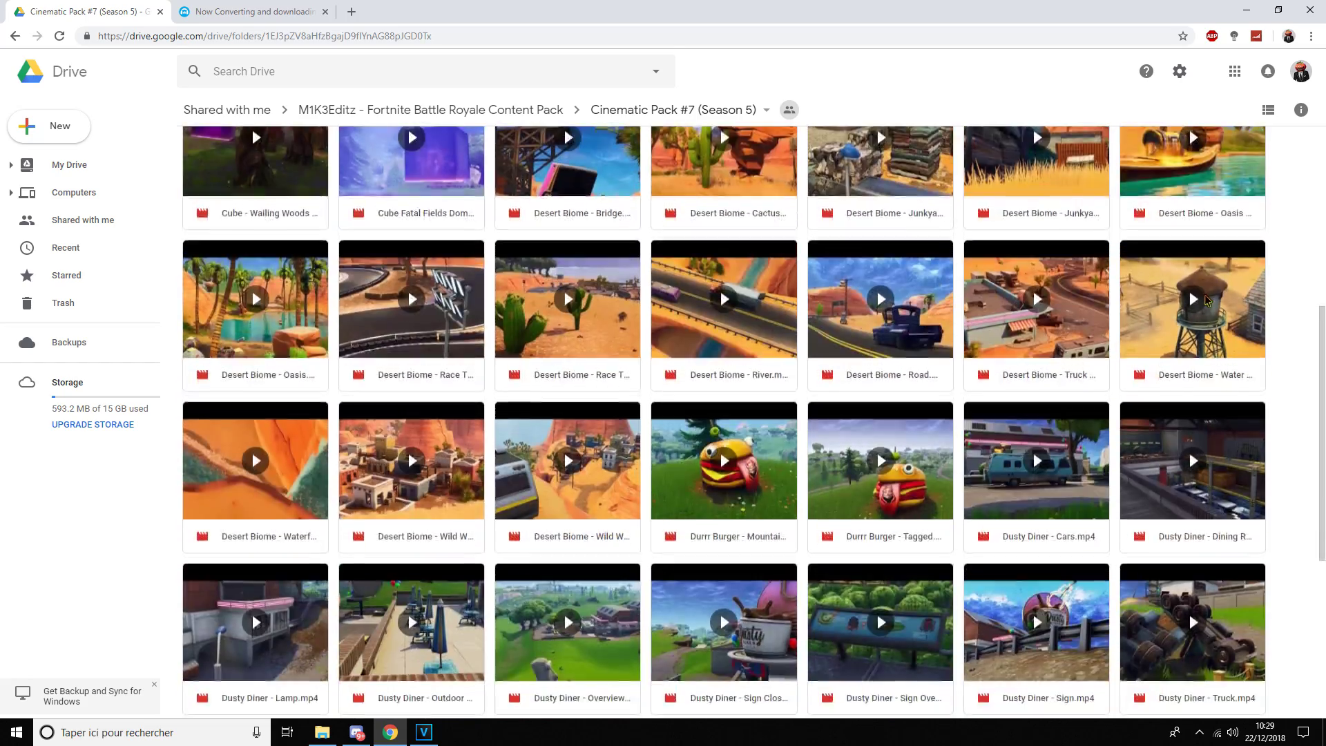
pyautogui.scroll(-2, 528, 408)
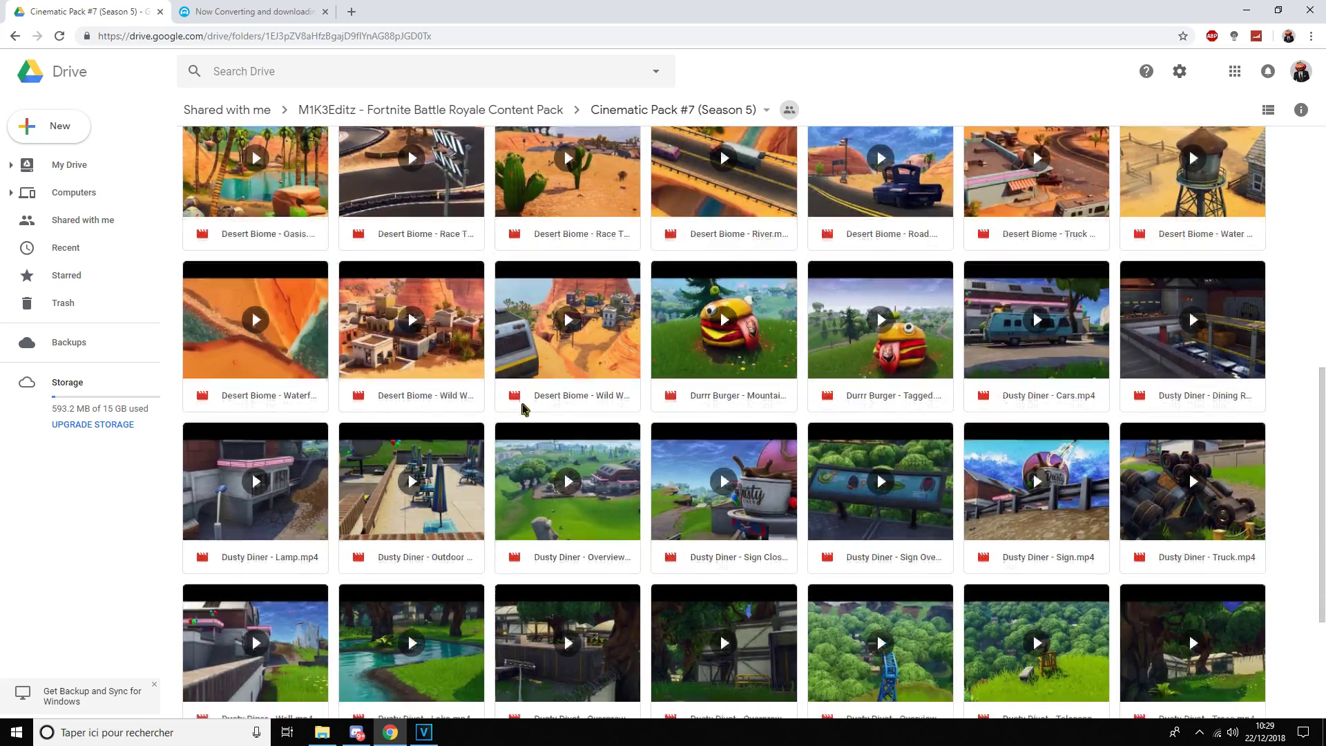
pyautogui.scroll(2, 828, 408)
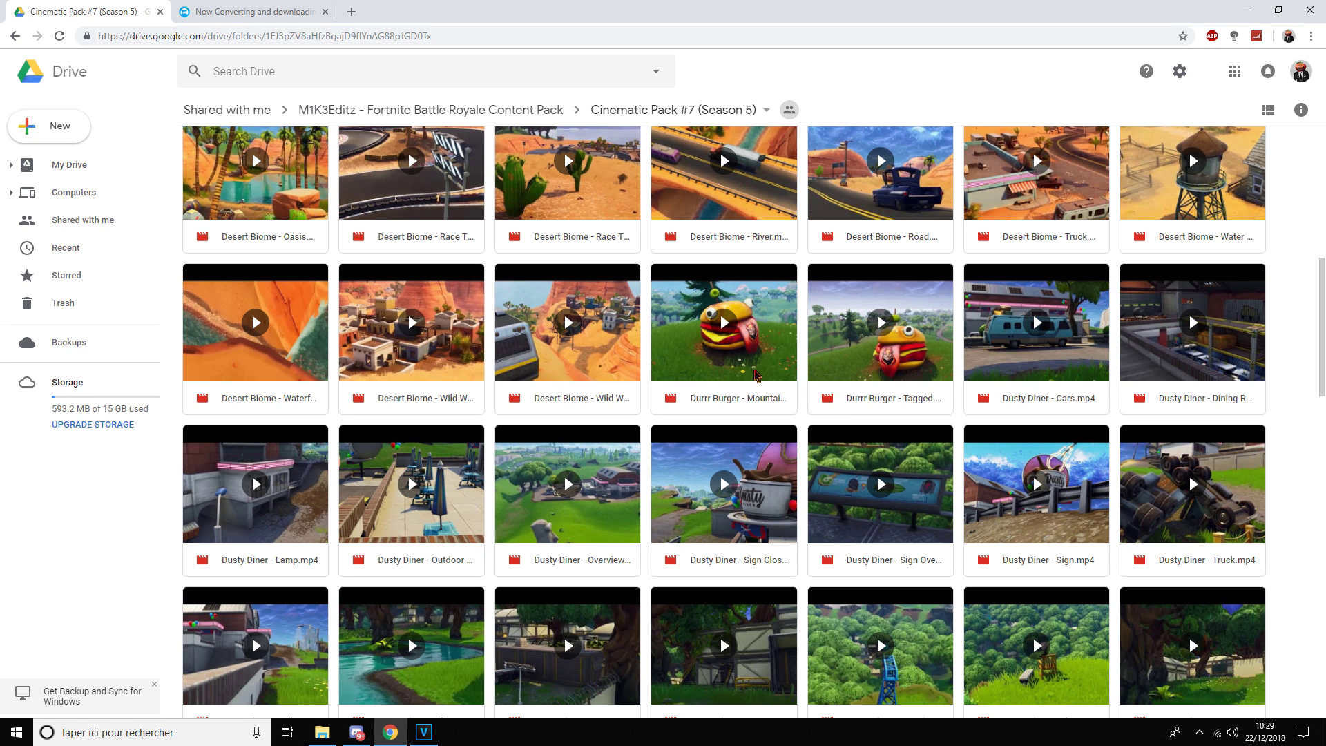
pyautogui.rightClick(739, 326)
pyautogui.click(819, 584)
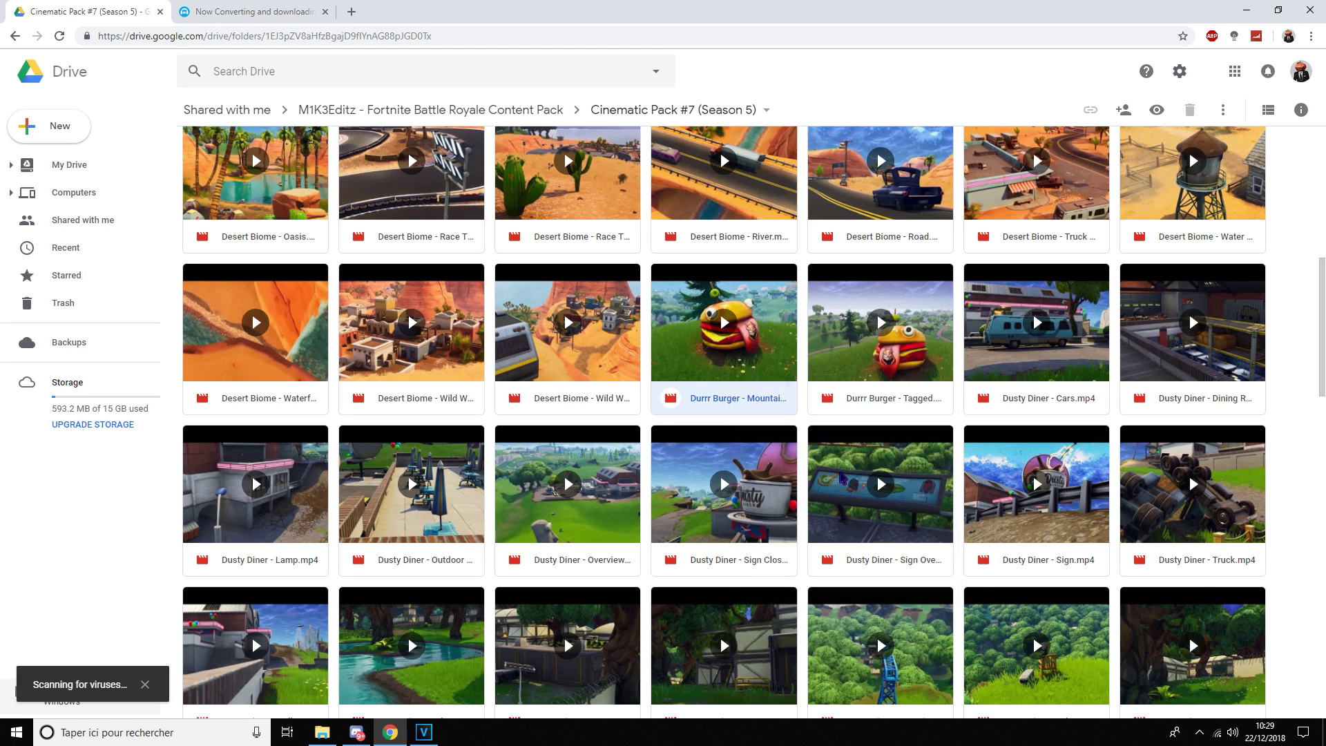
# - Download the Dusty Divot - Lake and Desert Biome - Waterfall videos from the same folder
pyautogui.scroll(-5, 477, 324)
pyautogui.rightClick(421, 299)
pyautogui.click(484, 560)
pyautogui.scroll(5, 483, 553)
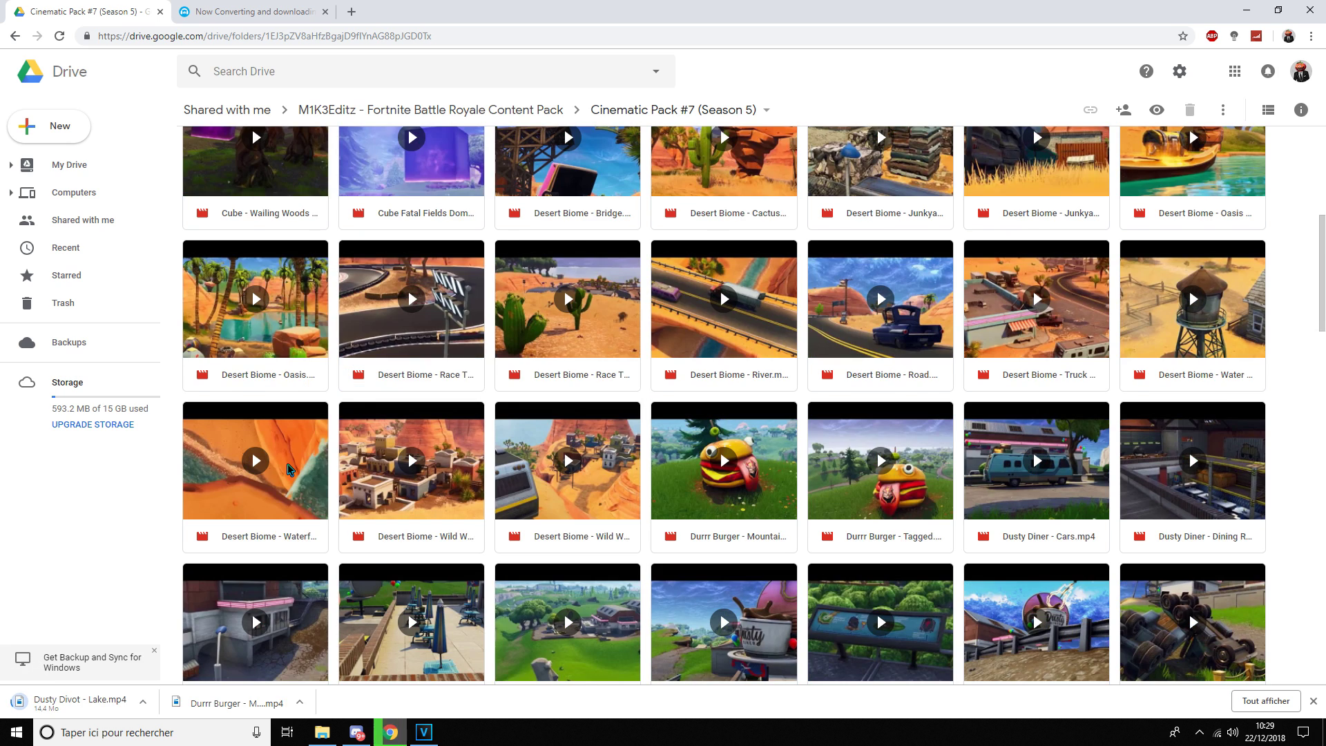
pyautogui.rightClick(290, 470)
pyautogui.click(354, 408)
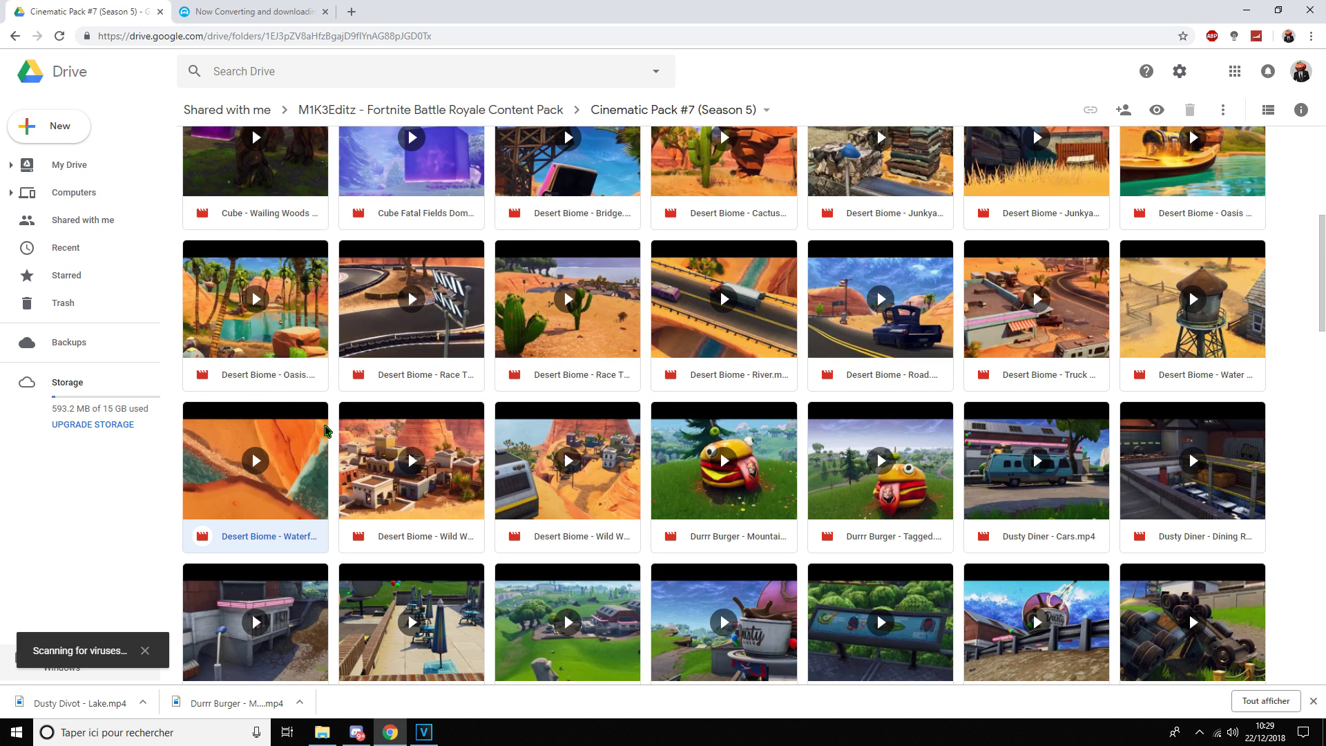
# - Place the downloaded Durrr Burger, Dusty Divot and Desert Biome - Waterfall clips end to end from the start of the VEGAS Pro timeline
pyautogui.moveTo(401, 701); pyautogui.dragTo(259, 483)
pyautogui.click(390, 732)
pyautogui.moveTo(228, 703); pyautogui.dragTo(322, 452)
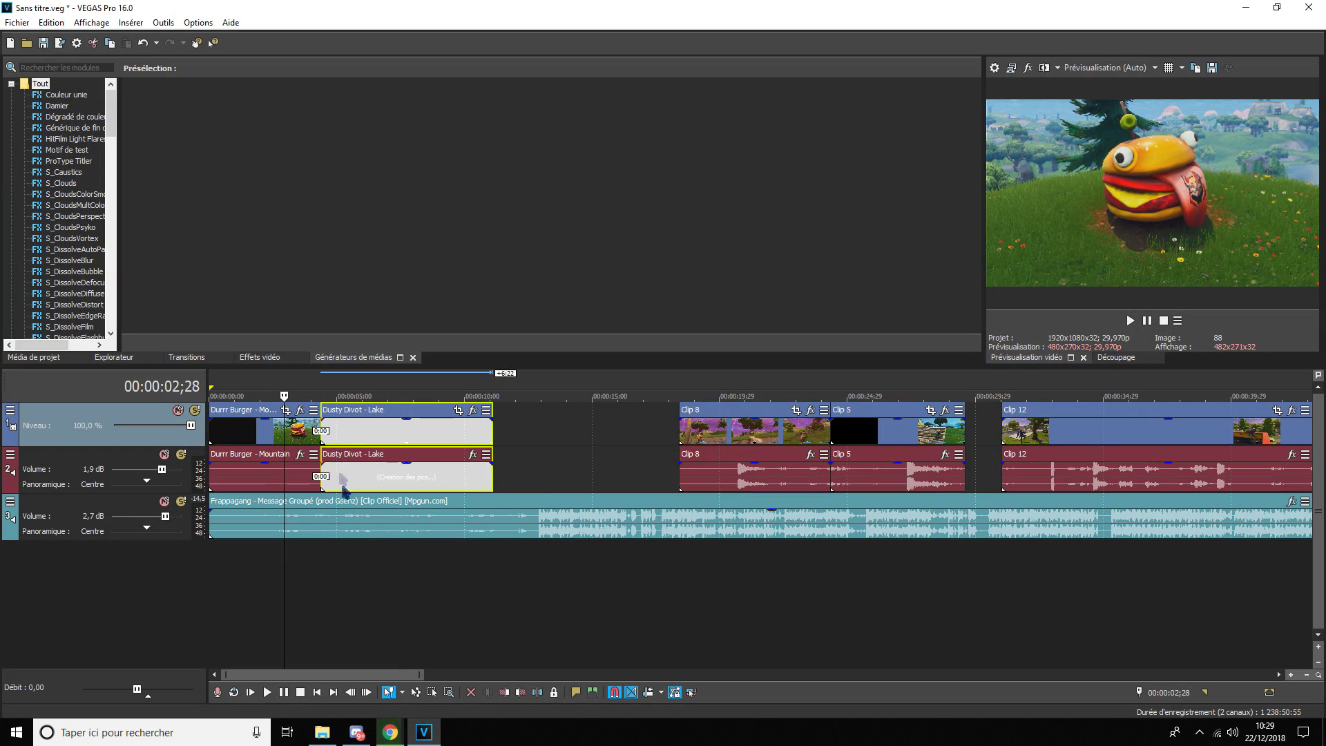
pyautogui.click(390, 732)
pyautogui.moveTo(76, 702); pyautogui.dragTo(502, 459)
# - Scrub through the three inserted cinematic clips and return to the beginning of the timeline
pyautogui.click(428, 560)
pyautogui.moveTo(428, 557); pyautogui.dragTo(512, 568)
pyautogui.scroll(3, 656, 584)
pyautogui.moveTo(656, 584); pyautogui.dragTo(915, 593)
pyautogui.scroll(-3, 629, 604)
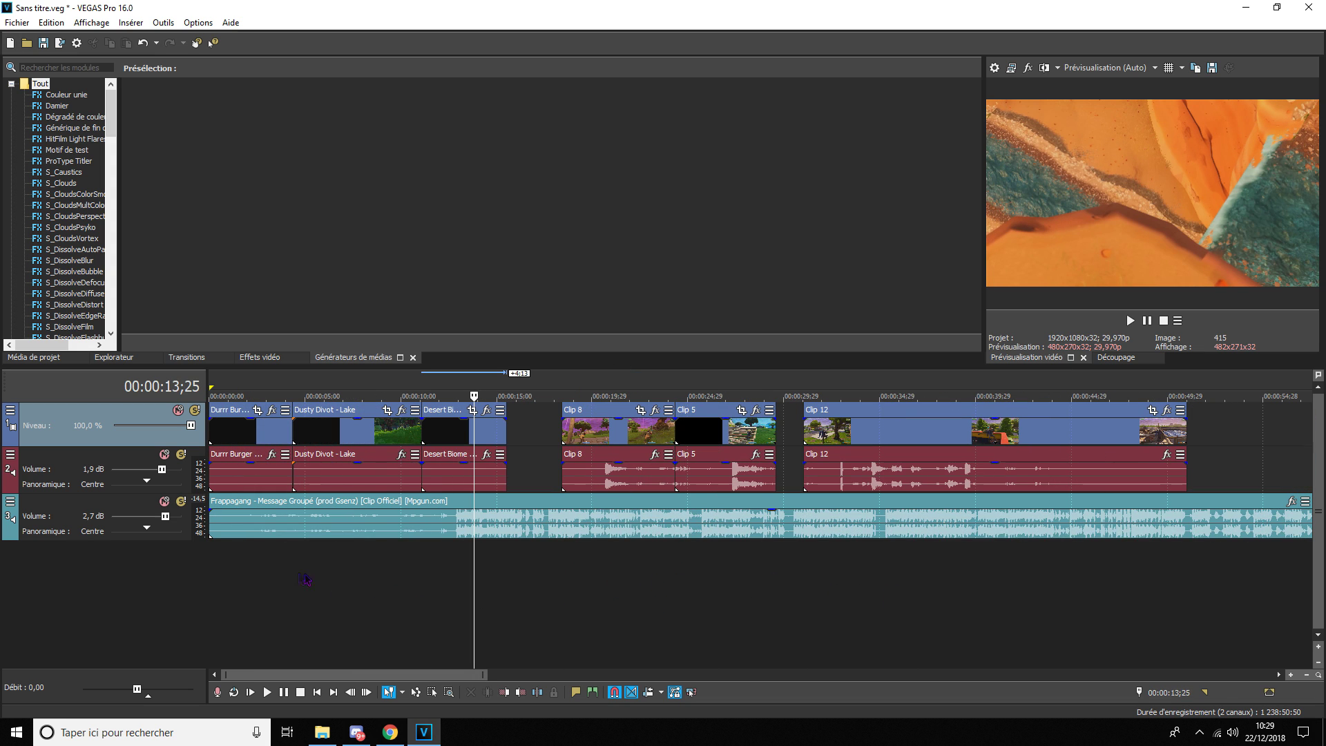
pyautogui.click(219, 578)
pyautogui.scroll(4, 219, 577)
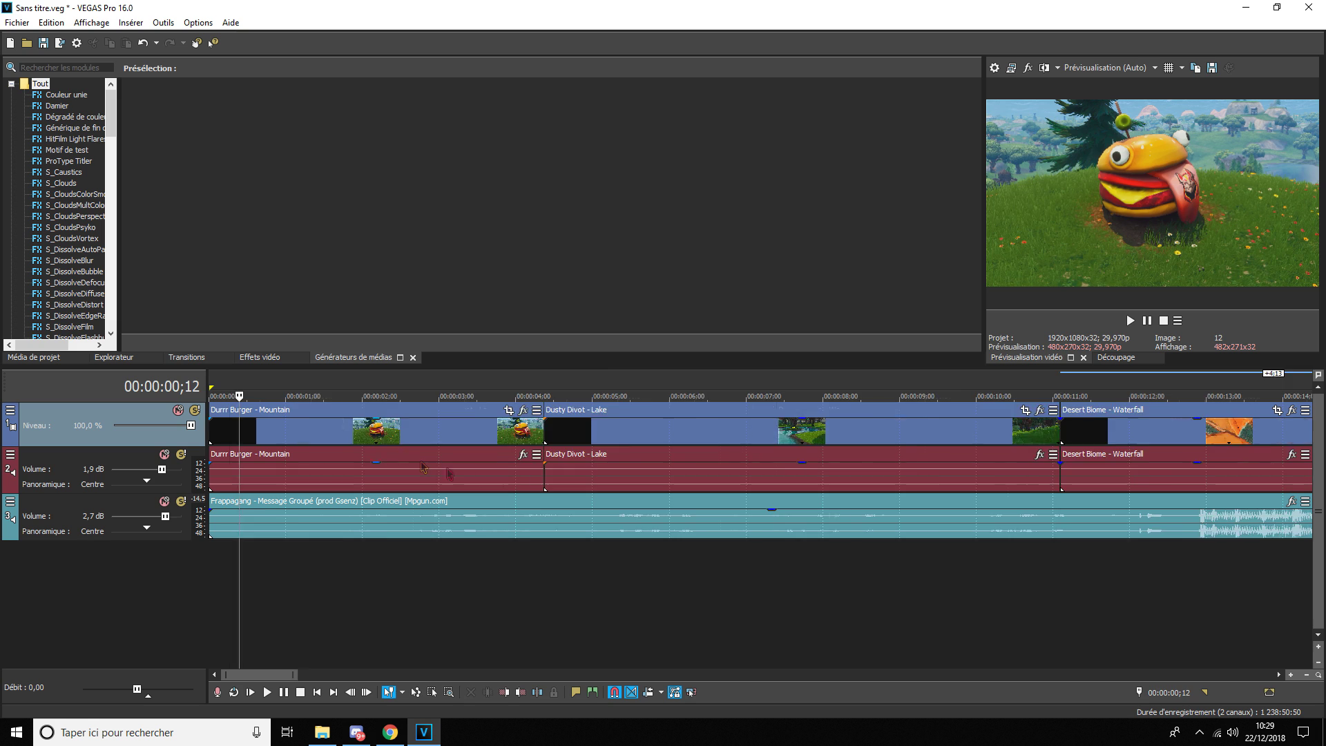
# - Save the project and place the playhead at 00:00:01;15 within the Durrr Burger - Mountain clip
pyautogui.scroll(-3, 424, 468)
pyautogui.hotkey('ctrl', 's')
pyautogui.scroll(5, 366, 426)
pyautogui.click(439, 560)
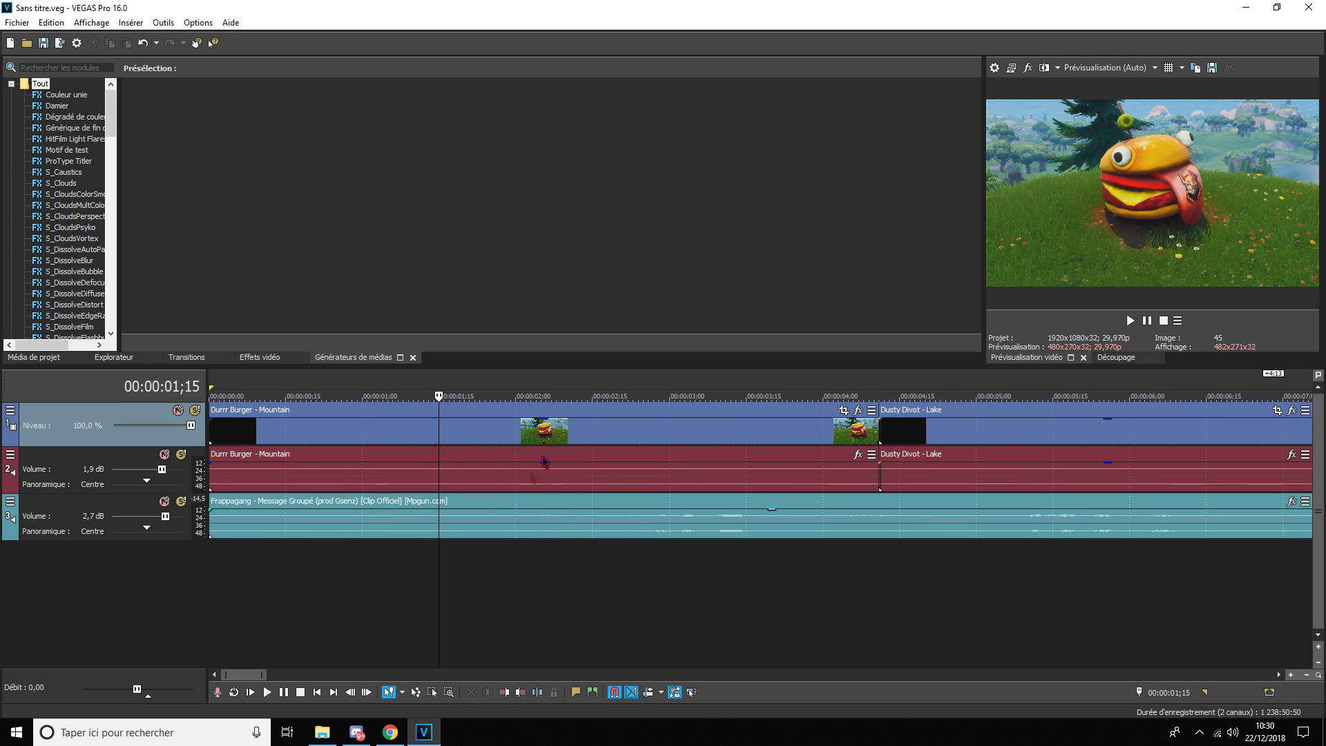
pyautogui.scroll(-2, 620, 449)
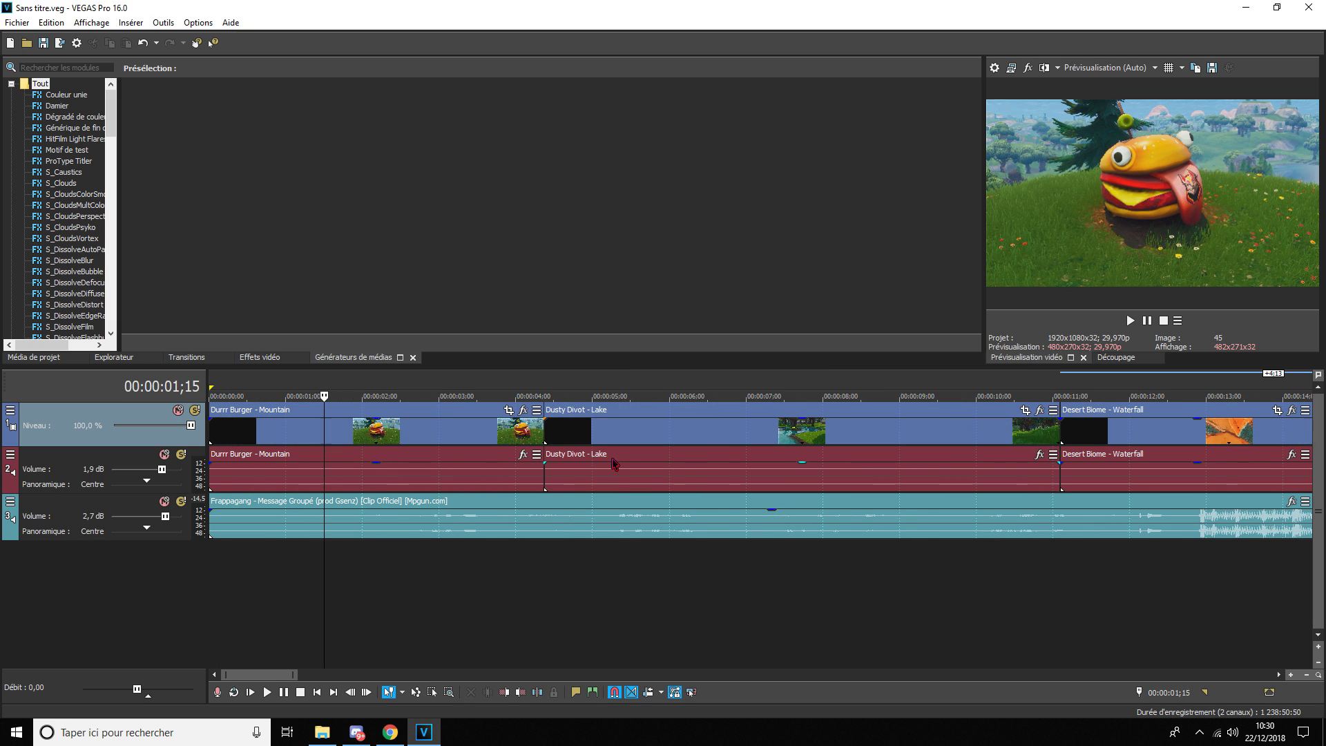
# - Disable resampling (Désactiver le rééchantillonnage) in the properties of the Durrr Burger - Mountain video event
pyautogui.rightClick(317, 426)
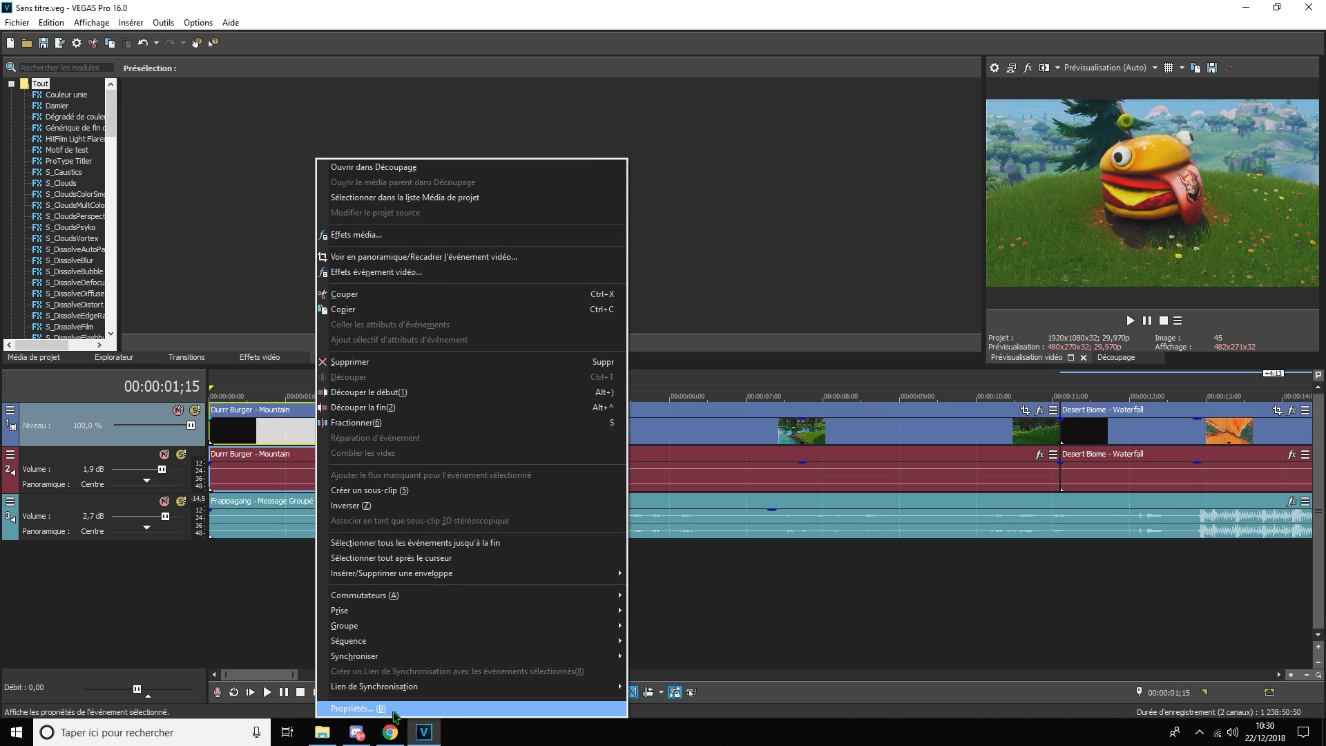
pyautogui.click(352, 708)
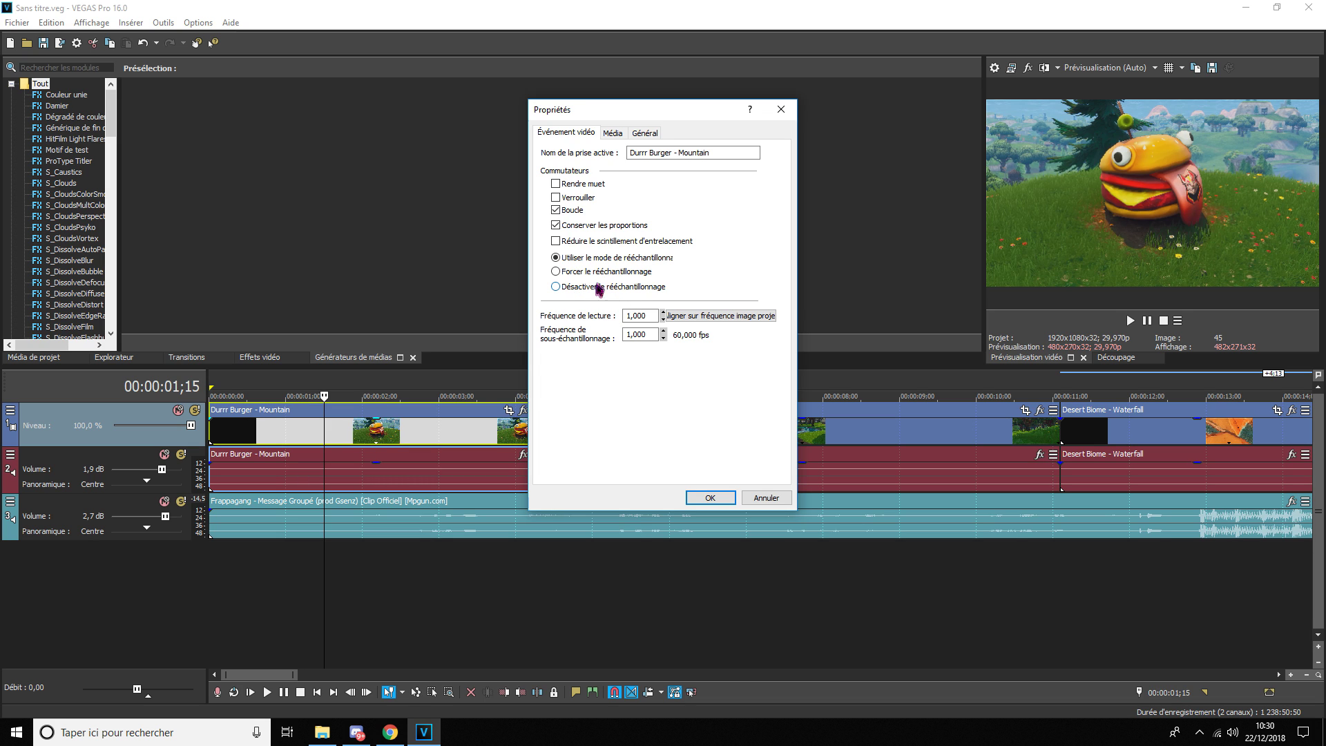
pyautogui.click(713, 499)
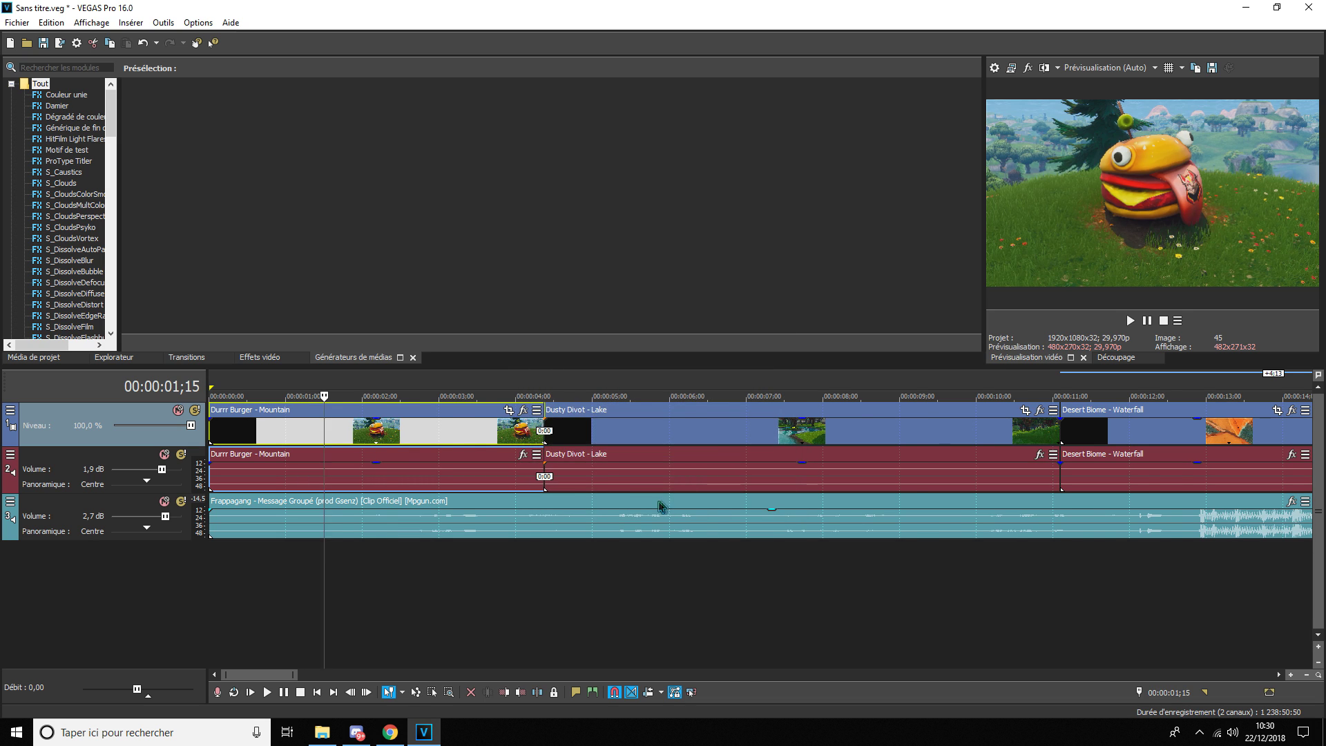
# - Disable resampling in the properties of the Dusty Divot - Lake and Desert Biome - Waterfall video events
pyautogui.scroll(-2, 607, 484)
pyautogui.rightClick(569, 441)
pyautogui.click(610, 708)
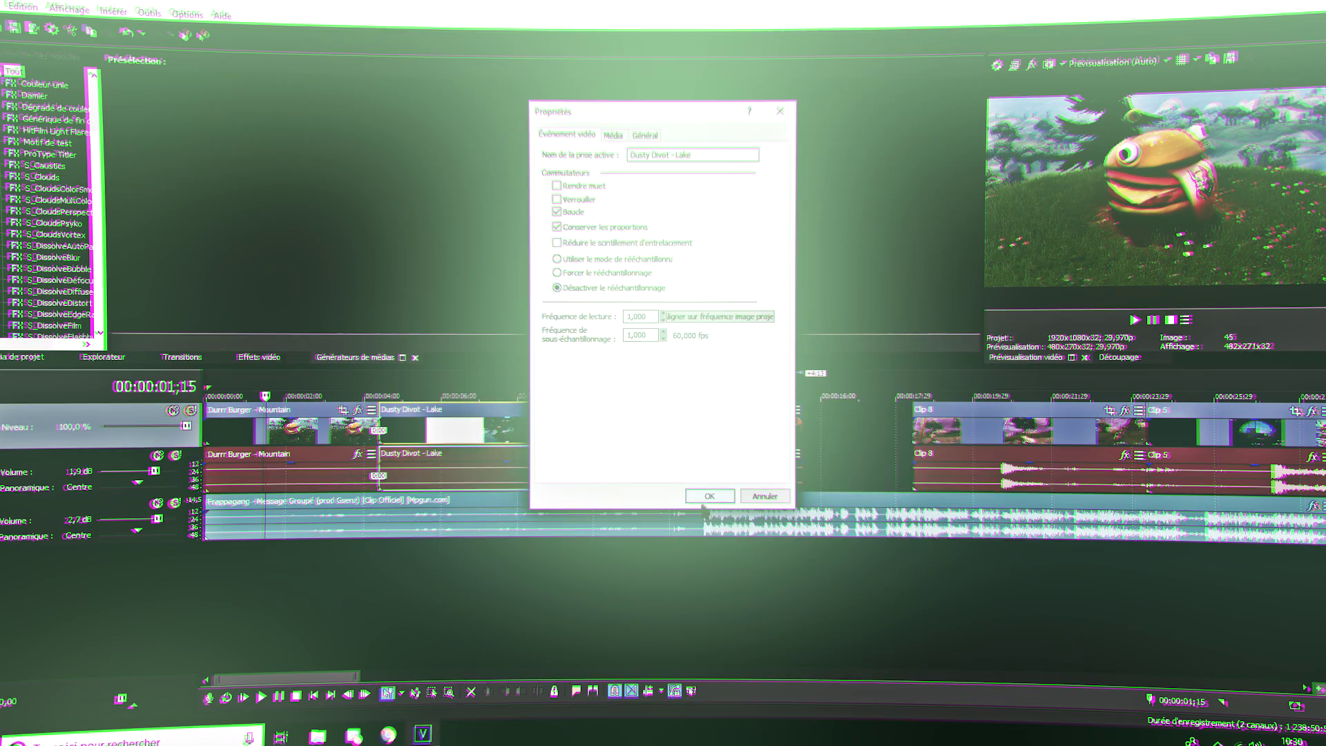
pyautogui.click(707, 498)
pyautogui.rightClick(704, 441)
pyautogui.click(742, 708)
pyautogui.click(709, 496)
# - Disable resampling in the properties of the gameplay video events Clip 8 and Clip 5
pyautogui.rightClick(1017, 436)
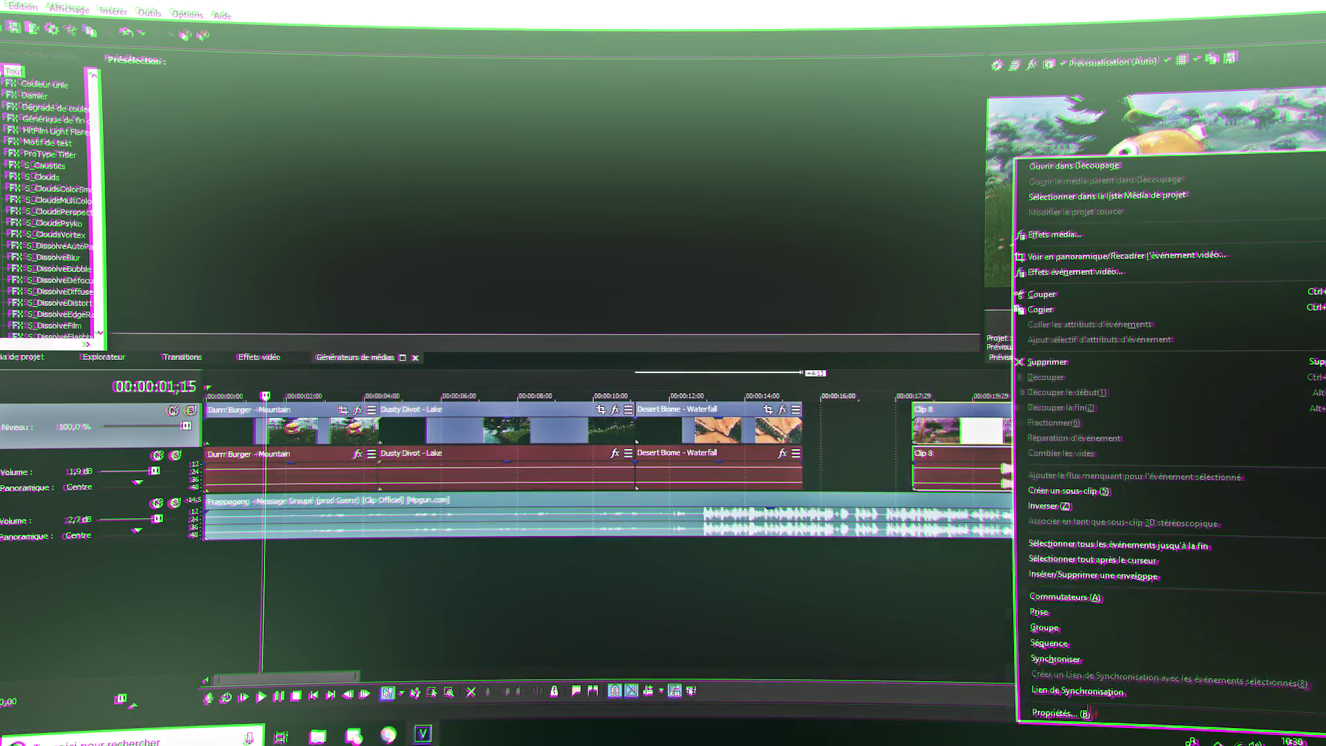
pyautogui.click(1057, 708)
pyautogui.click(711, 497)
pyautogui.scroll(-2, 753, 483)
pyautogui.rightClick(876, 437)
pyautogui.click(898, 708)
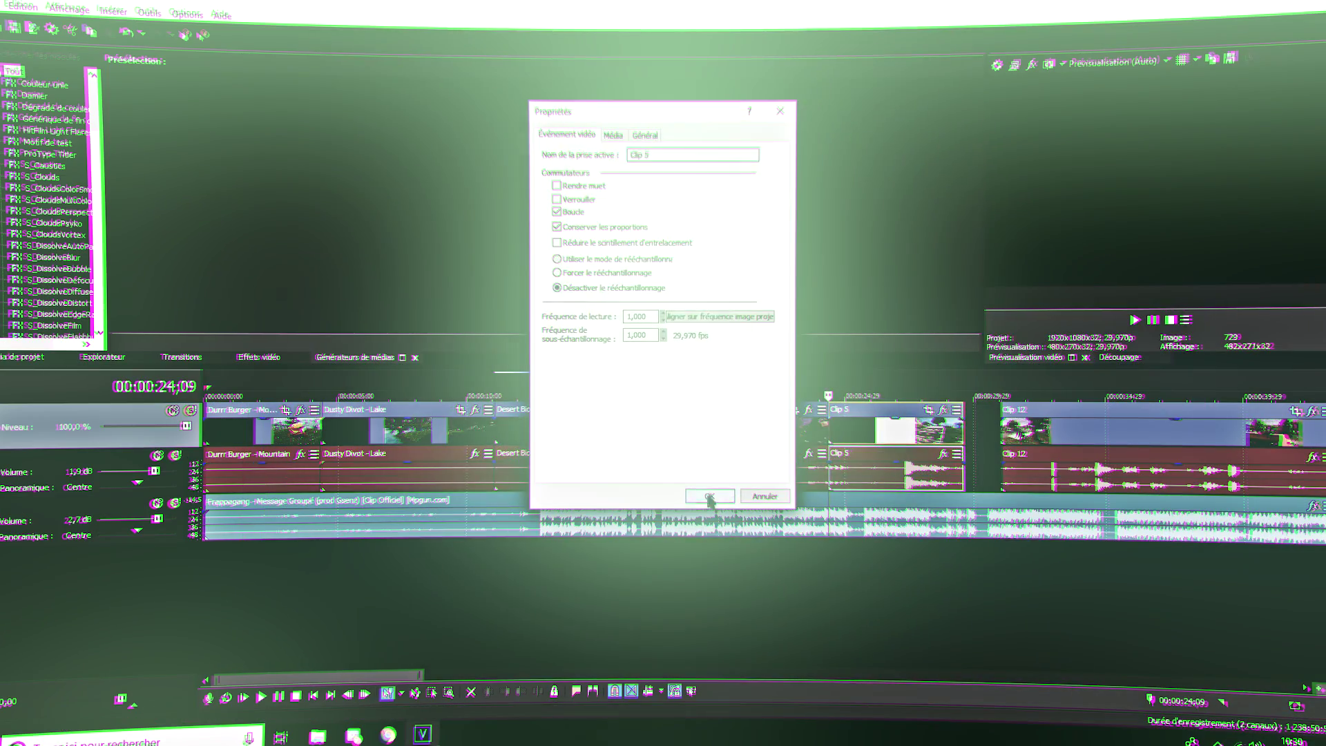
pyautogui.click(709, 496)
pyautogui.scroll(-2, 910, 503)
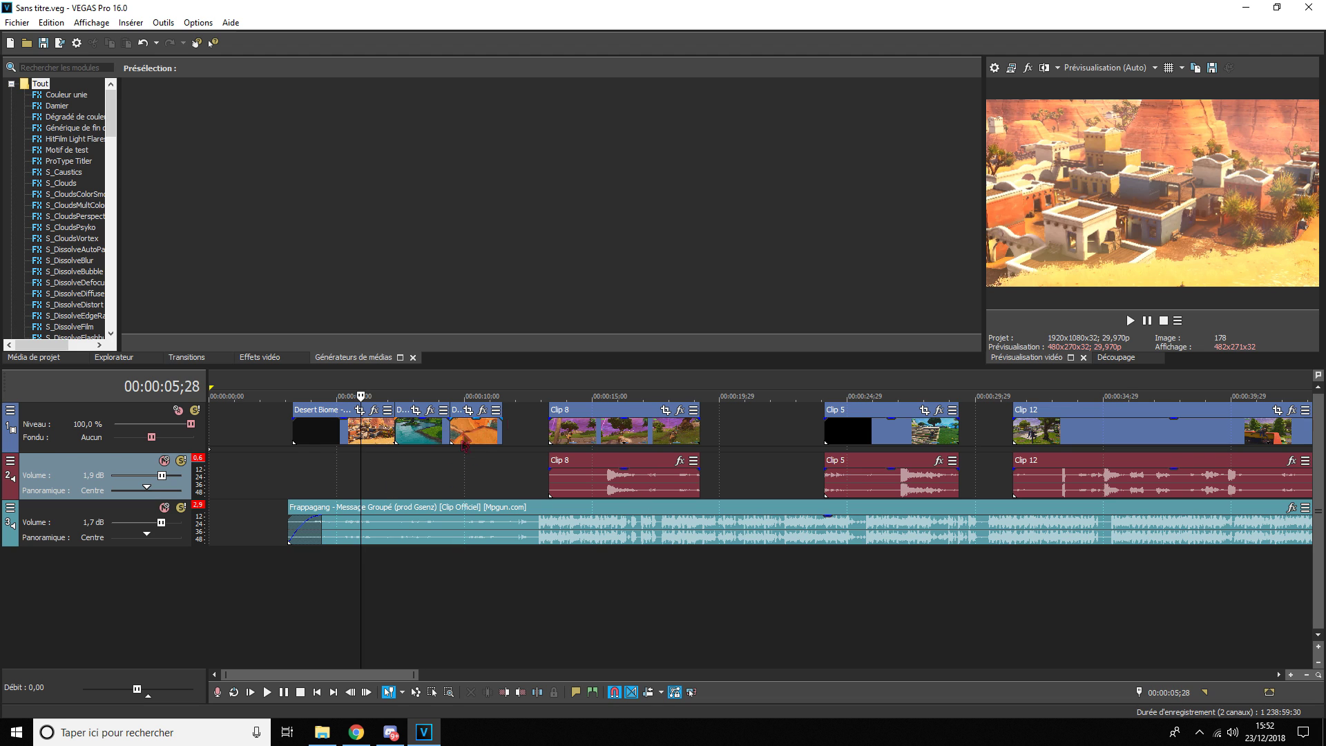
# - Open the track effects of the montage video track and browse the available effects in the plug-in chooser without adding any
pyautogui.scroll(2, 408, 511)
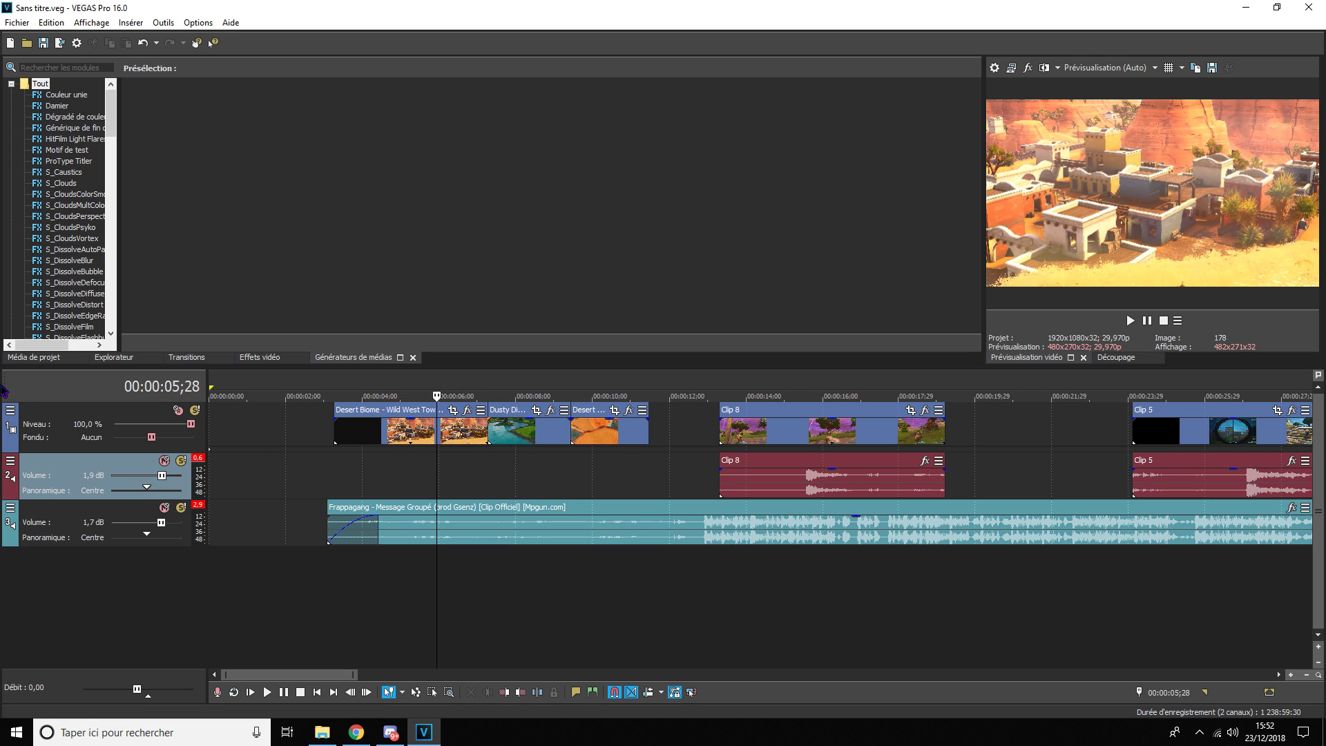
pyautogui.click(10, 413)
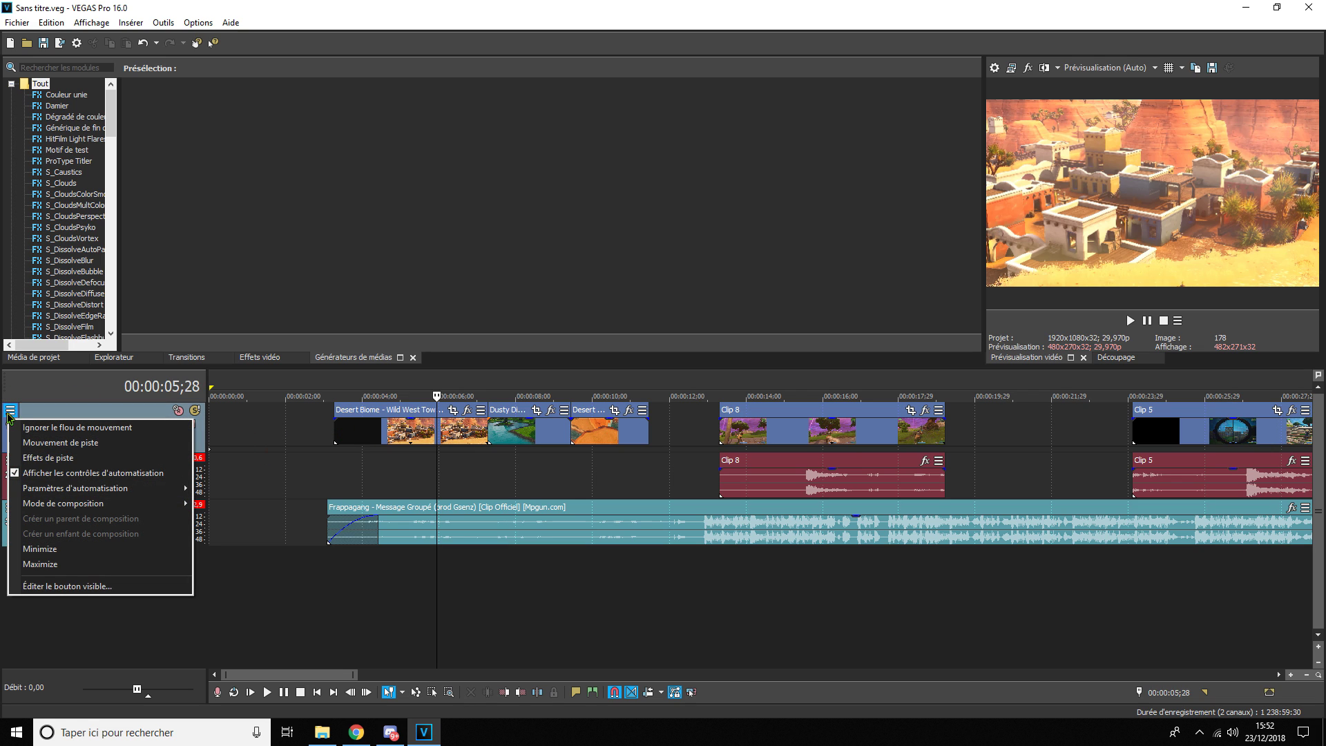
pyautogui.click(48, 458)
pyautogui.click(650, 105)
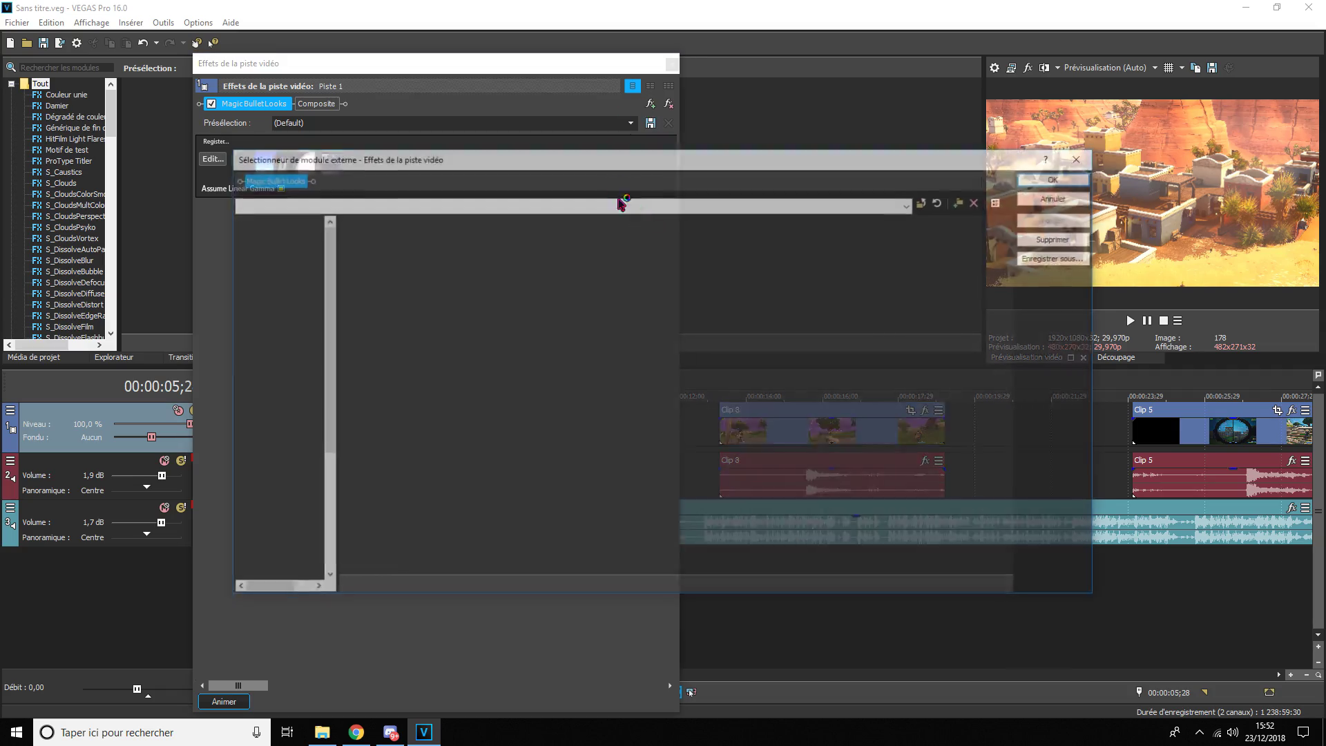
pyautogui.hscroll(-10, 633, 410)
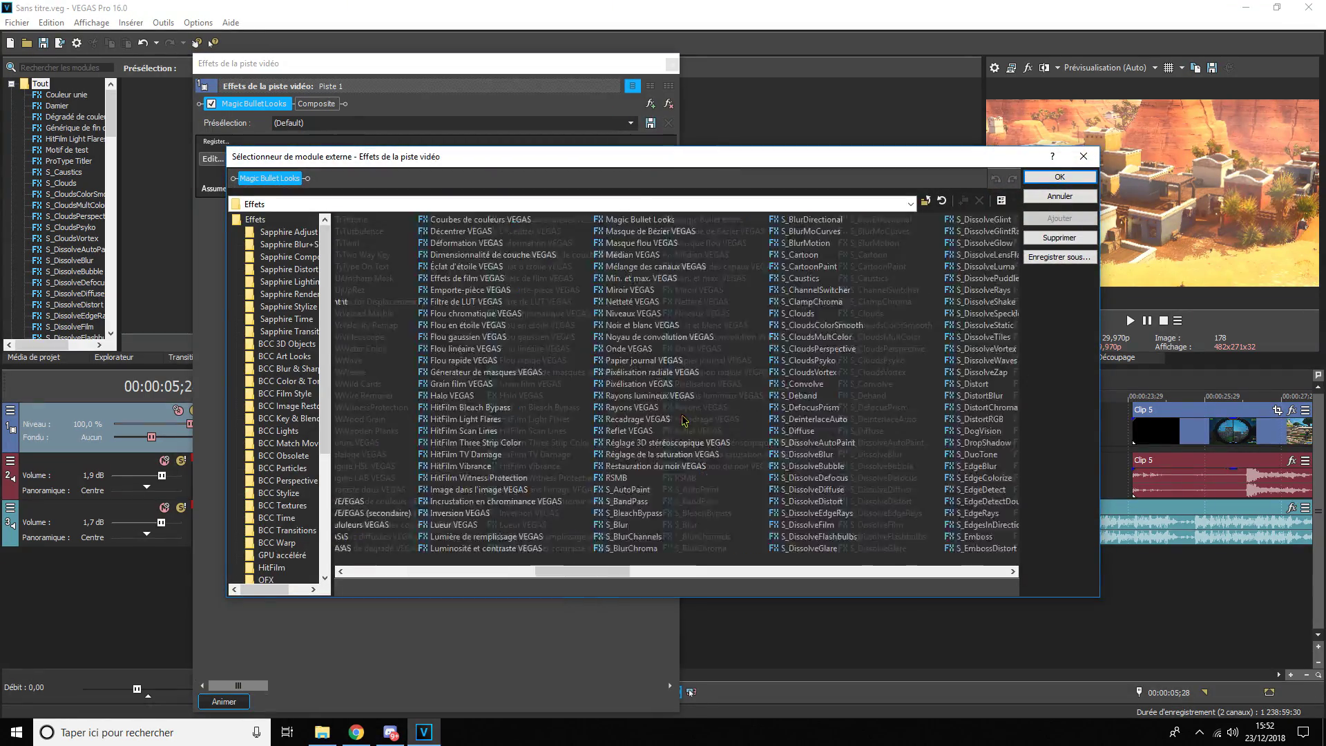
pyautogui.hscroll(4, 687, 425)
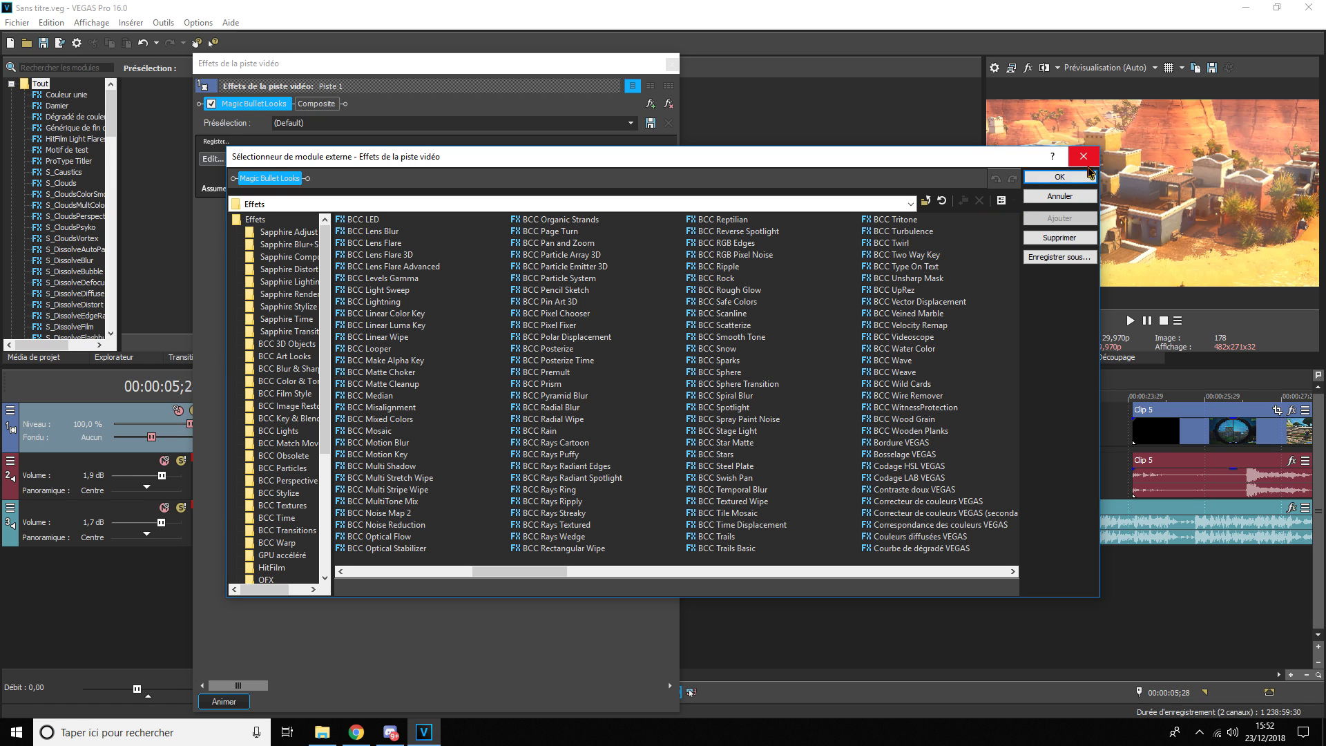
pyautogui.click(1090, 160)
# - Open the track's Magic Bullet Looks effect for editing and browse the preset looks, such as Neon, Night and Outbreak
pyautogui.moveTo(359, 62); pyautogui.dragTo(432, 109)
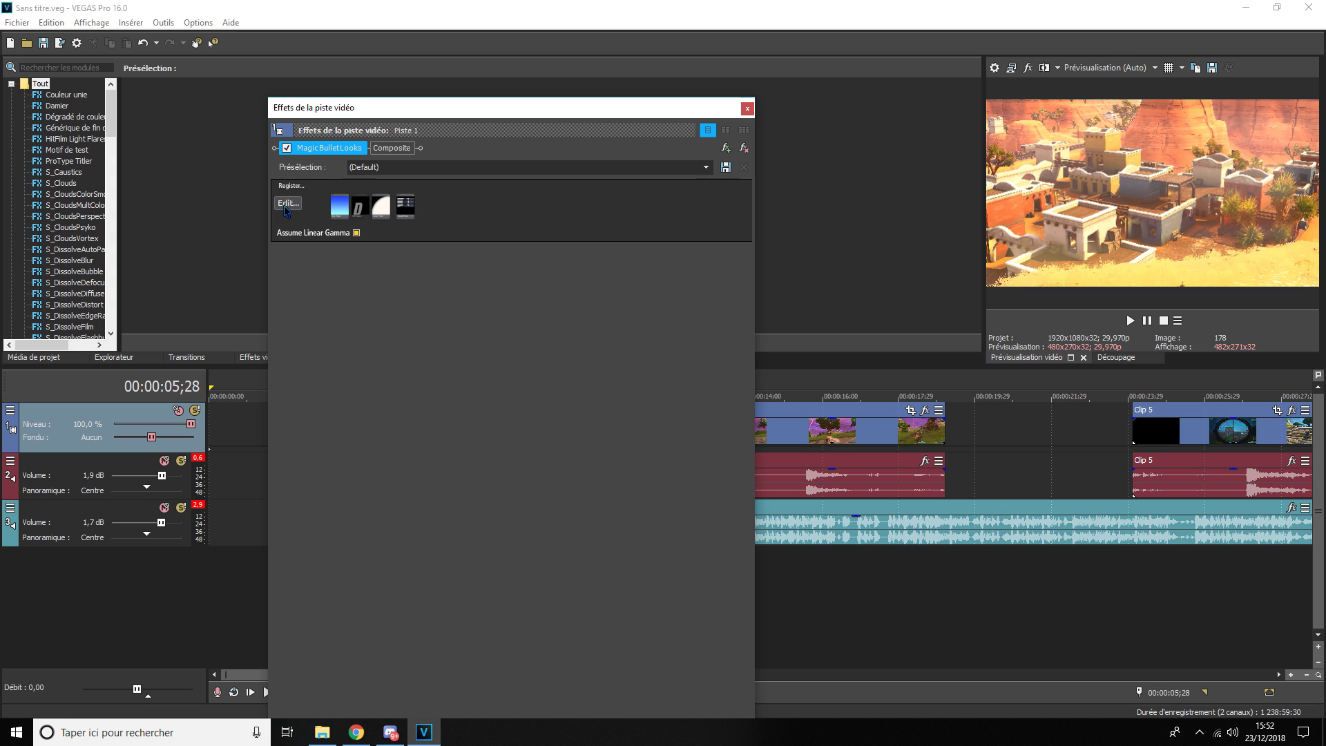
pyautogui.click(286, 206)
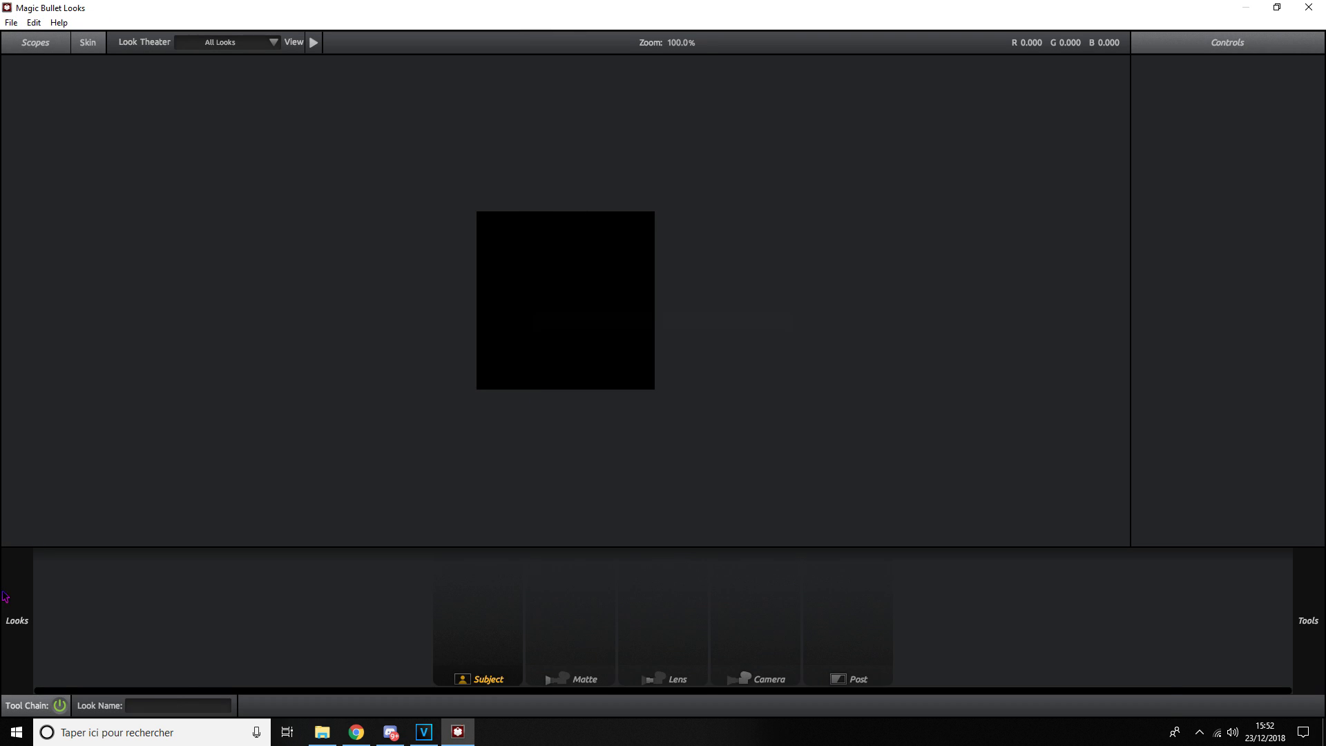
pyautogui.moveTo(5, 599)
pyautogui.scroll(-3, 99, 261)
pyautogui.scroll(-2, 98, 261)
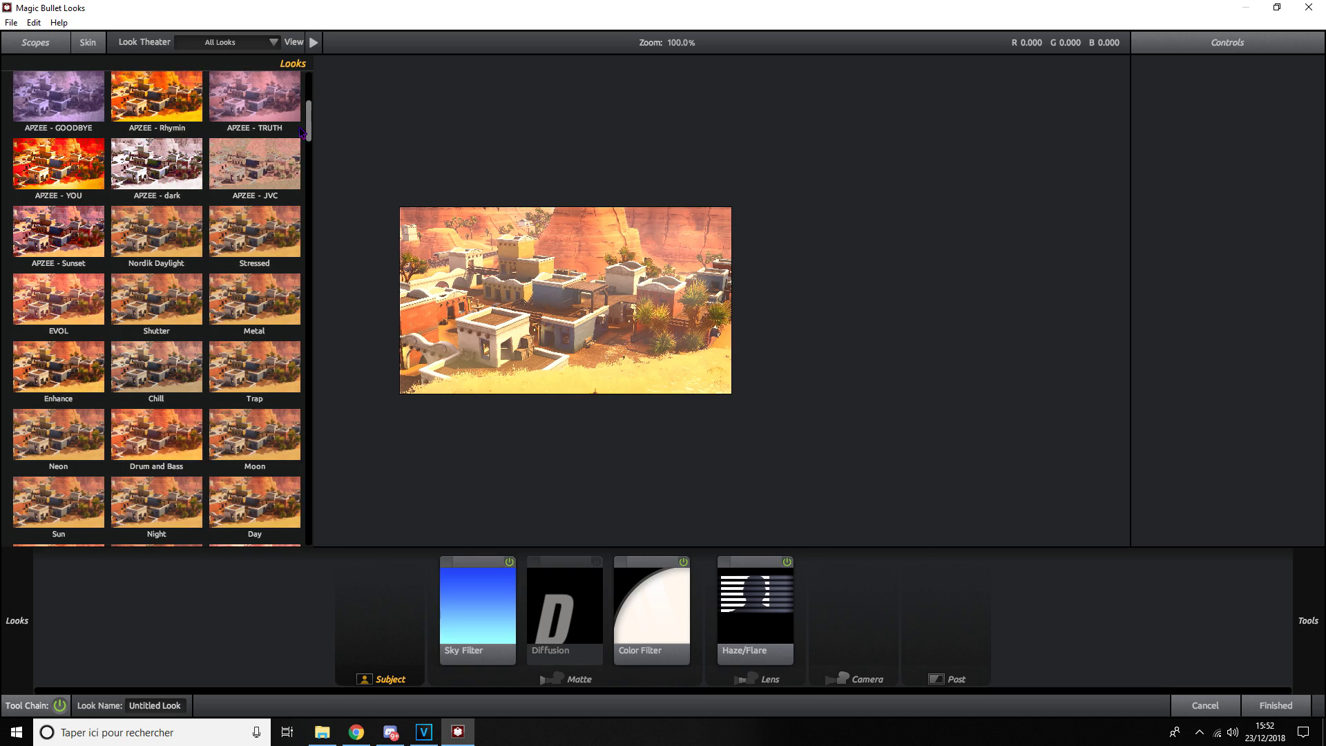
pyautogui.moveTo(308, 131); pyautogui.dragTo(313, 161)
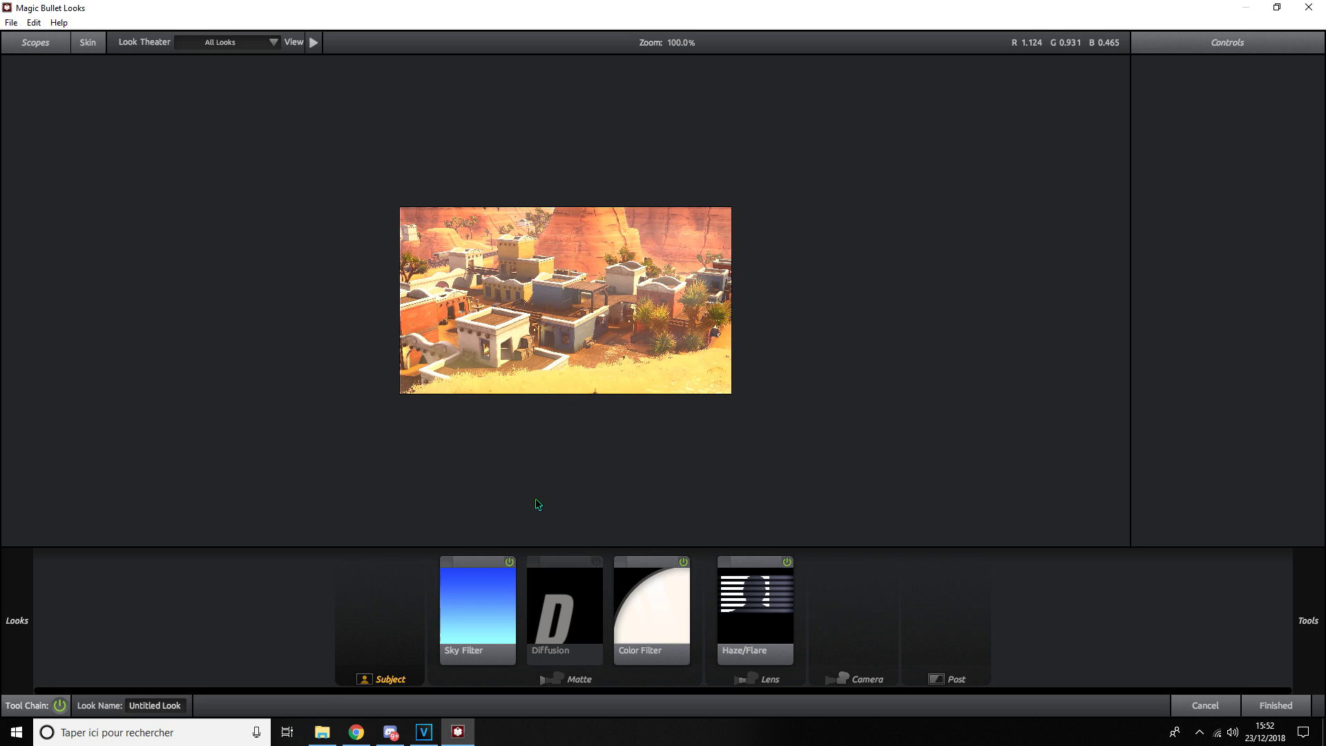
pyautogui.moveTo(27, 677)
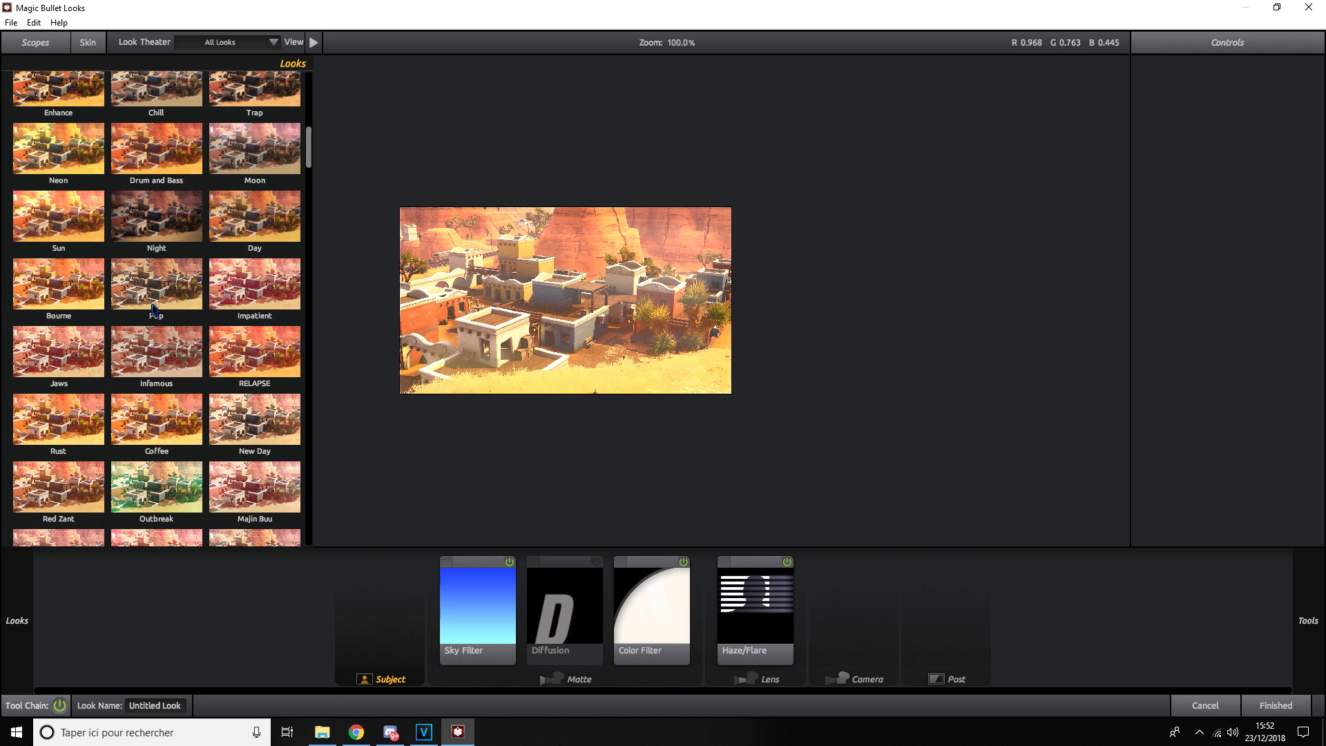
# - Inspect the Diffusion, Color Filter and Haze/Flare tools in the look's tool chain and finish editing the look
pyautogui.click(598, 570)
pyautogui.click(685, 567)
pyautogui.click(791, 567)
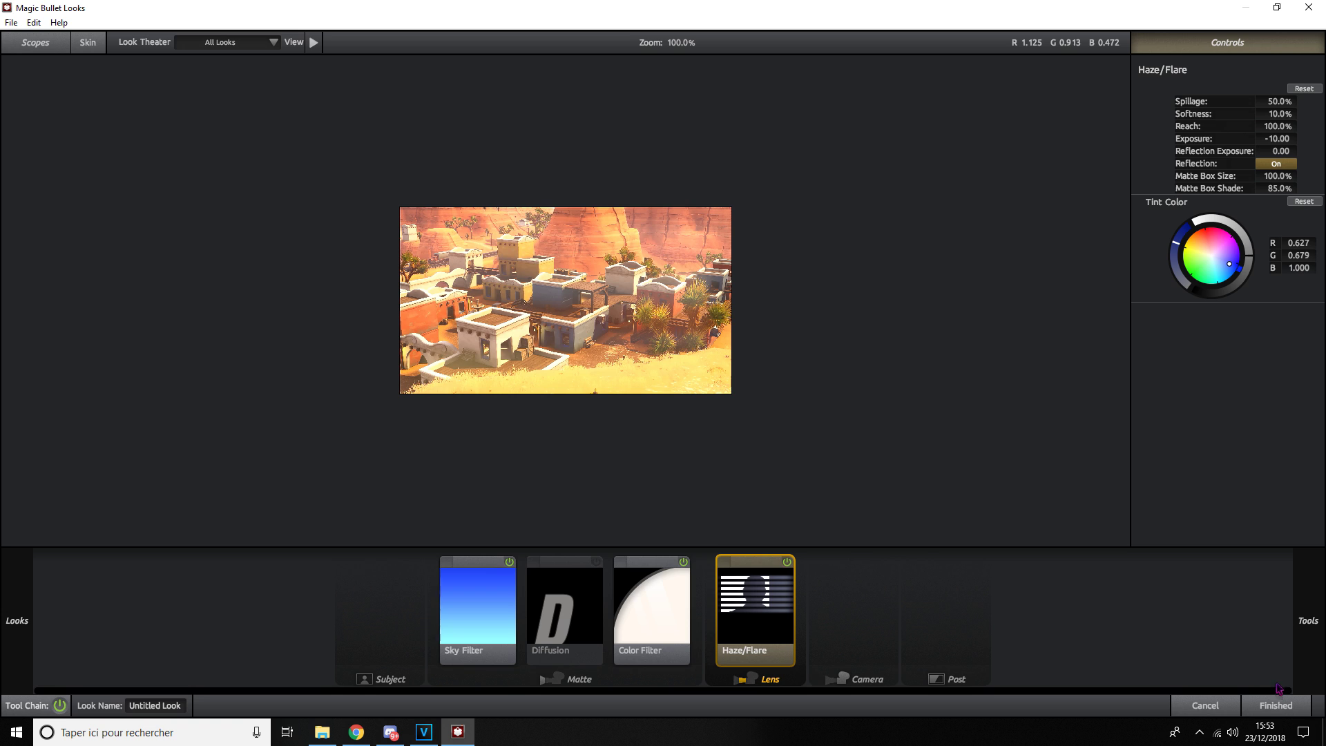
pyautogui.click(1275, 706)
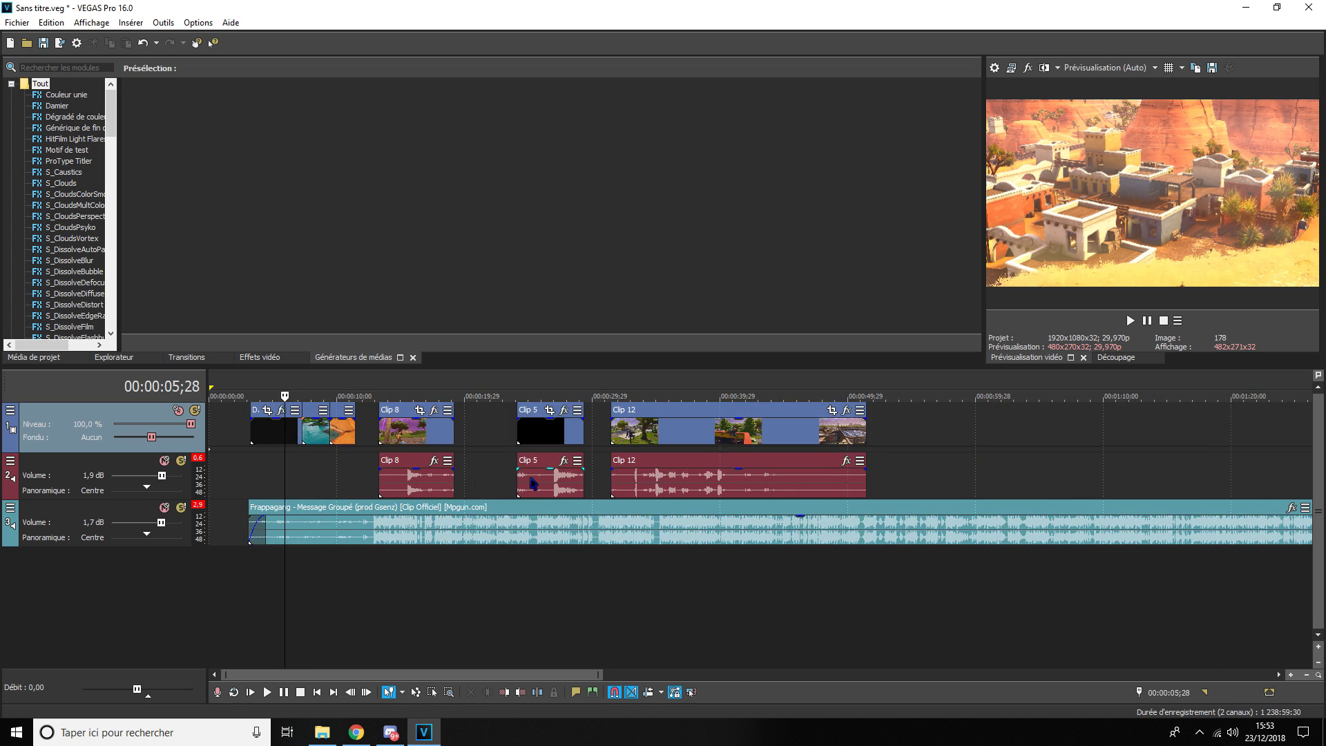
# - Place the playhead at 00:00:03;18, insert a new video track above the montage clips and close the track effects window
pyautogui.click(417, 469)
pyautogui.click(393, 472)
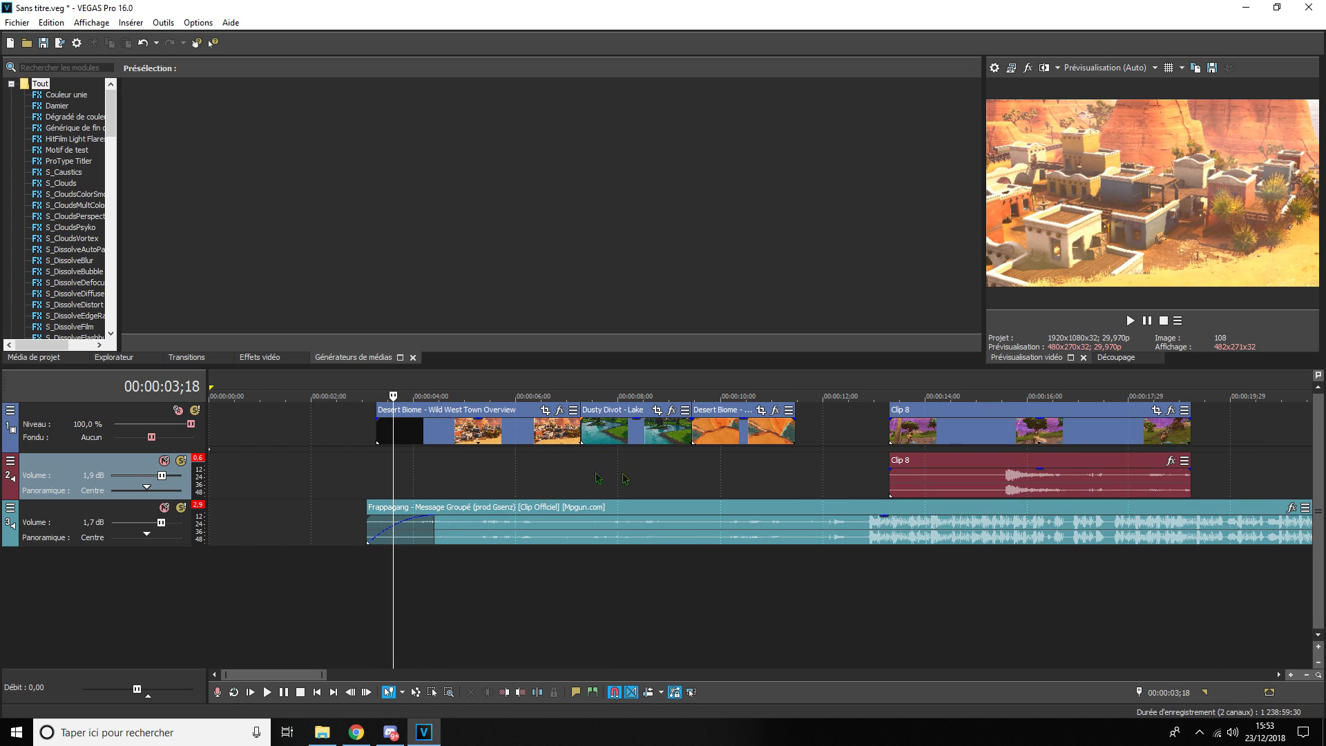
pyautogui.scroll(5, 643, 477)
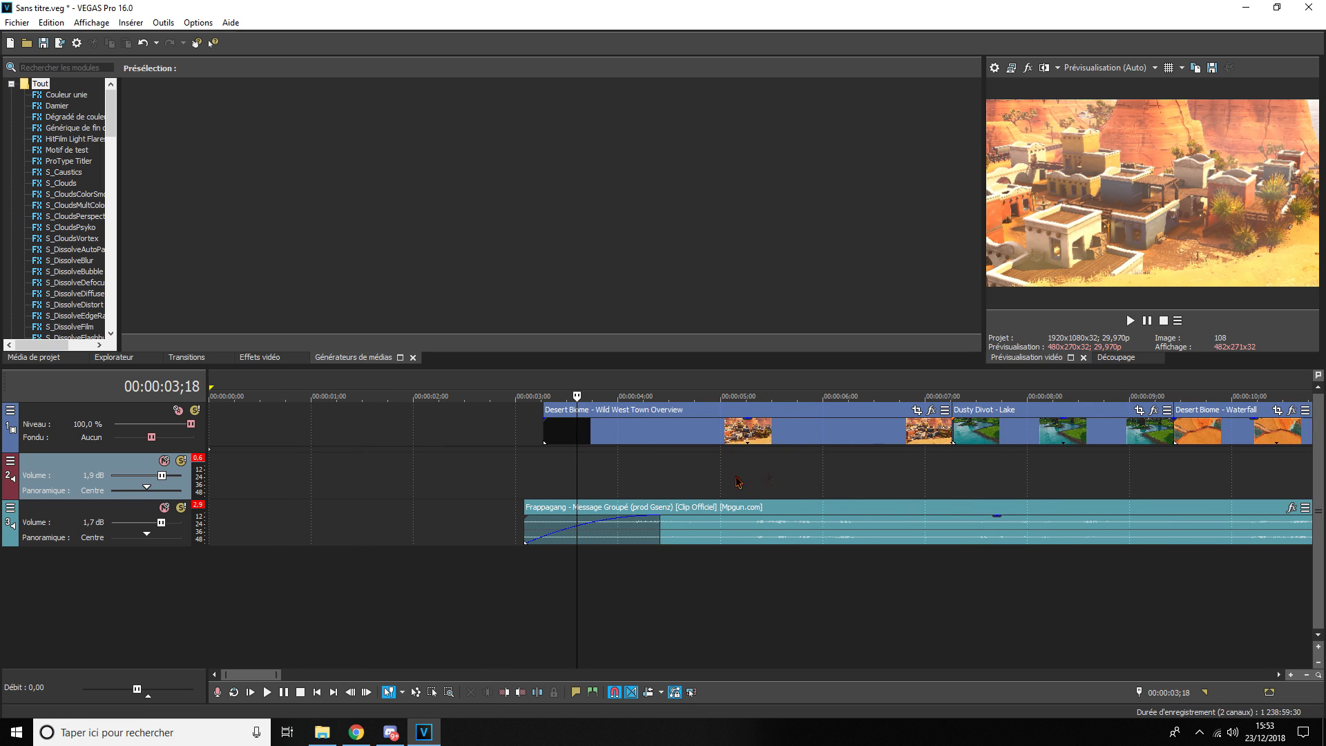
pyautogui.scroll(-5, 727, 446)
pyautogui.rightClick(523, 587)
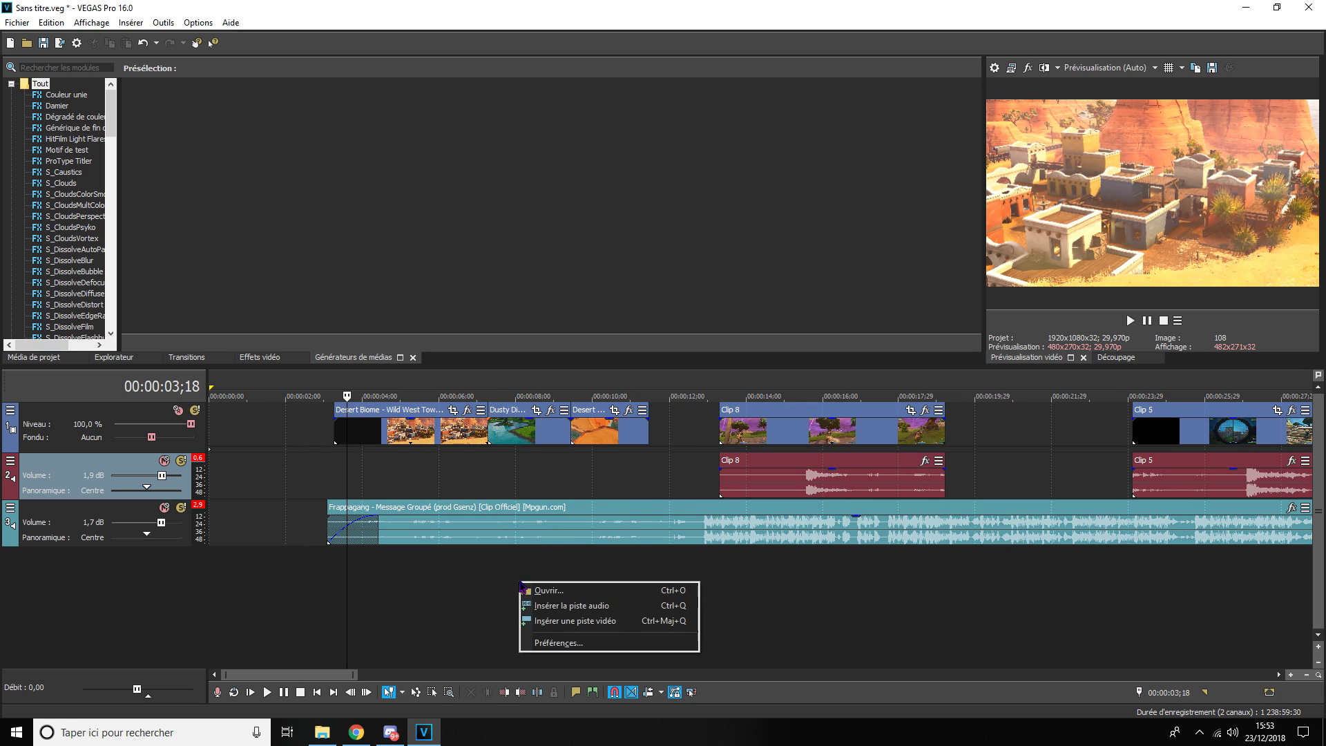
pyautogui.click(553, 628)
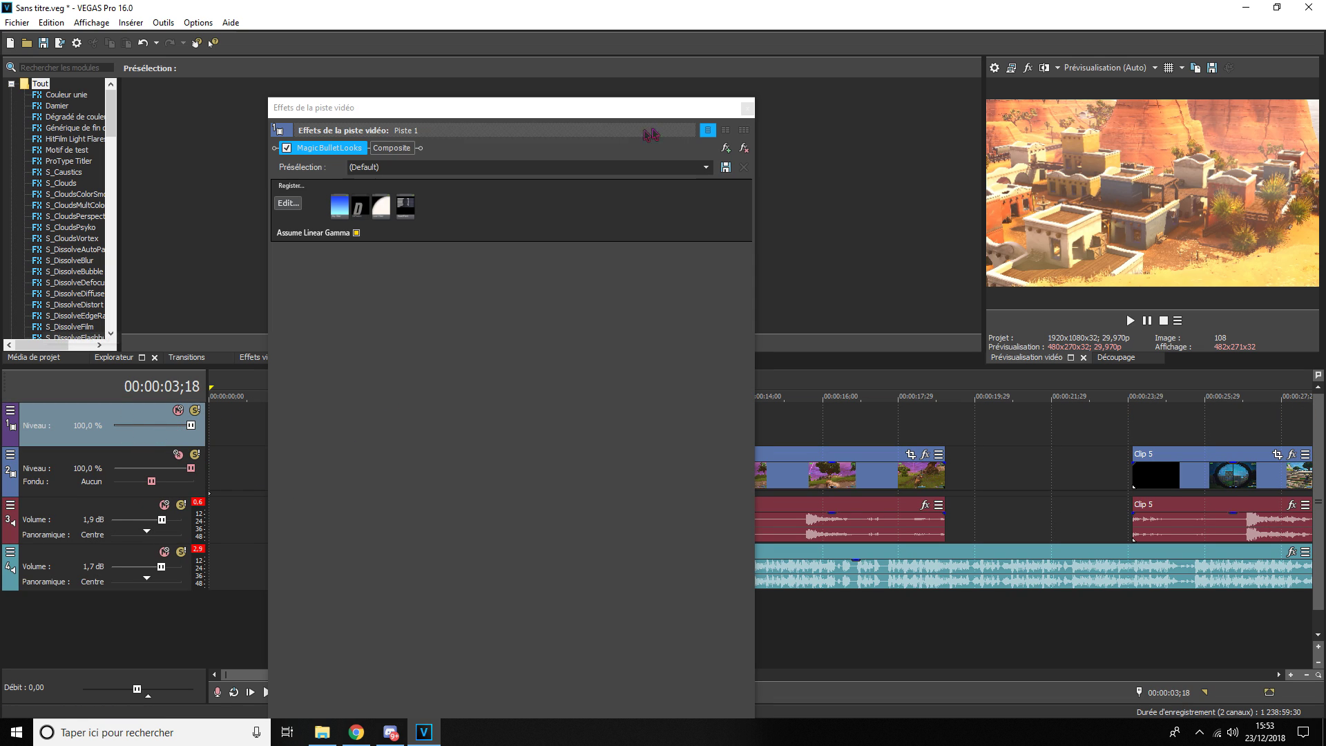
pyautogui.click(744, 108)
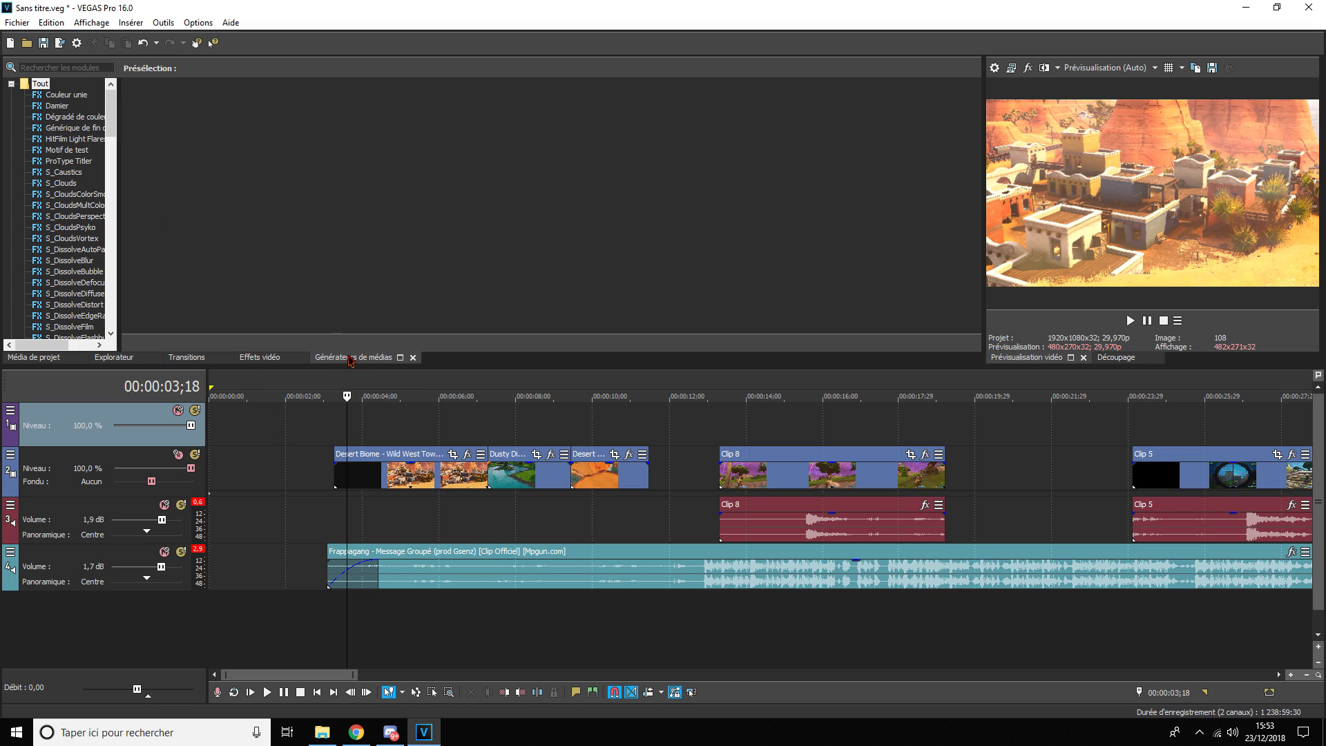
# - Add the white (Blanc) solid colour at the start of the new video track and extend it across all the montage clips
pyautogui.click(57, 96)
pyautogui.moveTo(203, 349); pyautogui.dragTo(213, 428)
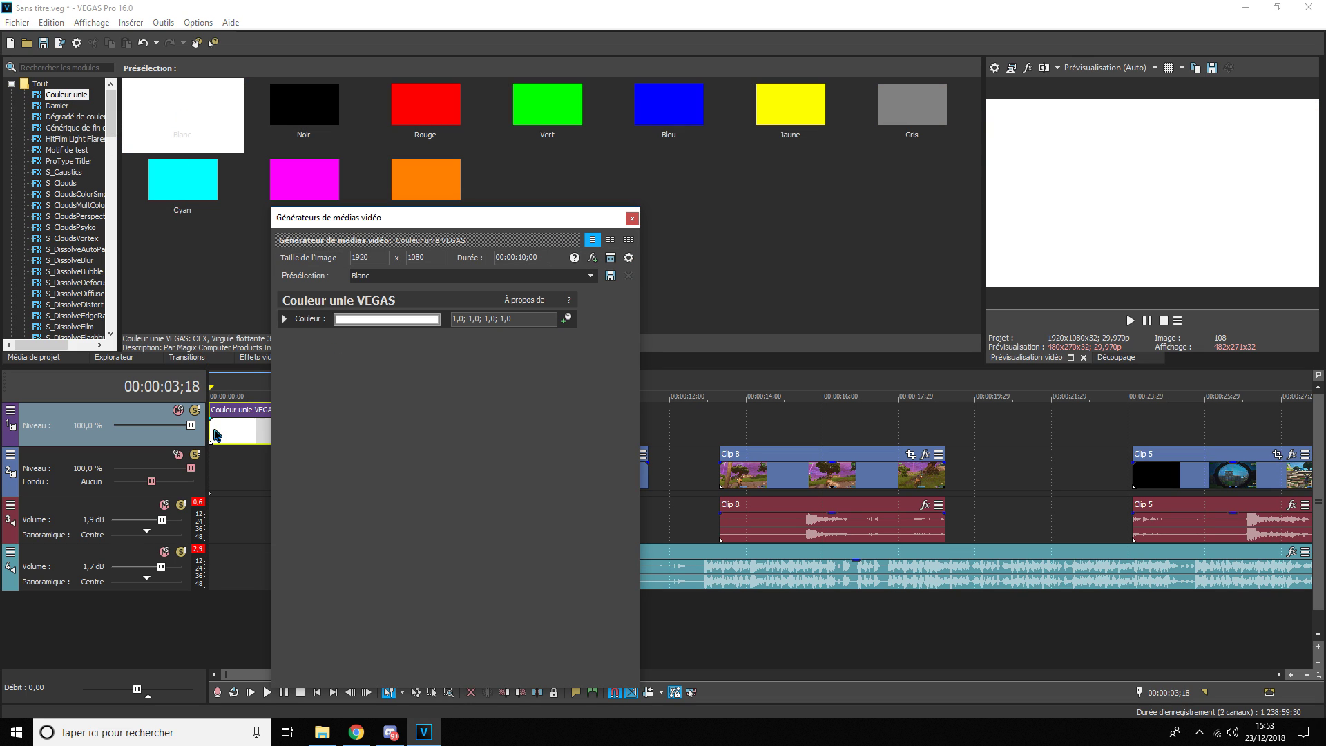
pyautogui.click(631, 219)
pyautogui.scroll(-5, 265, 478)
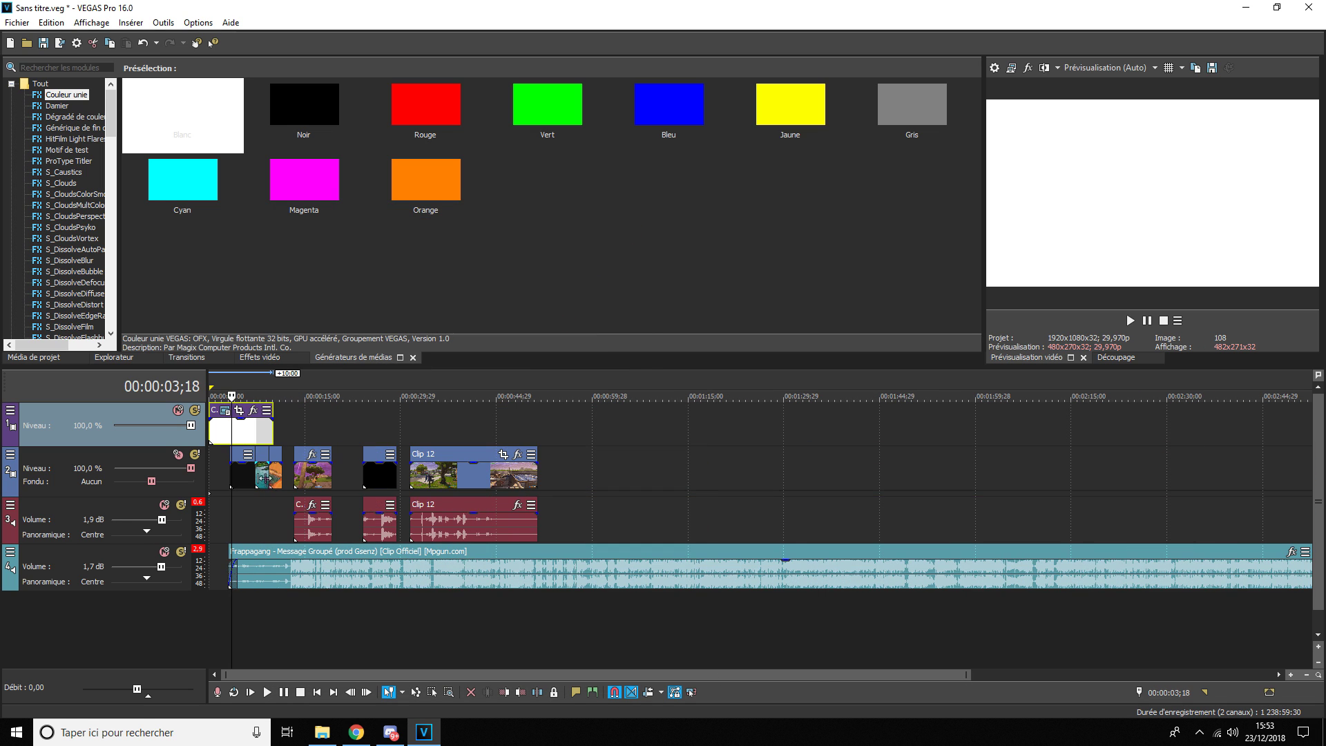
pyautogui.scroll(-2, 271, 433)
pyautogui.moveTo(250, 432); pyautogui.dragTo(1288, 432)
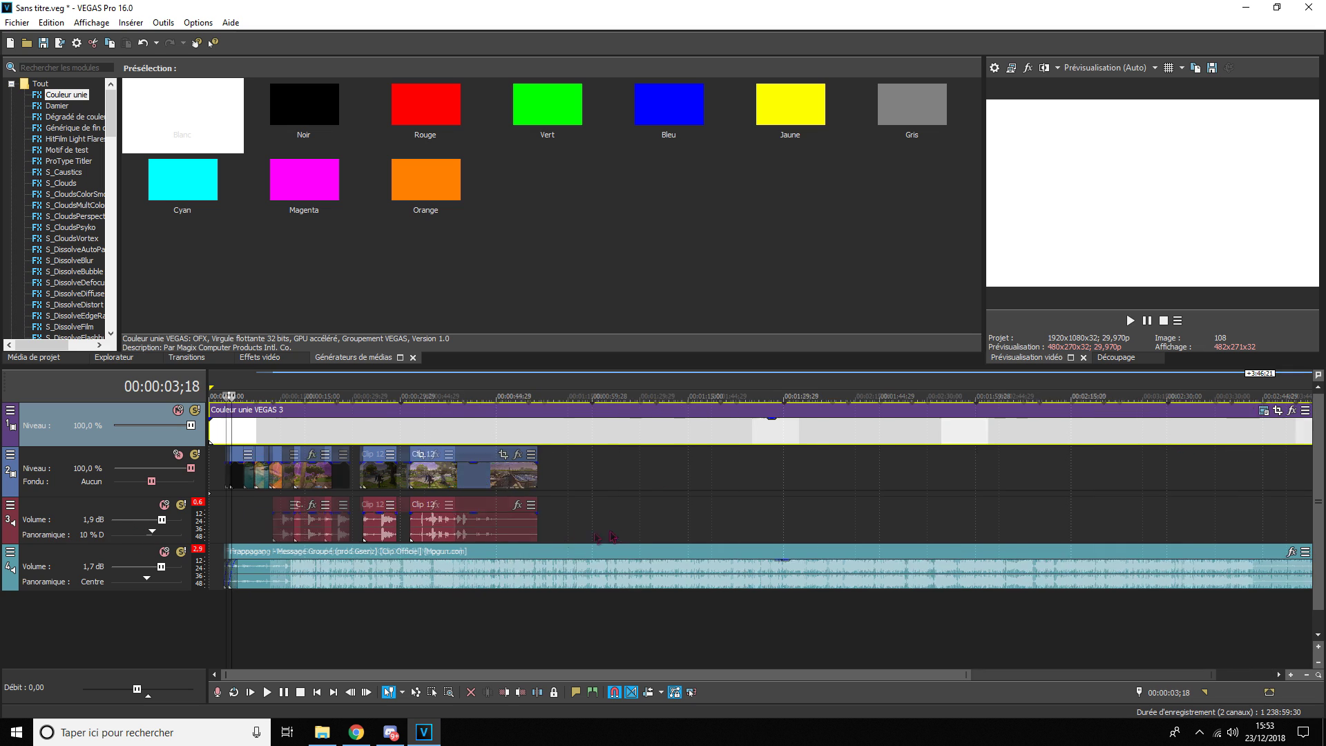
# - Place the playhead at 00:00:03;08 and set the white solid track's compositing mode to Multiplier (Masque)
pyautogui.scroll(8, 597, 538)
pyautogui.click(716, 435)
pyautogui.click(702, 436)
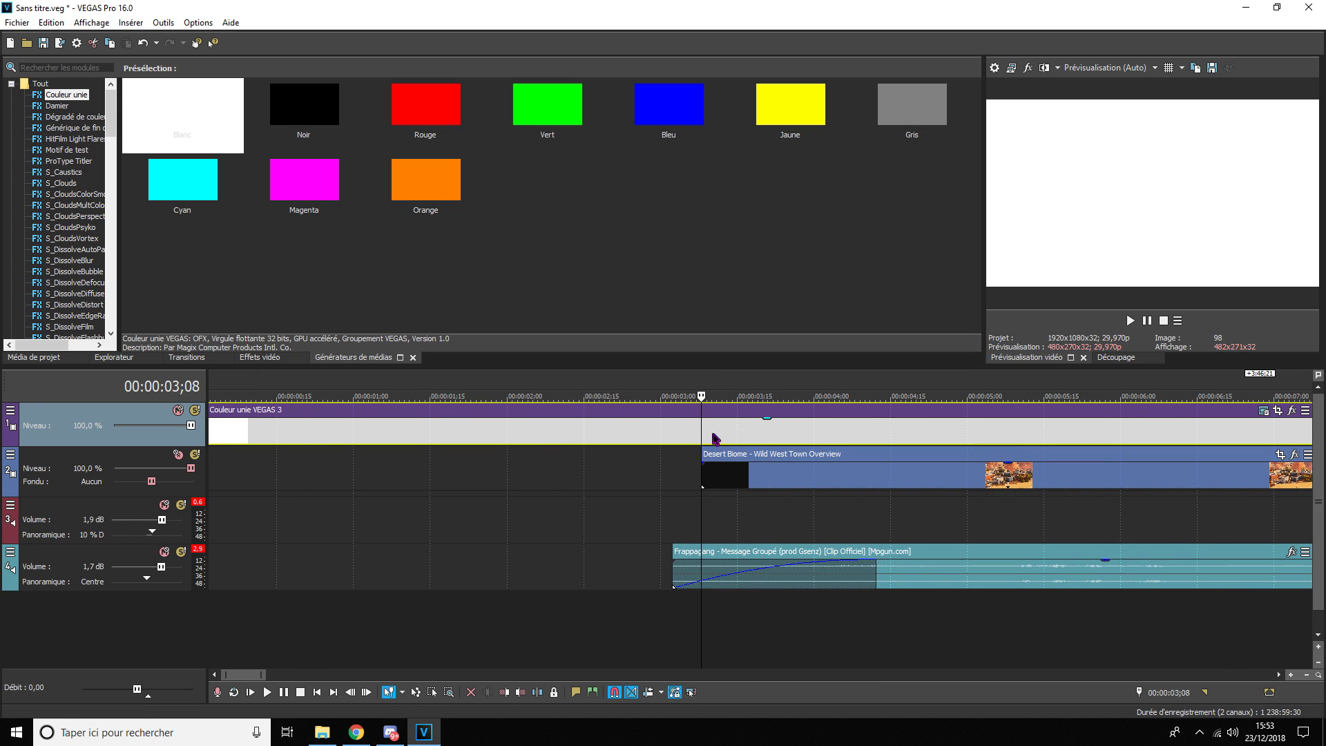
pyautogui.click(10, 411)
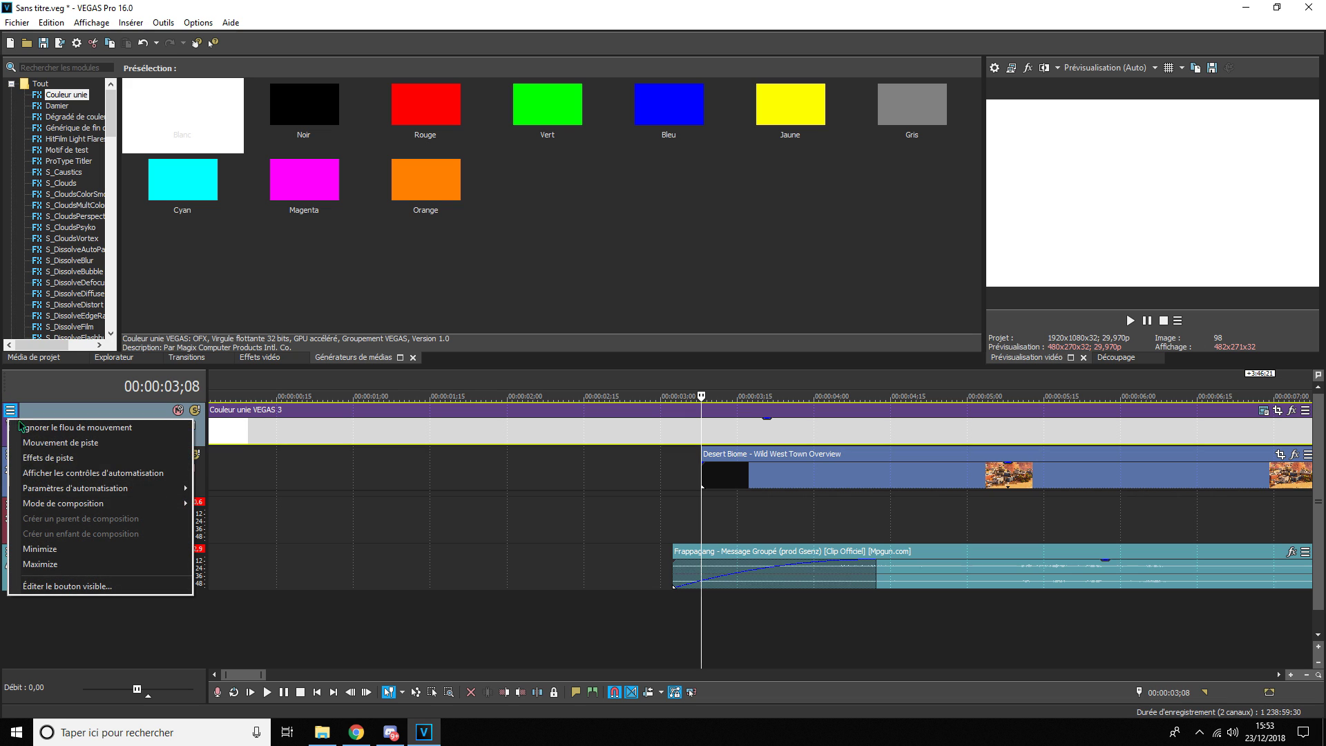
pyautogui.moveTo(87, 510)
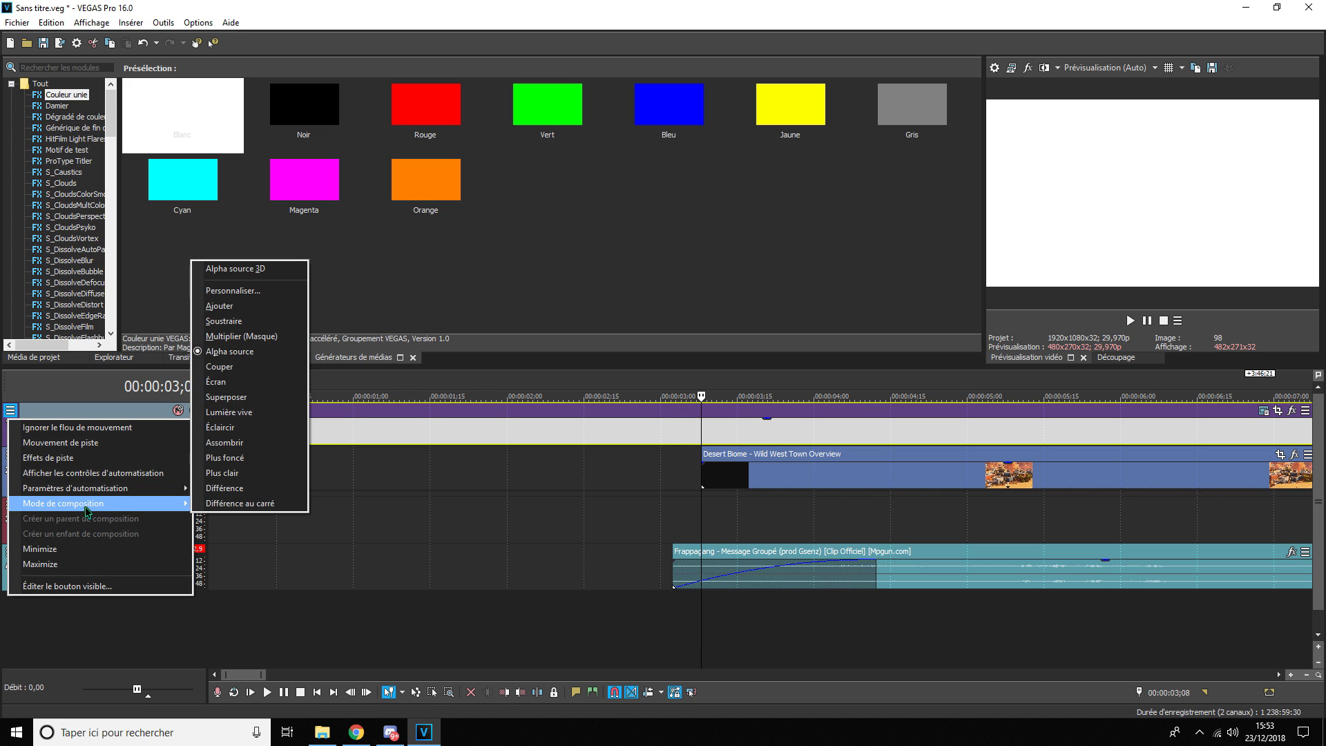
pyautogui.click(266, 341)
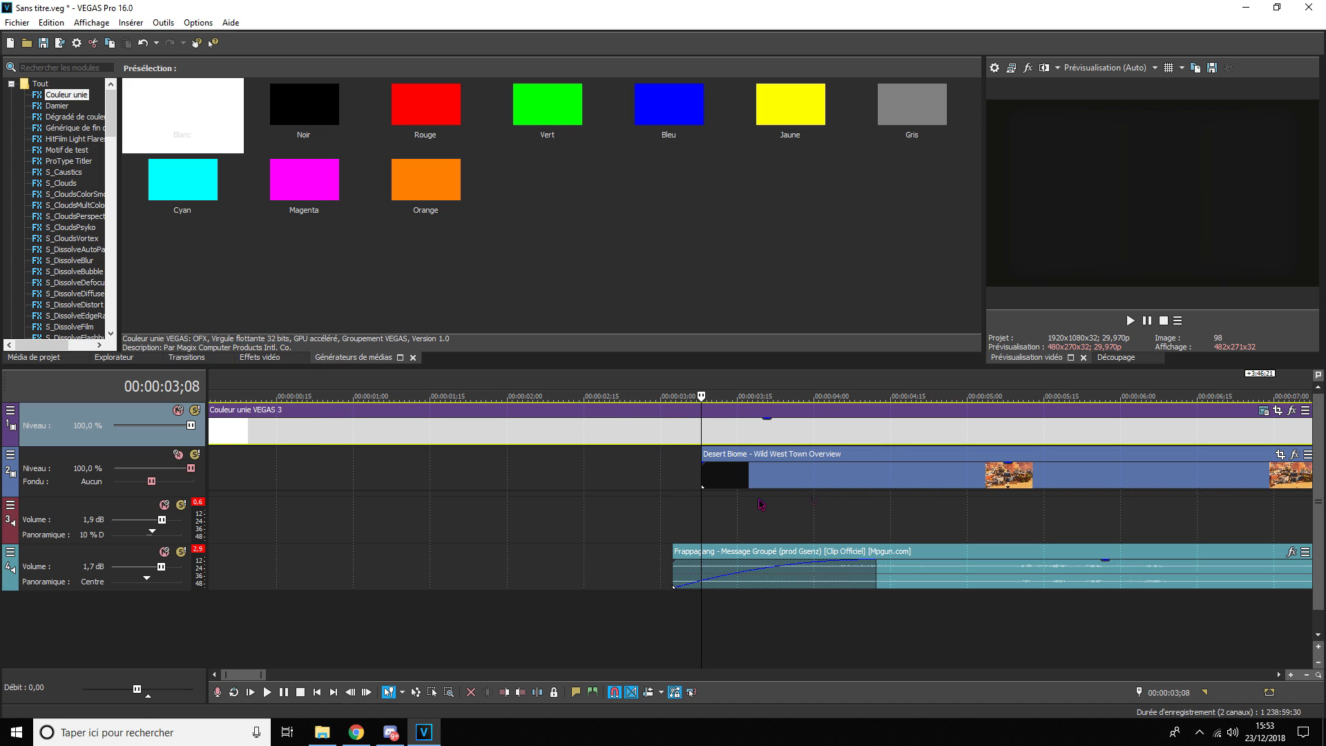
# - Scrub through the beginning of the Desert Biome - Wild West Town Overview clip and place the playhead at 00:00:03;09
pyautogui.scroll(-10, 657, 481)
pyautogui.moveTo(574, 440); pyautogui.dragTo(675, 440)
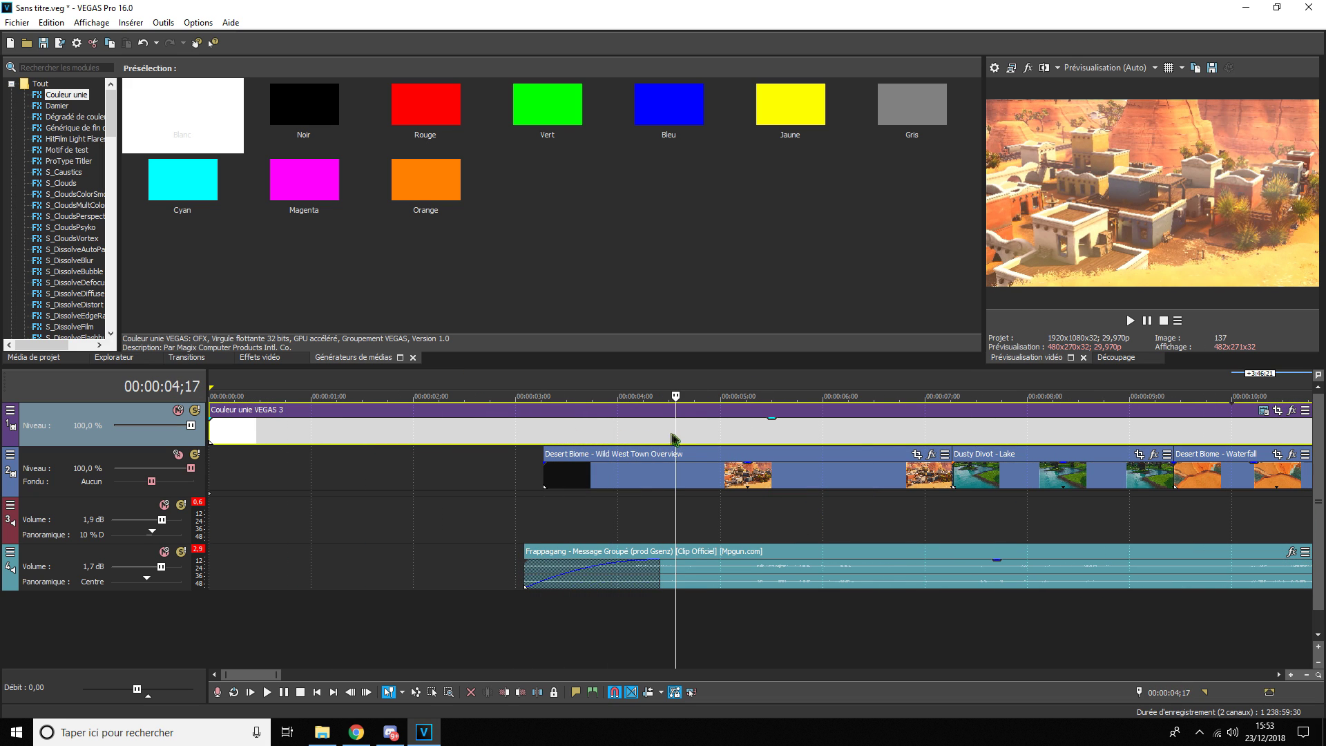
pyautogui.moveTo(566, 437); pyautogui.dragTo(546, 437)
pyautogui.press('Right')
pyautogui.press('Right')
pyautogui.press('Left')
pyautogui.press('Left')
pyautogui.press('Right')
pyautogui.scroll(-2, 1133, 473)
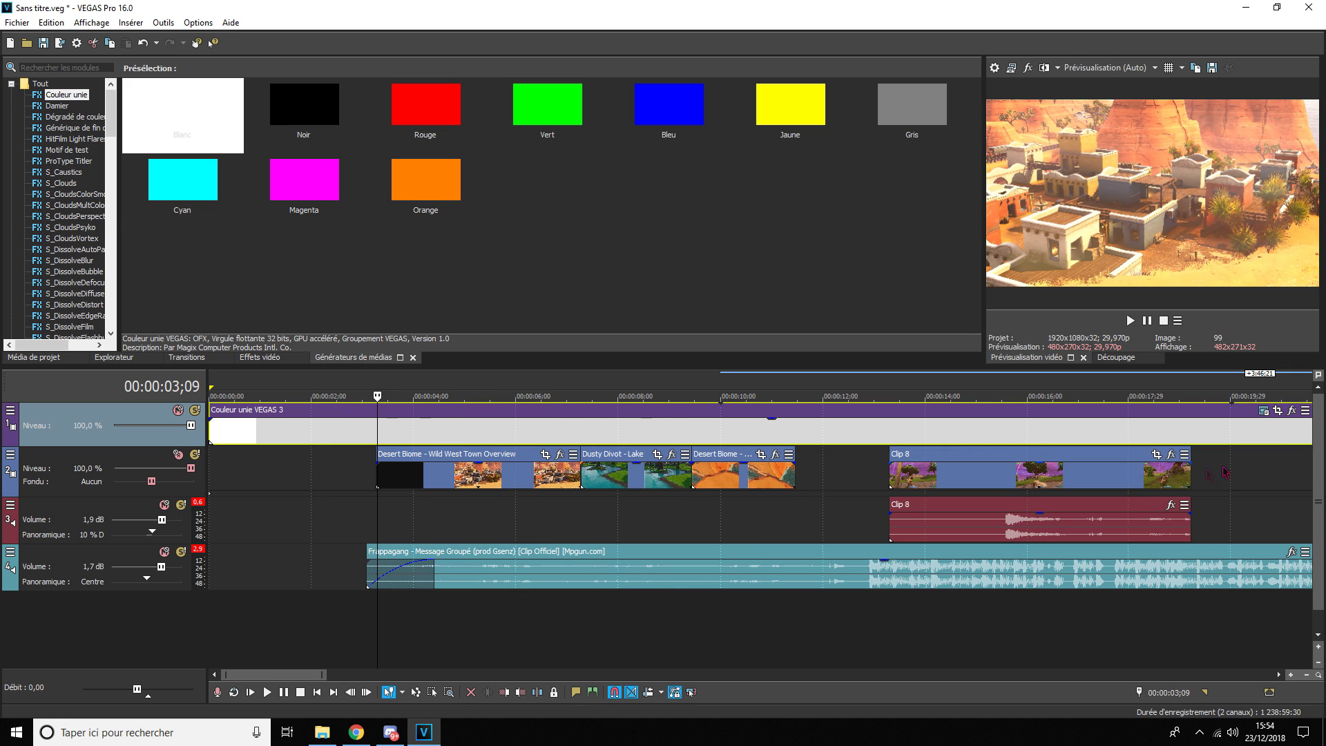
# - Reduce the white solid's pan/crop frame height to 877,5 at a width of 1 920 for cinematic black bars
pyautogui.click(1277, 411)
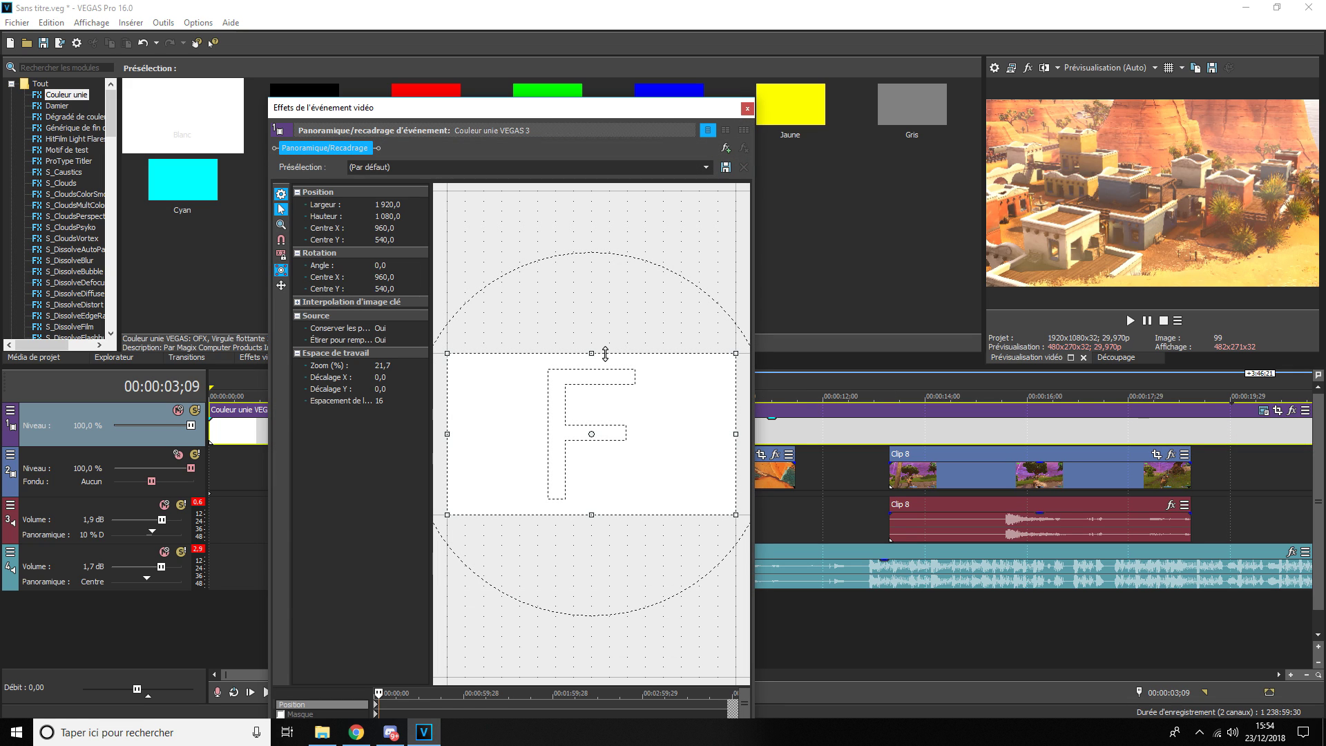
pyautogui.moveTo(352, 112); pyautogui.dragTo(321, 96)
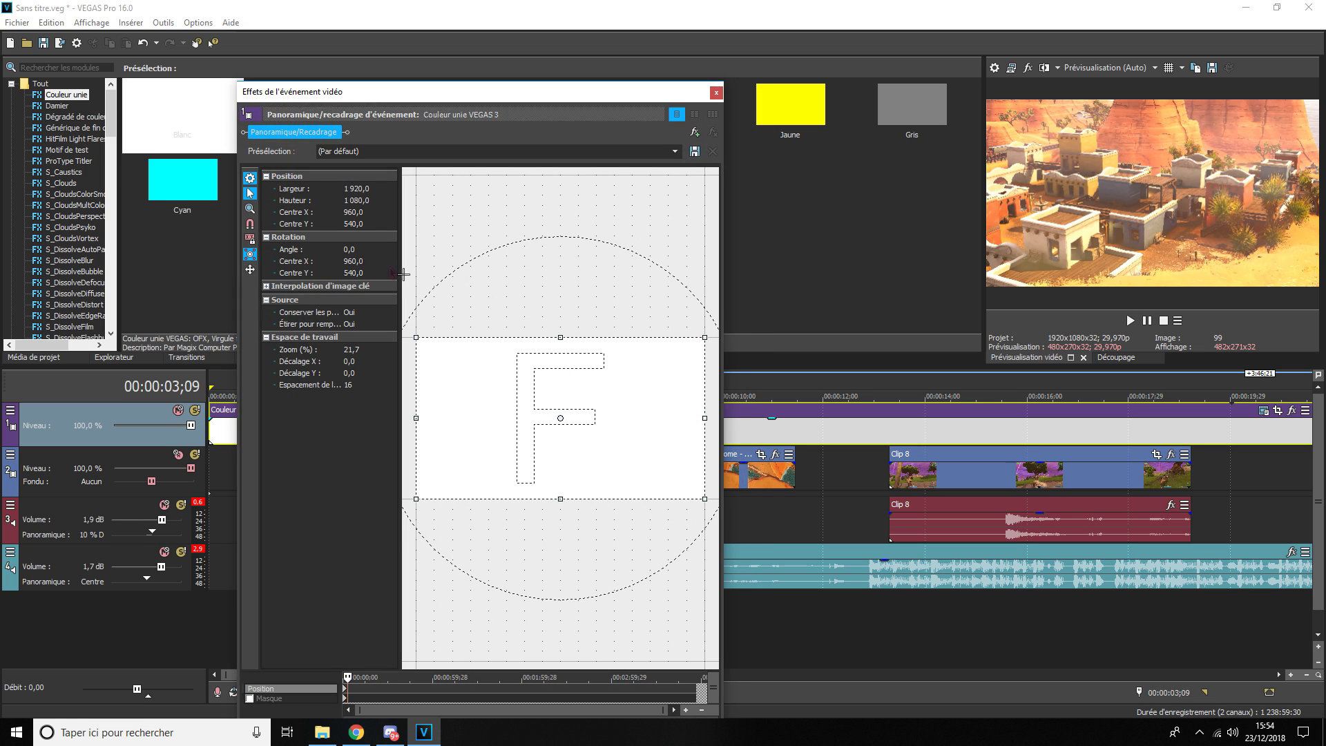
pyautogui.moveTo(563, 337); pyautogui.dragTo(565, 353)
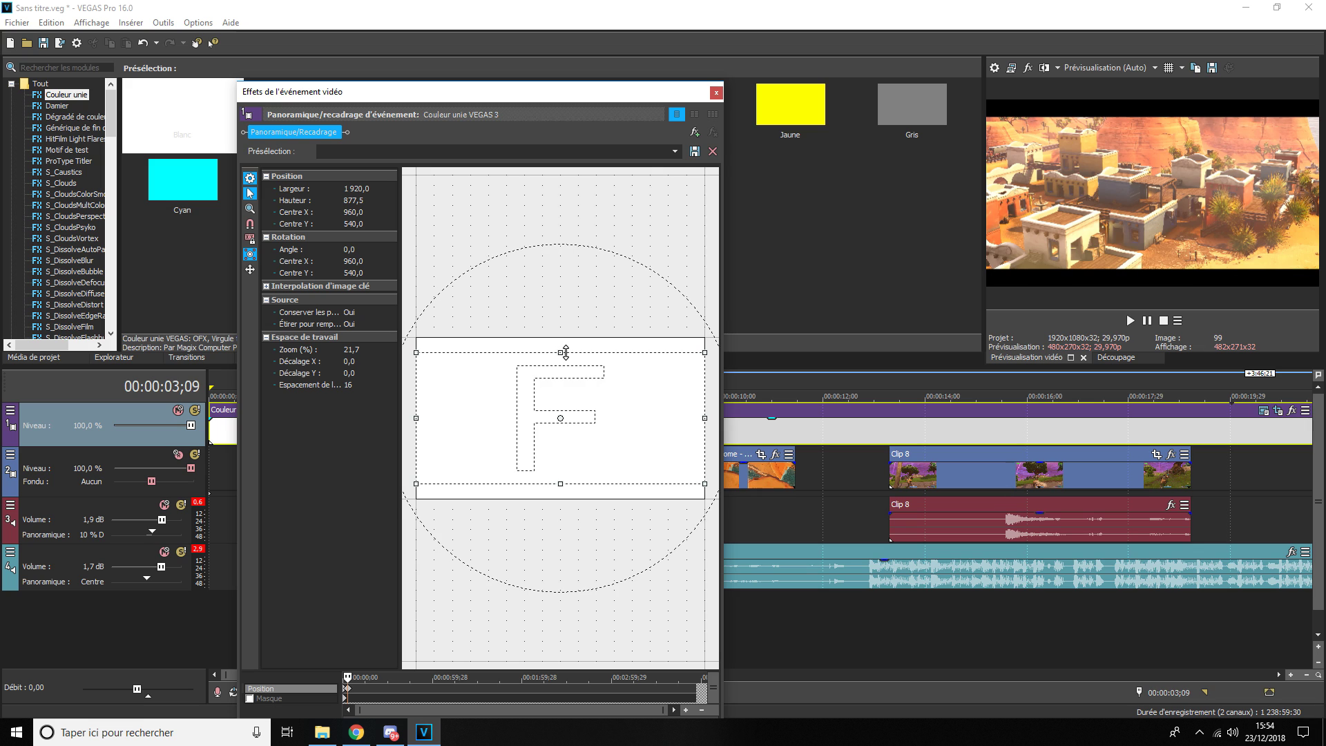
pyautogui.click(716, 92)
# - Check the black bars at several points across the intro clips and Clip 8, up to 00:00:18;26
pyautogui.scroll(2, 656, 523)
pyautogui.click(741, 522)
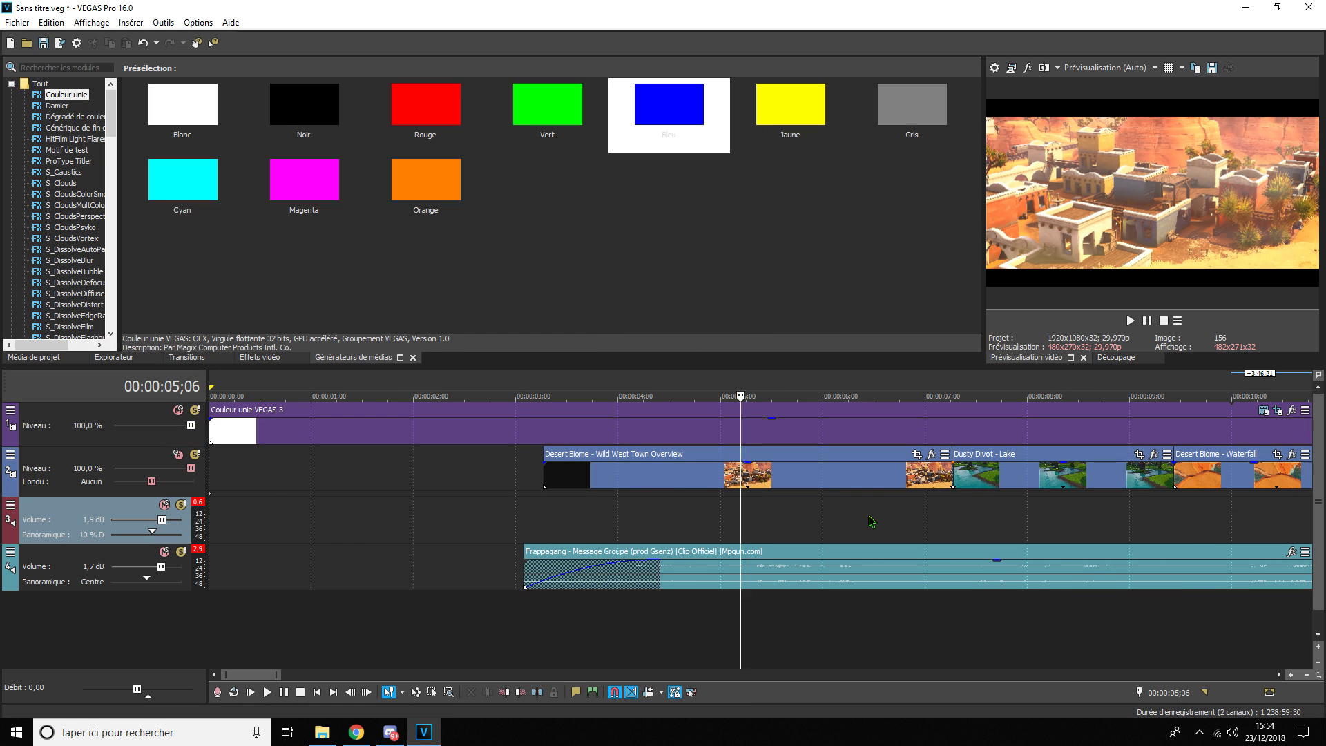
pyautogui.click(869, 519)
pyautogui.click(1027, 527)
pyautogui.scroll(-3, 927, 530)
pyautogui.click(669, 514)
pyautogui.click(773, 482)
pyautogui.click(821, 481)
pyautogui.click(874, 482)
pyautogui.click(904, 485)
pyautogui.click(936, 488)
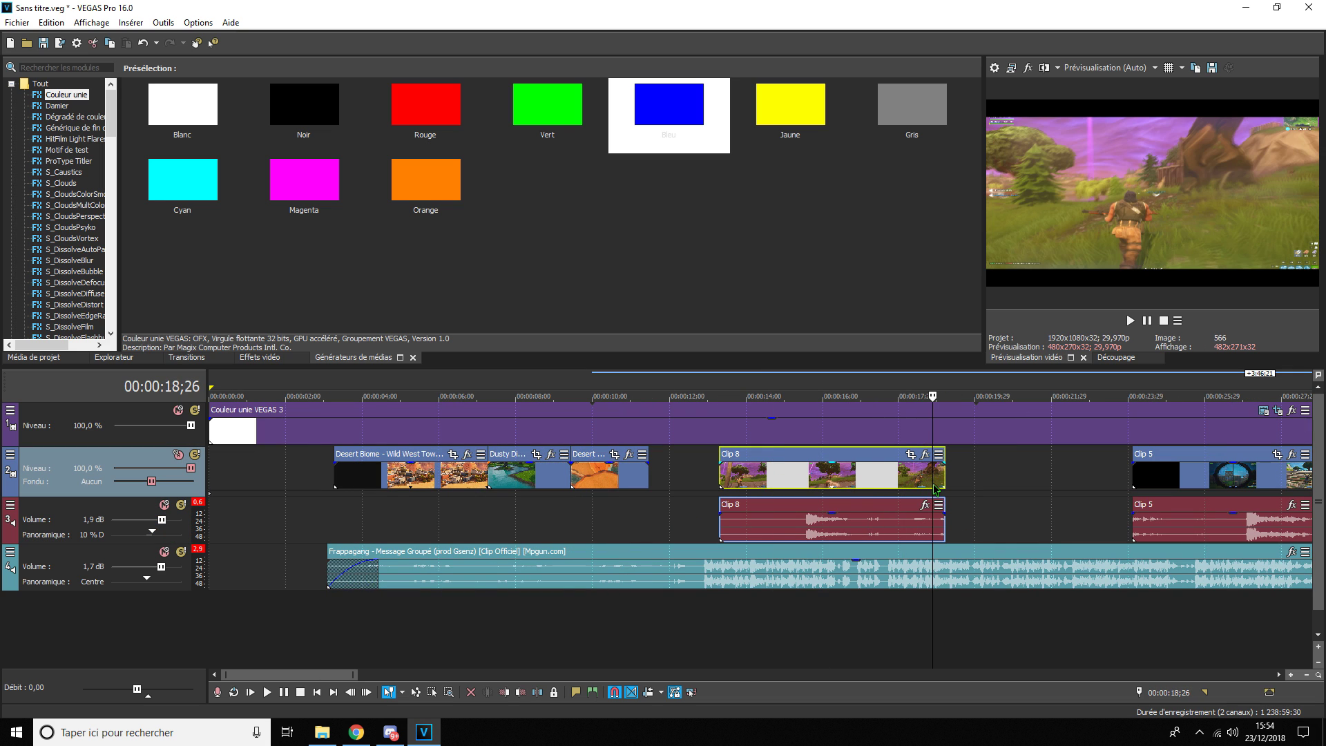
# - Return the playhead to 00:00:03;08 at the start of the Wild West Town Overview clip and save the project
pyautogui.click(334, 506)
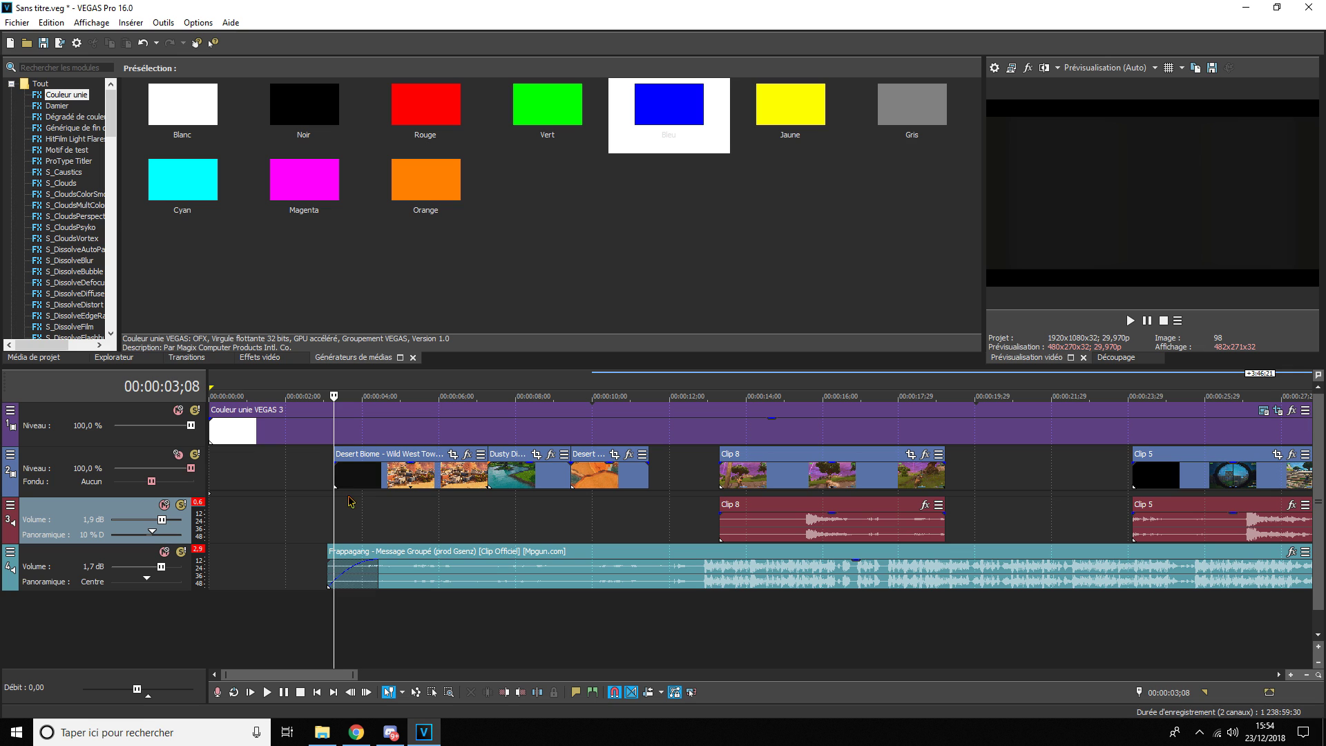
pyautogui.click(44, 45)
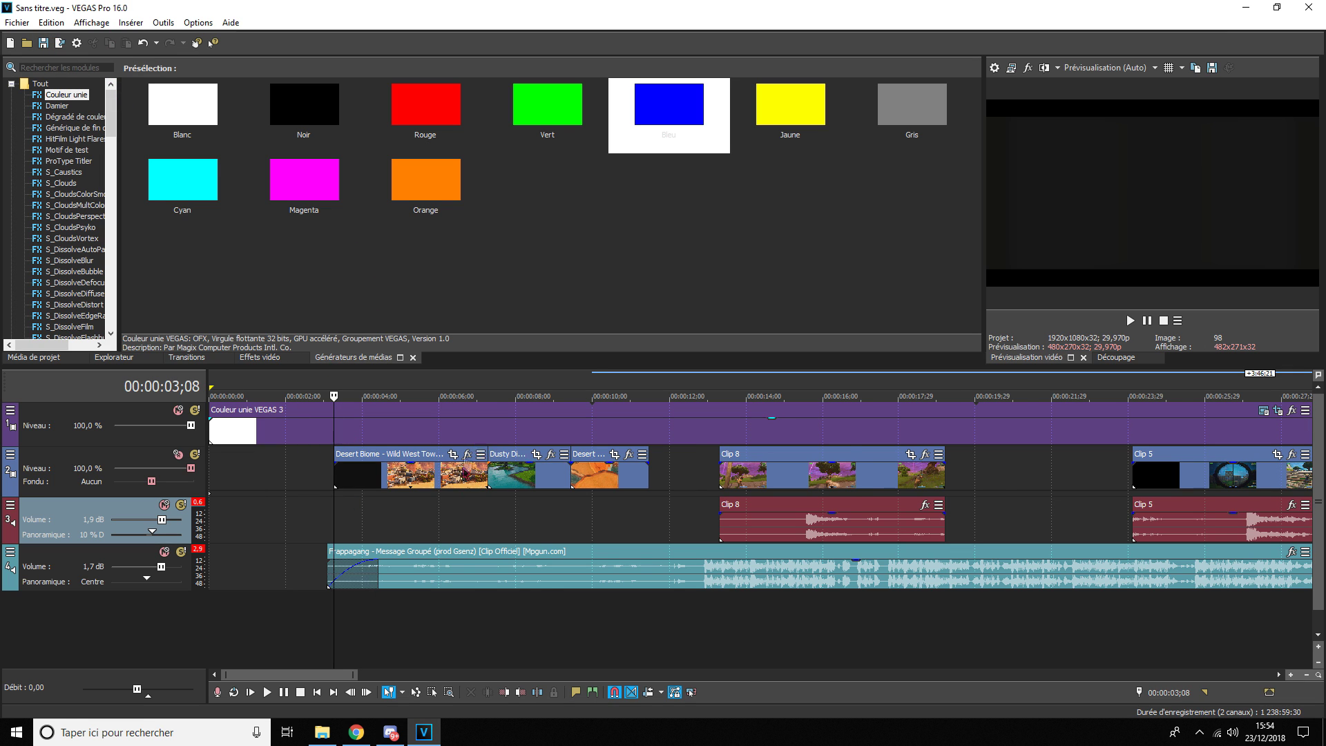
# - Disable the Magic Bullet Looks effect in the track effects of video track 2 and close the effects window
pyautogui.click(11, 455)
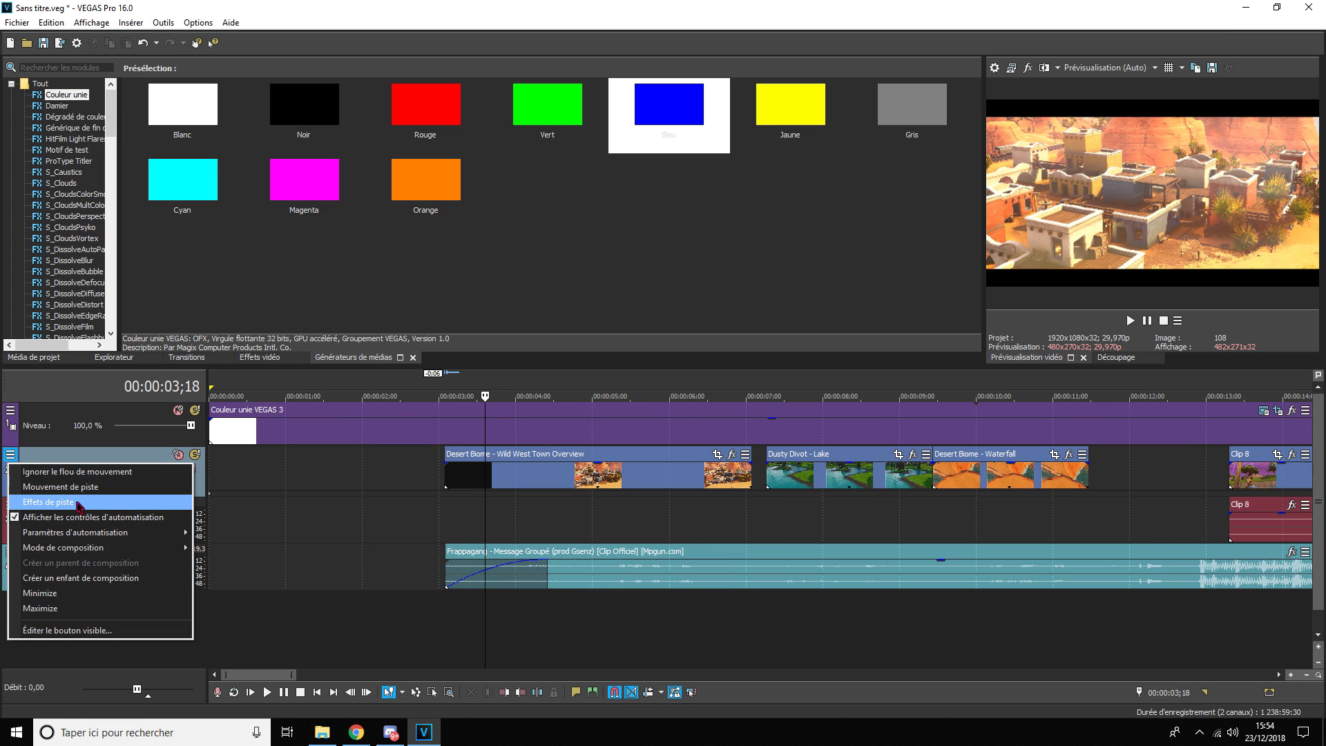
pyautogui.click(79, 503)
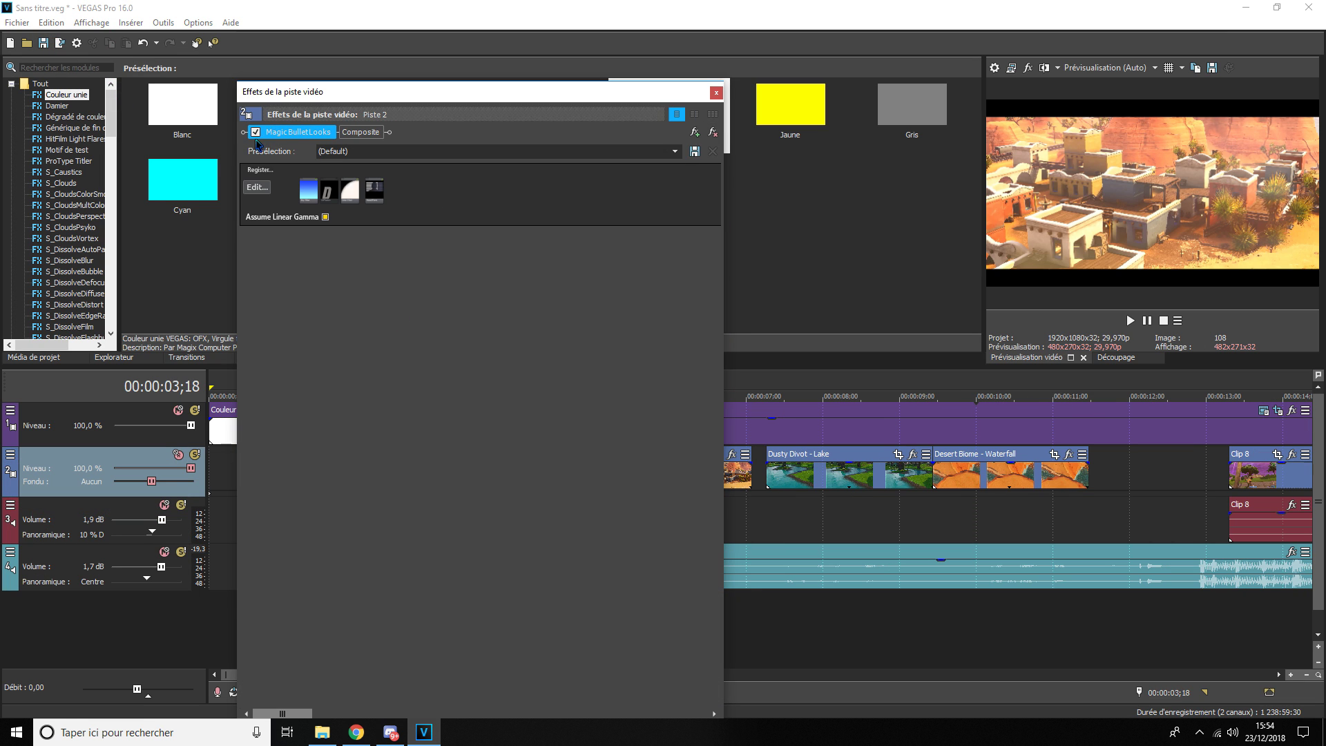
pyautogui.moveTo(285, 94); pyautogui.dragTo(303, 94)
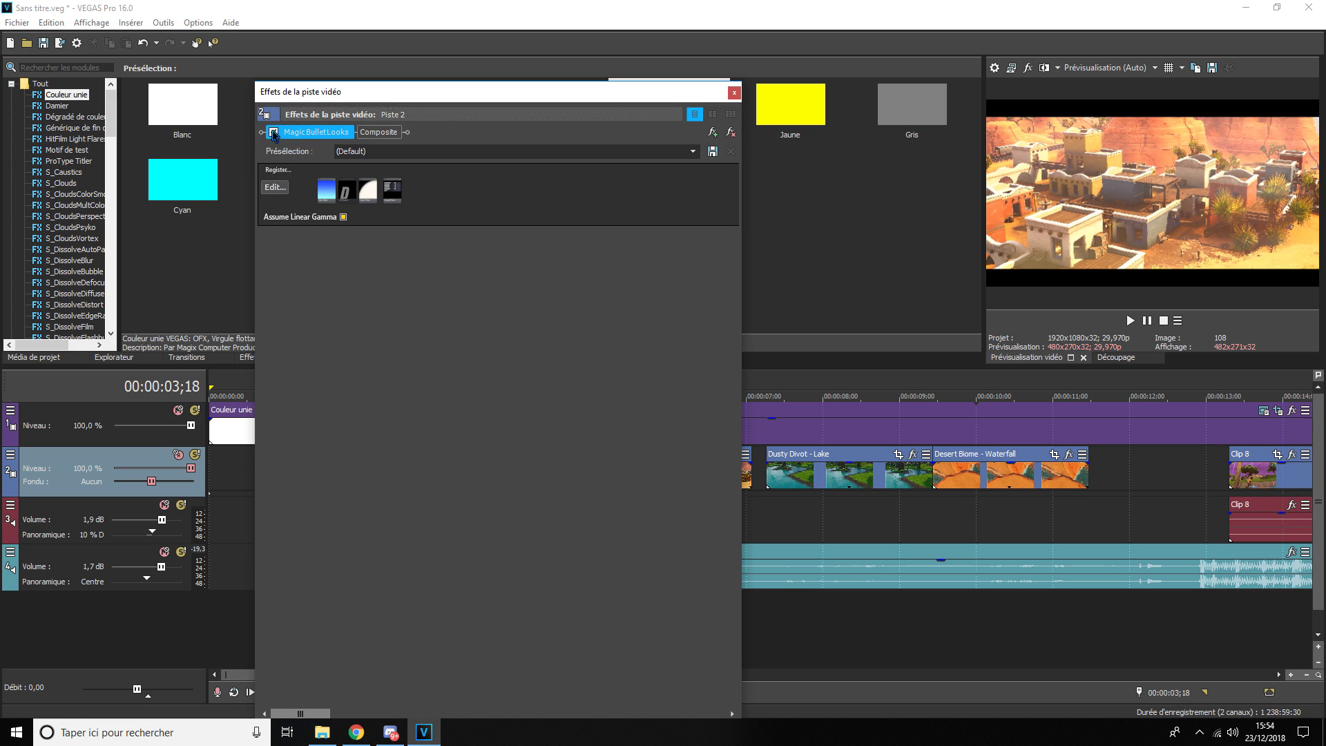
pyautogui.click(273, 132)
pyautogui.click(733, 94)
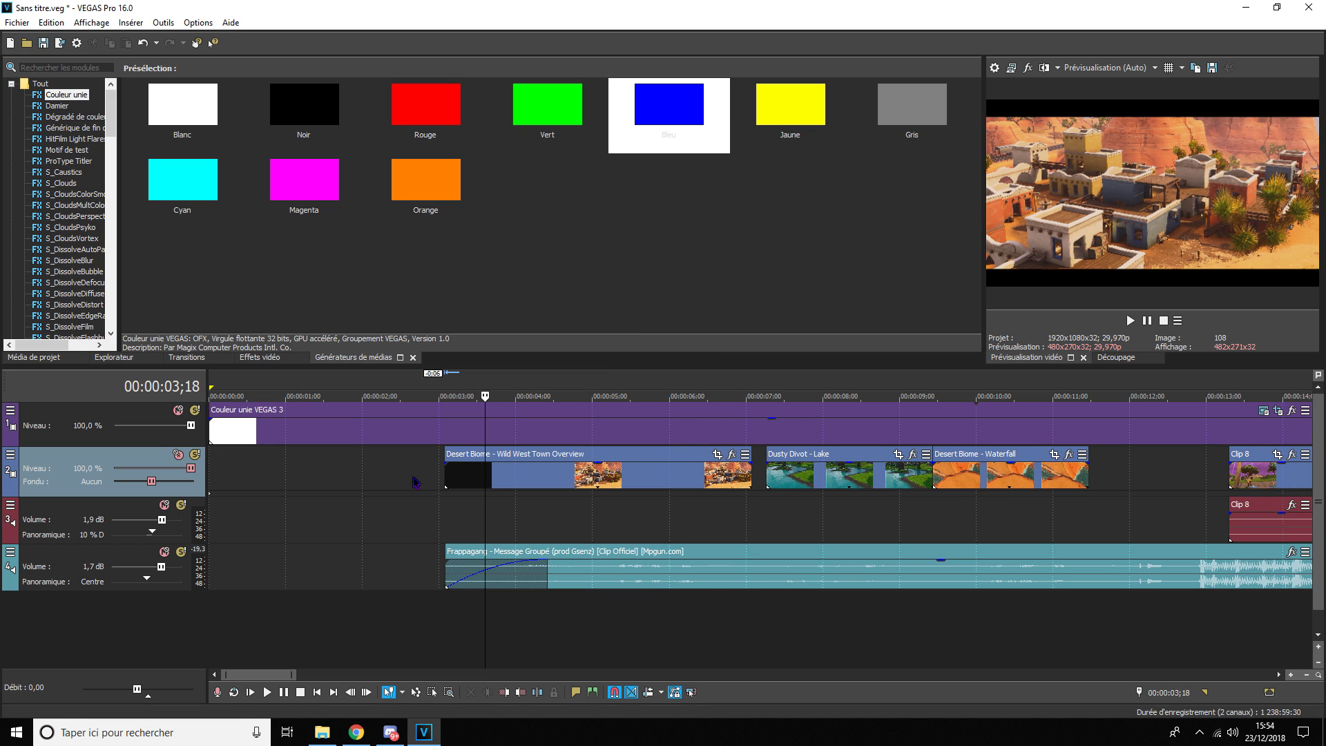
# - Examine the first frames of the Wild West Town Overview clip around 00:00:03;03 and its neighbouring clips
pyautogui.click(448, 484)
pyautogui.scroll(3, 833, 509)
pyautogui.scroll(-3, 761, 483)
pyautogui.click(440, 473)
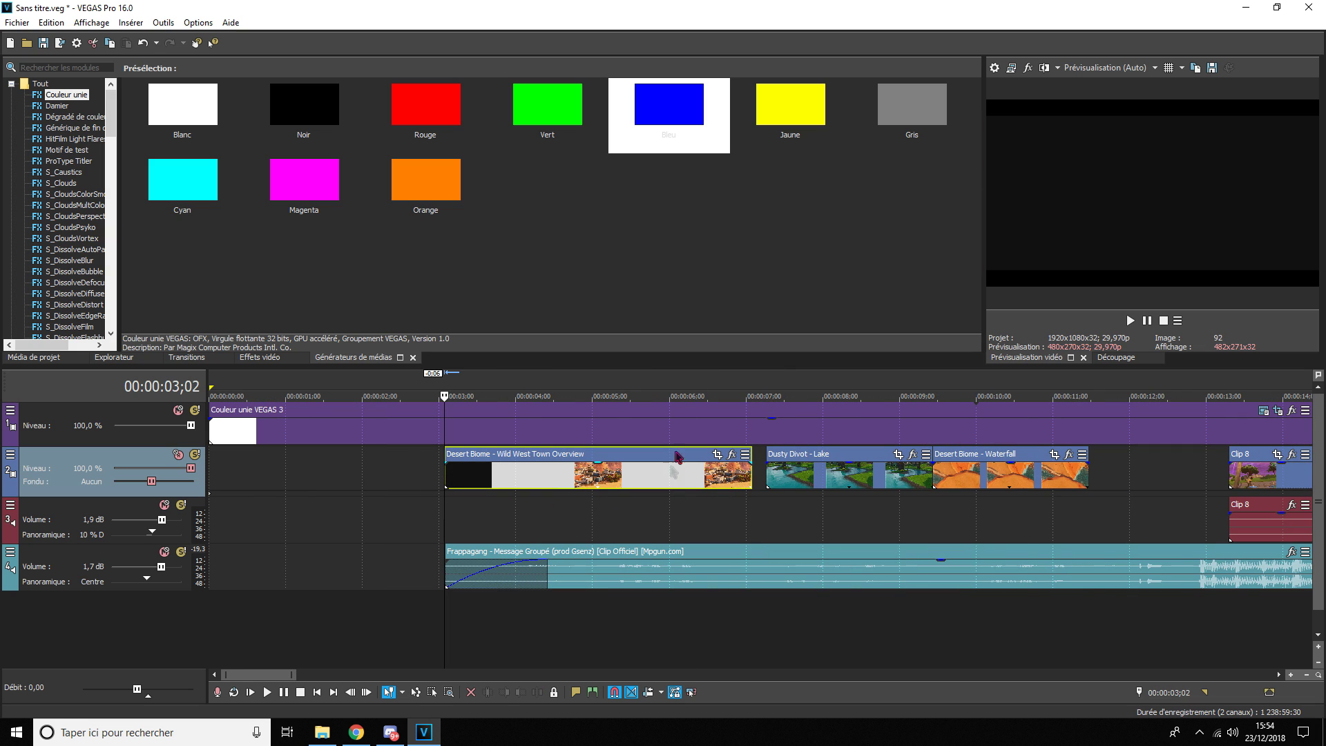
pyautogui.scroll(3, 829, 542)
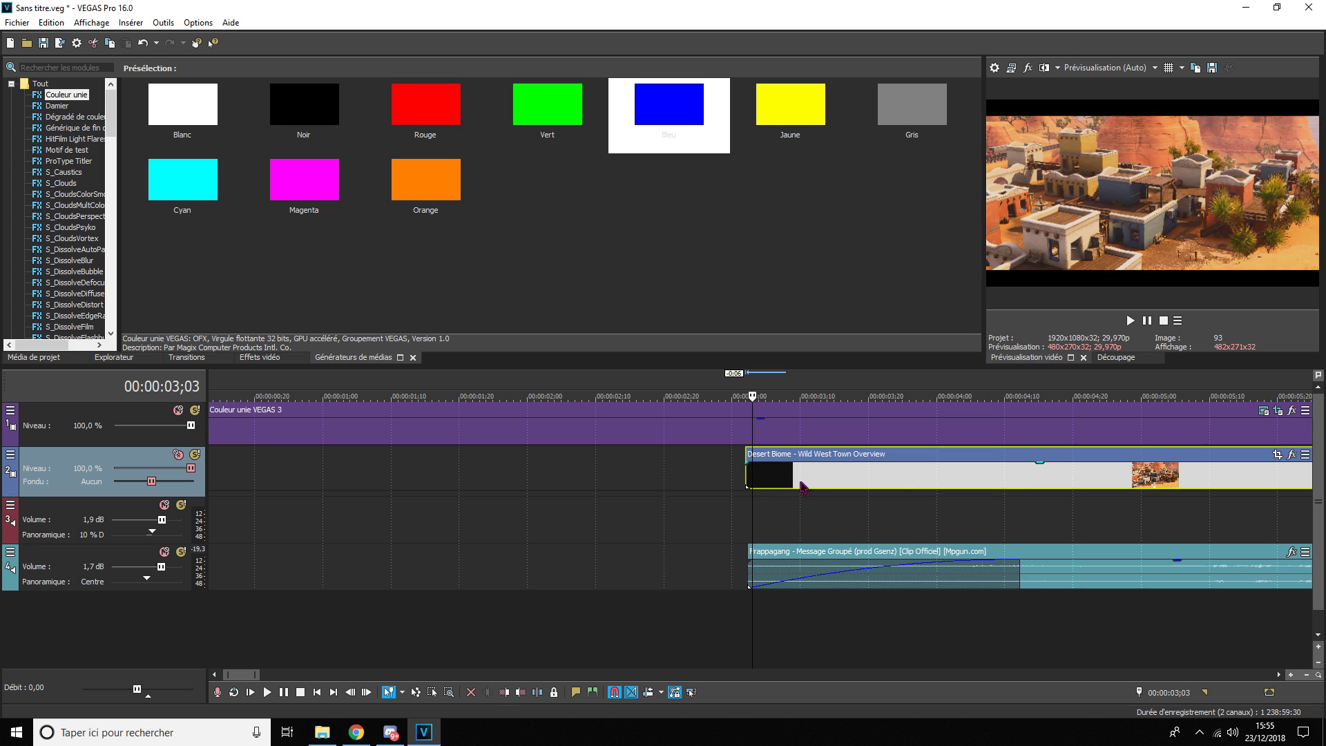
pyautogui.scroll(-2, 802, 486)
pyautogui.scroll(-4, 746, 479)
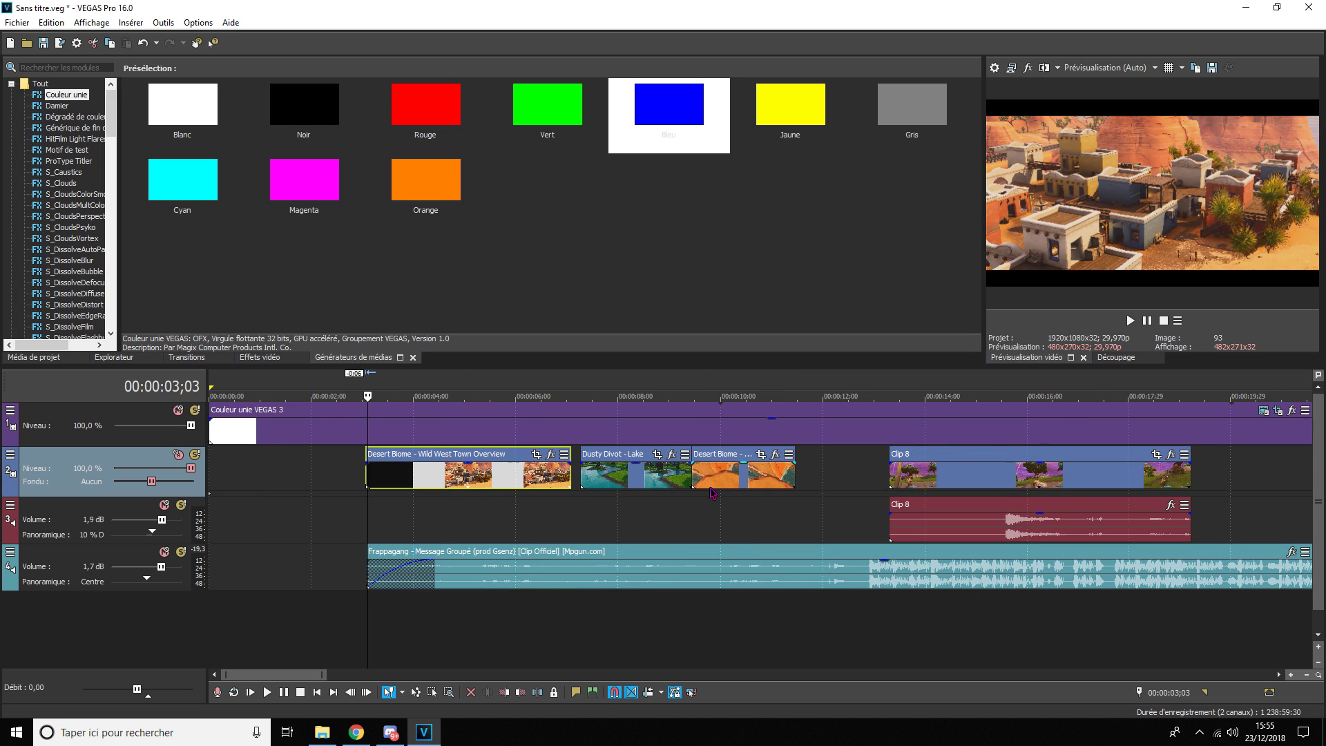
pyautogui.scroll(2, 739, 512)
# - Insert a velocity (Rapidité) envelope on the Wild West Town Overview clip
pyautogui.rightClick(664, 483)
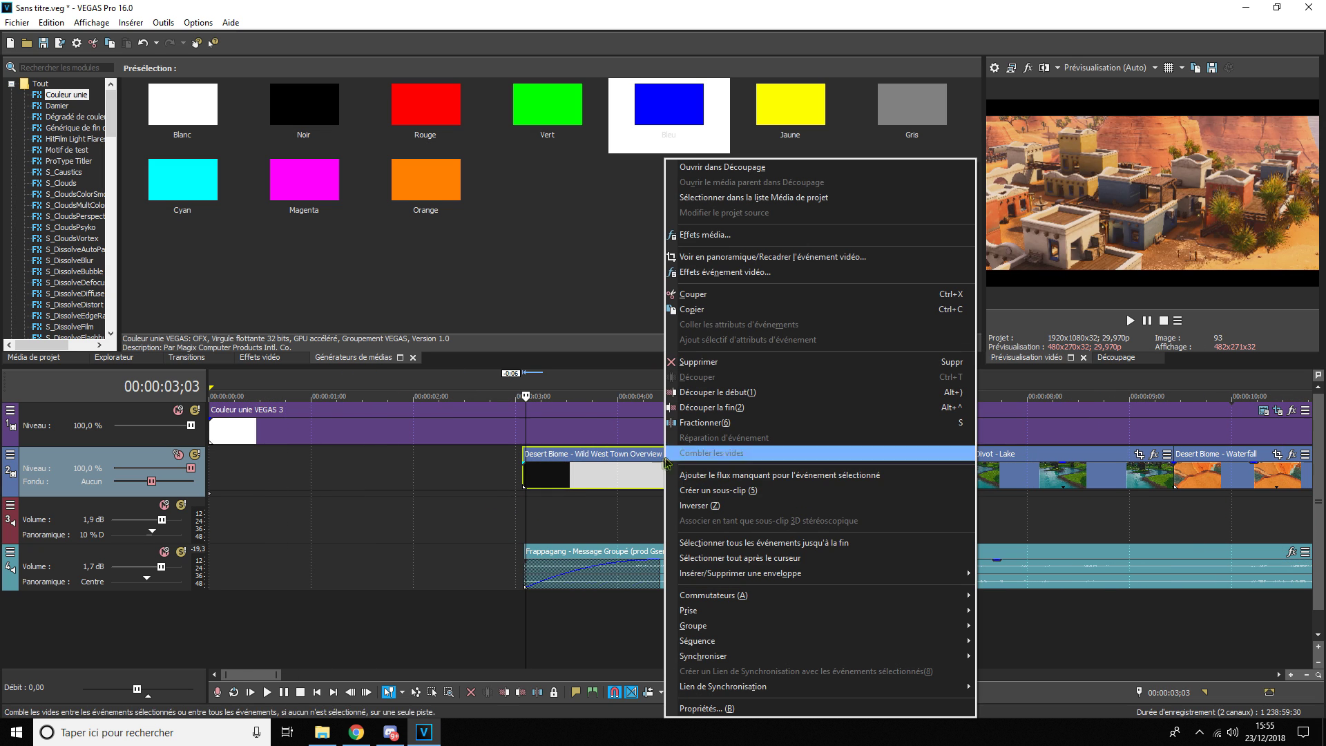
pyautogui.moveTo(828, 575)
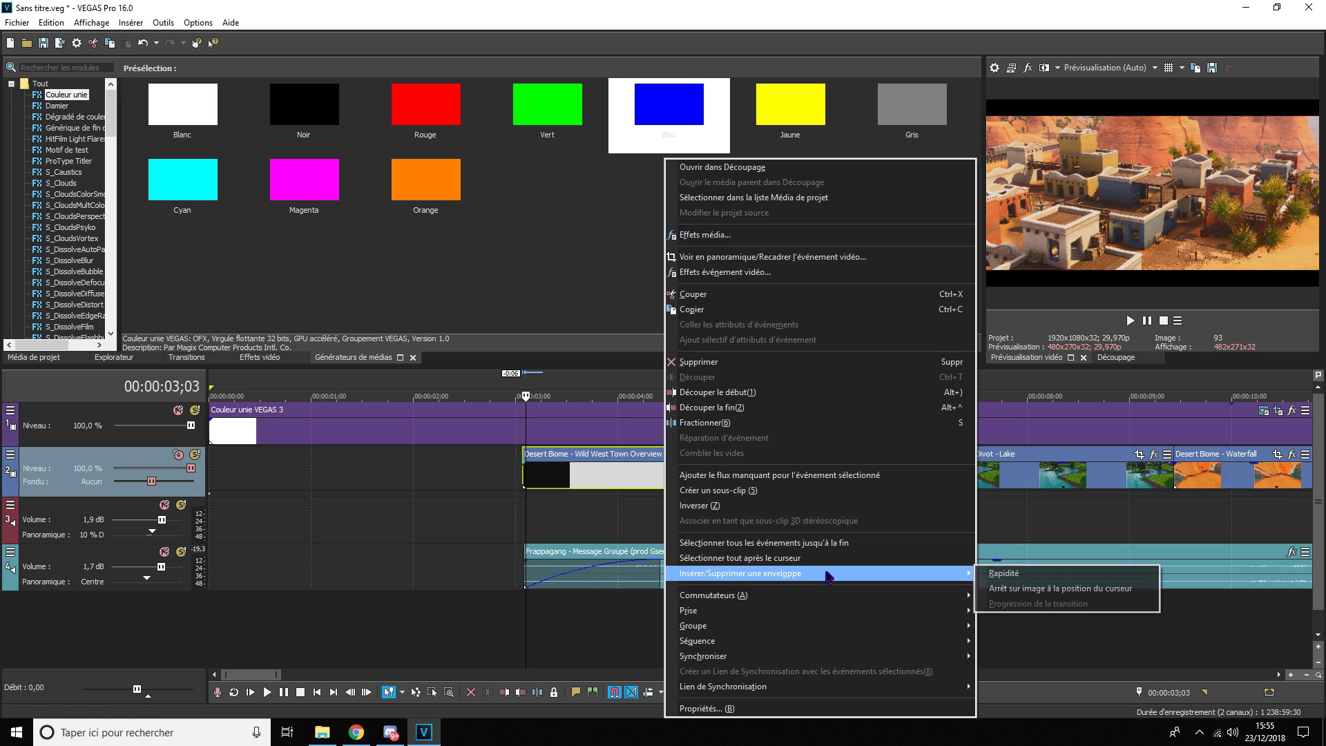
pyautogui.click(601, 521)
pyautogui.rightClick(570, 473)
pyautogui.moveTo(694, 574)
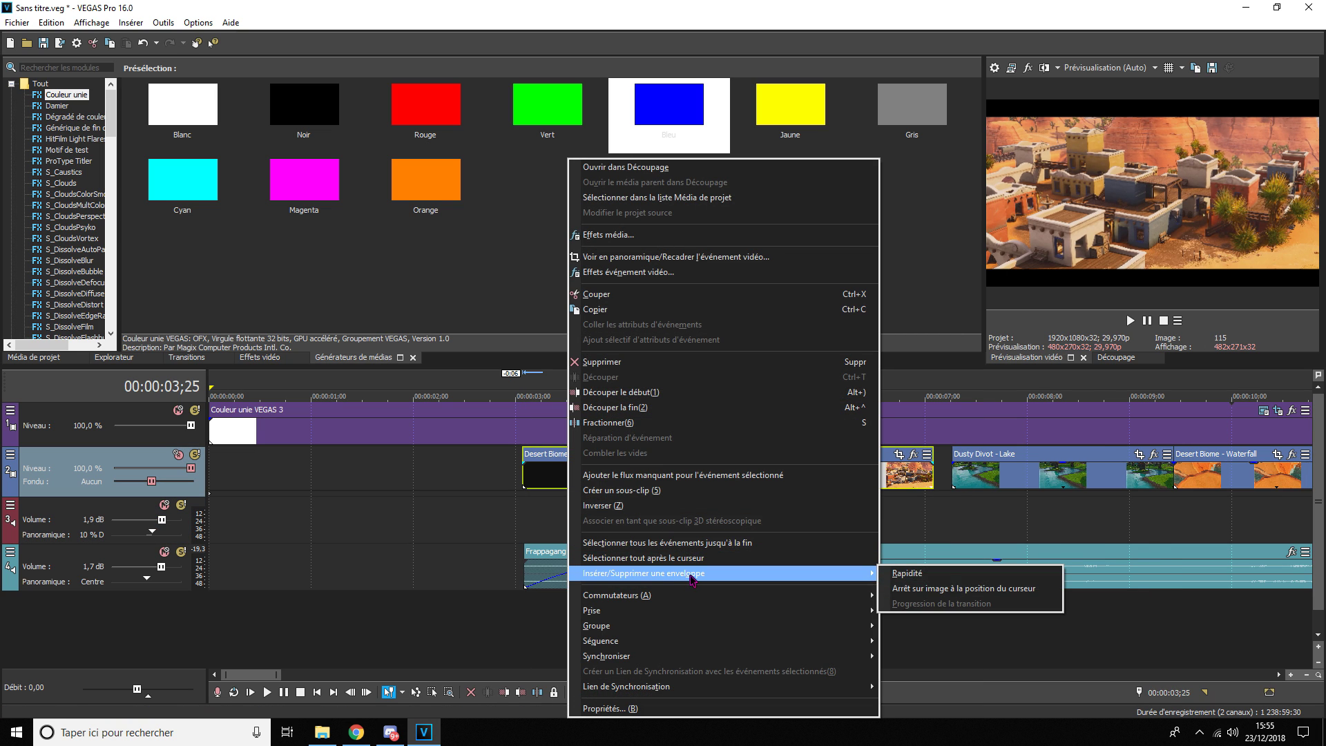
pyautogui.click(928, 576)
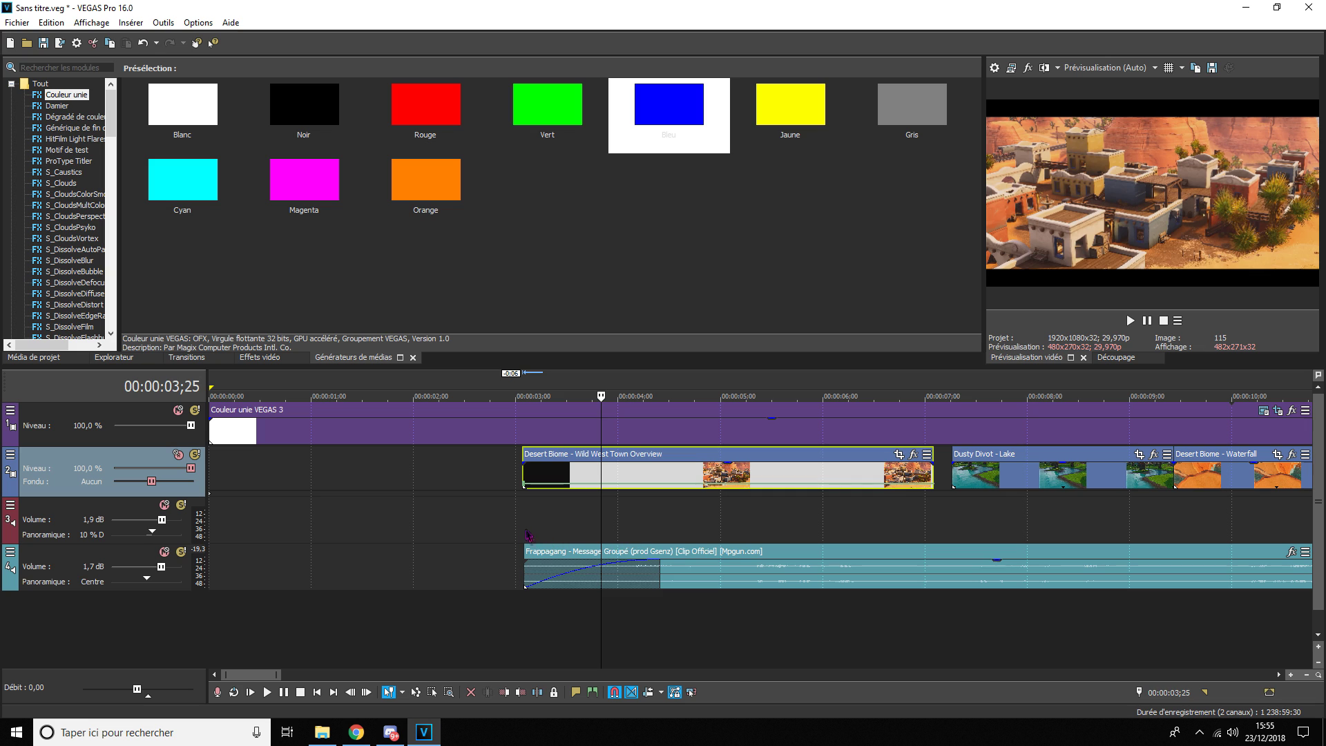
# - Play briefly from the start of the Wild West Town Overview clip and shorten the music event's fade-in to less than half its length
pyautogui.click(525, 514)
pyautogui.click(1130, 321)
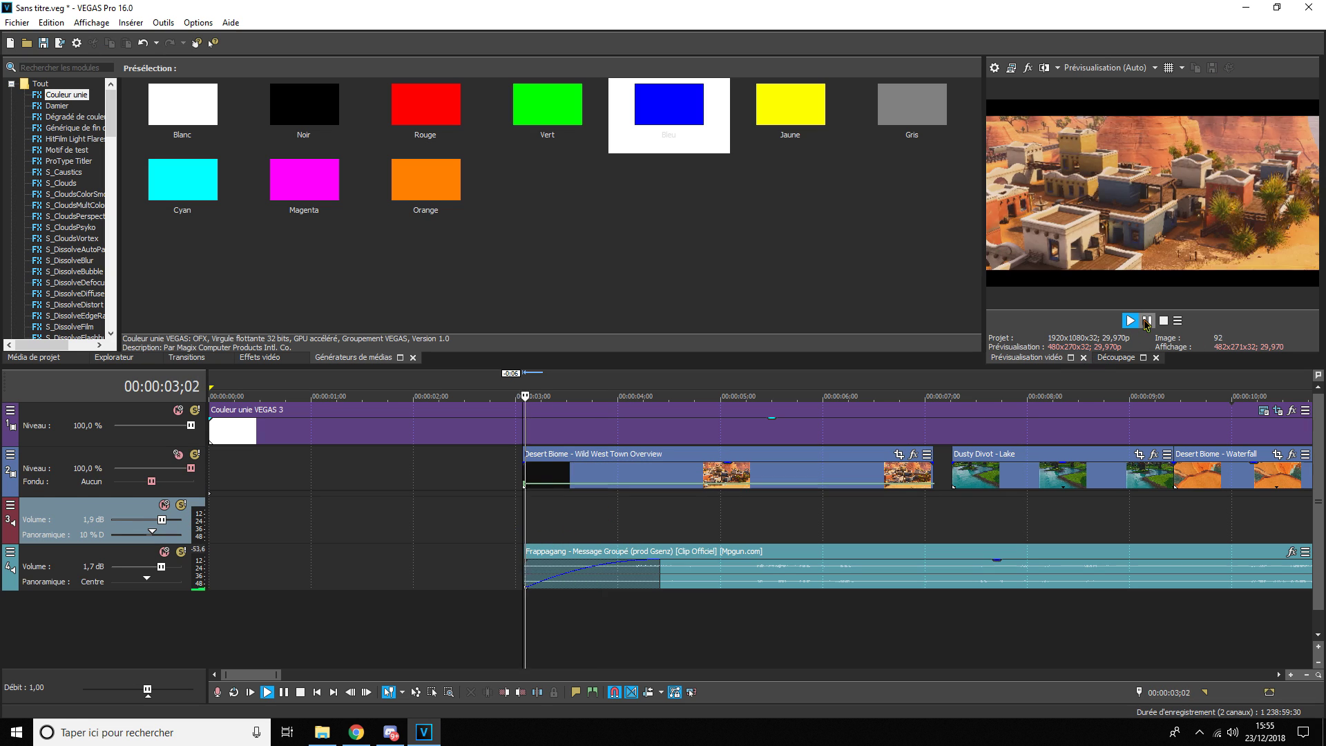
pyautogui.press('space')
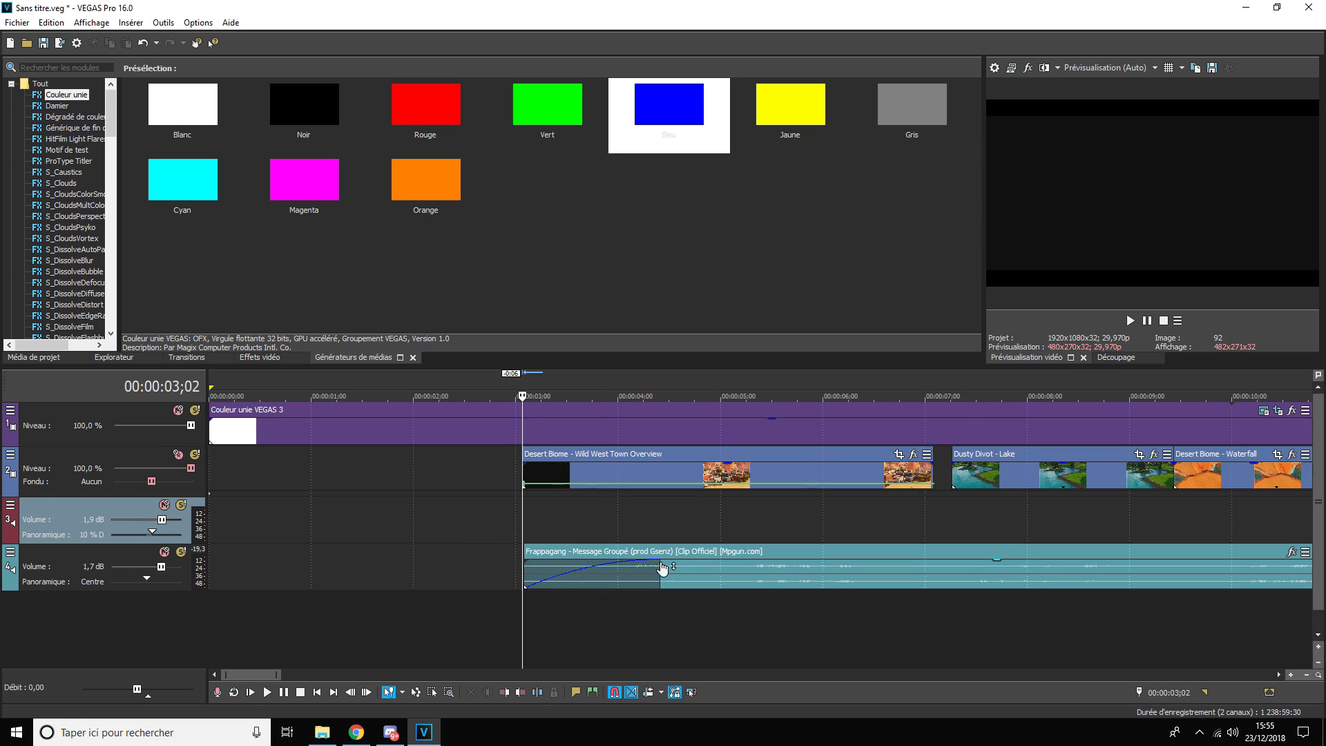
pyautogui.moveTo(654, 561); pyautogui.dragTo(585, 559)
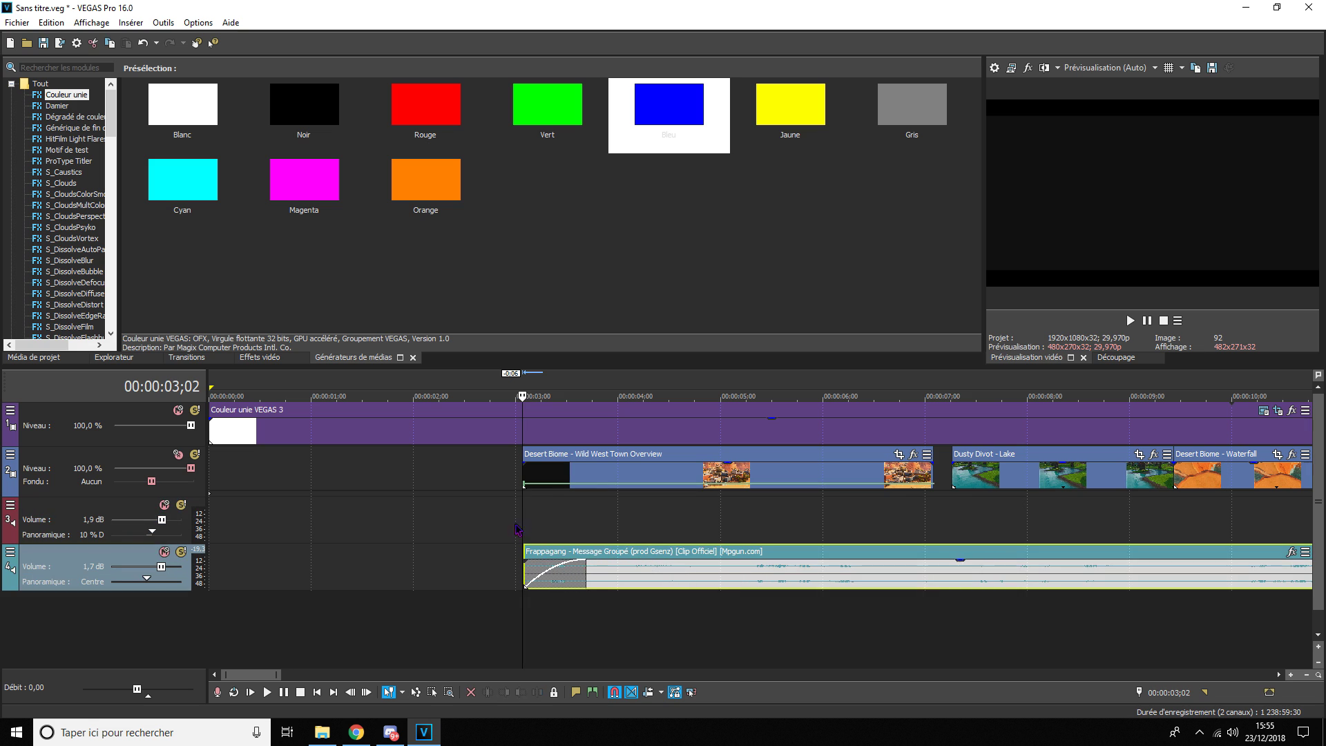
# - Add a velocity point at 00:00:03;14 on the Wild West Town Overview clip, raise its starting point to the maximum and set the curve between them to Fondu rapide
pyautogui.doubleClick(566, 483)
pyautogui.moveTo(525, 488); pyautogui.dragTo(532, 471)
pyautogui.rightClick(532, 472)
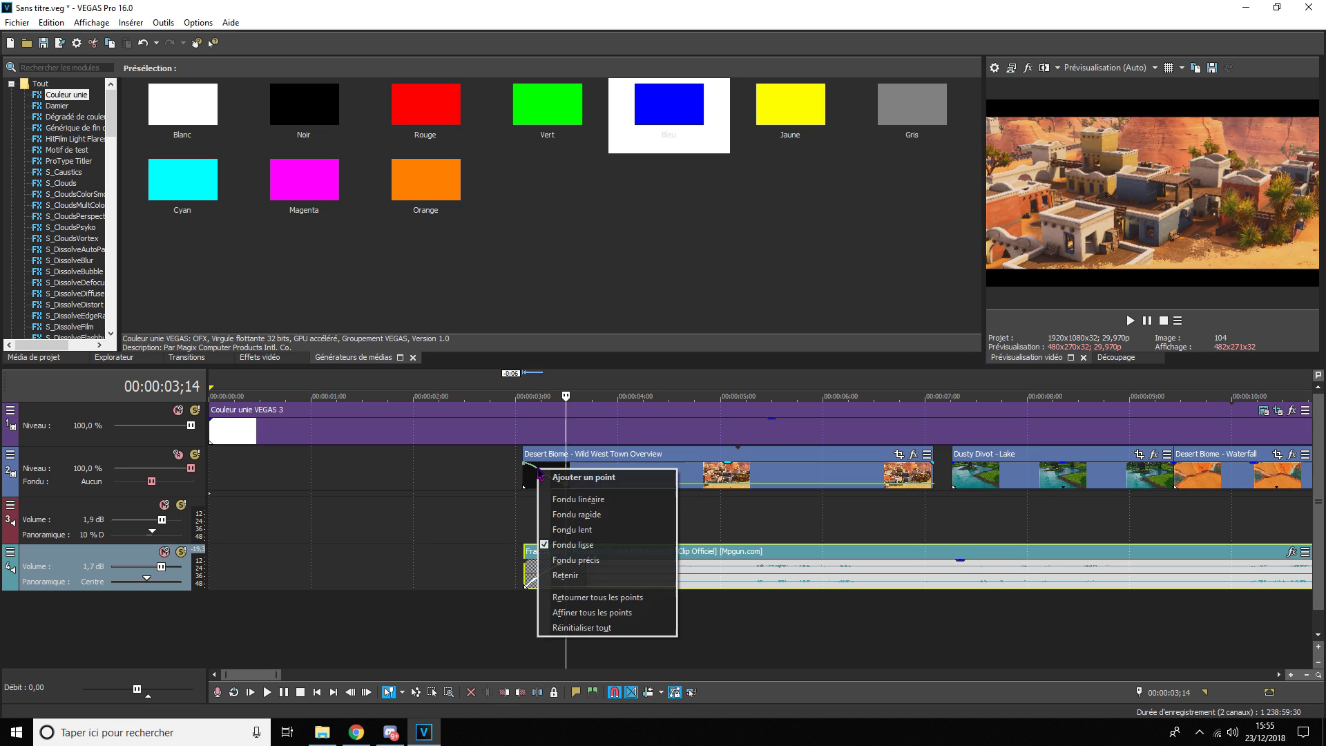
pyautogui.click(559, 512)
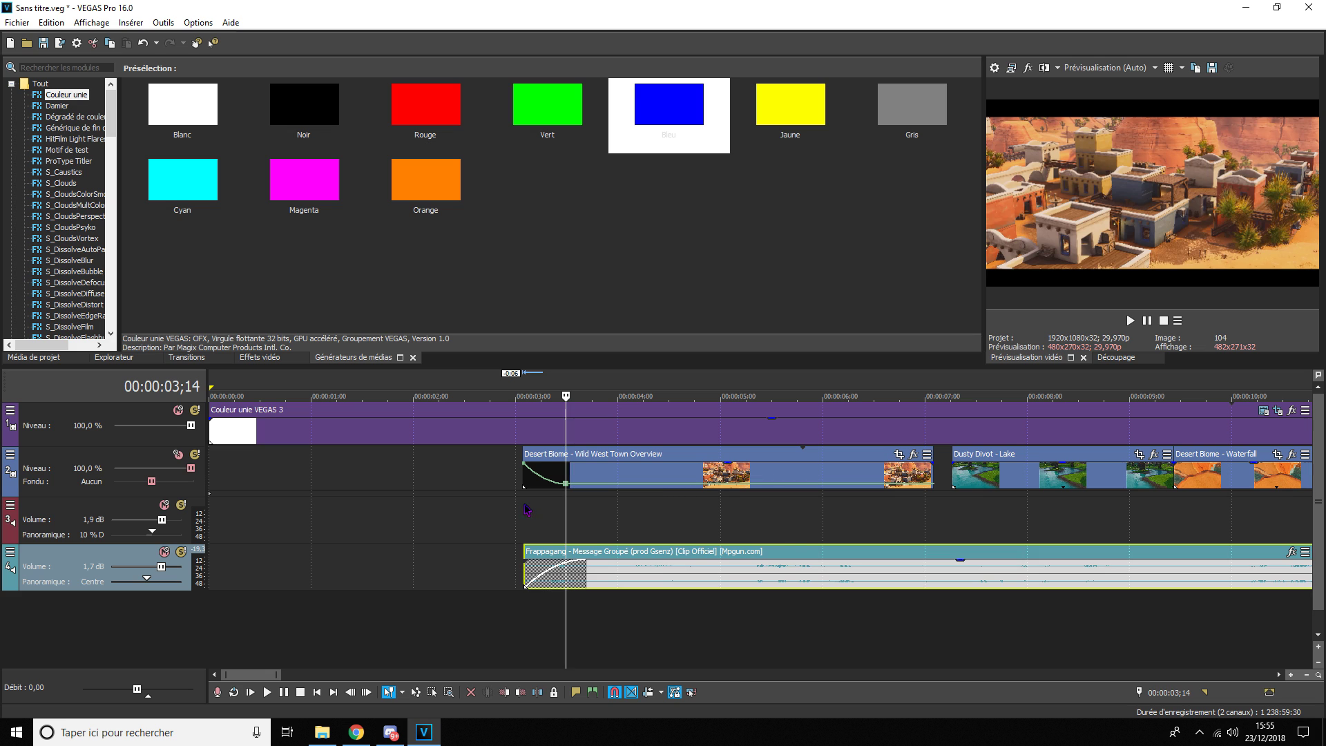
# - Play and step through the start of the Wild West Town Overview clip several times to check the opening speed ramp
pyautogui.click(527, 509)
pyautogui.click(1130, 320)
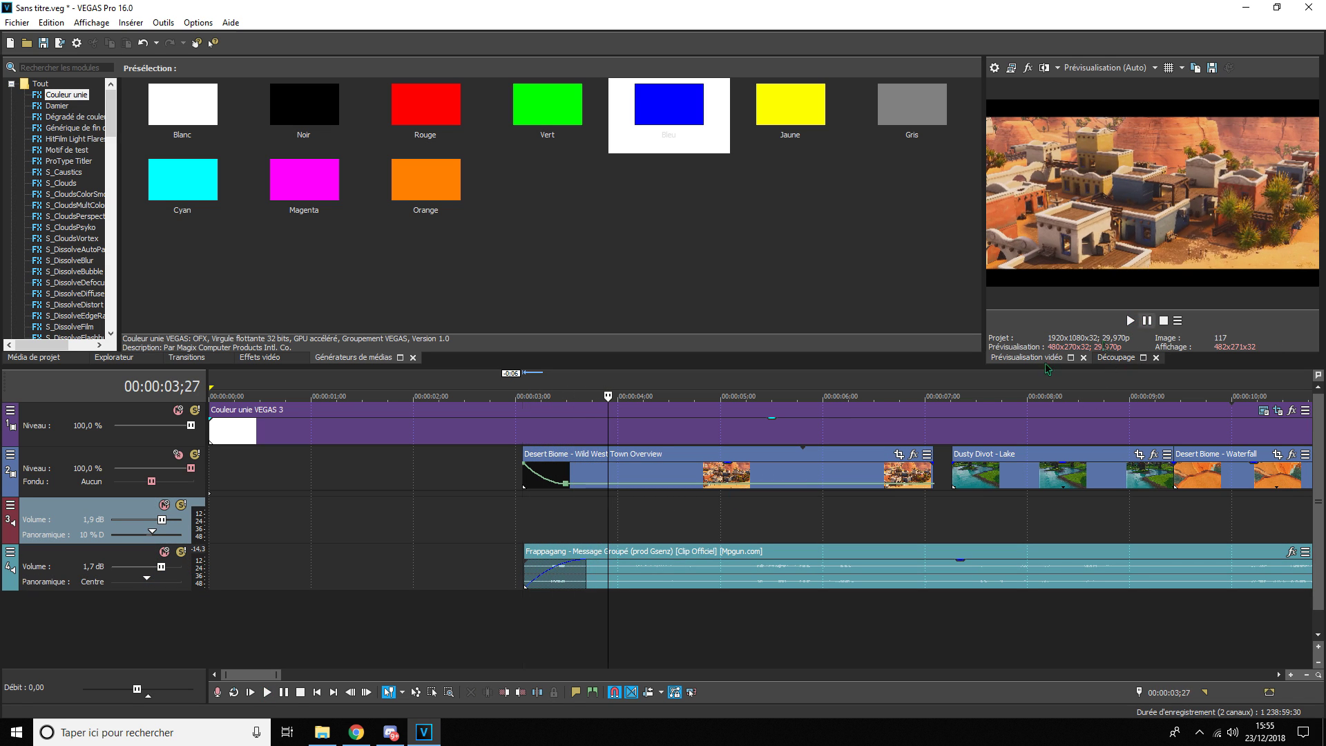
pyautogui.click(523, 512)
pyautogui.press('Right')
pyautogui.press('Right')
pyautogui.press('Right')
pyautogui.press('Right')
pyautogui.press('Right')
pyautogui.press('Right')
pyautogui.press('Right')
pyautogui.press('Right')
pyautogui.press('Right')
pyautogui.press('Right')
pyautogui.press('Right')
pyautogui.press('Right')
pyautogui.press('Right')
pyautogui.press('Right')
pyautogui.press('Right')
pyautogui.press('Right')
pyautogui.press('Right')
pyautogui.press('Right')
pyautogui.press('Right')
pyautogui.press('Right')
pyautogui.click(526, 510)
pyautogui.click(1130, 320)
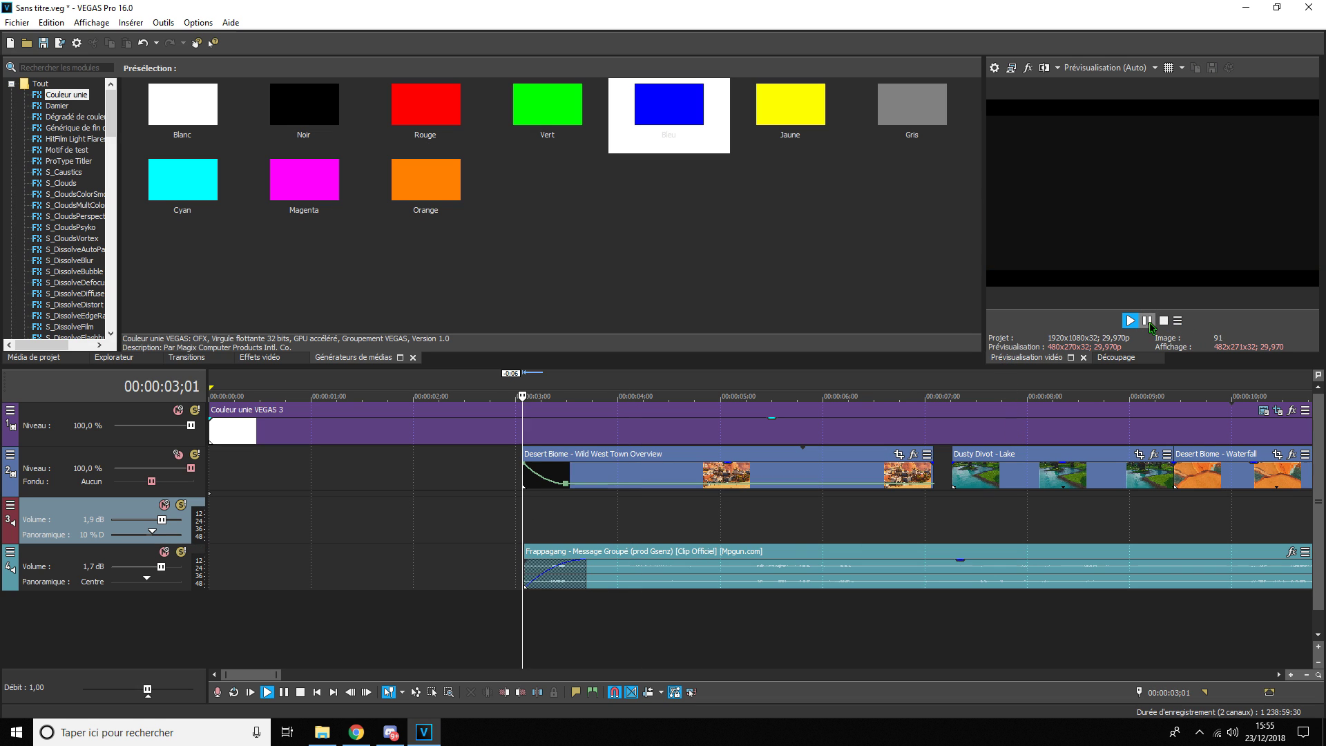
pyautogui.click(1150, 323)
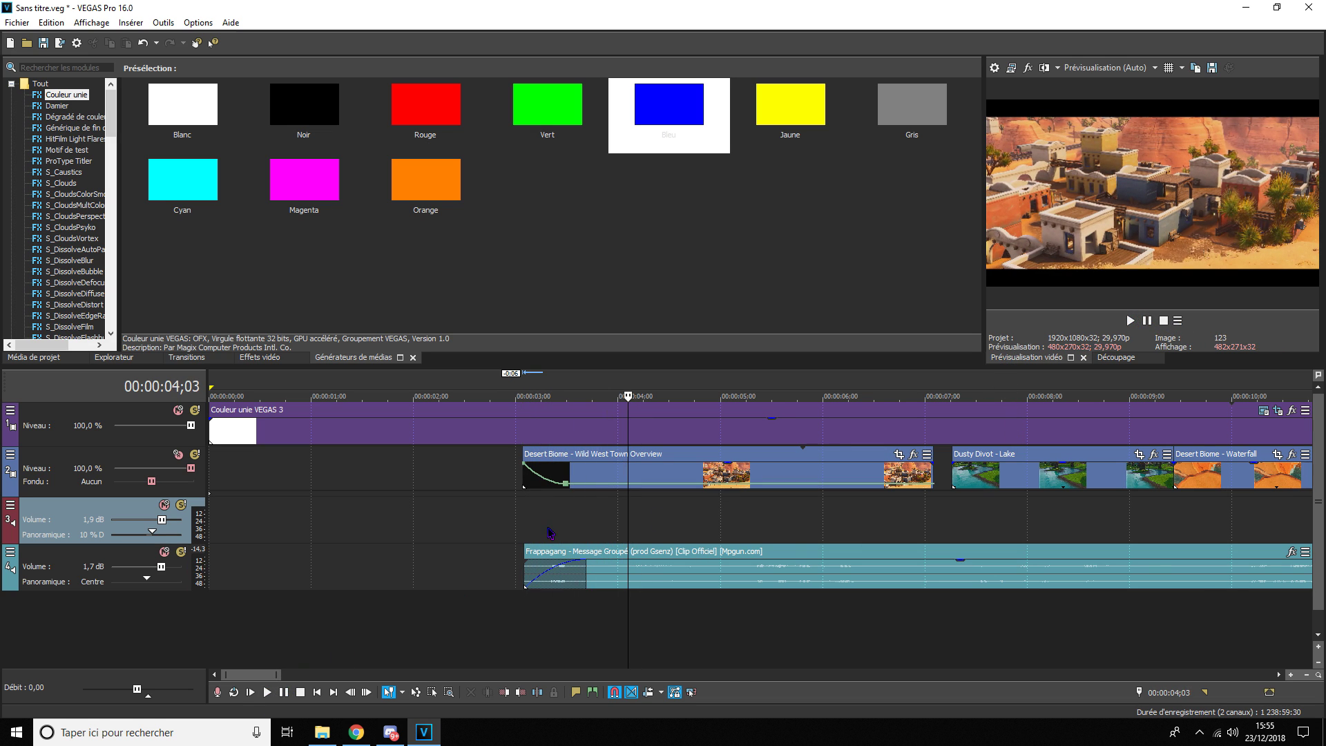
# - Split the Wild West Town Overview clip at 00:00:05;00 and delete the part after the cut
pyautogui.scroll(-1, 599, 547)
pyautogui.click(604, 519)
pyautogui.press('Left')
pyautogui.press('Left')
pyautogui.press('Left')
pyautogui.press('Left')
pyautogui.press('Left')
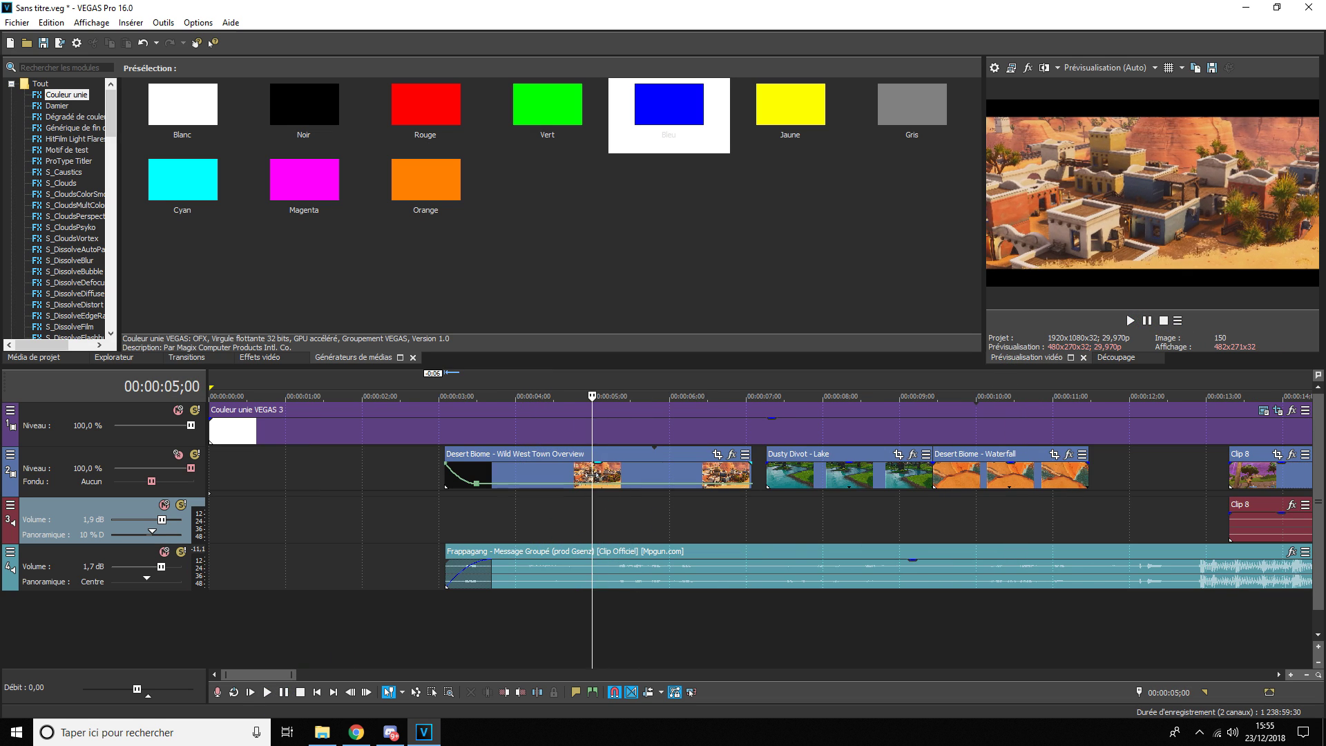
pyautogui.click(592, 474)
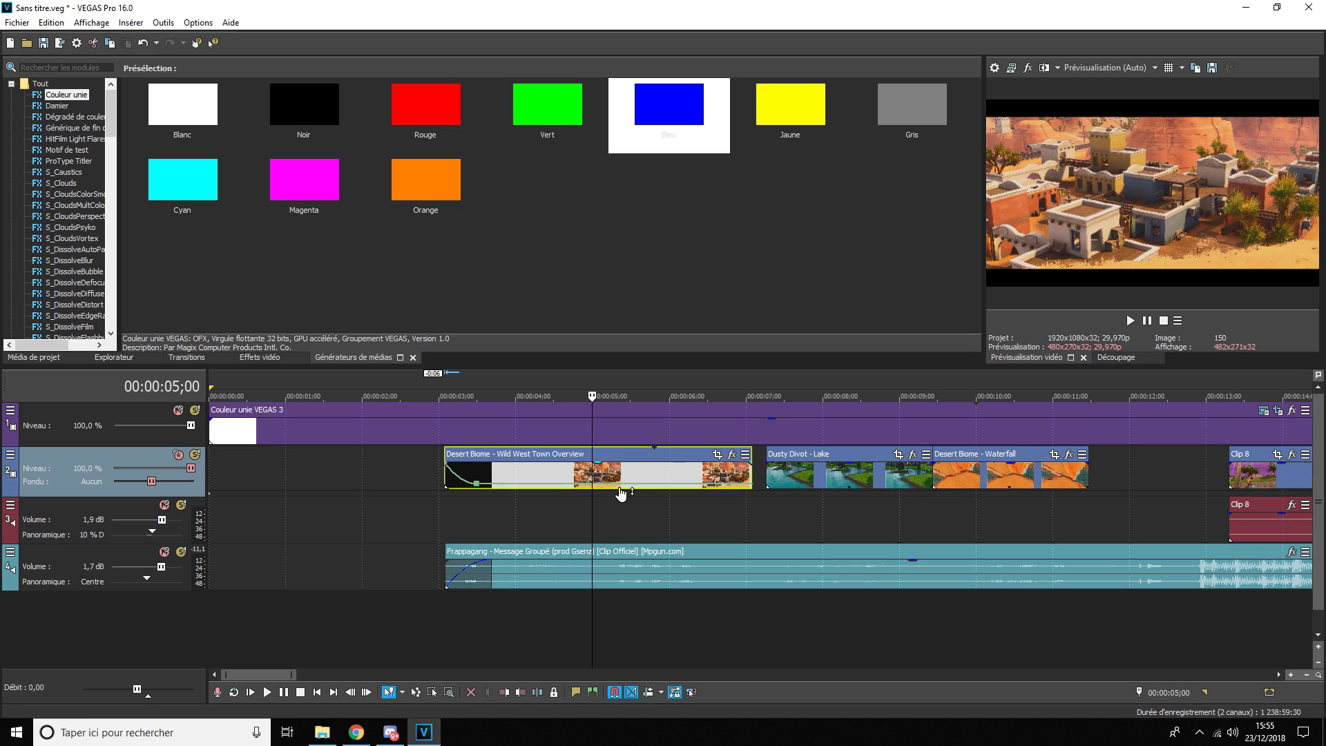
pyautogui.press('s')
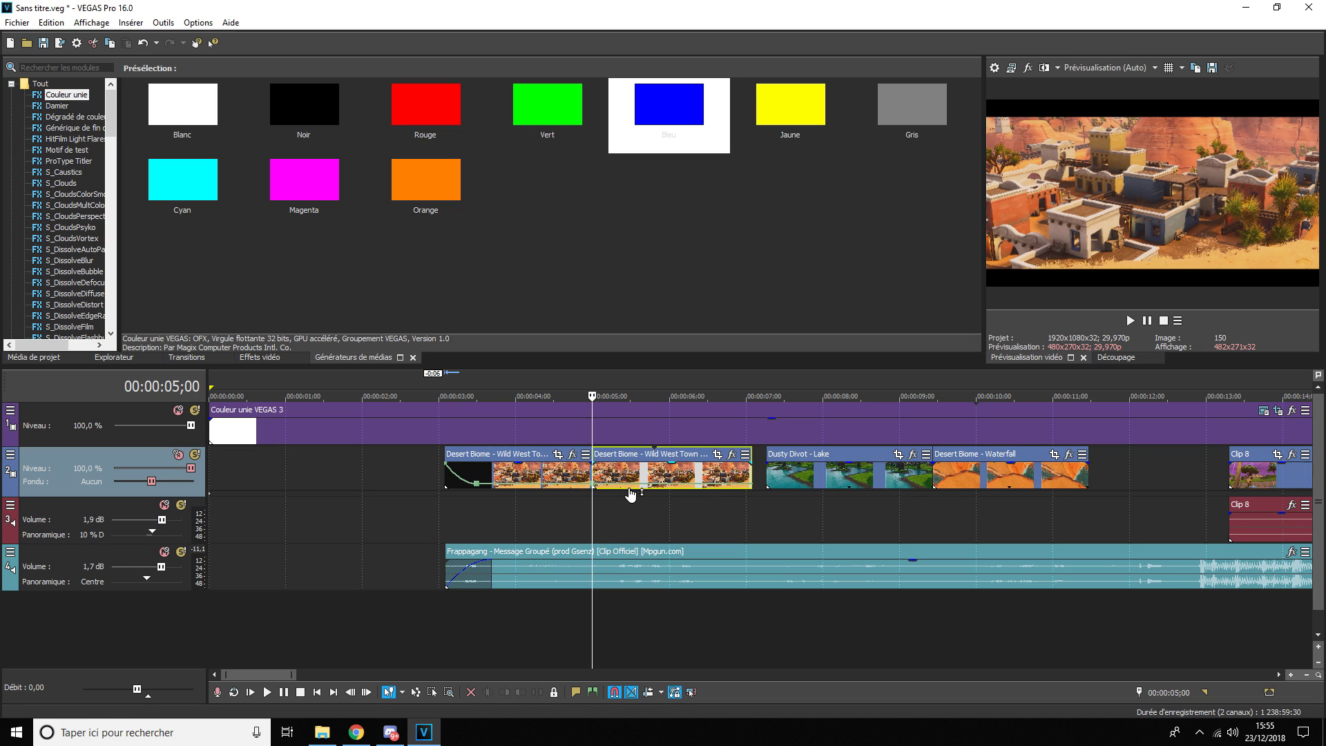
pyautogui.press('Delete')
# - Add a velocity point at 00:00:04;16, raise the Wild West Town Overview clip's end point to the maximum and set the curve between them to Fondu lent
pyautogui.click(544, 518)
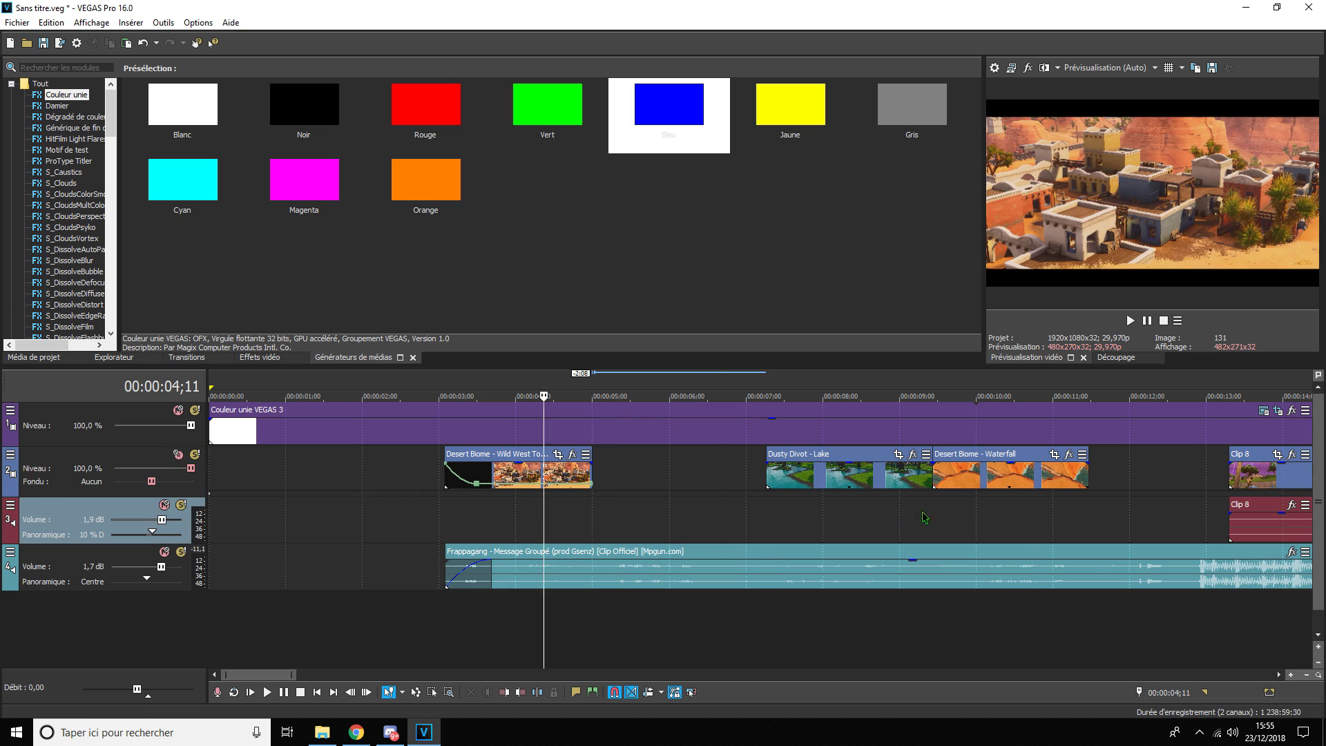
pyautogui.scroll(2, 871, 504)
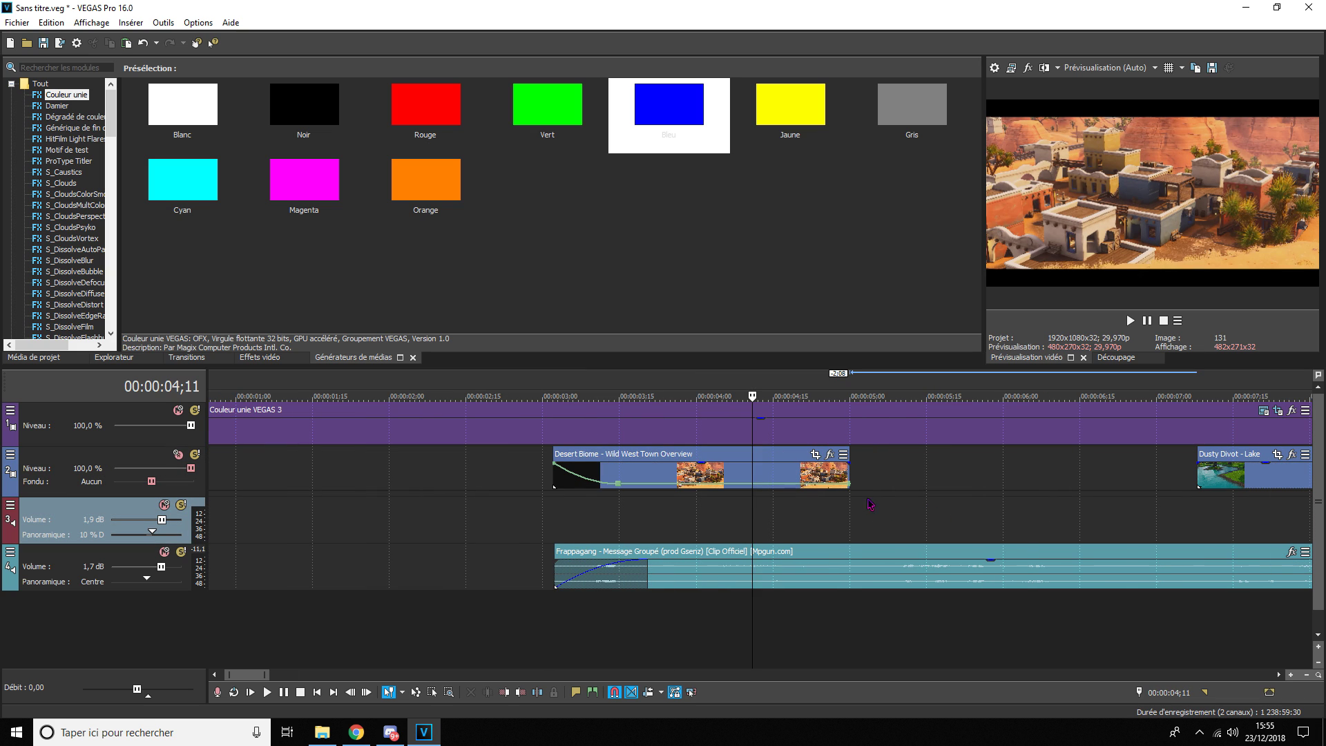
pyautogui.doubleClick(779, 484)
pyautogui.moveTo(849, 484); pyautogui.dragTo(849, 464)
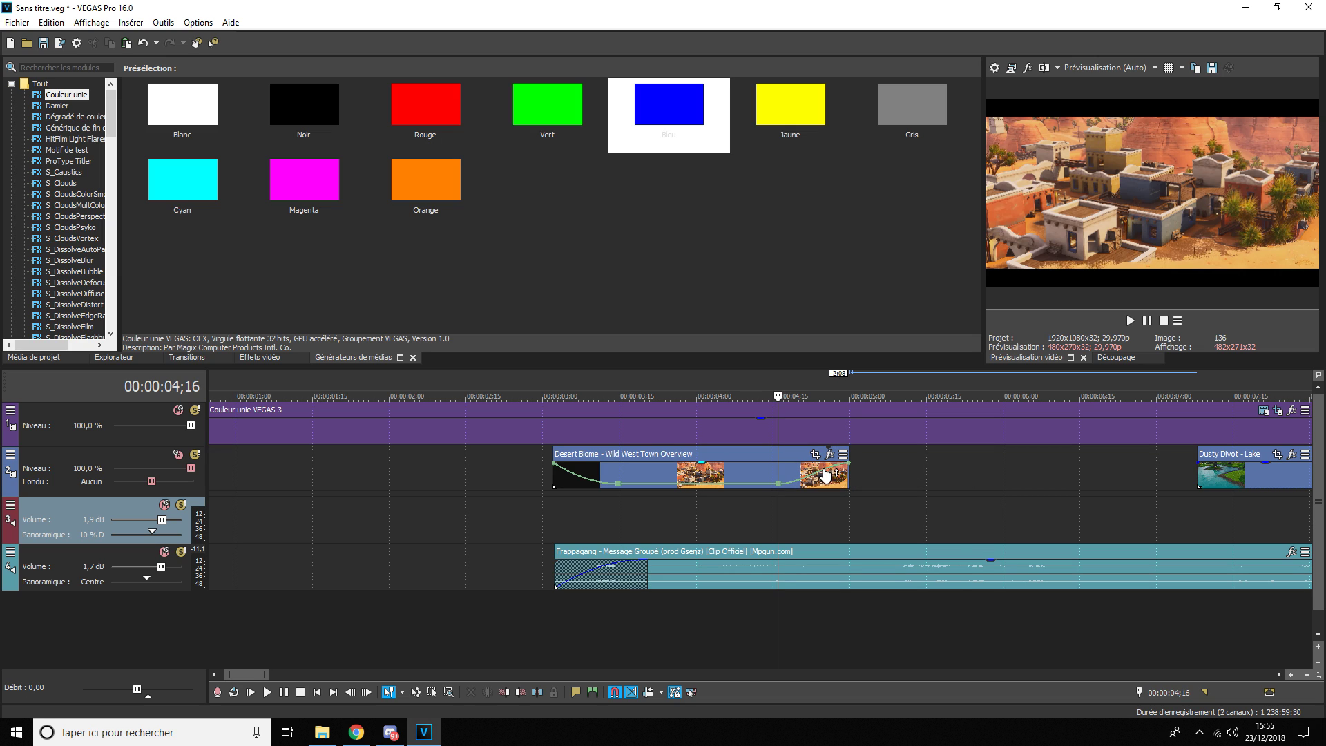
pyautogui.rightClick(825, 470)
pyautogui.click(857, 530)
# - Examine the last frames of the Wild West Town Overview clip around 00:00:04;28
pyautogui.click(847, 493)
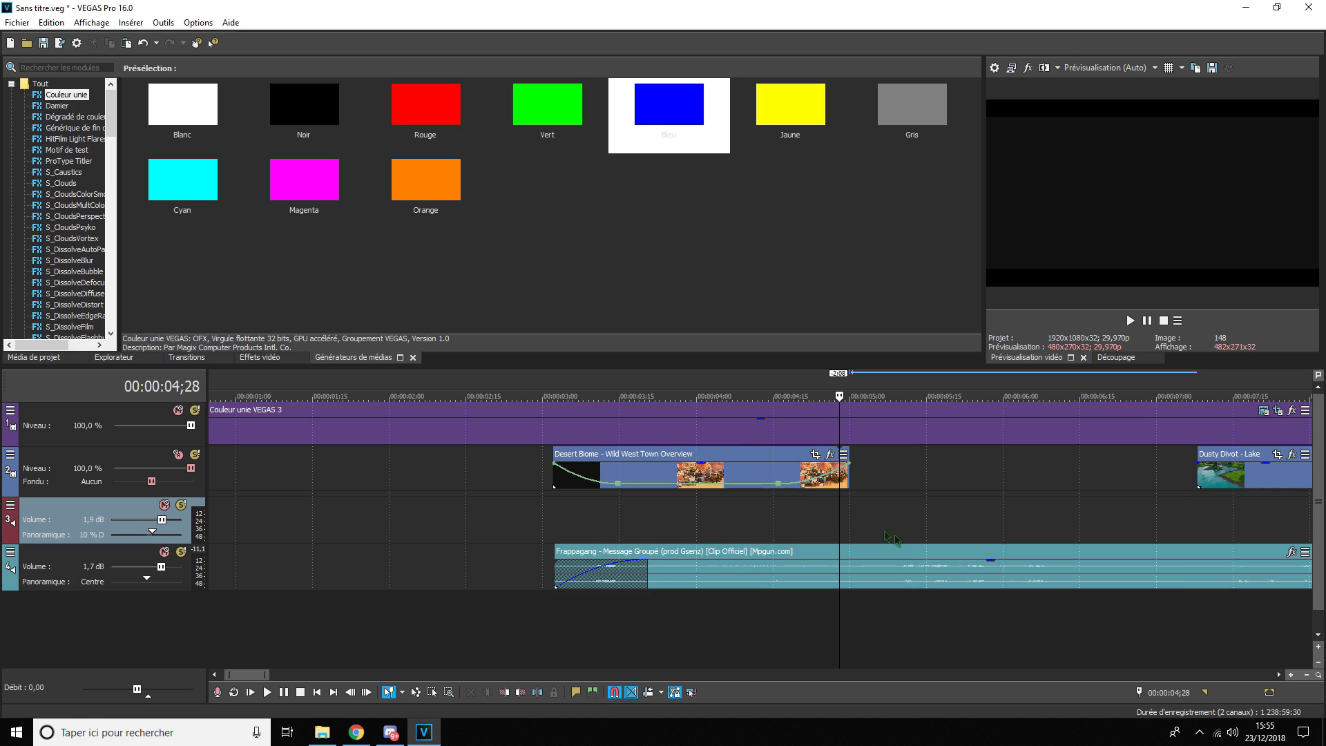
pyautogui.scroll(5, 847, 493)
pyautogui.press('Left')
pyautogui.press('Left')
pyautogui.press('Right')
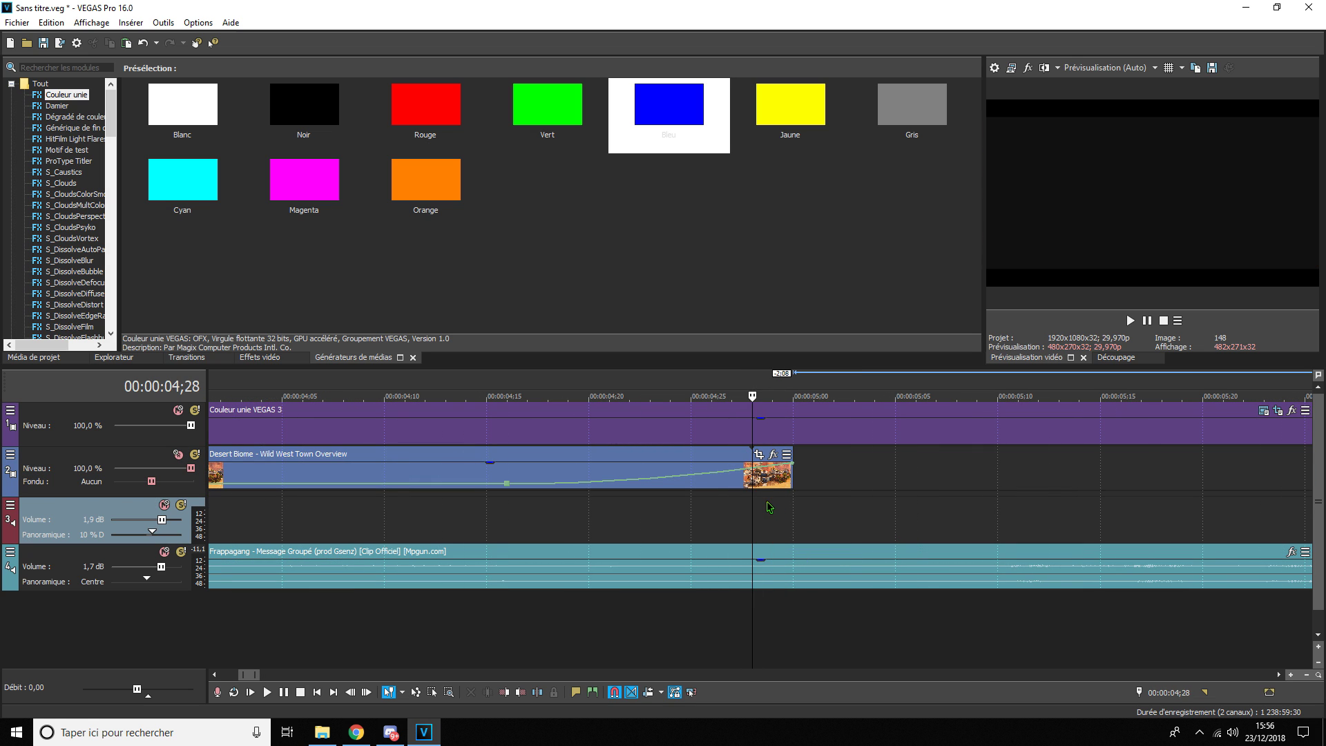
pyautogui.press('Left')
pyautogui.scroll(-4, 853, 512)
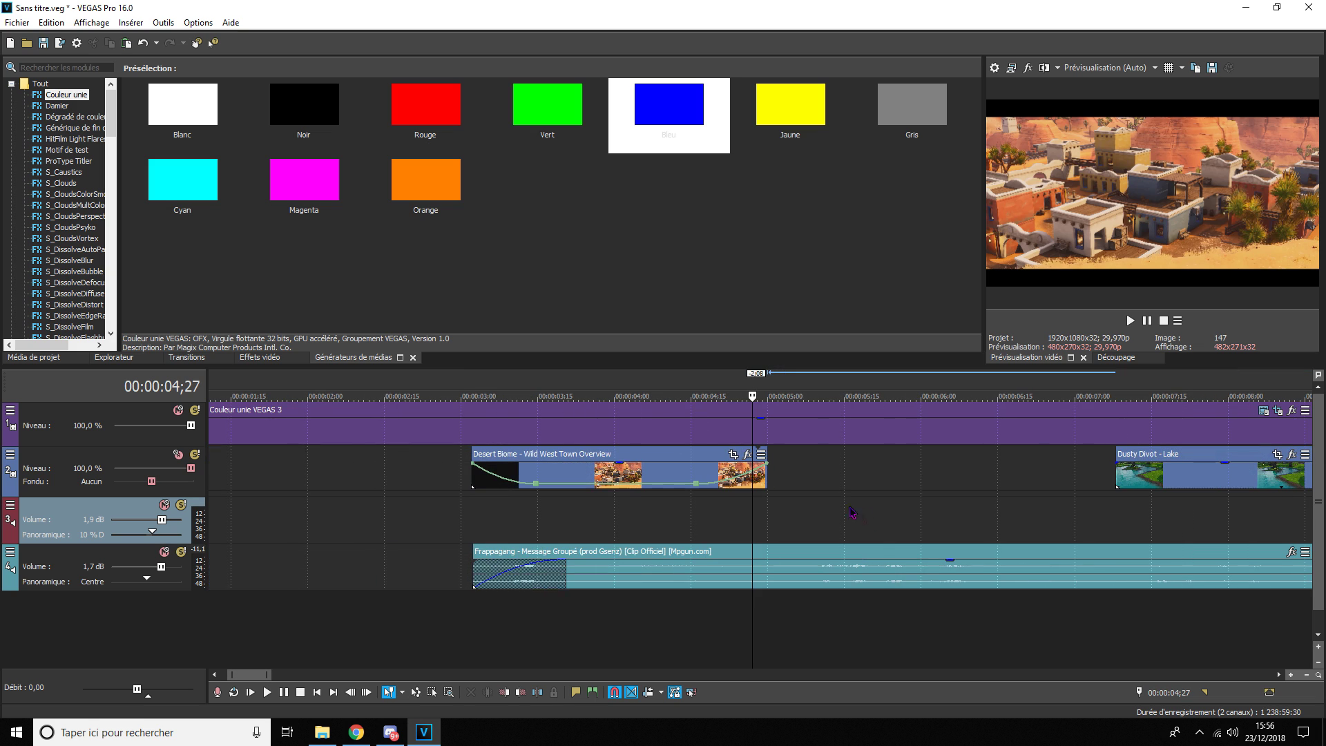
pyautogui.click(603, 511)
pyautogui.scroll(3, 774, 547)
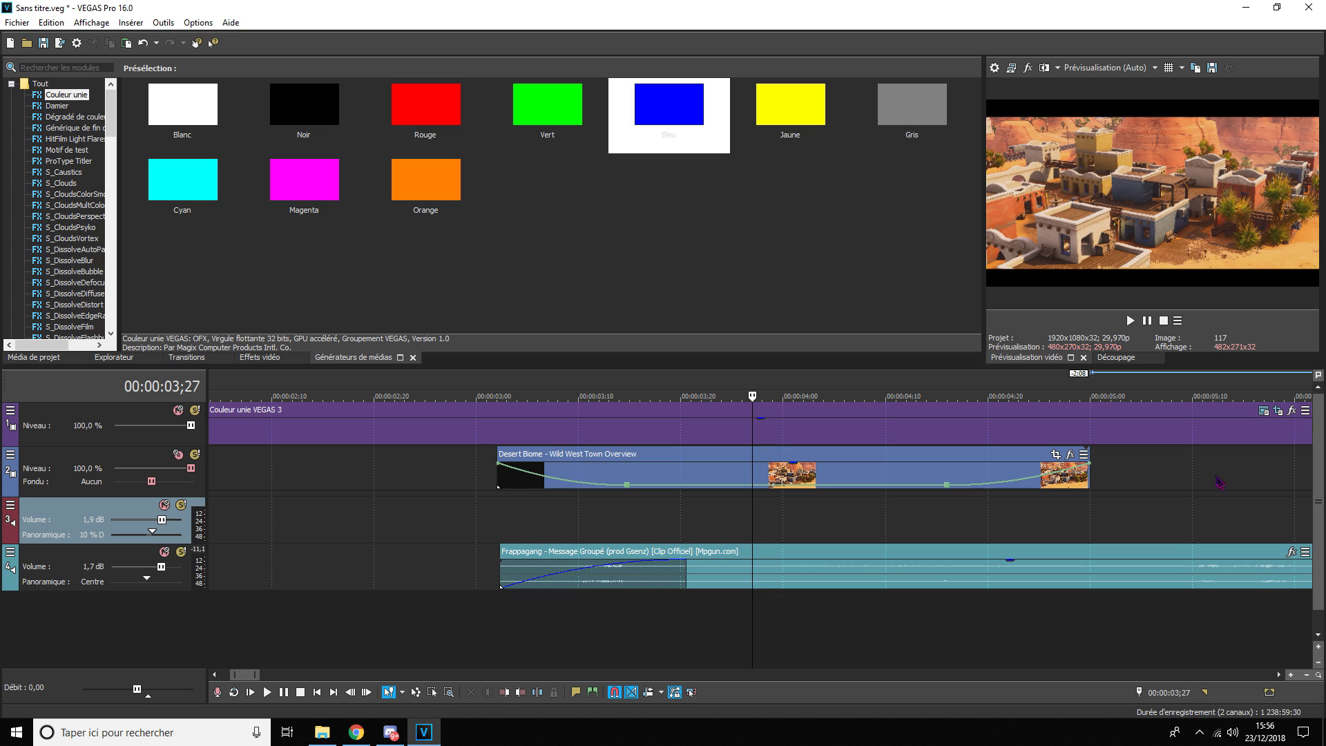
pyautogui.click(1102, 490)
pyautogui.click(1070, 506)
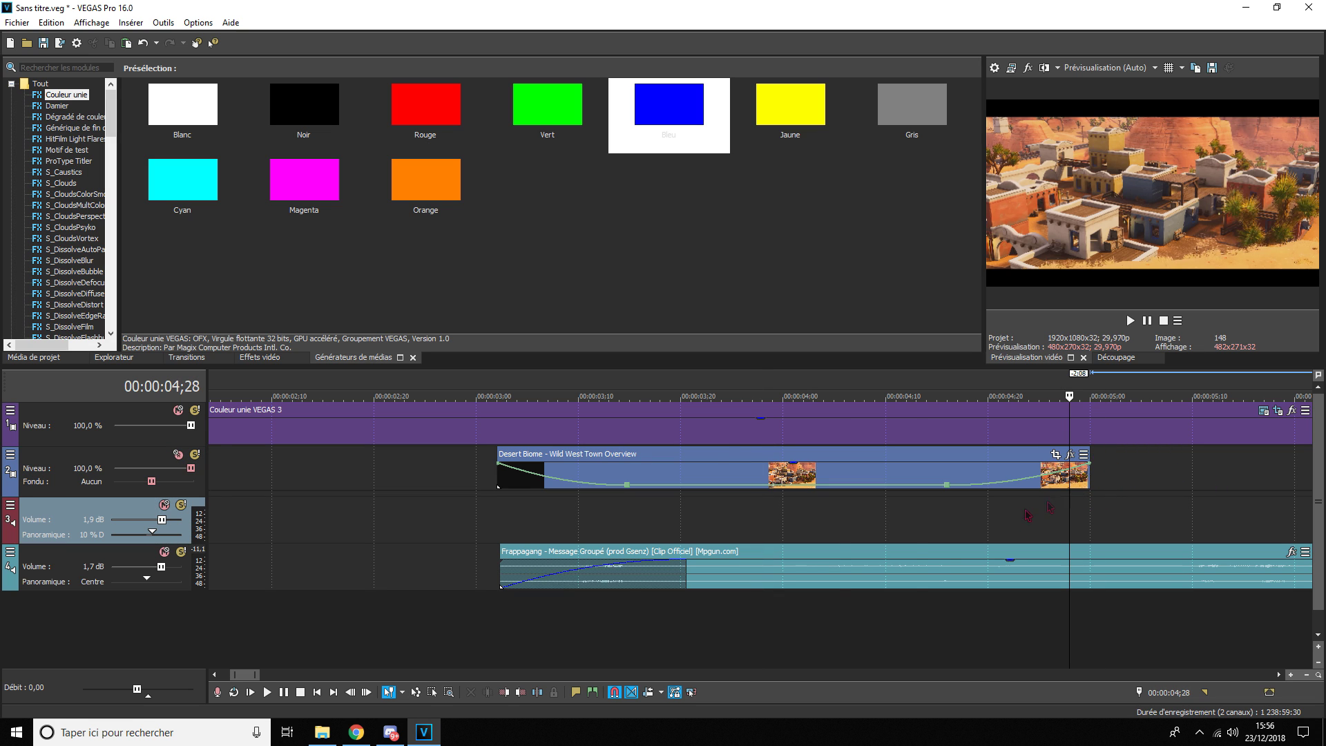
pyautogui.scroll(-2, 1027, 514)
# - Play the whole Wild West Town Overview clip from 00:00:03;02 to check both speed ramps
pyautogui.click(469, 507)
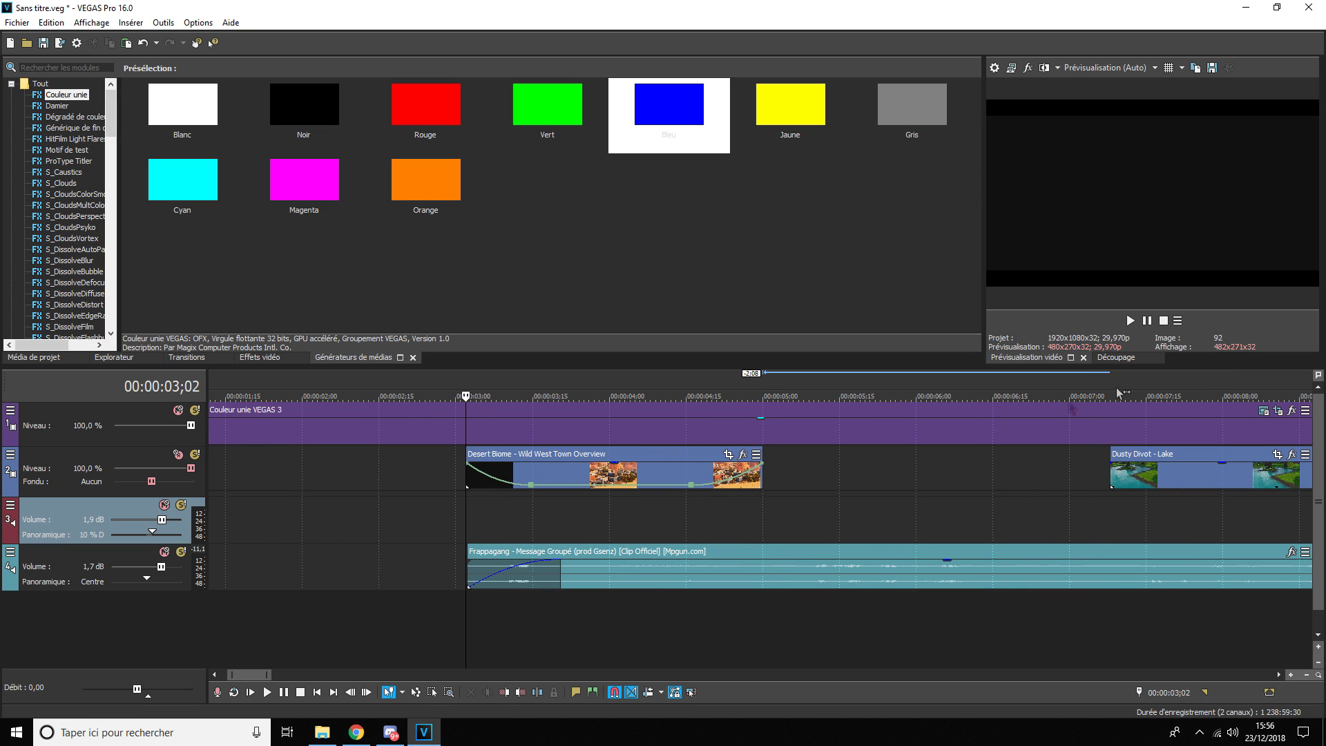
pyautogui.click(1145, 322)
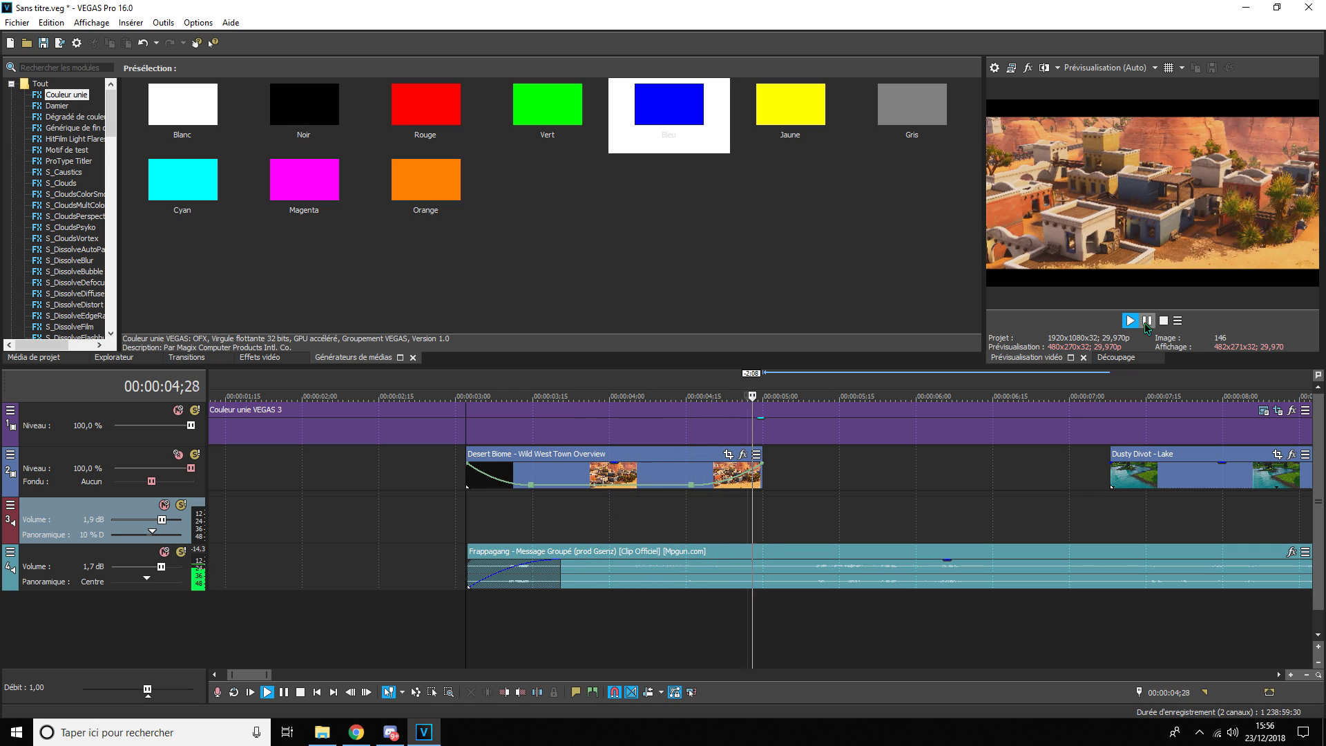
pyautogui.click(1146, 322)
# - Move the Dusty Divot - Lake clip directly against the end of the Wild West Town Overview clip at 00:00:05;00
pyautogui.click(798, 508)
pyautogui.click(764, 504)
pyautogui.scroll(-5, 997, 527)
pyautogui.scroll(5, 908, 540)
pyautogui.scroll(-2, 1043, 528)
pyautogui.moveTo(818, 478); pyautogui.dragTo(645, 478)
pyautogui.scroll(2, 646, 478)
# - Insert a velocity (Rapidité) envelope on the Dusty Divot - Lake clip
pyautogui.rightClick(788, 483)
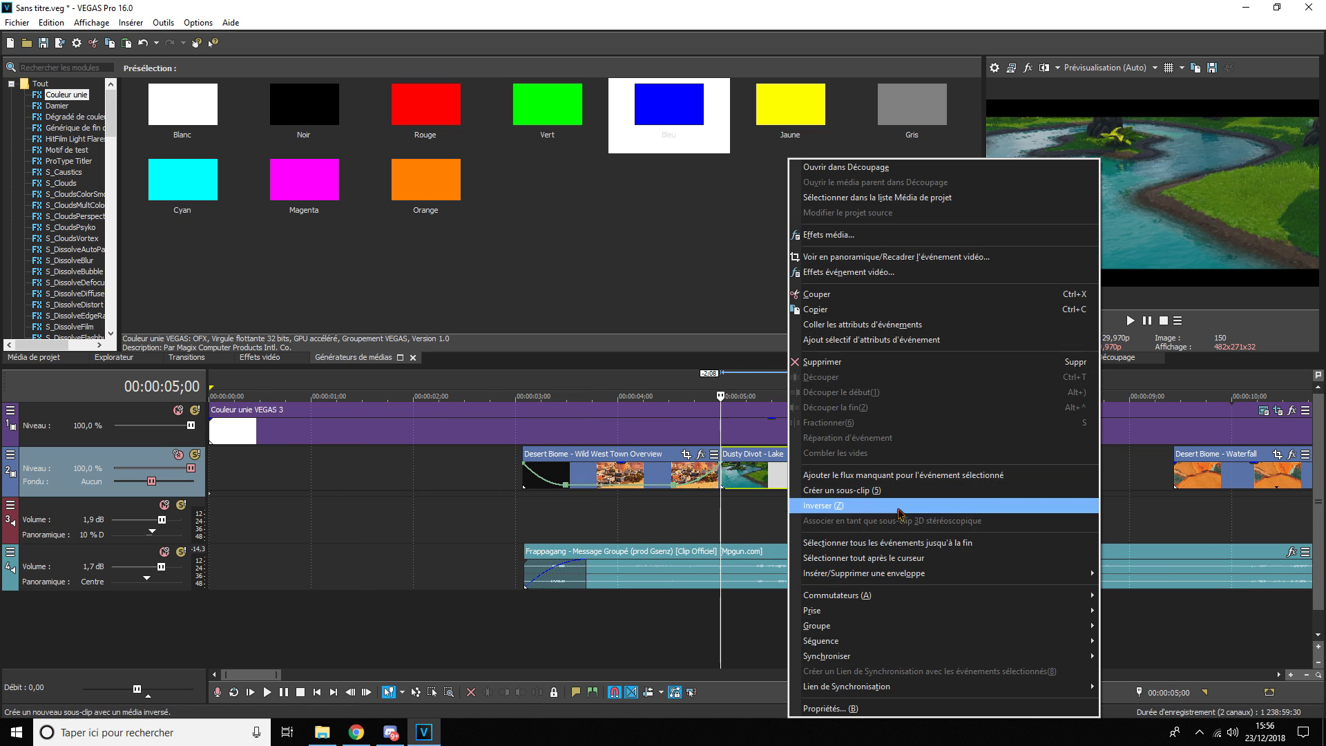
pyautogui.moveTo(935, 573)
pyautogui.click(1146, 588)
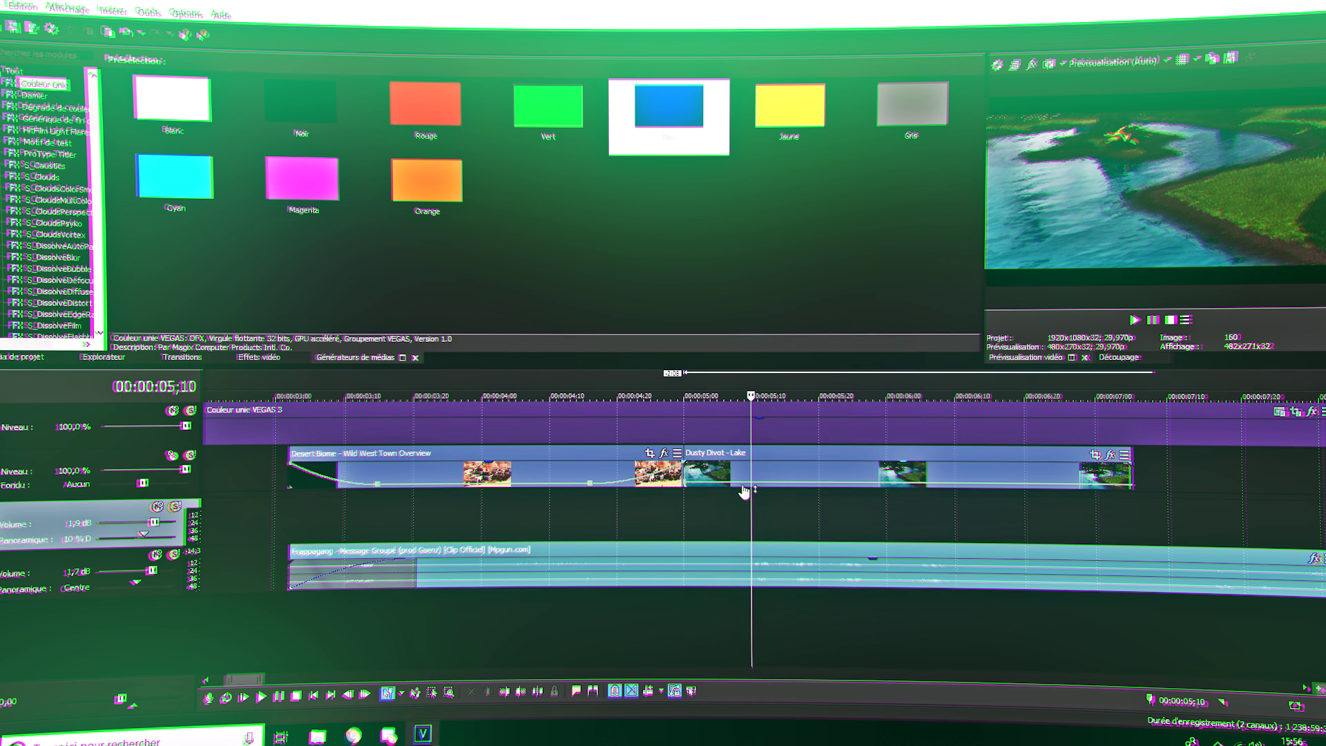
# - Add a velocity point at about 00:00:05;10 on the Dusty Divot - Lake clip, raise its starting point and set the curve between them to Fondu rapide
pyautogui.doubleClick(744, 485)
pyautogui.moveTo(685, 483); pyautogui.dragTo(685, 463)
pyautogui.rightClick(695, 470)
pyautogui.click(718, 512)
# - Add a velocity point at about 00:00:06;17 on the Dusty Divot - Lake clip and raise the envelope at the clip's end
pyautogui.scroll(-1, 856, 501)
pyautogui.scroll(1, 857, 501)
pyautogui.doubleClick(1014, 485)
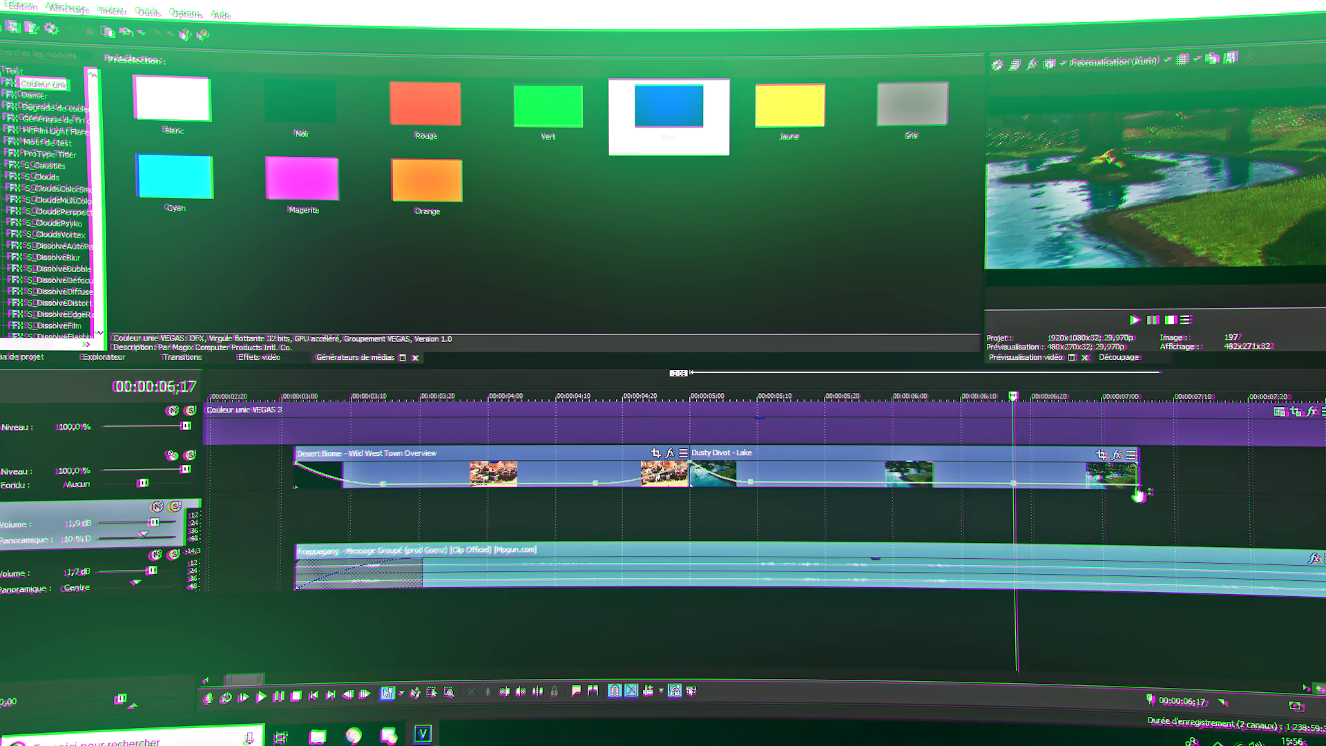
pyautogui.press('space')
pyautogui.click(1152, 320)
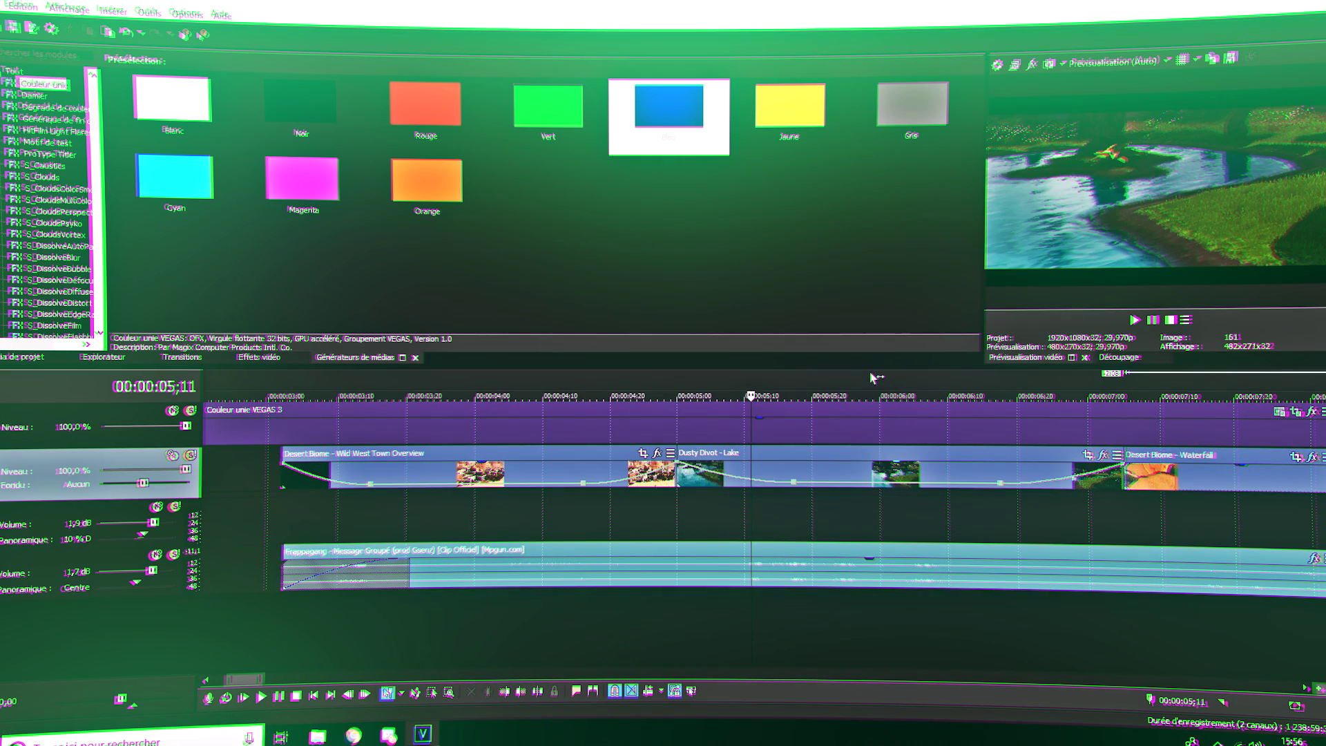
# - Set smooth fade curves on the Dusty Divot - Lake clip's velocity ramps into and out of the slow section and play the result
pyautogui.rightClick(723, 473)
pyautogui.click(752, 524)
pyautogui.doubleClick(959, 484)
pyautogui.rightClick(1000, 483)
pyautogui.click(1057, 326)
pyautogui.rightClick(1068, 469)
pyautogui.click(1094, 528)
pyautogui.click(631, 509)
pyautogui.click(1136, 320)
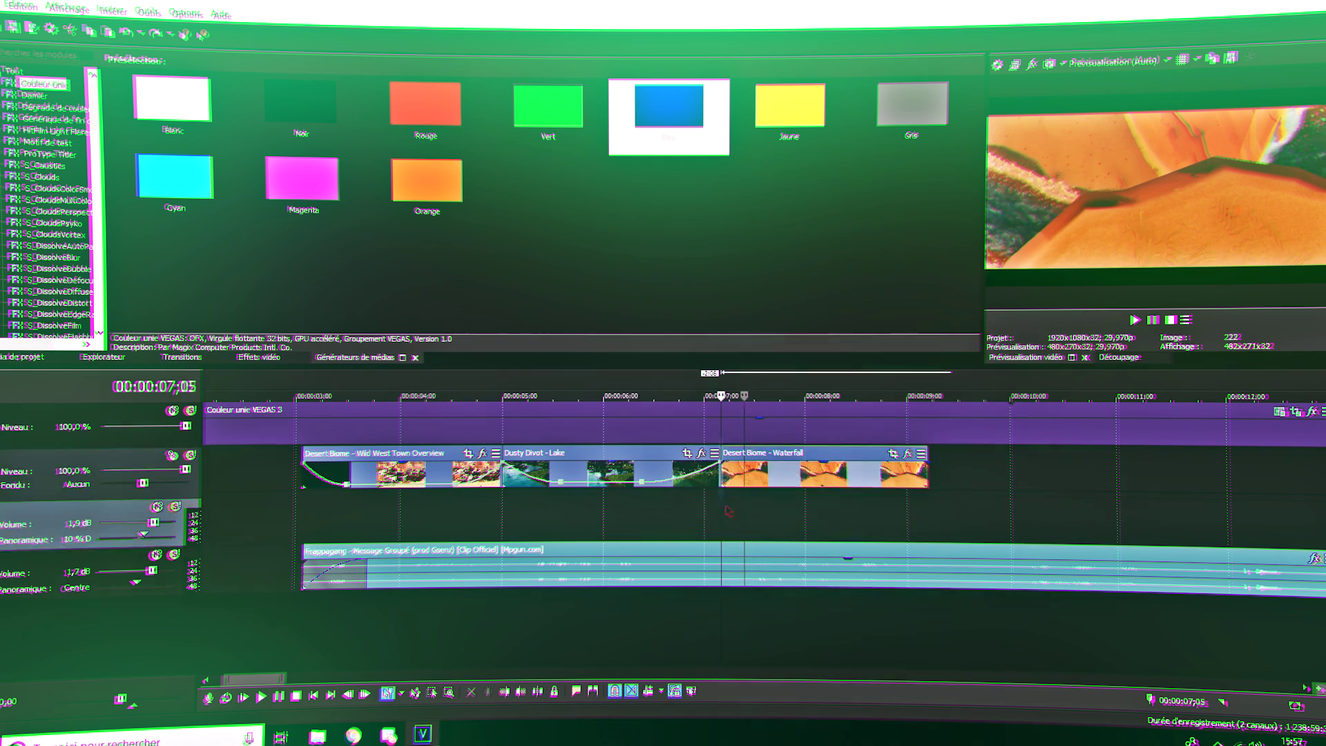
# - Insert a velocity (Rapidité) envelope on the Desert Biome - Waterfall clip
pyautogui.rightClick(826, 469)
pyautogui.moveTo(988, 573)
pyautogui.click(1190, 577)
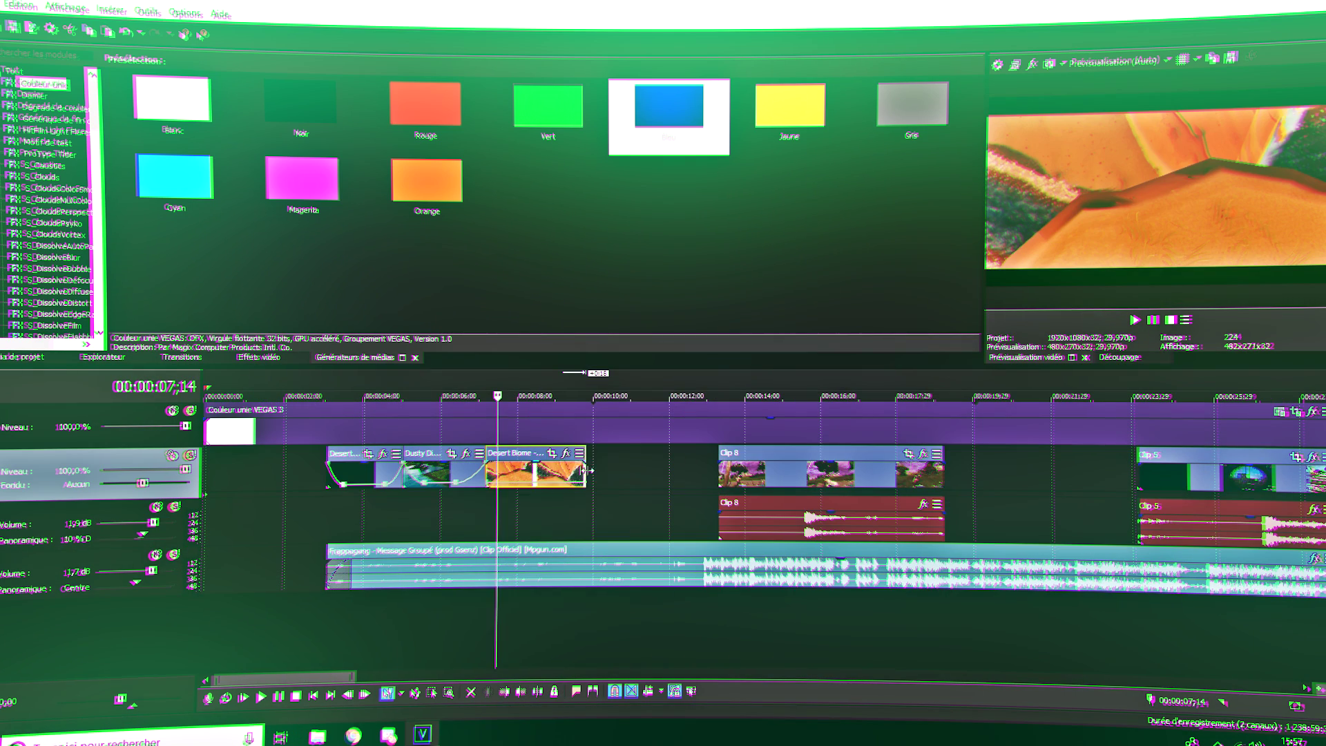
pyautogui.scroll(3, 573, 515)
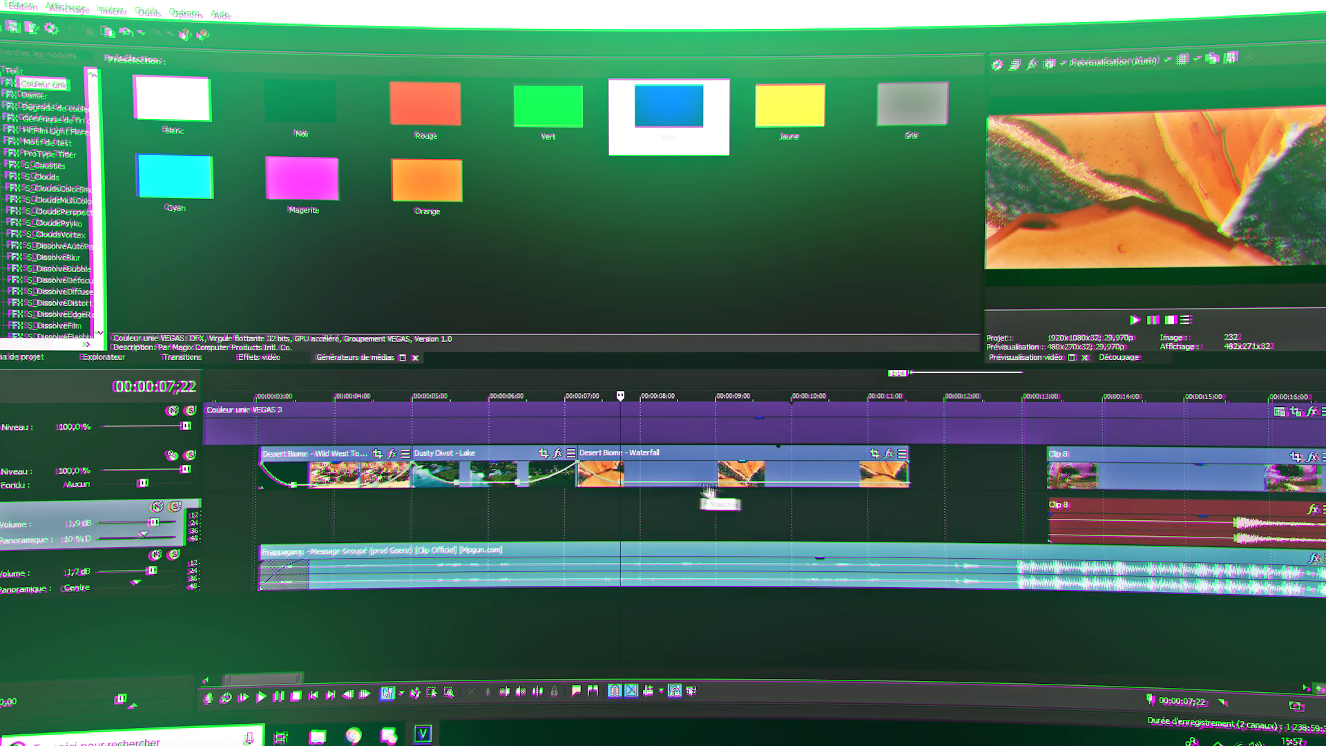
# - Shorten the Desert Biome - Waterfall clip and shape its velocity envelope with smooth ramps at the start and end
pyautogui.click(729, 477)
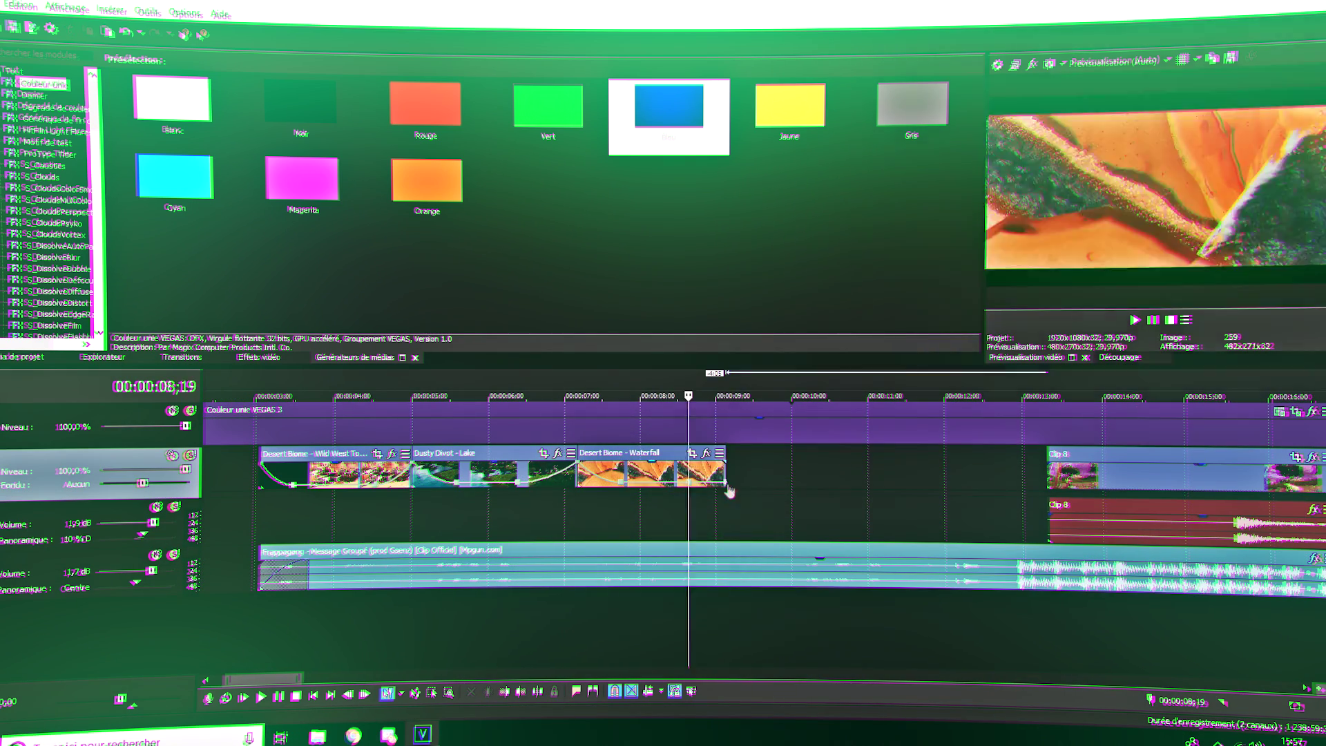
pyautogui.rightClick(712, 477)
pyautogui.click(685, 515)
pyautogui.scroll(4, 761, 557)
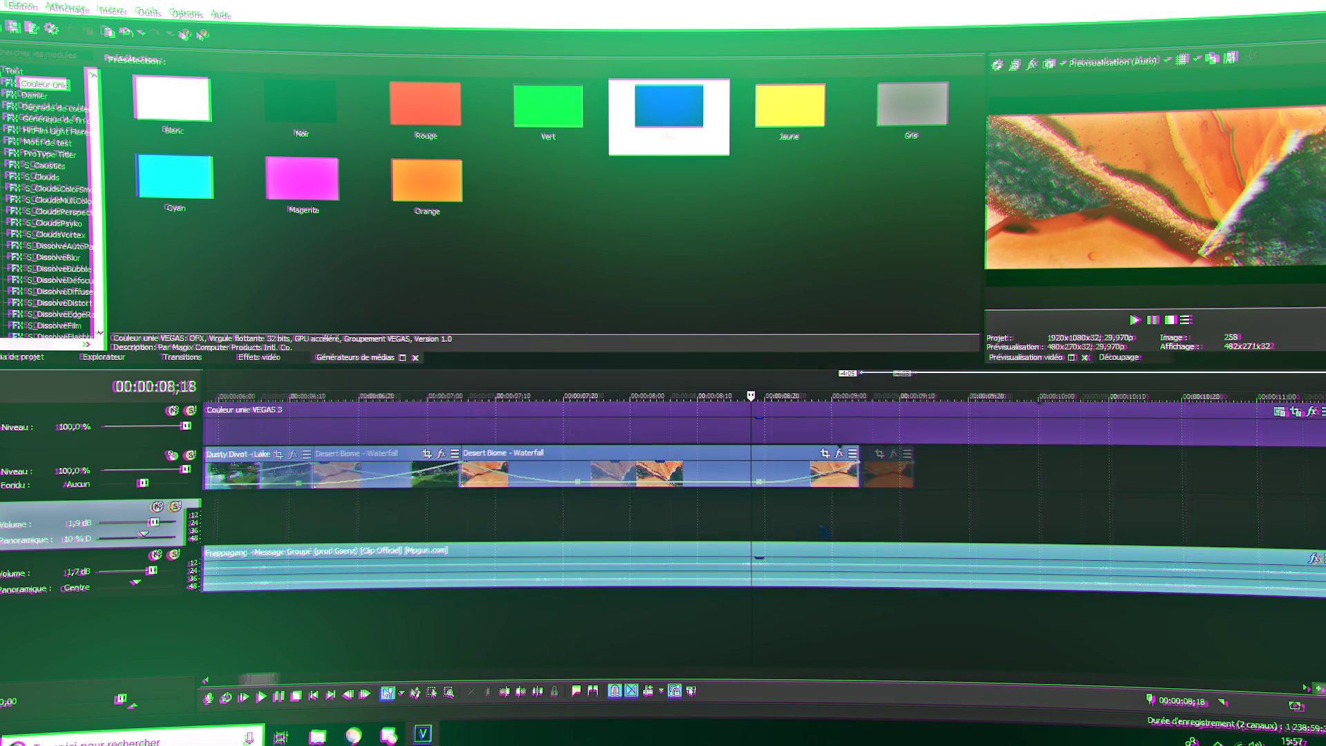
pyautogui.scroll(-3, 711, 488)
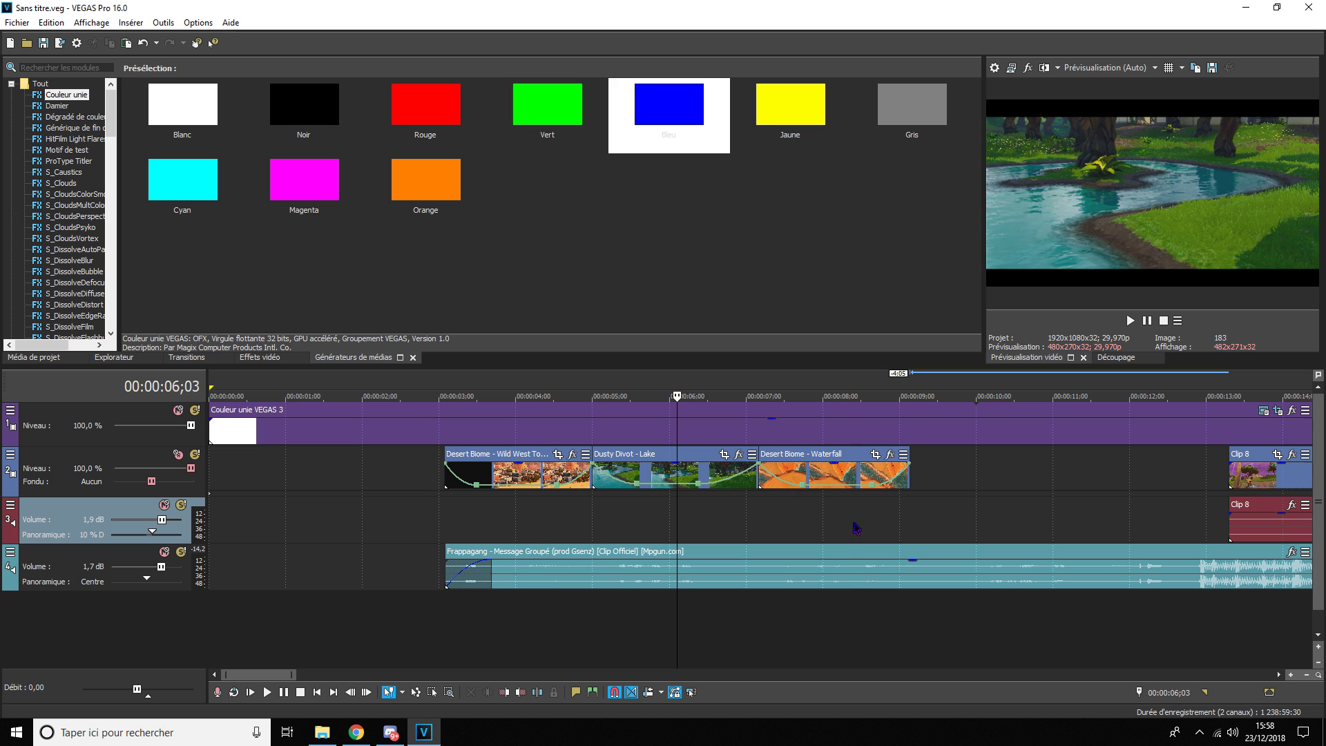
# - Review the Desert Biome - Waterfall clip and listen to the music just before Clip 8 from about 00:00:12;04
pyautogui.click(851, 527)
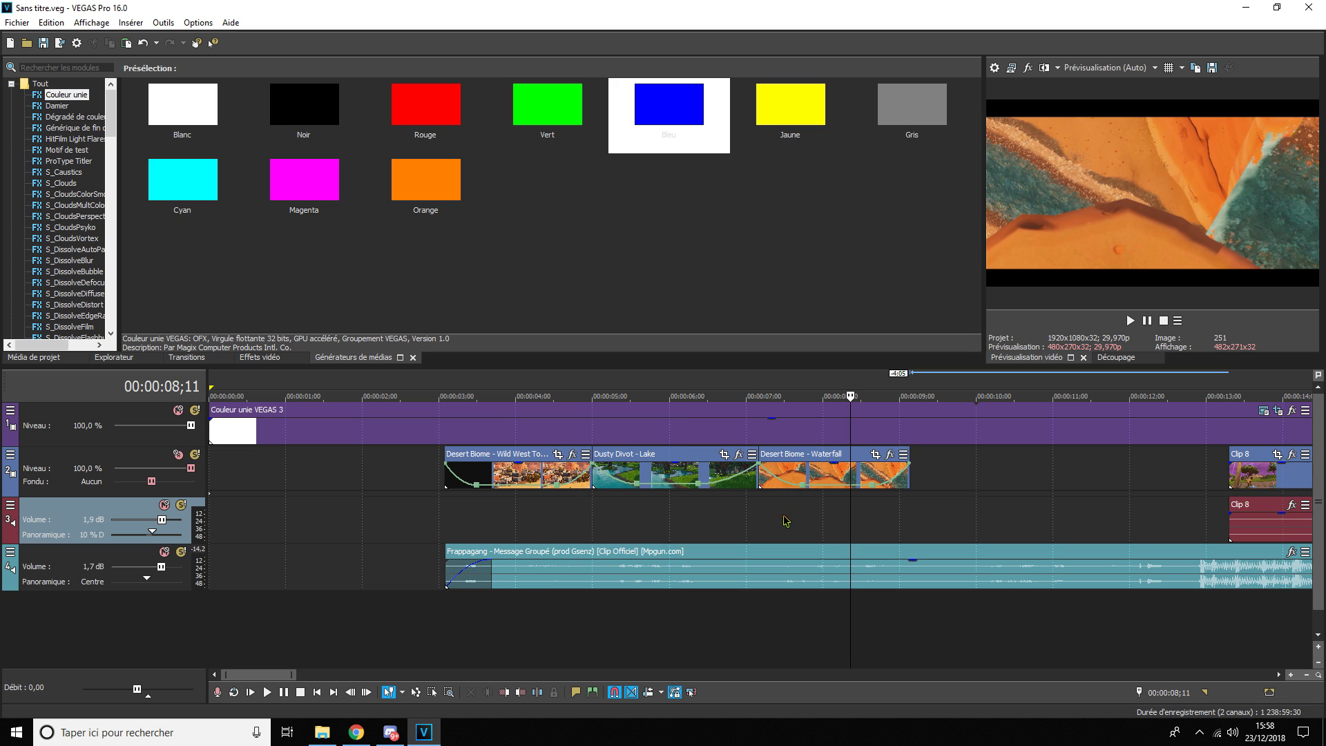
pyautogui.click(799, 525)
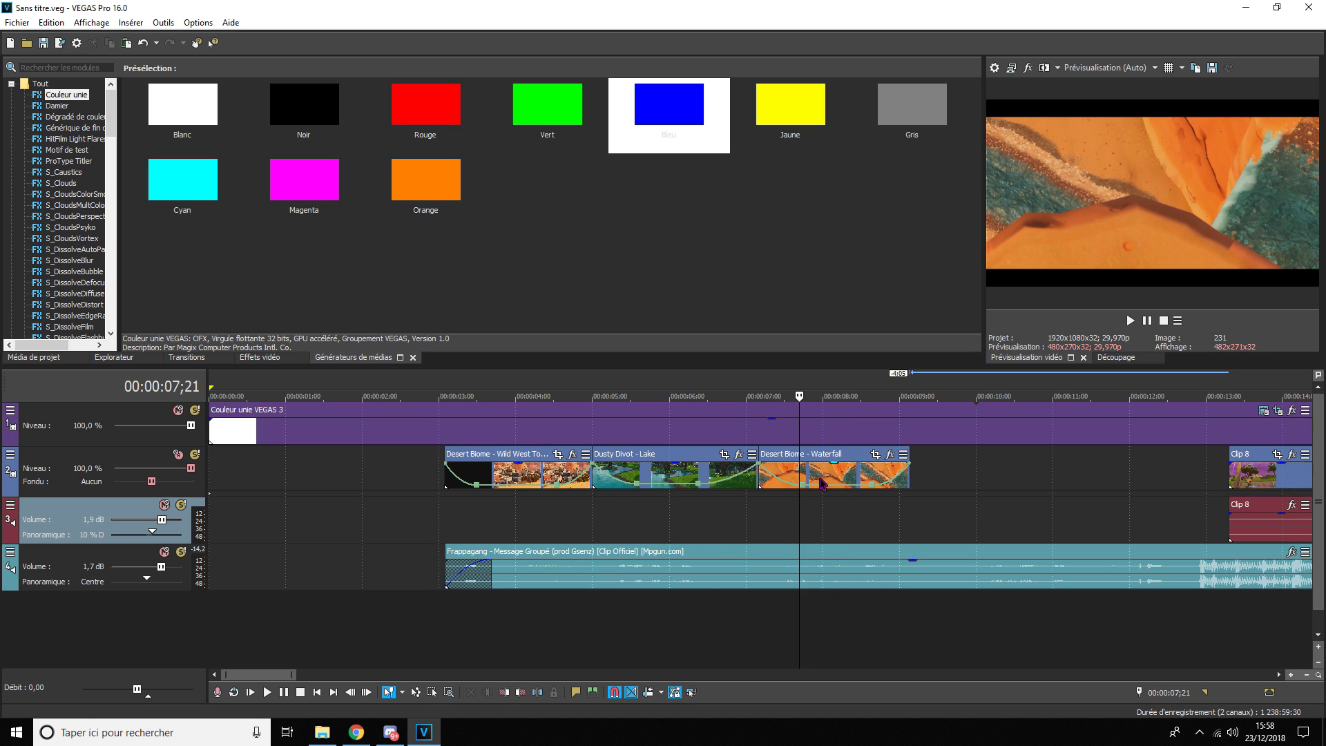
pyautogui.scroll(-3, 792, 507)
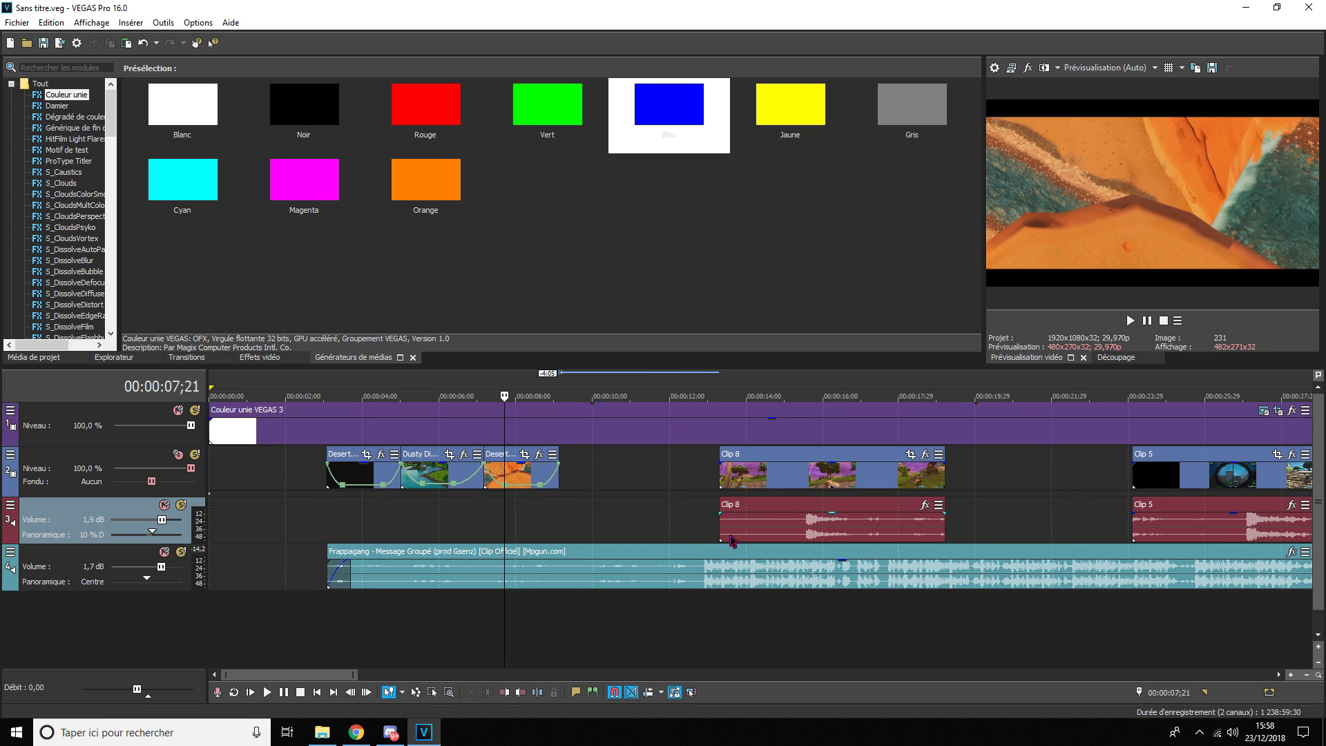
pyautogui.click(708, 538)
pyautogui.scroll(3, 818, 542)
pyautogui.click(695, 549)
pyautogui.click(688, 530)
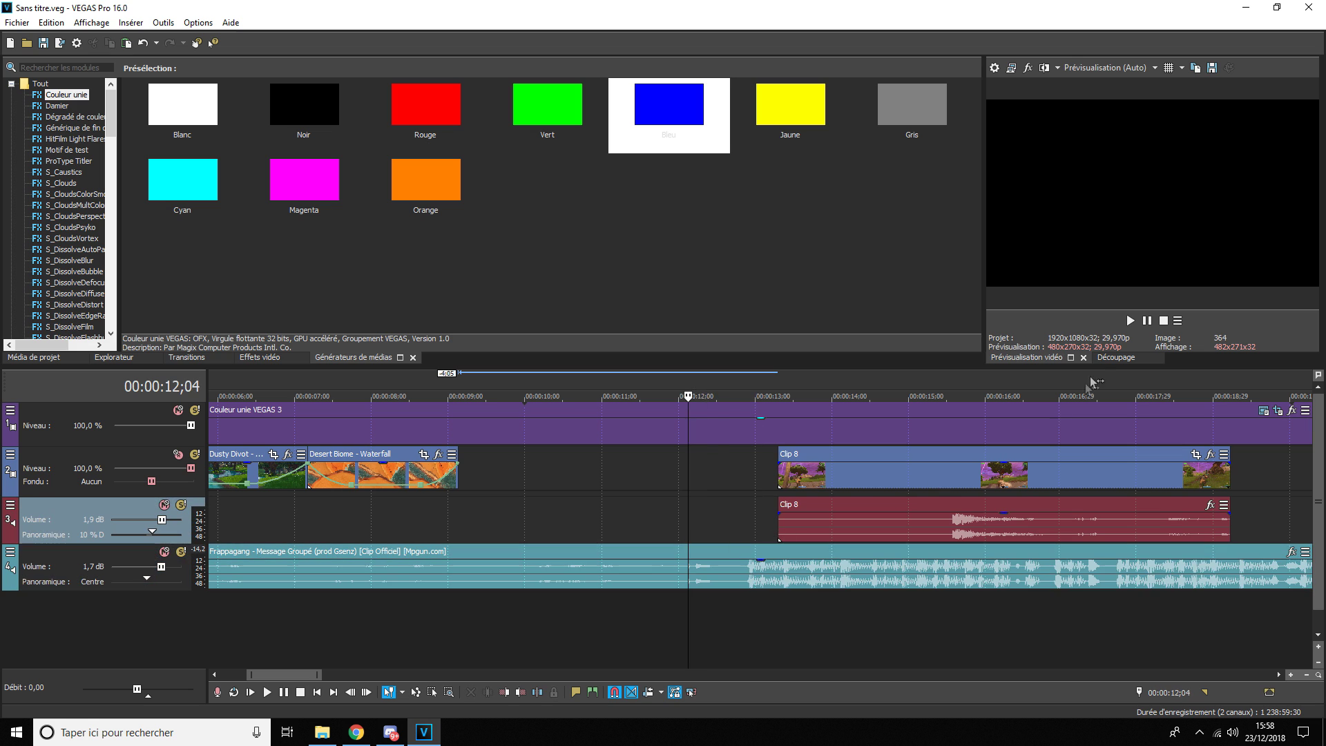
pyautogui.click(1145, 321)
# - Place a marker at 00:00:12;07 and move the Desert Biome - Waterfall clip so it ends on it, checking the timing by playback
pyautogui.scroll(-3, 649, 506)
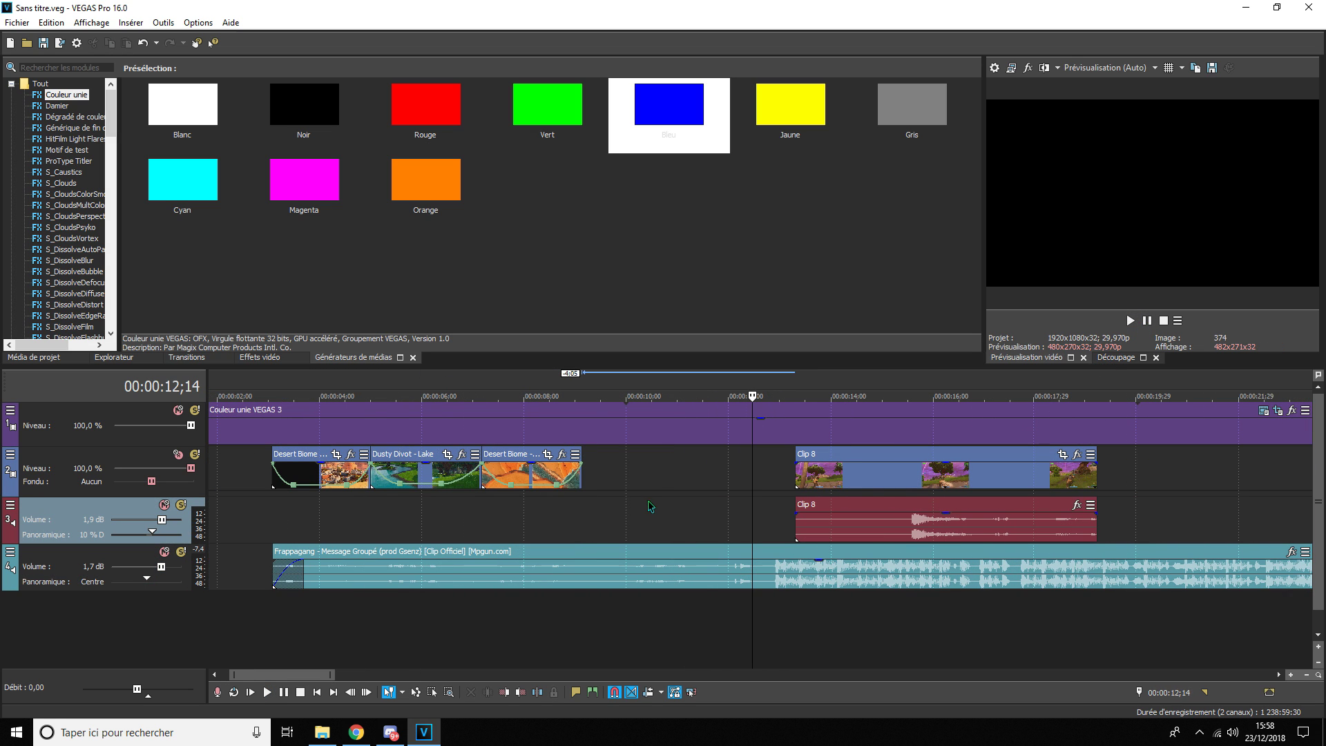
pyautogui.moveTo(545, 476); pyautogui.dragTo(700, 489)
pyautogui.scroll(3, 827, 471)
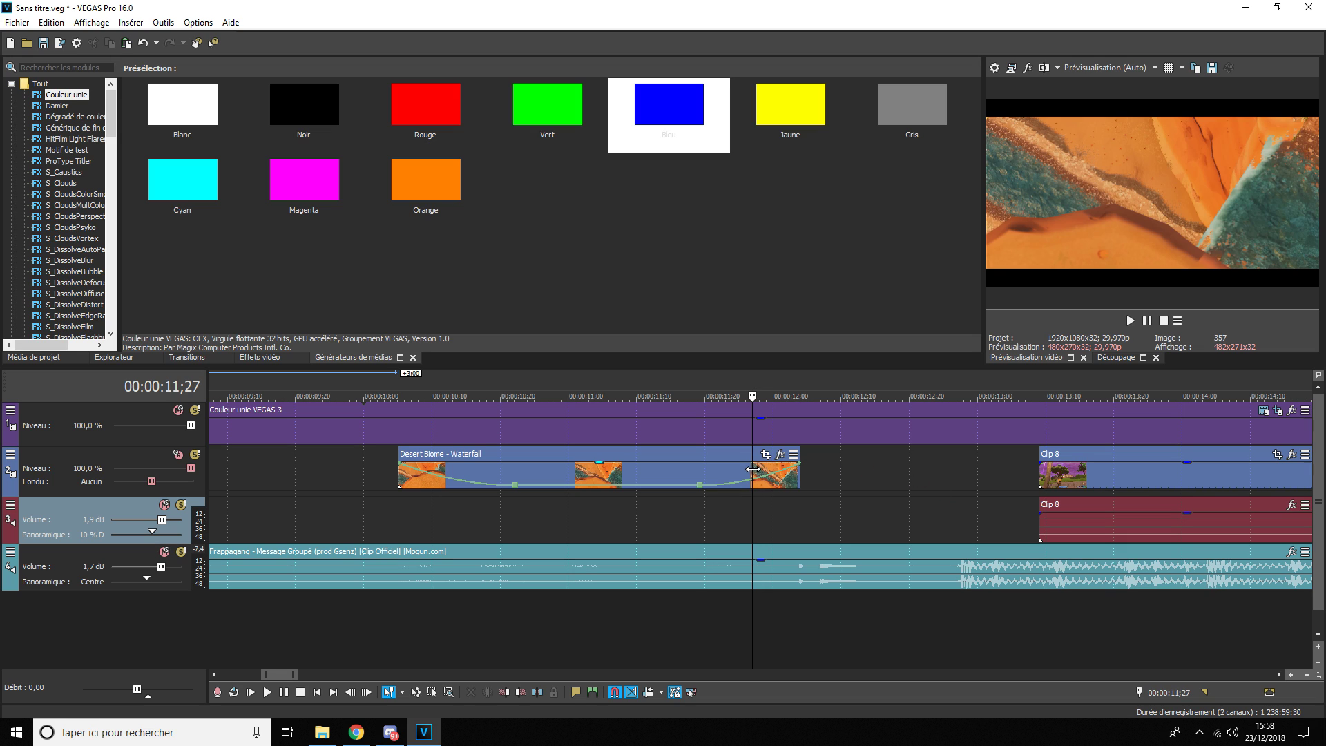
pyautogui.click(822, 536)
pyautogui.press('m')
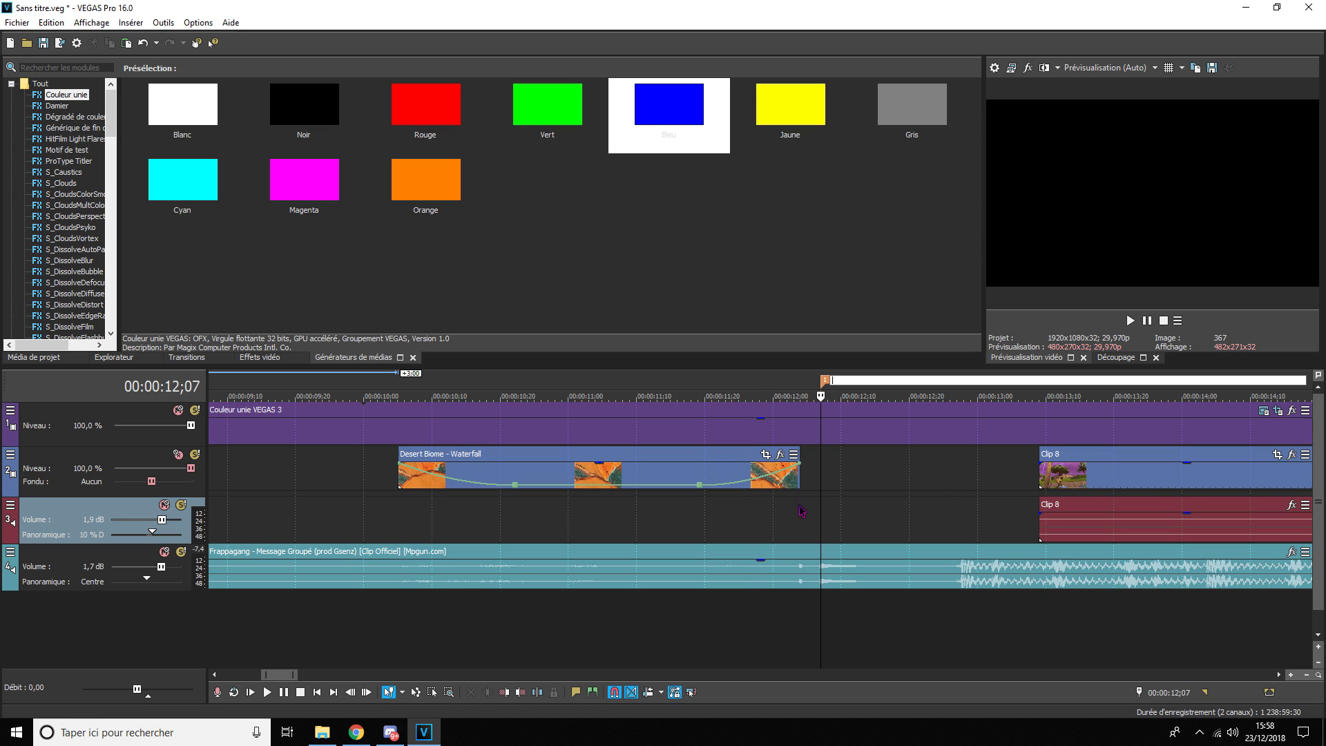
pyautogui.moveTo(721, 475); pyautogui.dragTo(741, 475)
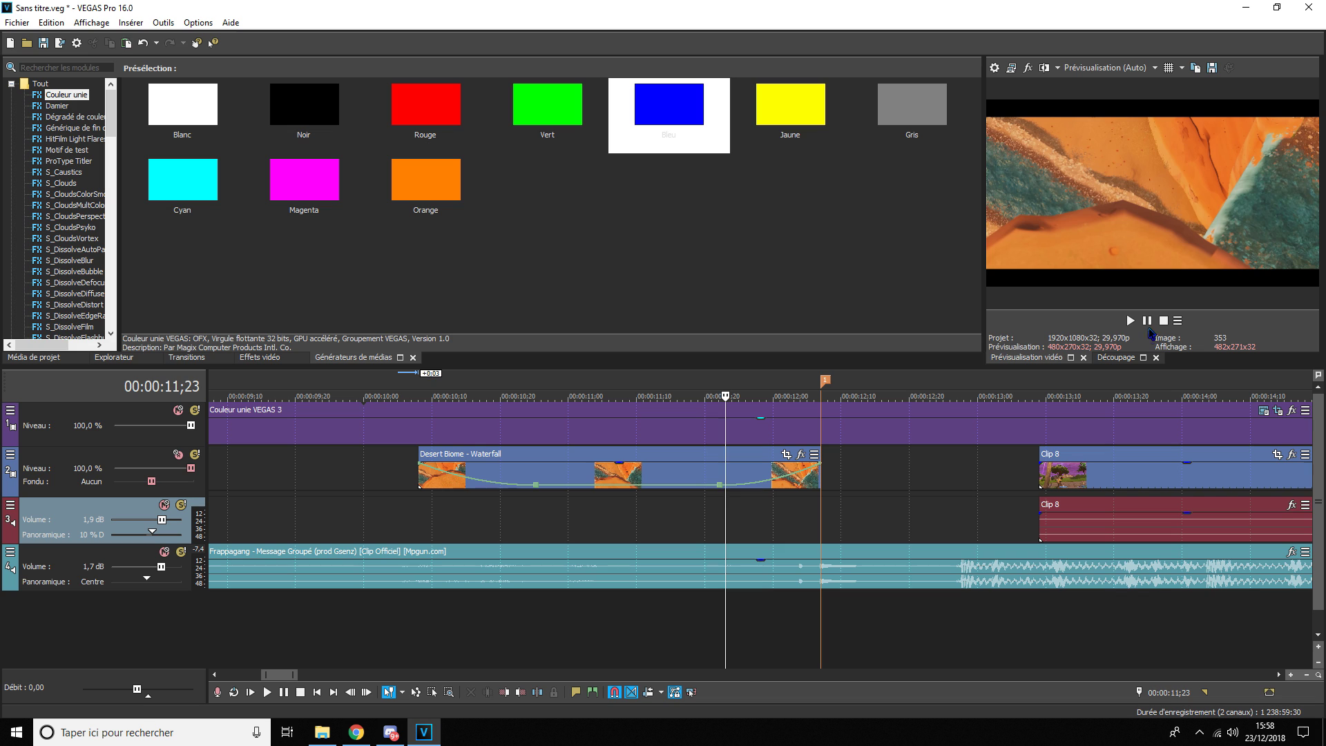
pyautogui.click(1147, 321)
pyautogui.click(1147, 321)
# - Move the Dusty Divot - Lake and Wild West Town Overview clips back-to-back directly in front of the Desert Biome - Waterfall clip
pyautogui.scroll(-3, 691, 477)
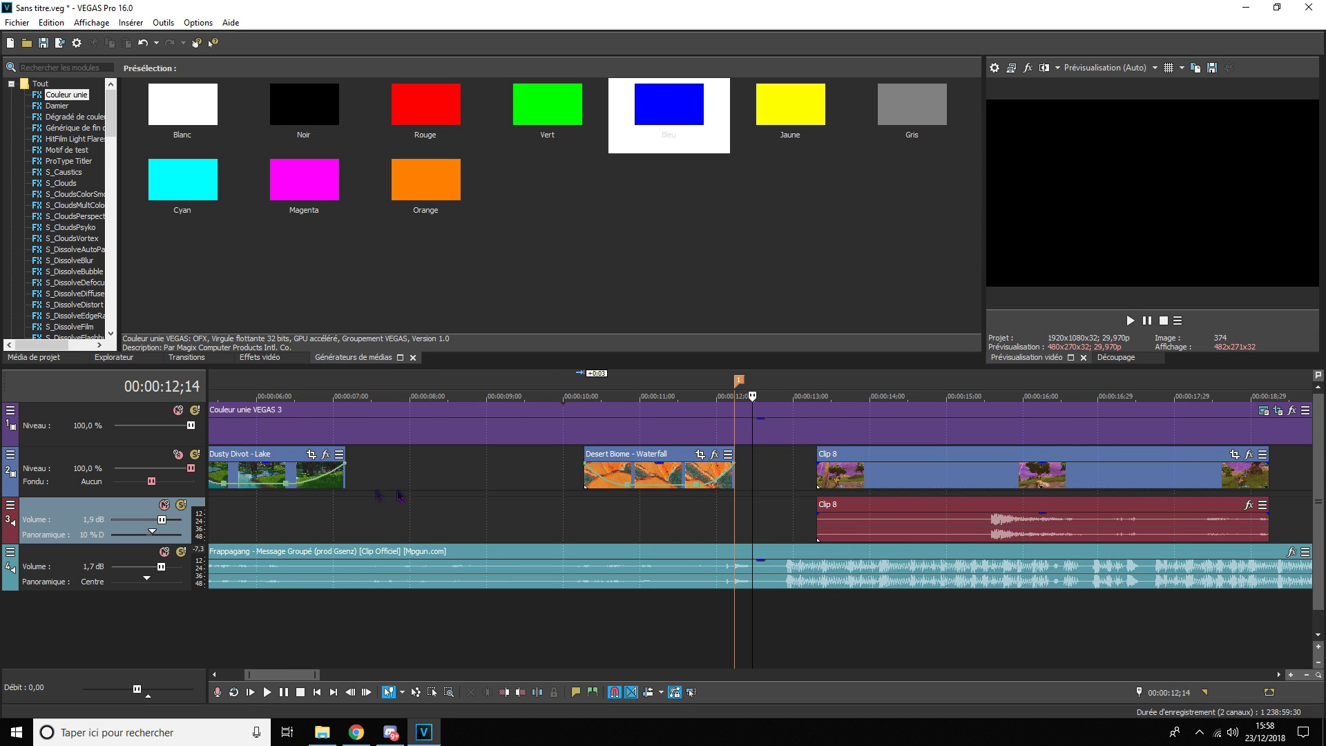
pyautogui.scroll(-3, 426, 496)
pyautogui.moveTo(433, 478); pyautogui.dragTo(553, 481)
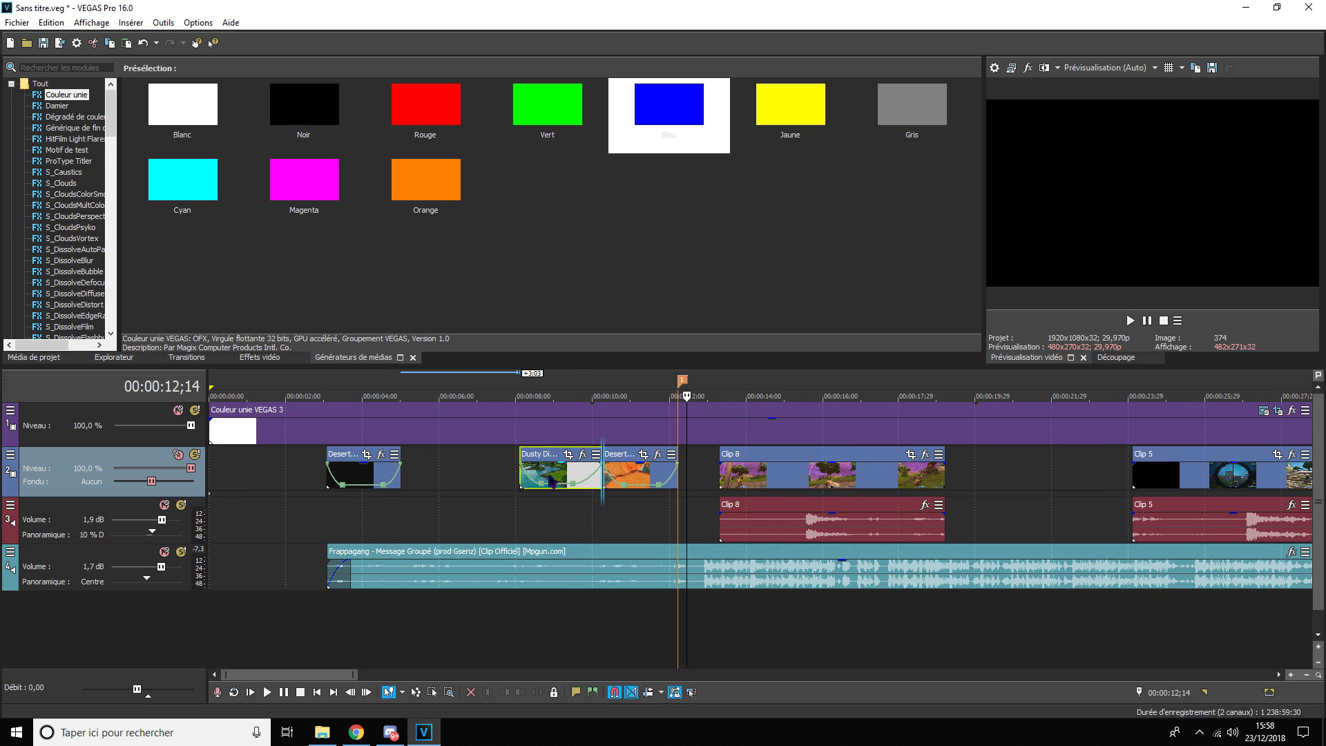
pyautogui.moveTo(375, 473); pyautogui.dragTo(495, 473)
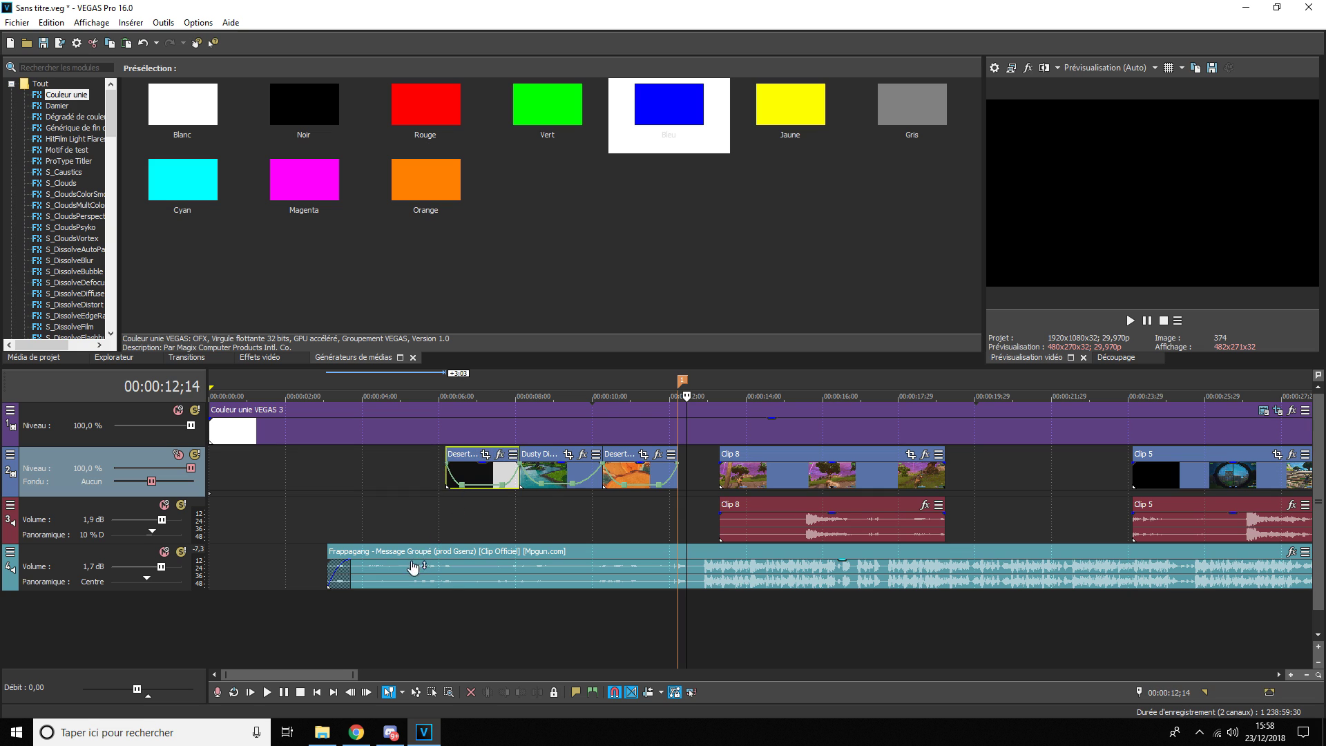
# - Split the music at the start of the first intro clip, delete the part before it and extend the remaining music slightly earlier
pyautogui.click(445, 576)
pyautogui.press('s')
pyautogui.click(410, 575)
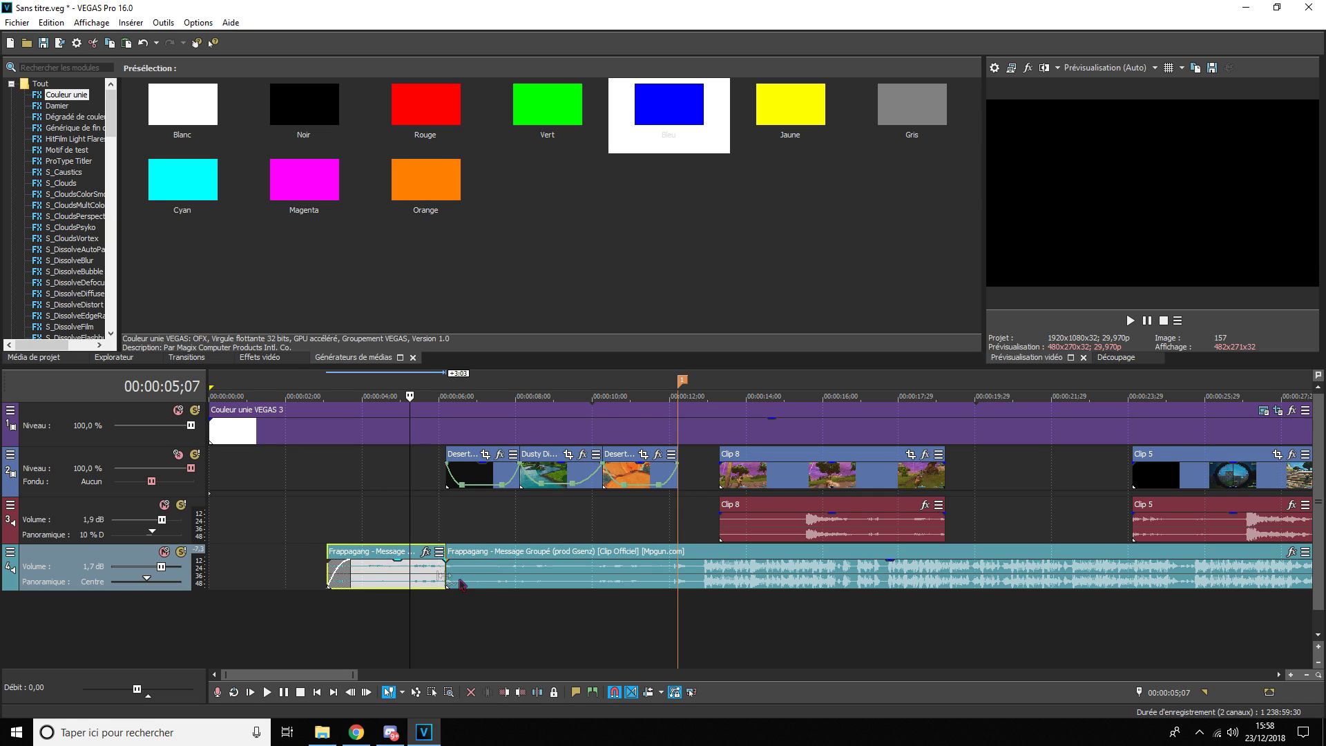
pyautogui.press('Delete')
pyautogui.moveTo(447, 566)
pyautogui.mouseDown()
pyautogui.moveTo(428, 567)
pyautogui.moveTo(445, 562)
pyautogui.mouseUp()
pyautogui.click(431, 526)
pyautogui.scroll(3, 556, 553)
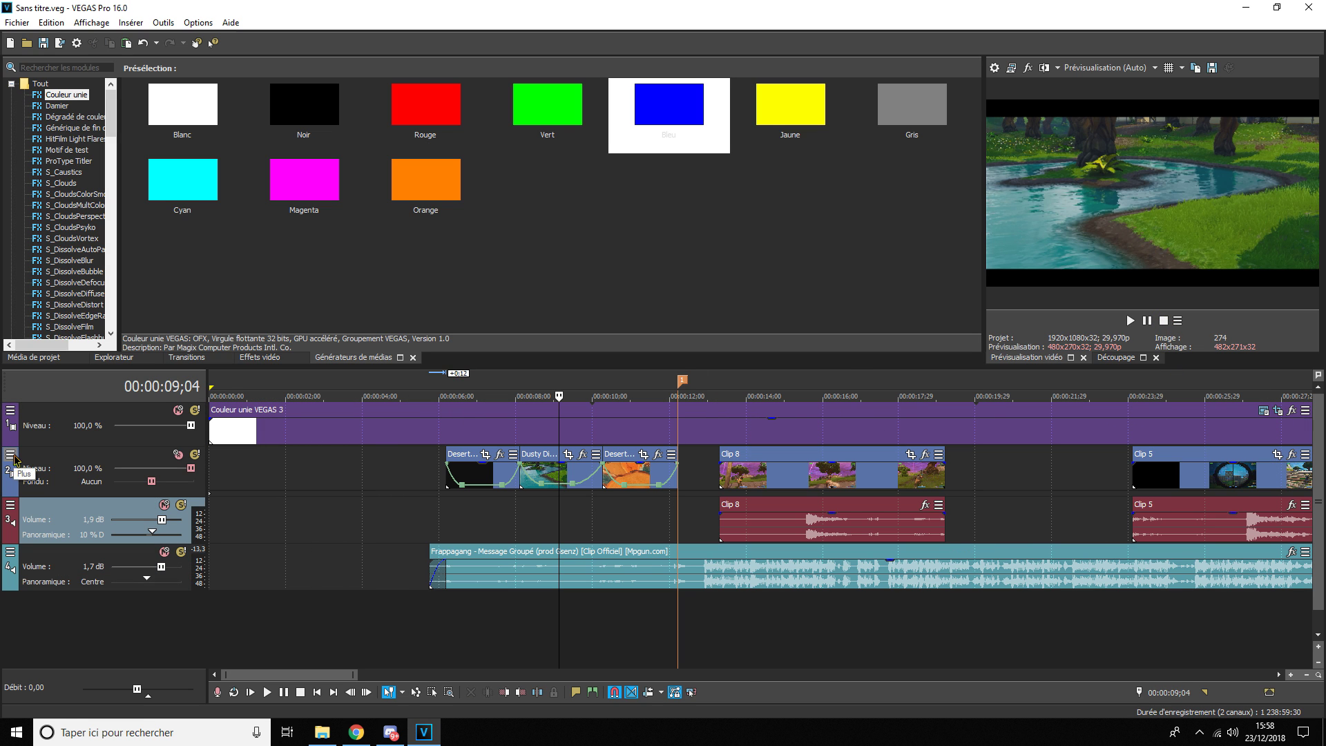
# - Add the S_Flicker effect to the effect chain of video track 2
pyautogui.click(12, 456)
pyautogui.click(62, 504)
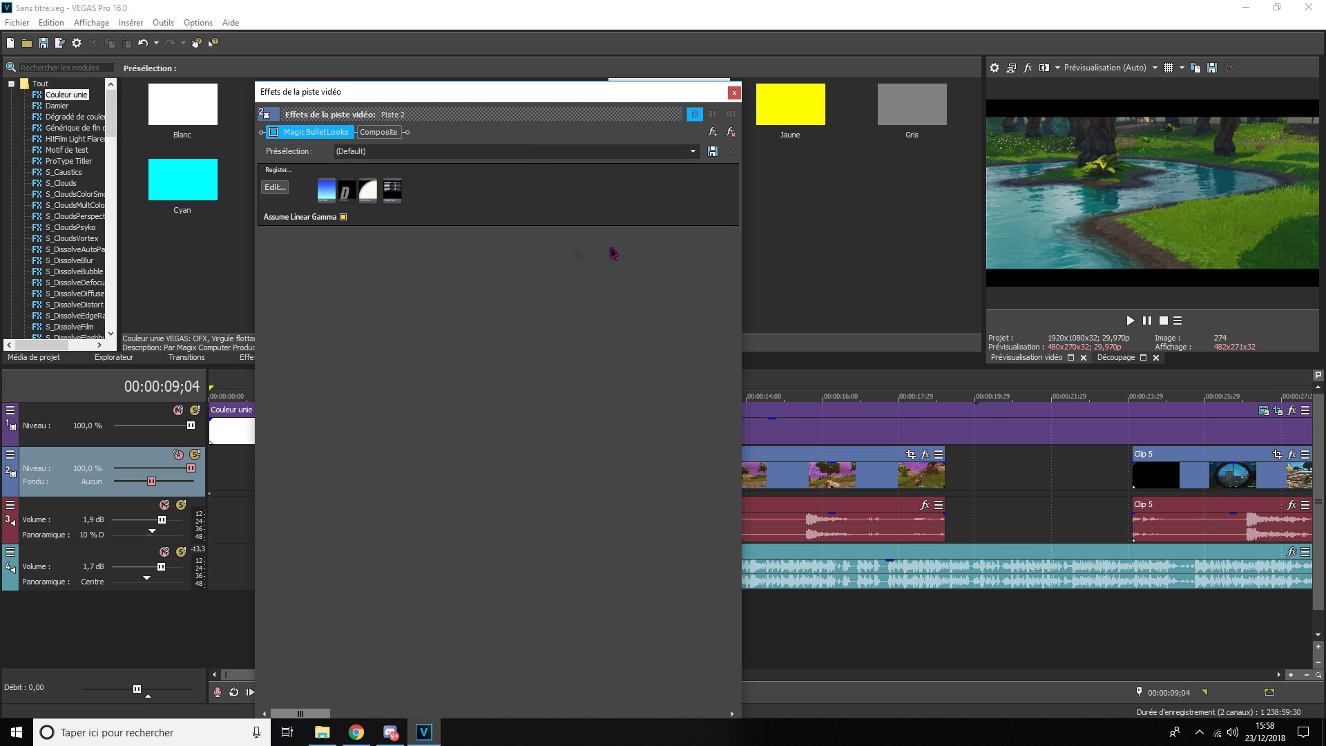
pyautogui.click(721, 131)
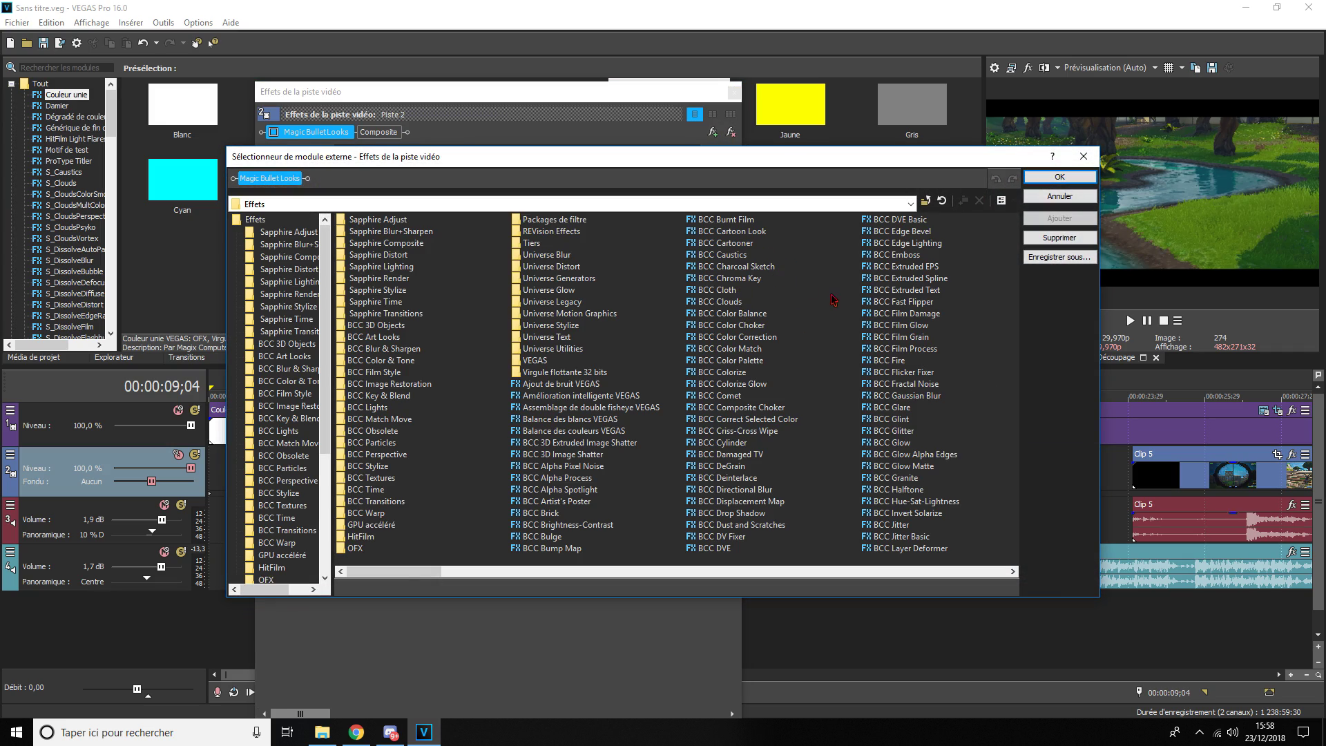
pyautogui.scroll(-3, 834, 301)
pyautogui.moveTo(741, 150); pyautogui.dragTo(700, 131)
pyautogui.scroll(-4, 765, 319)
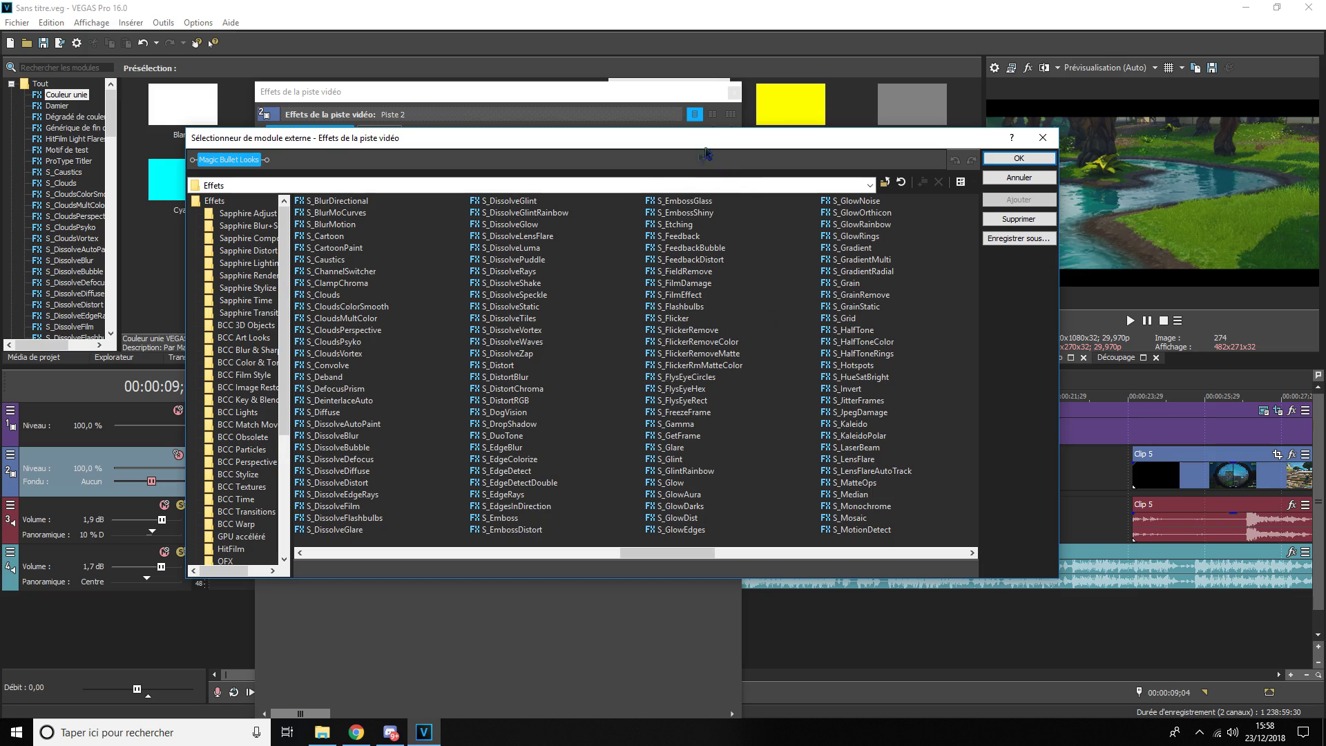
pyautogui.moveTo(707, 148); pyautogui.dragTo(654, 198)
pyautogui.scroll(-4, 686, 370)
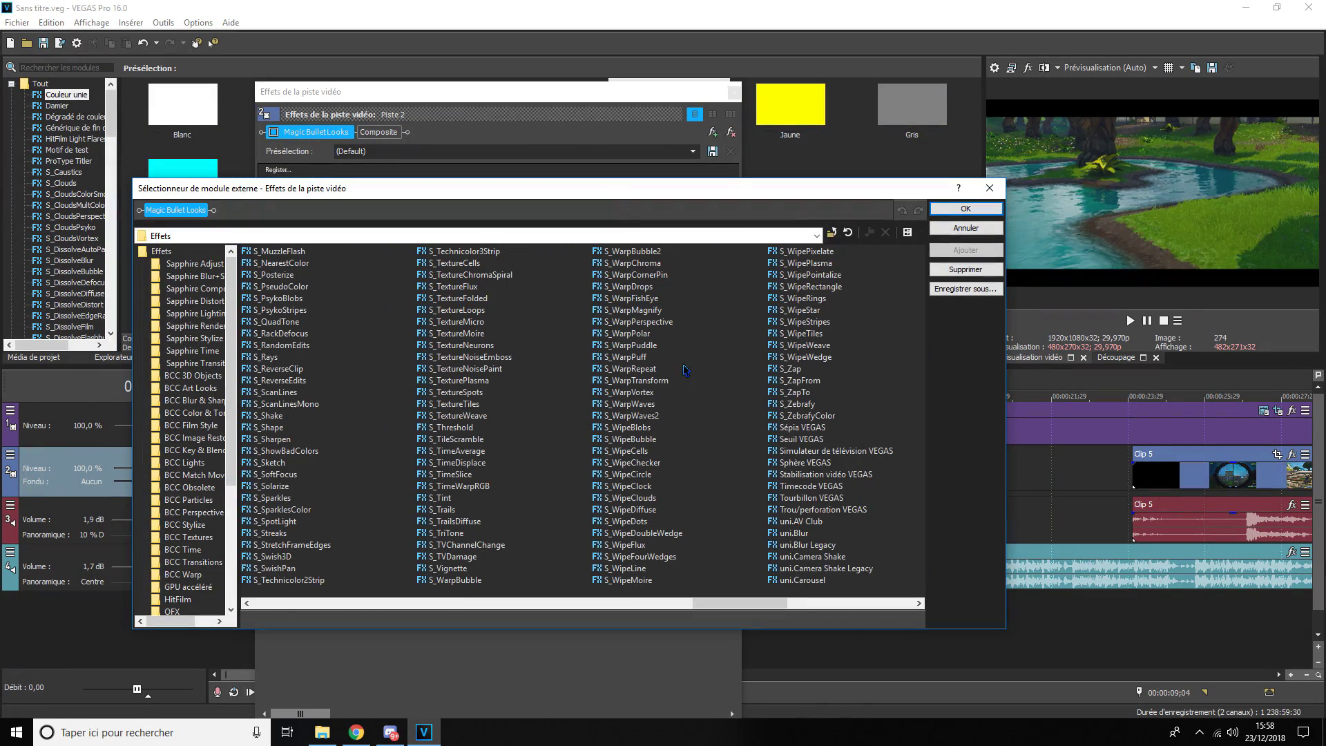
pyautogui.scroll(-4, 545, 373)
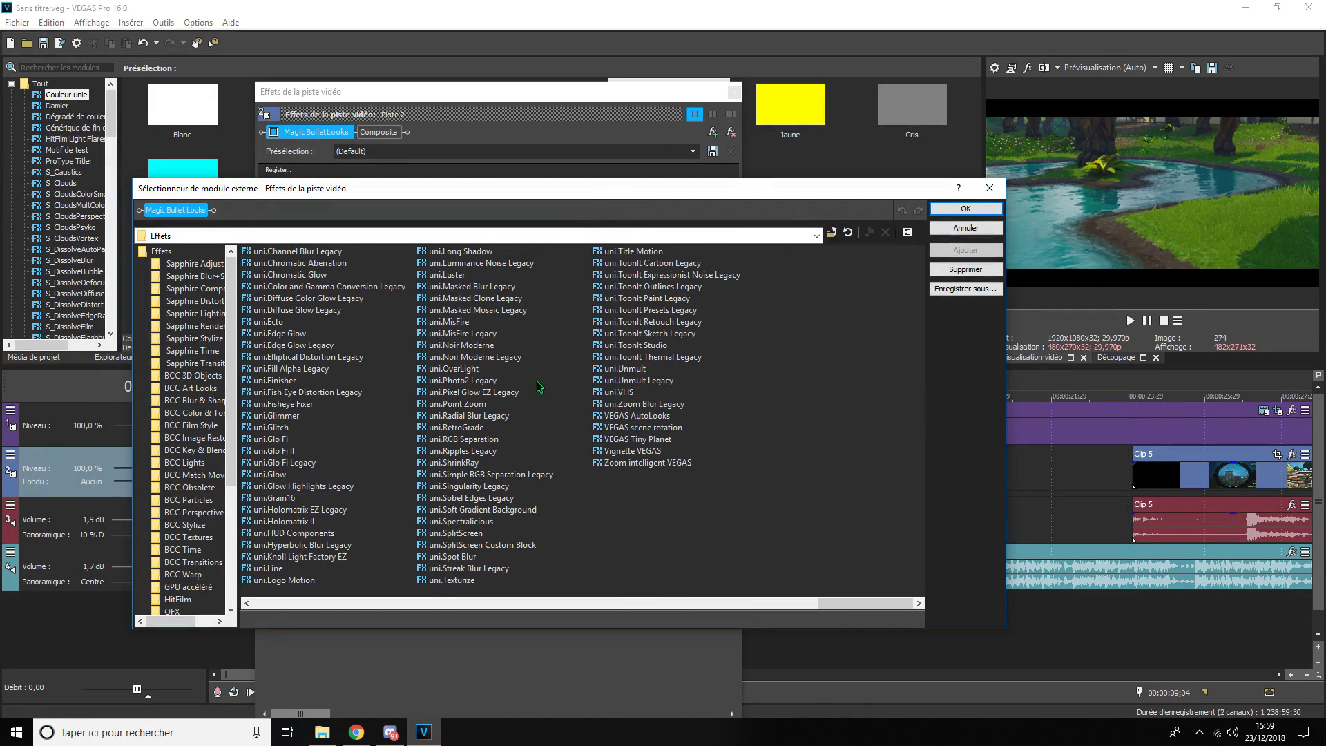
pyautogui.scroll(8, 542, 388)
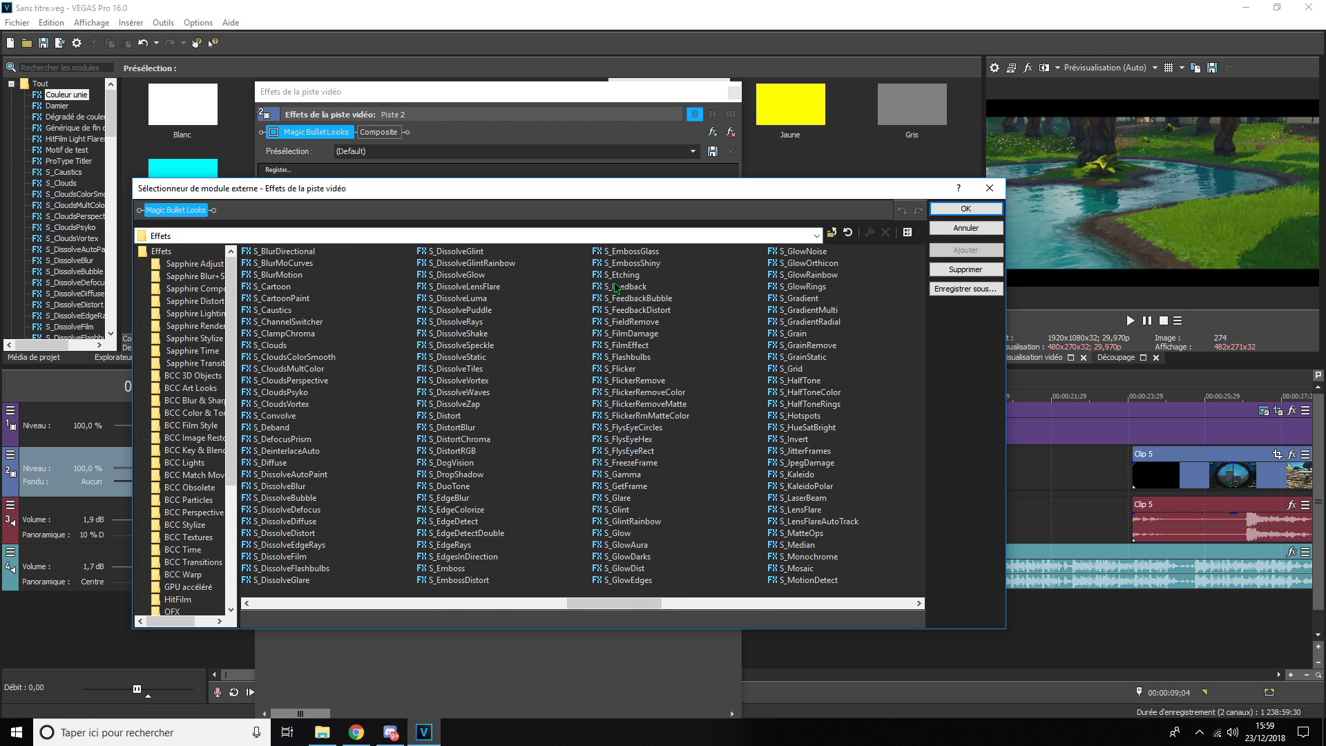
pyautogui.click(619, 368)
pyautogui.click(984, 250)
# - Apply the "pas trop" preset to the S_Flicker effect and close the track effects window
pyautogui.moveTo(503, 104); pyautogui.dragTo(432, 106)
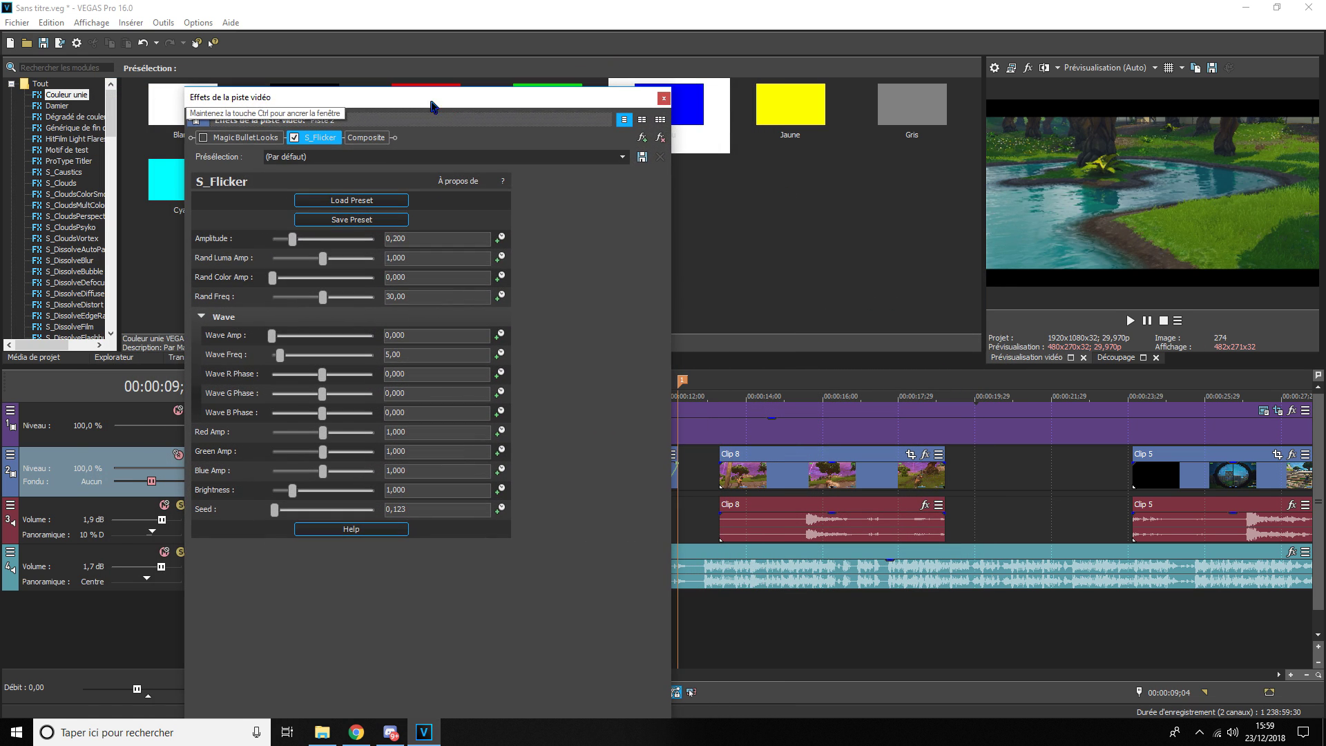
pyautogui.moveTo(559, 102); pyautogui.dragTo(486, 102)
pyautogui.click(549, 158)
pyautogui.click(366, 183)
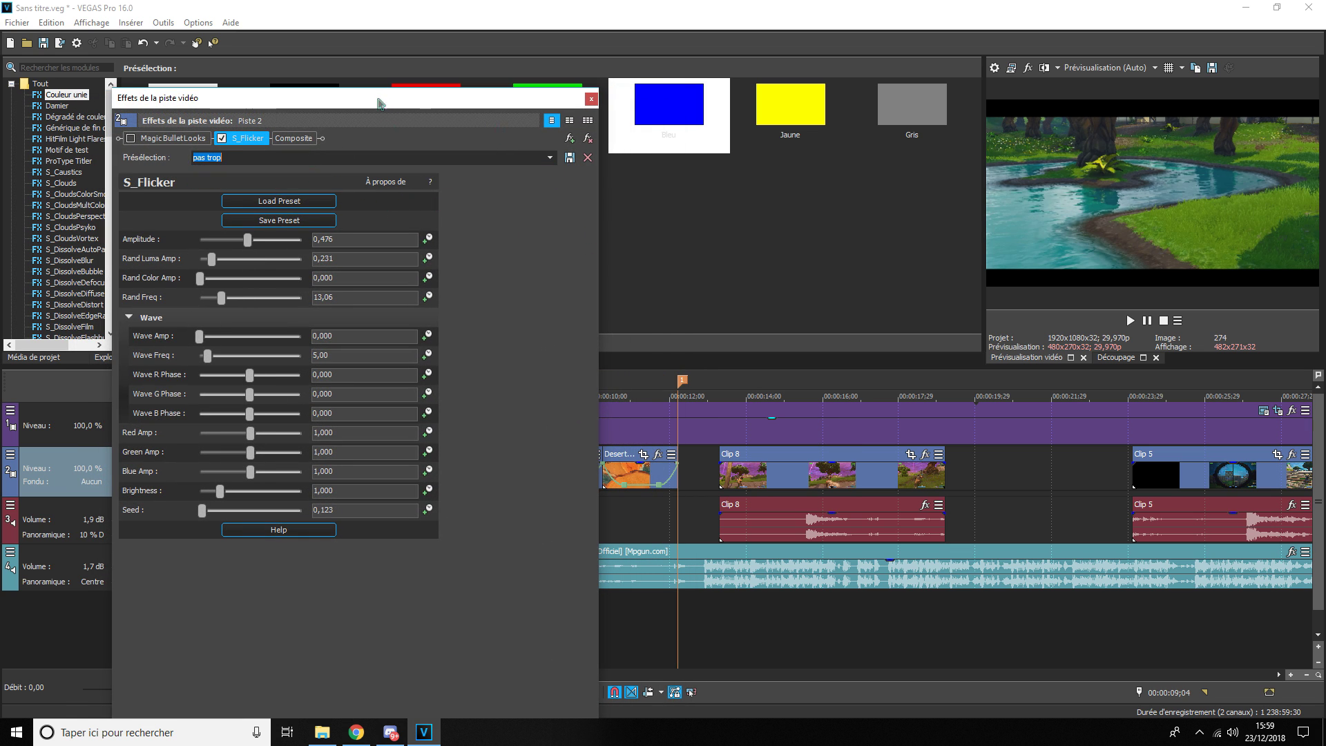
pyautogui.moveTo(378, 104); pyautogui.dragTo(338, 107)
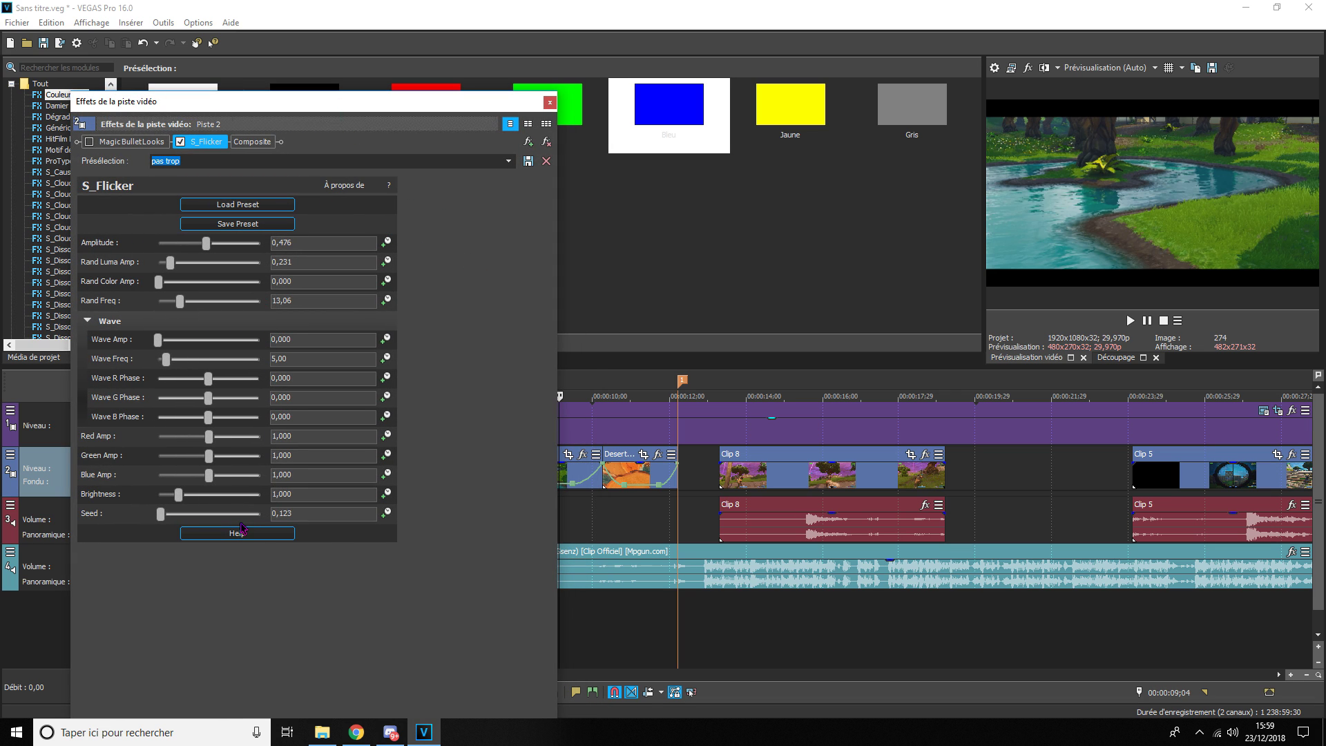
pyautogui.moveTo(428, 105); pyautogui.dragTo(388, 94)
pyautogui.click(509, 91)
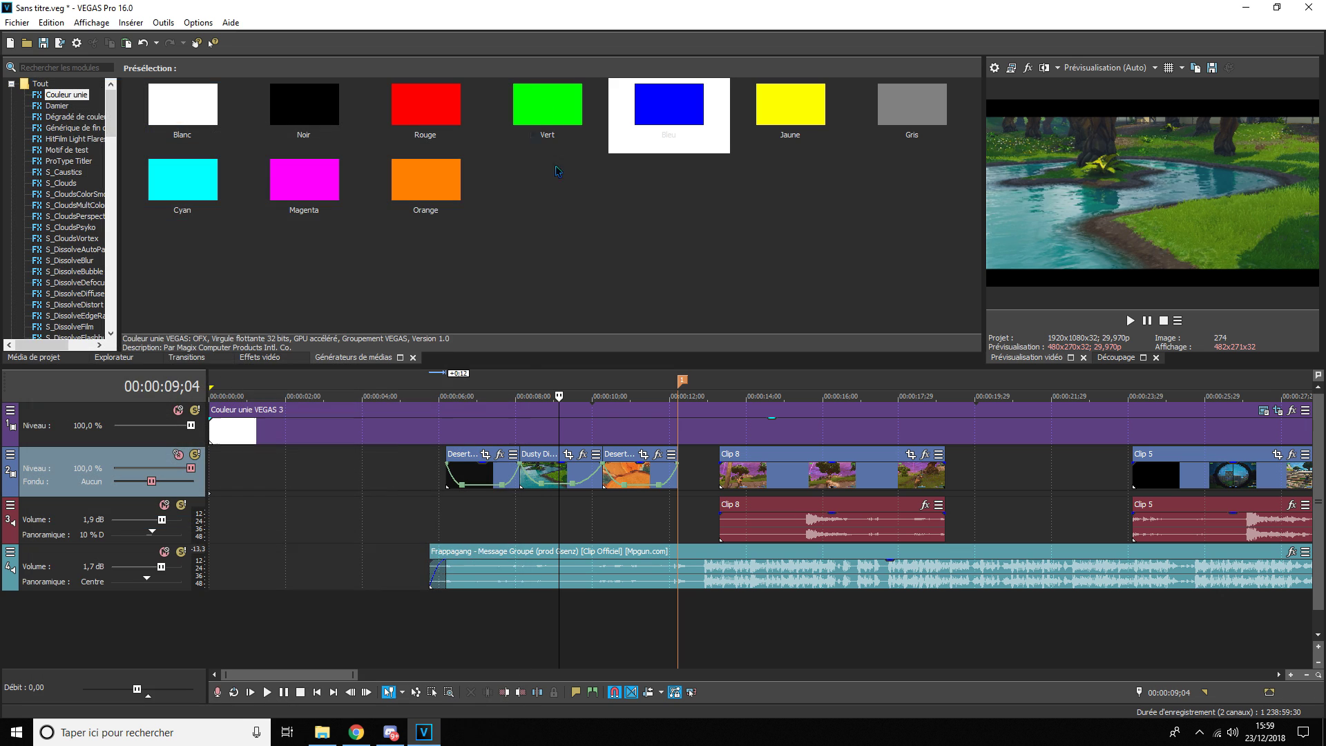
# - Play the intro from the Dusty Divot - Lake clip to check the flicker effect, and save the project
pyautogui.click(553, 509)
pyautogui.click(1129, 320)
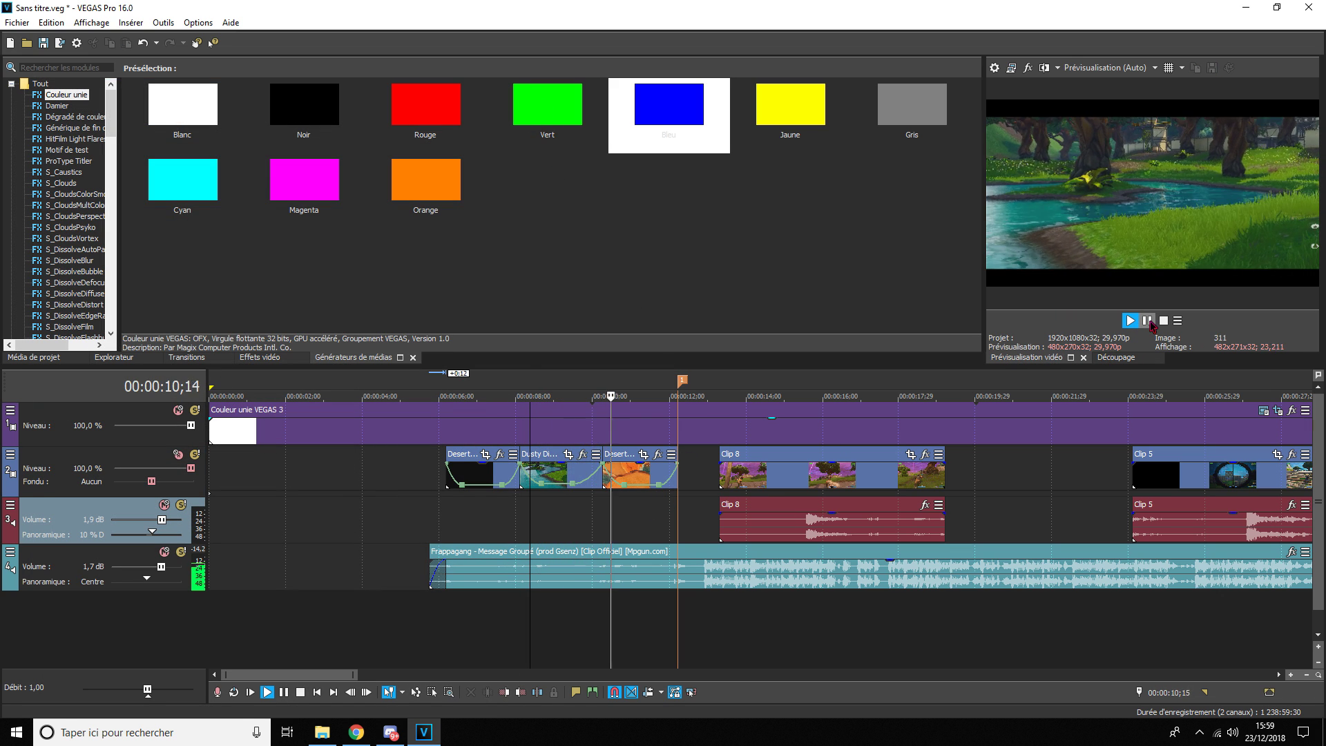
pyautogui.click(43, 43)
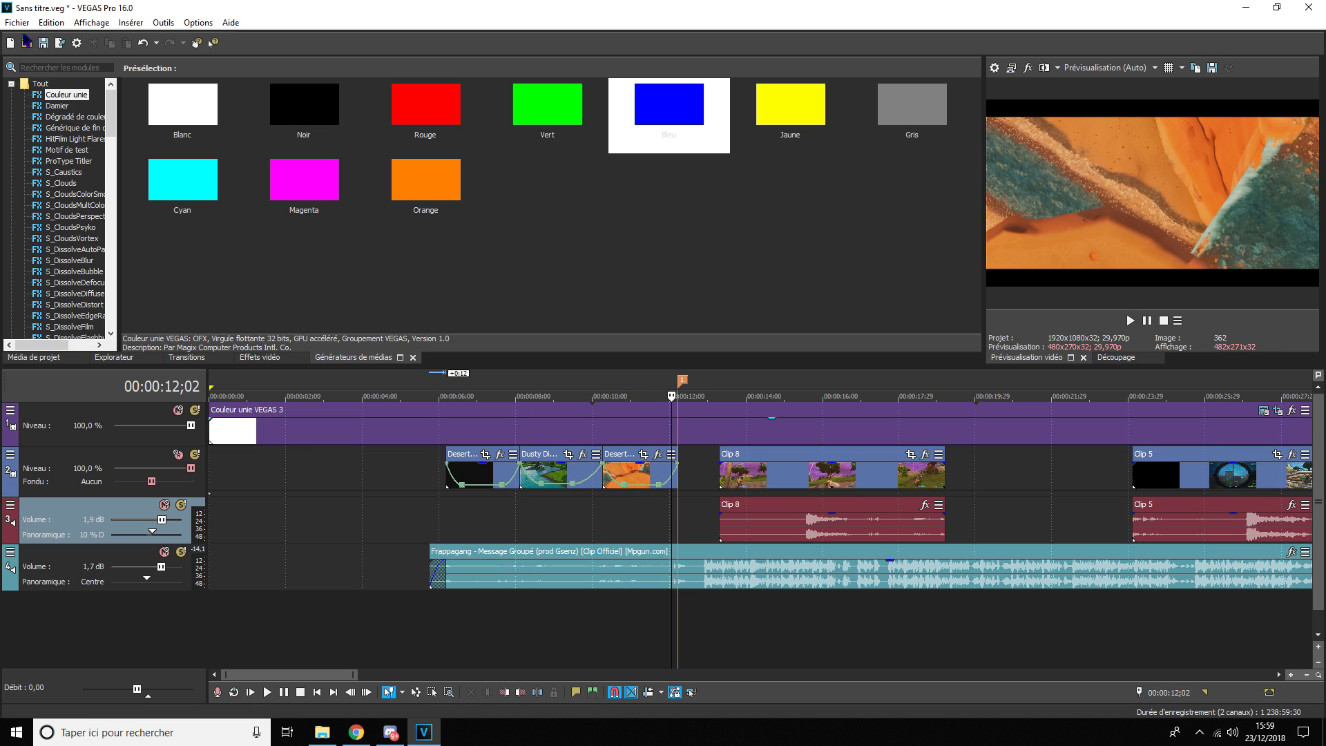
# - Inspect individual frames of the Dusty Divot - Lake and Wild West Town Overview clips, ending at 00:00:06;20
pyautogui.click(540, 513)
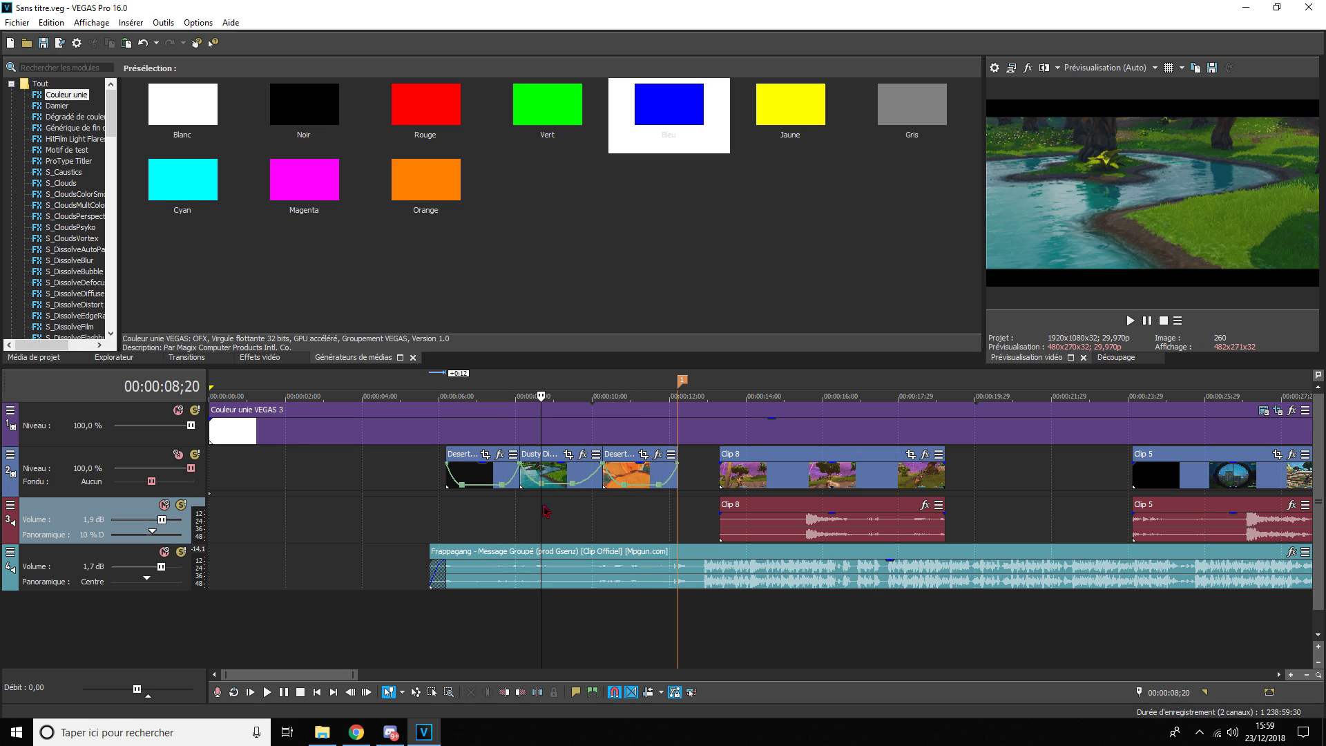
pyautogui.click(583, 514)
pyautogui.click(570, 511)
pyautogui.click(464, 504)
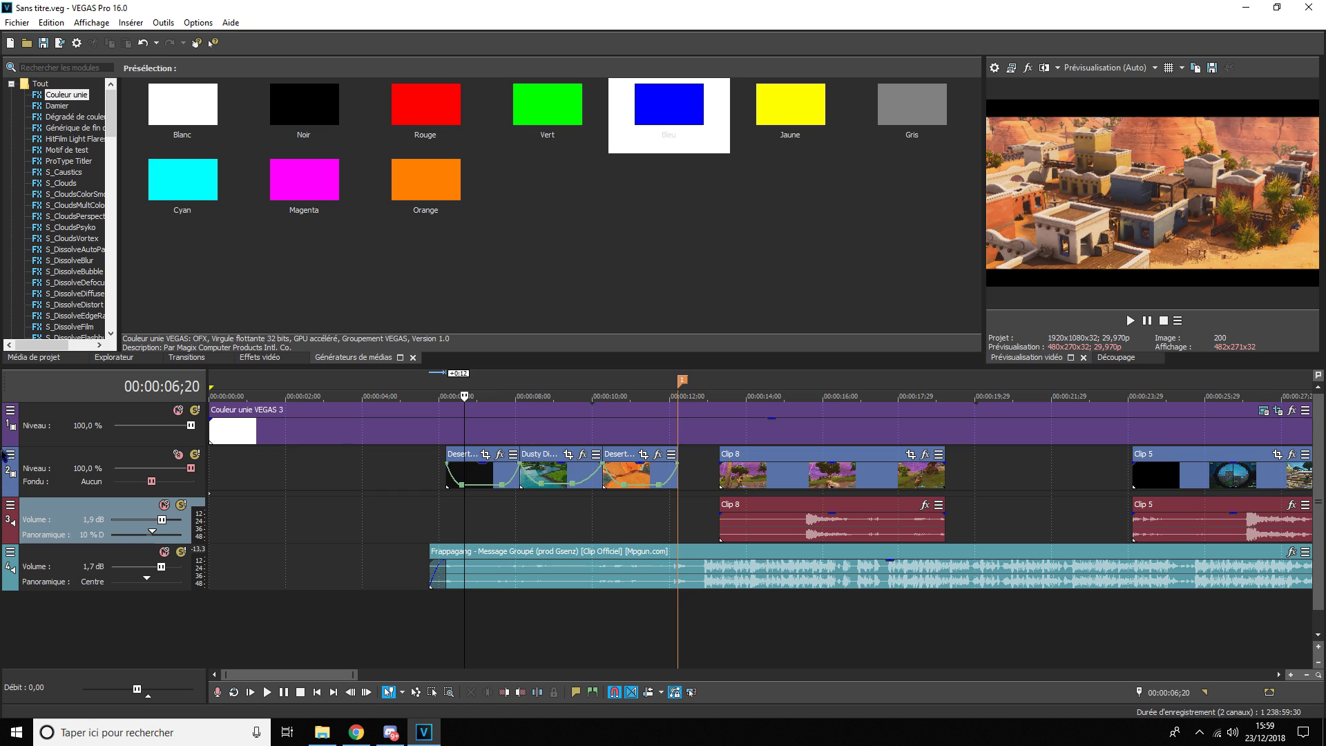
# - Play the start of the intro and place the cursor at 00:00:06;05, where the Wild West Town Overview clip begins
pyautogui.click(439, 527)
pyautogui.click(1130, 320)
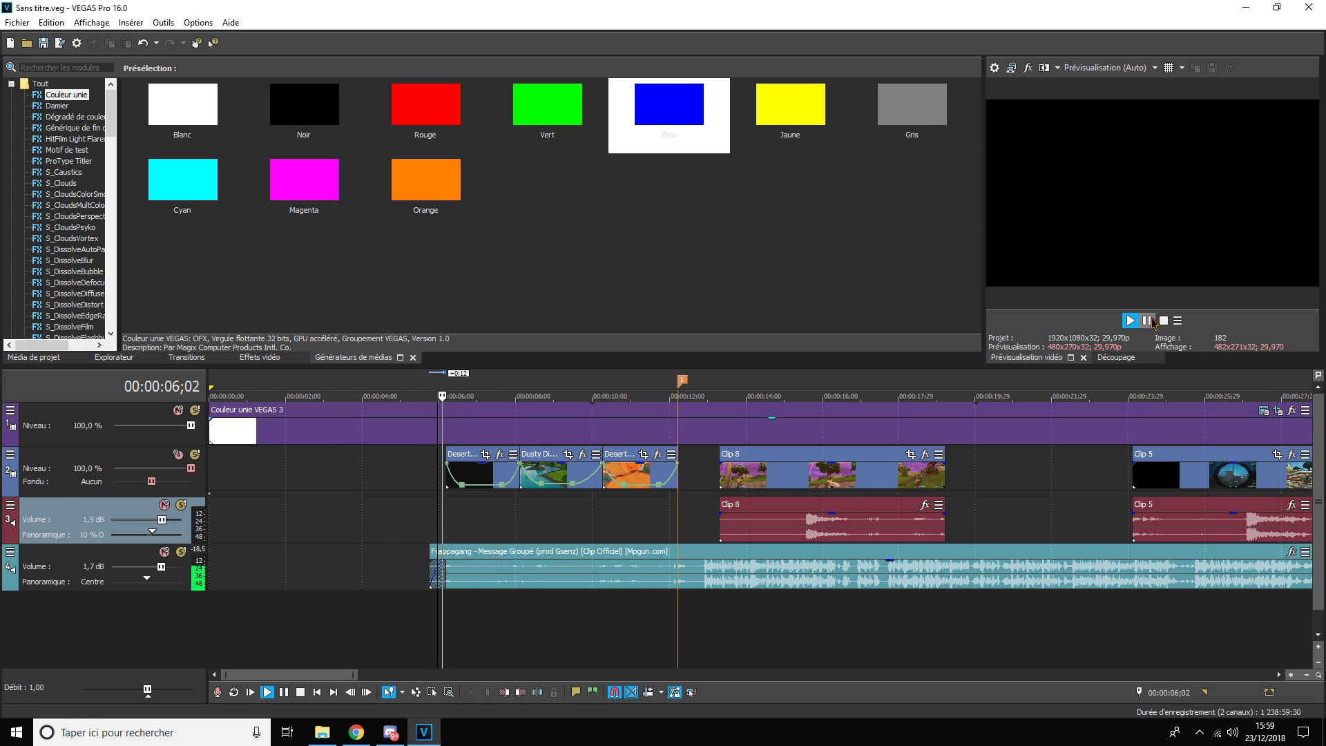
pyautogui.click(445, 504)
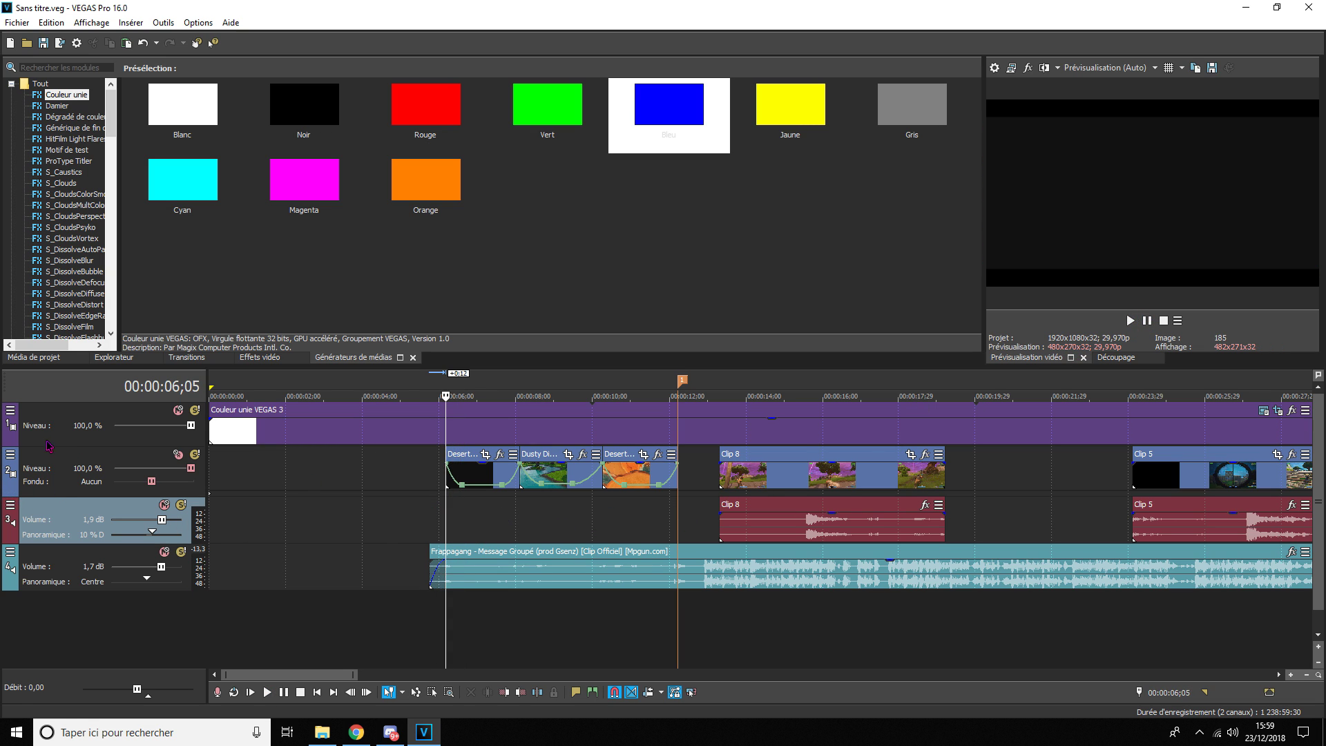
# - Add the S_BlurMoCurves effect to the effect chain of video track 2, after S_Flicker
pyautogui.click(11, 455)
pyautogui.click(93, 501)
pyautogui.click(488, 131)
pyautogui.moveTo(696, 134); pyautogui.dragTo(640, 121)
pyautogui.scroll(-5, 635, 418)
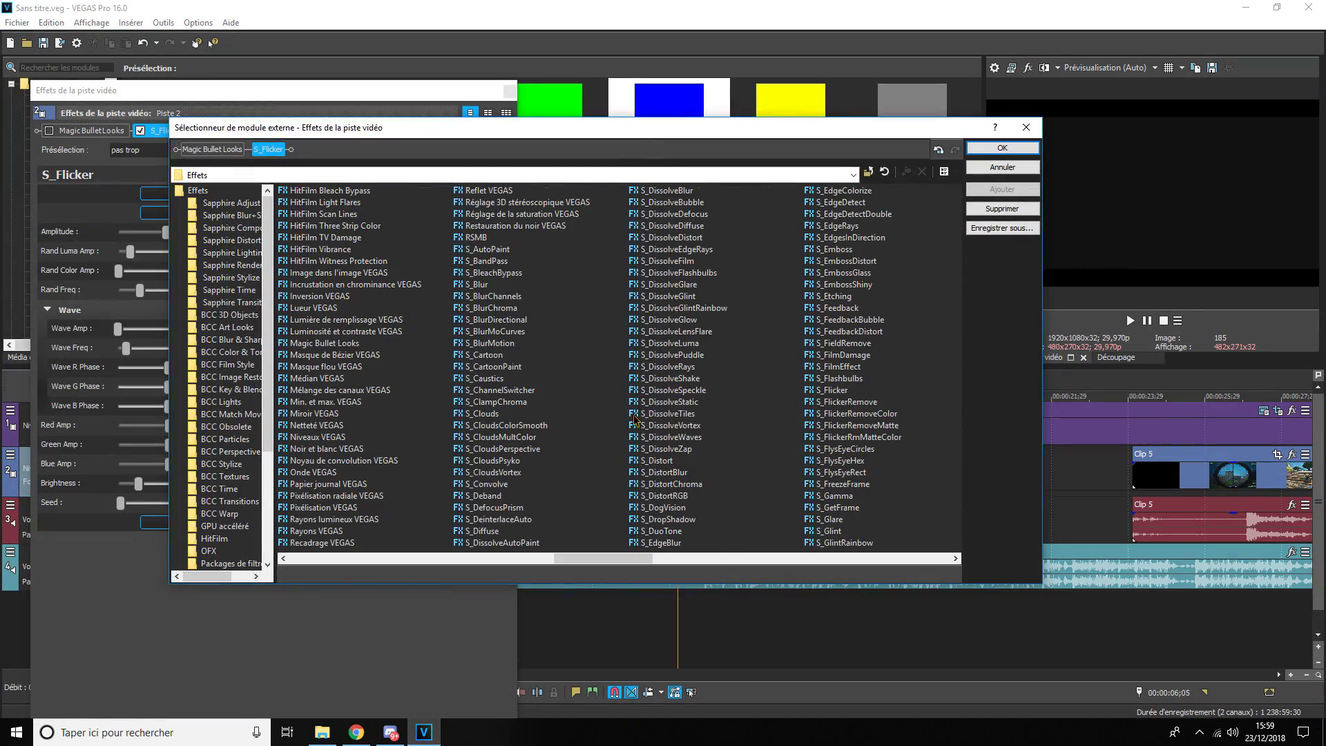
pyautogui.scroll(-2, 635, 418)
pyautogui.scroll(5, 635, 421)
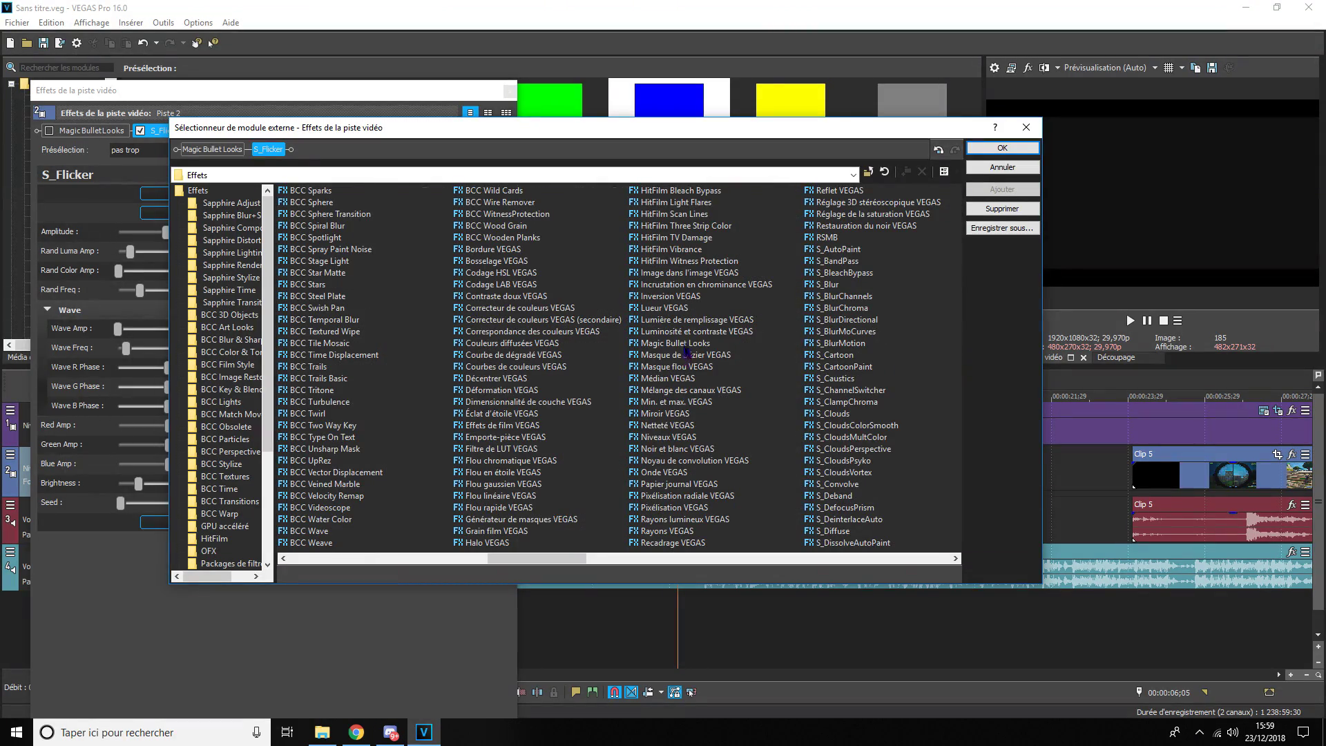
pyautogui.scroll(-2, 854, 283)
pyautogui.scroll(-2, 819, 298)
pyautogui.scroll(2, 465, 447)
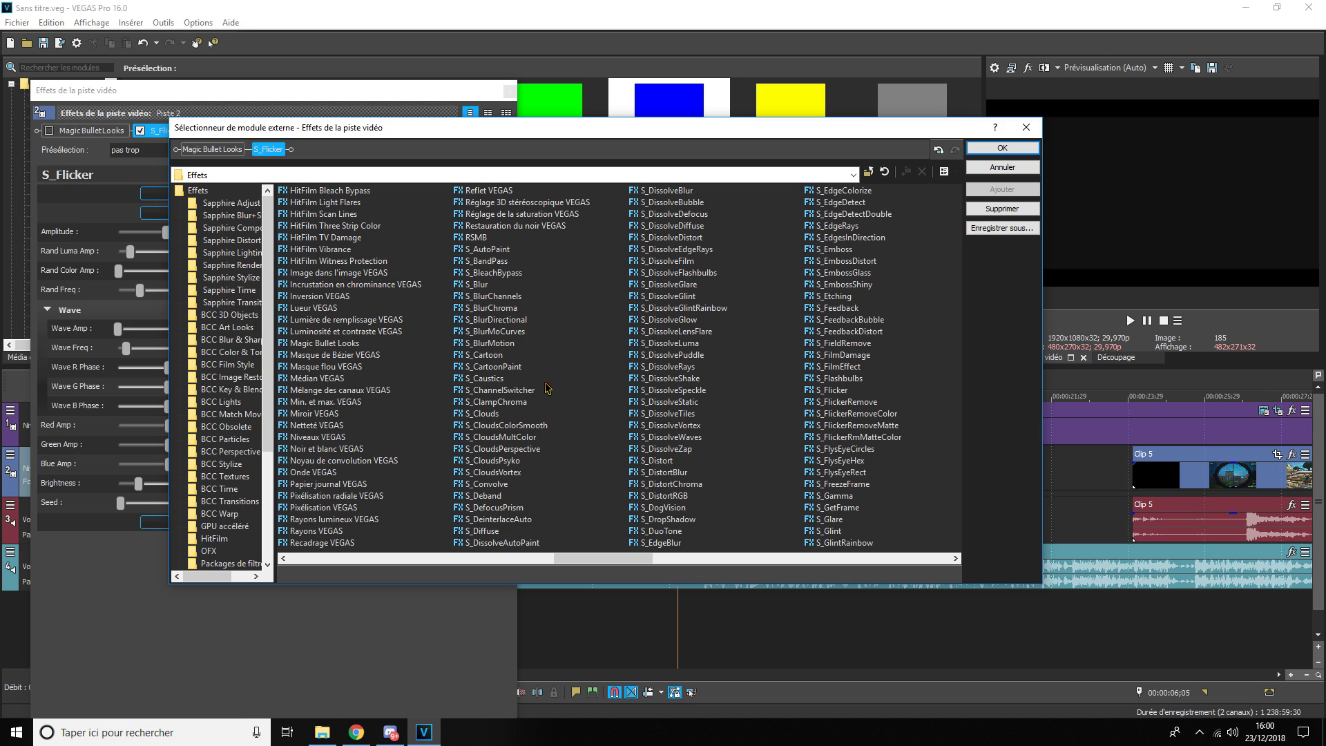
pyautogui.scroll(2, 547, 388)
pyautogui.scroll(-2, 547, 388)
pyautogui.click(492, 331)
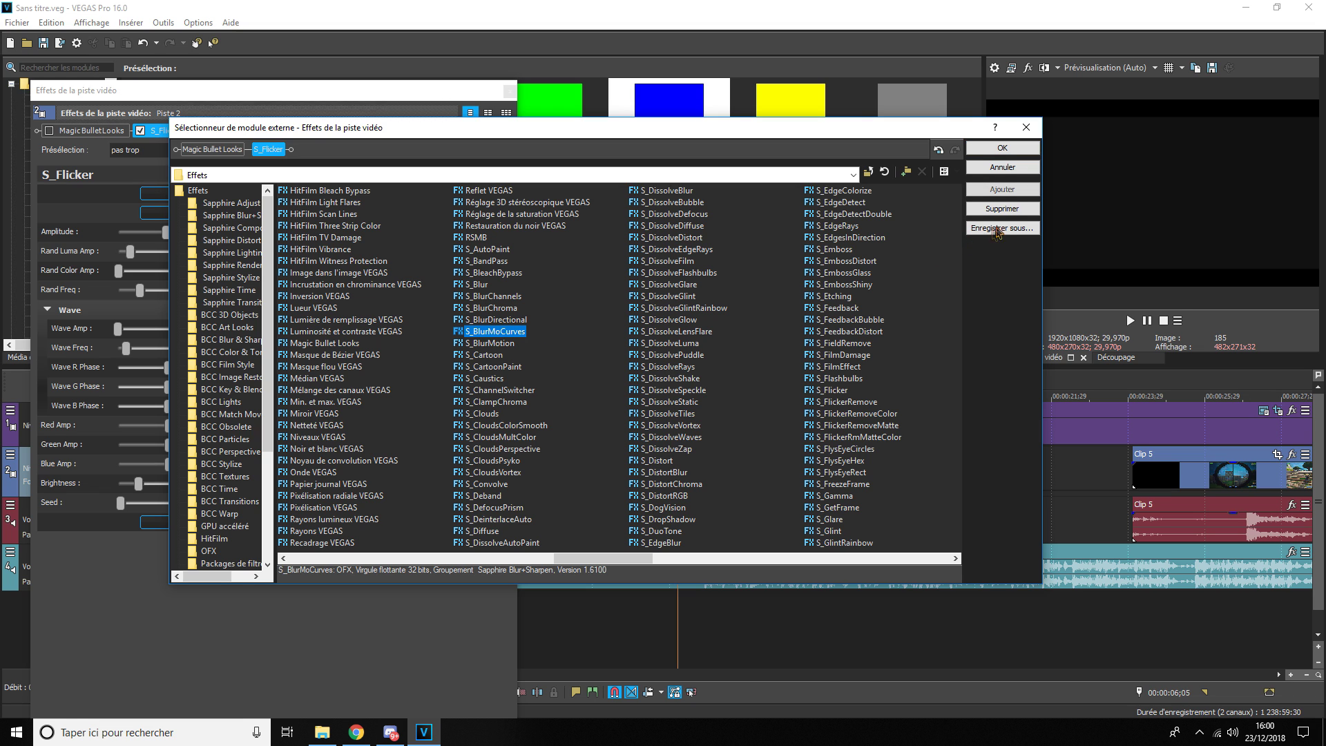
pyautogui.click(1002, 189)
pyautogui.click(1003, 148)
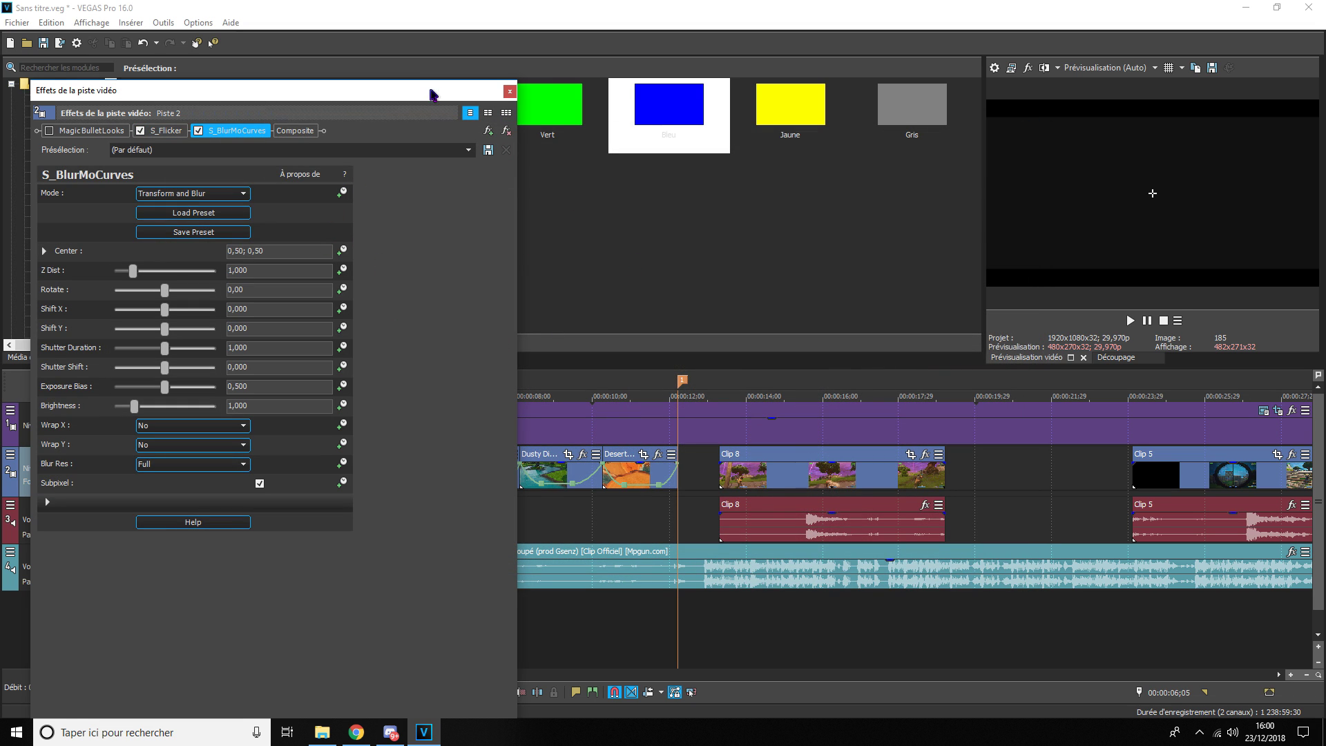
# - Move the track effects window clear of the timeline and place the cursor at the start of the Desert Biome - Wild West Town Overview clip
pyautogui.click(617, 515)
pyautogui.scroll(3, 725, 552)
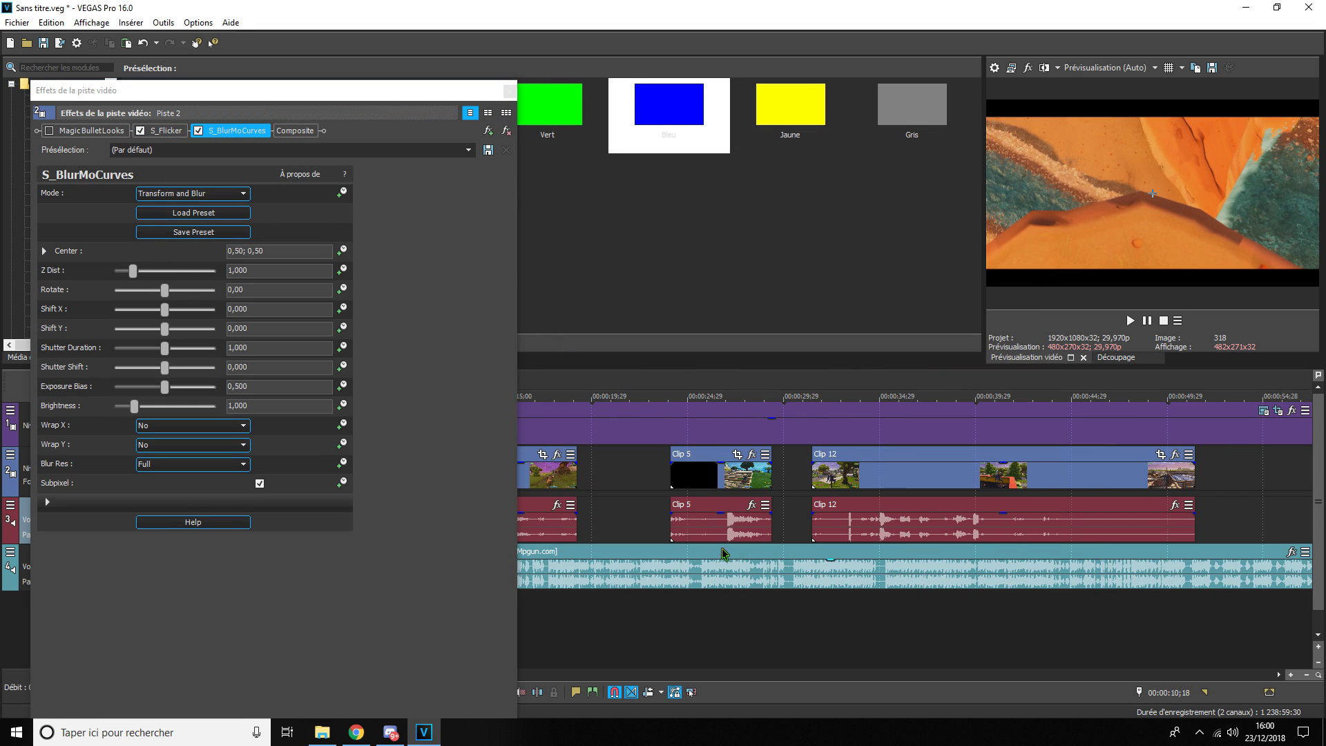
pyautogui.moveTo(364, 94); pyautogui.dragTo(300, 75)
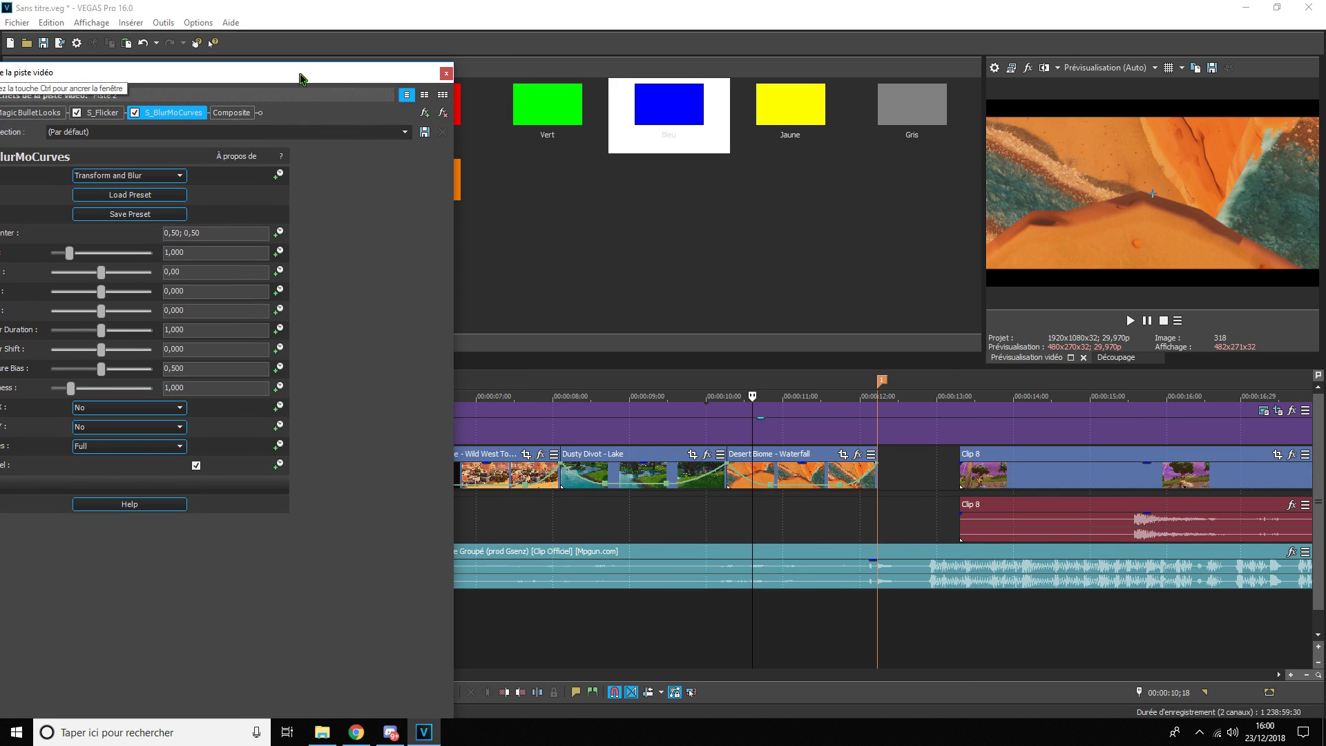
pyautogui.click(511, 549)
pyautogui.scroll(-2, 703, 570)
pyautogui.scroll(-2, 607, 548)
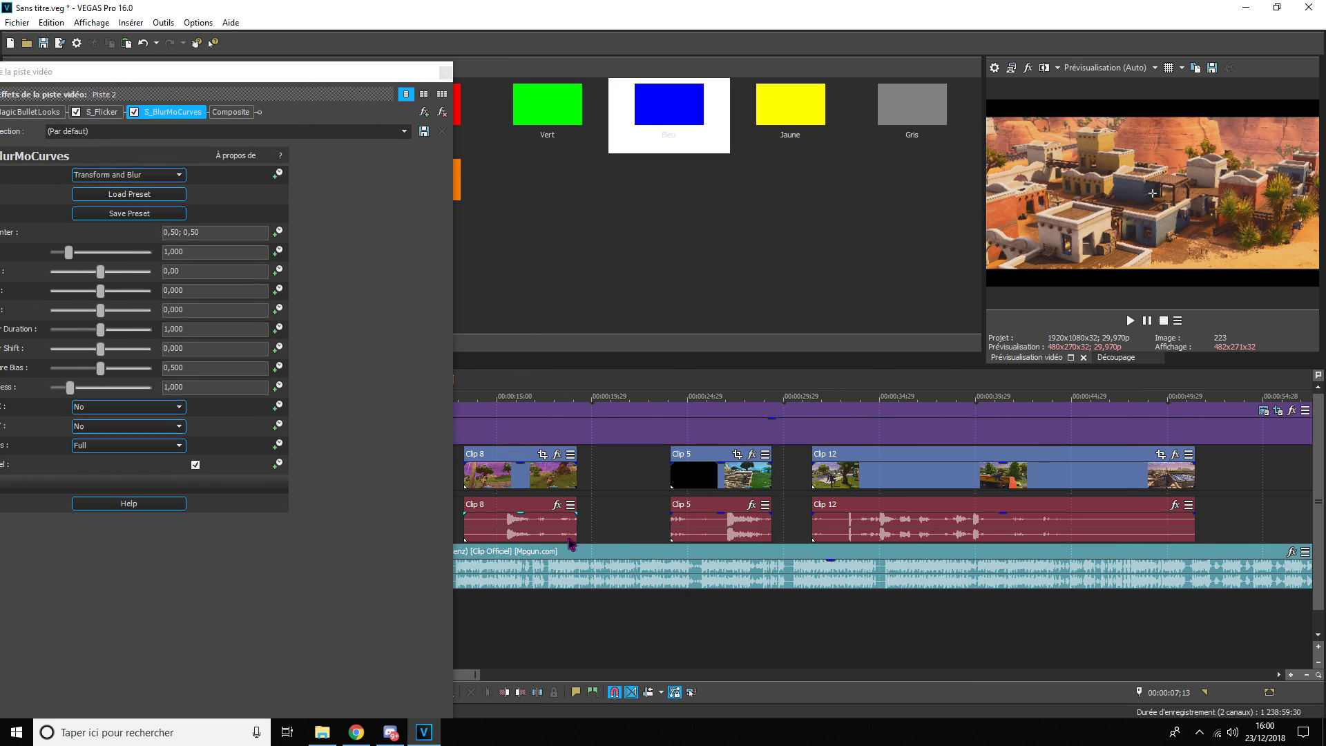
pyautogui.moveTo(320, 70); pyautogui.dragTo(877, 150)
pyautogui.click(332, 530)
pyautogui.scroll(8, 331, 530)
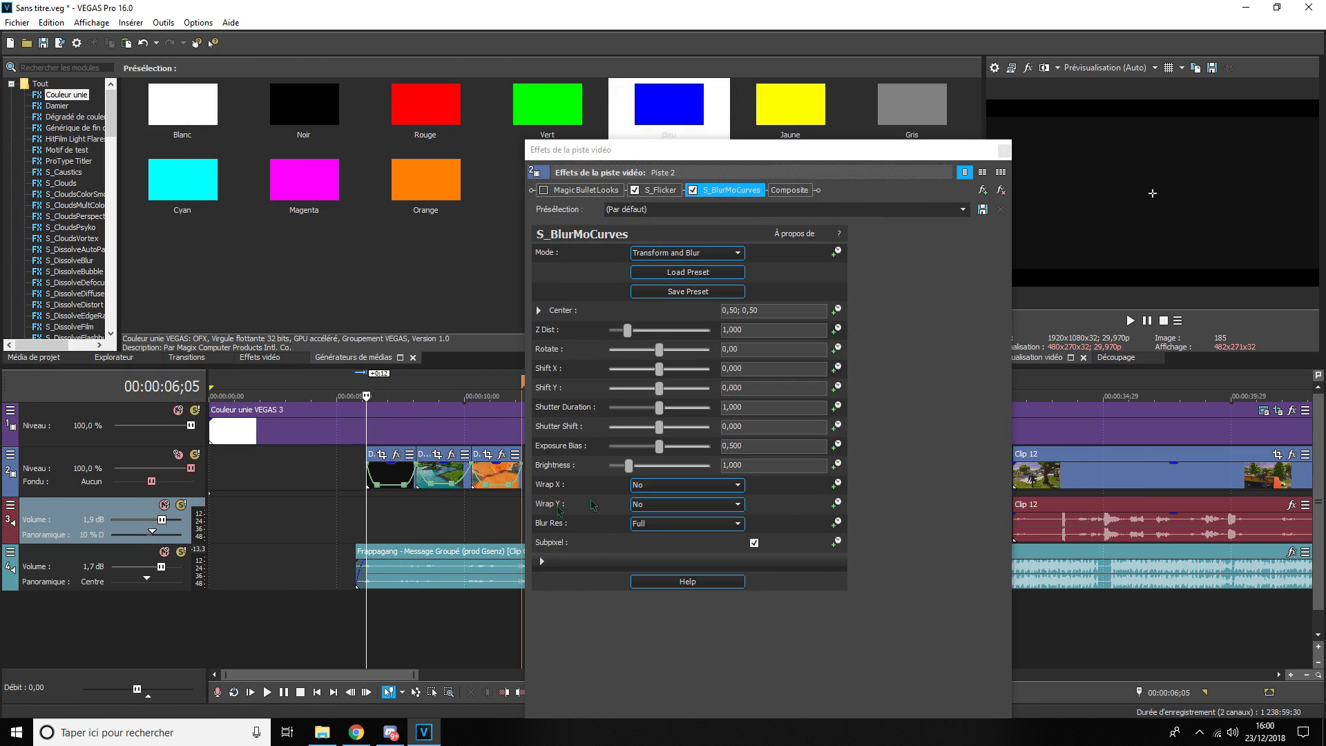
pyautogui.moveTo(688, 157); pyautogui.dragTo(204, 66)
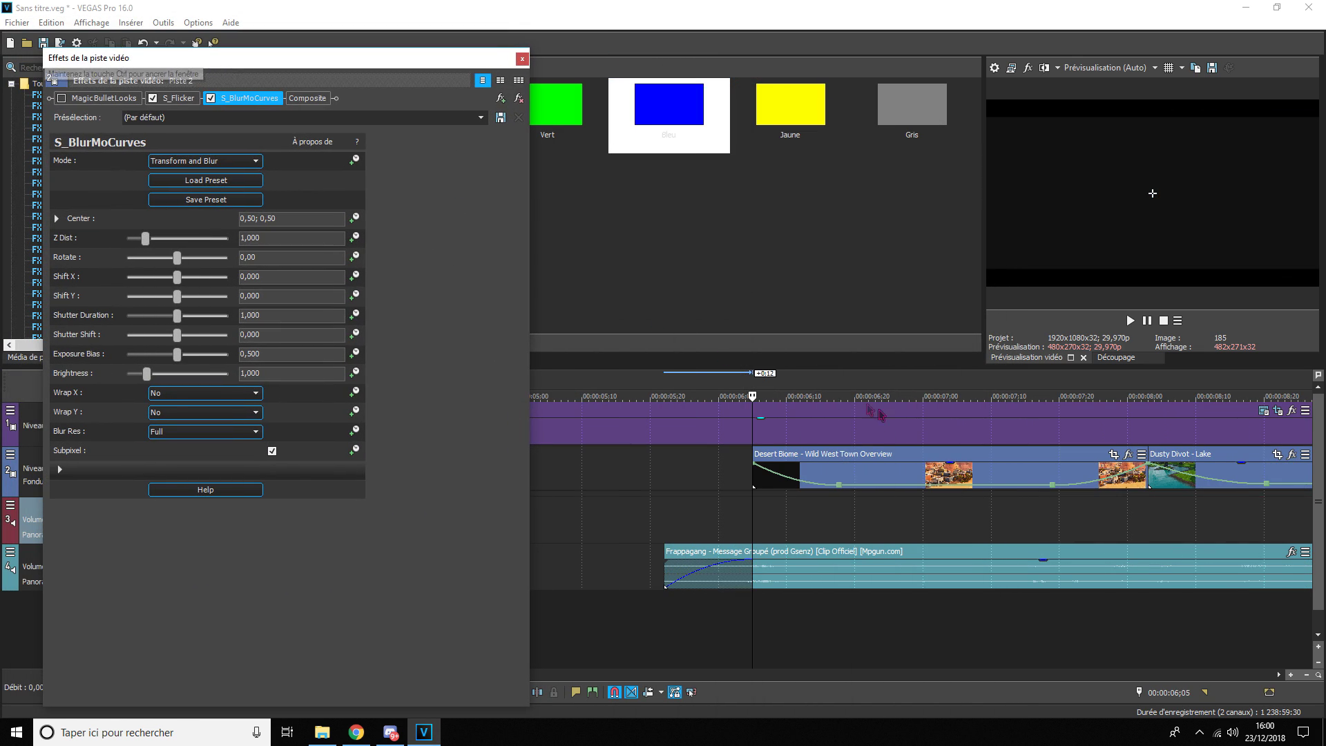
pyautogui.scroll(-4, 839, 524)
pyautogui.scroll(1, 857, 558)
pyautogui.scroll(2, 858, 559)
pyautogui.click(799, 525)
pyautogui.click(757, 520)
pyautogui.moveTo(444, 63); pyautogui.dragTo(475, 48)
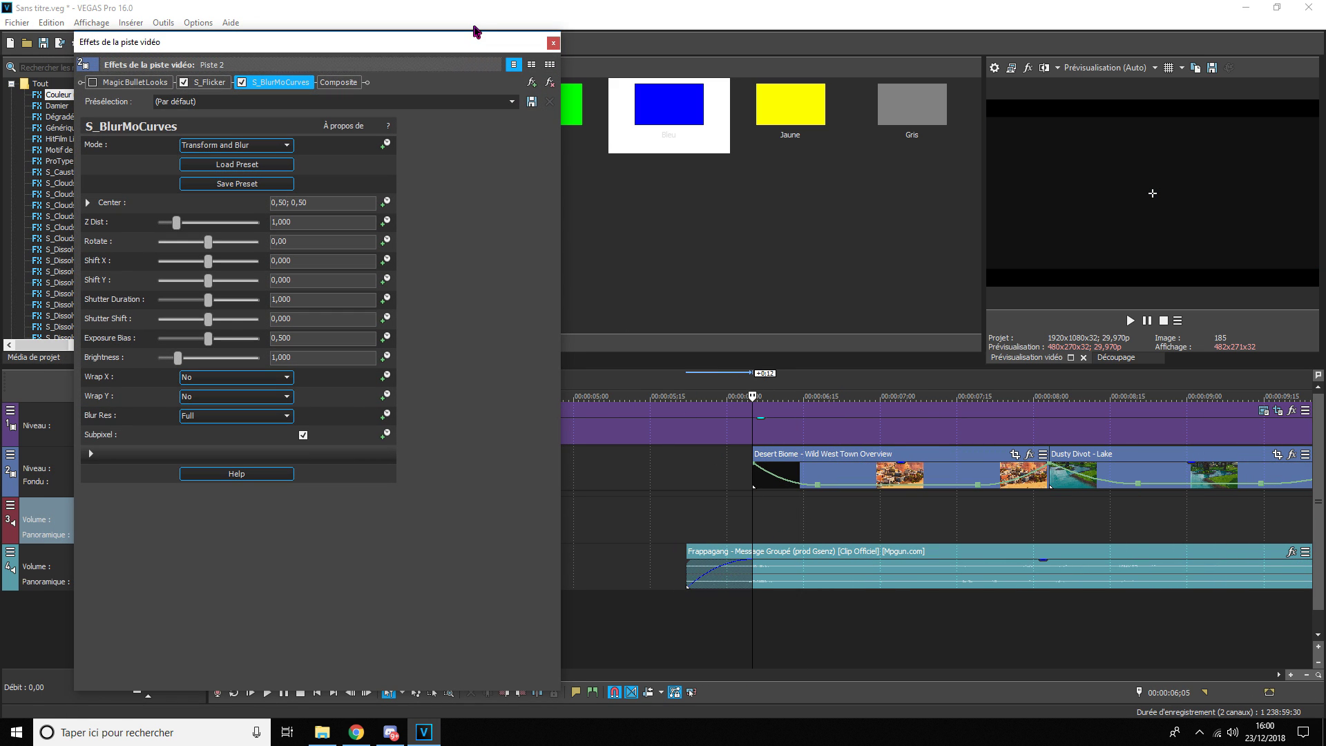
# - Enable S_BlurMoCurves Brightness keyframing with its cursor synced to the timeline, and preview the first frames of the Wild West Town Overview clip
pyautogui.click(384, 357)
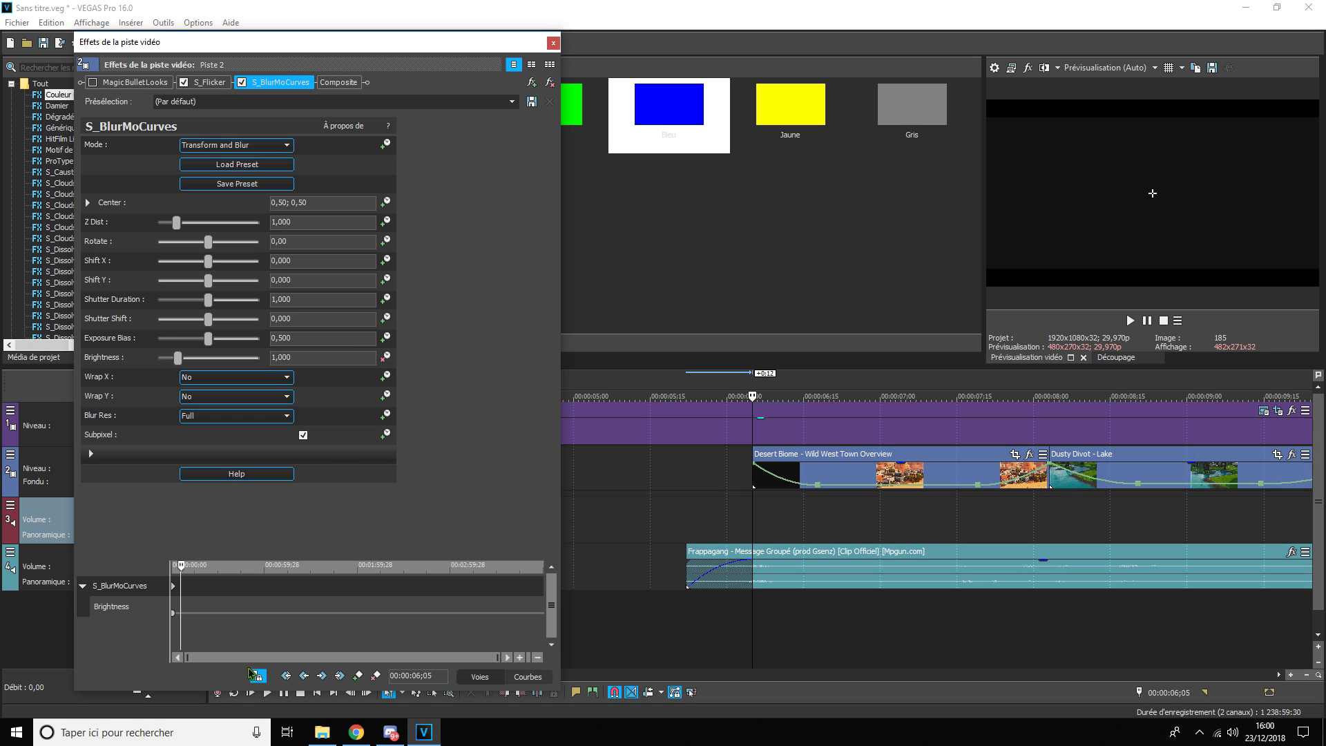
pyautogui.click(258, 676)
pyautogui.click(783, 519)
pyautogui.click(763, 516)
pyautogui.click(819, 513)
pyautogui.click(760, 515)
pyautogui.click(754, 512)
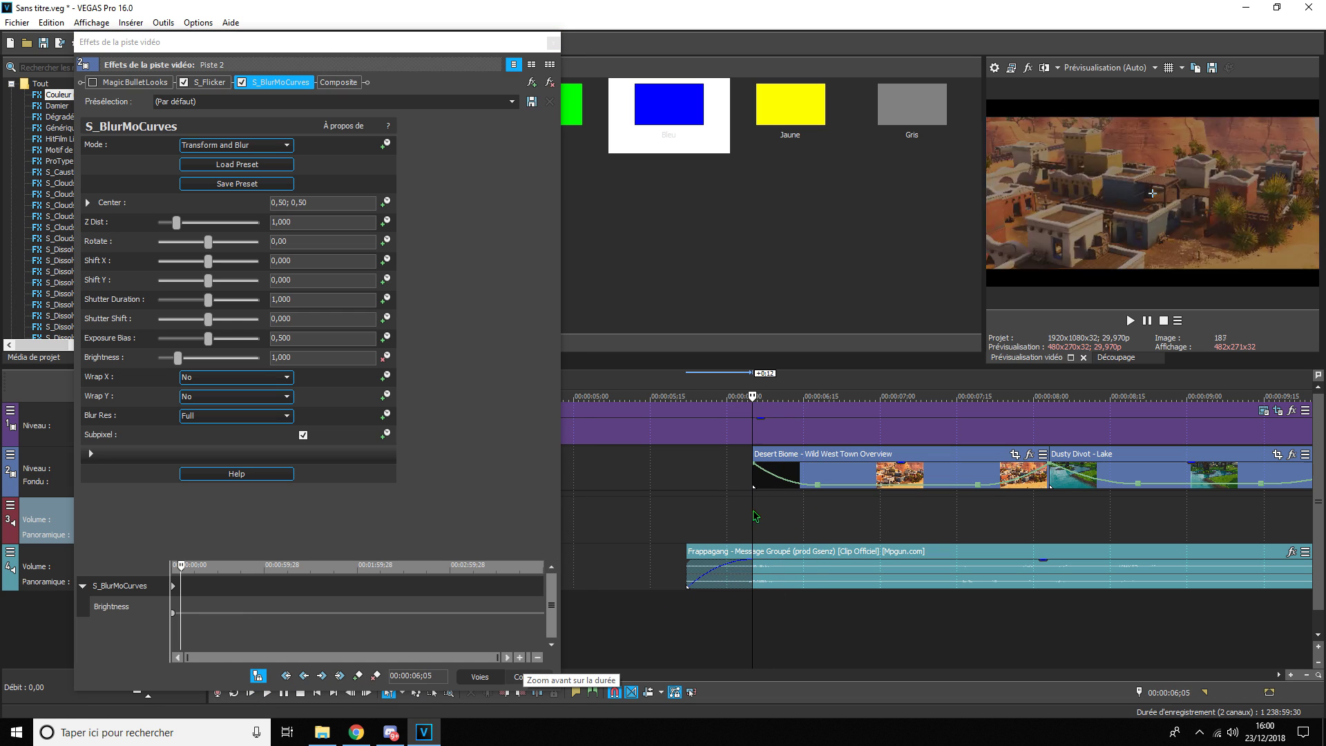
pyautogui.click(1149, 321)
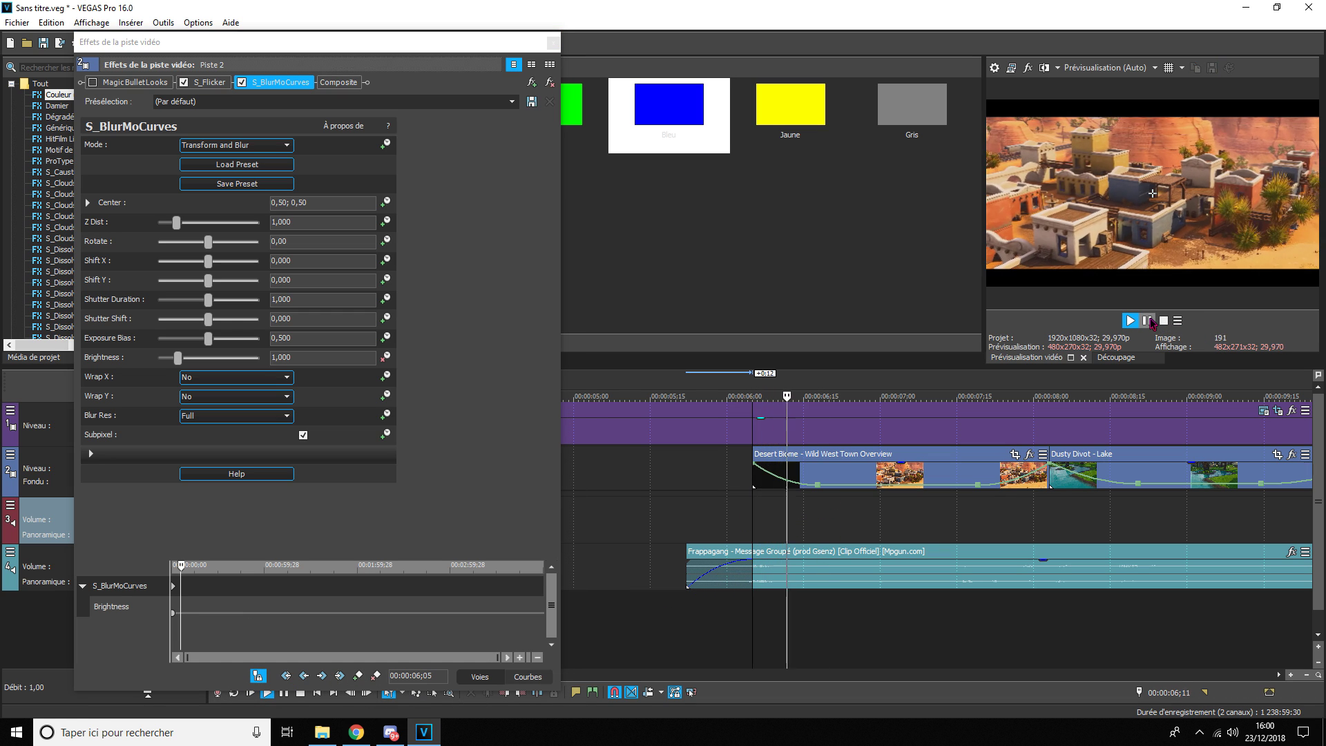
pyautogui.press('space')
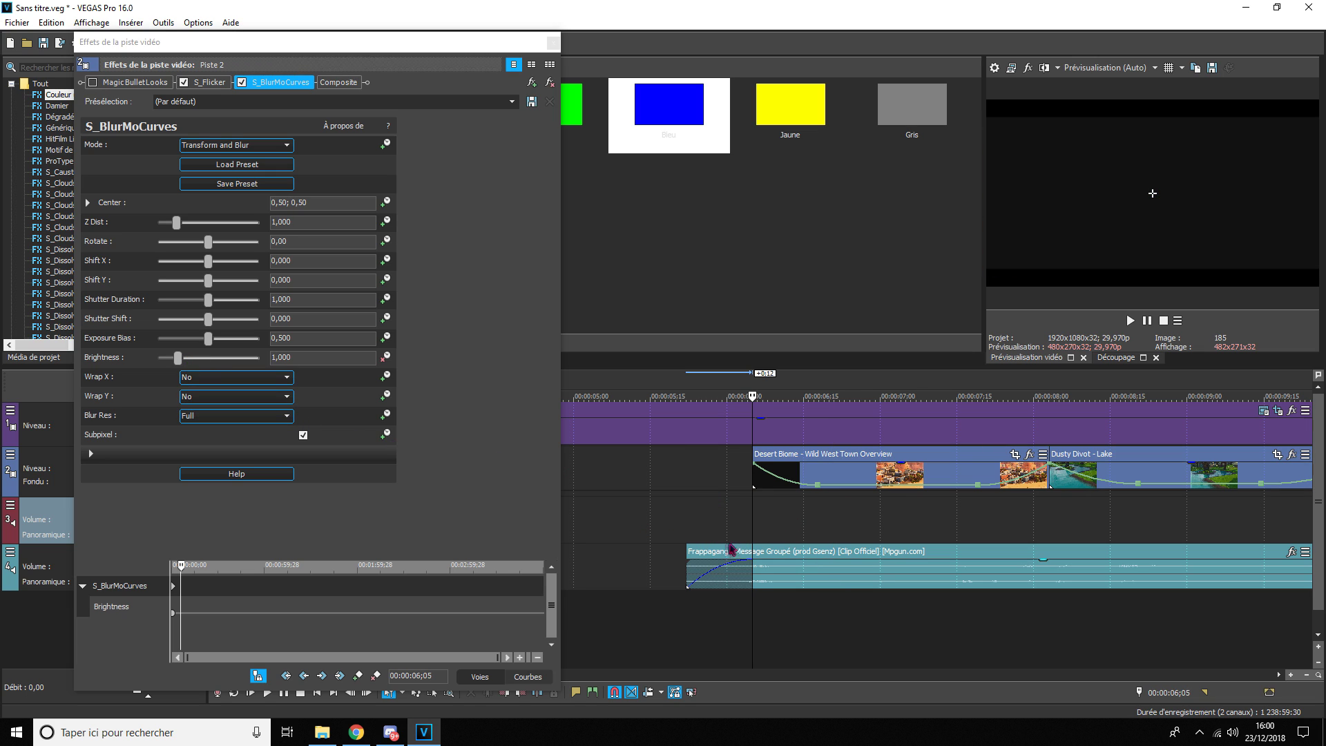
# - Set the S_BlurMoCurves Brightness to 1,600 at 00:00:06;06, just after the start of the Wild West Town Overview clip
pyautogui.click(757, 517)
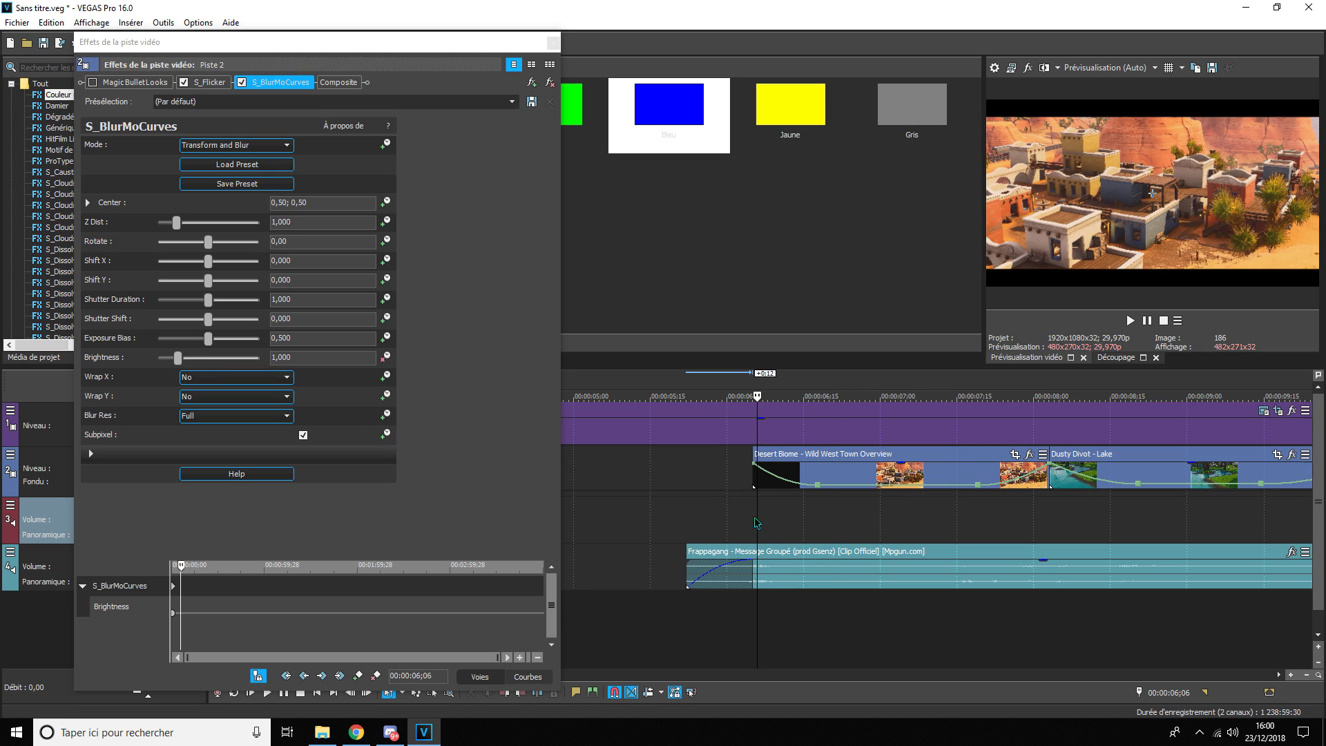
pyautogui.click(183, 366)
pyautogui.moveTo(181, 363); pyautogui.dragTo(195, 373)
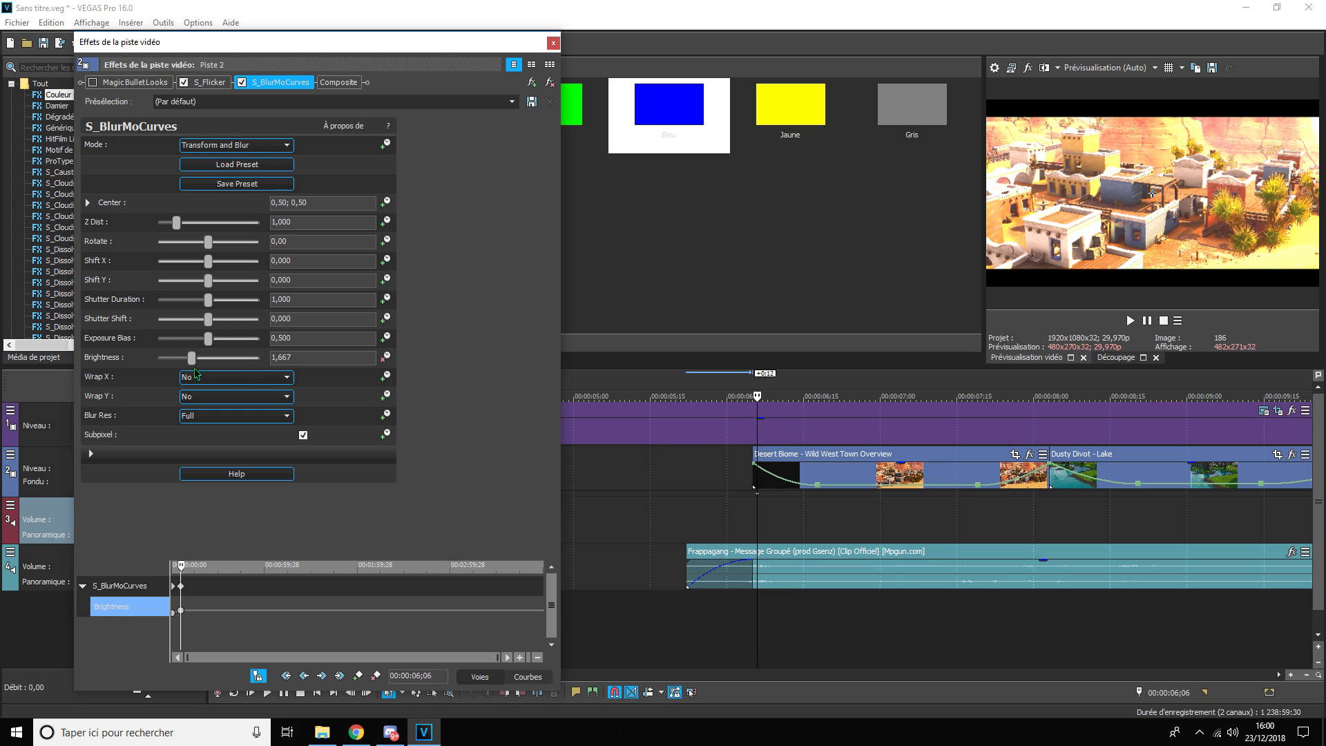
pyautogui.click(311, 360)
pyautogui.press('BackSpace')
pyautogui.press('BackSpace')
pyautogui.press('Return')
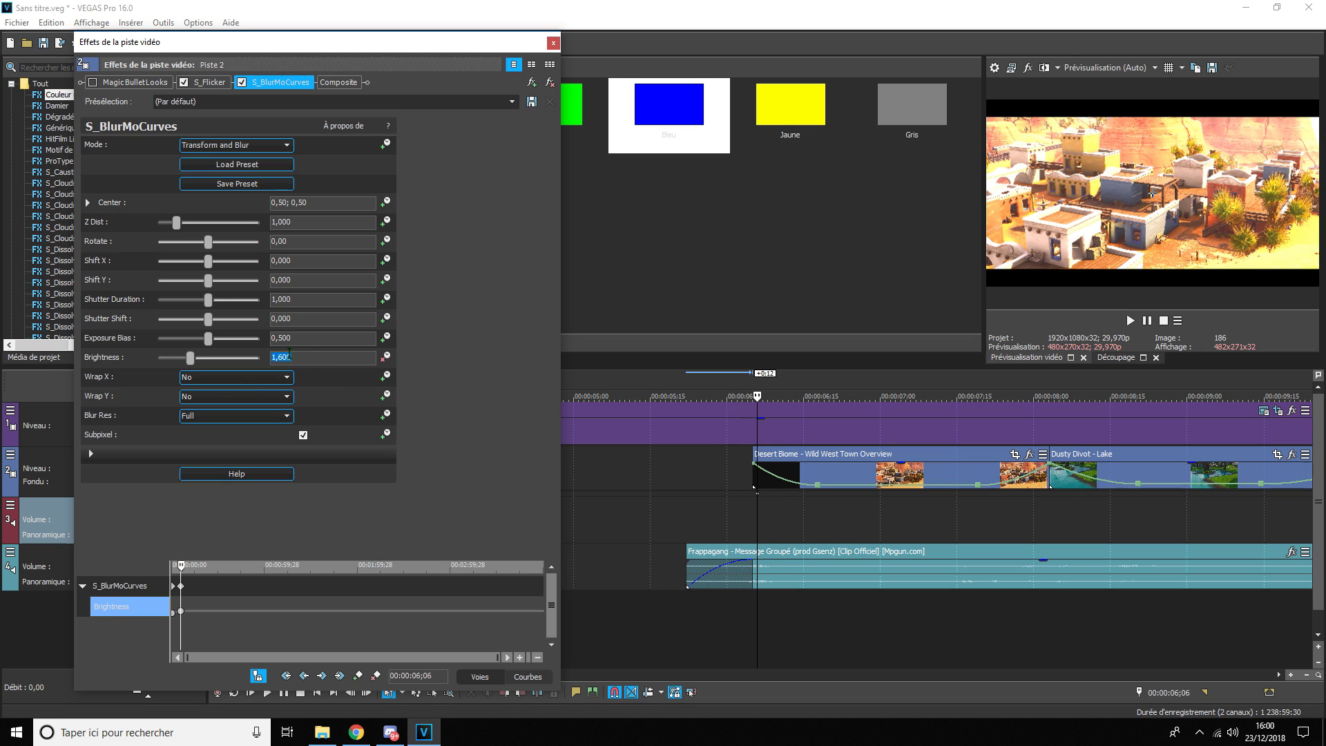
# - Play on to 00:00:06;23 and set the S_BlurMoCurves Brightness to 1,000 there
pyautogui.scroll(1, 819, 530)
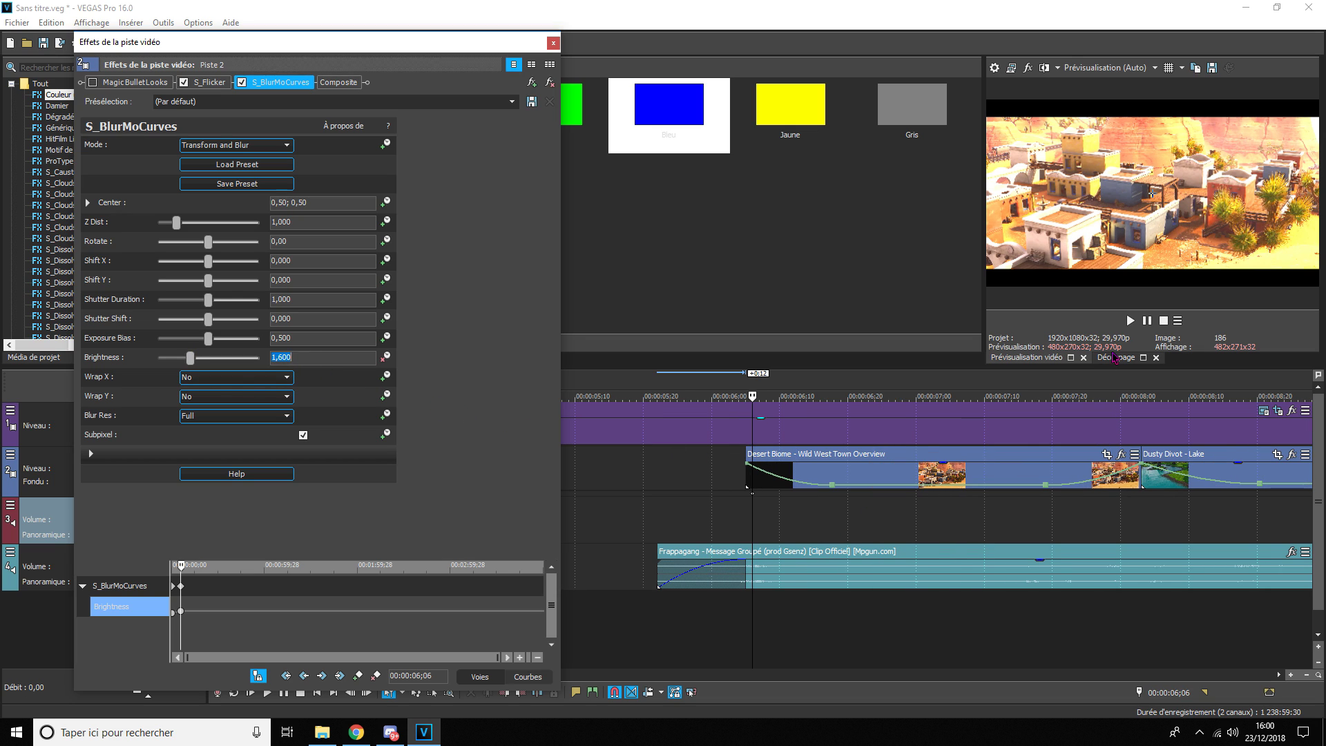
pyautogui.click(1146, 321)
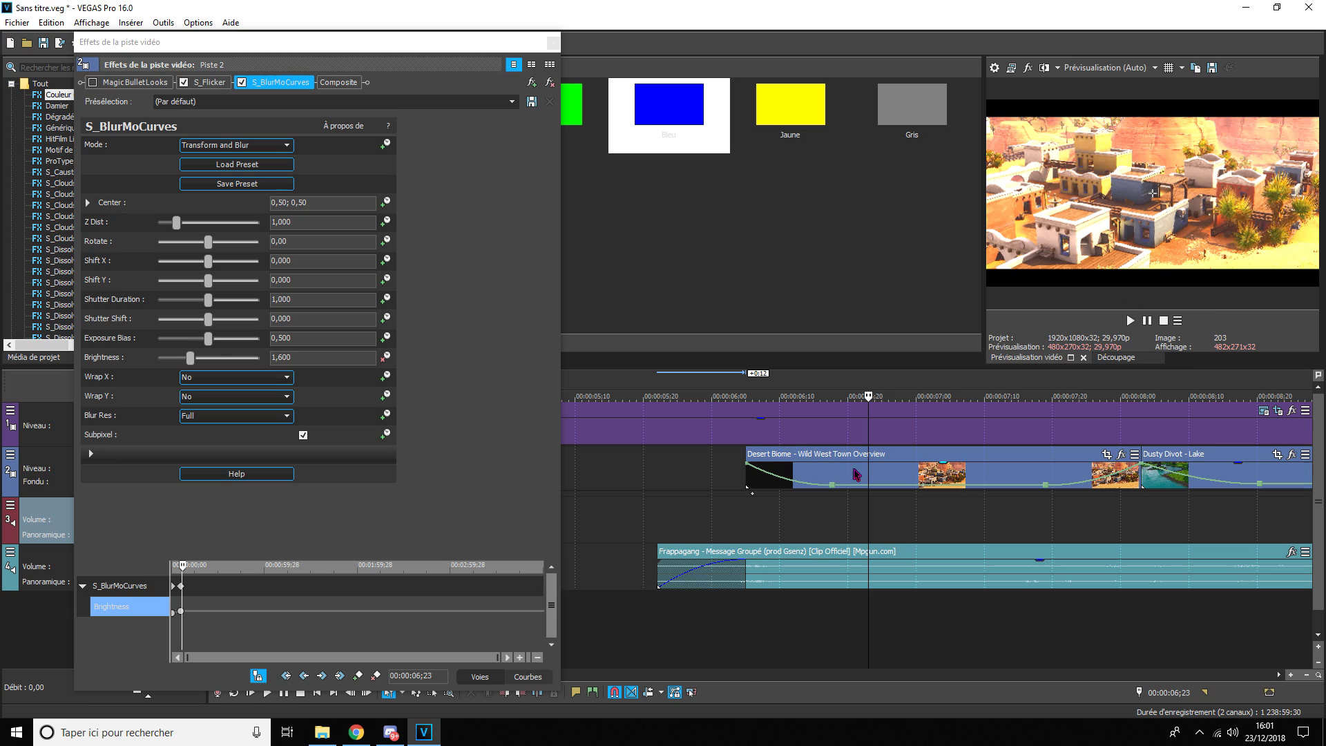
pyautogui.doubleClick(297, 358)
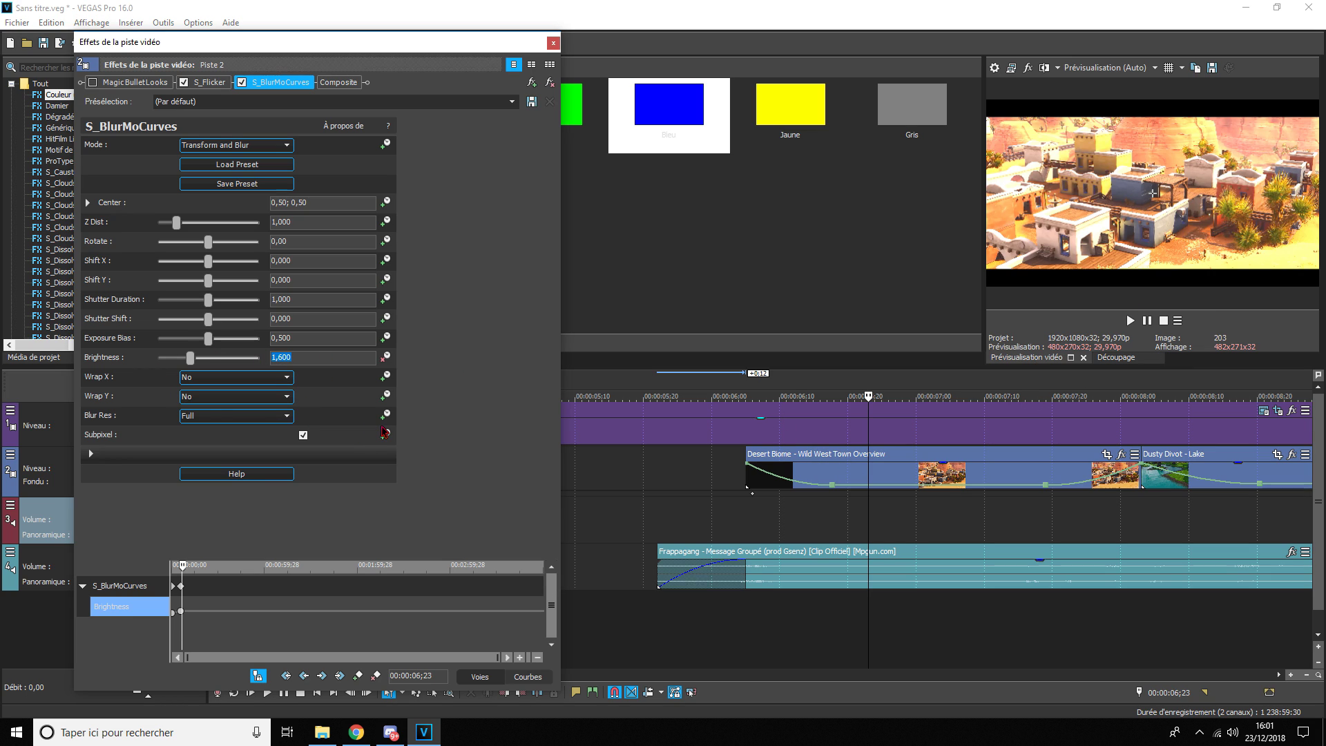
pyautogui.write('0')
pyautogui.press('Return')
pyautogui.scroll(5, 342, 625)
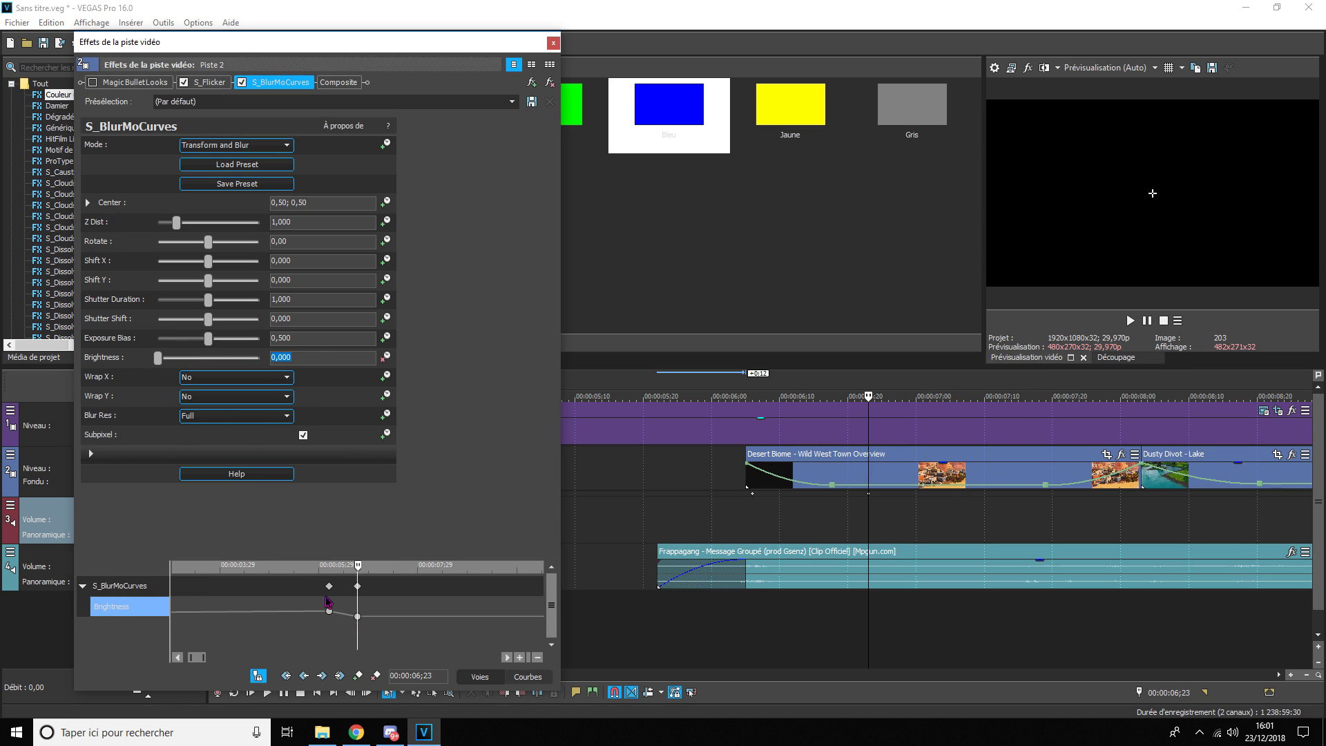
pyautogui.write('1')
pyautogui.press('Return')
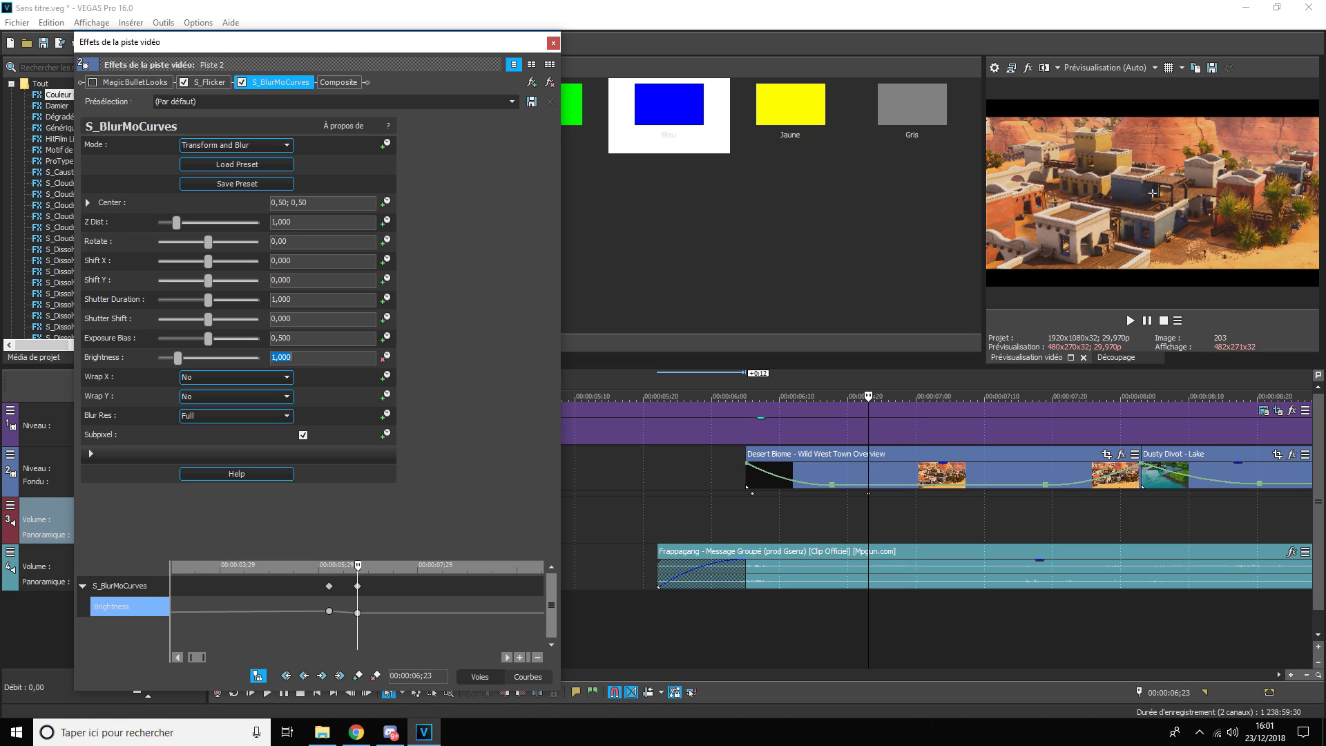
# - Play the start and end of the Wild West Town Overview clip to check the brightness flash and find the next transition
pyautogui.moveTo(366, 566); pyautogui.dragTo(421, 569)
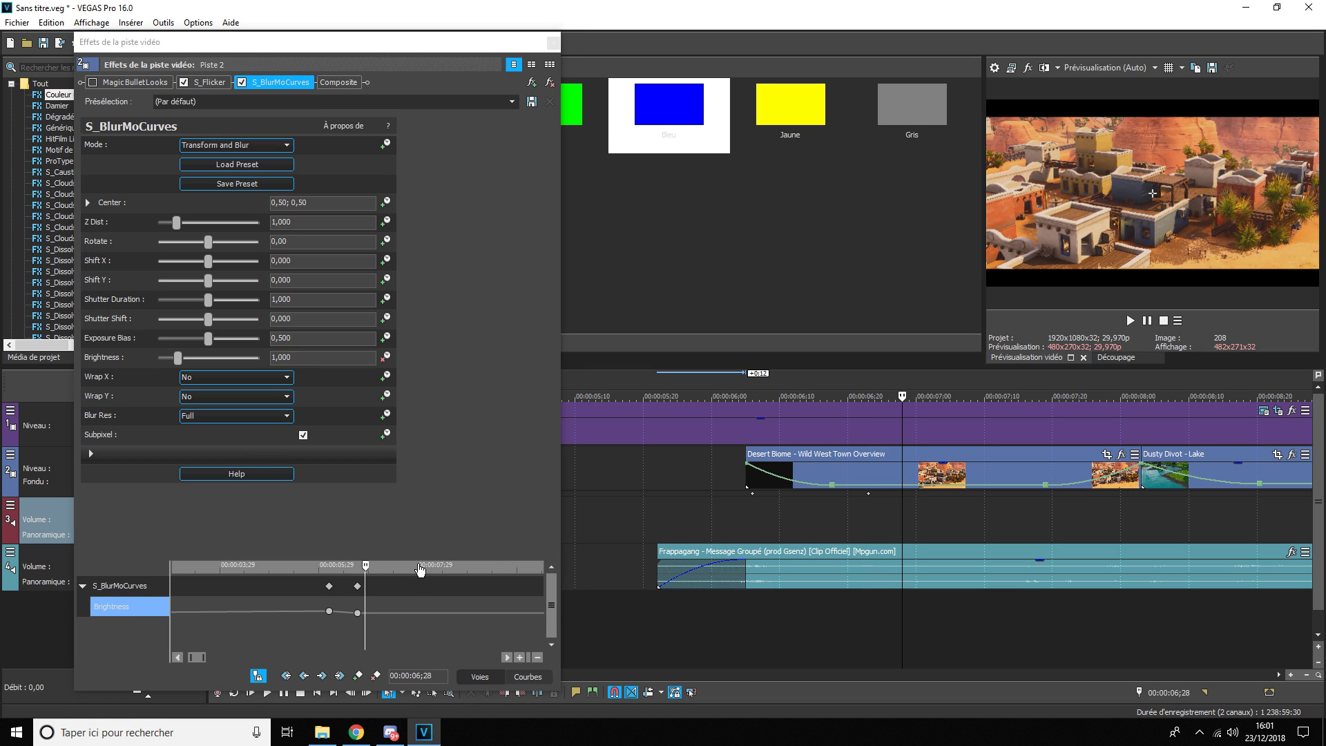
pyautogui.click(743, 525)
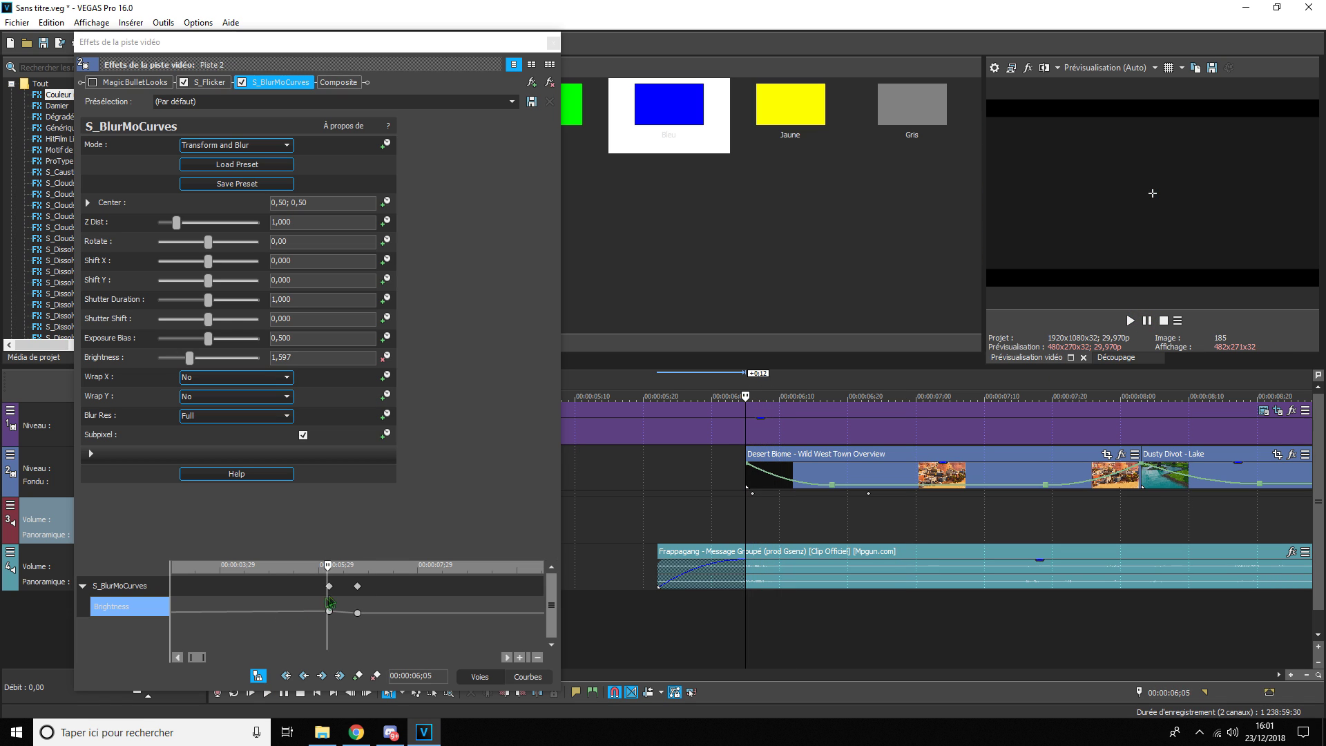
pyautogui.scroll(-1, 1289, 453)
pyautogui.click(1132, 321)
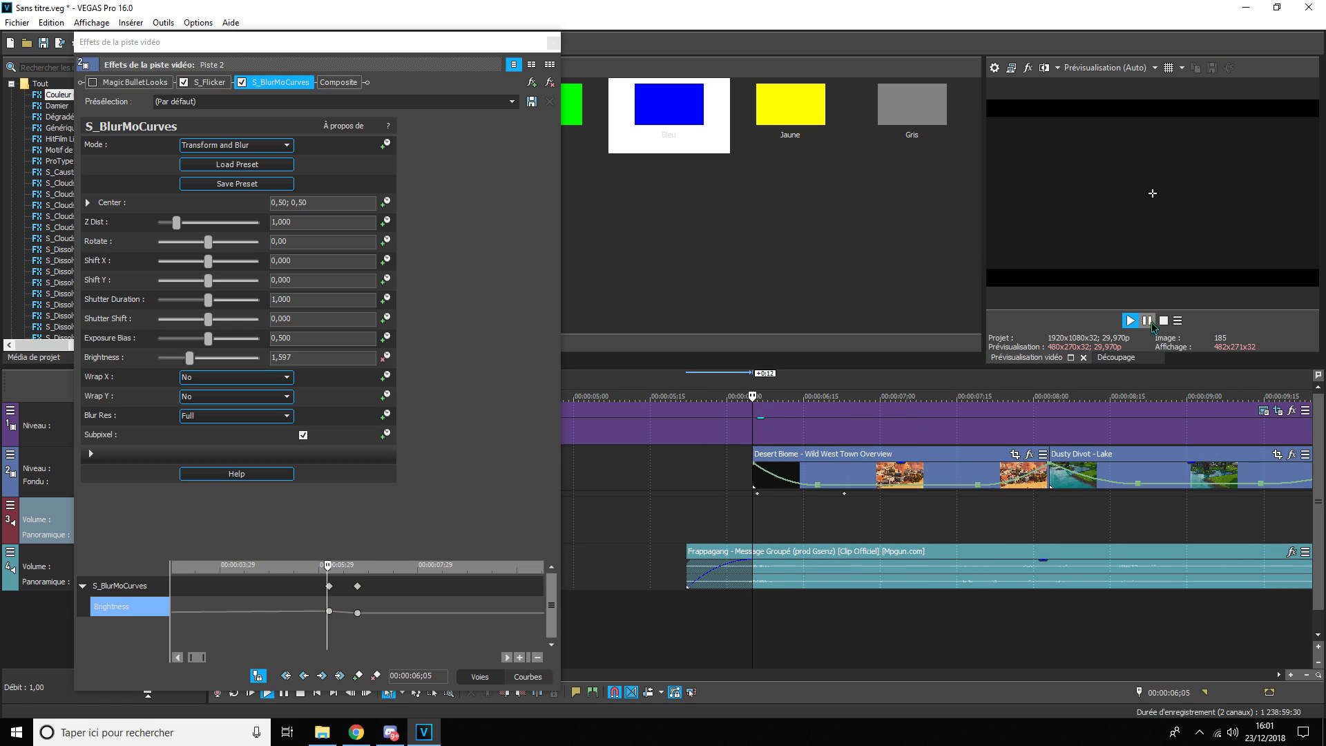
pyautogui.click(1148, 321)
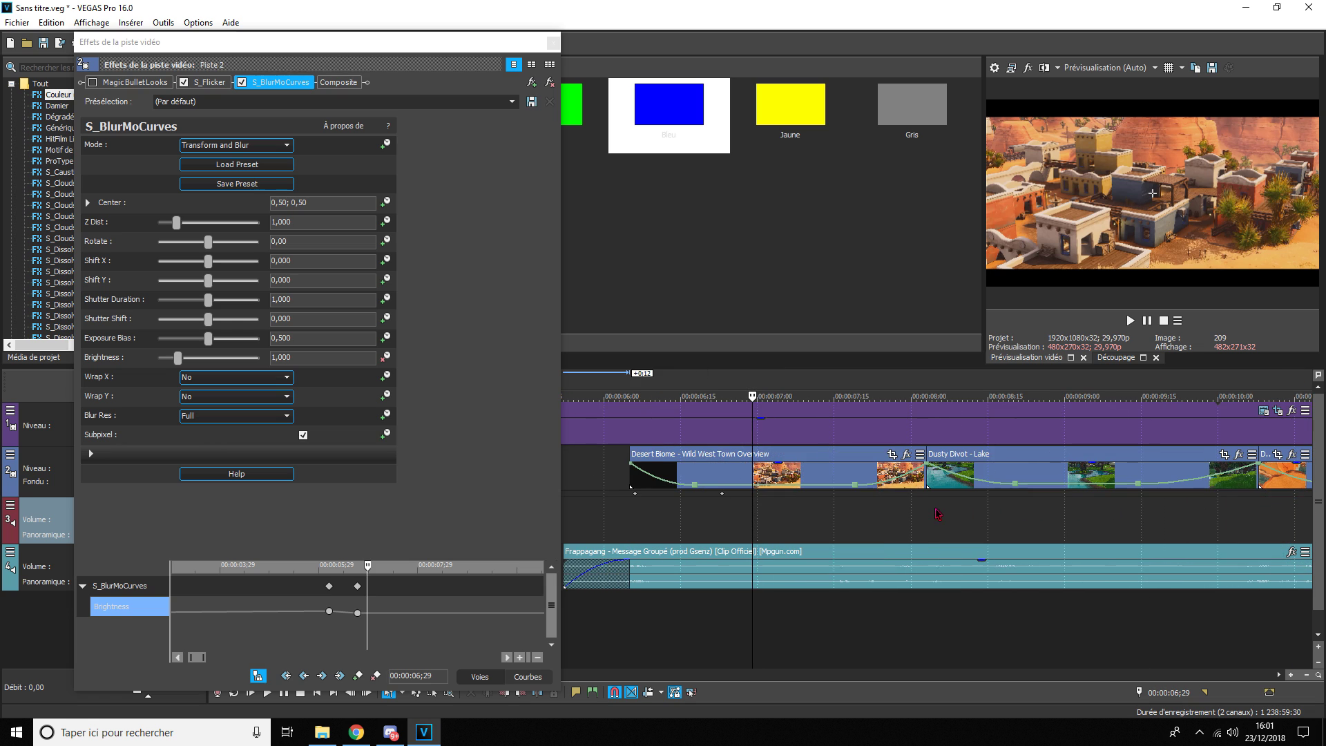
pyautogui.click(888, 512)
pyautogui.click(1131, 321)
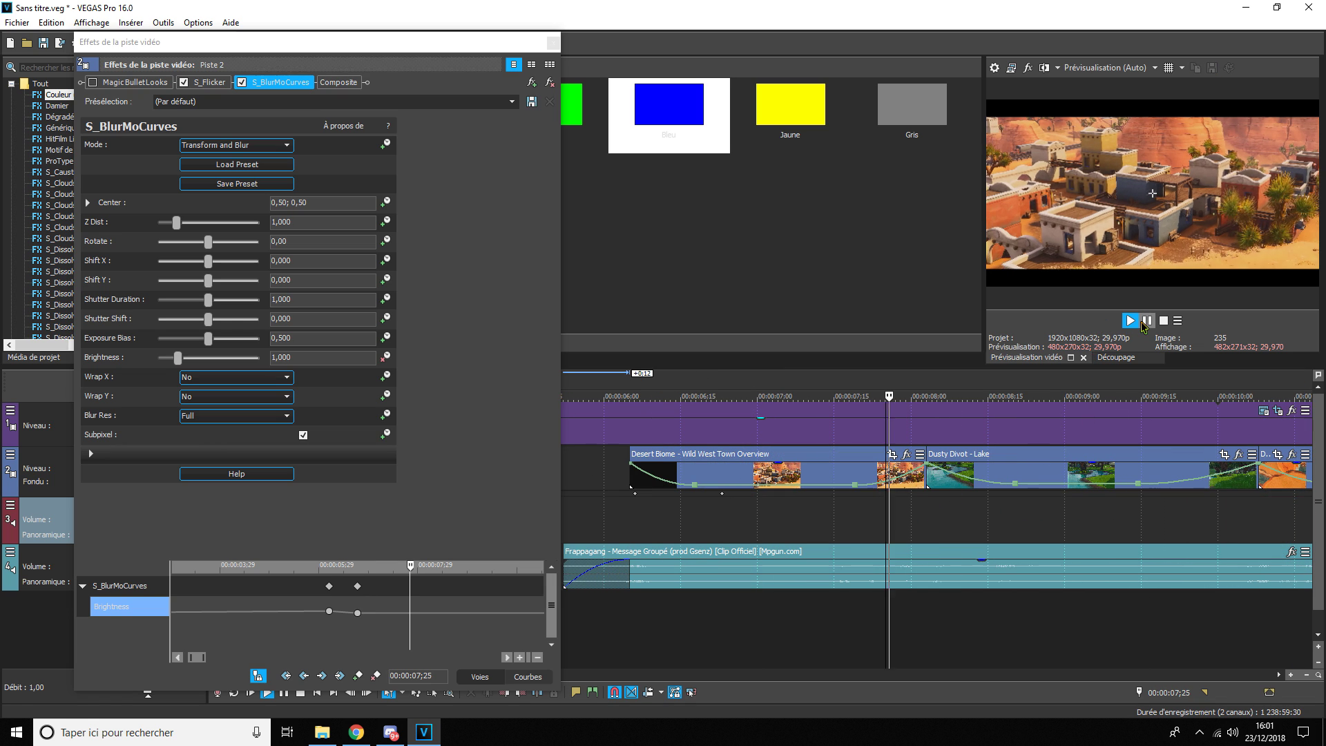
pyautogui.click(1147, 321)
pyautogui.click(899, 519)
pyautogui.scroll(2, 899, 520)
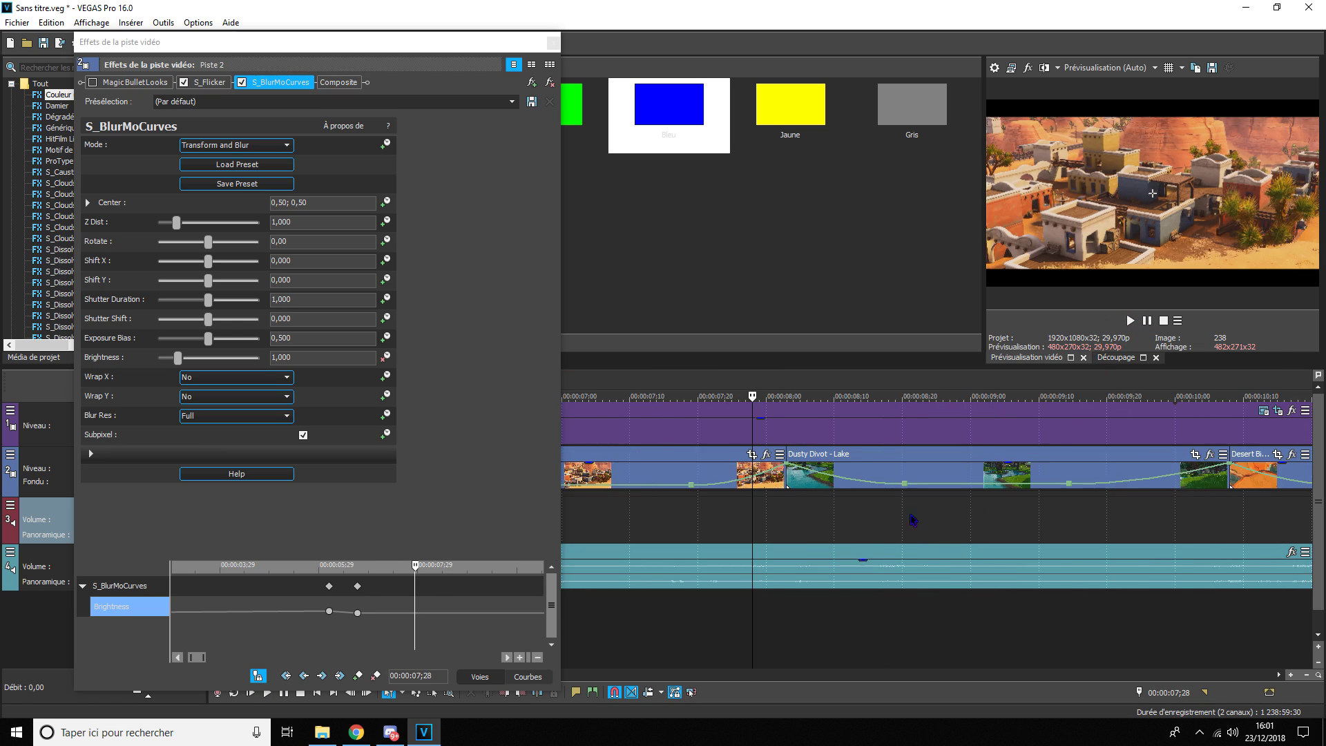
# - Add a Brightness keyframe at 00:00:07;26 holding 1,000, and set Brightness to 1,600 at 00:00:08;03 near the start of Dusty Divot - Lake
pyautogui.click(731, 511)
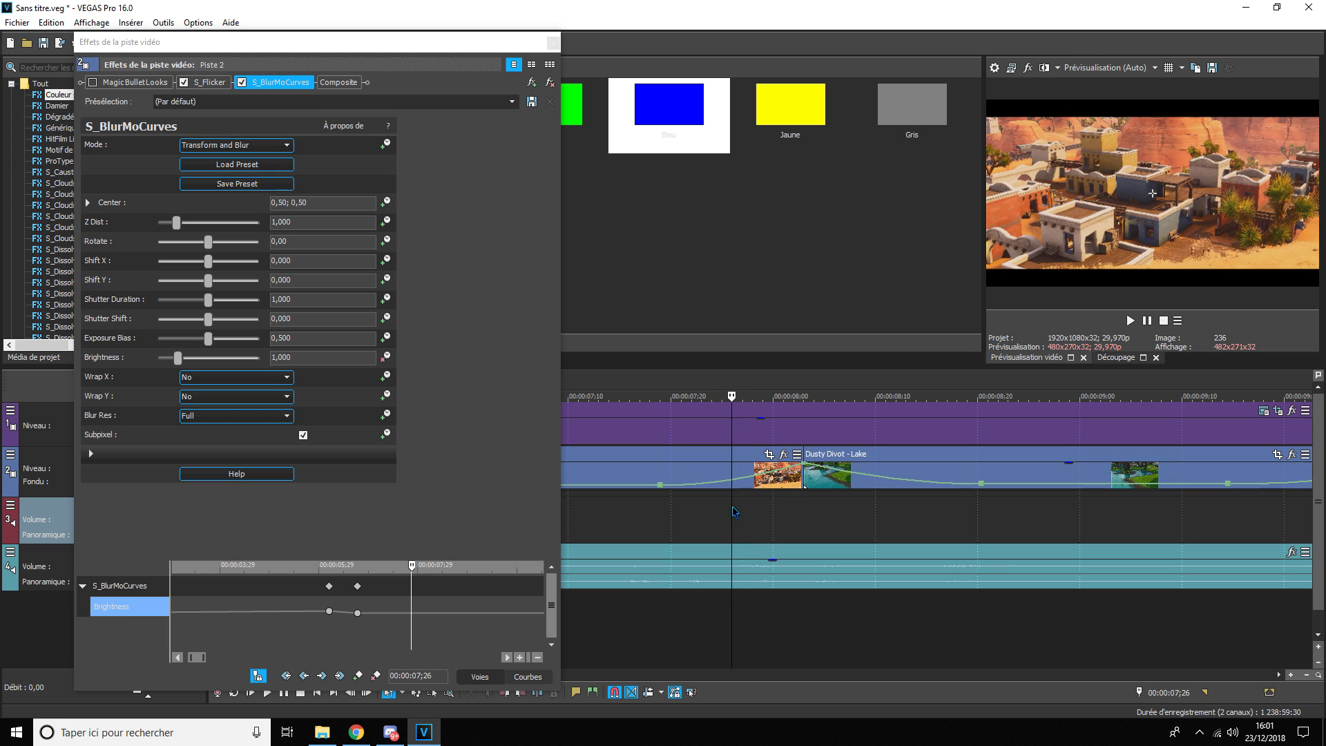
pyautogui.click(358, 676)
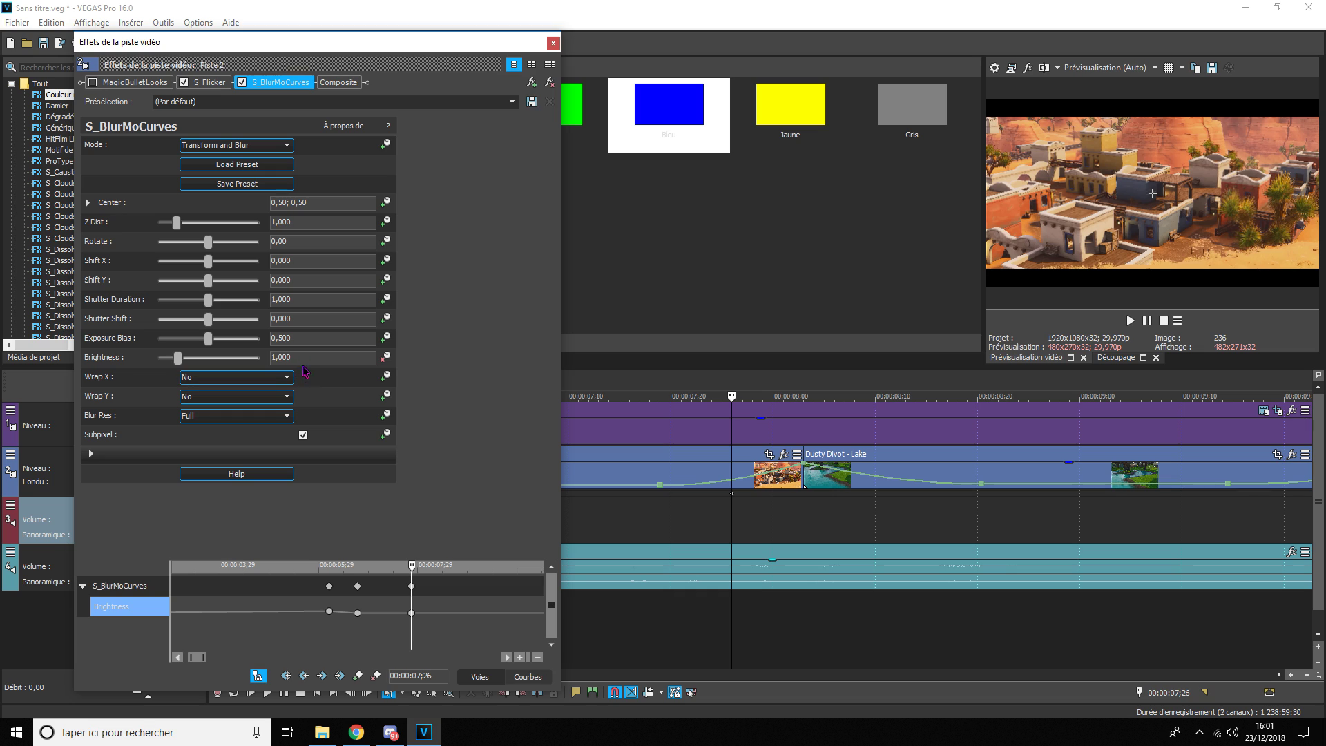
pyautogui.click(803, 514)
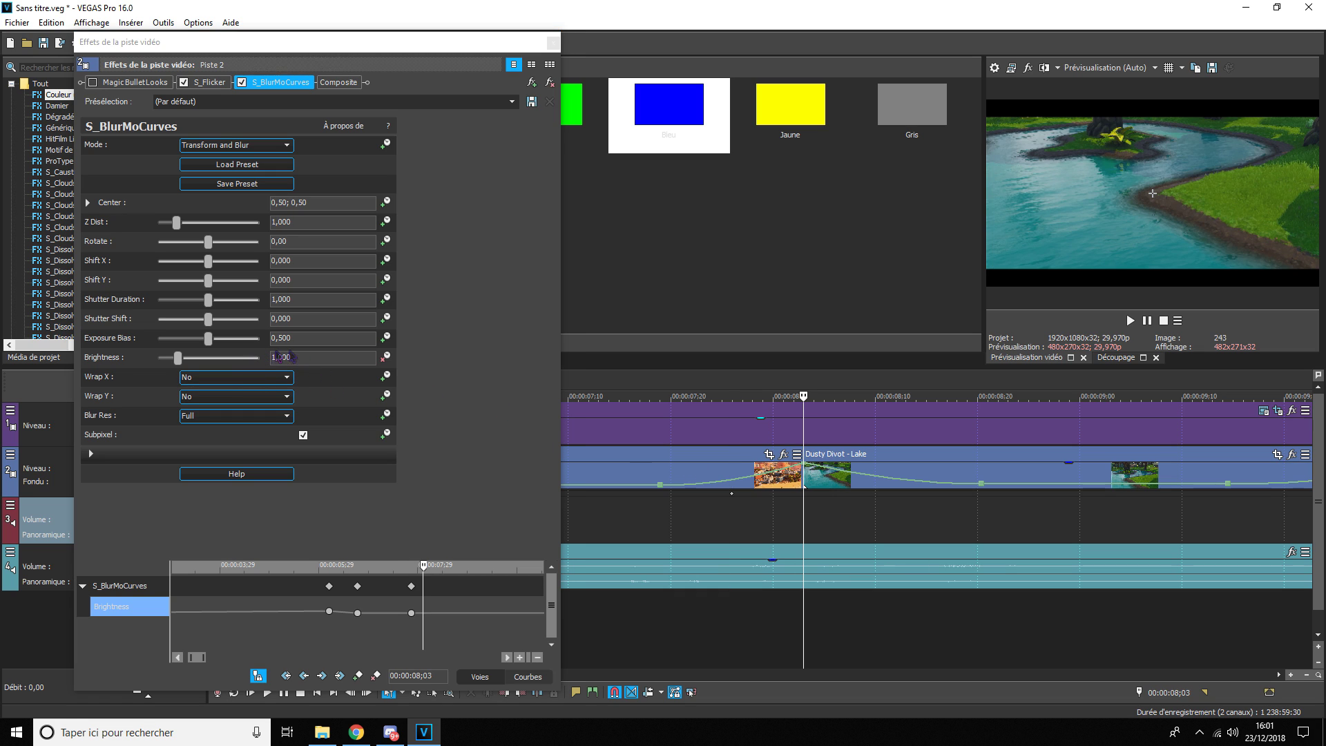
pyautogui.press('Return')
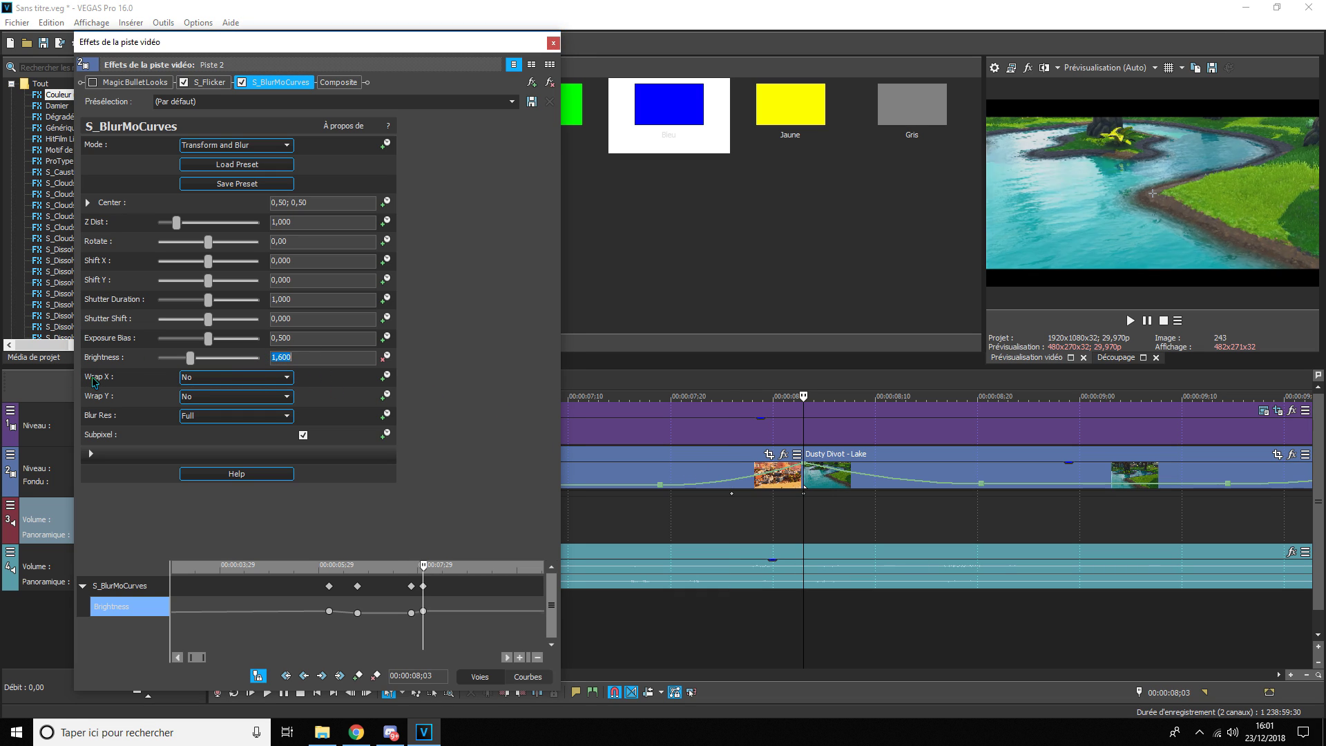
# - Play on into the Dusty Divot - Lake clip to 00:00:08;22 and set the S_BlurMoCurves Brightness to 1,000 there
pyautogui.scroll(-2, 905, 477)
pyautogui.click(1145, 322)
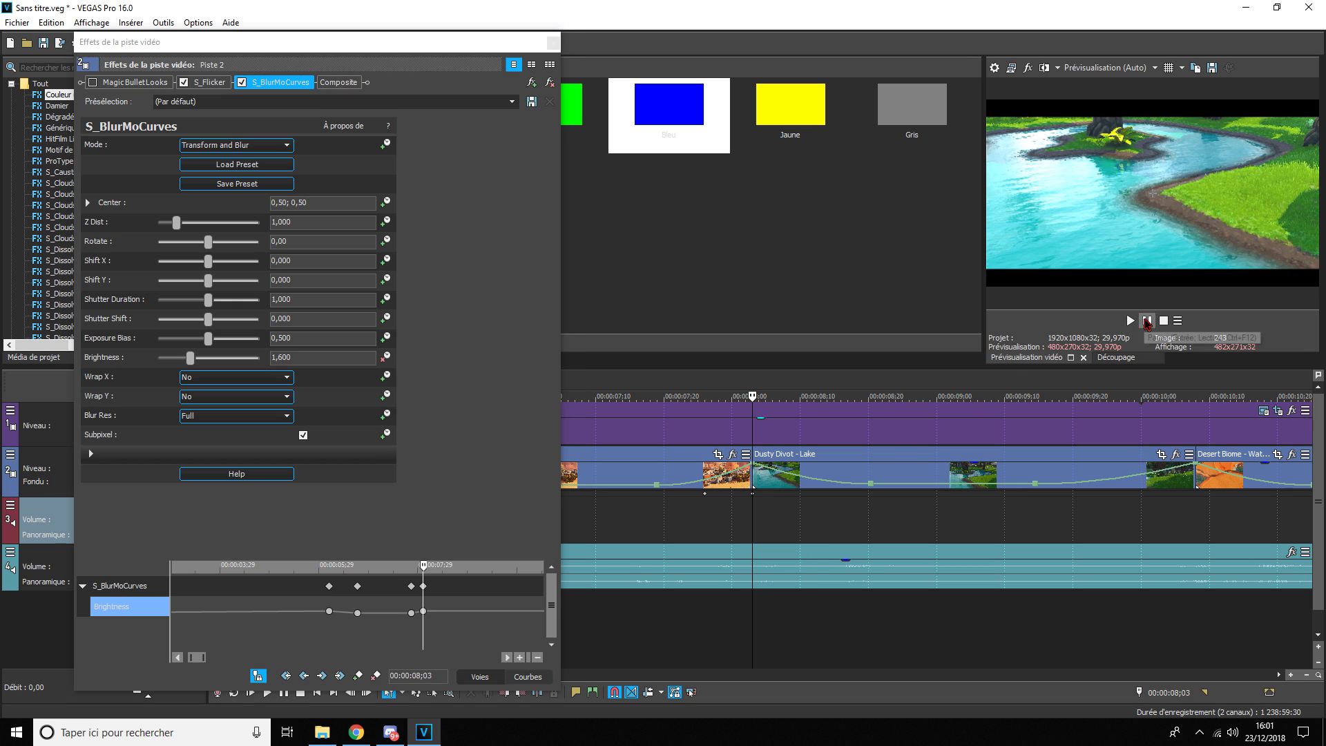
pyautogui.moveTo(308, 359); pyautogui.dragTo(76, 387)
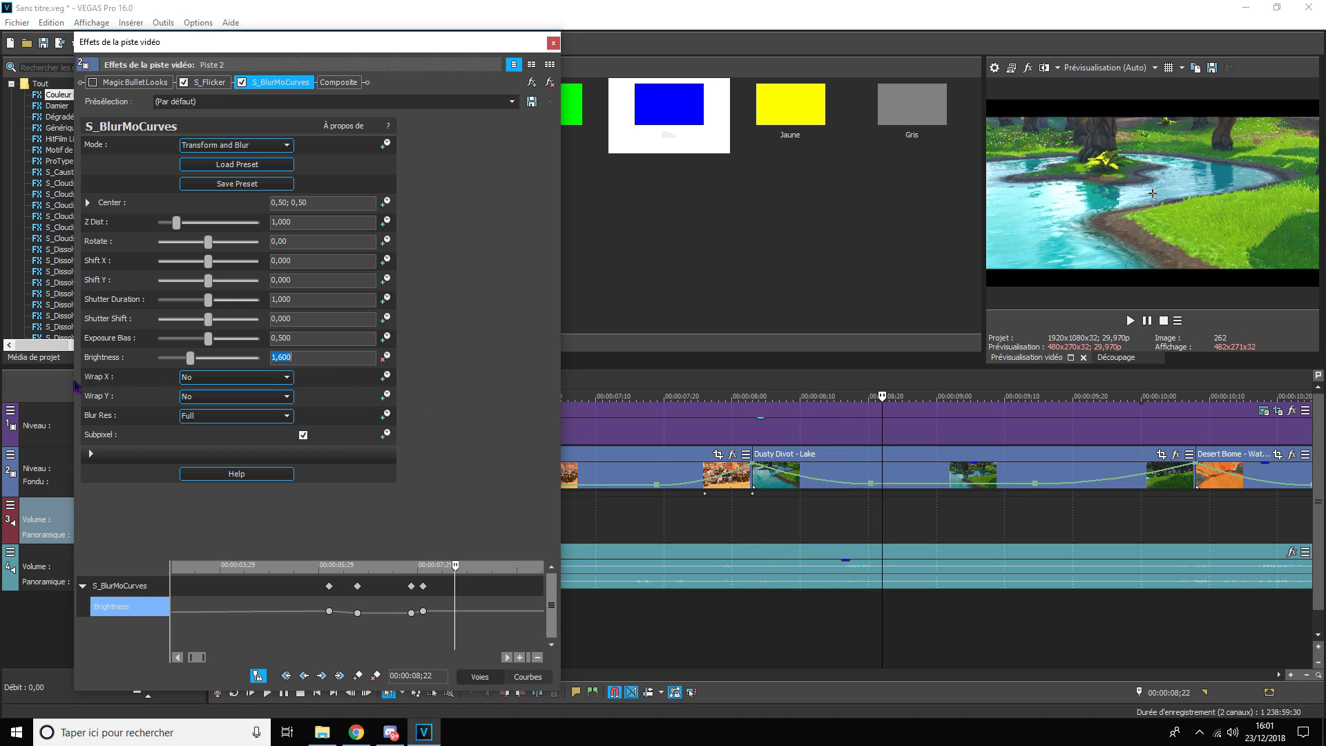
pyautogui.press('Return')
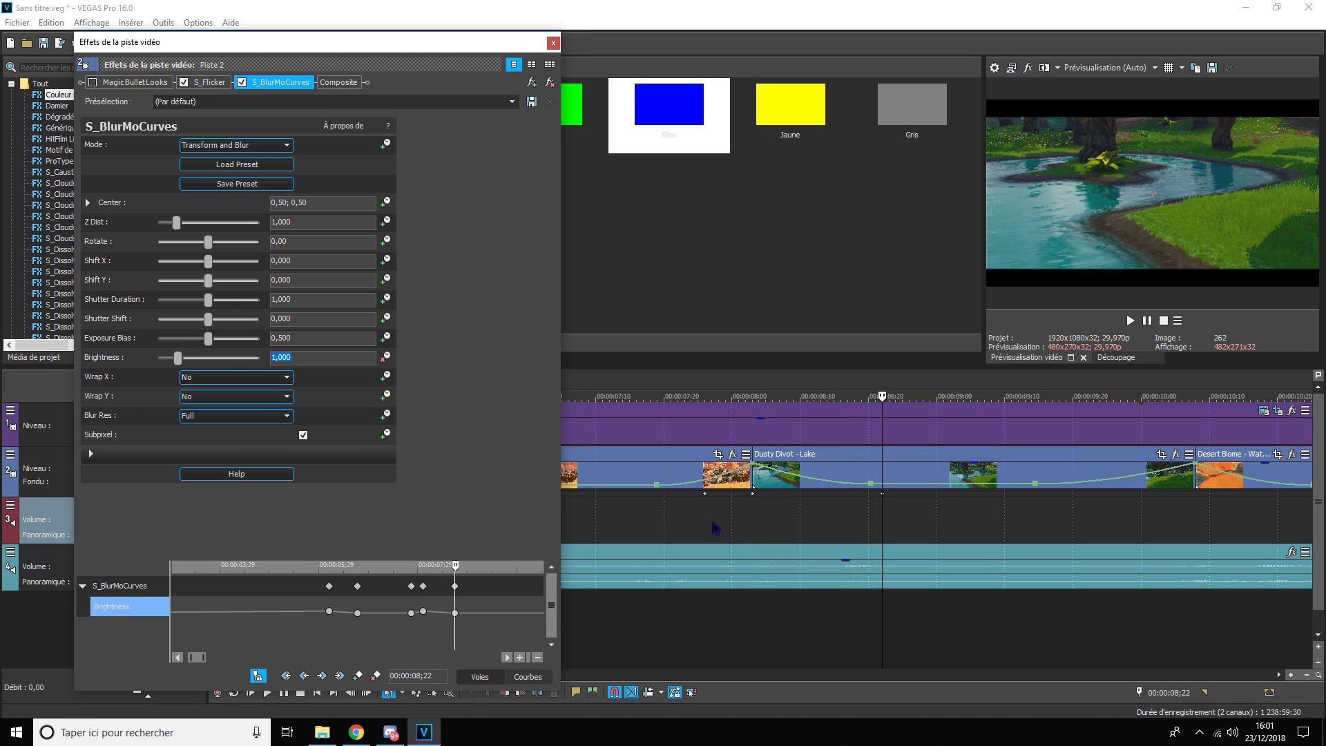
# - Add a Brightness keyframe at 00:00:09;28 holding 1,000, and set Brightness to 1,600 at 00:00:10;08, the start of Desert Biome - Waterfall
pyautogui.click(1146, 322)
pyautogui.click(1147, 321)
pyautogui.click(1127, 517)
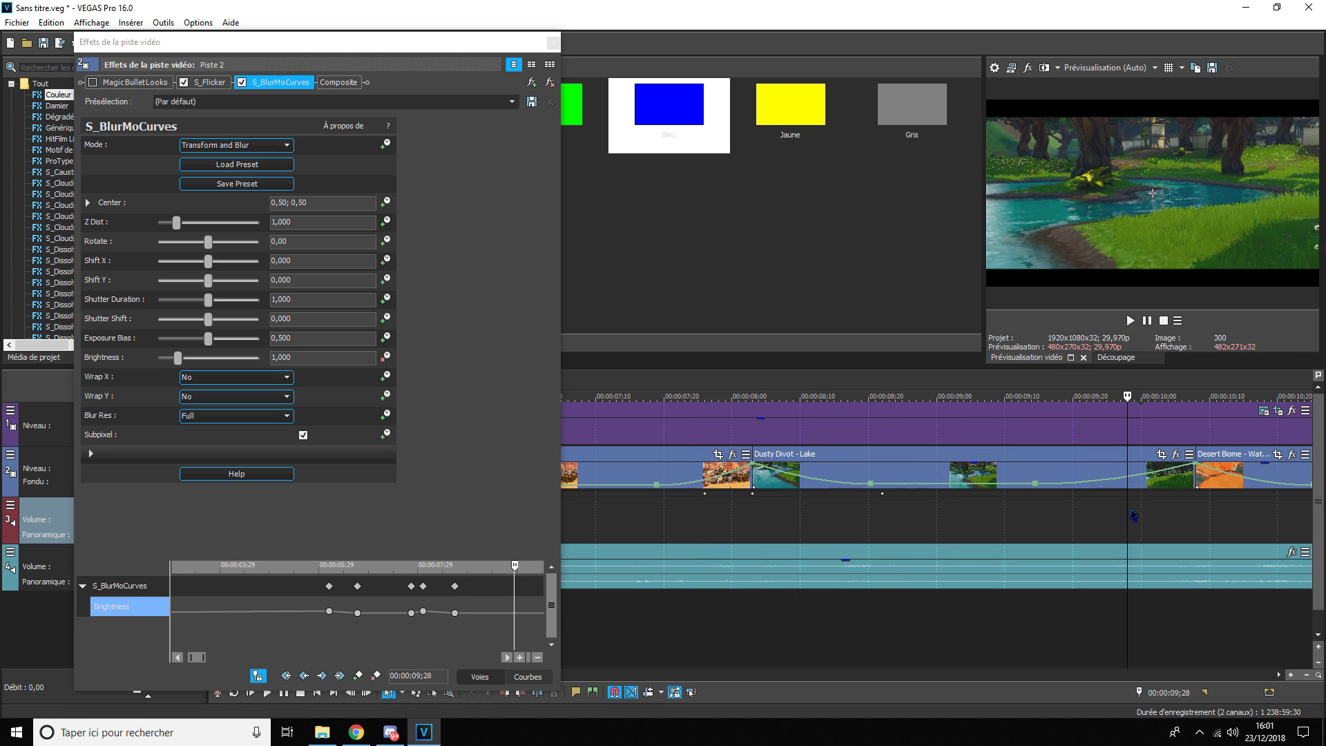
pyautogui.click(359, 678)
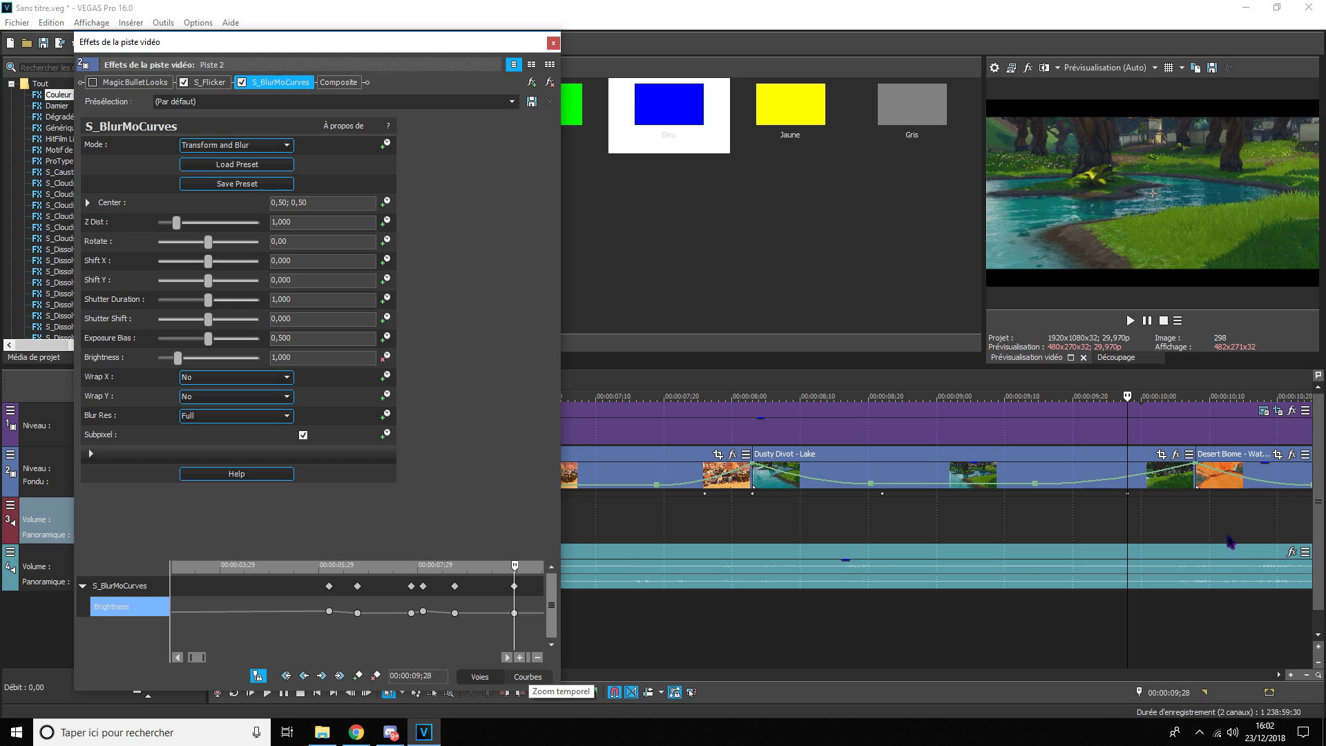
pyautogui.click(1193, 505)
pyautogui.moveTo(304, 359); pyautogui.dragTo(148, 365)
pyautogui.write('1,6')
pyautogui.press('Return')
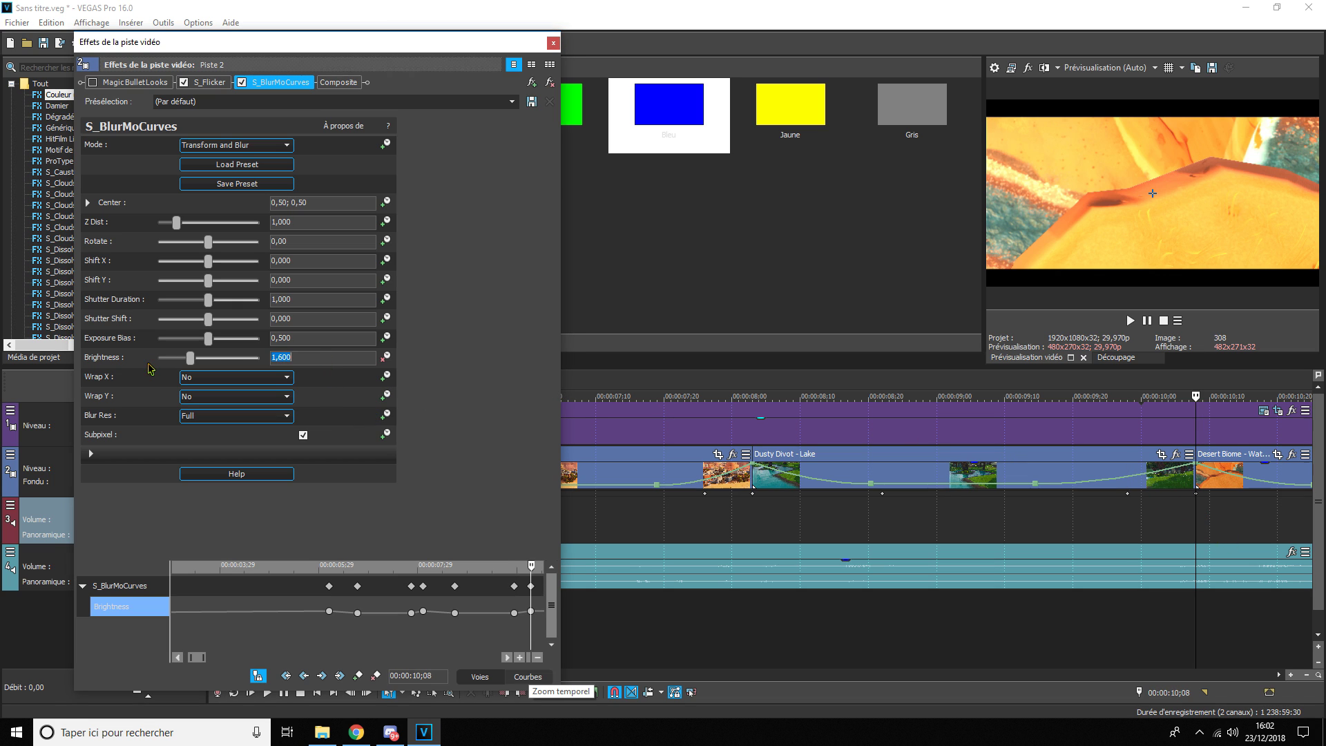
# - Play on into Desert Biome - Waterfall to 00:00:10;25 and set the Brightness to 1,000 there
pyautogui.scroll(-1, 1071, 506)
pyautogui.click(1130, 321)
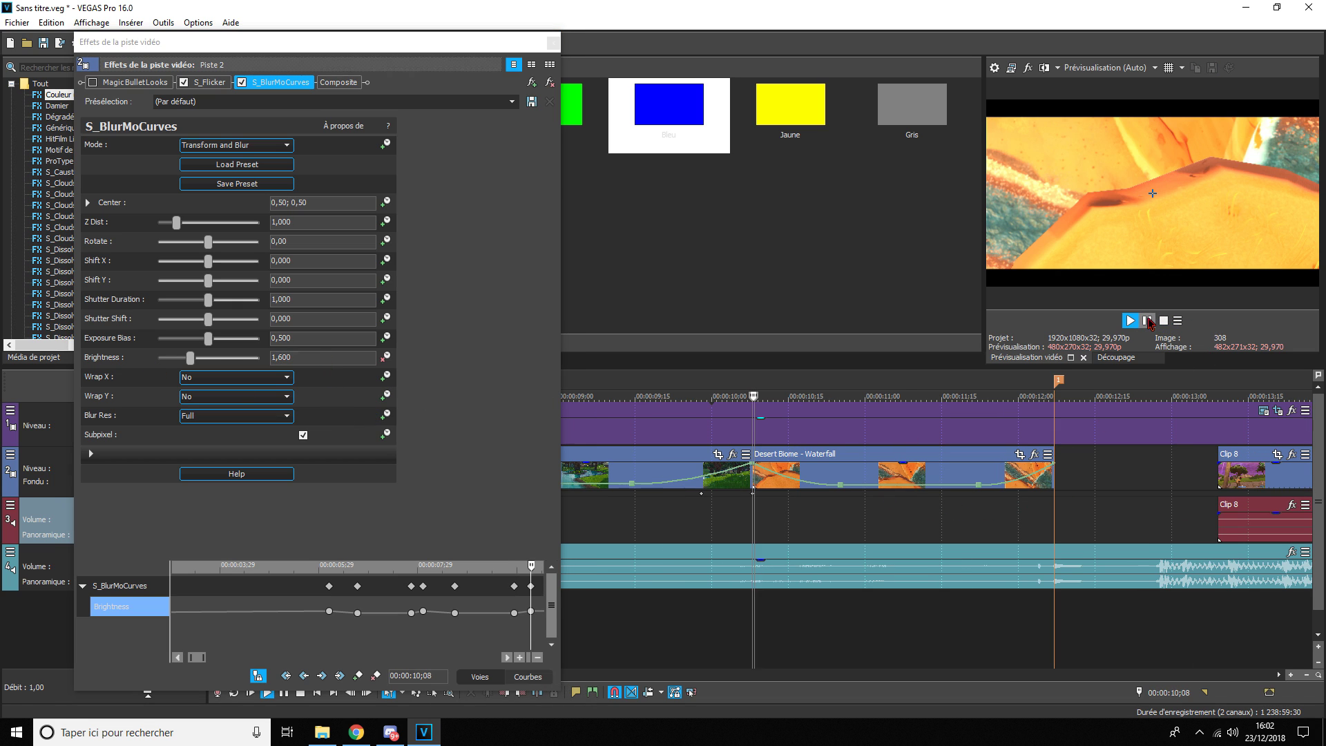
pyautogui.click(334, 353)
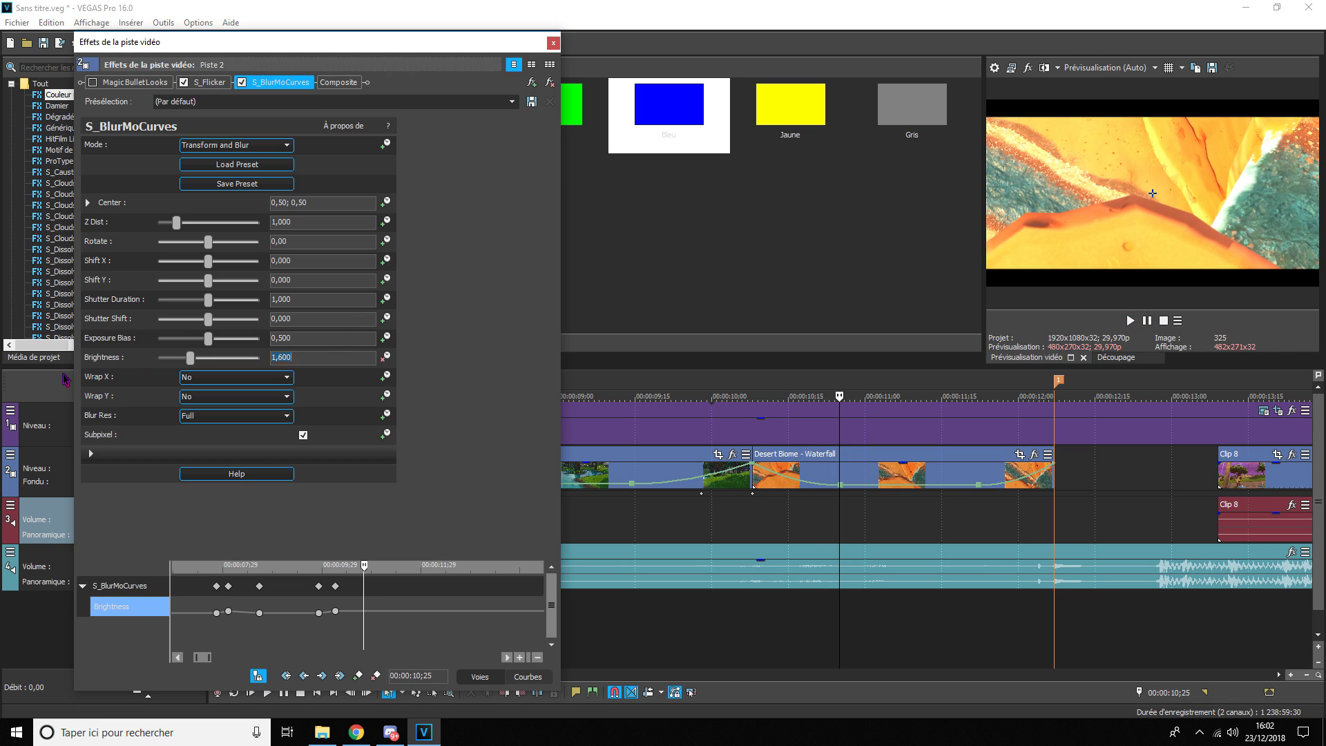
pyautogui.write('1')
pyautogui.press('Return')
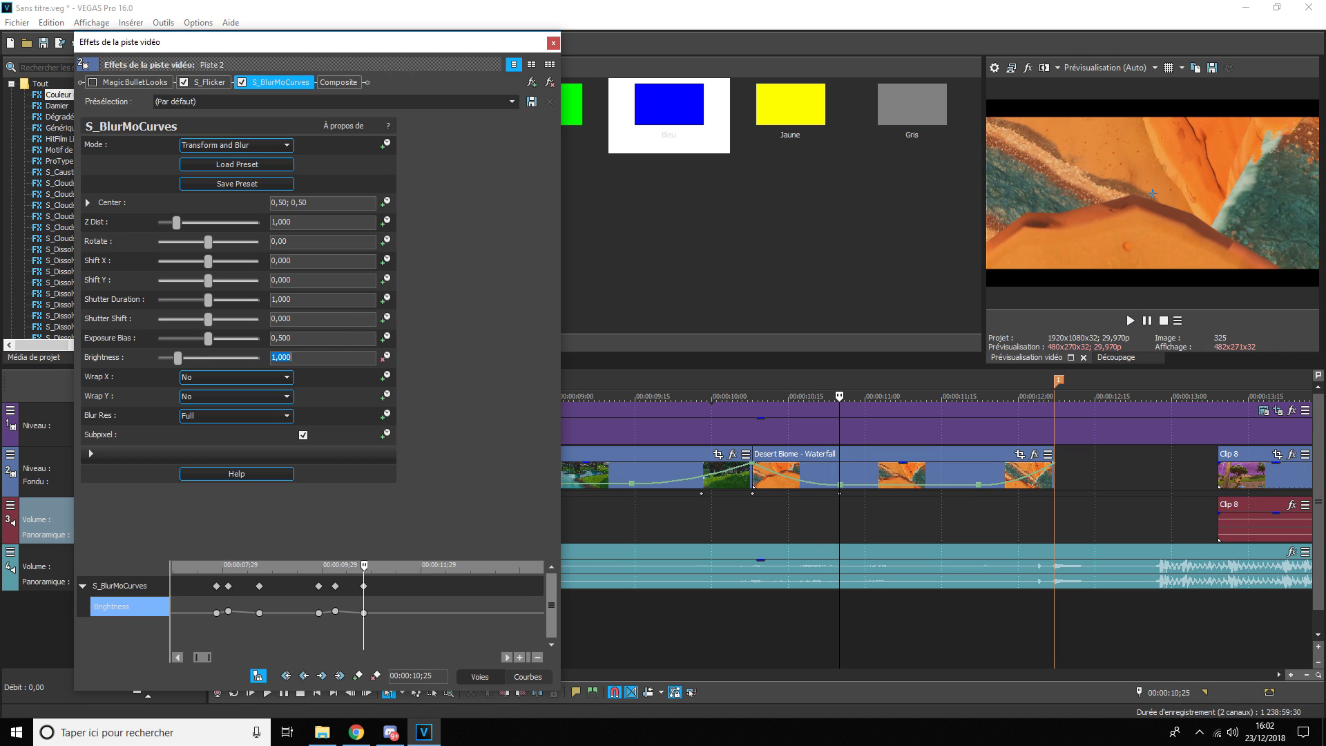
# - Add a Brightness keyframe at 00:00:11;25 holding 1,000, and set Brightness to 1,600 at 00:00:12;07, the end of Desert Biome - Waterfall
pyautogui.click(1130, 321)
pyautogui.click(1146, 320)
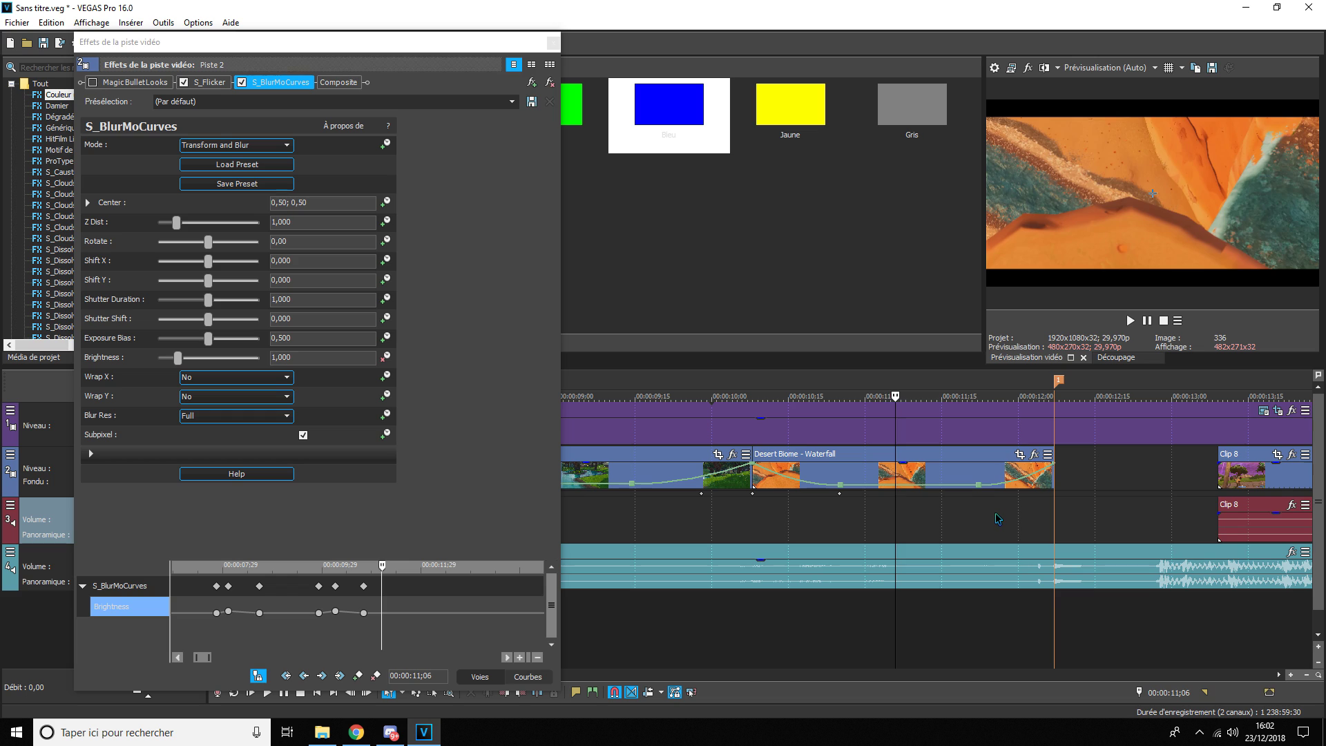
pyautogui.click(994, 515)
pyautogui.click(357, 676)
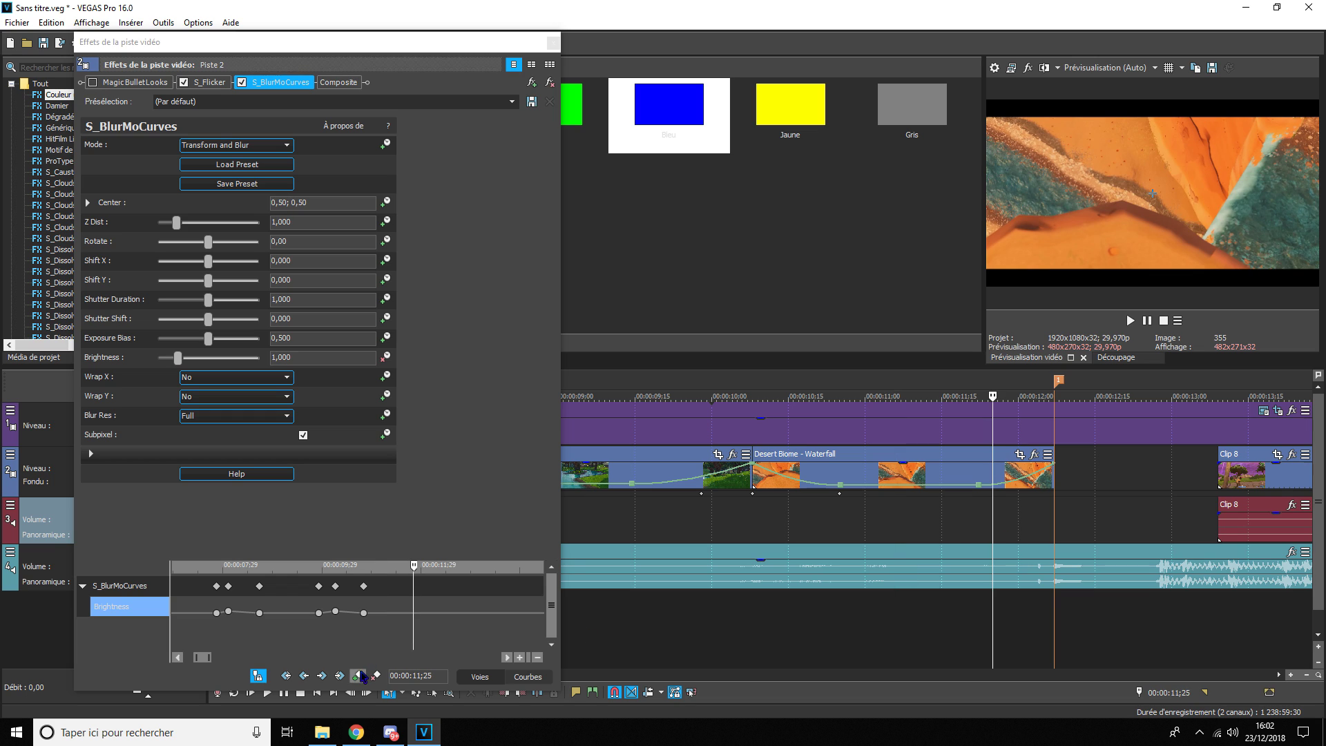
pyautogui.click(1051, 522)
pyautogui.click(71, 362)
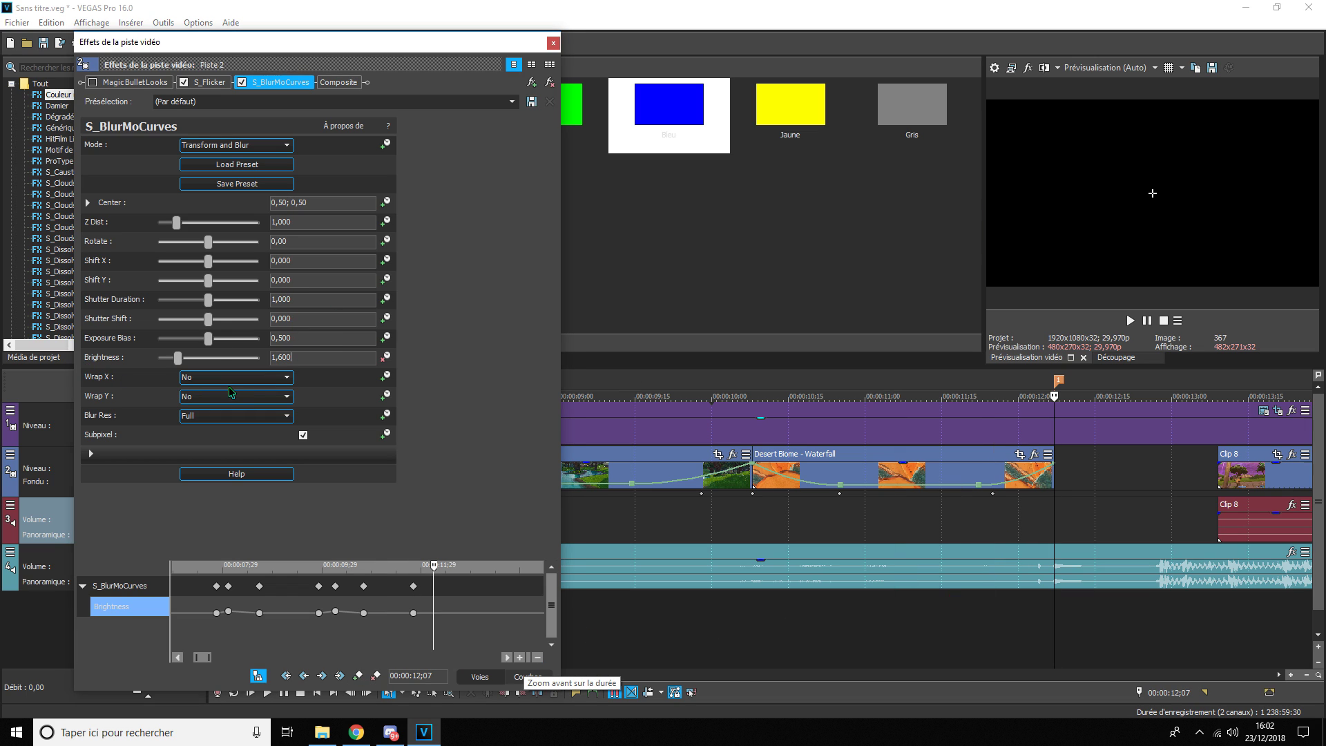
pyautogui.press('Return')
# - Set the Brightness to 1,000 at 00:00:12;17, in the gap before Clip 8, and close the track effects window
pyautogui.click(1146, 320)
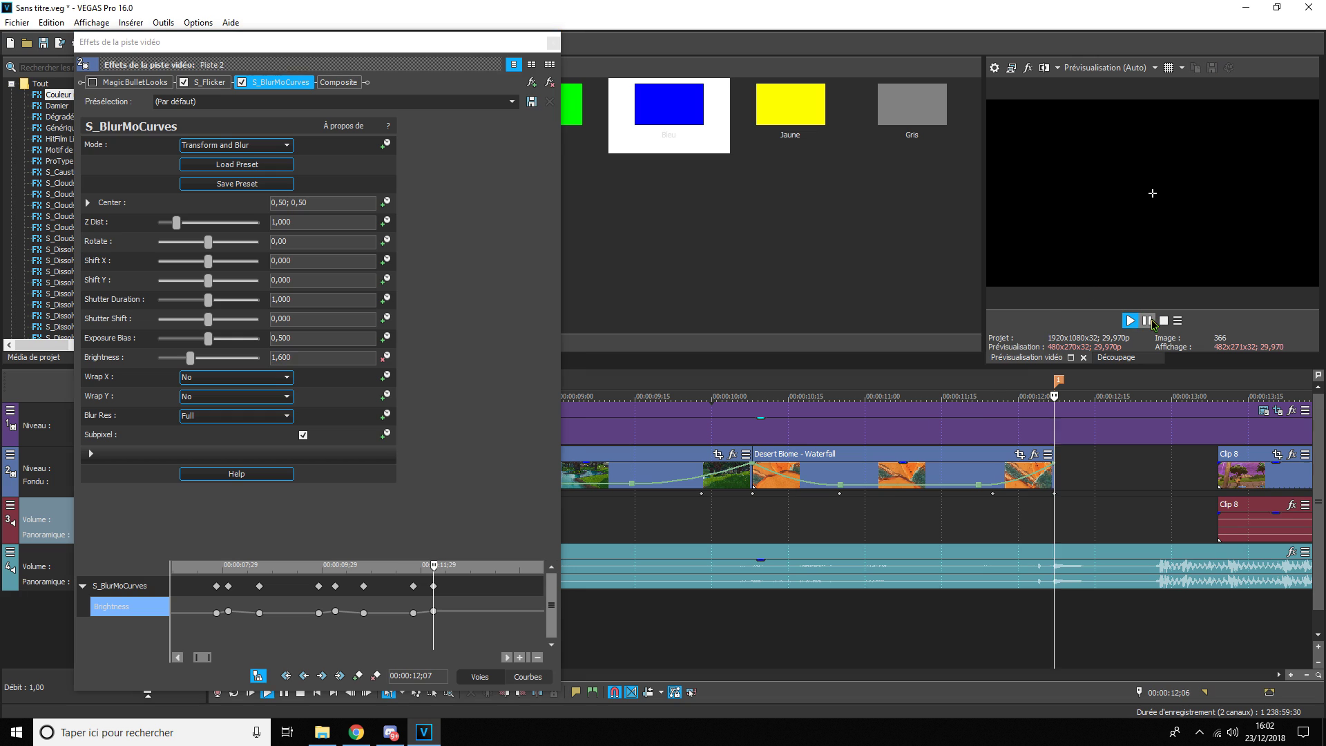
pyautogui.click(1106, 506)
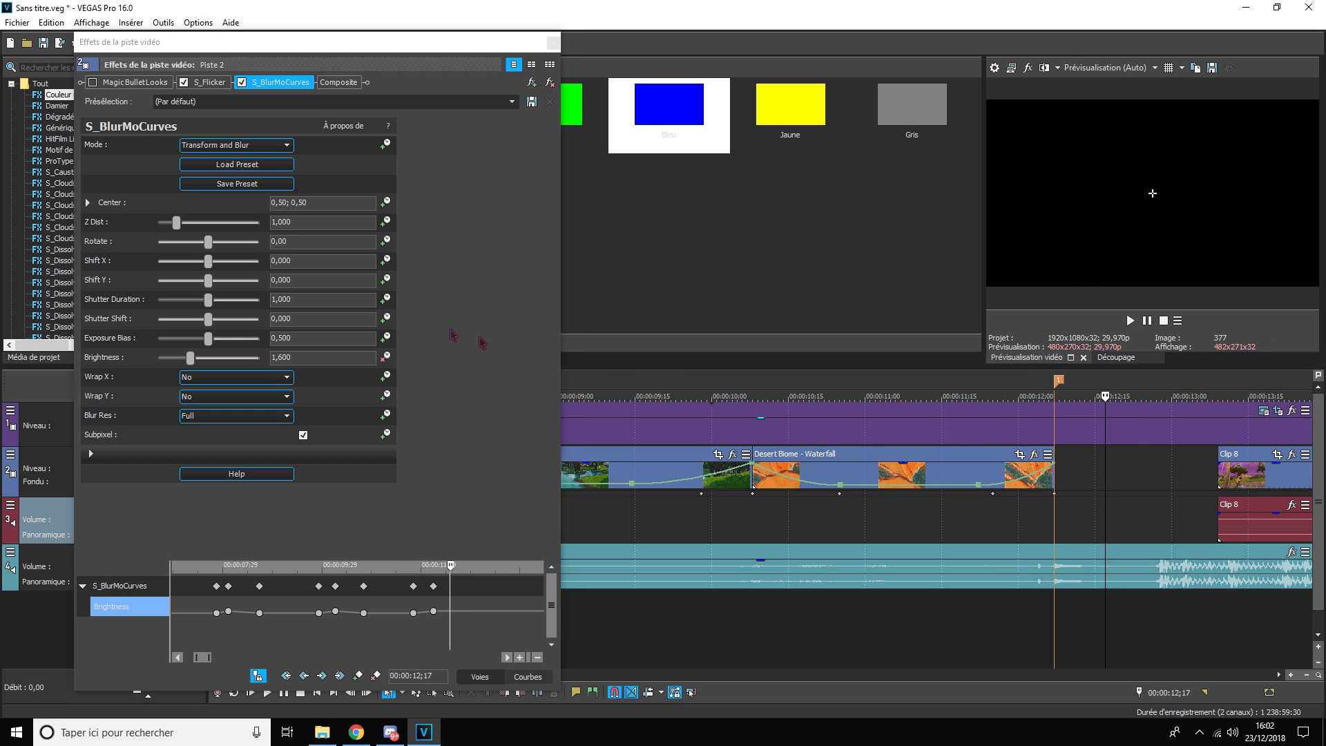
pyautogui.moveTo(329, 357); pyautogui.dragTo(173, 358)
pyautogui.write('1')
pyautogui.press('Return')
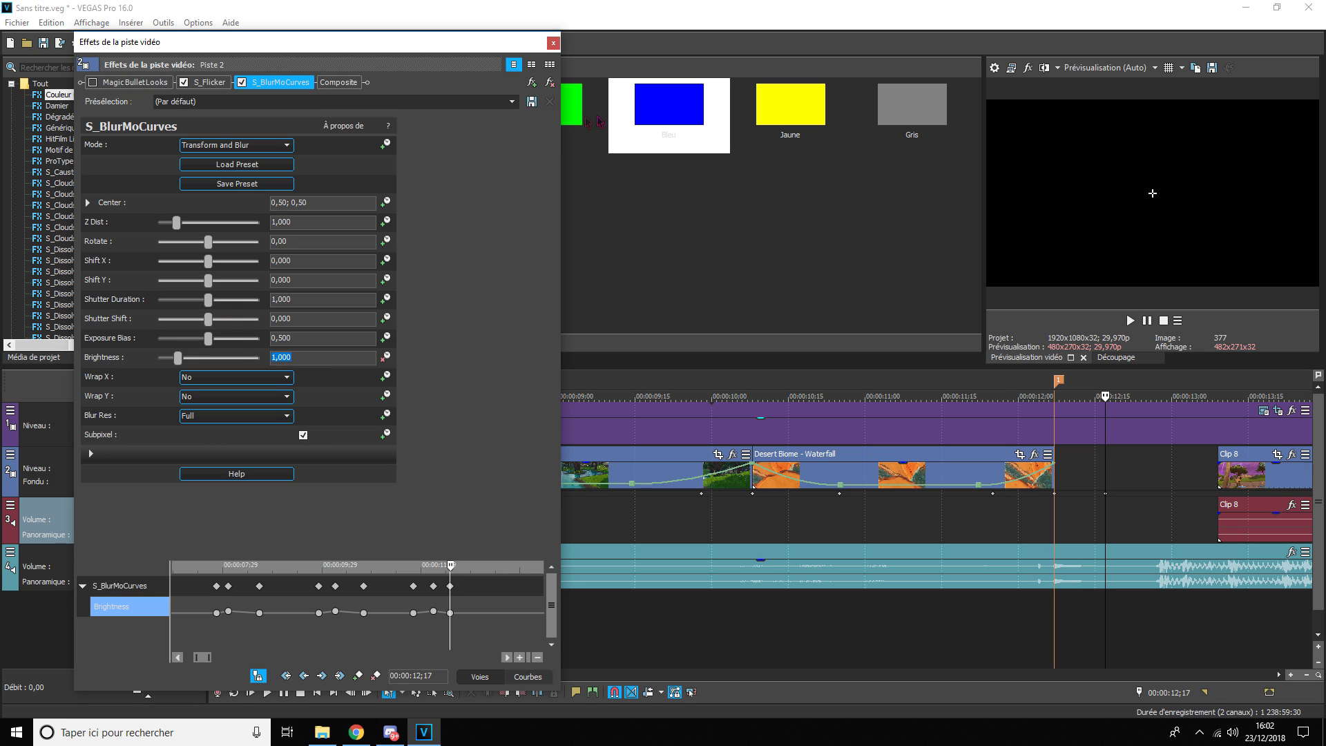
pyautogui.click(553, 44)
# - Play the three intro clips from the Wild West Town Overview clip onward to check the brightness flashes
pyautogui.scroll(-6, 539, 483)
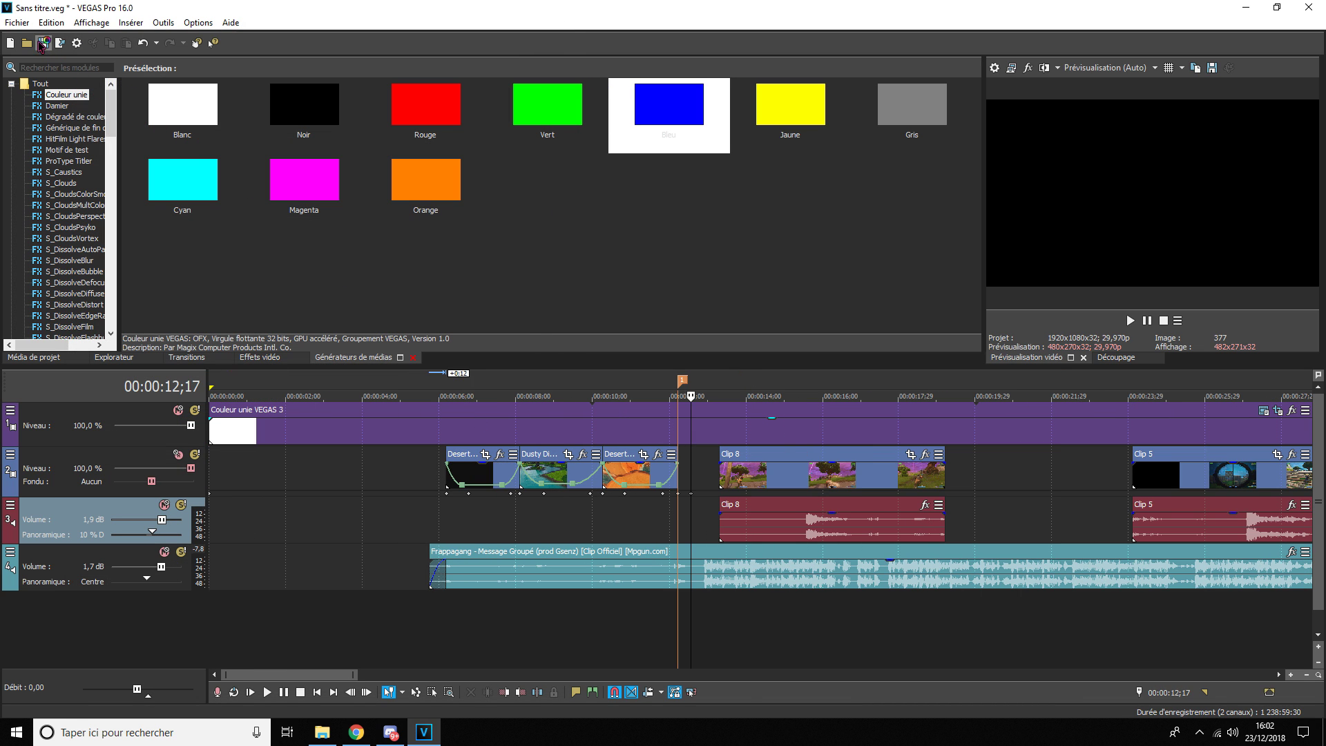
pyautogui.click(482, 493)
pyautogui.click(1130, 321)
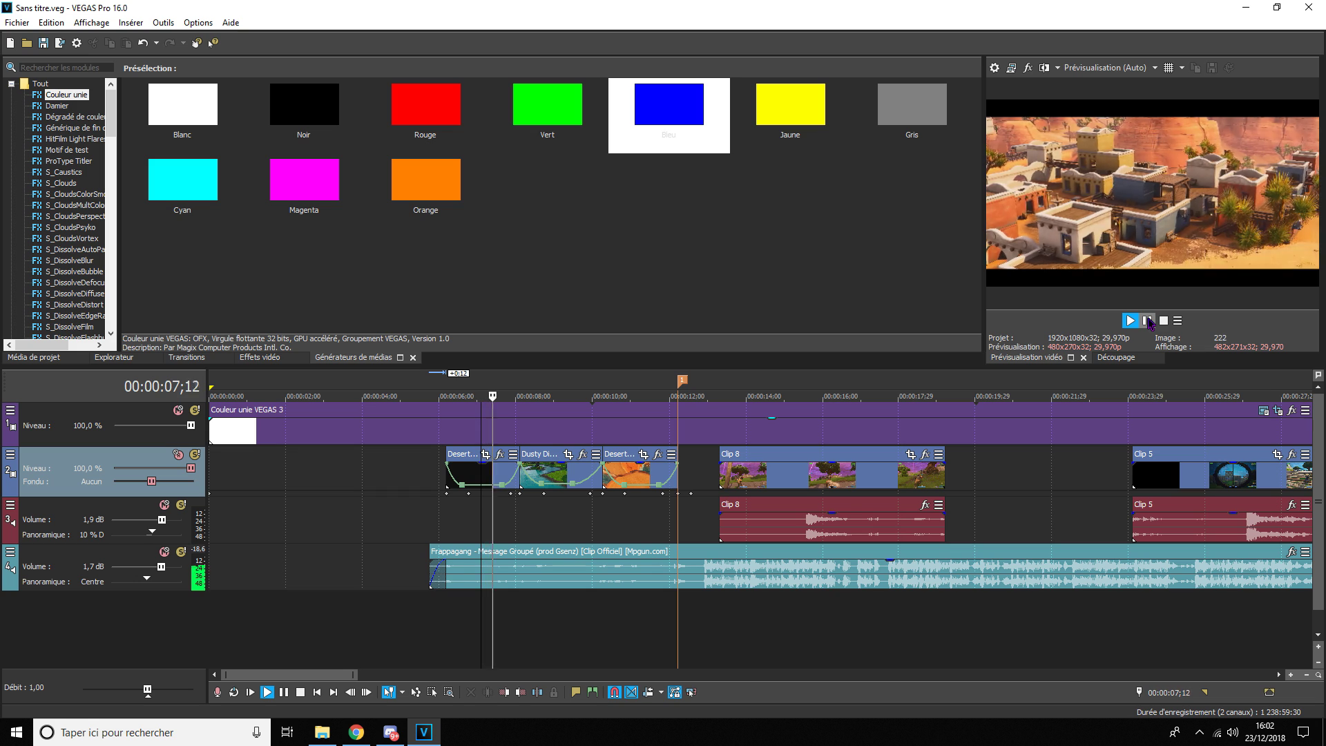
pyautogui.click(1146, 320)
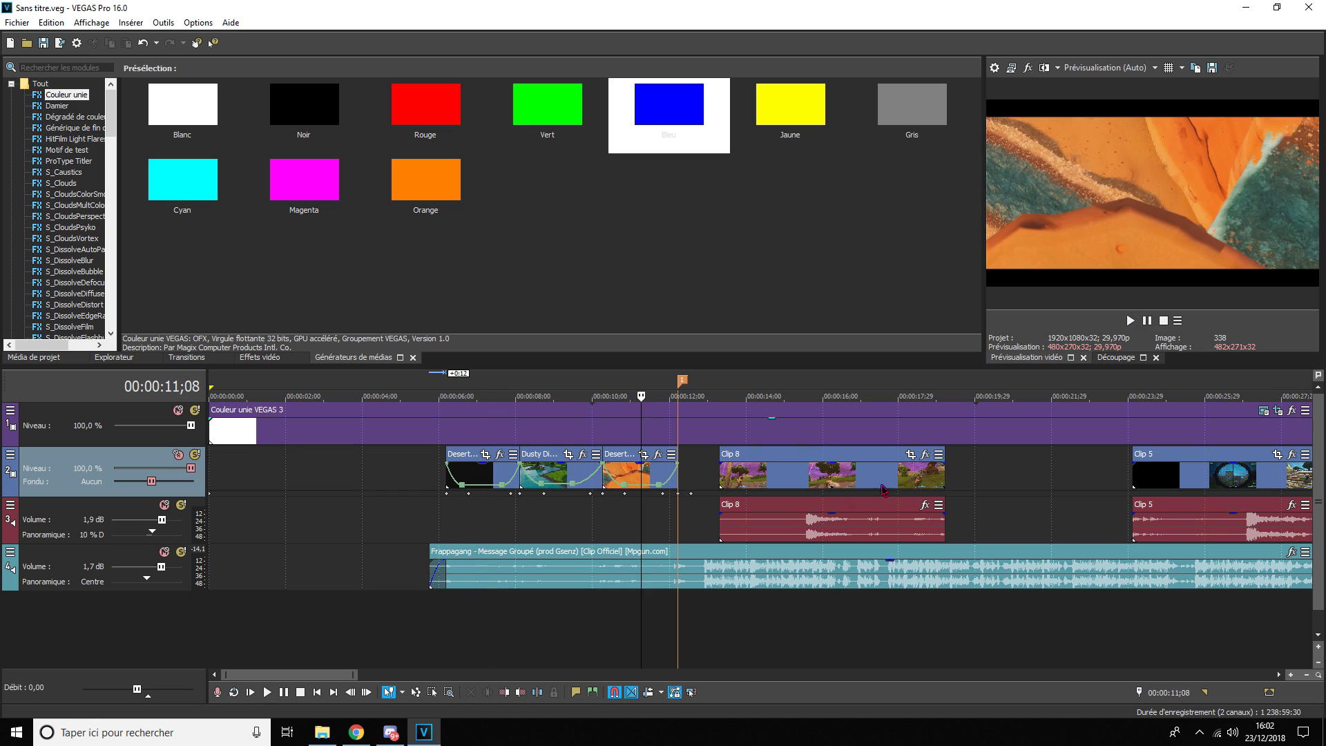
pyautogui.scroll(3, 626, 484)
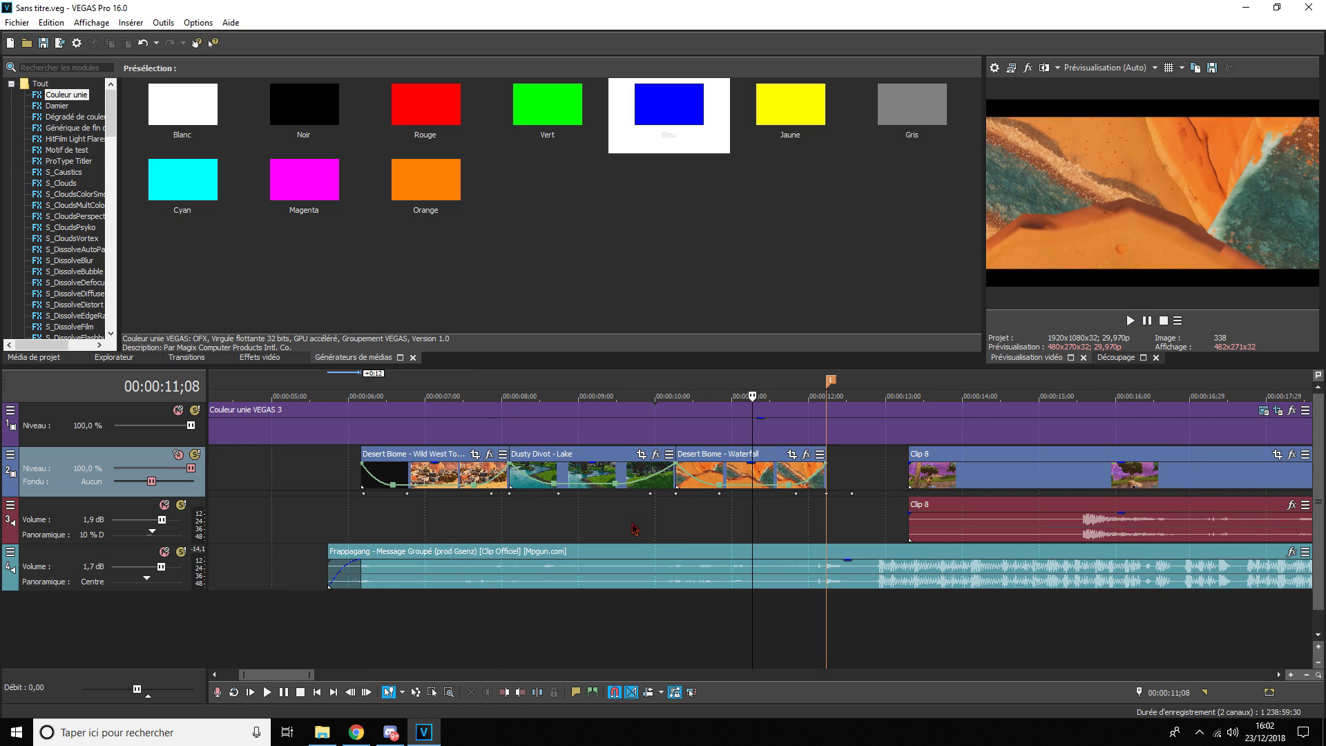
# - Insert a new video track and place it directly below the Couleur unie track
pyautogui.click(491, 520)
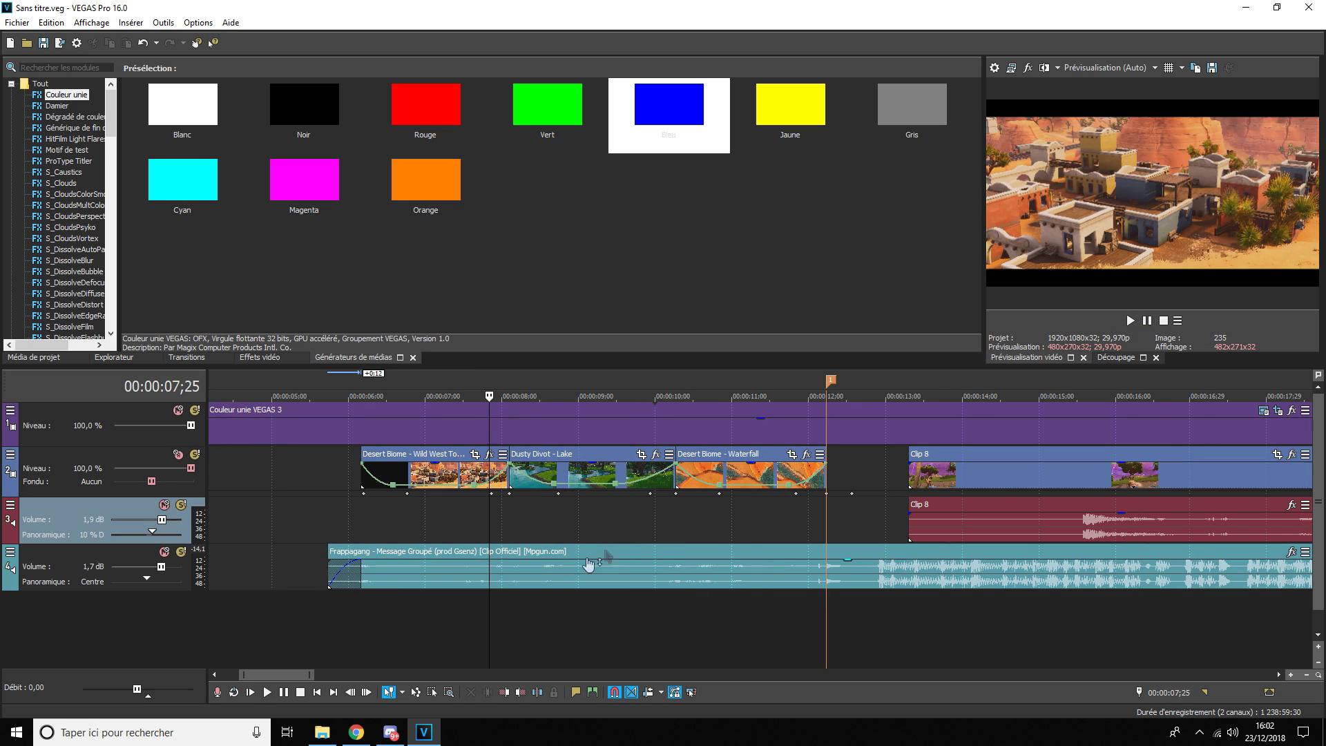
pyautogui.rightClick(552, 616)
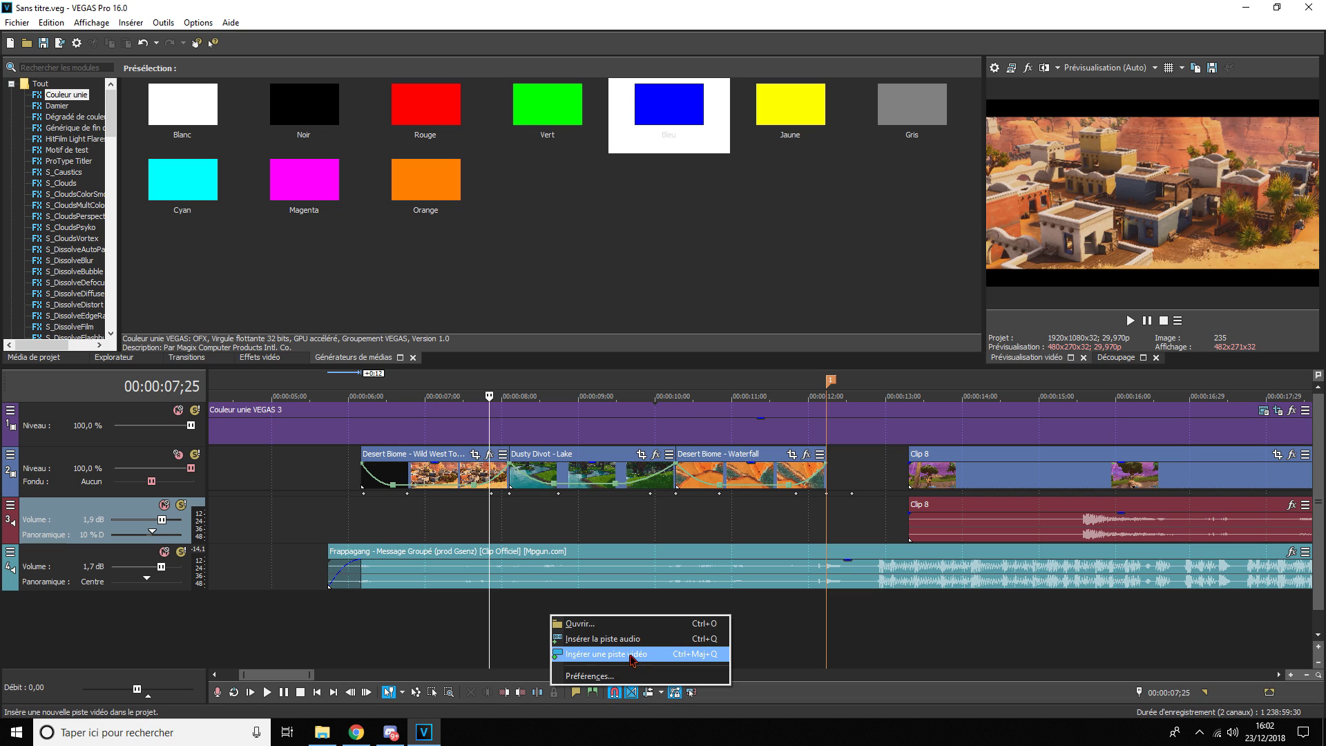
pyautogui.click(631, 656)
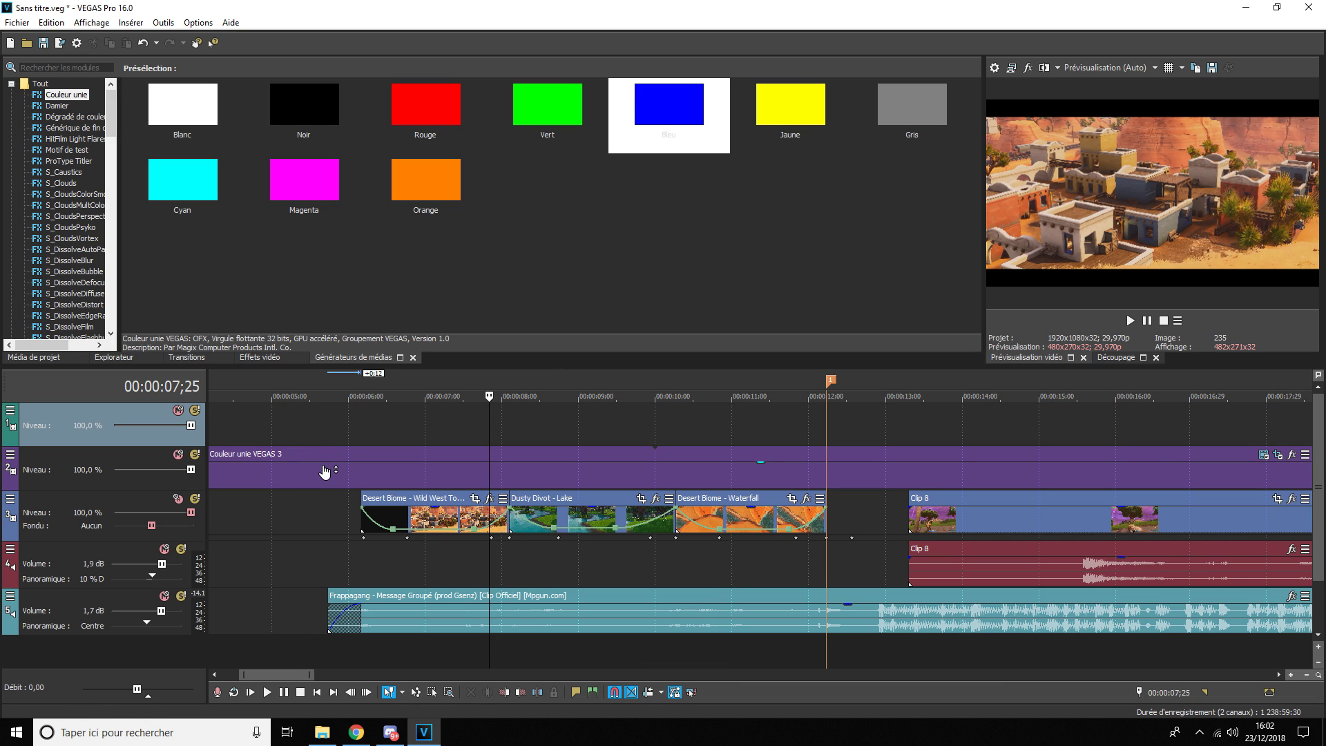
pyautogui.scroll(-5, 451, 499)
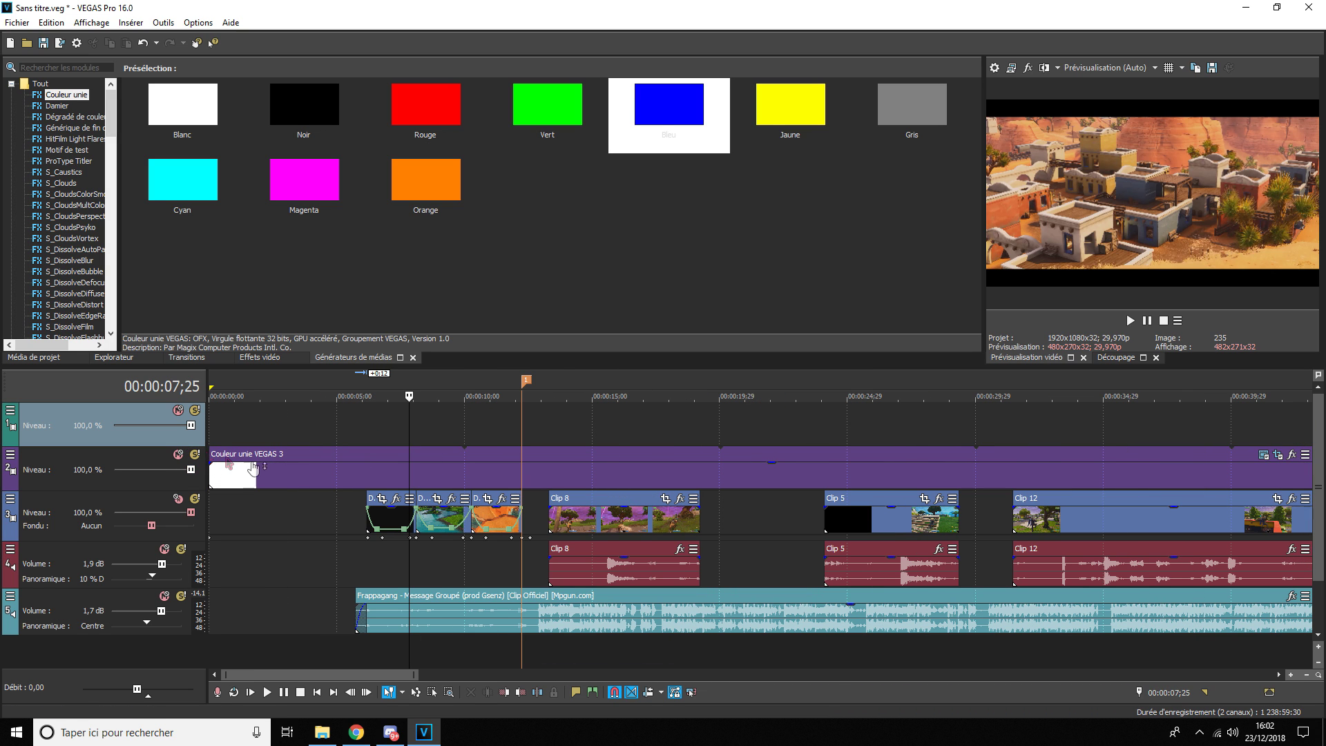
pyautogui.moveTo(185, 444); pyautogui.dragTo(184, 486)
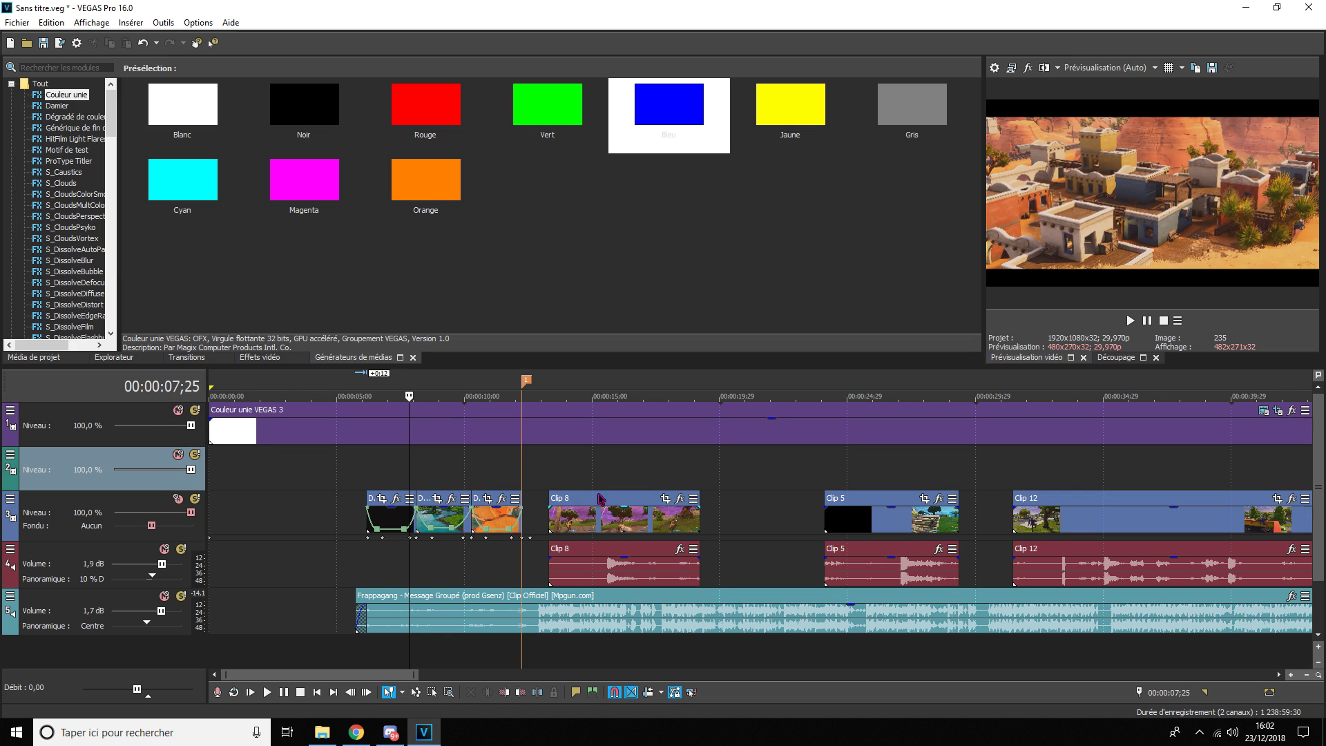
# - Insert a text media reading TUTO EDIT on the new track at 00:00:08;03, the start of Dusty Divot - Lake
pyautogui.click(417, 479)
pyautogui.scroll(5, 417, 479)
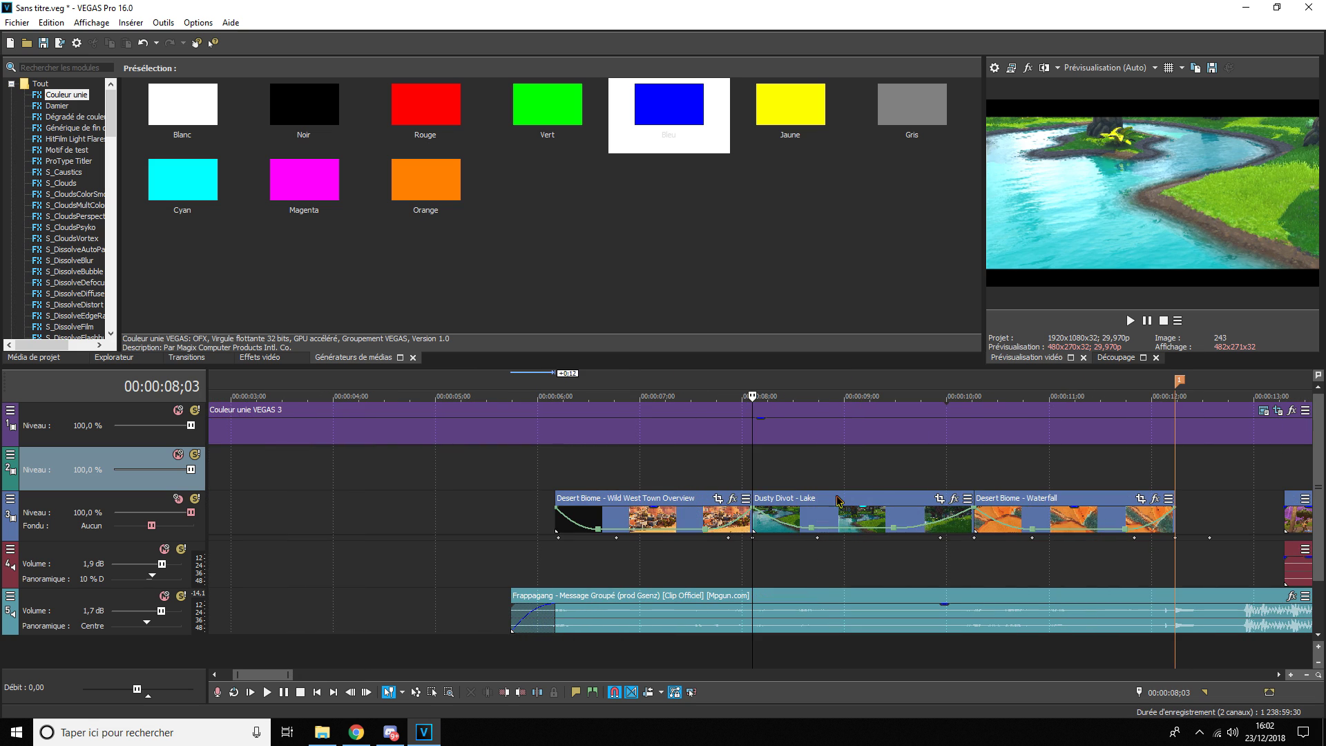
pyautogui.rightClick(801, 460)
pyautogui.click(846, 435)
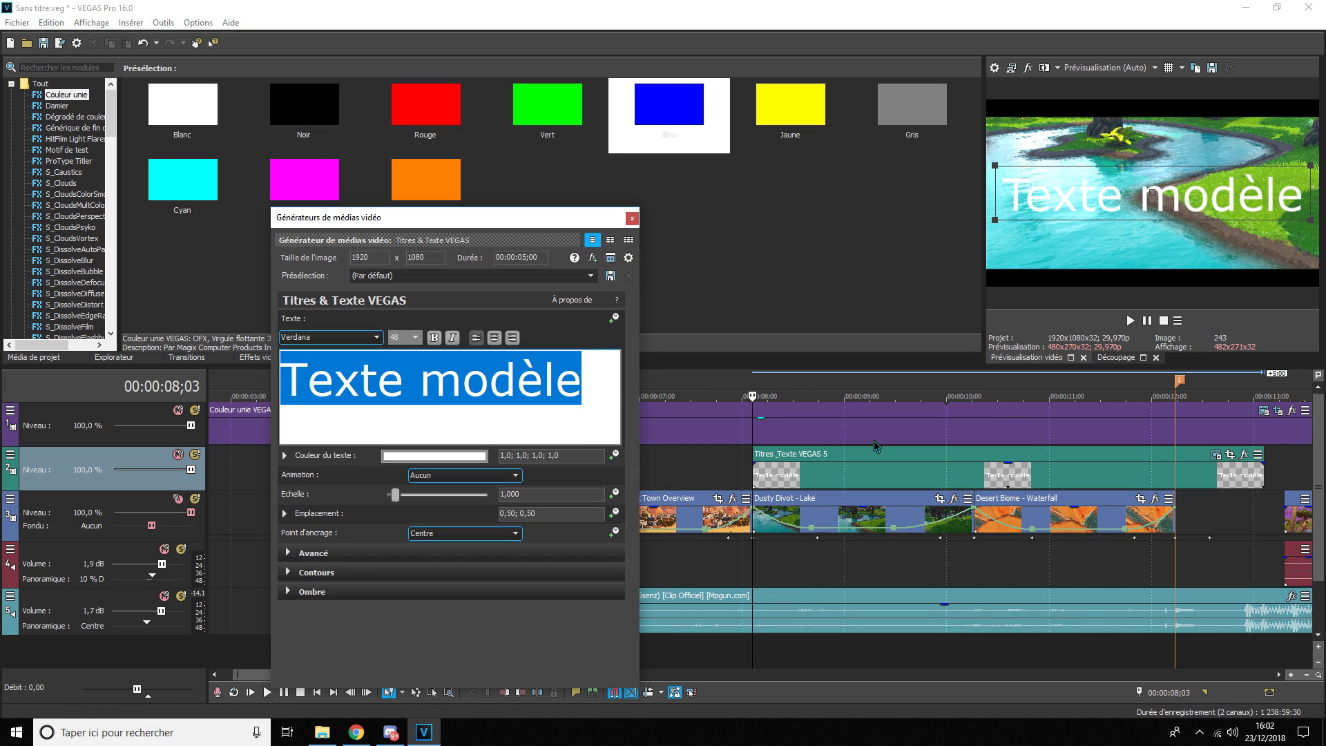
pyautogui.write('TUTO EDIT')
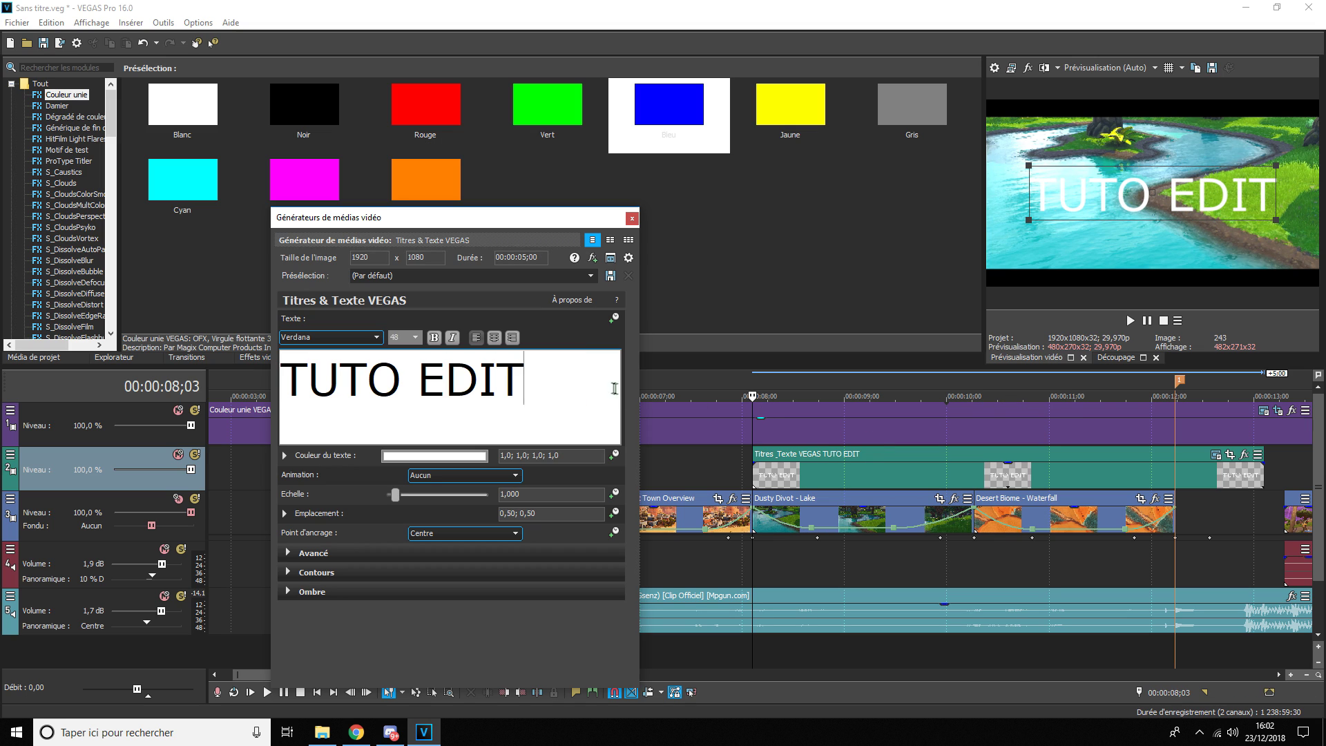
# - Change the font of the whole TUTO EDIT title to PaybAck
pyautogui.hotkey('ctrl', 'a')
pyautogui.click(331, 337)
pyautogui.scroll(5, 341, 417)
pyautogui.click(296, 397)
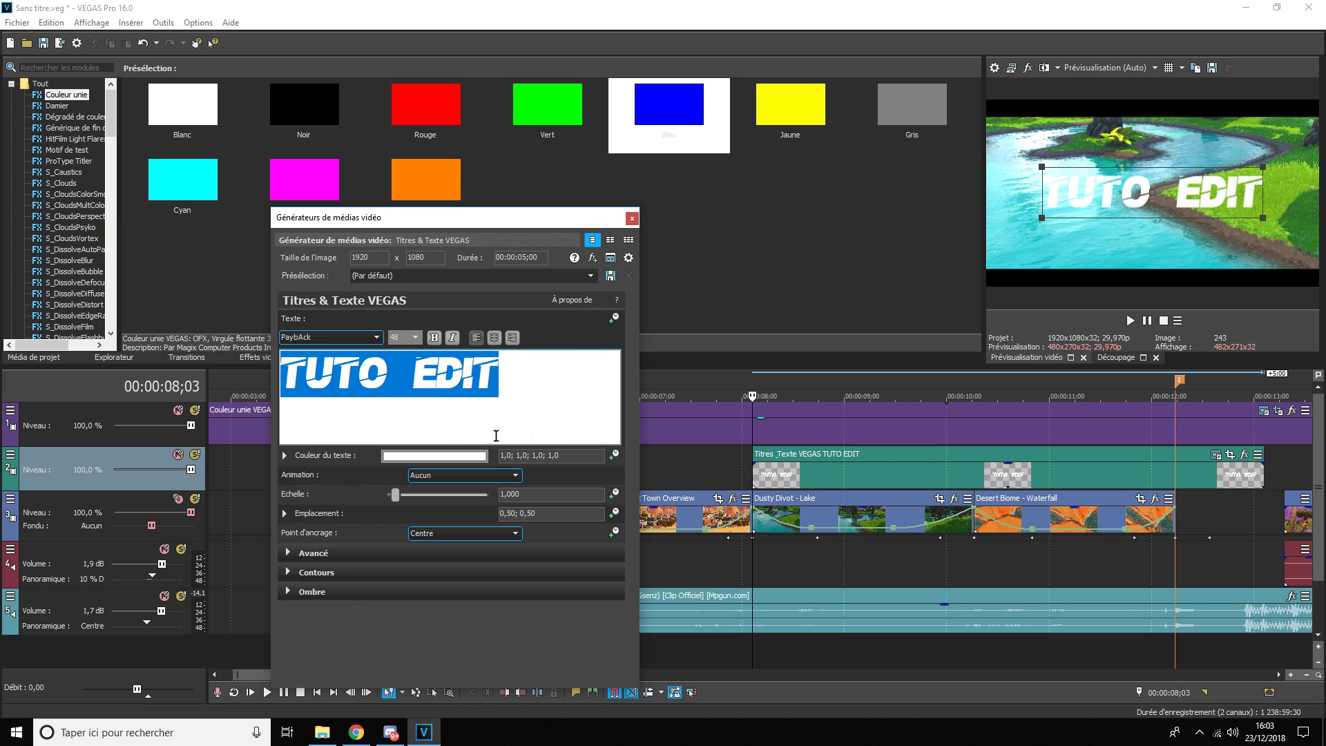
# - Give the title a near-black outline about 4,694 wide
pyautogui.click(293, 572)
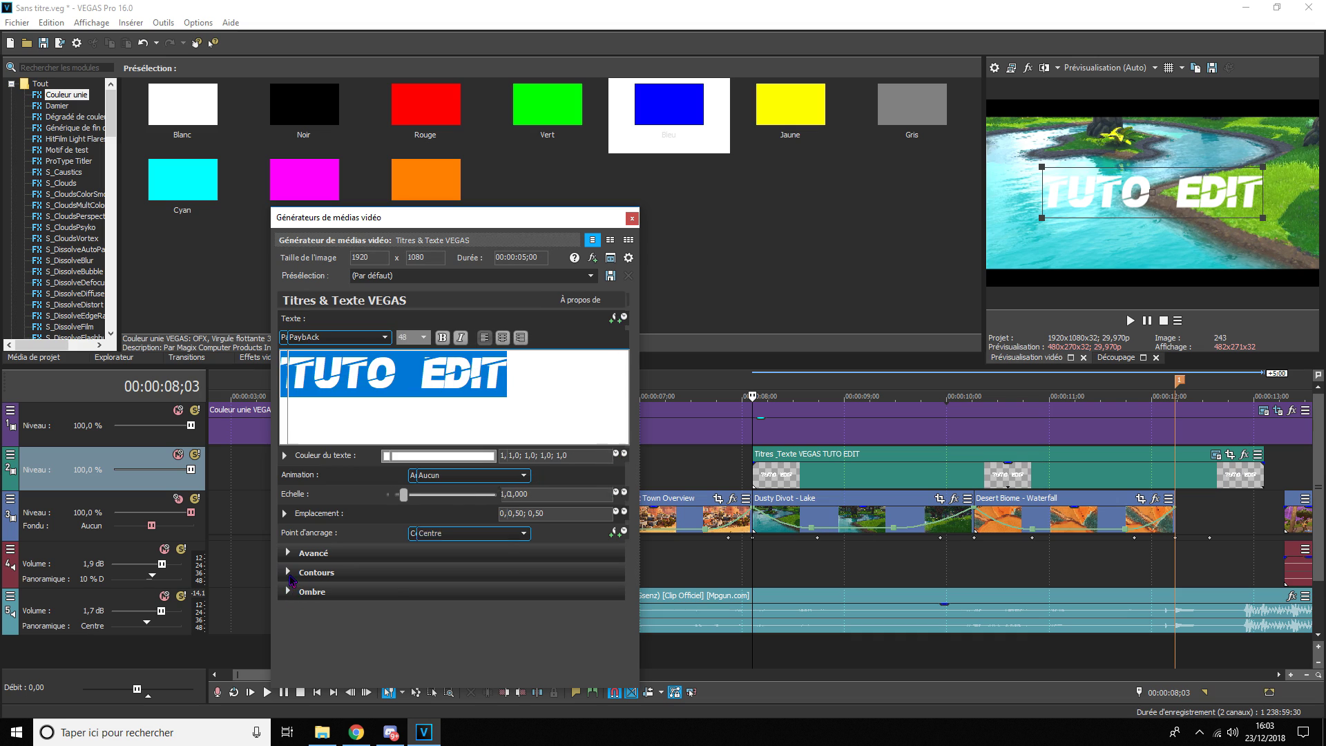
pyautogui.moveTo(396, 594); pyautogui.dragTo(476, 591)
pyautogui.click(474, 611)
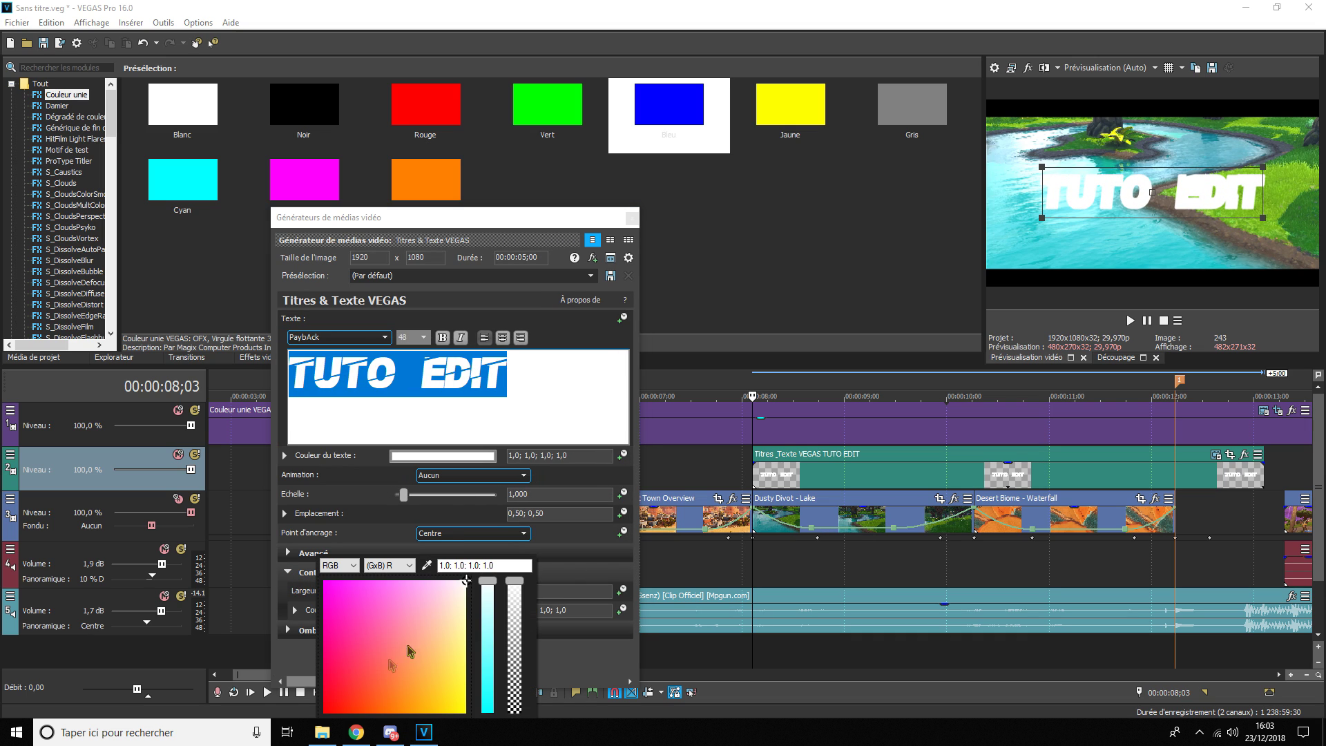
pyautogui.click(325, 711)
pyautogui.click(490, 712)
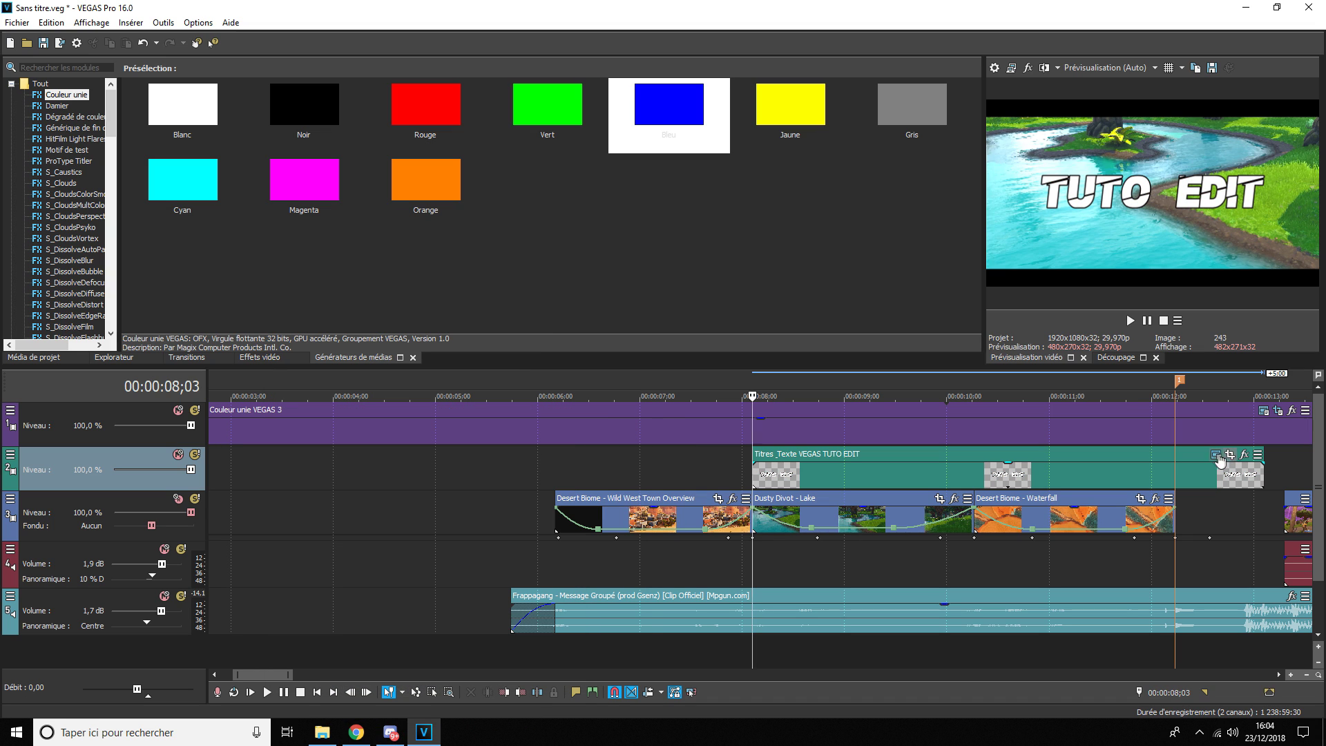
# - Shrink the centred TUTO EDIT title to a scale of about 0,588 and close its media generator
pyautogui.click(1216, 455)
pyautogui.moveTo(1042, 164); pyautogui.dragTo(1087, 181)
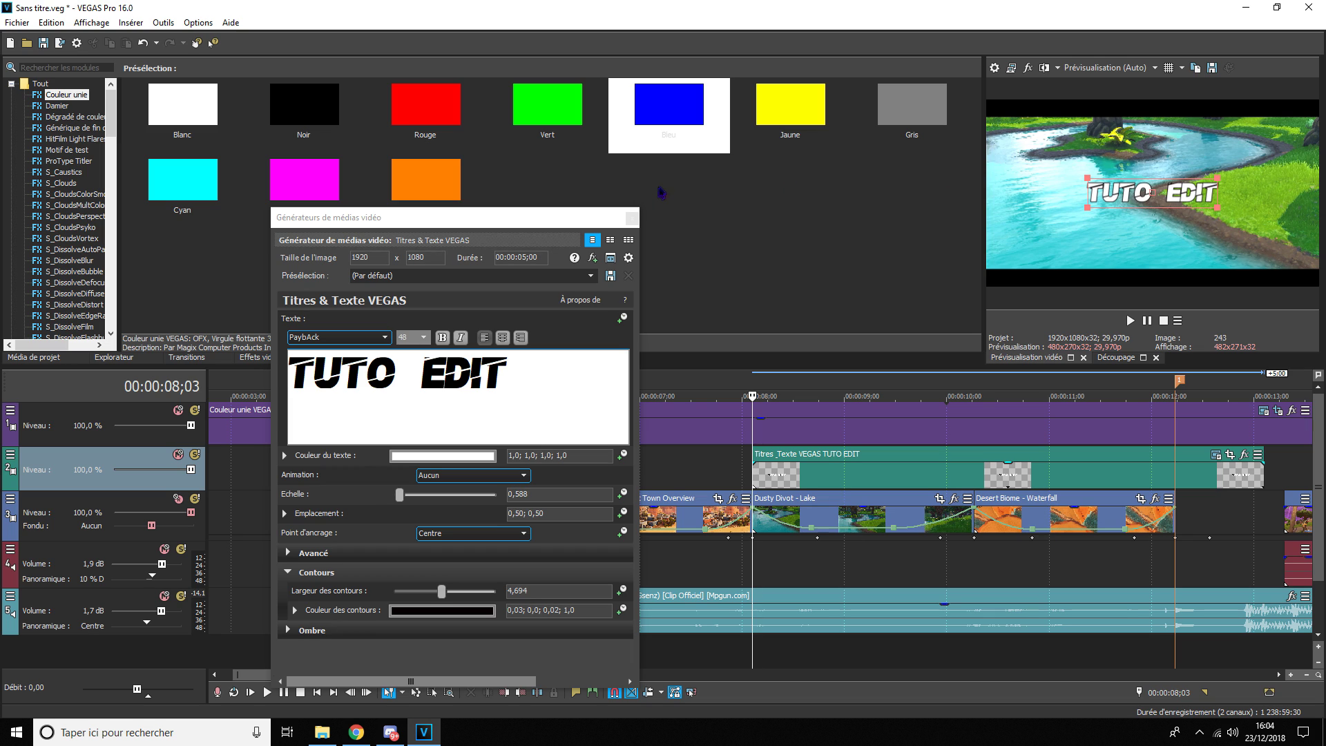
pyautogui.click(631, 218)
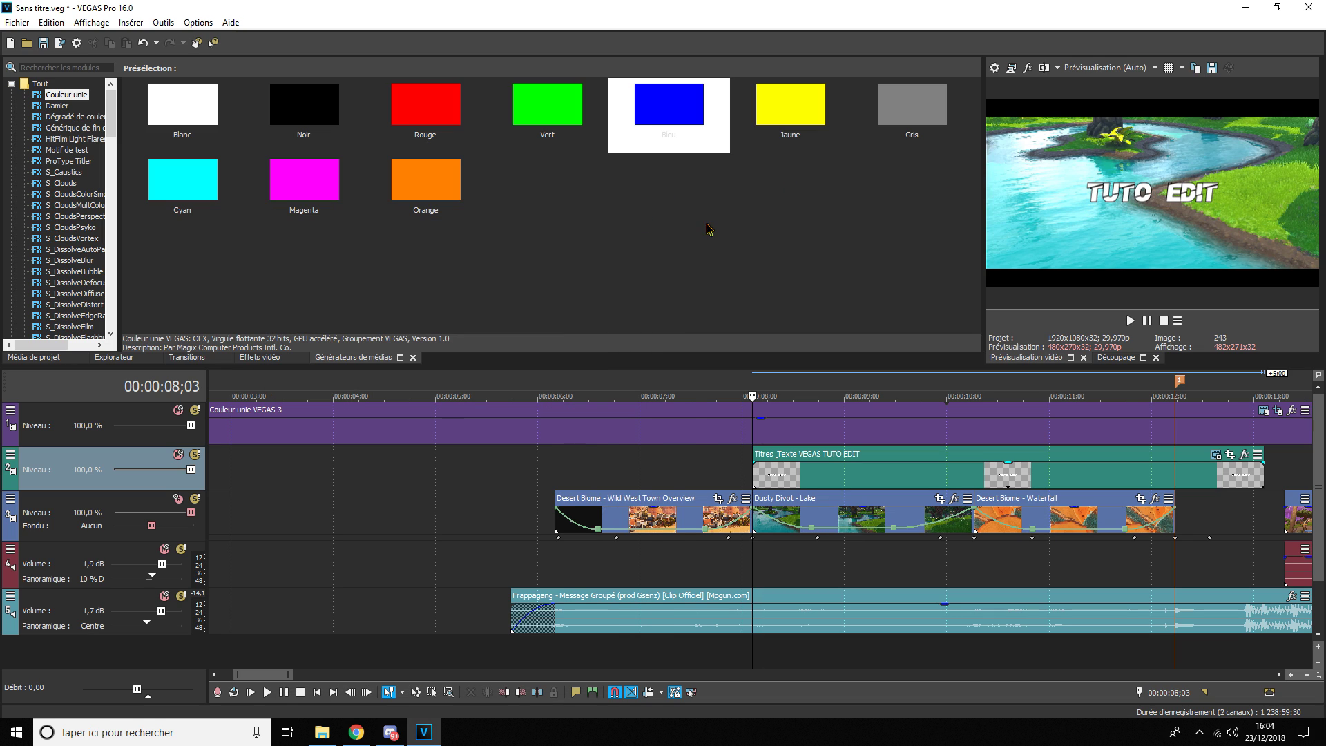
# - Play from 00:00:07;14 across the transition into Dusty Divot - Lake to check how the title appears
pyautogui.click(688, 485)
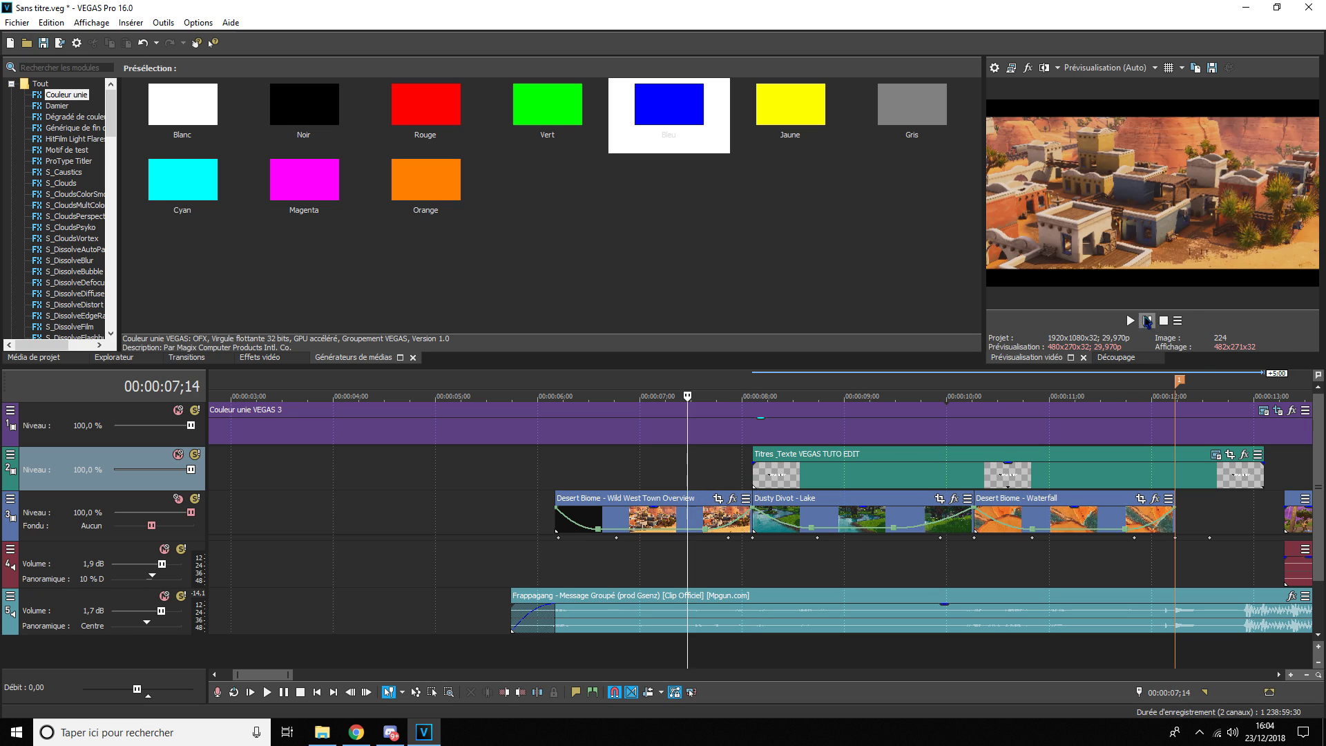
pyautogui.click(1130, 320)
pyautogui.click(1146, 321)
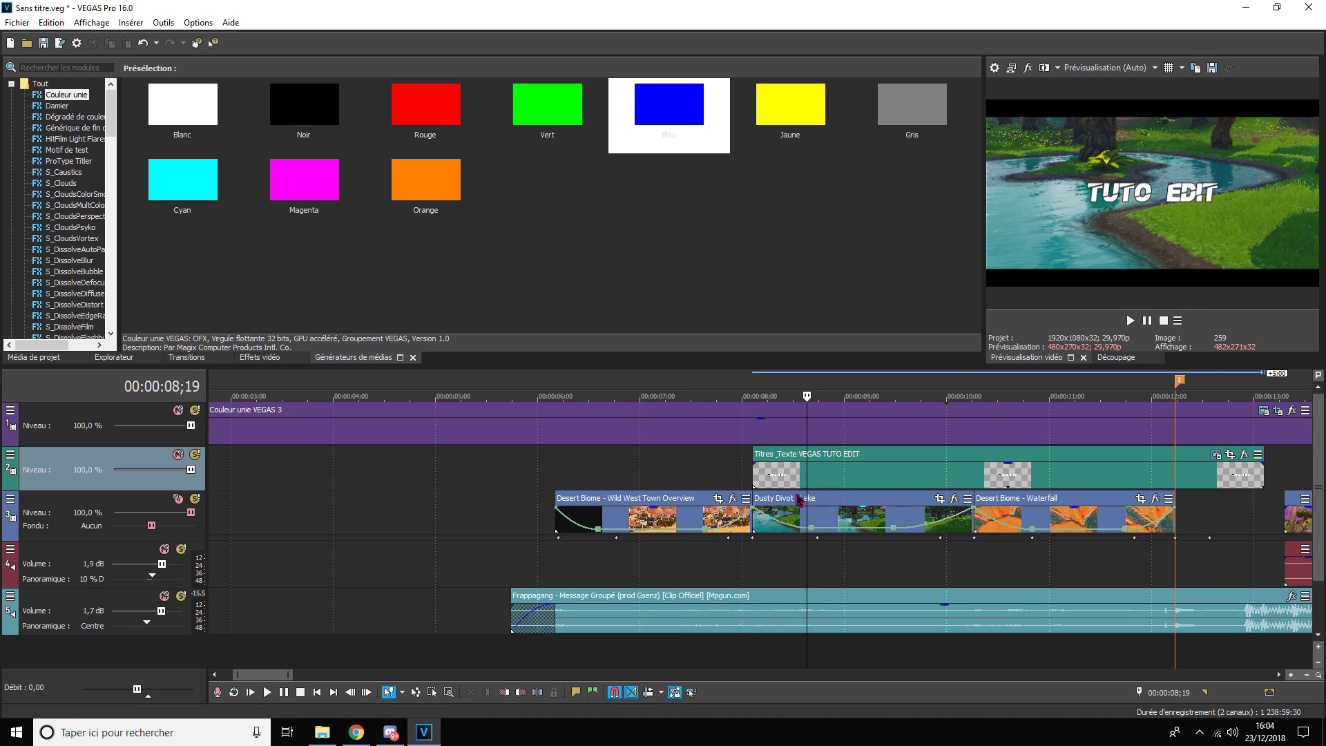
# - At the TUTO EDIT title's start, enlarge its pan/crop frame to about 3 219,3 by 1 916,1
pyautogui.click(759, 479)
pyautogui.click(1130, 320)
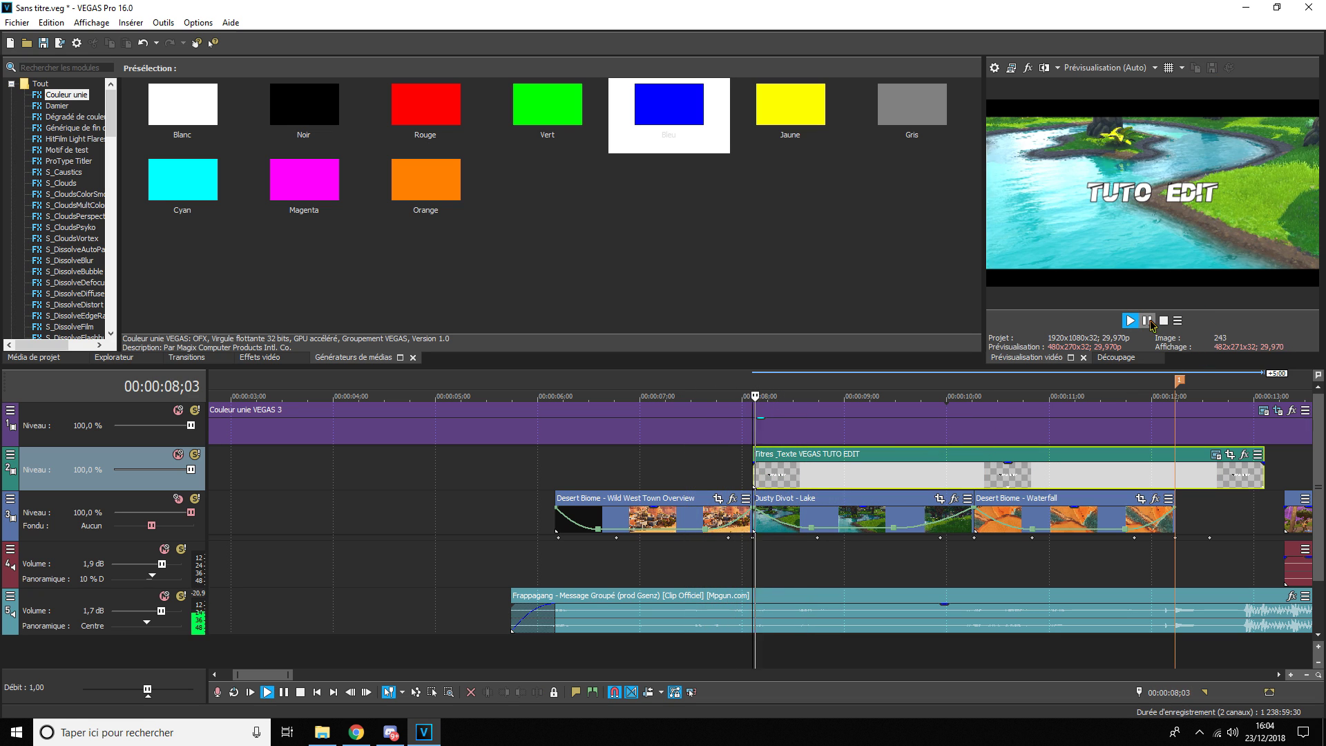
pyautogui.click(1146, 320)
pyautogui.click(756, 473)
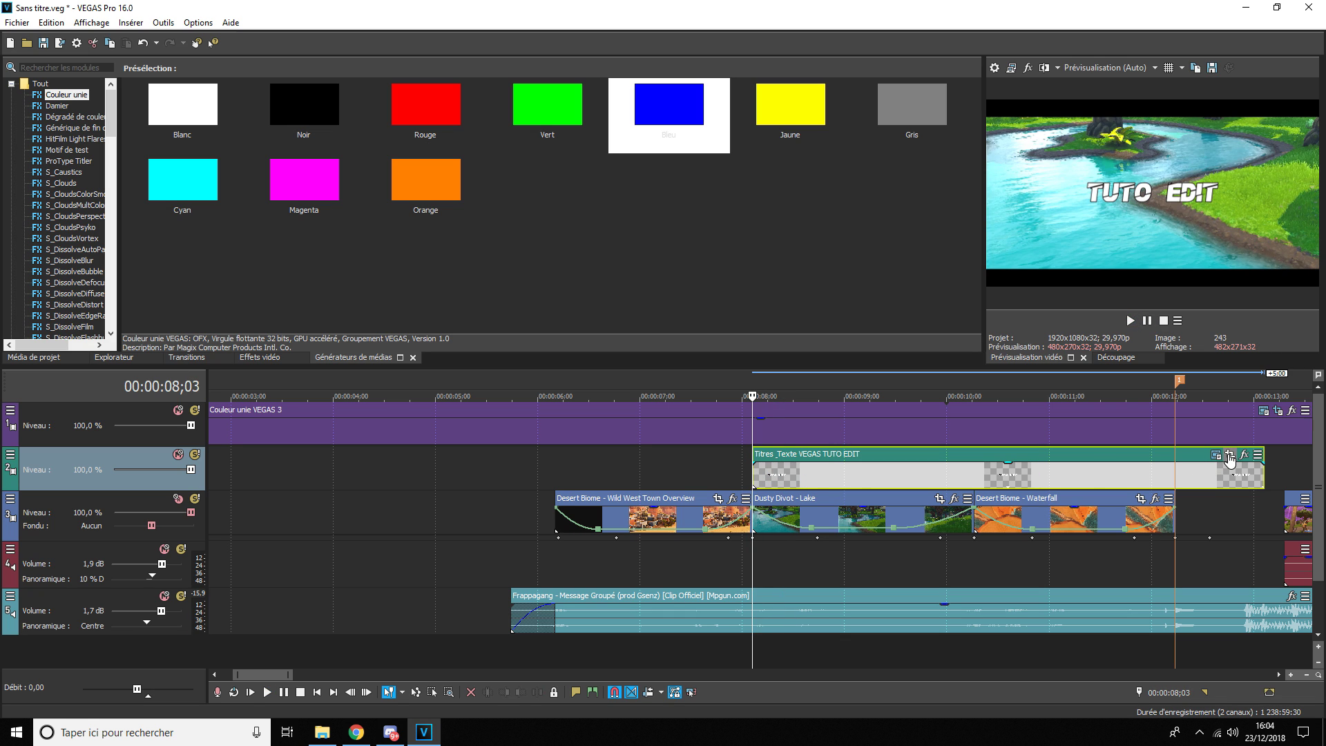
pyautogui.click(1229, 455)
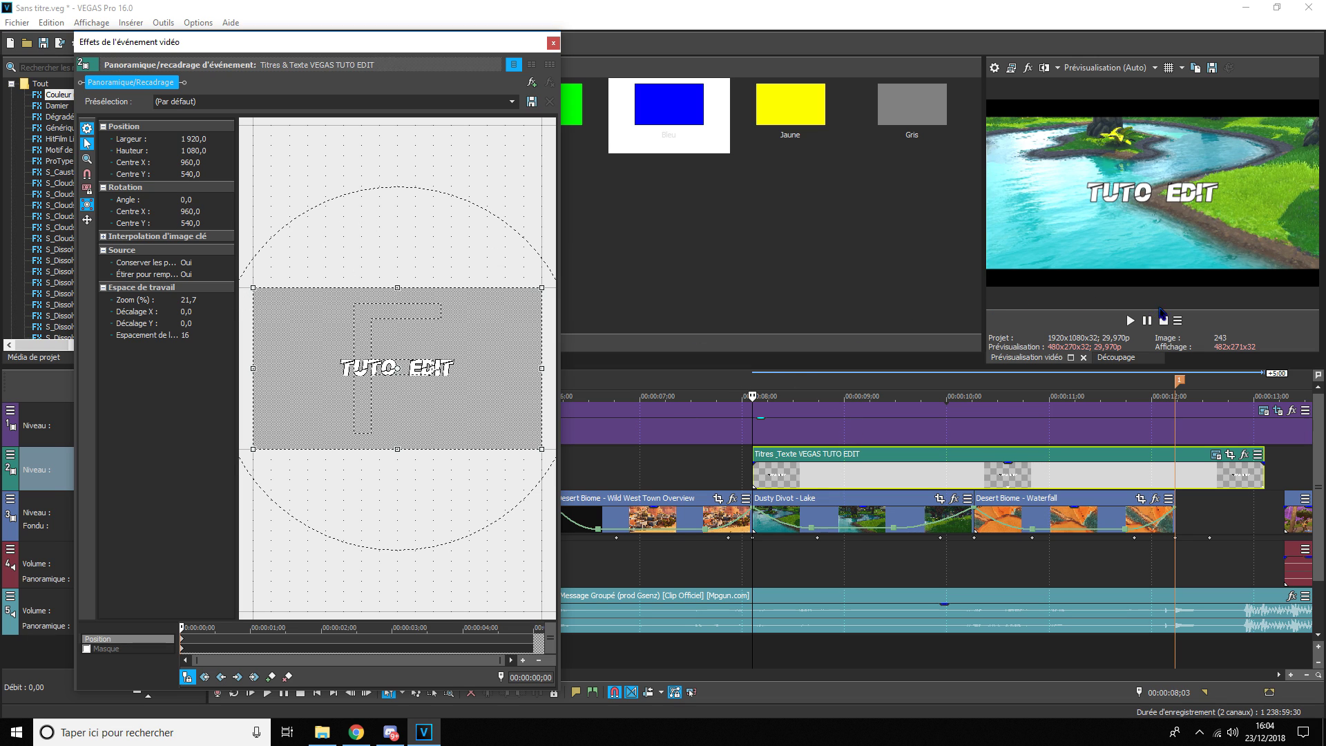
pyautogui.scroll(-2, 459, 408)
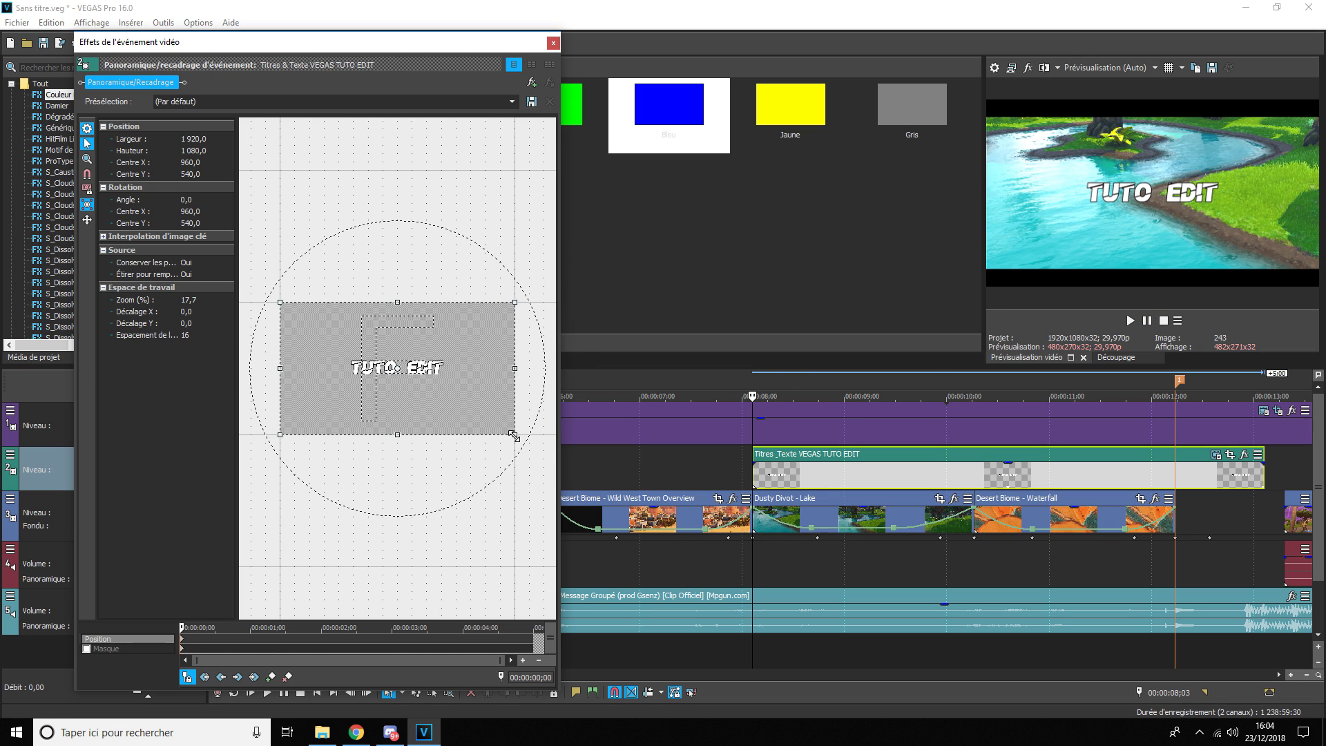
pyautogui.moveTo(514, 435); pyautogui.dragTo(593, 487)
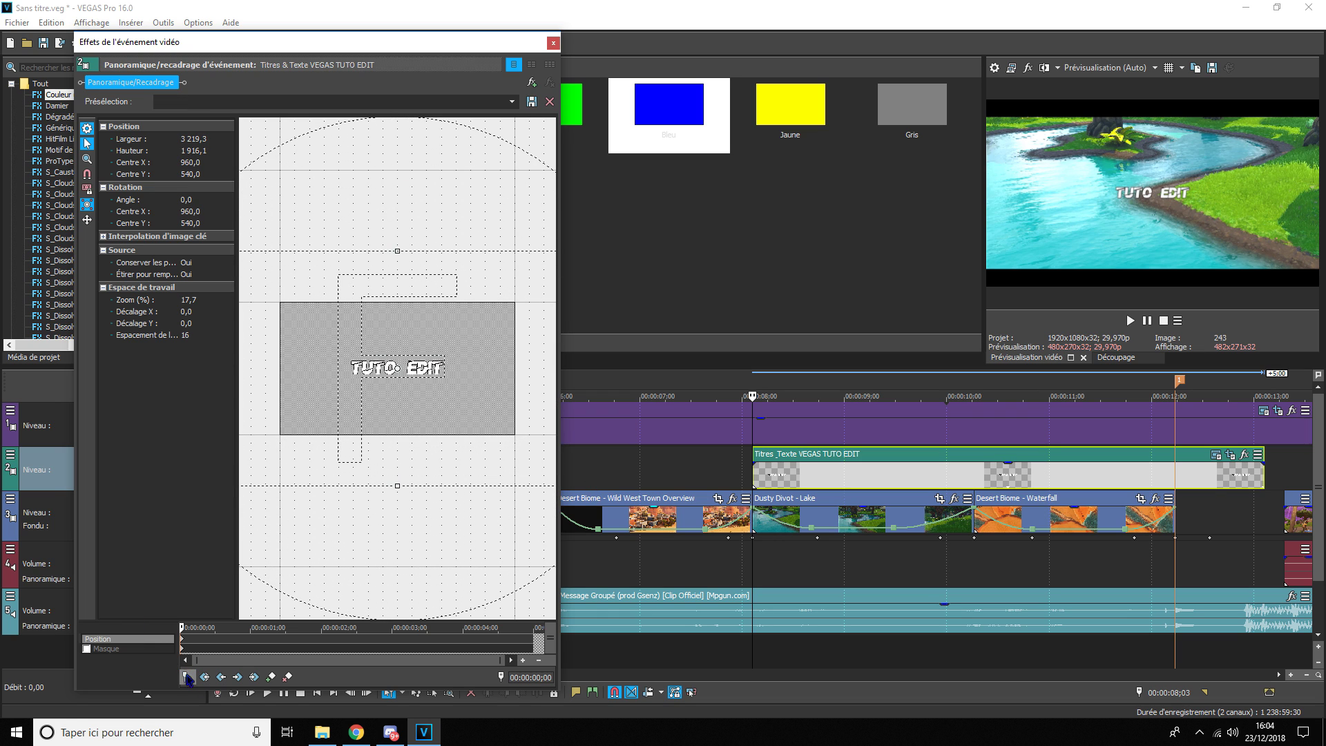
# - At 00:00:00;15 in the title, restore the pan/crop frame and size it to about 2 146,5 by 1 177,1
pyautogui.click(1148, 321)
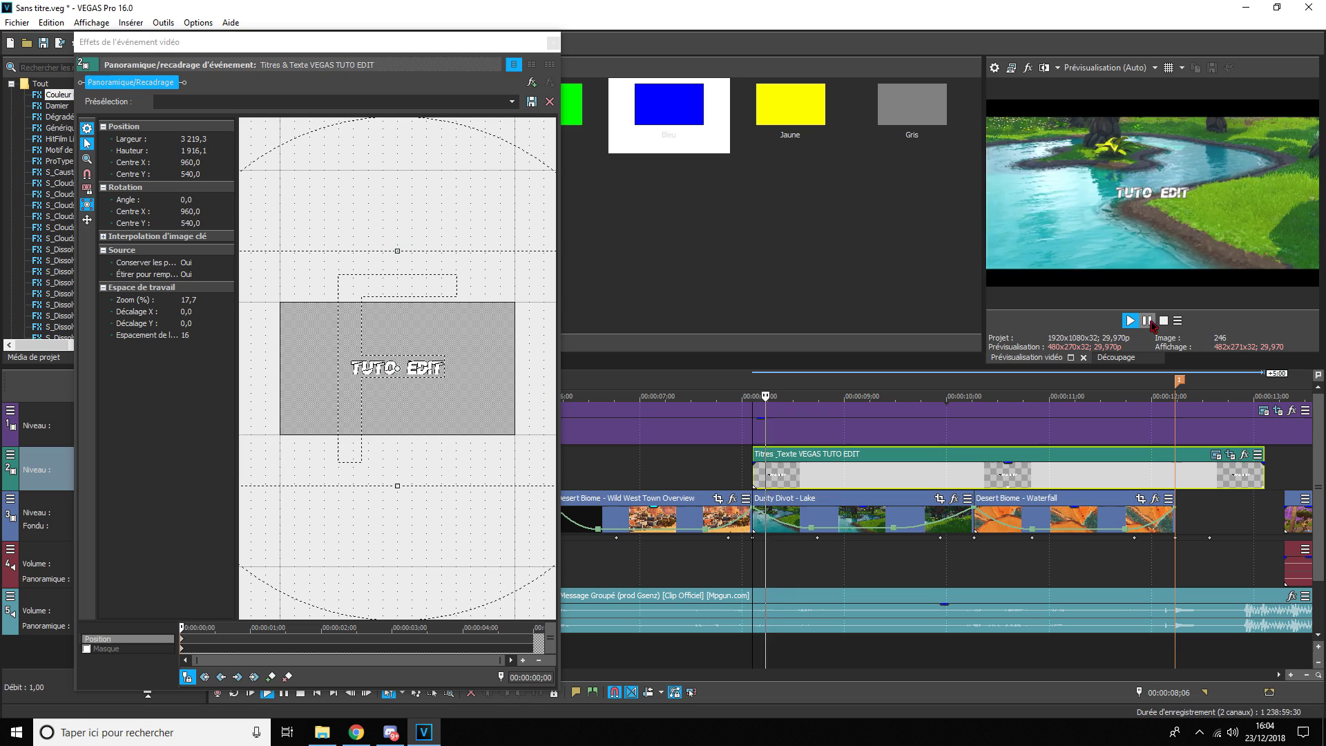
pyautogui.click(1147, 321)
pyautogui.scroll(-2, 518, 398)
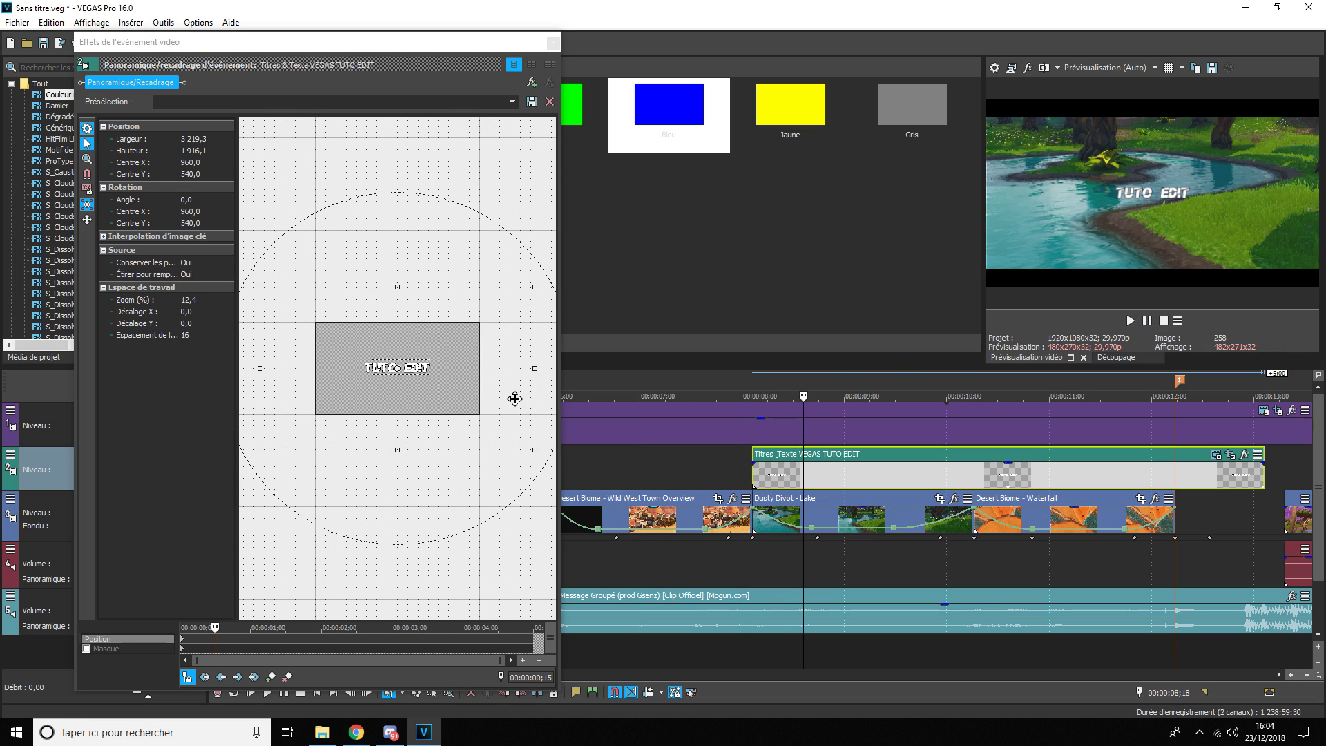
pyautogui.rightClick(419, 380)
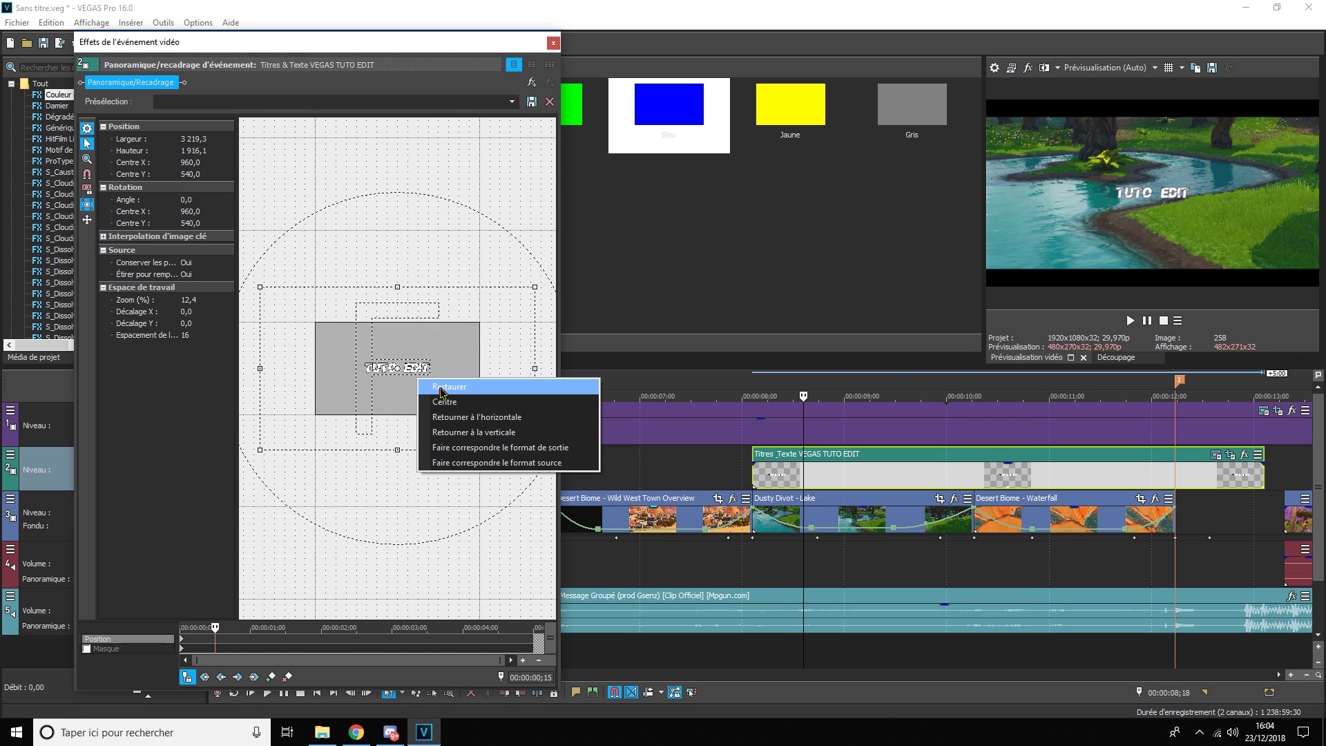
pyautogui.click(442, 388)
pyautogui.moveTo(472, 413); pyautogui.dragTo(484, 420)
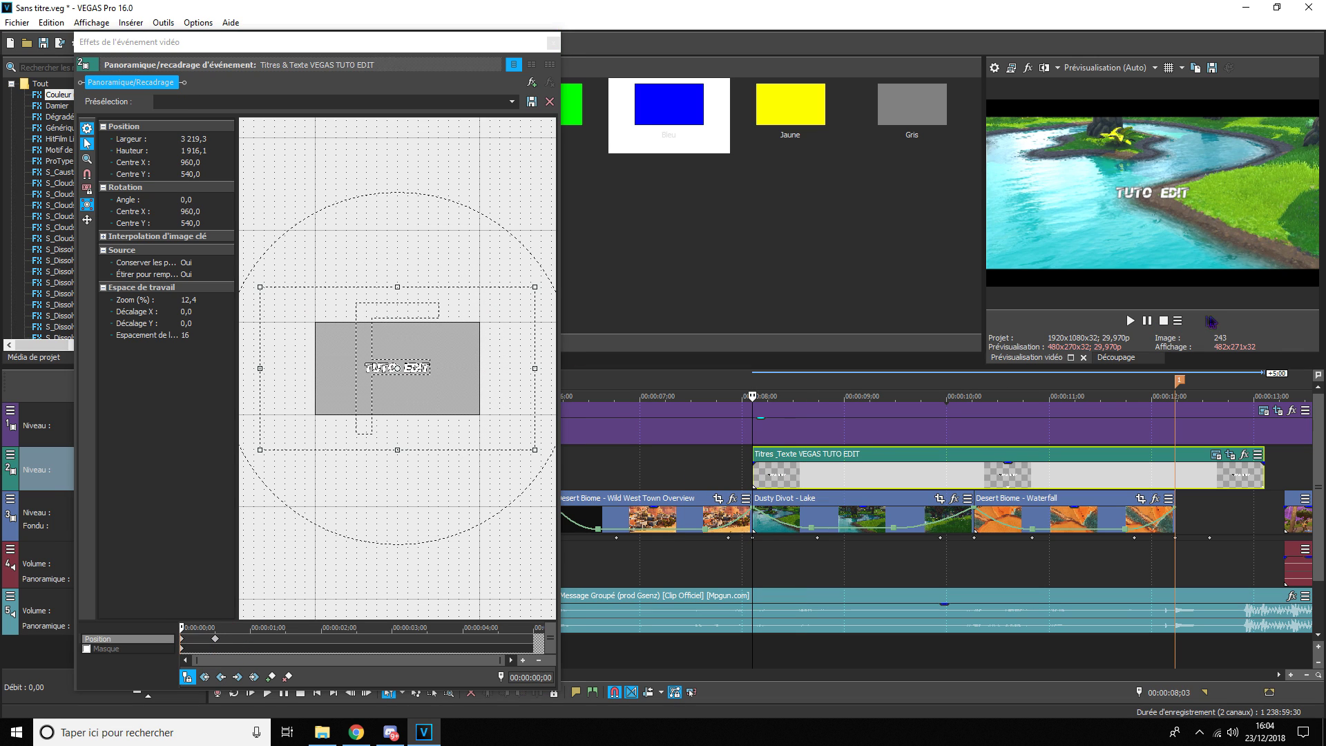
# - Play the TUTO EDIT title from its start to check the zoom-in speed
pyautogui.click(1130, 321)
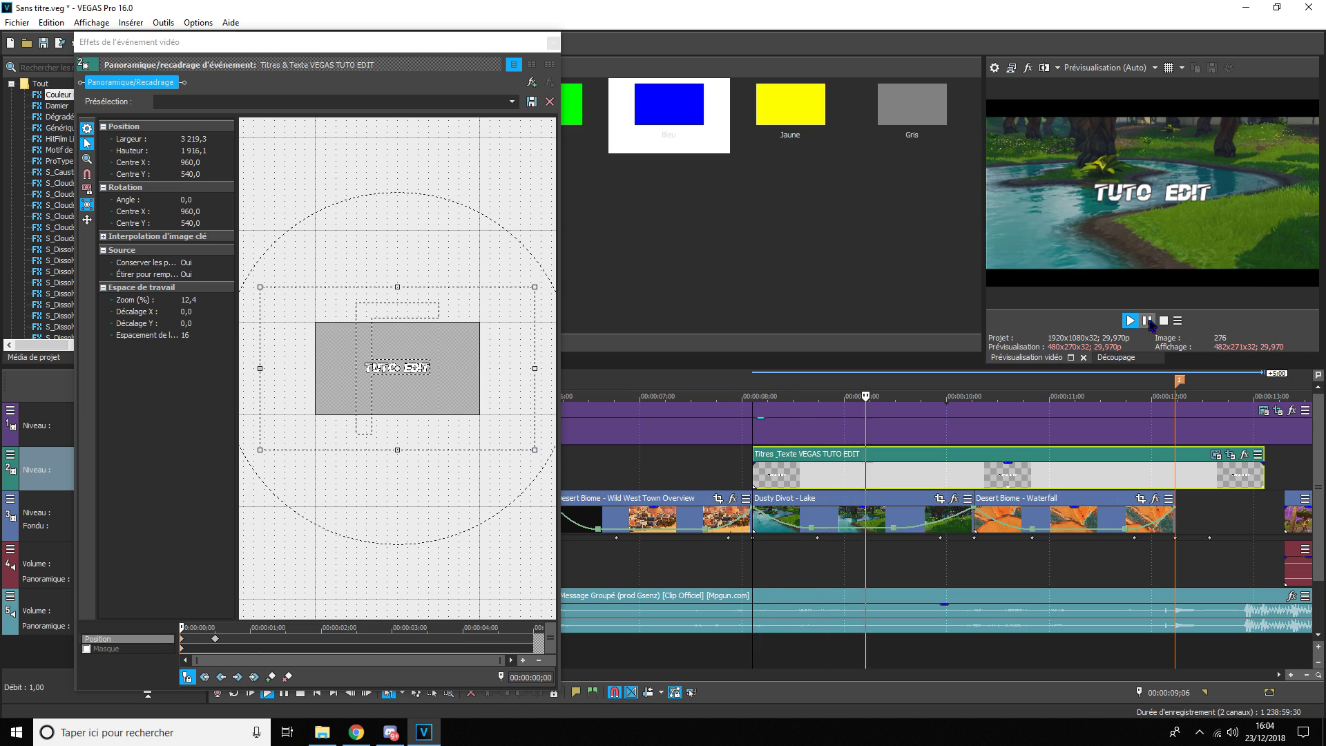
pyautogui.click(1147, 321)
pyautogui.click(746, 470)
pyautogui.click(1131, 321)
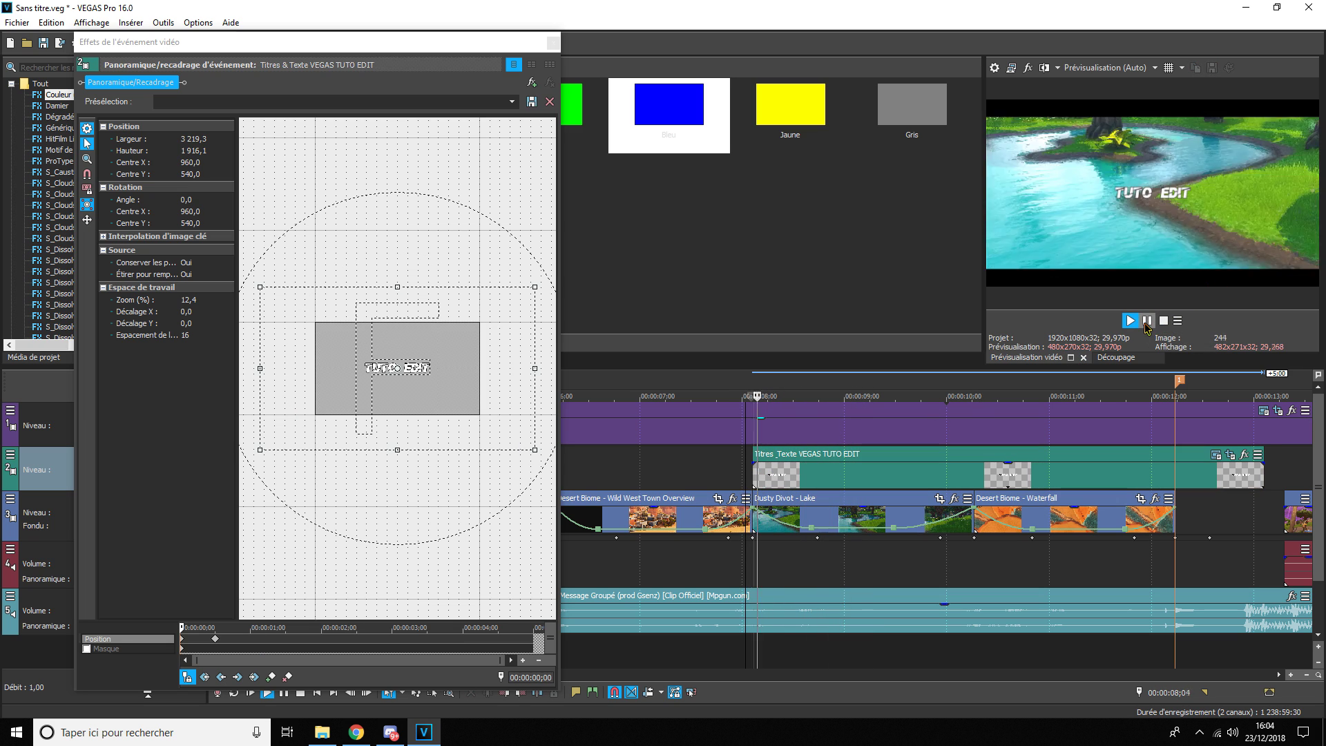
pyautogui.click(1147, 320)
# - Move the title's second pan/crop keyframe earlier to about 00:00:00;05, preview the faster zoom and close the pan/crop settings
pyautogui.click(214, 642)
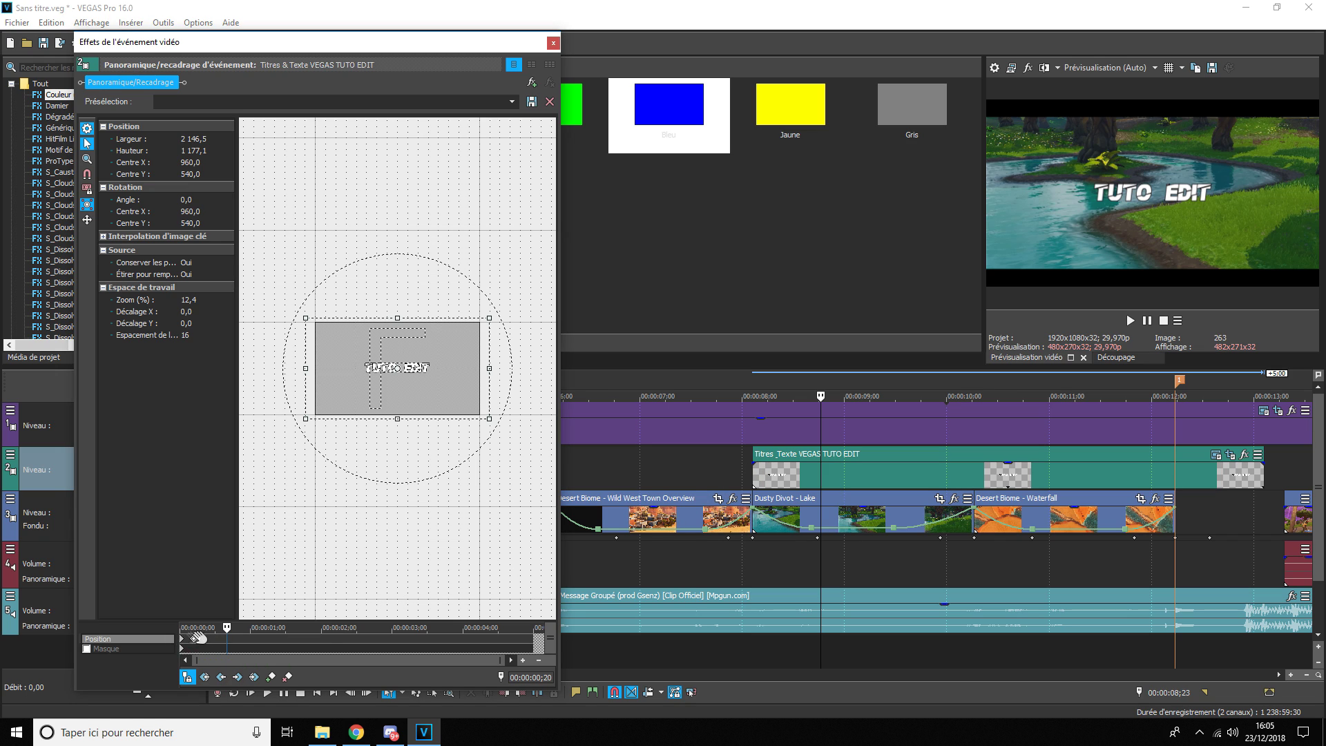
pyautogui.click(753, 474)
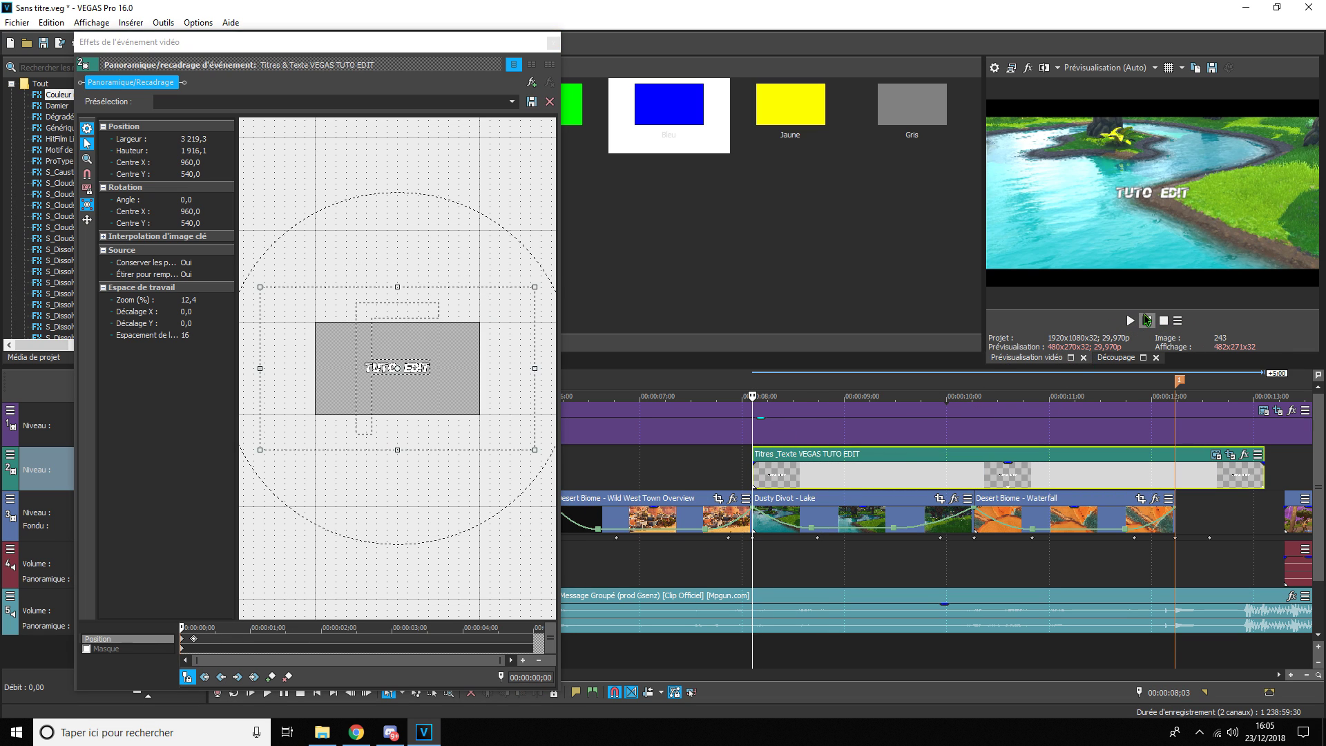
pyautogui.click(1147, 319)
pyautogui.click(553, 43)
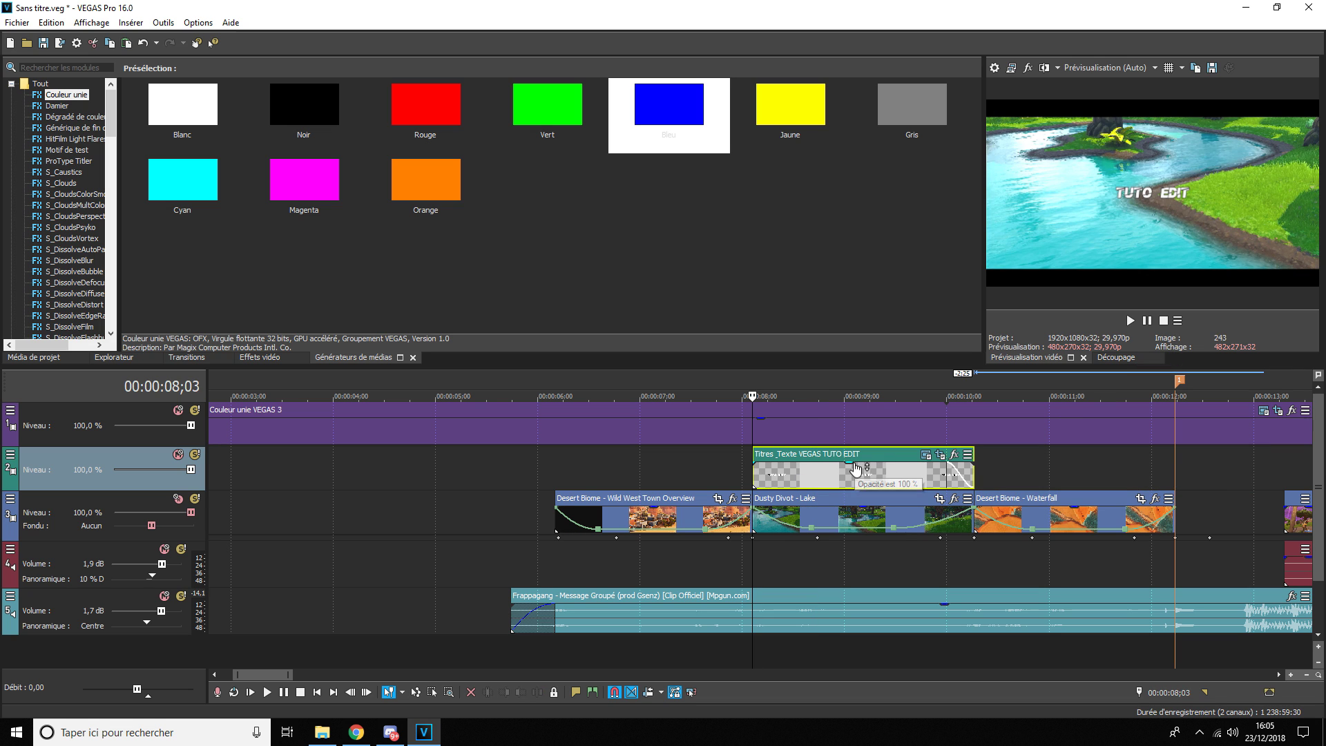
# - Trim the title to the end of Dusty Divot - Lake with a fade-out, slightly lower its opacity and preview it
pyautogui.moveTo(855, 469); pyautogui.dragTo(856, 474)
pyautogui.click(1147, 320)
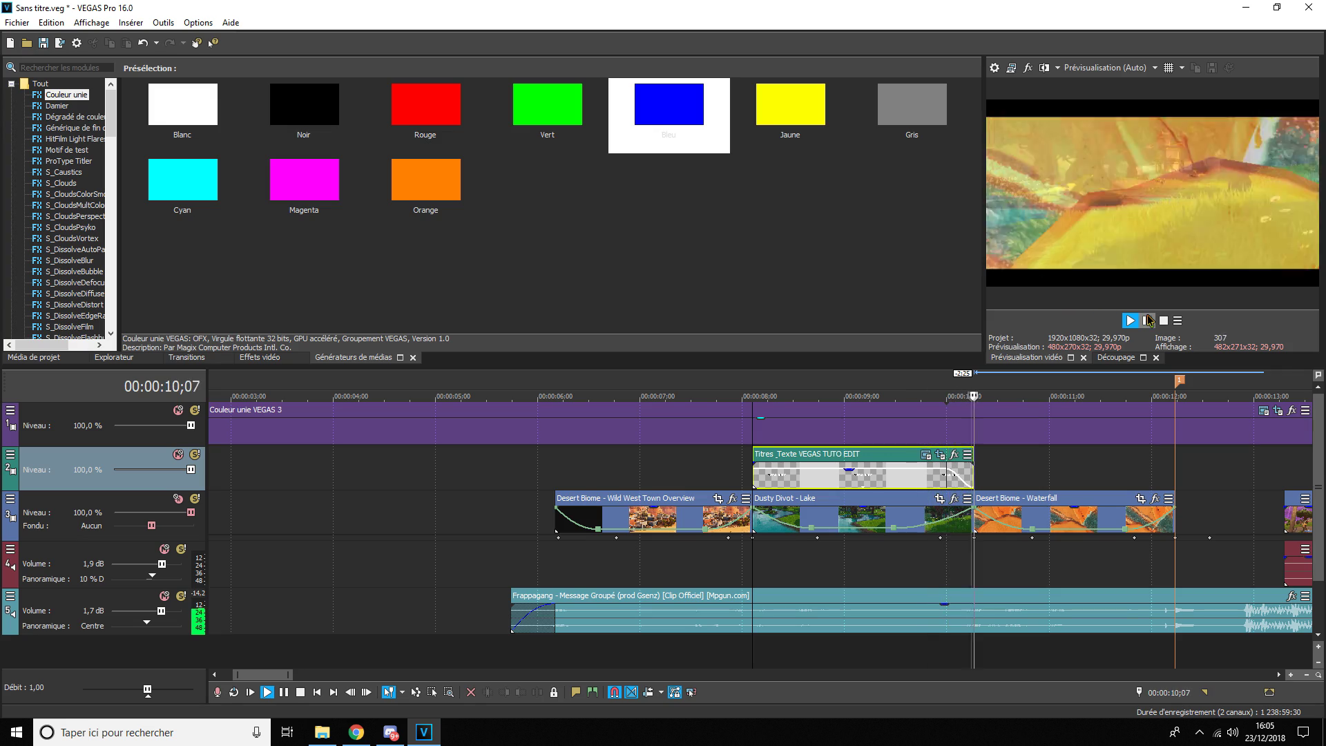
pyautogui.click(1147, 320)
# - Add the S_Shake effect to the TUTO EDIT title
pyautogui.click(755, 479)
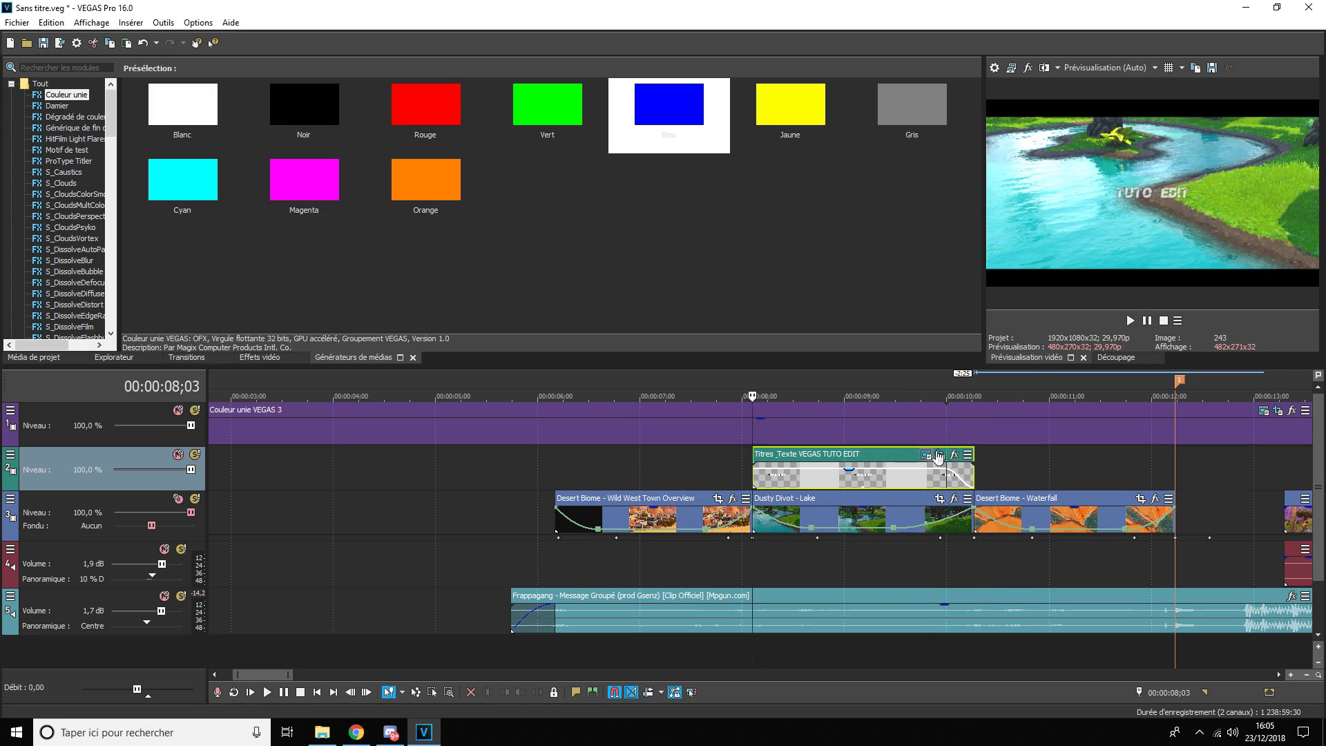
pyautogui.click(954, 455)
pyautogui.scroll(-5, 937, 317)
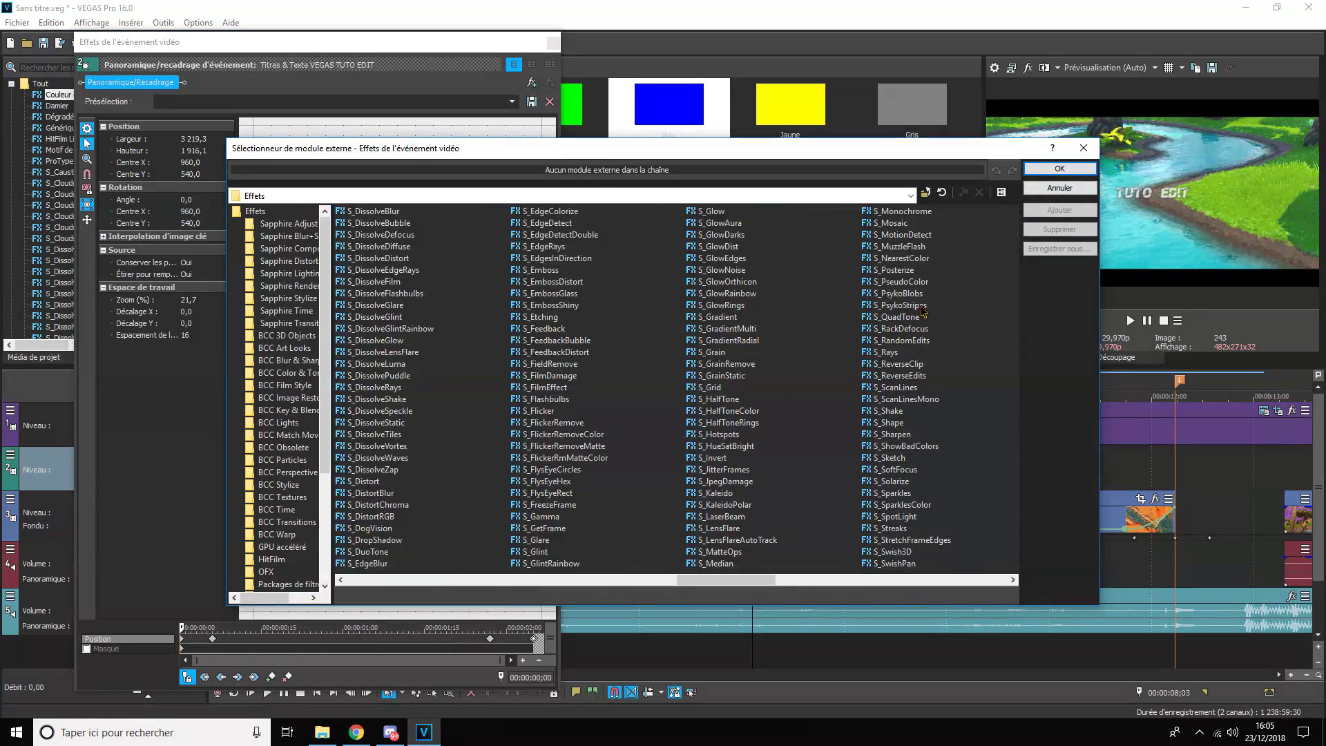
pyautogui.scroll(-3, 922, 309)
pyautogui.click(891, 410)
pyautogui.click(1050, 210)
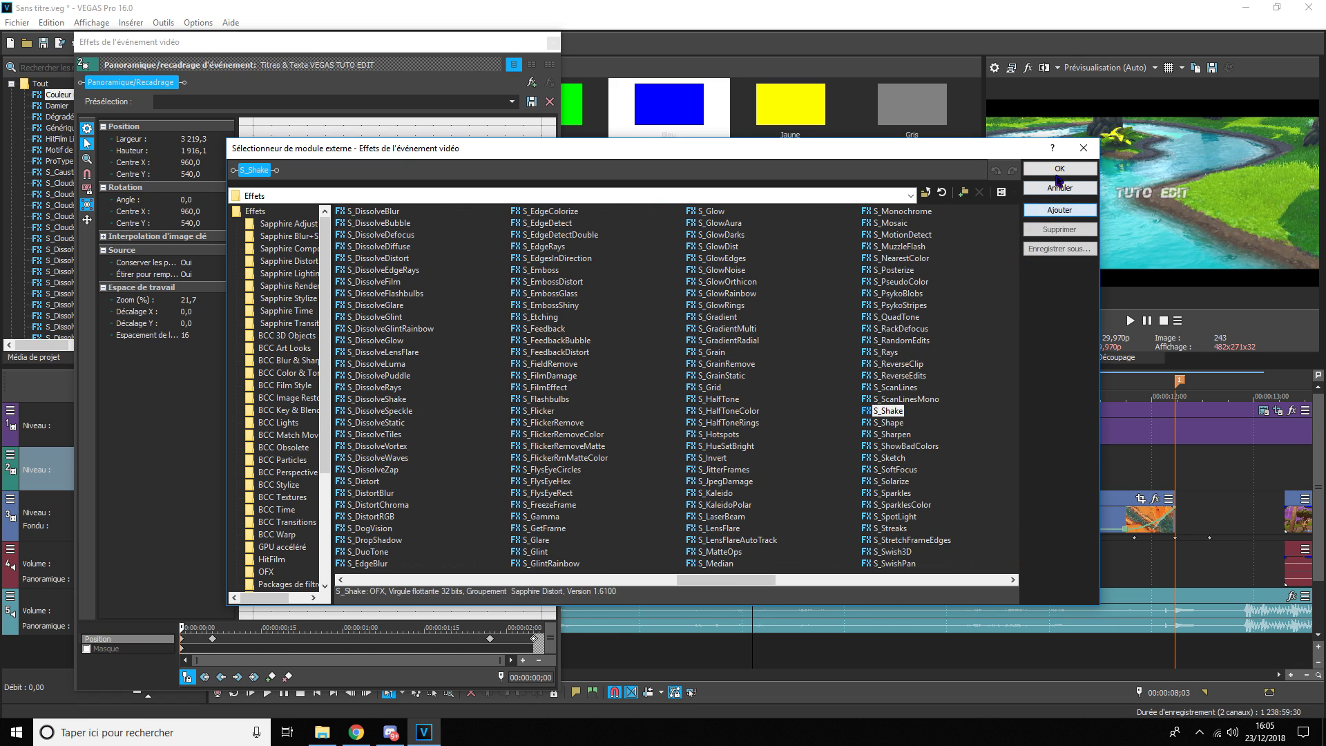
pyautogui.click(1055, 170)
# - Apply the Shake Y preset to the title's S_Shake effect
pyautogui.moveTo(261, 45); pyautogui.dragTo(416, 59)
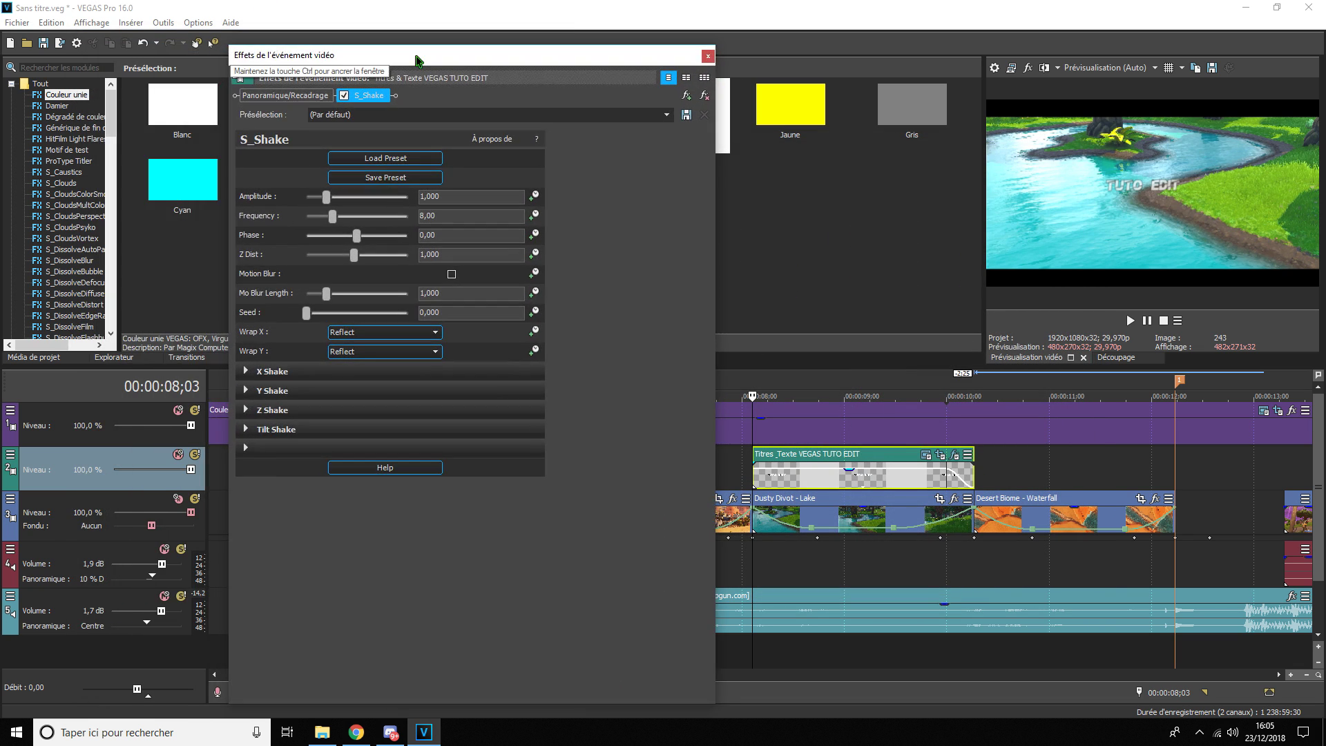
pyautogui.click(668, 114)
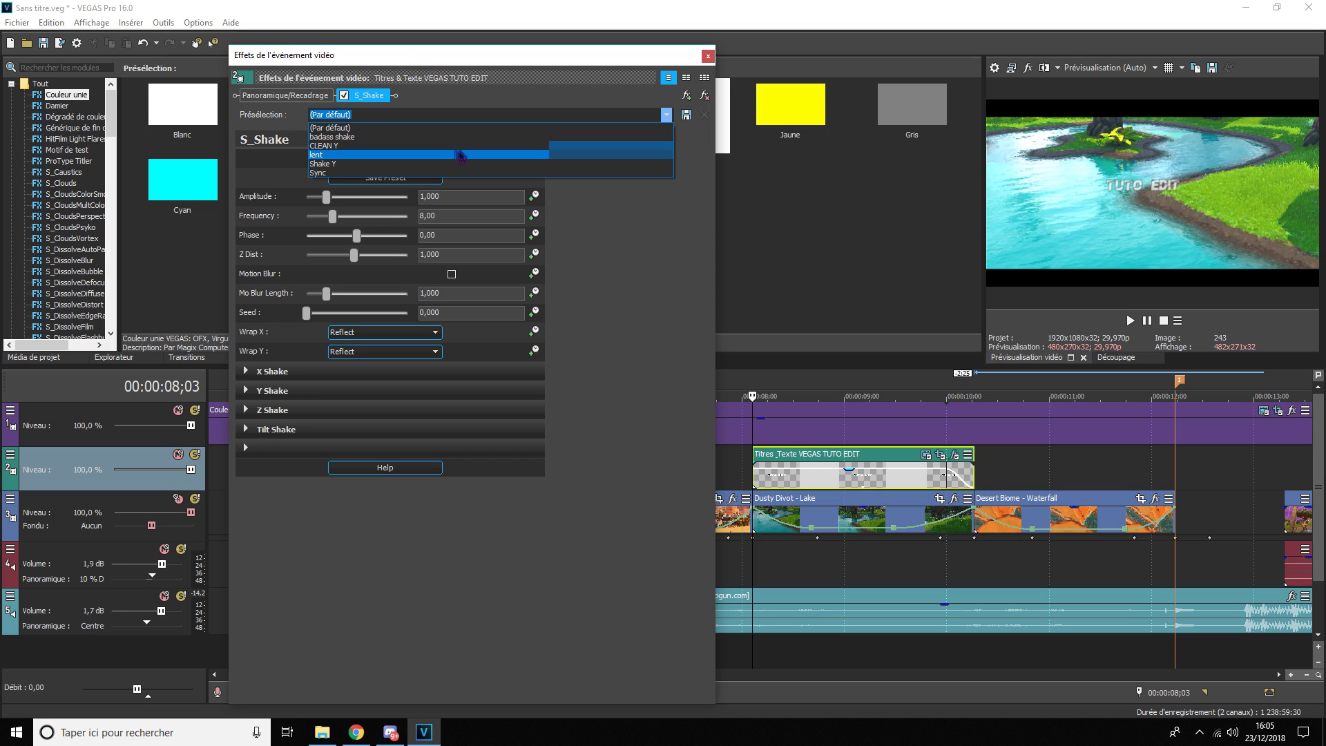
pyautogui.click(407, 163)
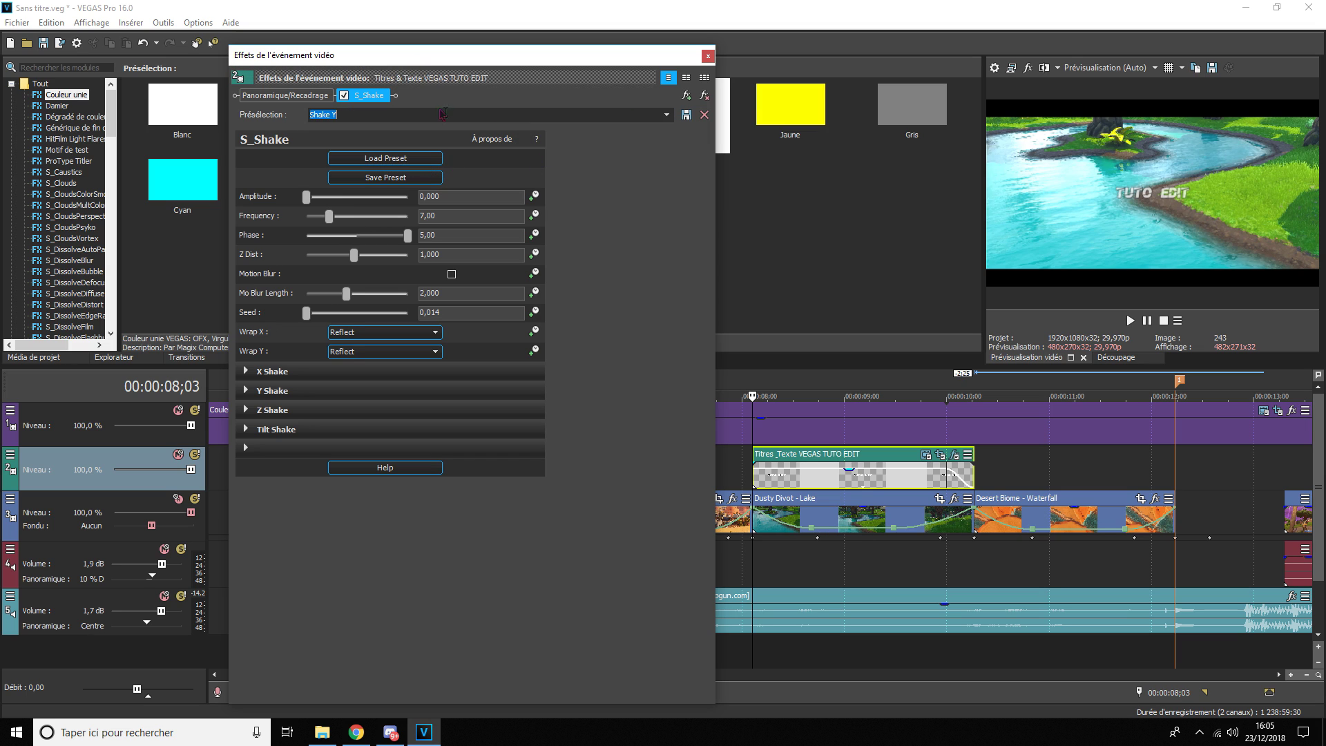
# - Examine the X, Y, Z and Tilt Shake parameters of the Shake Y preset, then collapse the groups
pyautogui.click(247, 372)
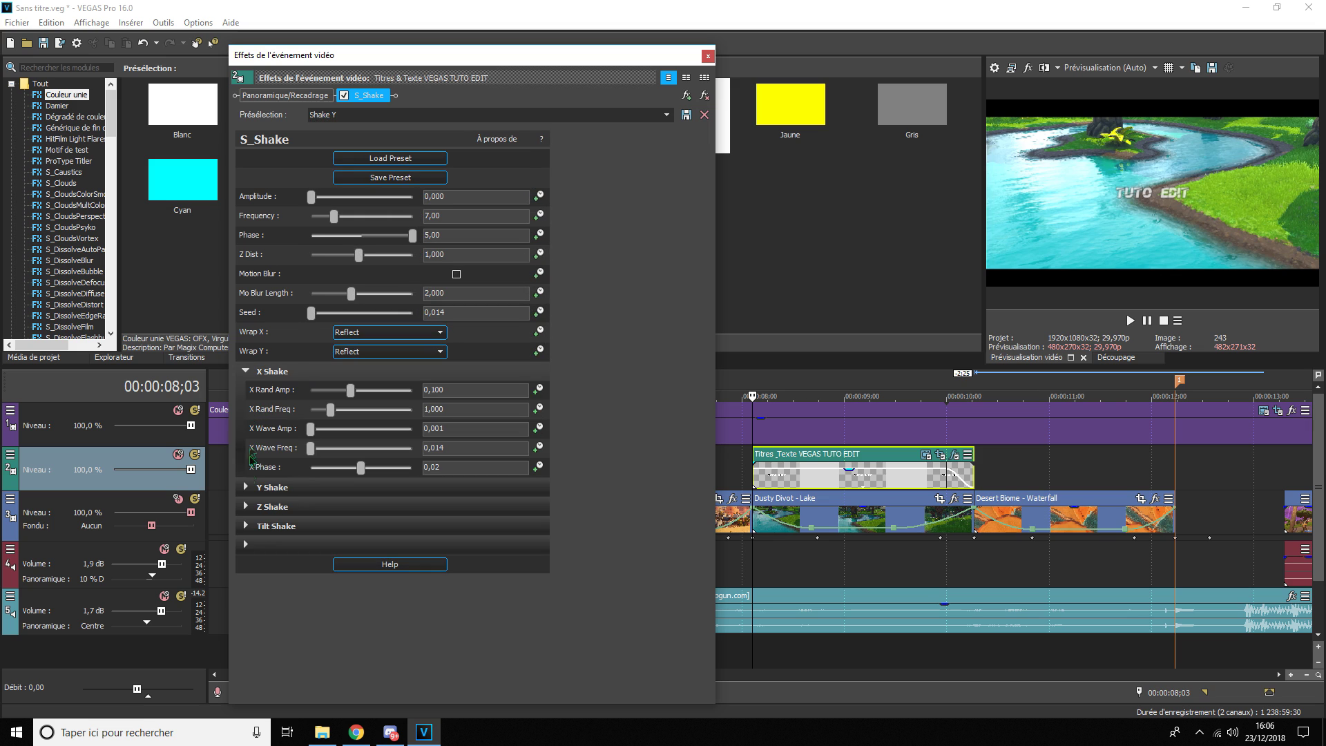
pyautogui.click(292, 487)
pyautogui.click(254, 605)
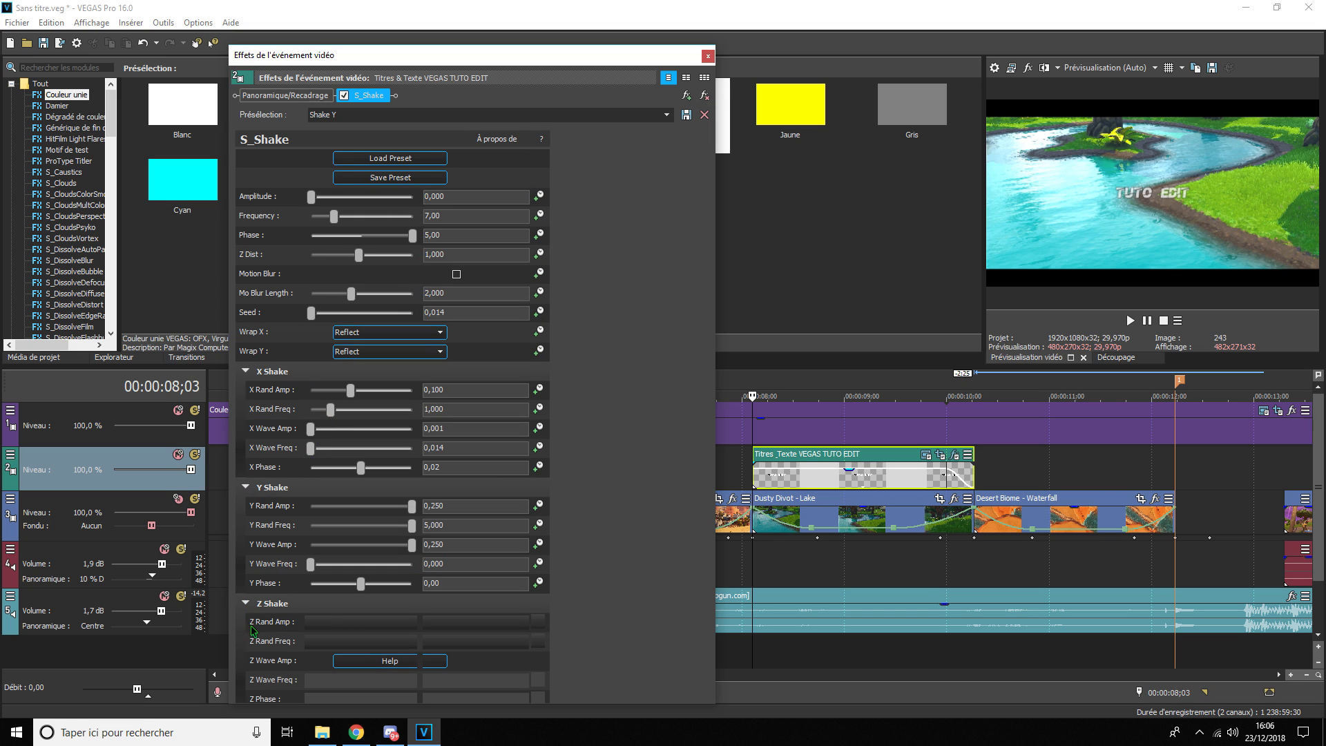
pyautogui.scroll(-1, 273, 620)
pyautogui.click(247, 652)
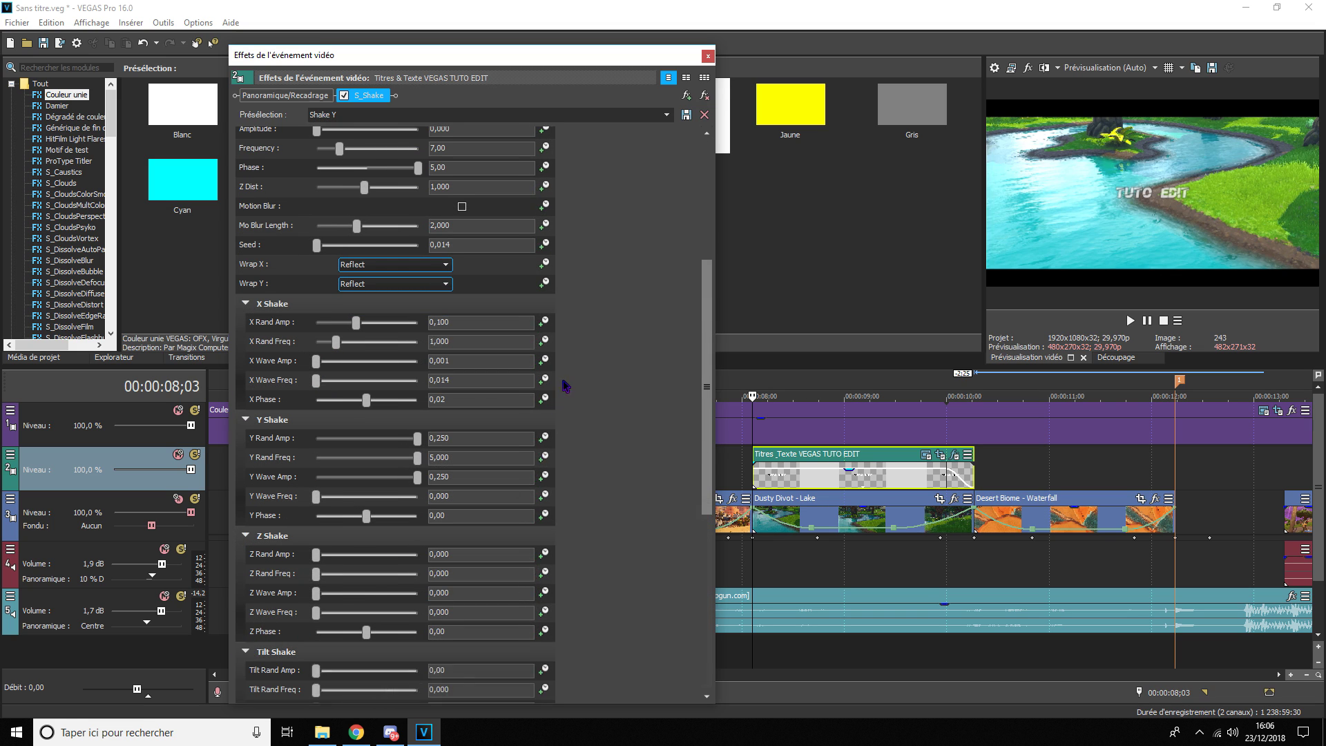
pyautogui.scroll(1, 584, 366)
pyautogui.moveTo(708, 252); pyautogui.dragTo(701, 542)
pyautogui.click(245, 554)
pyautogui.click(245, 438)
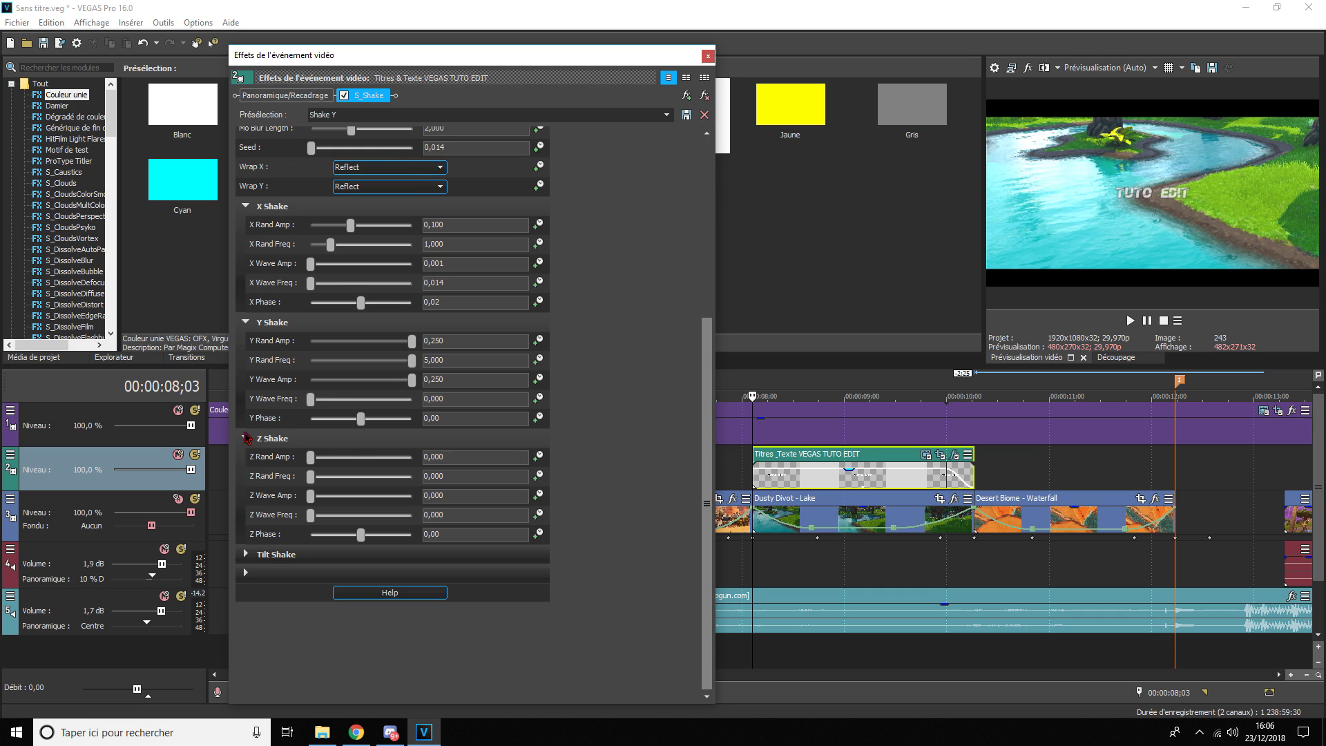
pyautogui.click(245, 391)
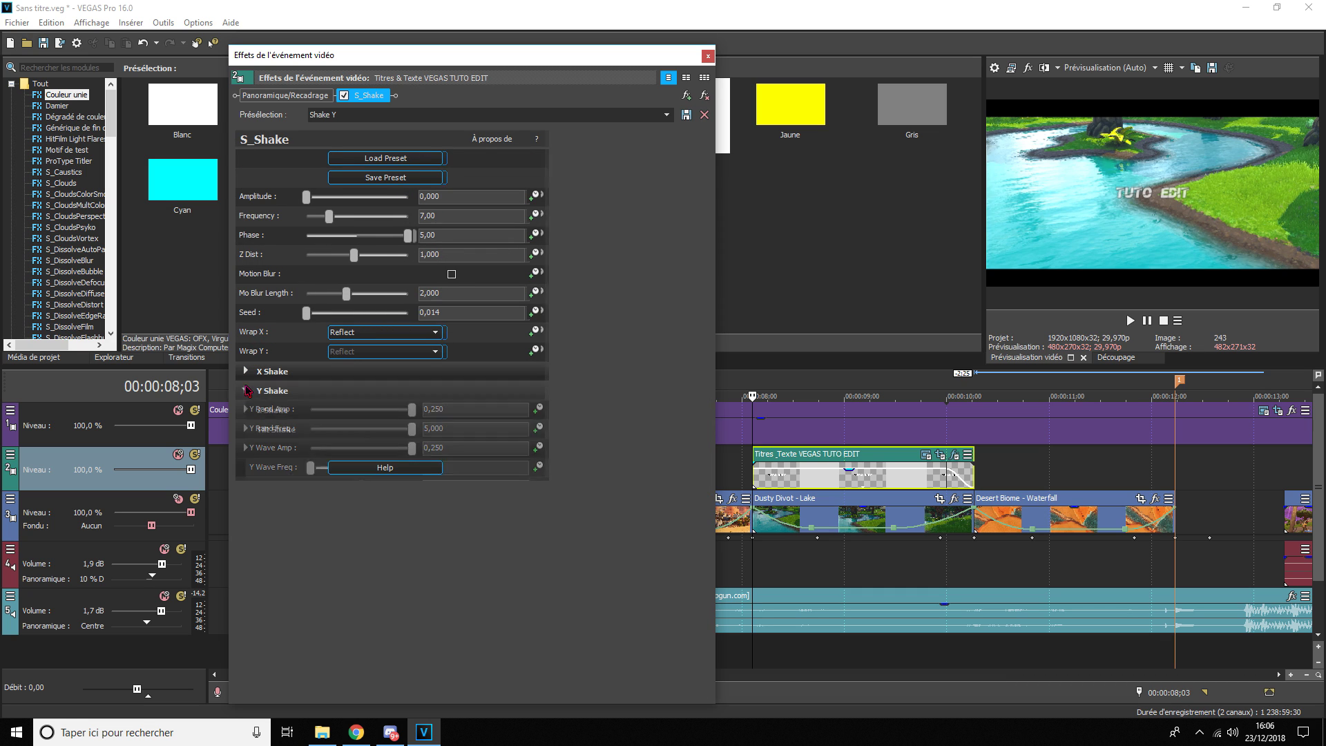
# - Animate the S_Shake amplitude and set it to 0,5 at the title's start
pyautogui.moveTo(487, 53); pyautogui.dragTo(389, 55)
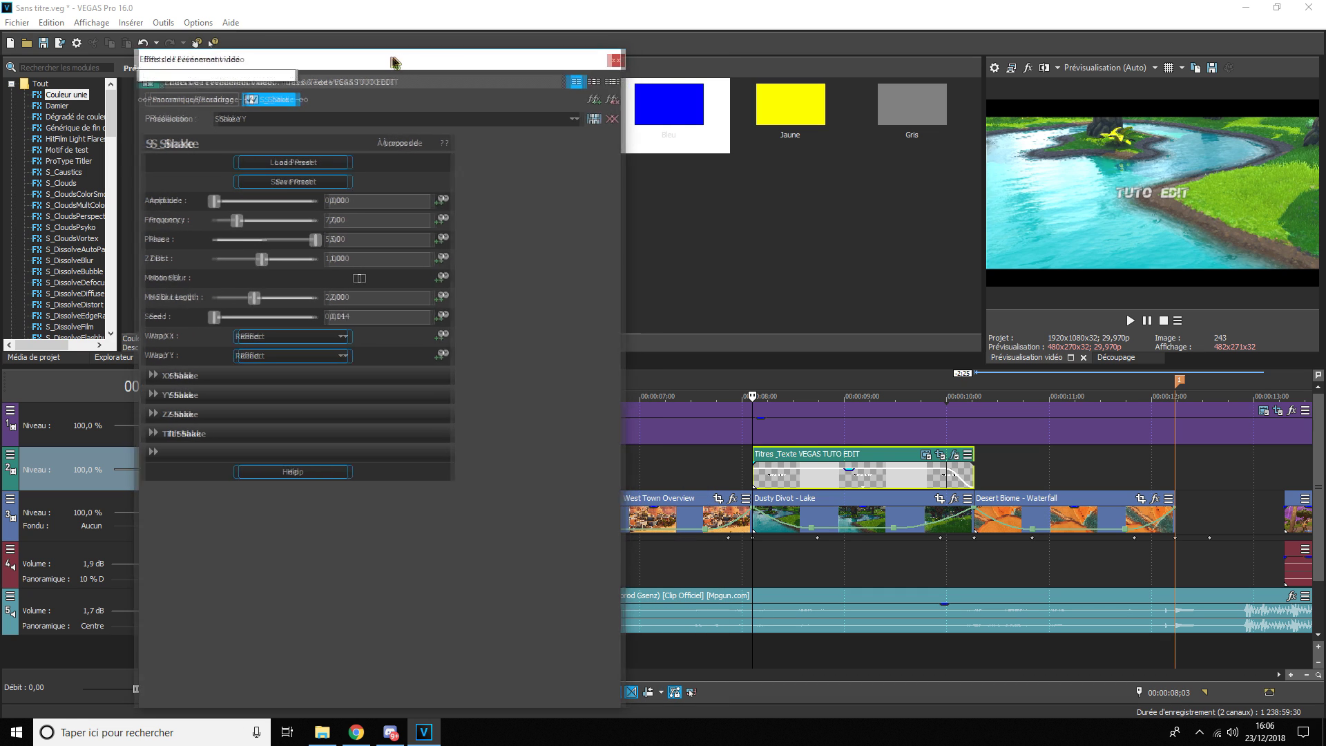
pyautogui.click(436, 198)
pyautogui.moveTo(438, 56); pyautogui.dragTo(396, 43)
pyautogui.scroll(5, 1040, 476)
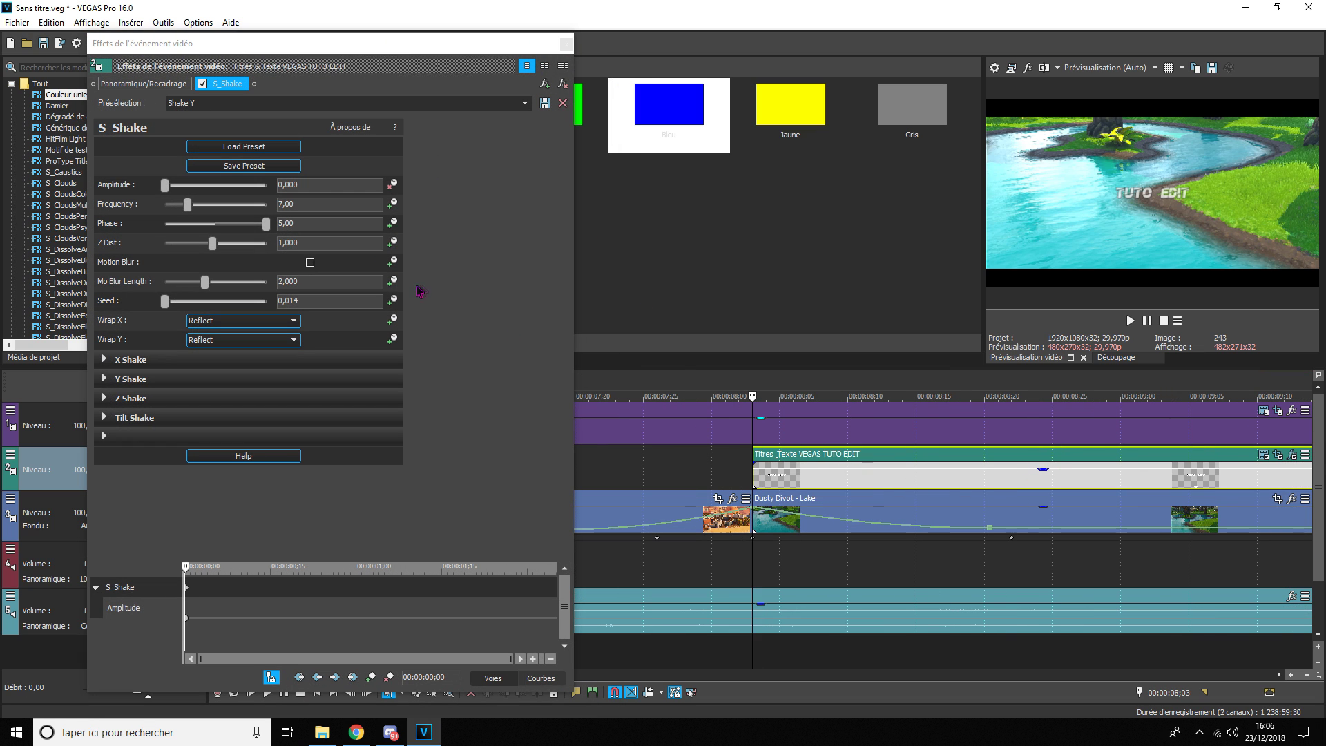
pyautogui.click(323, 184)
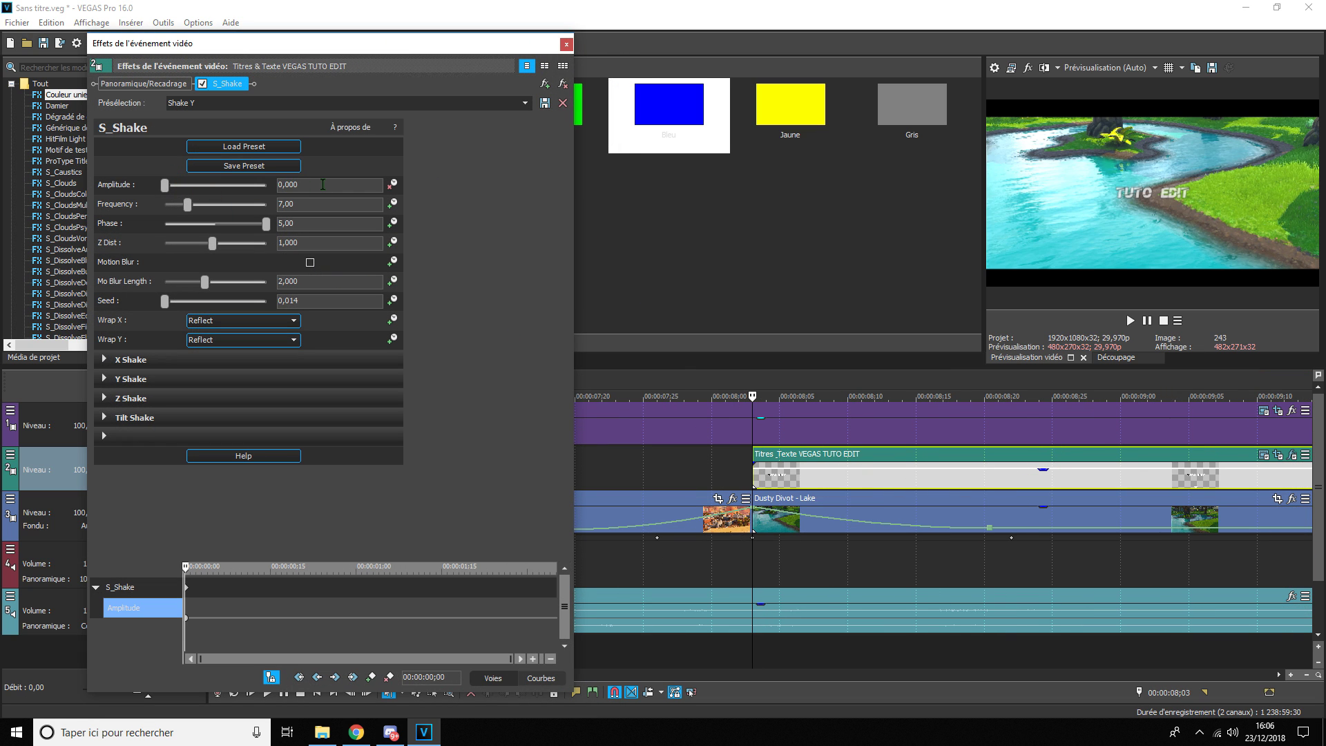
pyautogui.write('5')
pyautogui.press('Return')
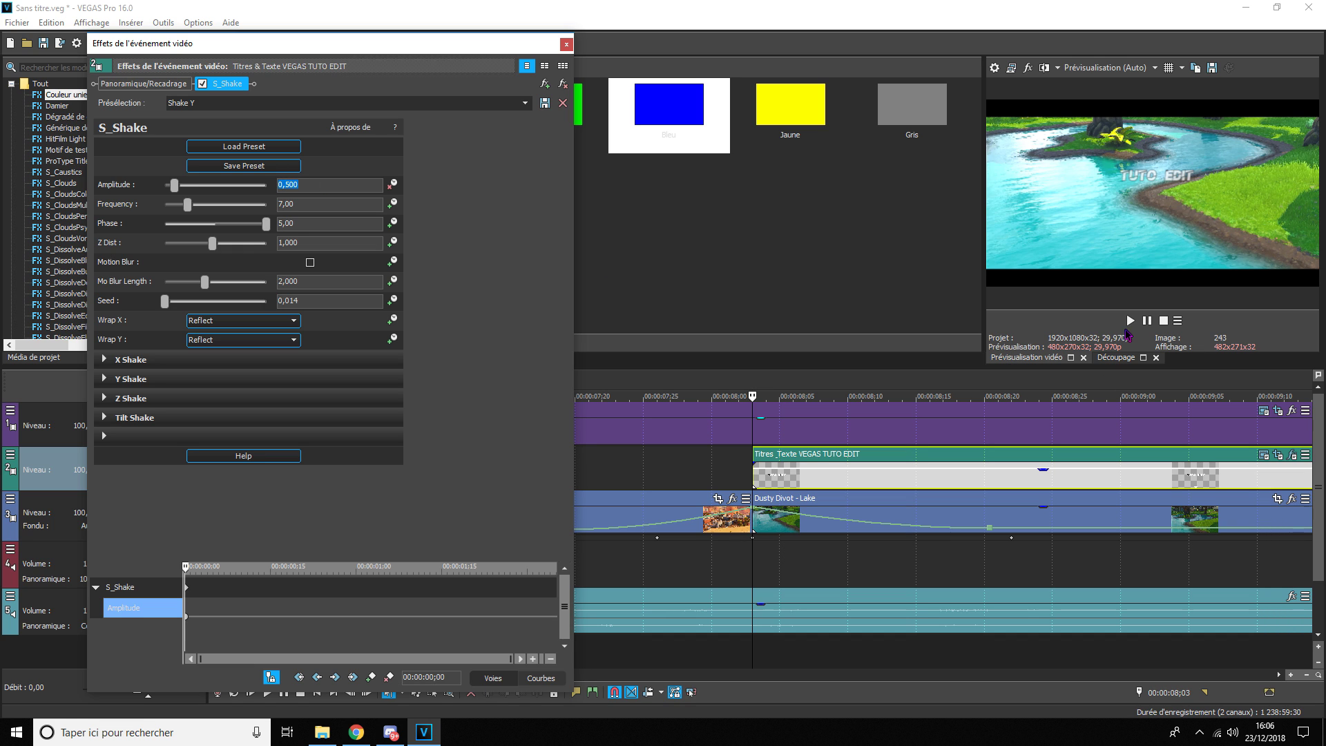
# - Set the S_Shake amplitude to 0 at 00:00:00;11 in the title
pyautogui.click(1147, 322)
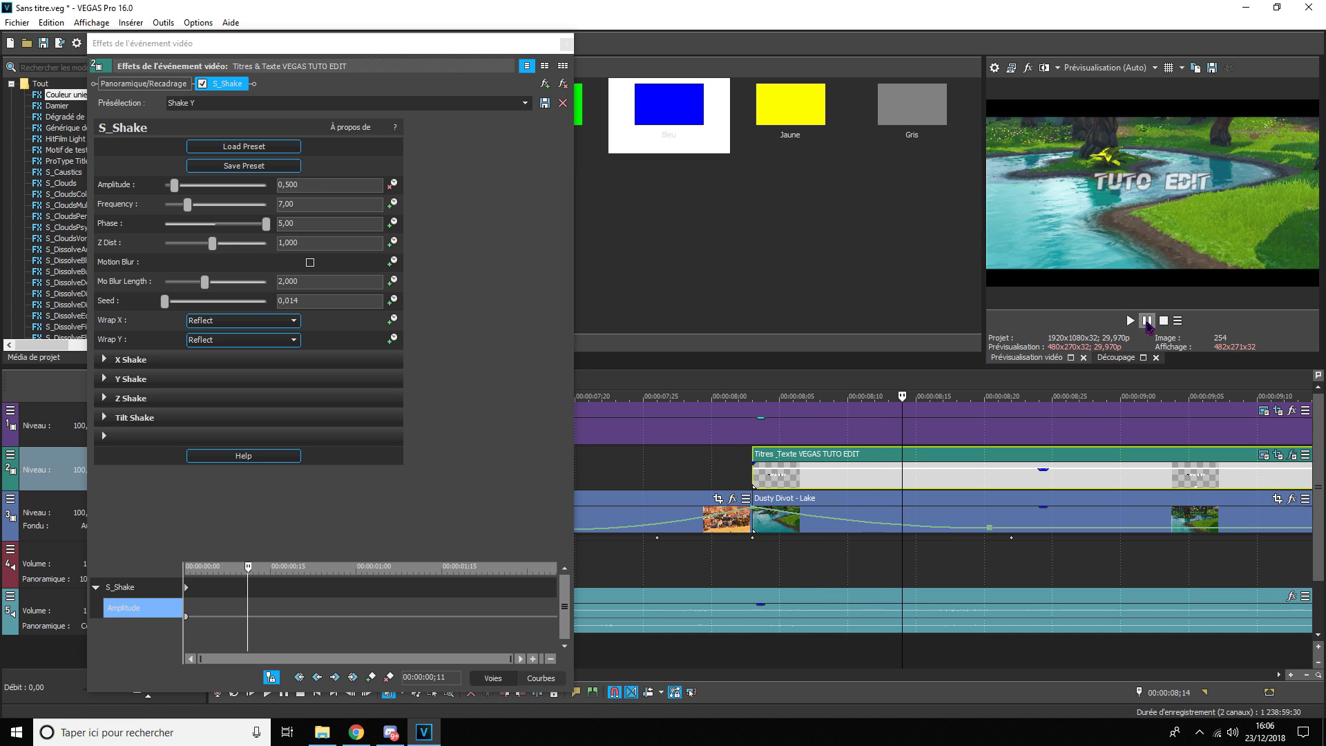
pyautogui.doubleClick(324, 184)
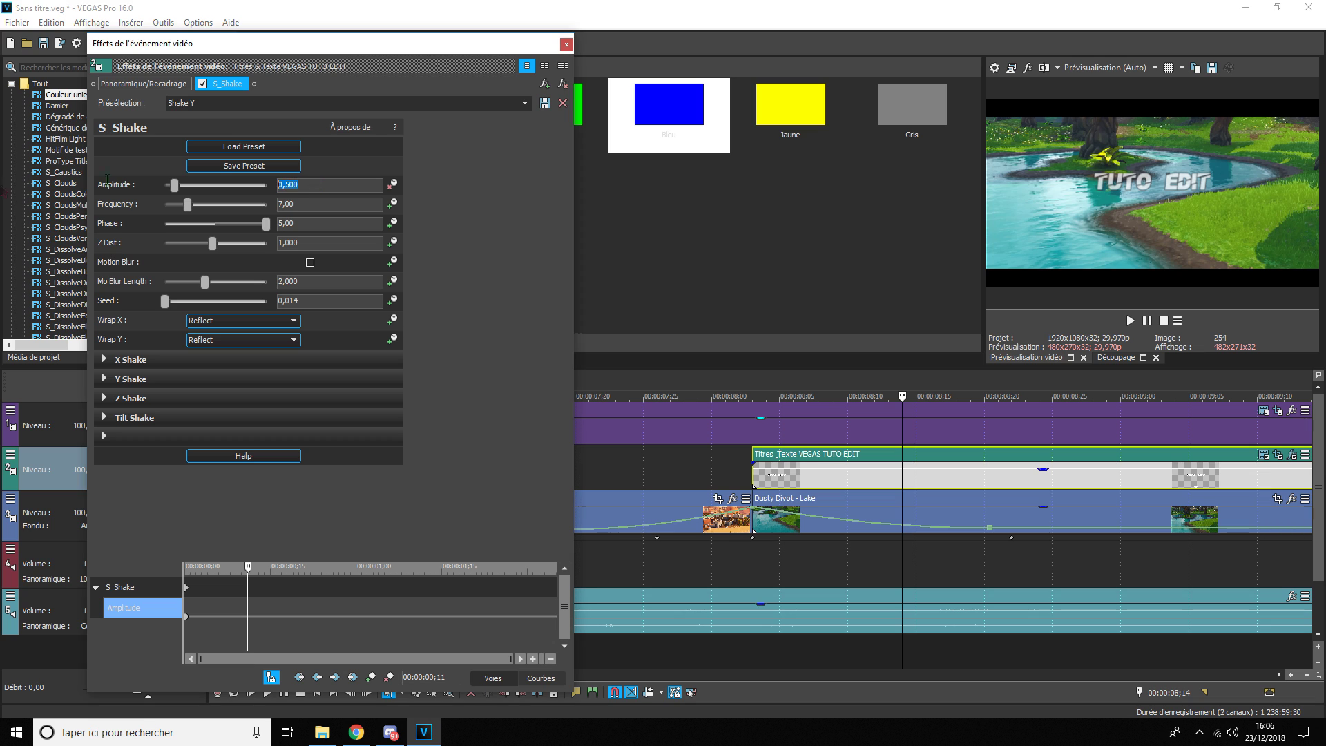
pyautogui.write('0')
pyautogui.press('Return')
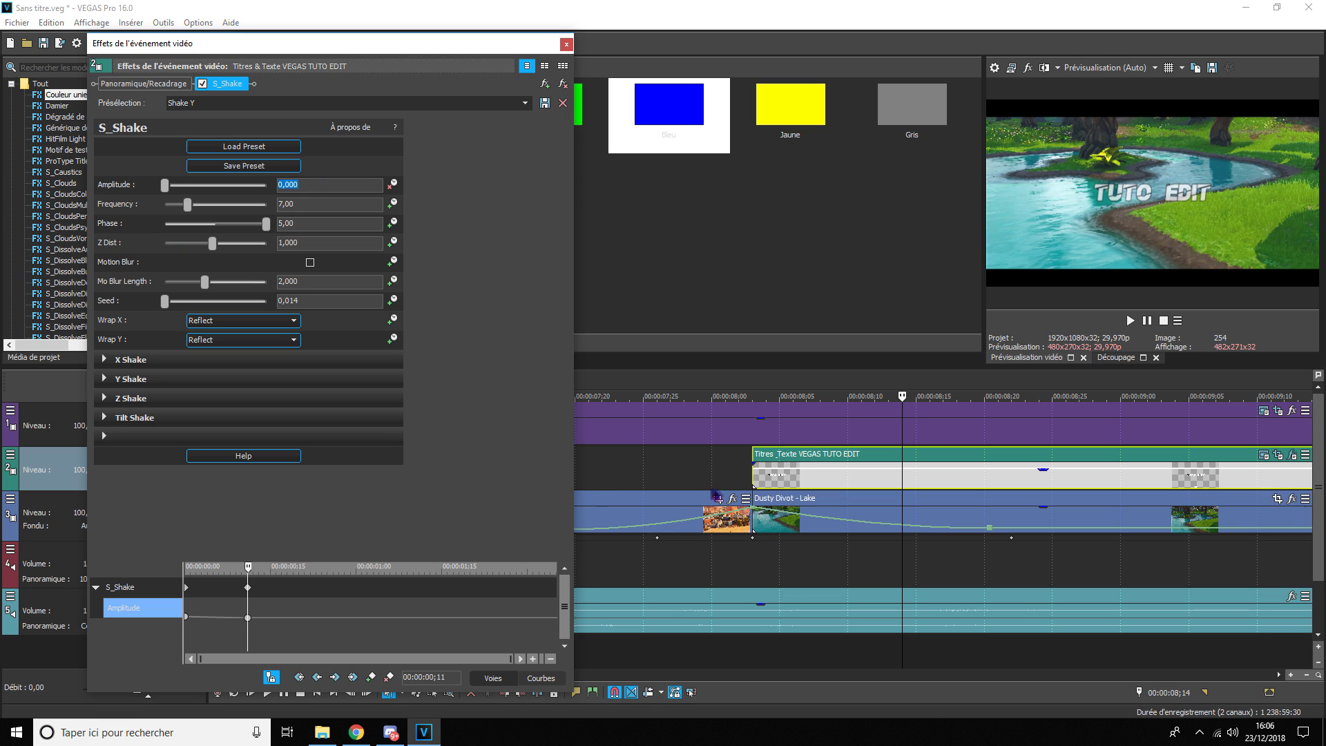
# - Enable motion blur in the title's S_Shake effect and play the title's opening to check the shake
pyautogui.click(1145, 322)
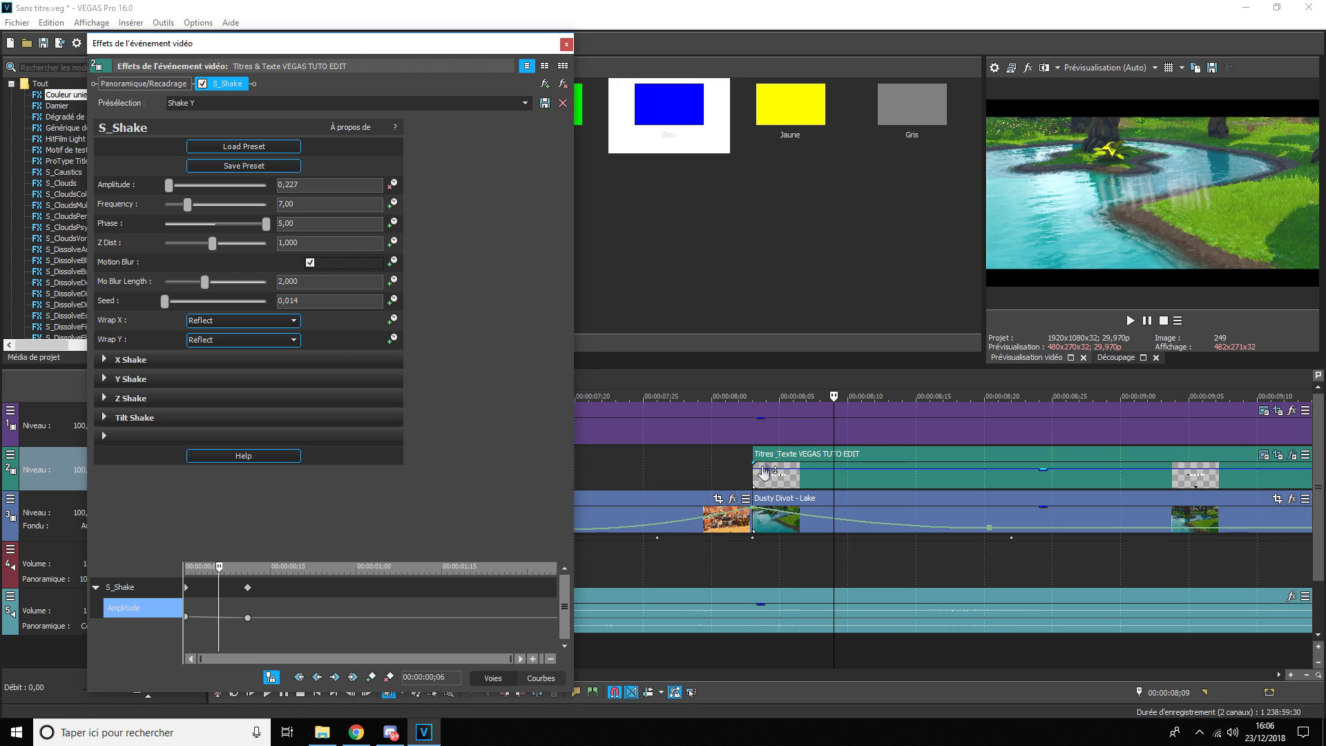
pyautogui.click(1147, 321)
pyautogui.click(1148, 320)
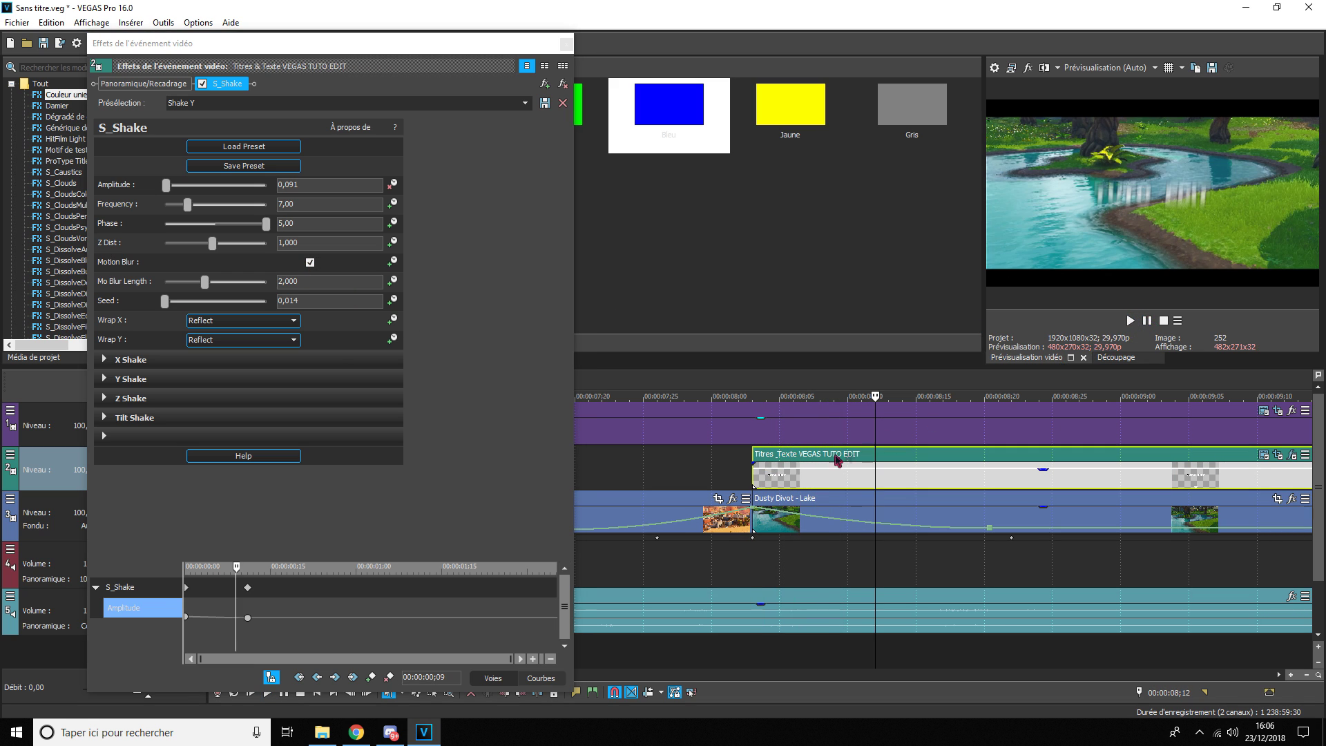
# - Set the S_Shake amplitude to 0,25 at the start of the title
pyautogui.click(754, 475)
pyautogui.click(301, 185)
pyautogui.press('BackSpace')
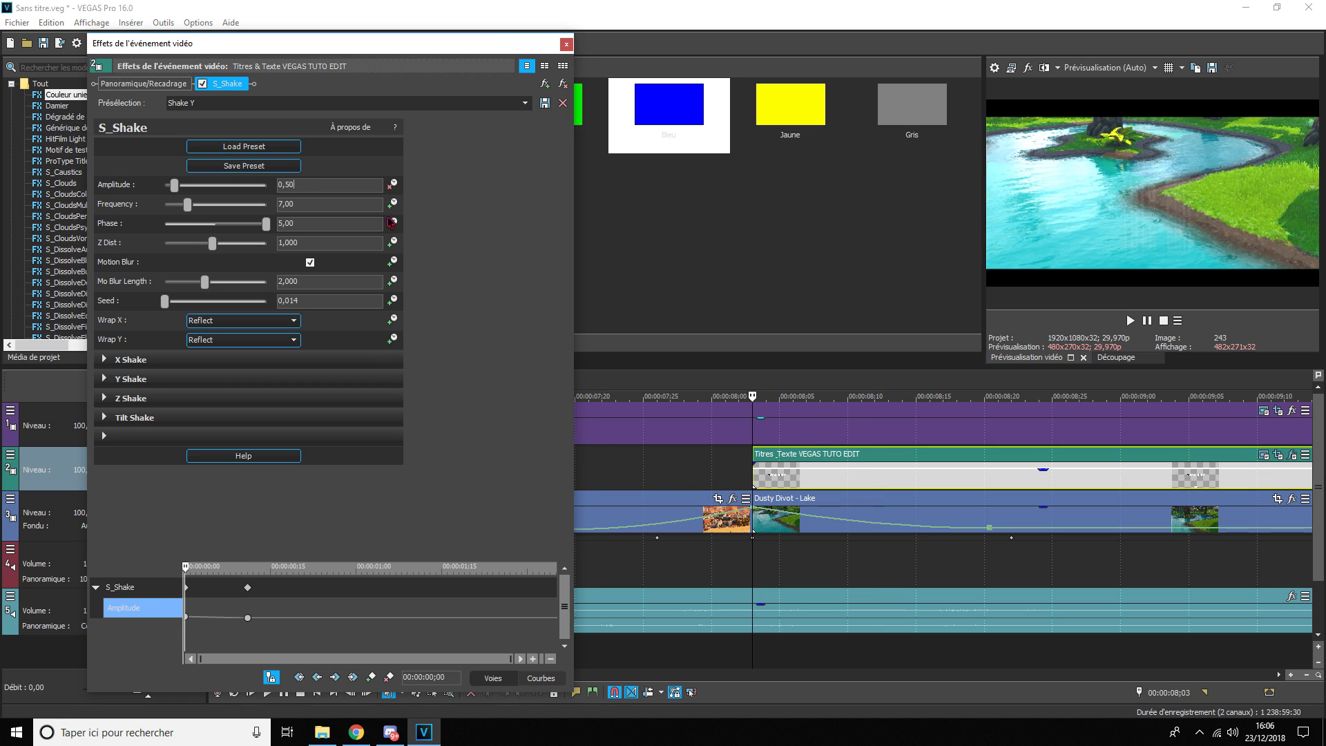
pyautogui.write('25')
pyautogui.press('Return')
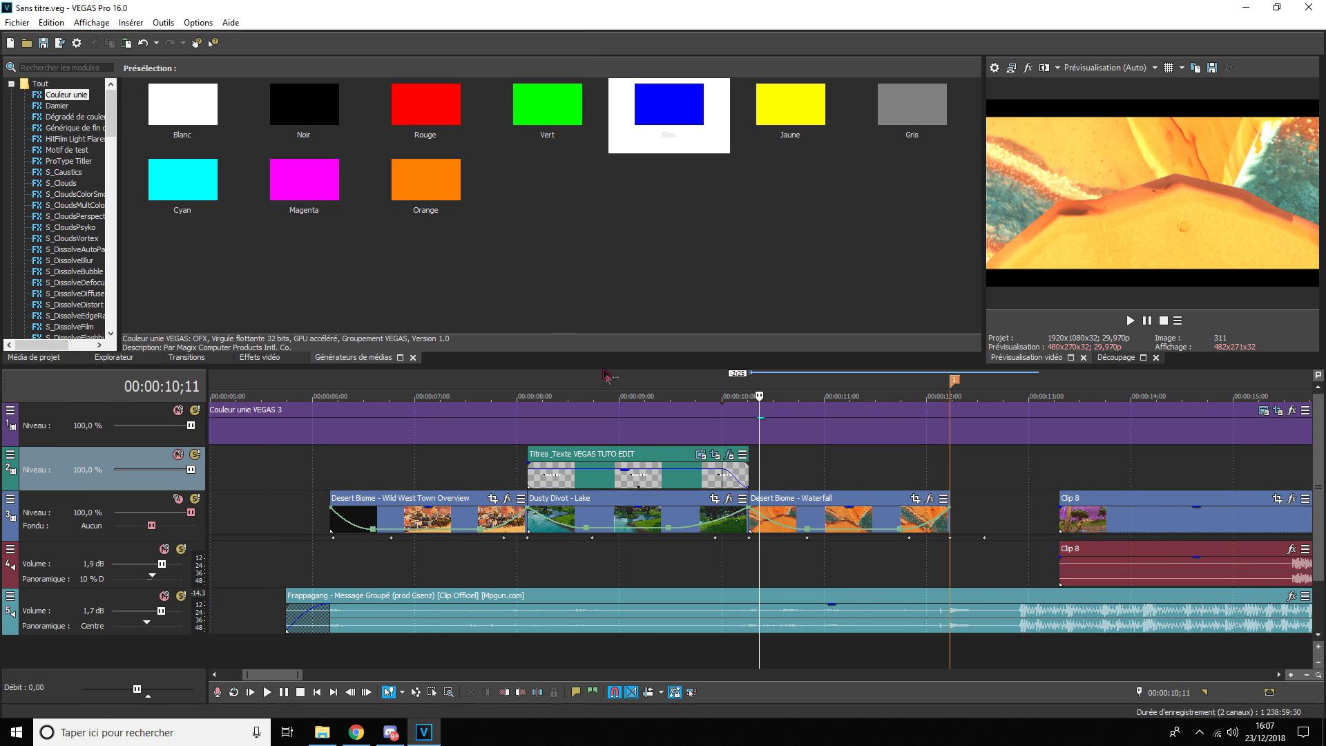
# - Play the music between the Desert Biome - Waterfall clip and Clip 8 to locate where the beat drops
pyautogui.scroll(-4, 547, 528)
pyautogui.moveTo(449, 558); pyautogui.dragTo(678, 567)
pyautogui.click(683, 568)
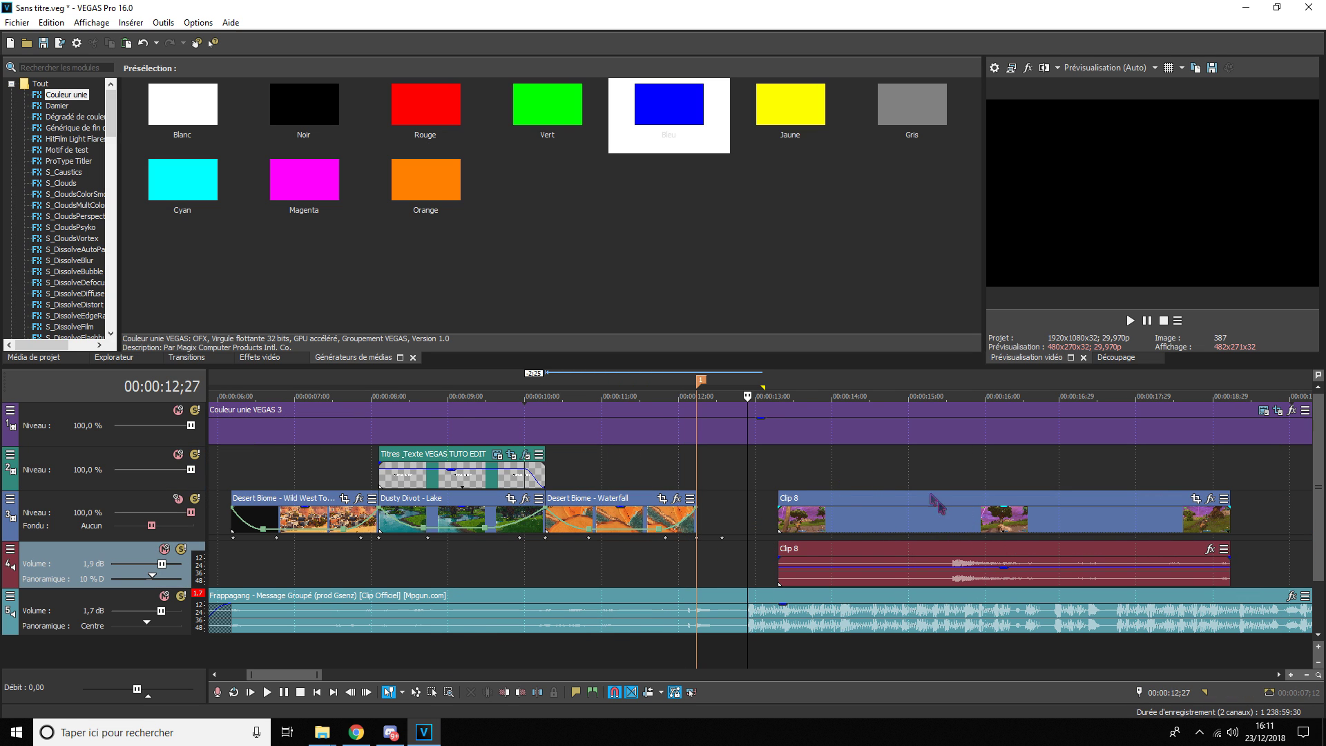
pyautogui.scroll(-3, 932, 498)
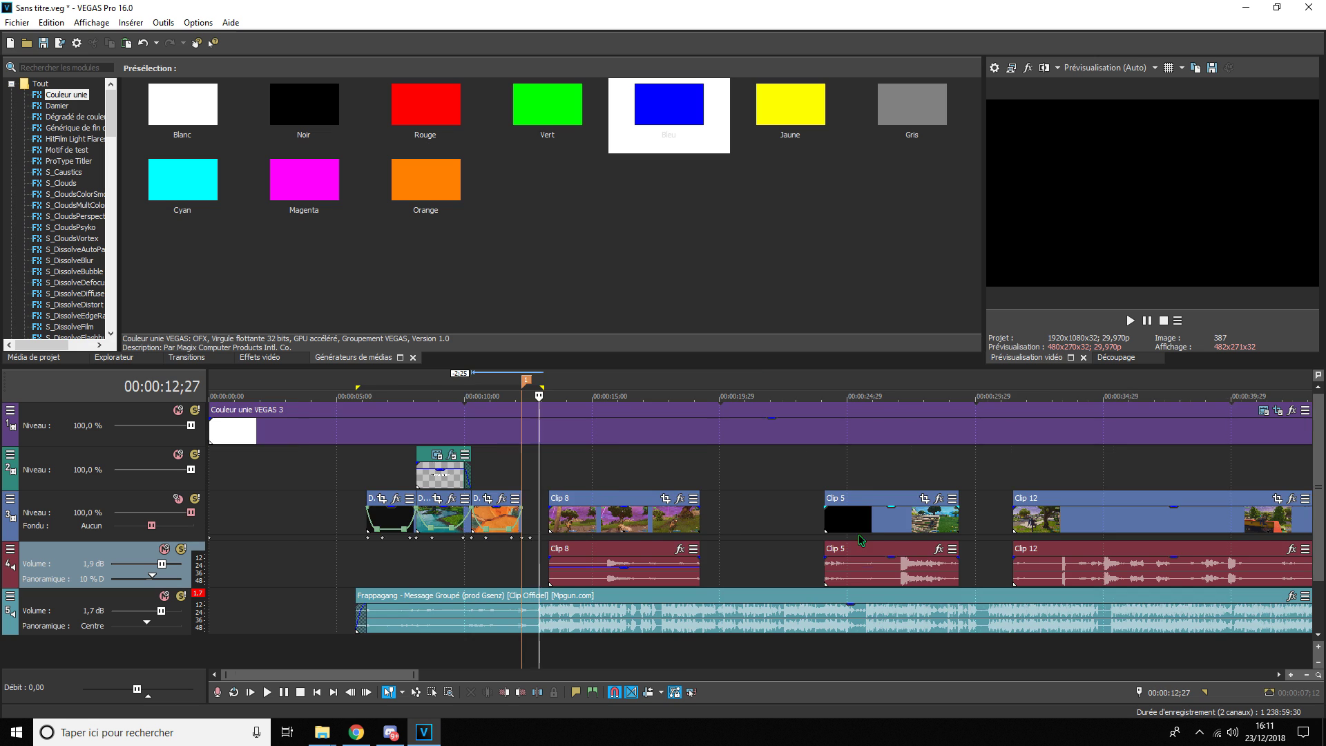
pyautogui.scroll(5, 859, 533)
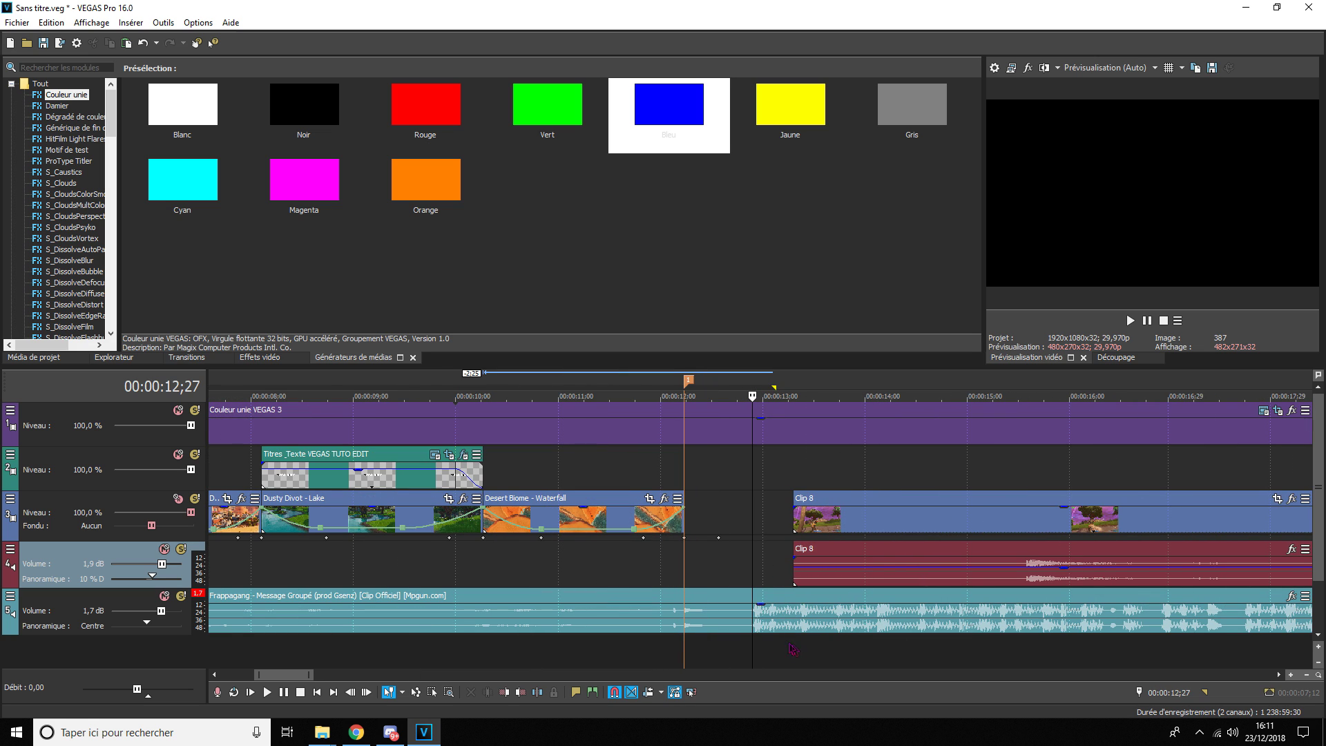
pyautogui.click(750, 625)
pyautogui.scroll(3, 980, 637)
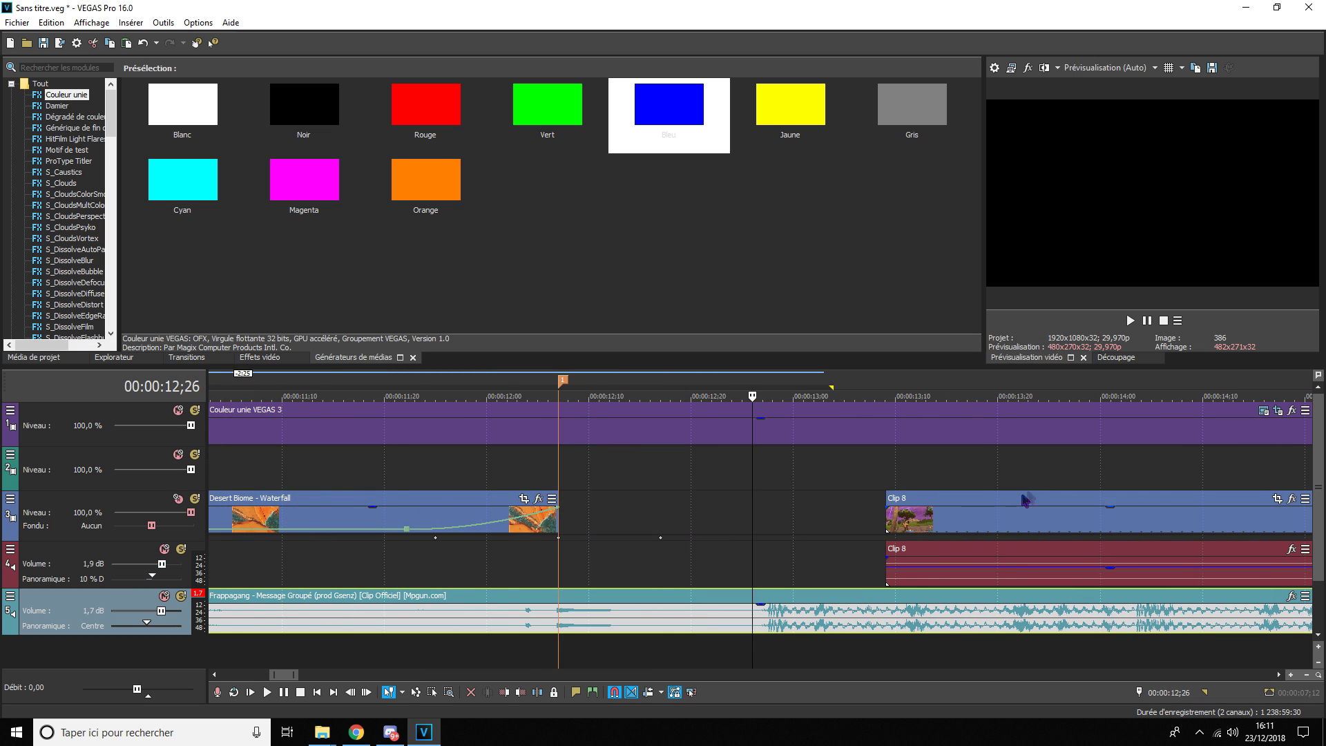
pyautogui.scroll(-2, 921, 550)
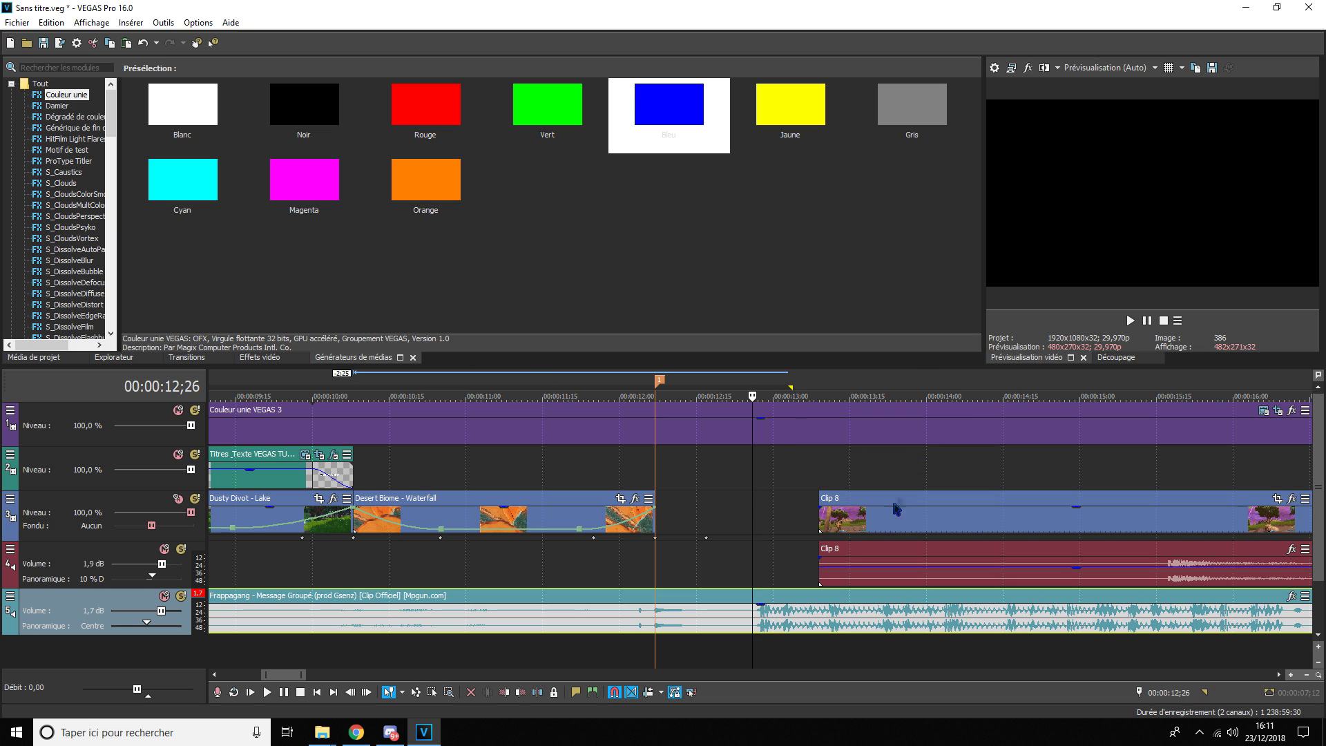
pyautogui.click(1132, 322)
pyautogui.click(1145, 322)
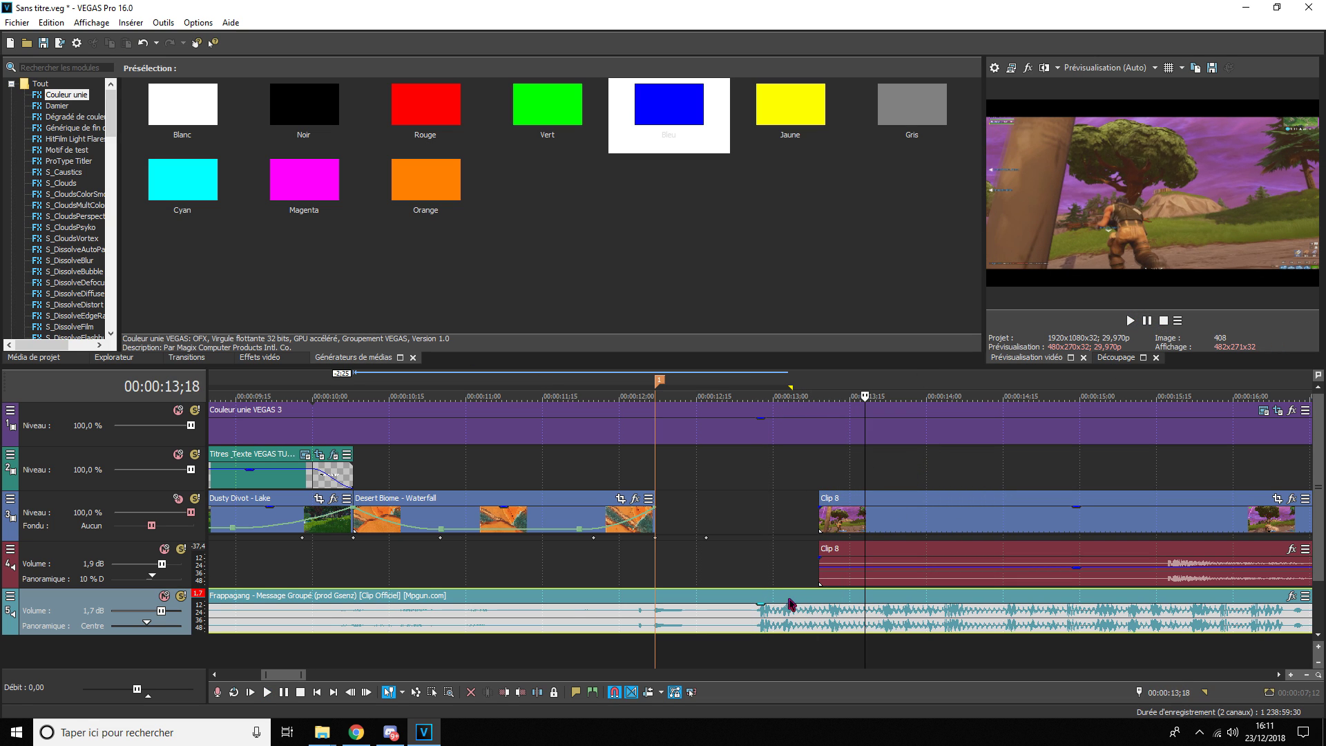
# - Add a timeline marker where the music drops at 00:00:12;28
pyautogui.click(756, 624)
pyautogui.click(734, 627)
pyautogui.click(1129, 321)
pyautogui.click(763, 623)
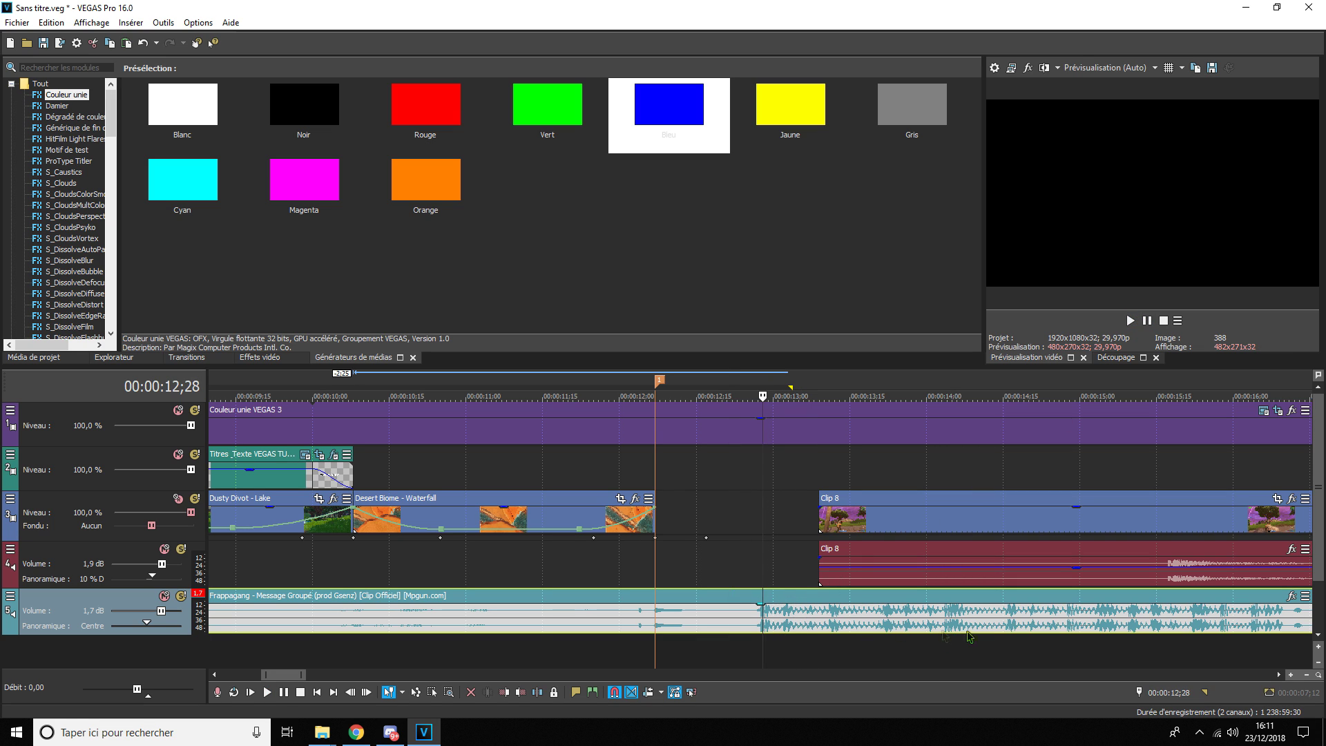
pyautogui.press('m')
# - Listen from just before the drop and add a marker on the following beat at 00:00:13;21
pyautogui.click(727, 563)
pyautogui.click(1130, 320)
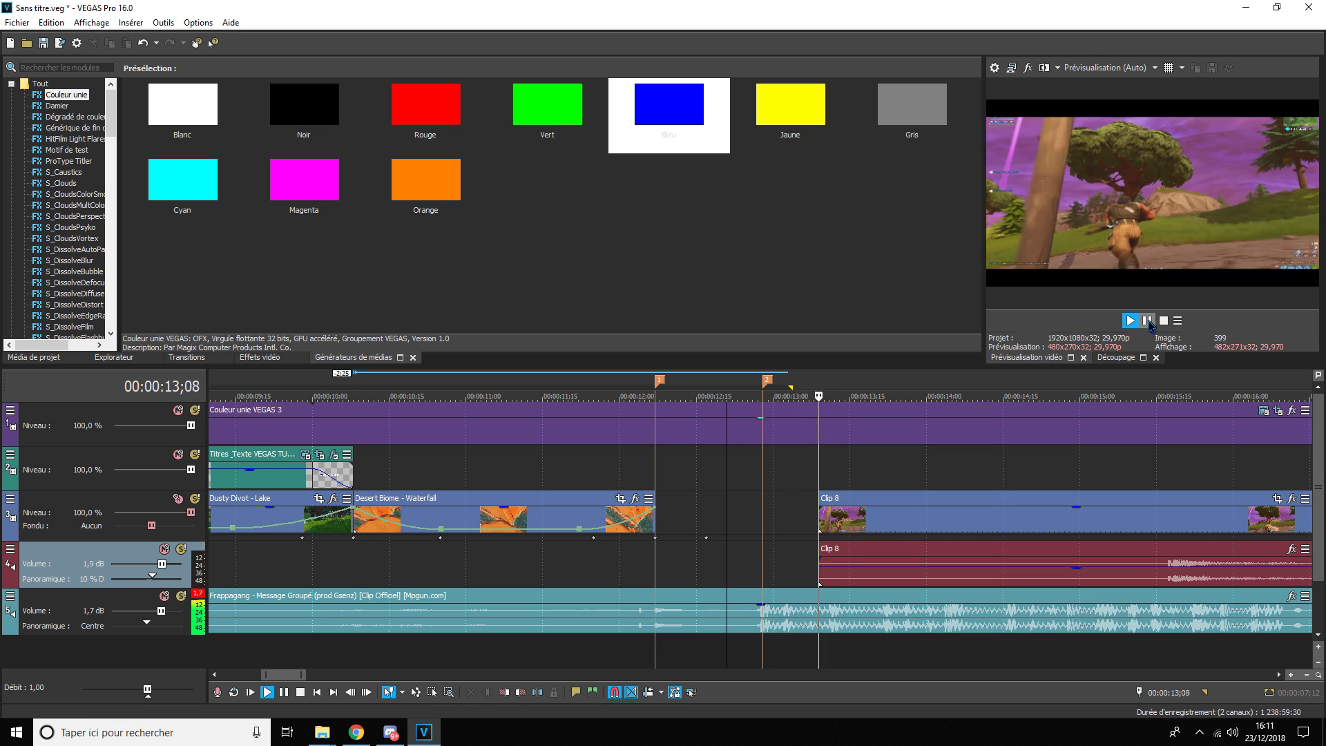
pyautogui.click(1146, 321)
pyautogui.click(884, 628)
pyautogui.click(880, 628)
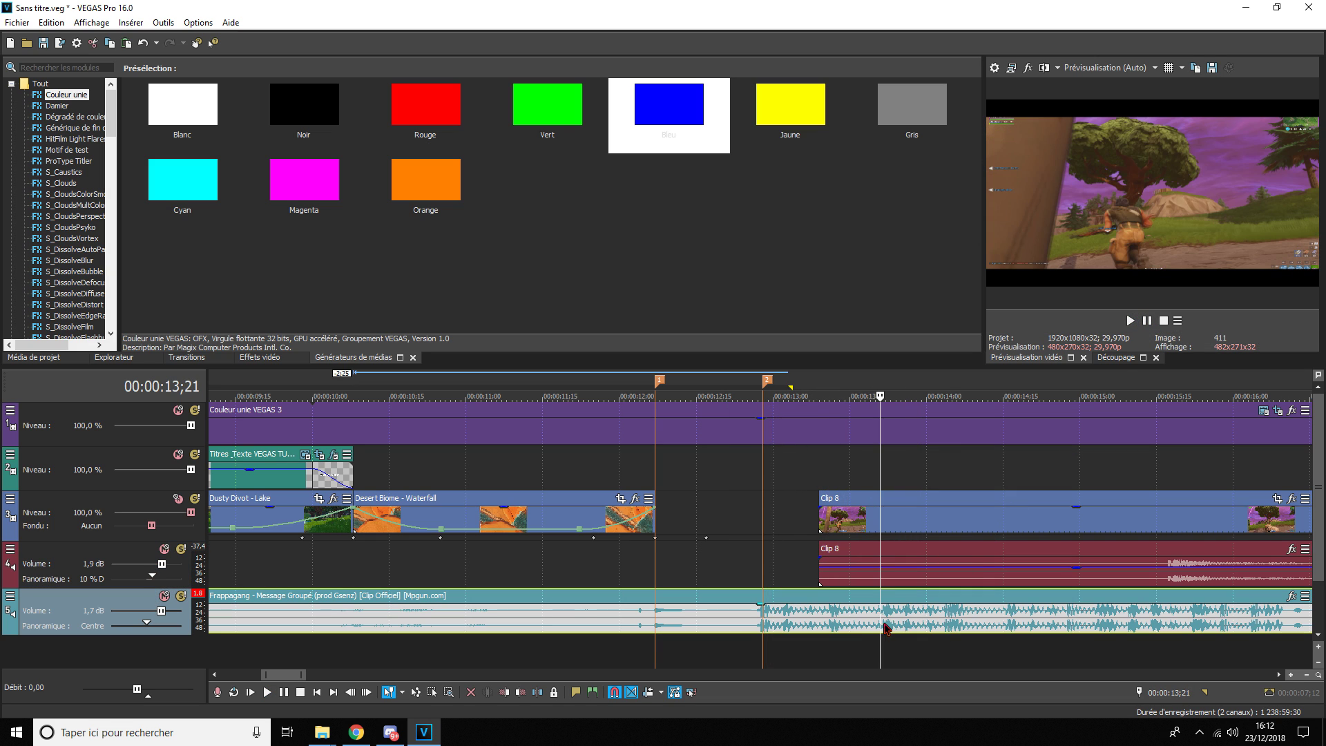
pyautogui.press('m')
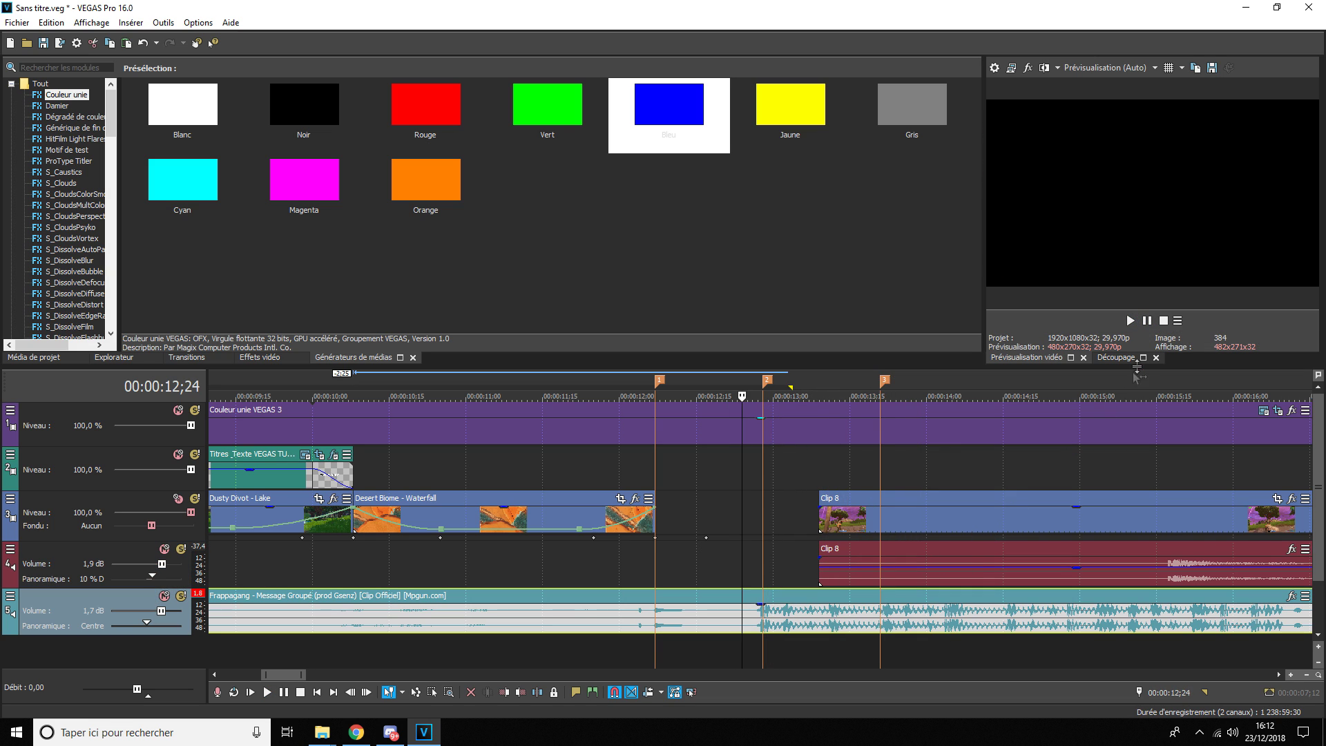
# - Replay the music from before the drop and add a marker on the waveform peak just after 00:00:14;00
pyautogui.click(1130, 320)
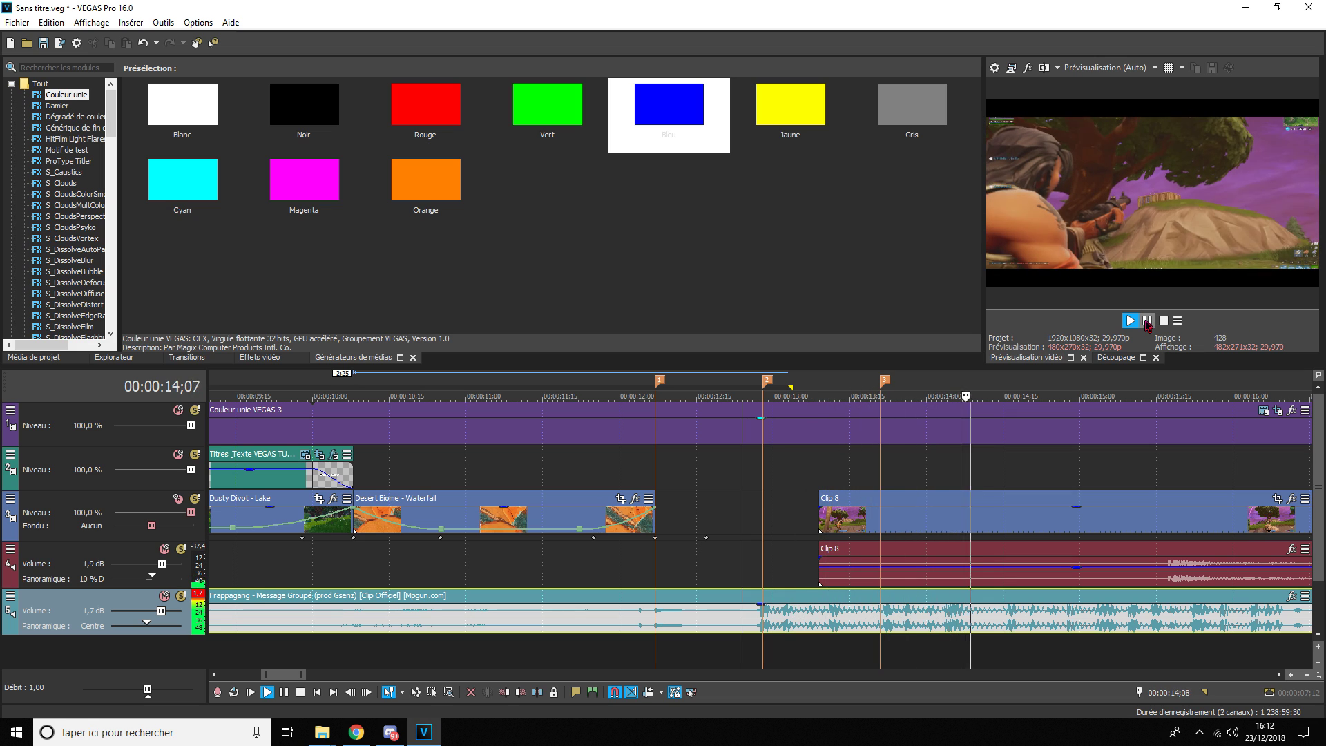
pyautogui.click(1146, 320)
pyautogui.click(947, 621)
pyautogui.press('m')
# - Play the next bars of music repeatedly and add a marker on the beat at 00:00:14;27
pyautogui.click(933, 620)
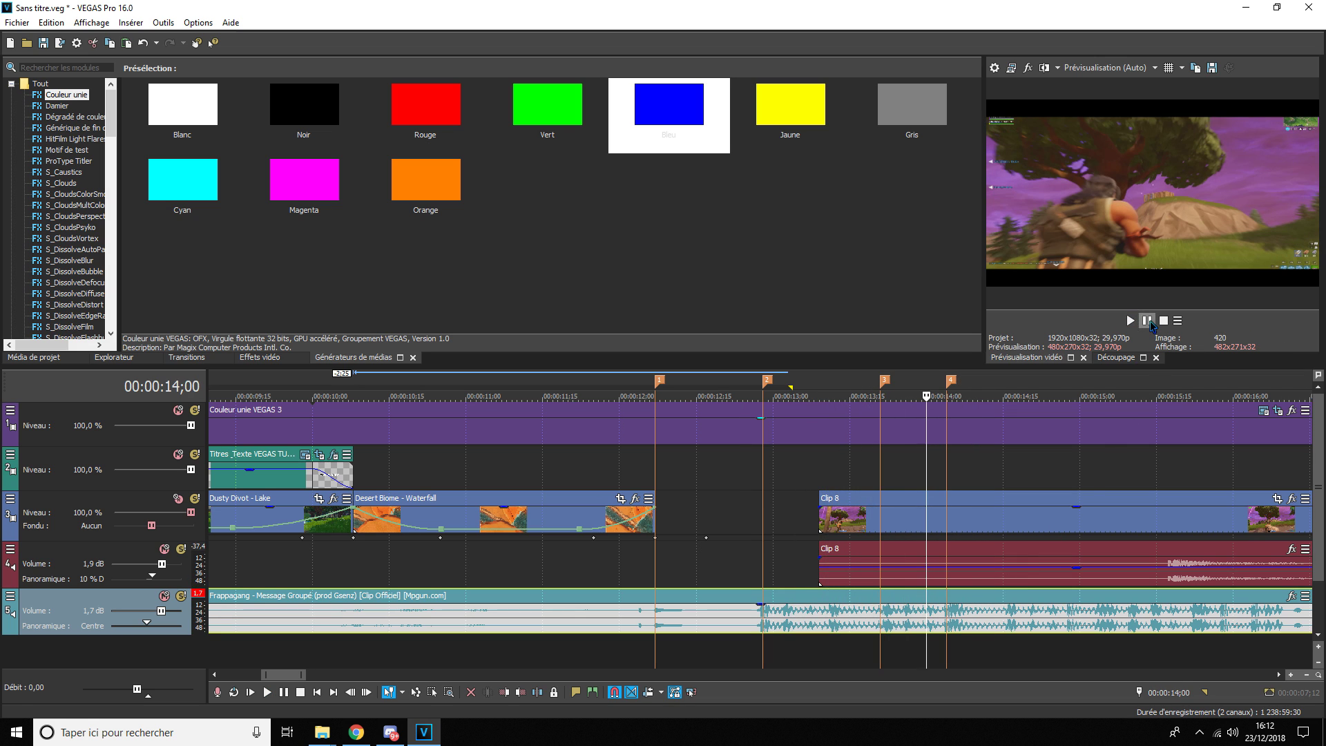
pyautogui.press('space')
pyautogui.click(1150, 322)
pyautogui.click(1008, 621)
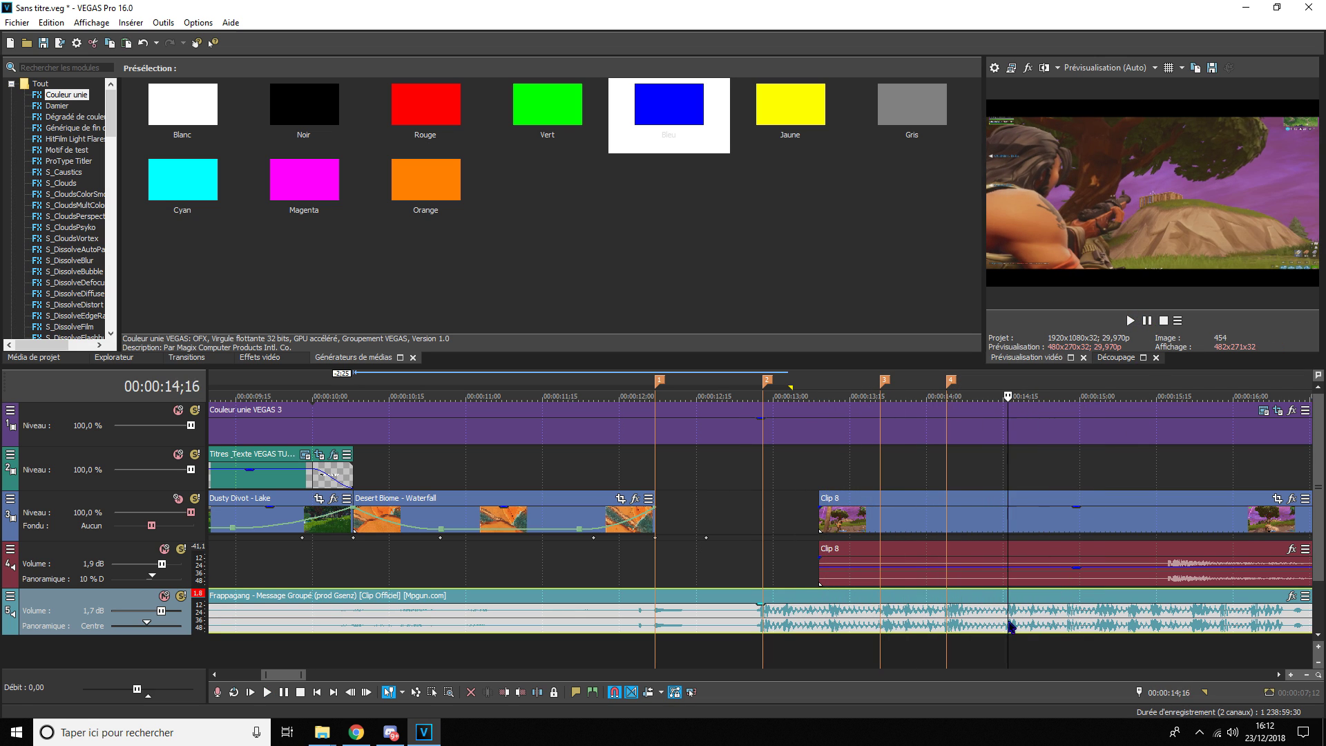
pyautogui.press('space')
pyautogui.click(1148, 321)
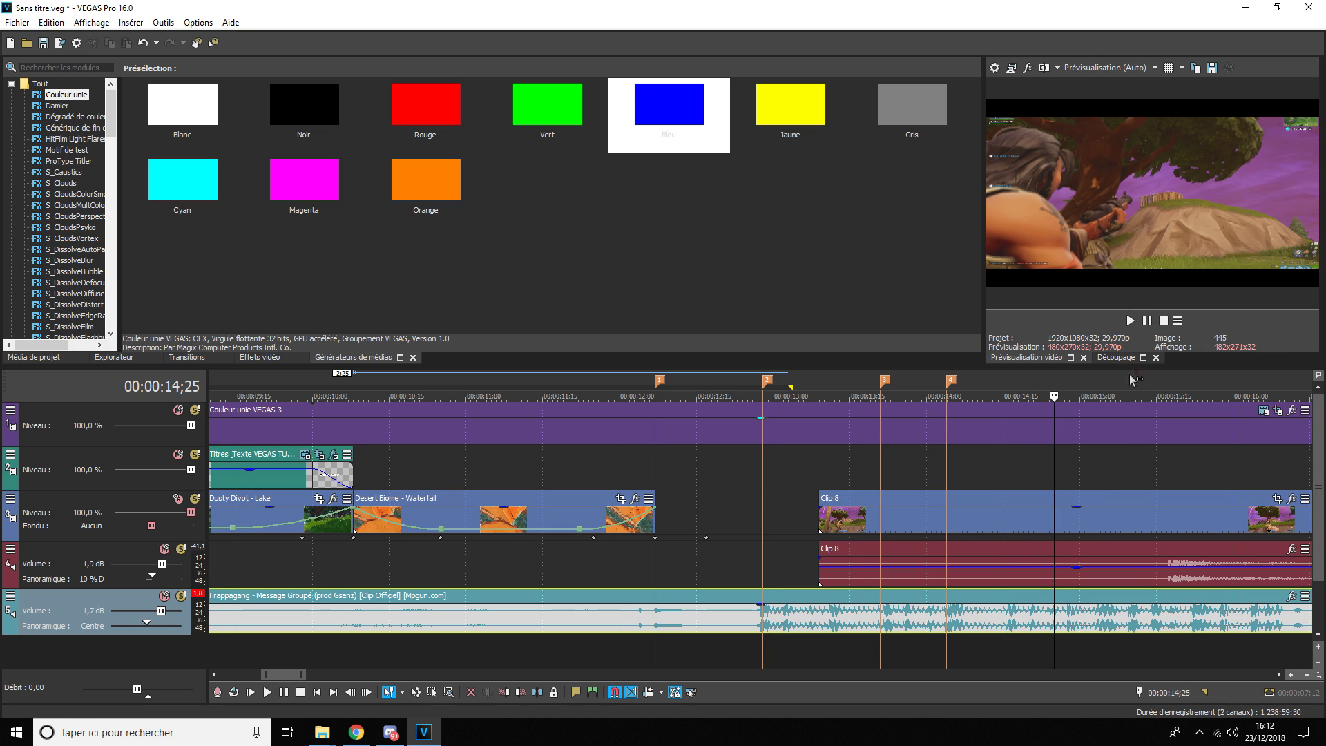
pyautogui.press('space')
pyautogui.click(1145, 323)
pyautogui.click(1069, 613)
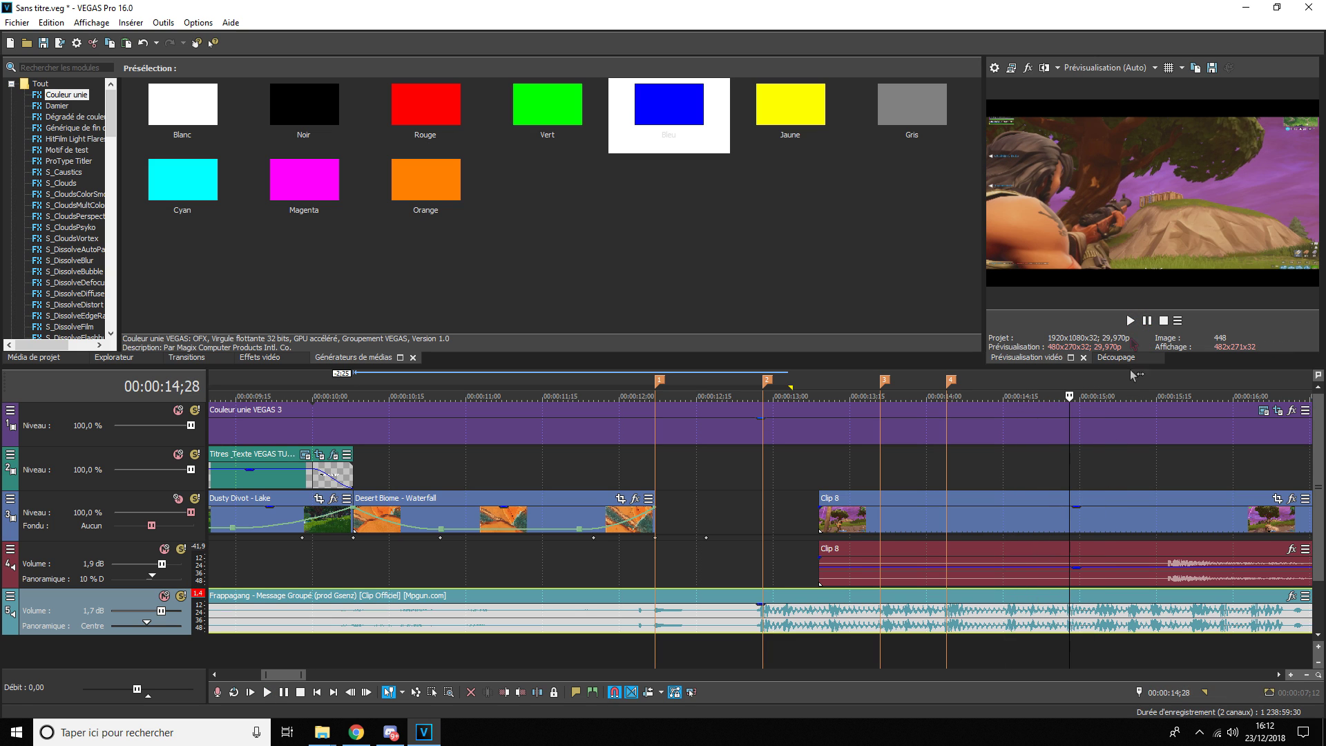
pyautogui.click(1130, 320)
pyautogui.click(1067, 614)
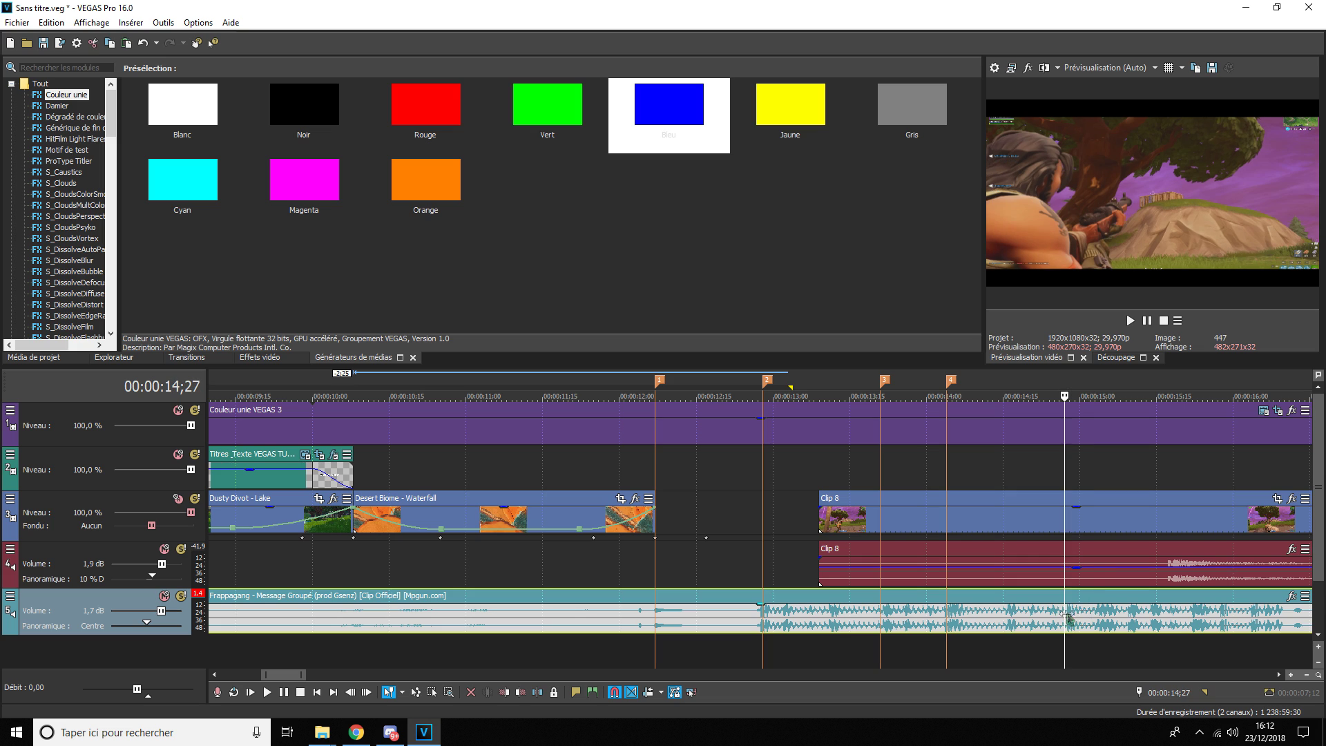
pyautogui.scroll(-3, 1068, 601)
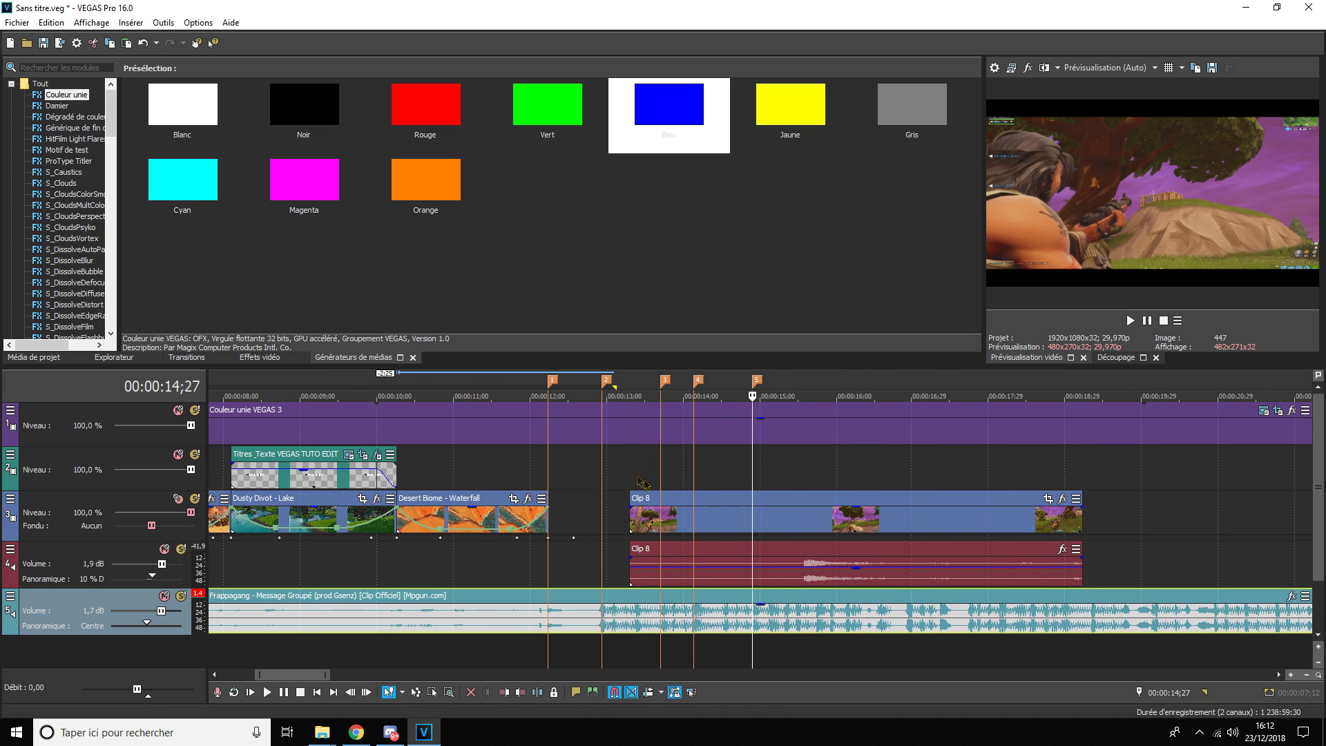
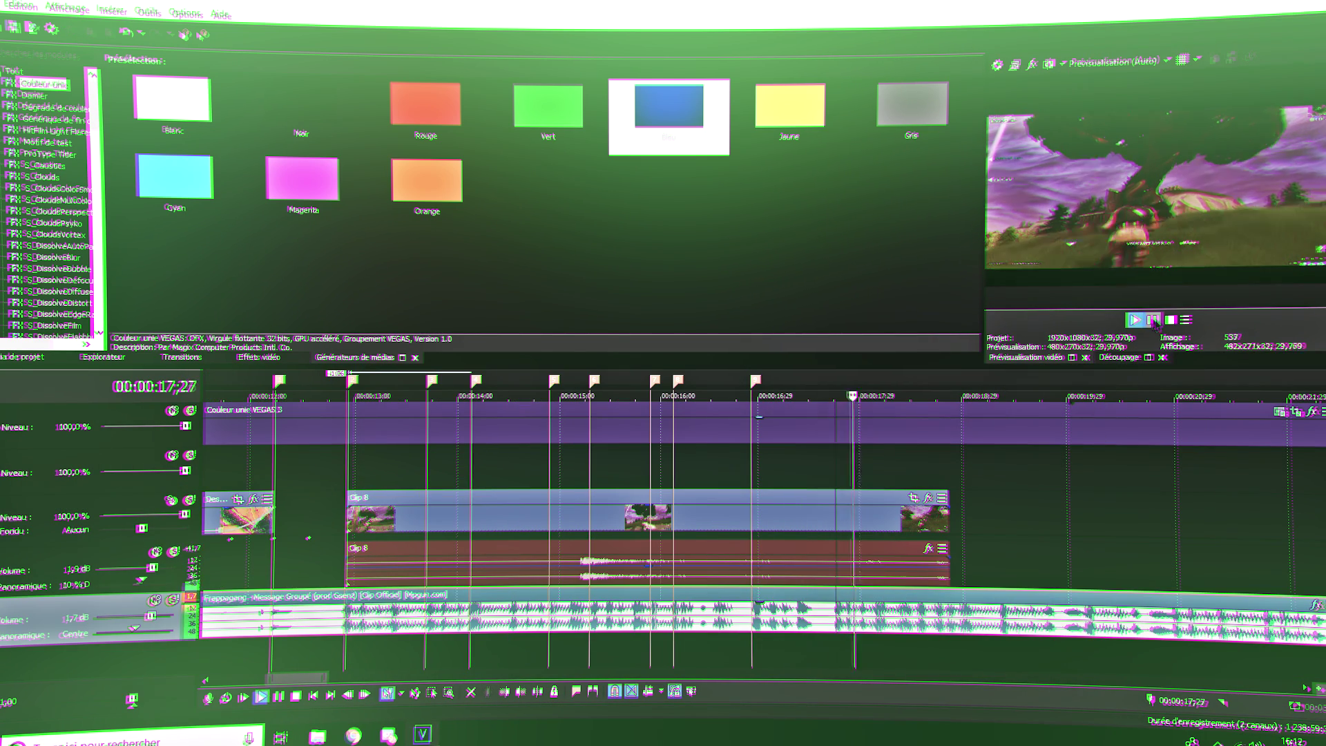
# - Add markers on the music beats near the end of Clip 8, up to 00:00:18;21
pyautogui.click(1160, 321)
pyautogui.press('m')
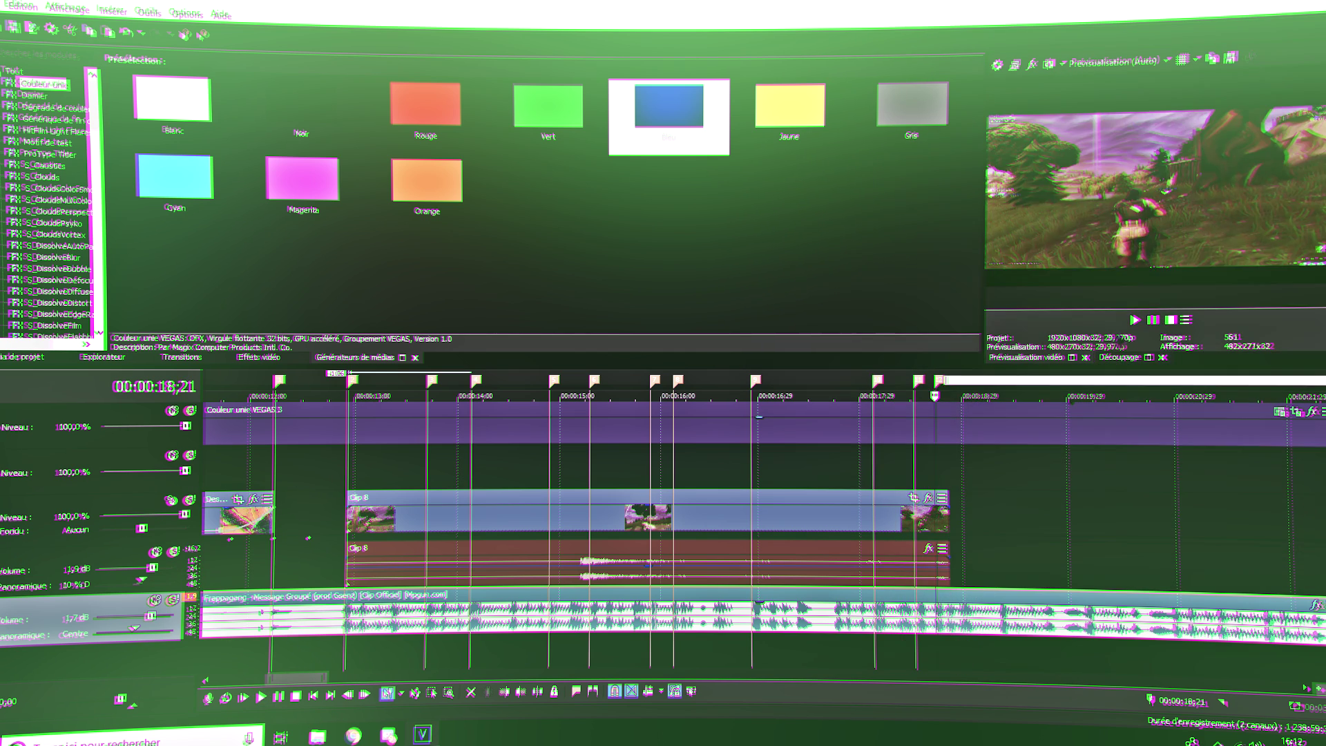
pyautogui.press('m')
# - Play the music past the end of Clip 8 and mark its beats up to about 00:00:21;21
pyautogui.click(1002, 622)
pyautogui.press('space')
pyautogui.press('m')
pyautogui.press('m')
pyautogui.press('m')
pyautogui.press('m')
pyautogui.press('m')
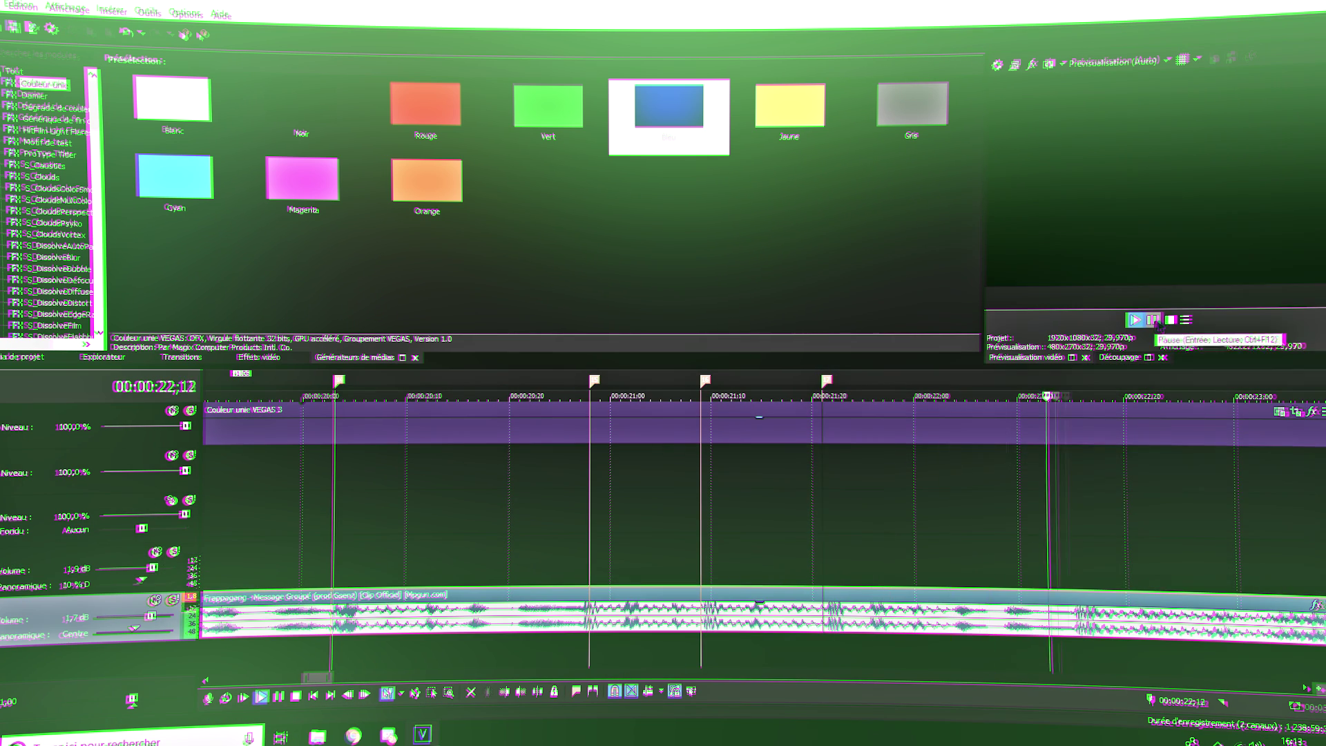
pyautogui.press('m')
# - Mark the remaining music beats in the empty stretch before Clip 5
pyautogui.scroll(-1, 1111, 598)
pyautogui.press('space')
pyautogui.click(827, 575)
pyautogui.click(827, 524)
pyautogui.press('m')
pyautogui.click(1151, 319)
pyautogui.click(874, 572)
pyautogui.press('m')
# - Add a marker on the strong beat at 00:00:25;21 under Clip 5
pyautogui.click(1136, 320)
pyautogui.click(1151, 319)
pyautogui.click(1082, 623)
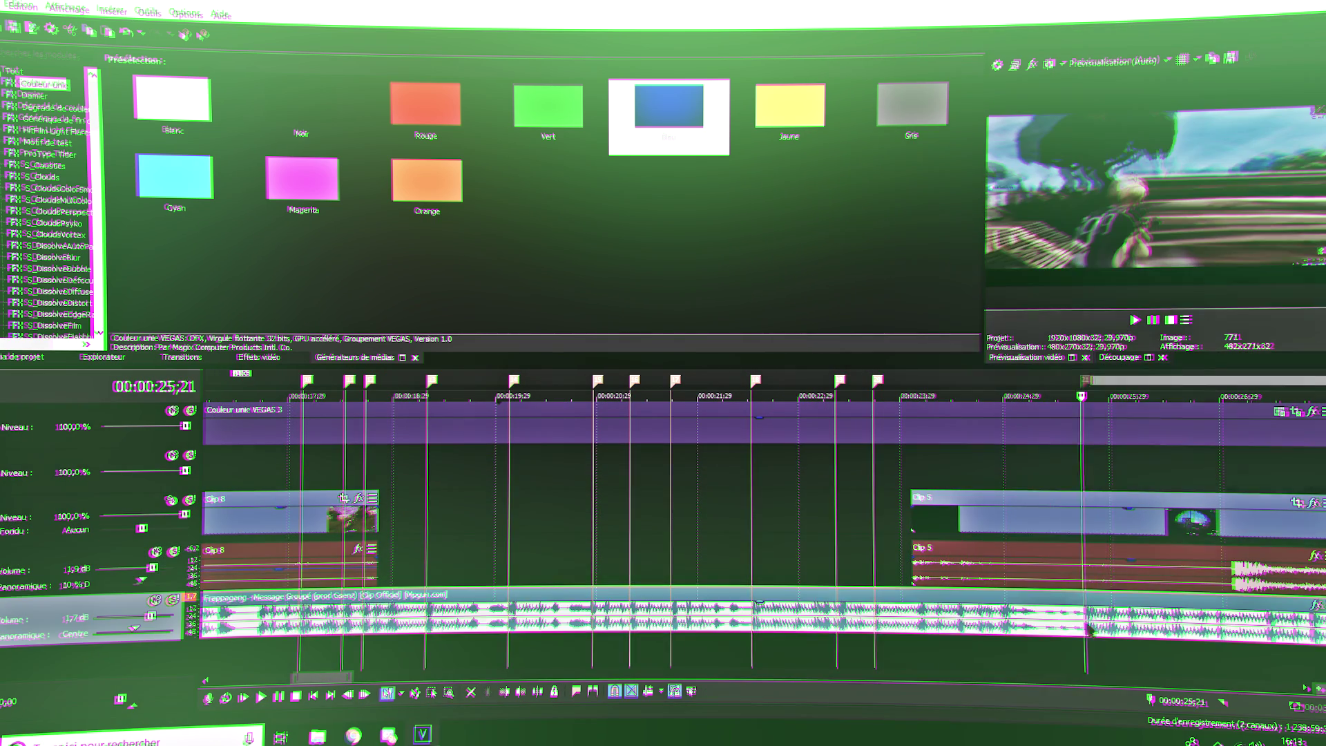
pyautogui.press('m')
# - Move Clip 8 with its audio to the first marker, directly against the end of the Desert Biome - Waterfall clip
pyautogui.scroll(-3, 1031, 652)
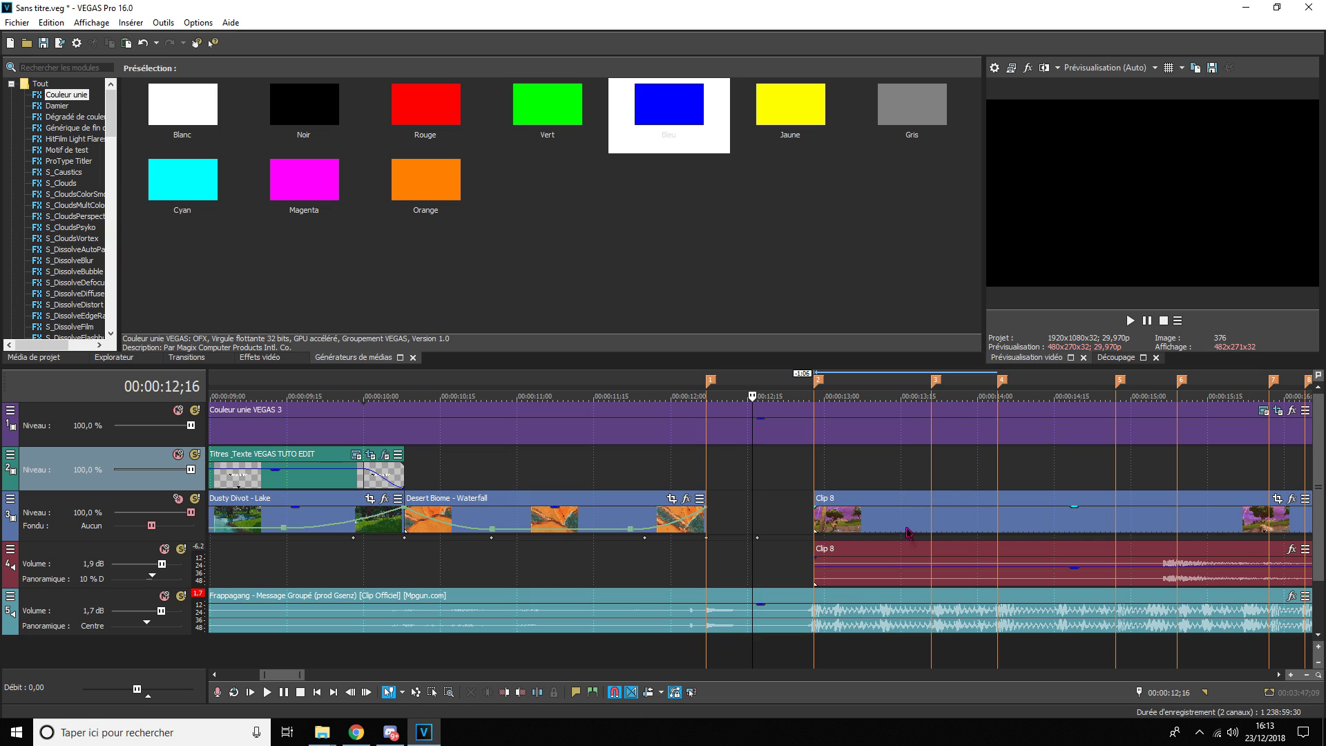
pyautogui.click(716, 471)
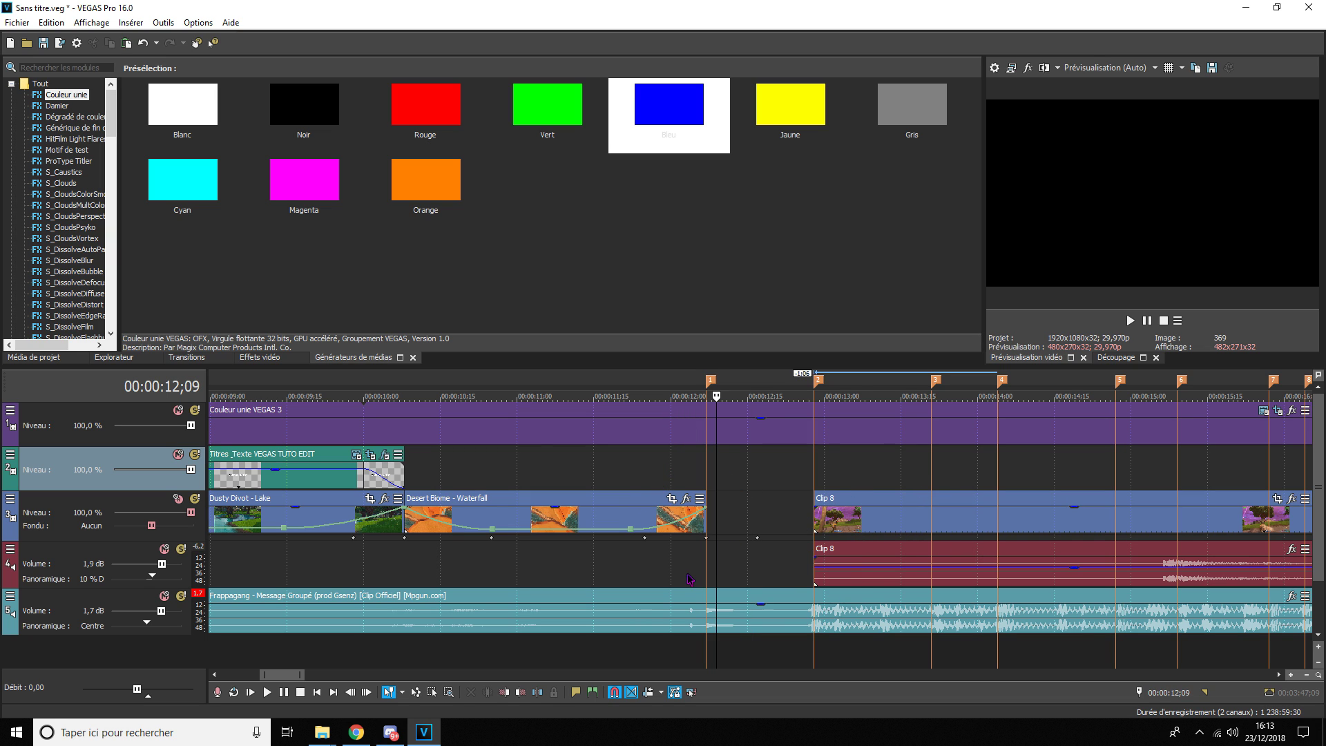
pyautogui.scroll(-3, 689, 579)
pyautogui.moveTo(881, 538); pyautogui.dragTo(837, 528)
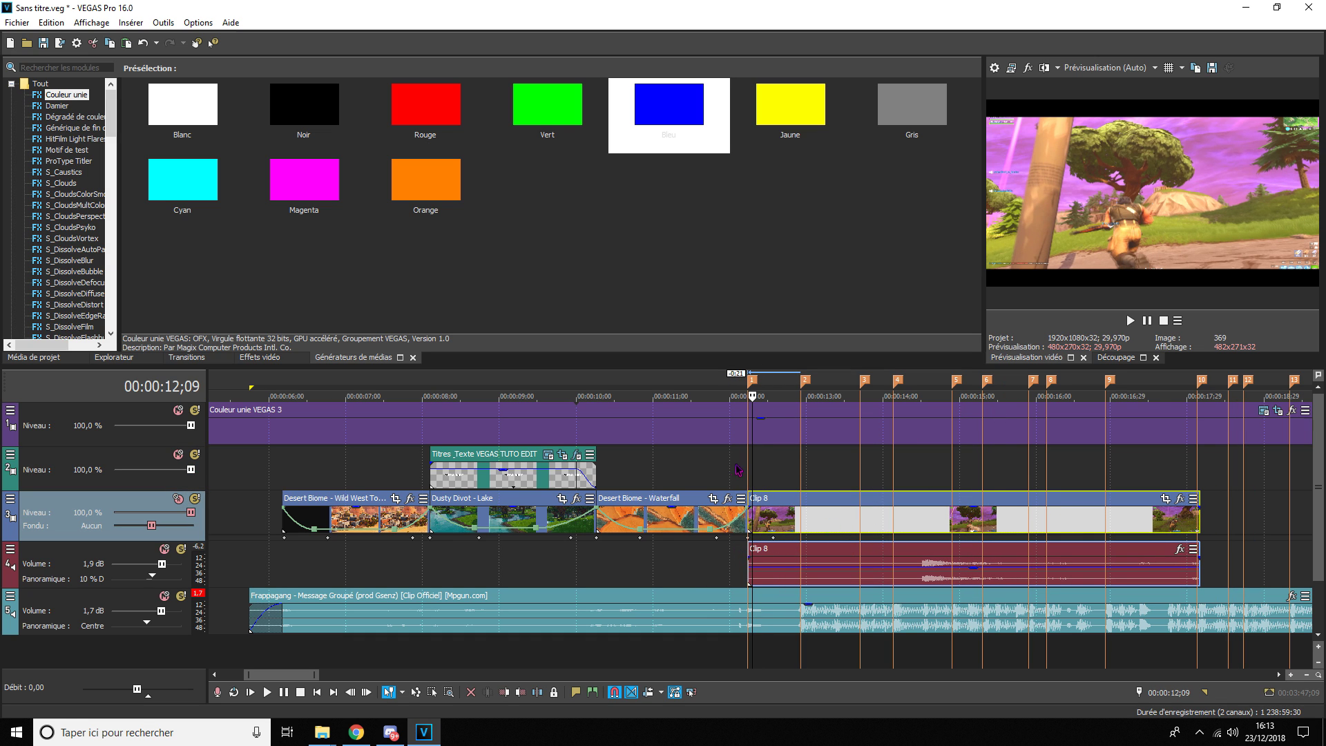
# - Play the start of Clip 8 and split its audio event at 00:00:14;14, just before the loud shot
pyautogui.click(743, 470)
pyautogui.click(1130, 320)
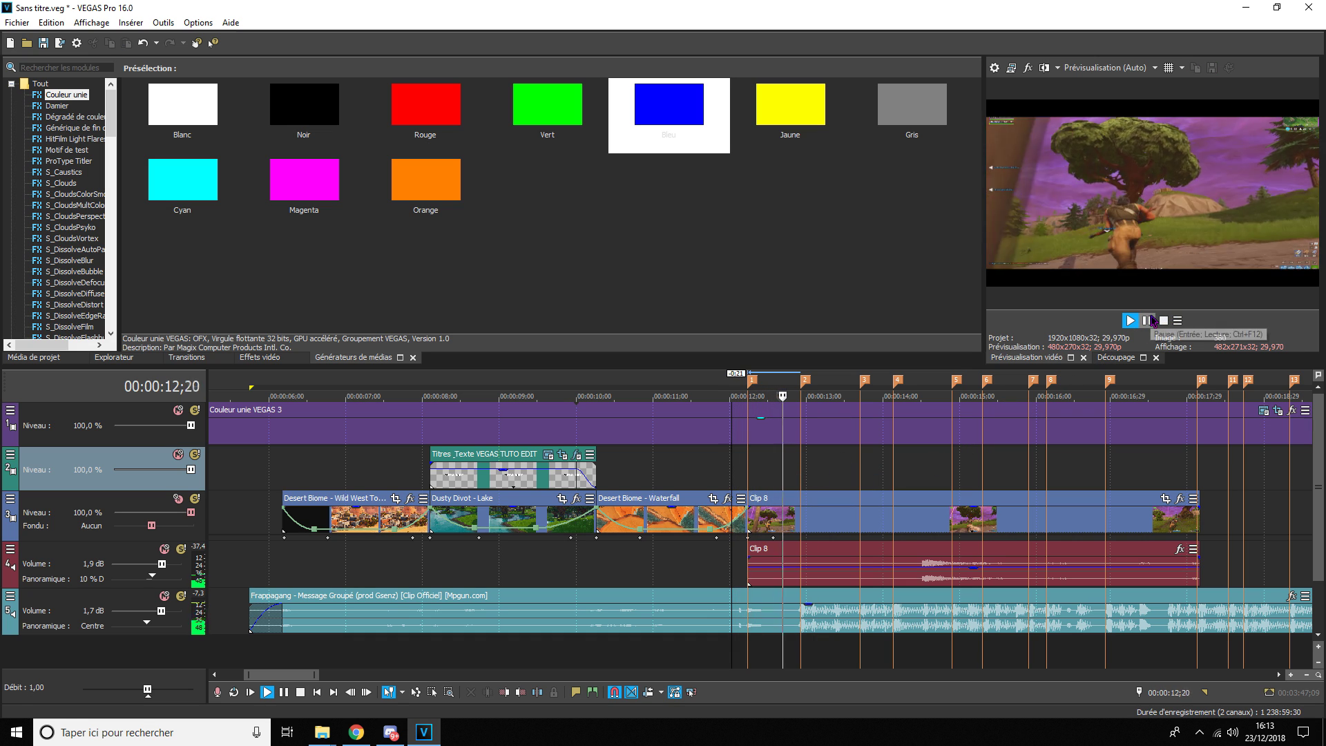
pyautogui.click(836, 525)
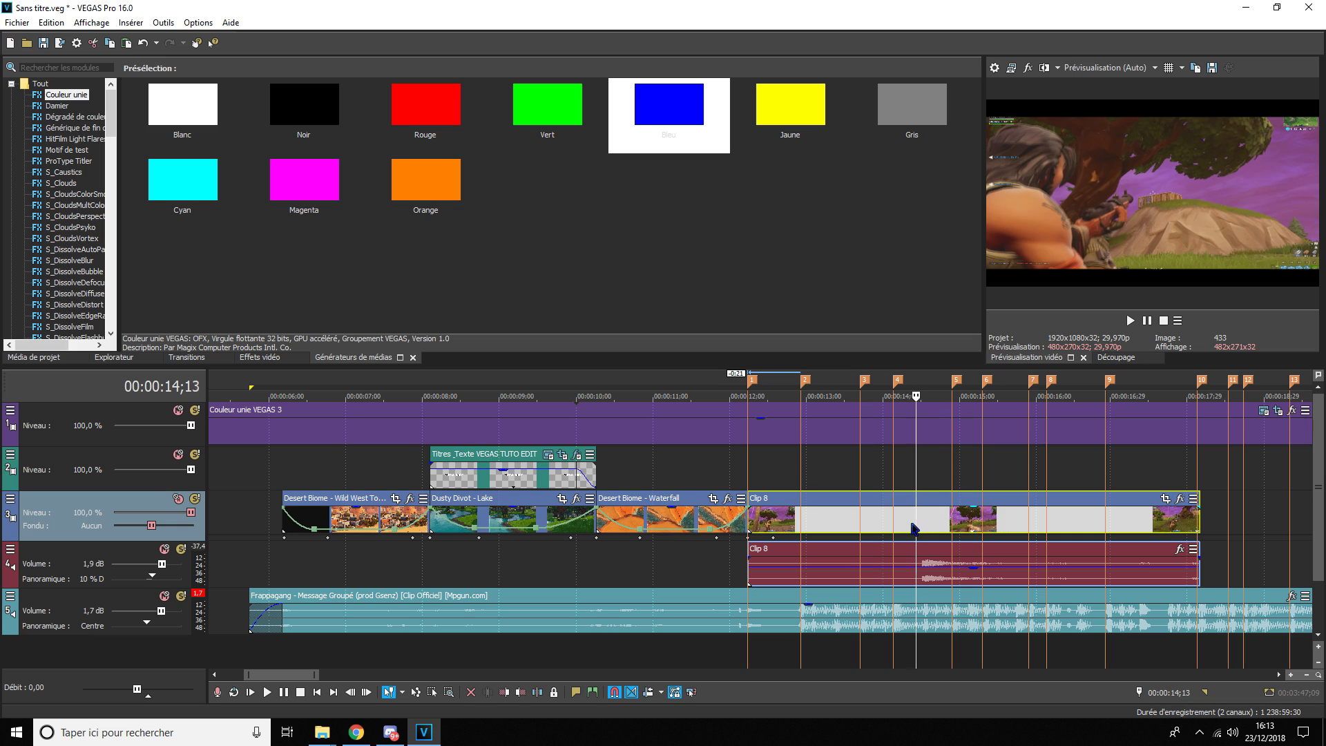
pyautogui.click(929, 552)
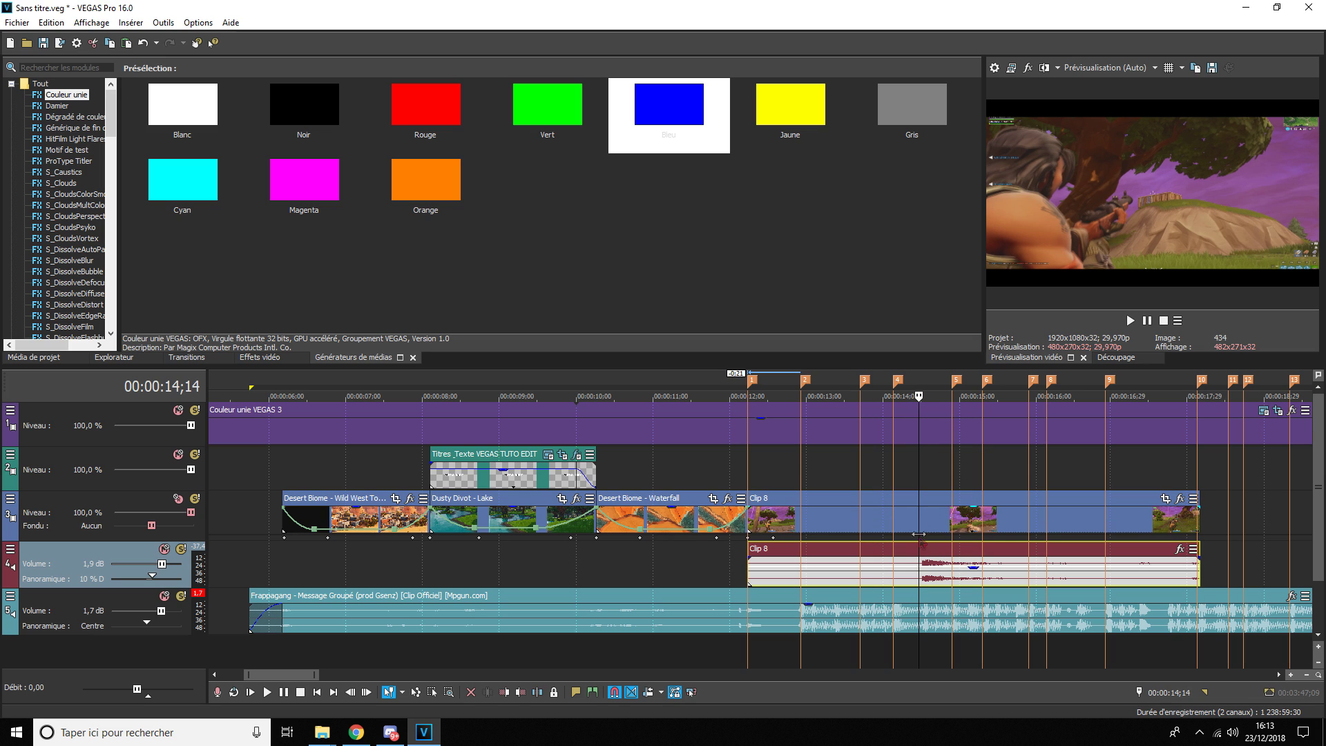
pyautogui.press('s')
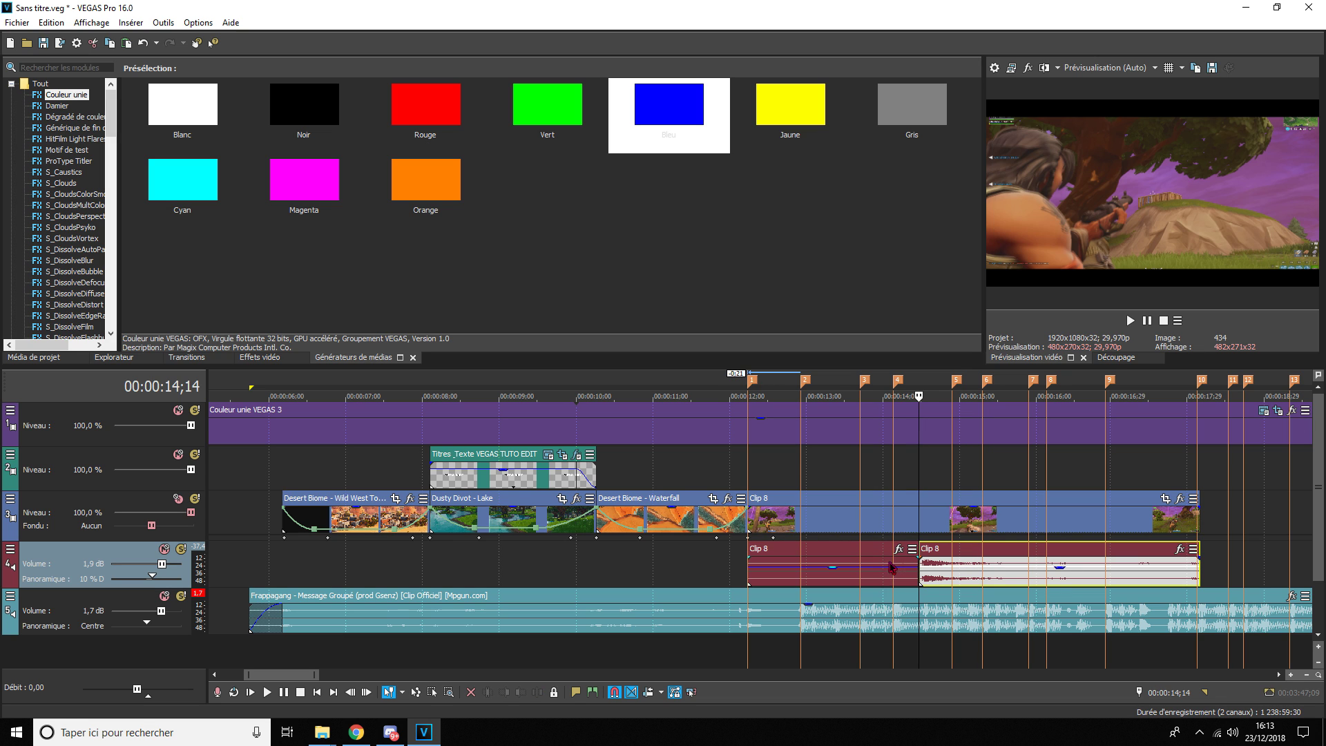
# - Trim the Clip 8 audio event to the section between 00:00:14;14 and 00:00:15;27, deleting the pieces outside it
pyautogui.click(888, 568)
pyautogui.press('Delete')
pyautogui.click(919, 562)
pyautogui.click(1129, 321)
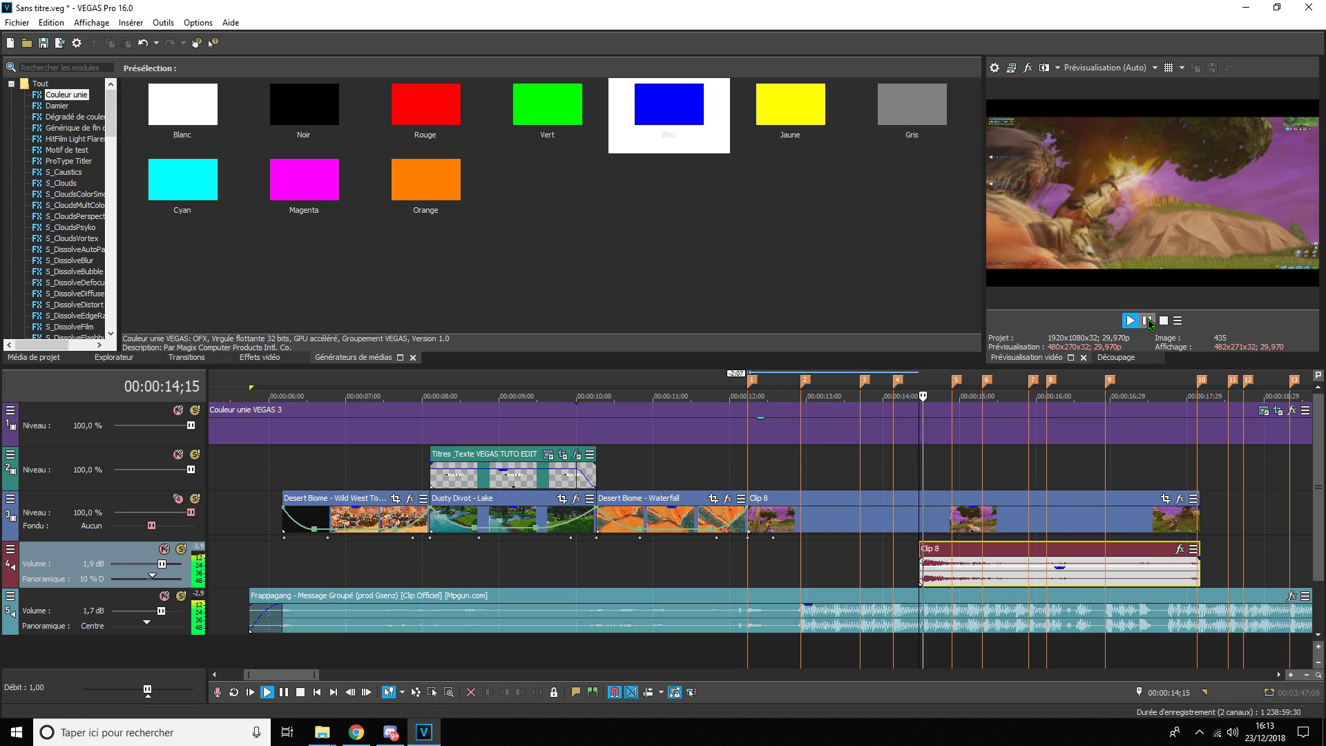
pyautogui.press('s')
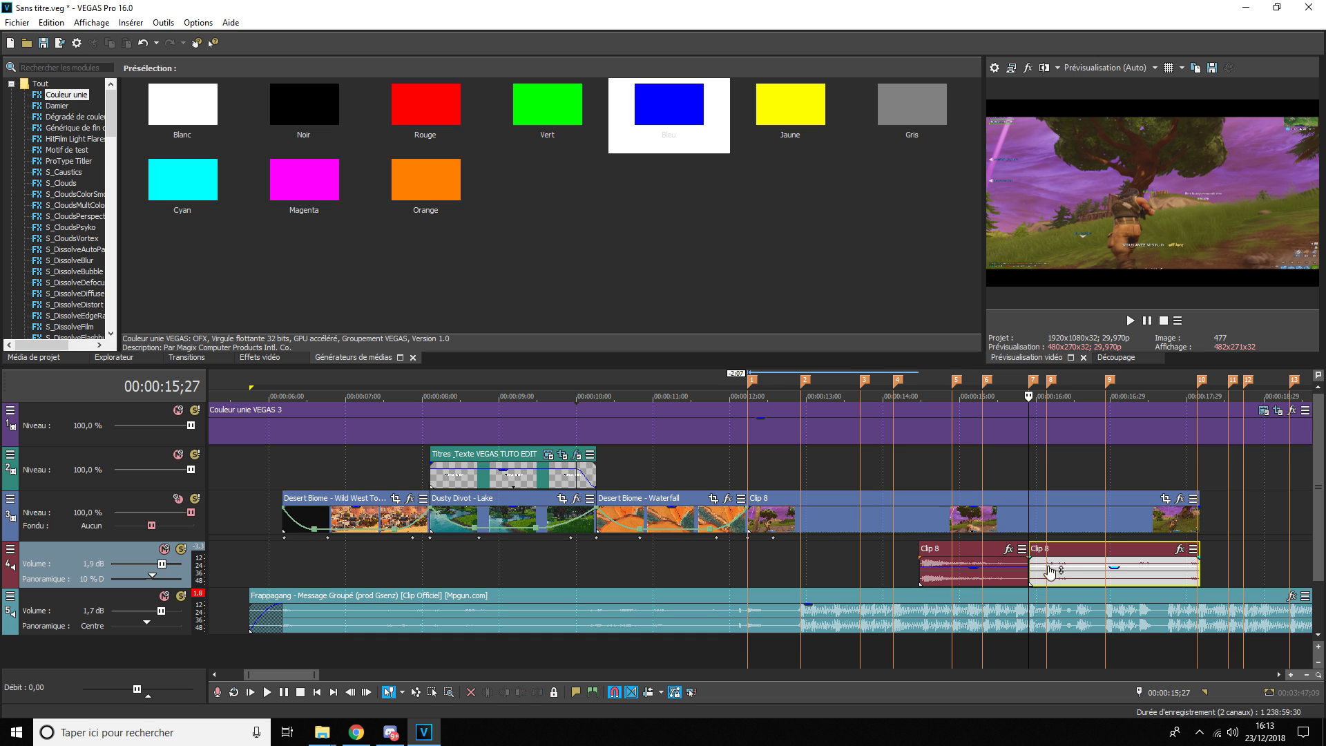
pyautogui.press('Delete')
# - Play Clip 8 from its start at 00:00:12;07 and add a velocity (Rapidité) envelope to its video event
pyautogui.click(844, 574)
pyautogui.click(748, 568)
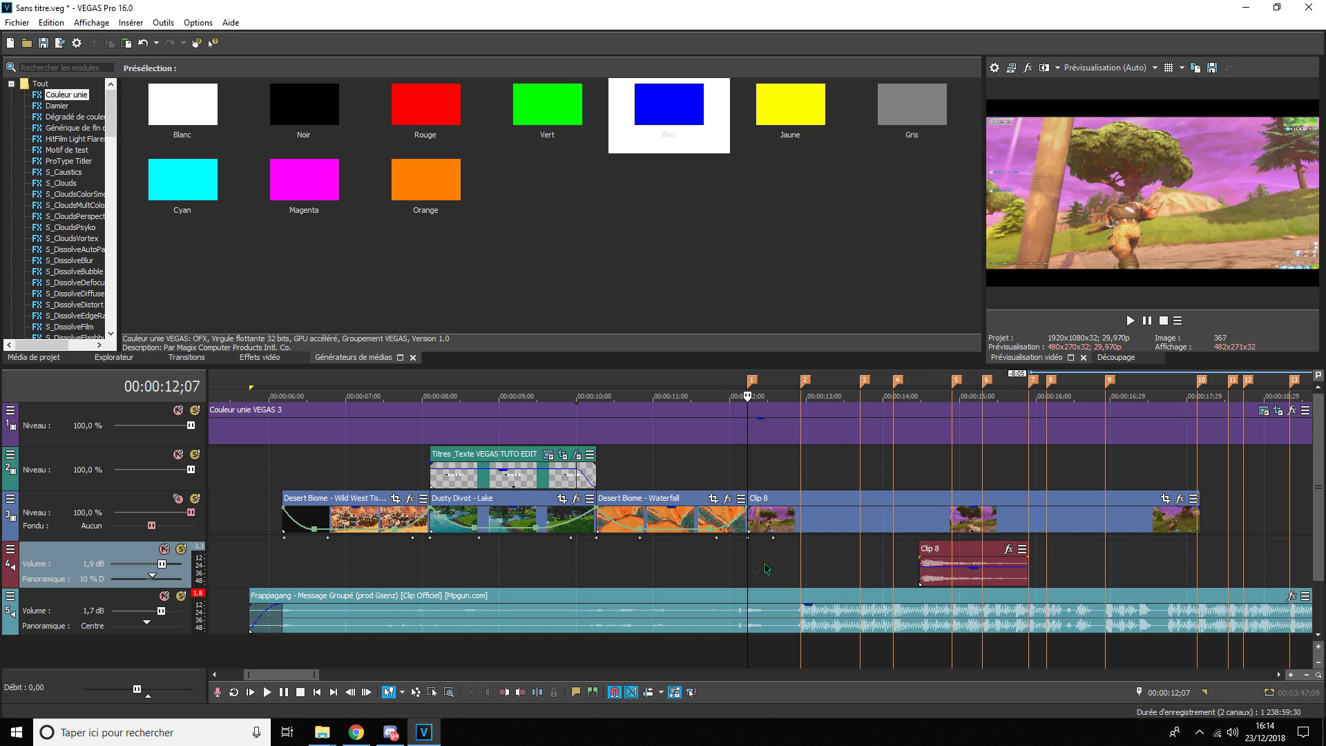
pyautogui.click(1133, 320)
pyautogui.click(1146, 321)
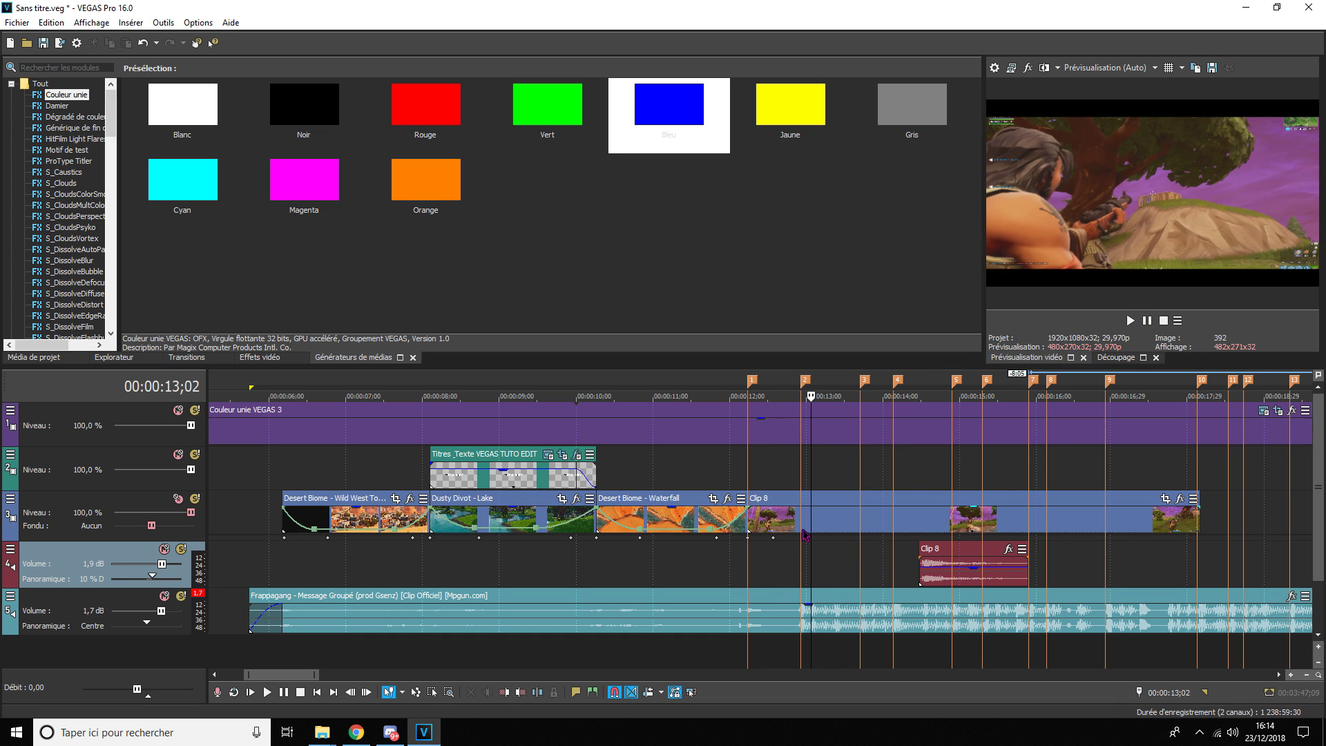
pyautogui.rightClick(802, 519)
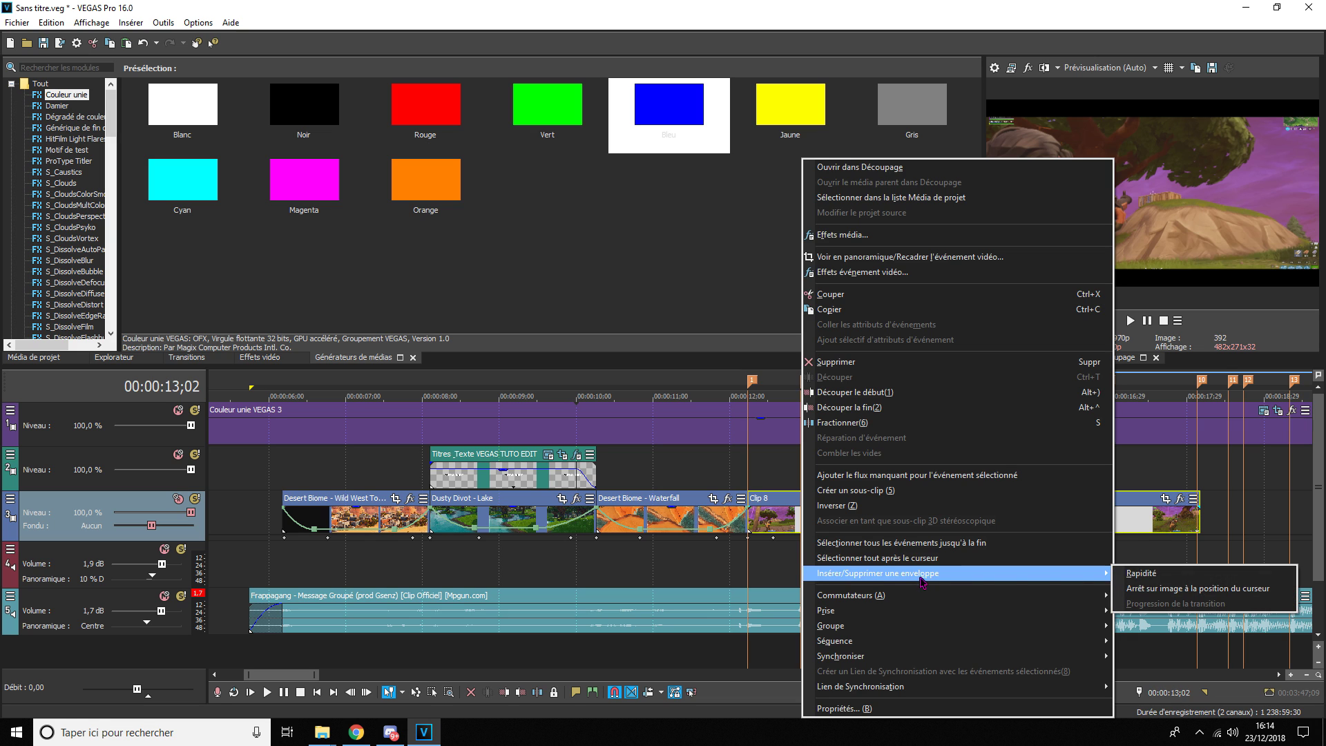
pyautogui.click(1143, 573)
# - Lower Clip 8's velocity envelope to about 74 % and raise a peak at the start of the clip
pyautogui.click(752, 560)
pyautogui.press('space')
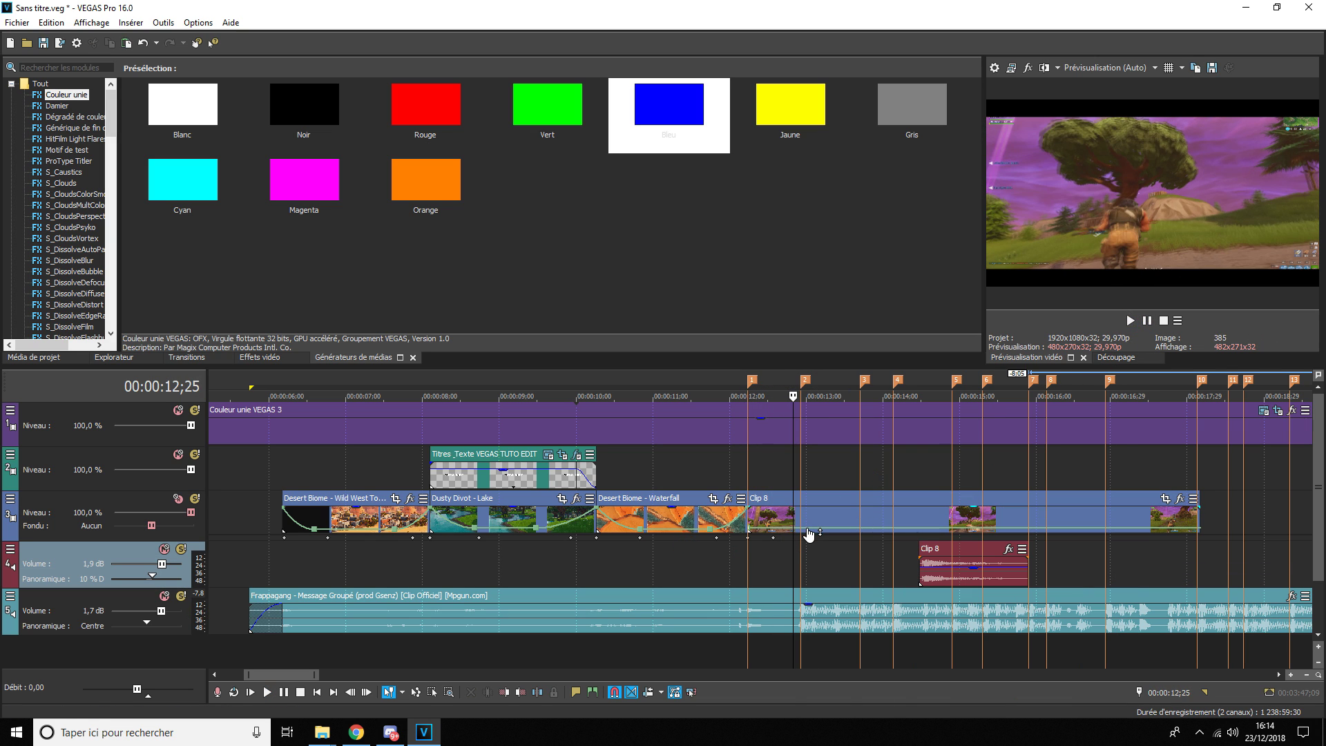
pyautogui.moveTo(808, 529); pyautogui.dragTo(809, 530)
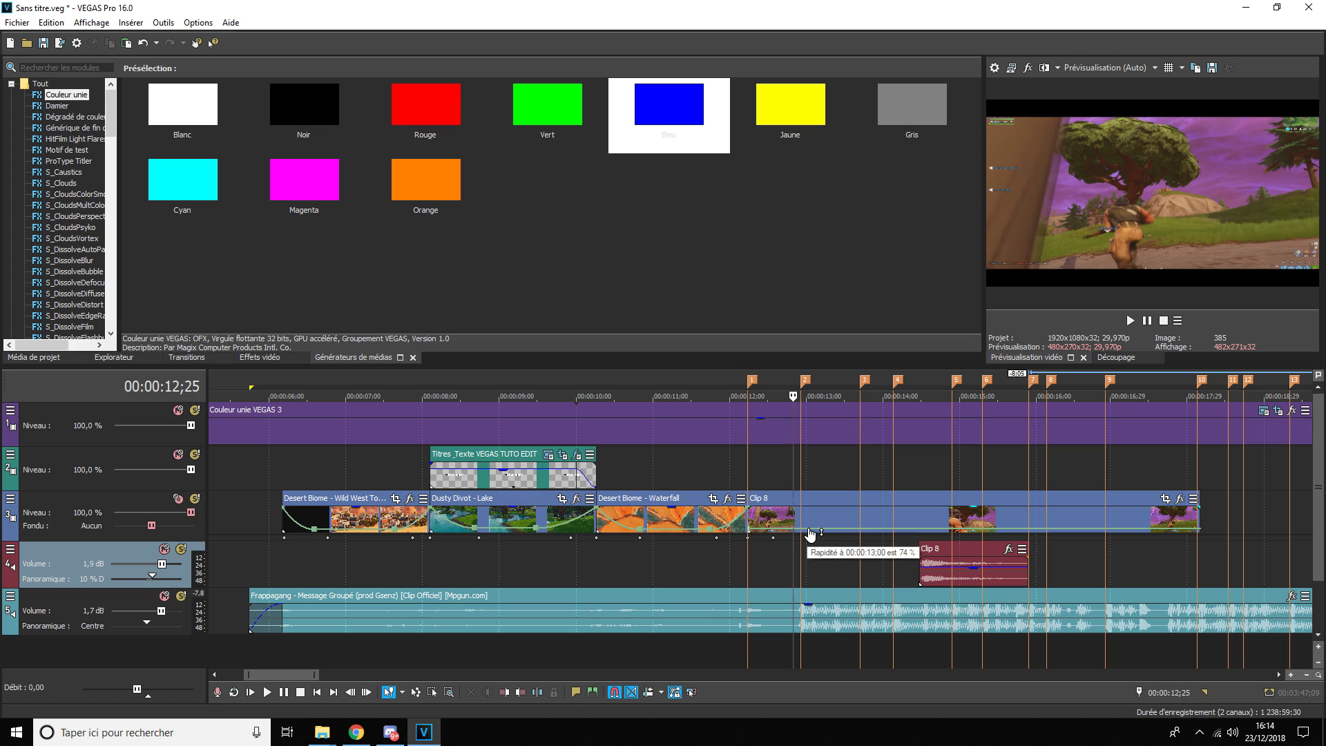
pyautogui.moveTo(767, 530); pyautogui.dragTo(750, 515)
# - Set the falling velocity curve at Clip 8's start to Fondu rapide and play back the result
pyautogui.rightClick(758, 525)
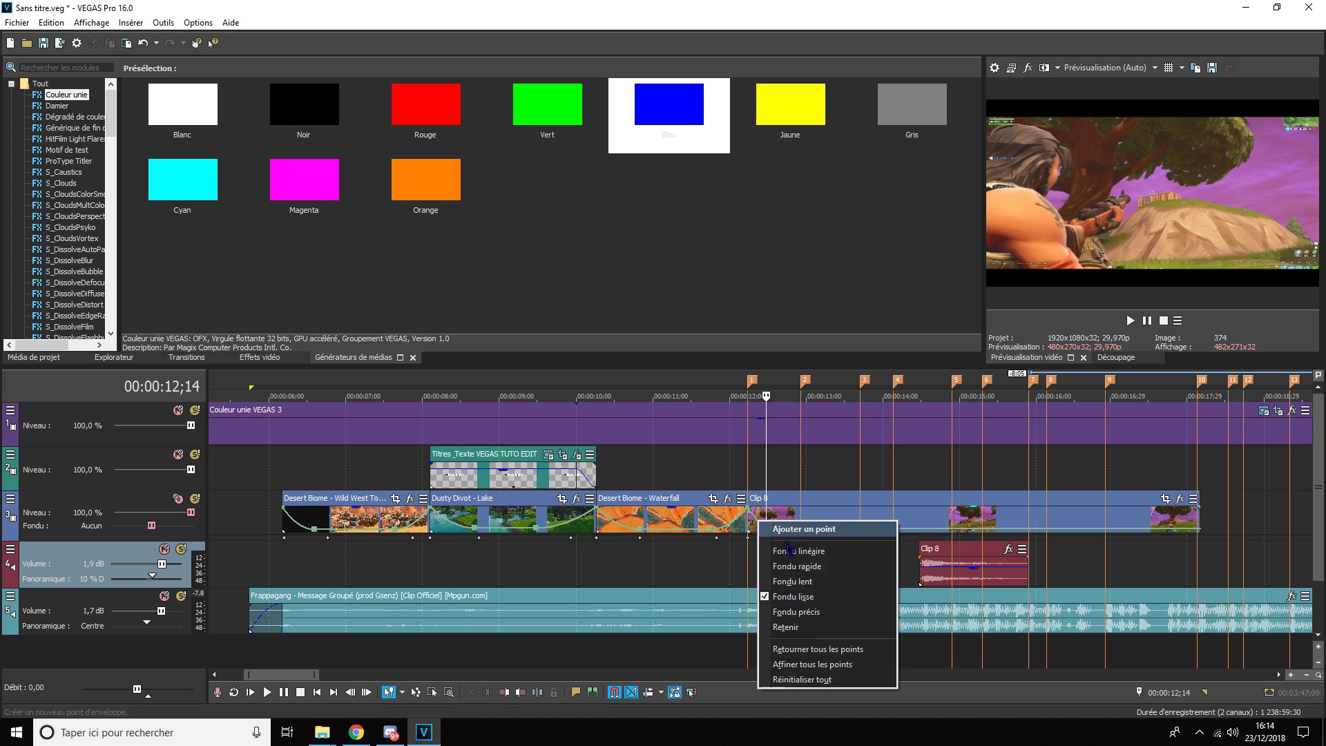
pyautogui.click(772, 566)
pyautogui.press('space')
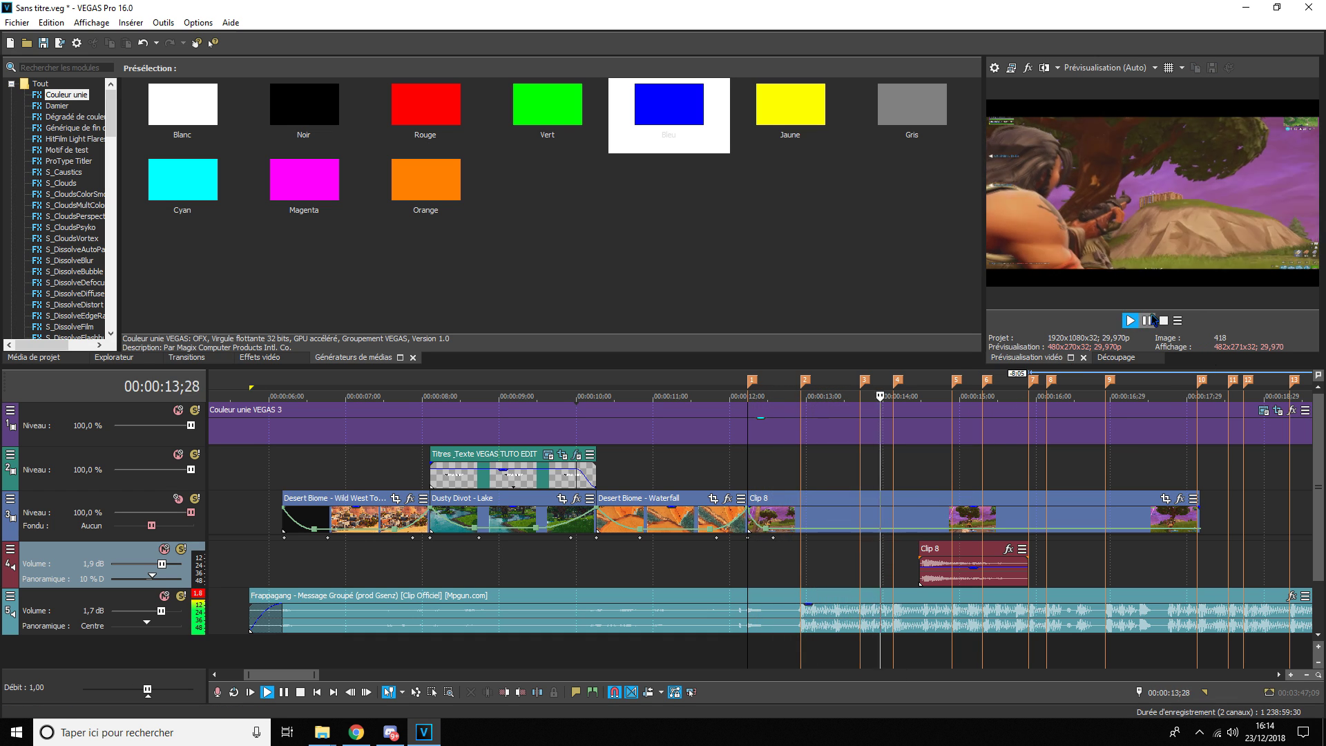
pyautogui.click(729, 563)
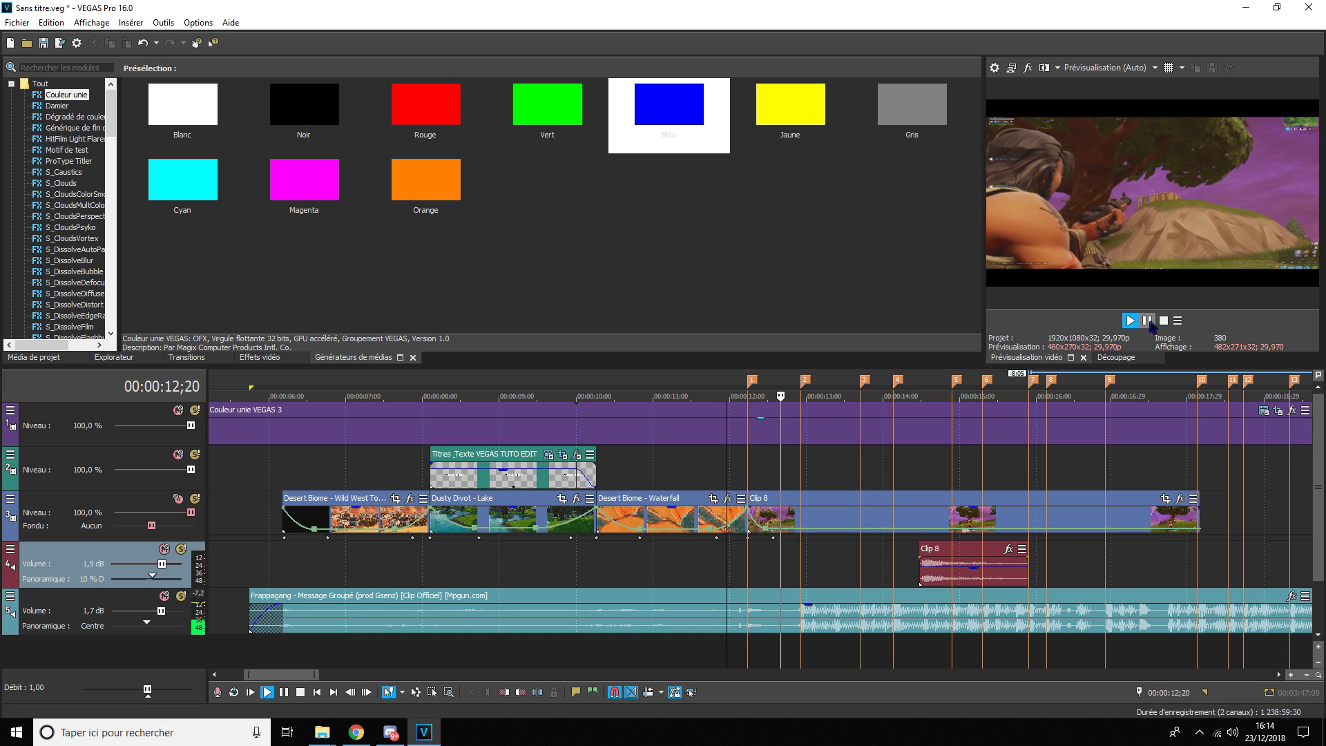
pyautogui.click(1147, 320)
# - Inspect the velocity curve at Clip 8's start and play back the transition from Desert Biome - Waterfall
pyautogui.scroll(4, 680, 546)
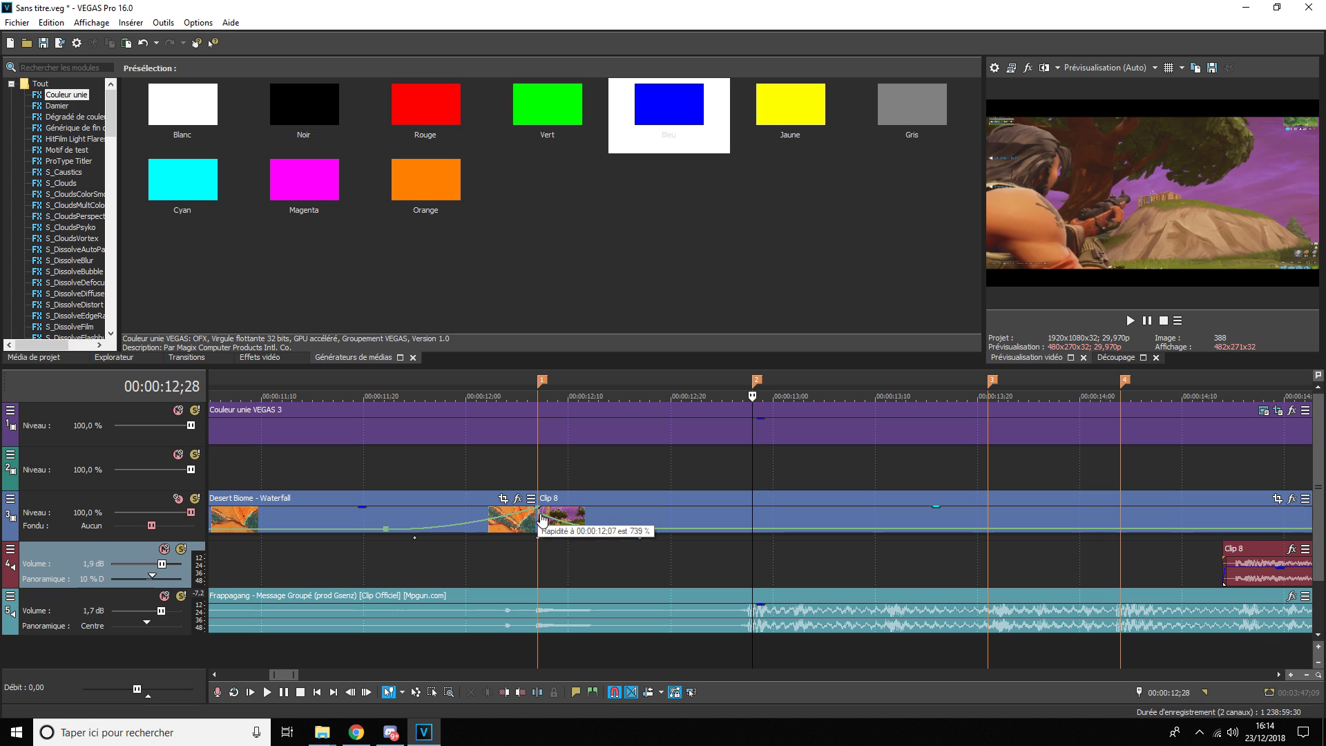
pyautogui.click(539, 520)
pyautogui.click(1147, 321)
pyautogui.click(1148, 320)
pyautogui.scroll(-3, 705, 590)
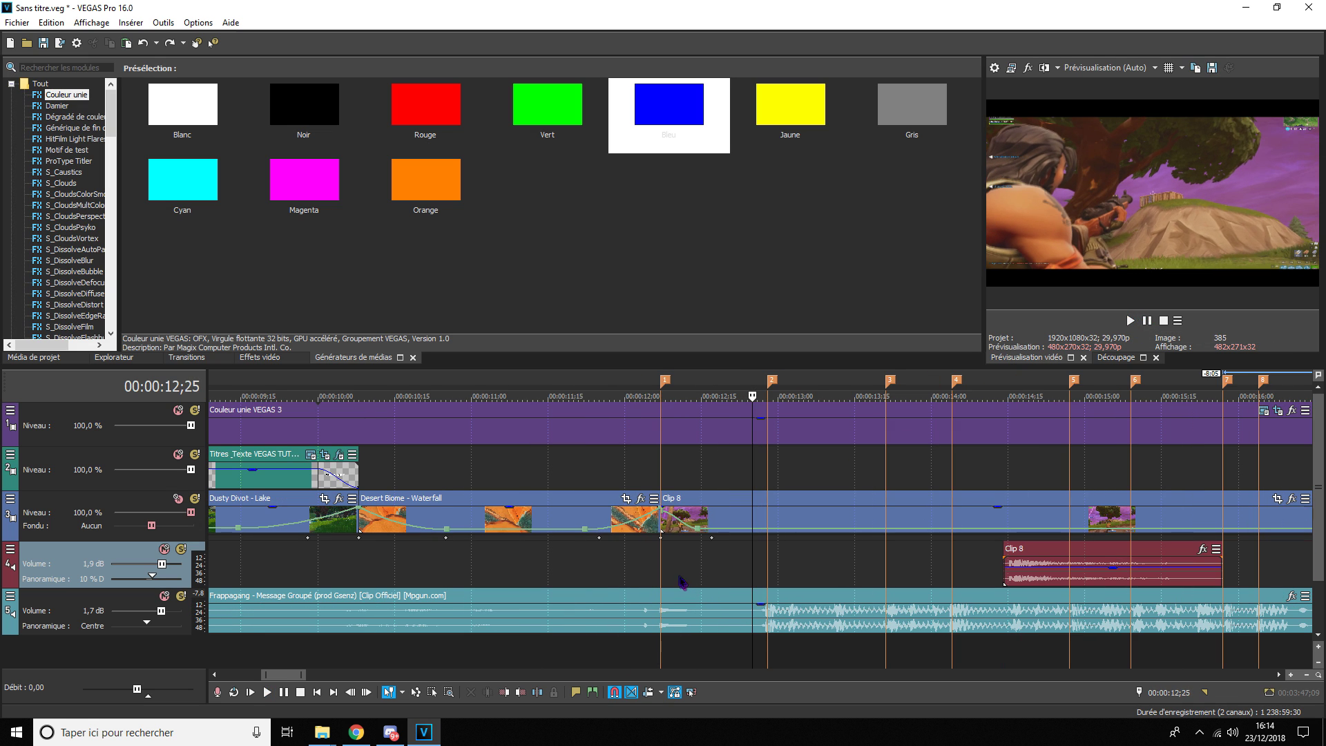
# - Reapply Fondu rapide to the velocity curve segment right after Clip 8's start and preview the transition
pyautogui.click(678, 533)
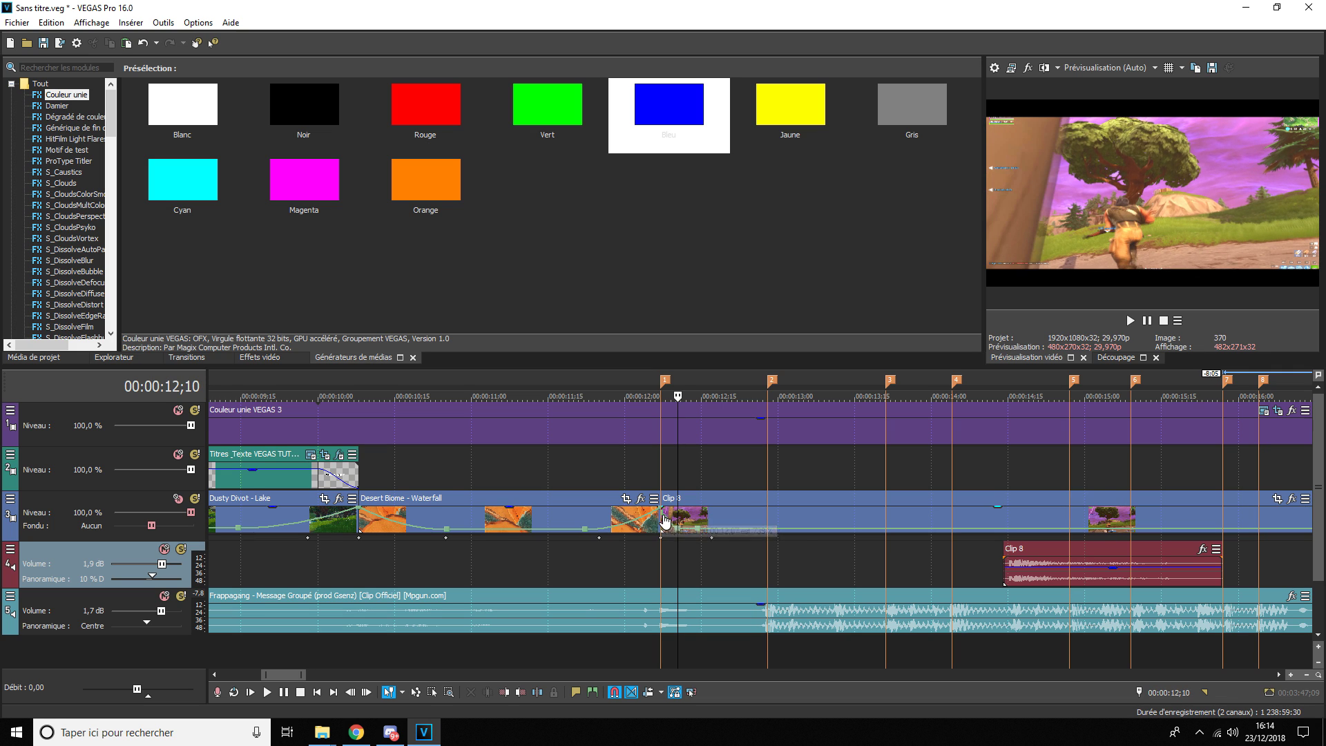
pyautogui.rightClick(664, 521)
pyautogui.click(698, 569)
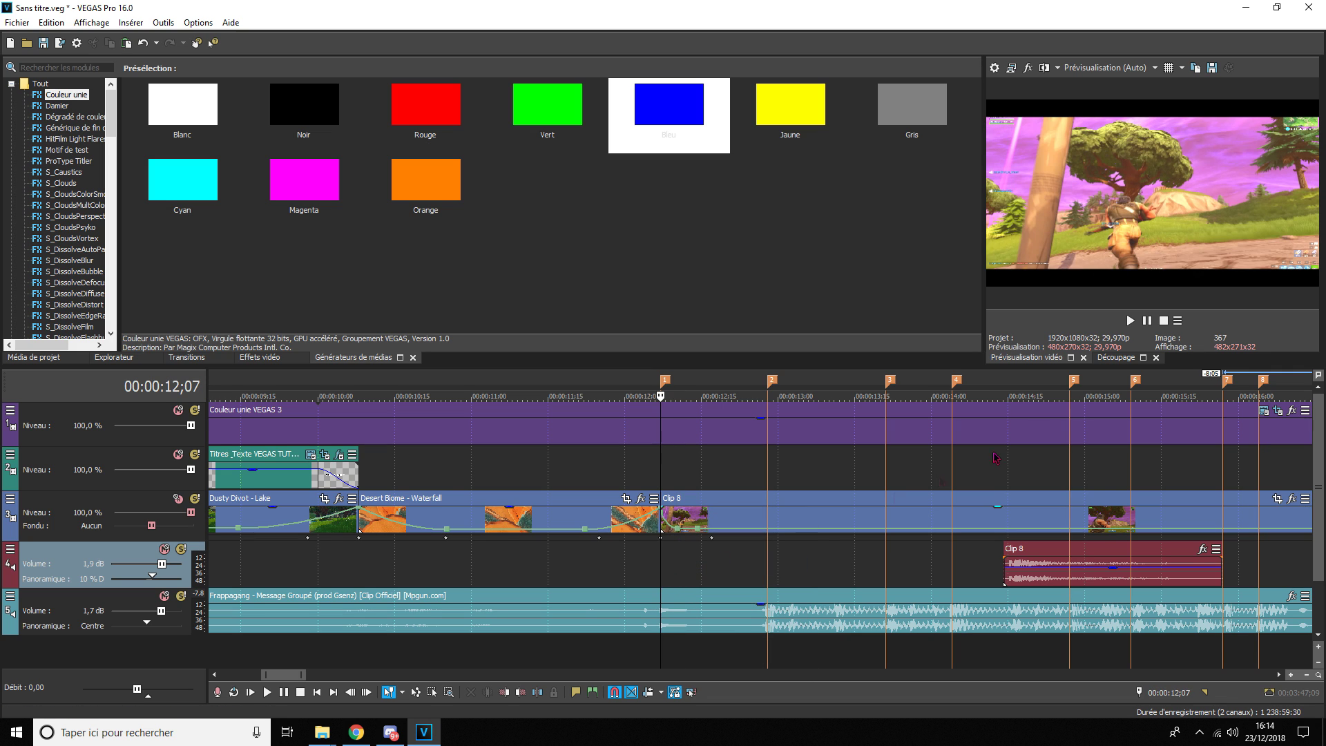
pyautogui.click(1130, 321)
pyautogui.click(1147, 321)
# - Add a velocity point on Clip 8 at 00:00:12;11 and delete the neighbouring earlier point
pyautogui.click(635, 575)
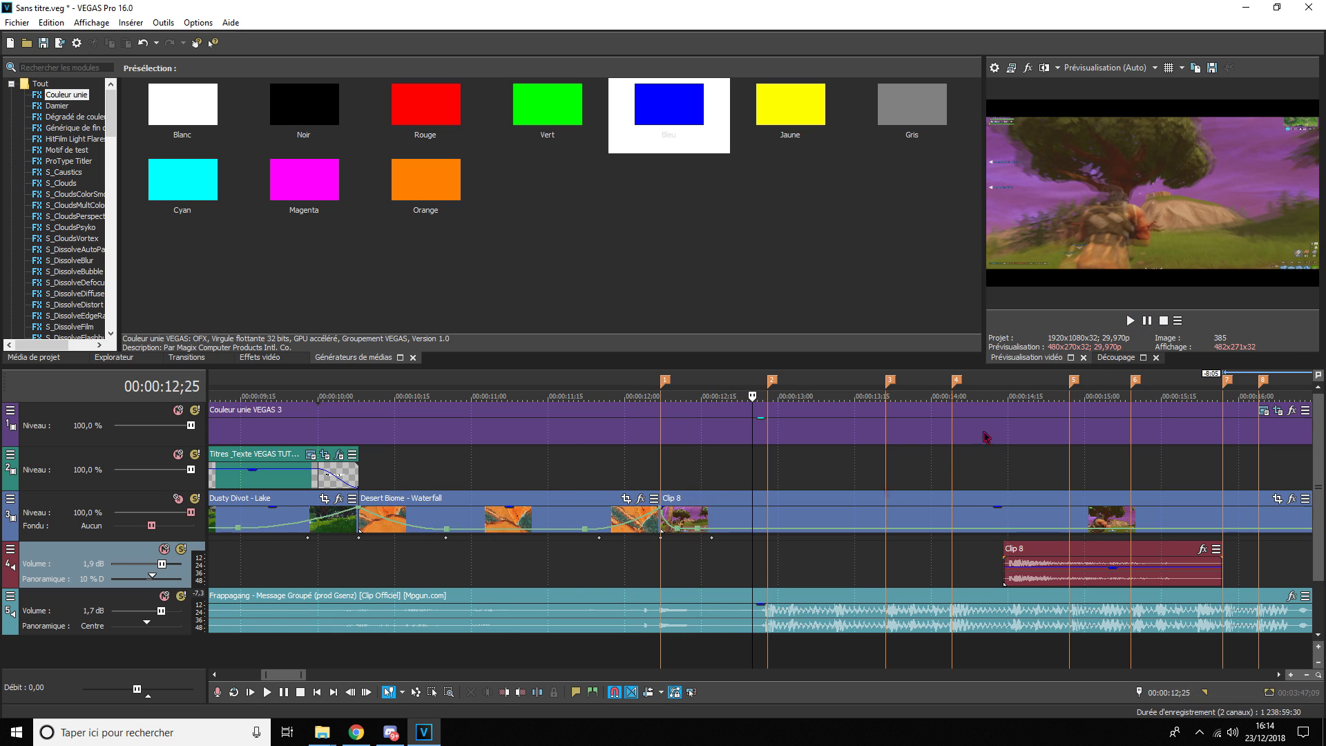
pyautogui.scroll(3, 539, 525)
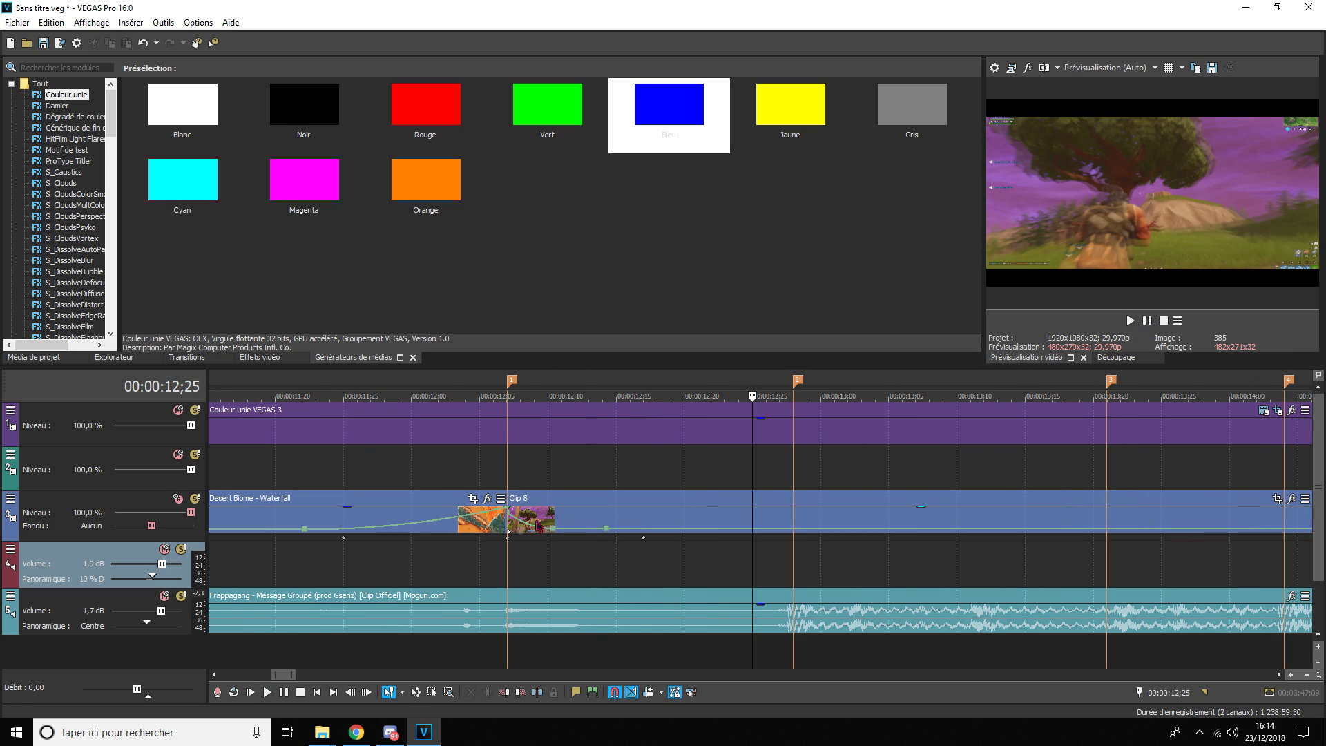
pyautogui.click(574, 531)
pyautogui.rightClick(554, 542)
pyautogui.click(580, 371)
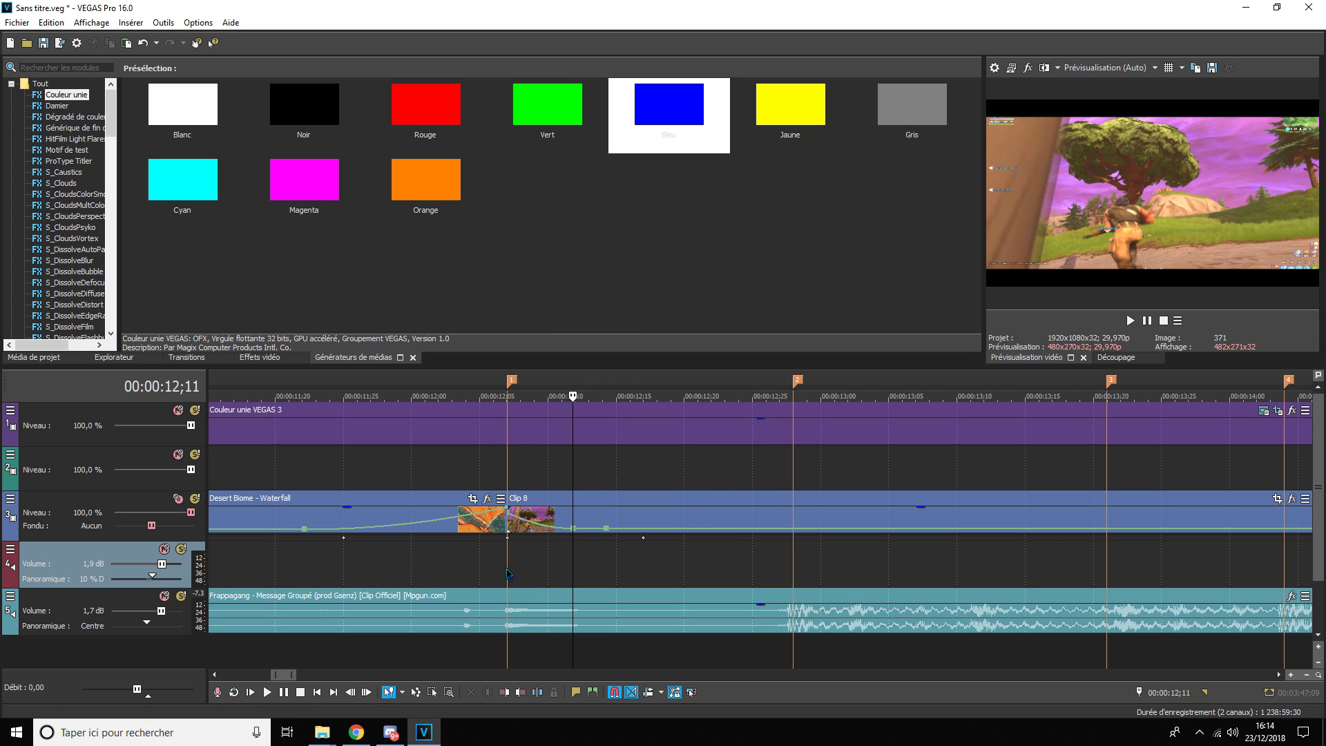
# - Play back the transition and move the trimmed Clip 8 audio event about one second earlier, to 00:00:13;14
pyautogui.click(508, 572)
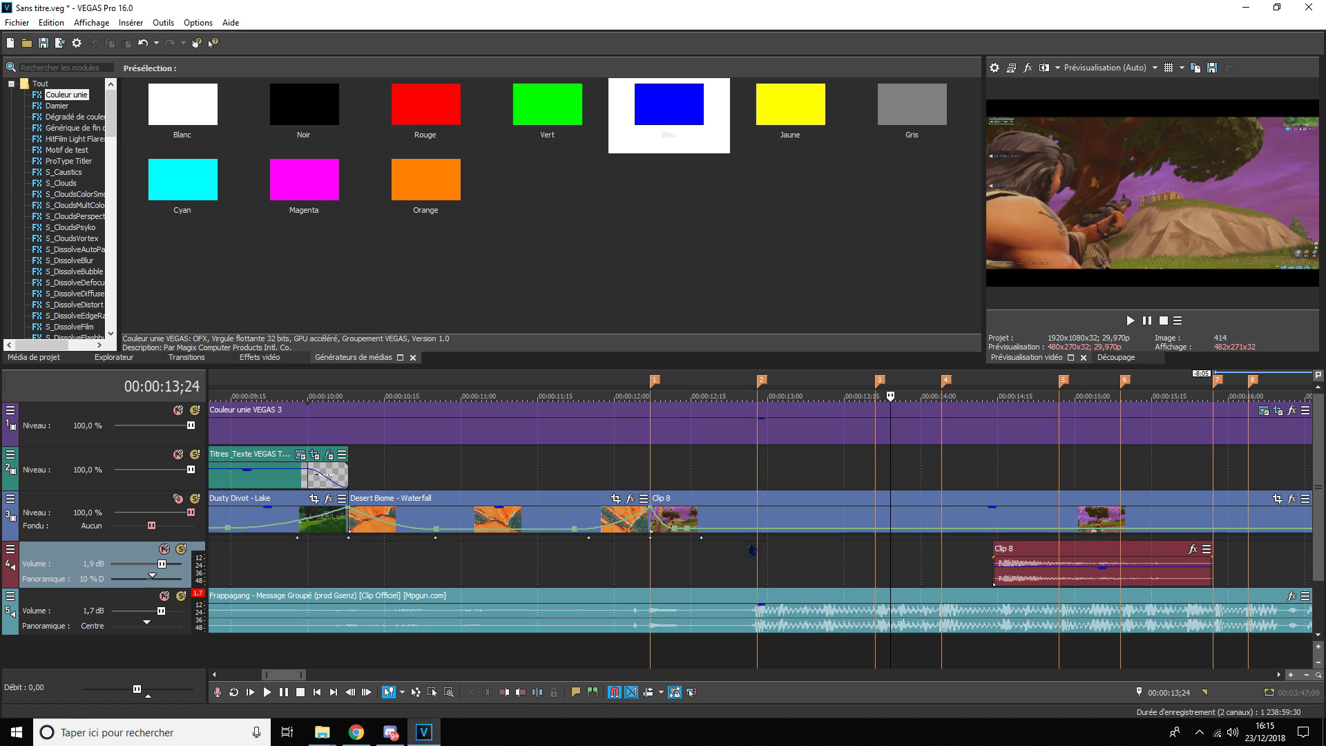
pyautogui.click(749, 551)
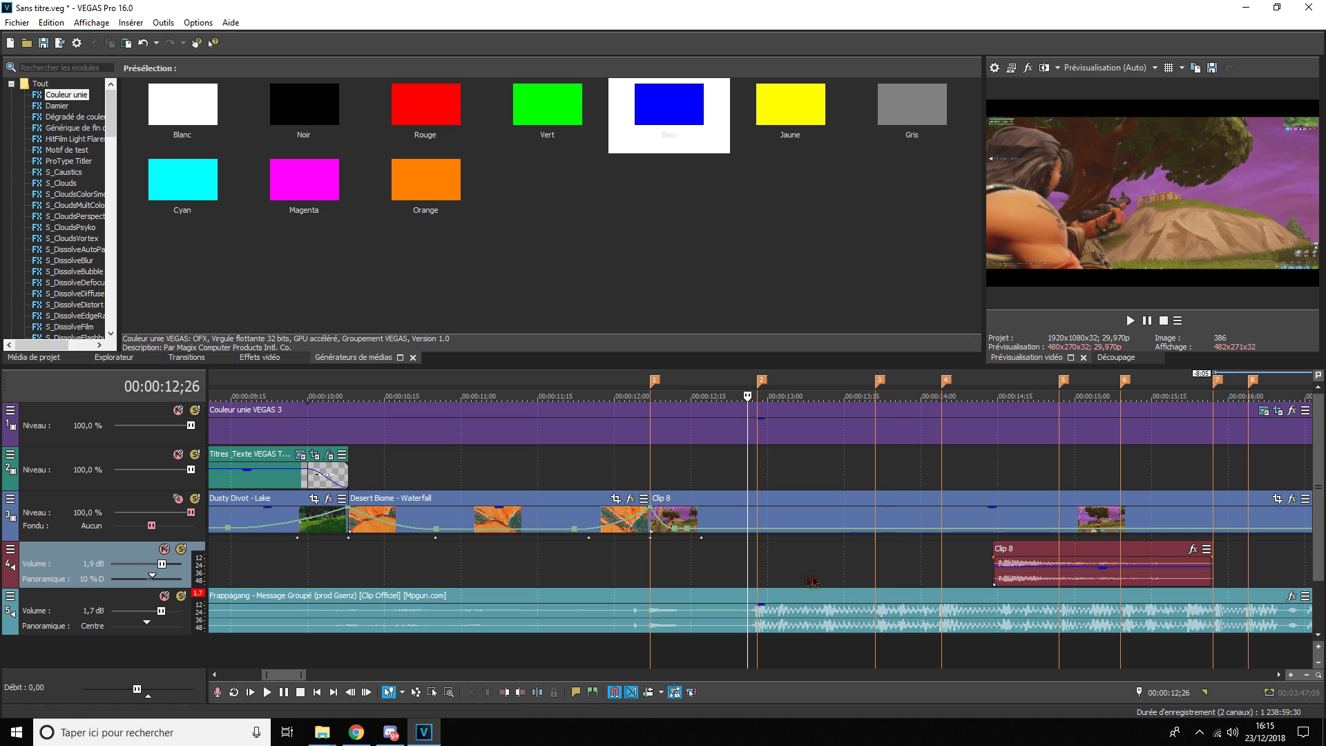
pyautogui.click(757, 575)
pyautogui.moveTo(1009, 586); pyautogui.dragTo(750, 568)
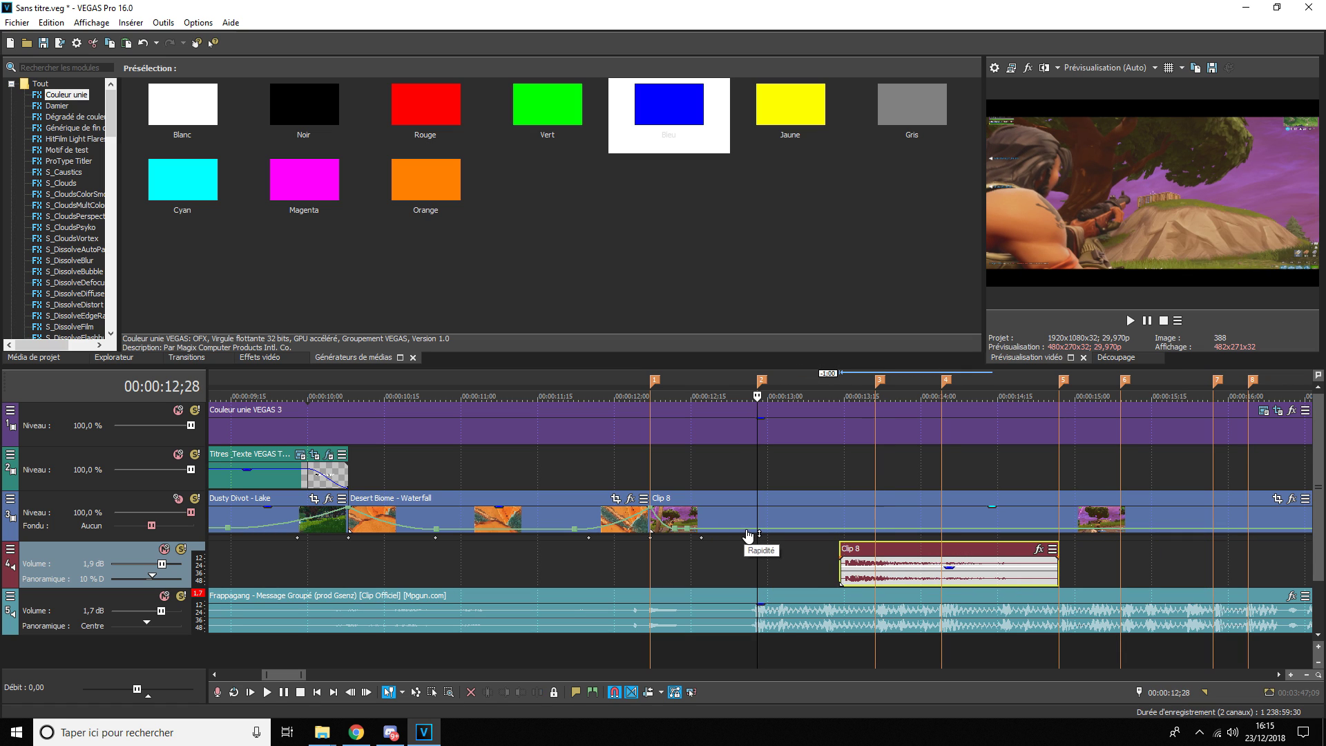
# - Add three velocity points on Clip 8 around marker 2 and raise the middle one into a peak at 00:00:12;28
pyautogui.click(748, 534)
pyautogui.click(759, 532)
pyautogui.click(774, 535)
pyautogui.moveTo(758, 532); pyautogui.dragTo(757, 508)
pyautogui.click(732, 545)
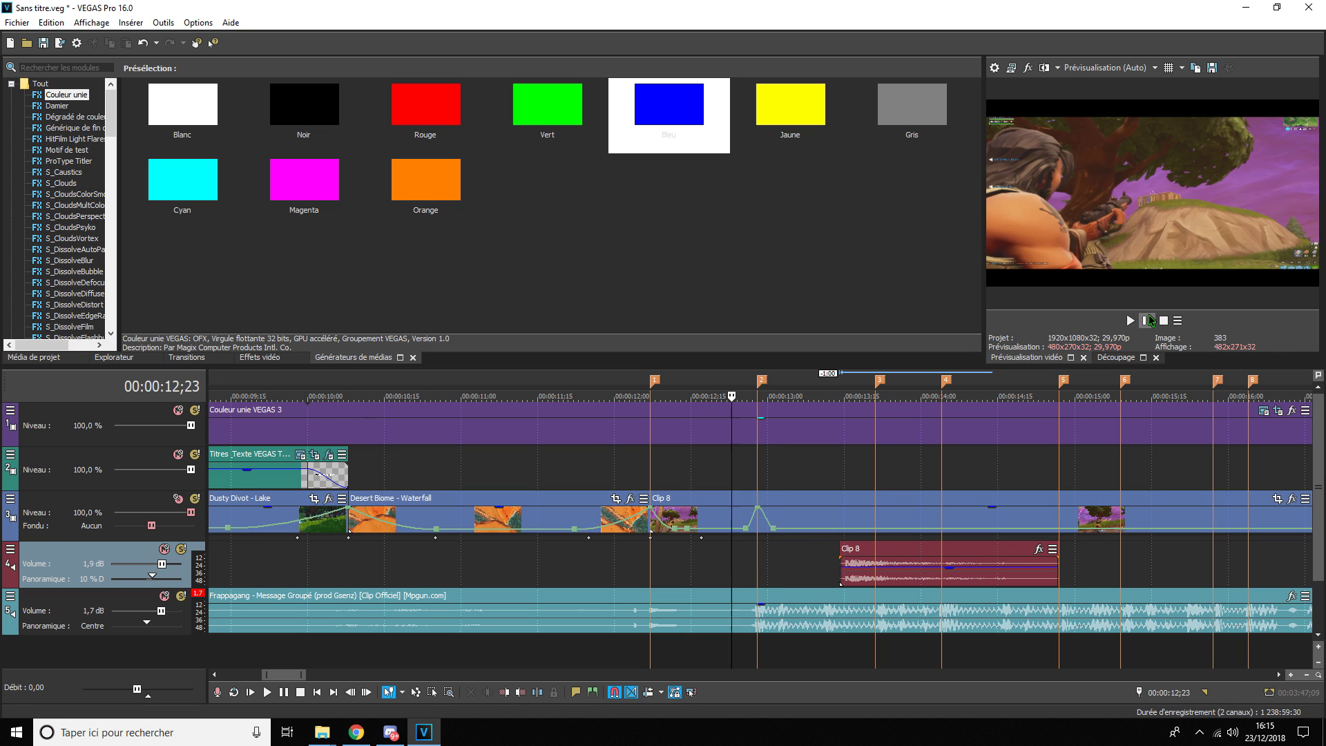
# - Play back Clip 8 around marker 2 to check the velocity peak against the music and the audio event
pyautogui.click(1149, 320)
pyautogui.click(1149, 320)
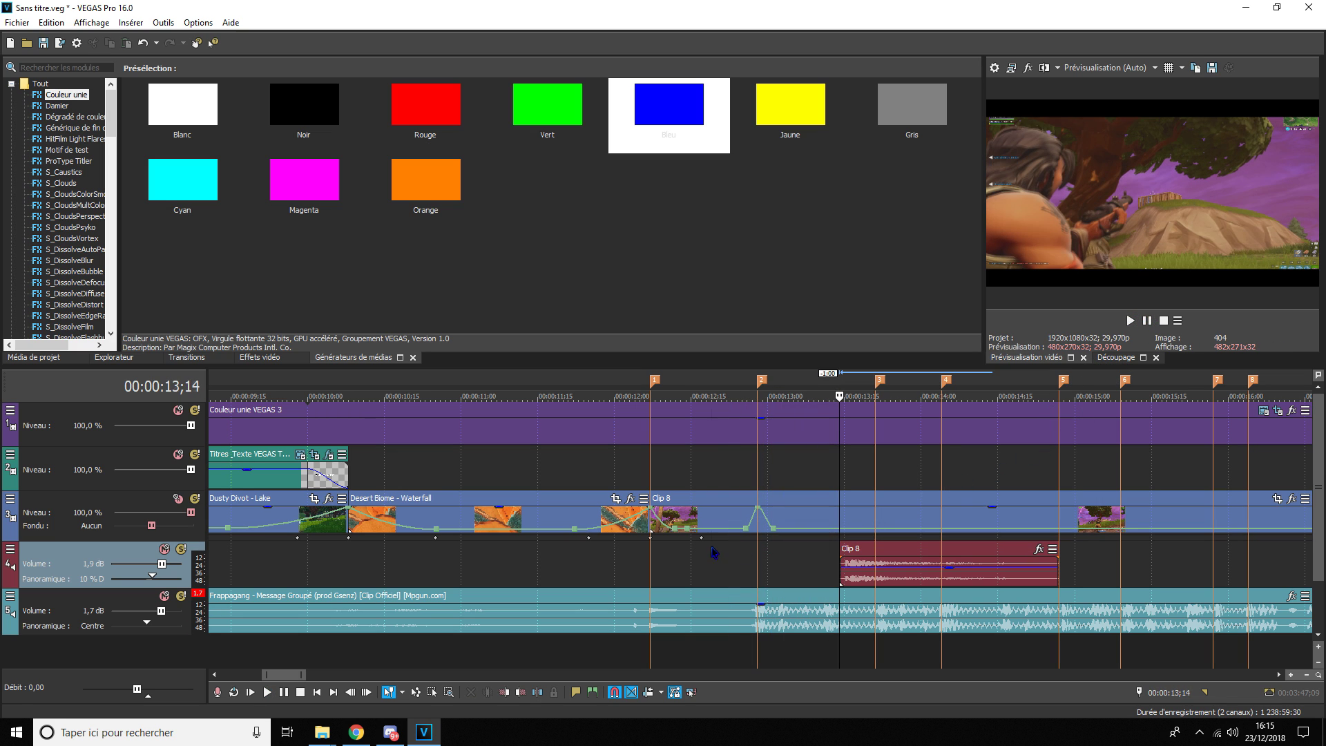
pyautogui.click(1147, 321)
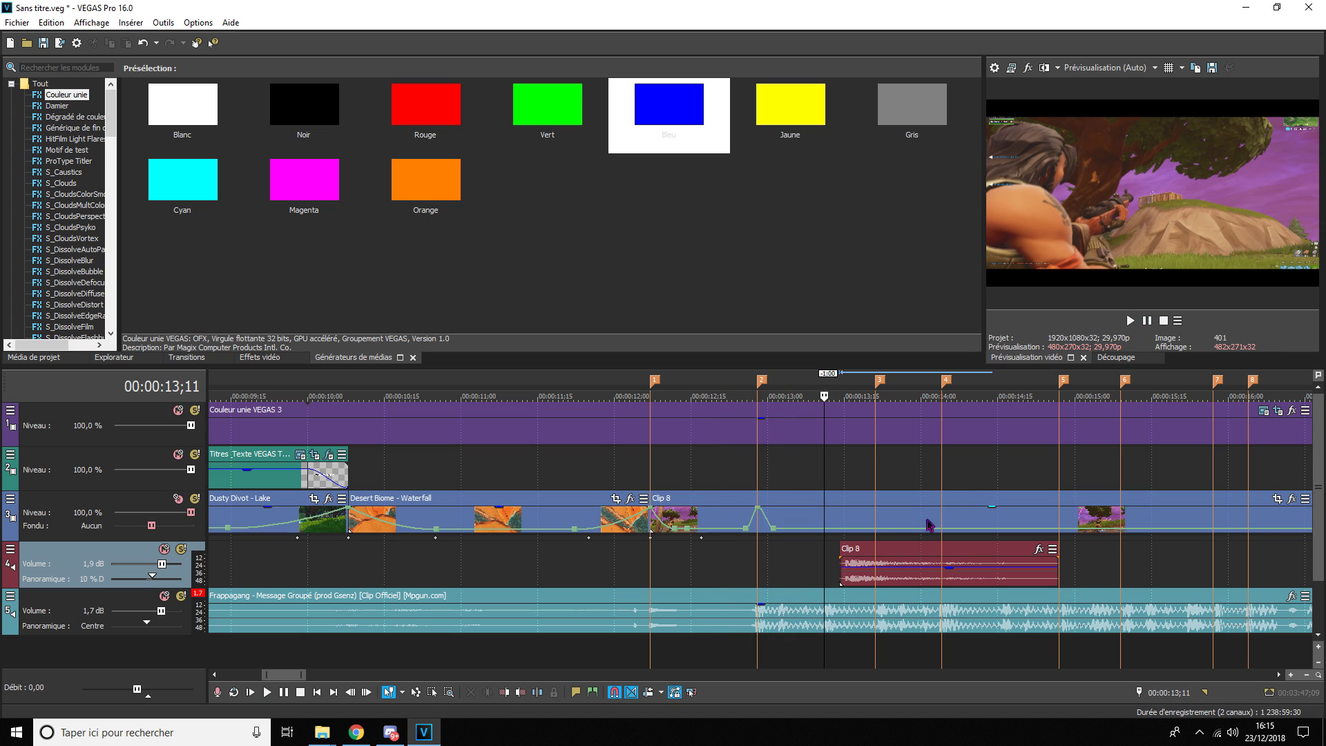
pyautogui.scroll(4, 925, 528)
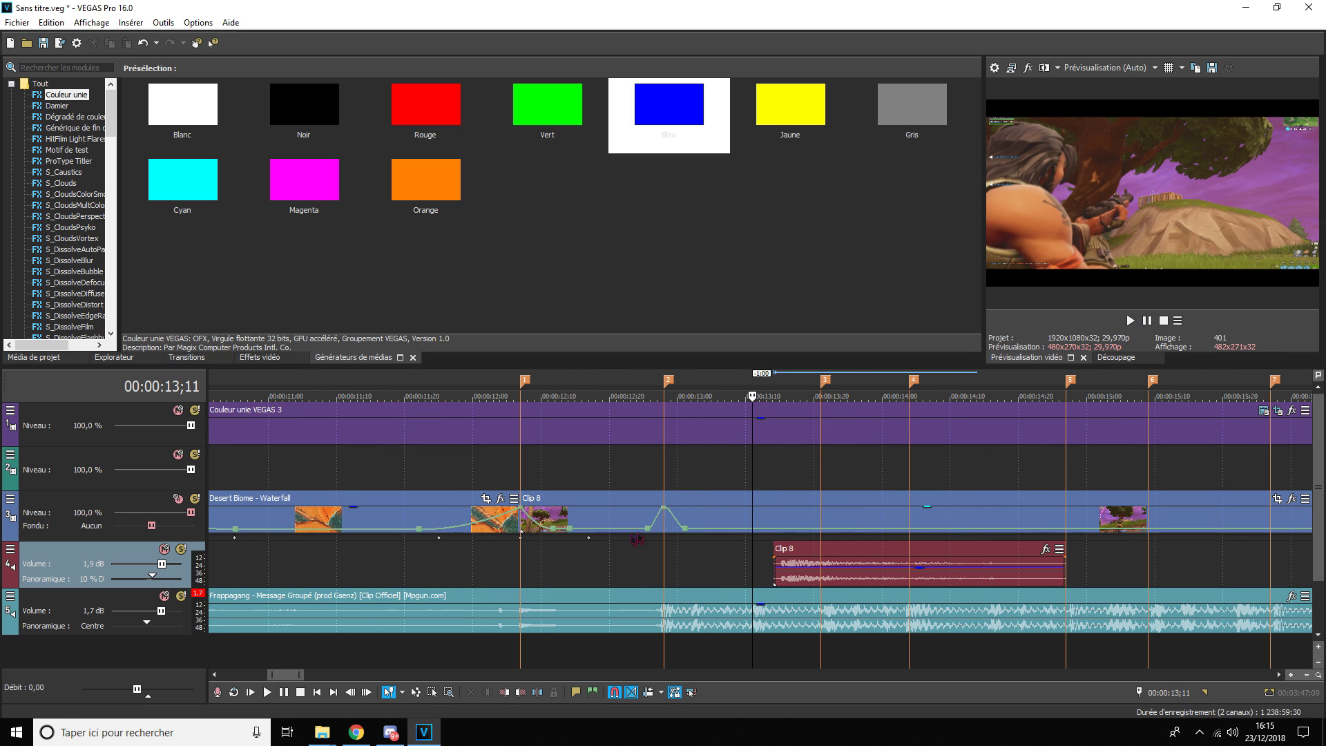
pyautogui.click(649, 547)
pyautogui.click(1147, 321)
pyautogui.click(1147, 320)
# - Split the Clip 8 video event at marker 2, at 00:00:12;28
pyautogui.click(665, 540)
pyautogui.scroll(3, 701, 589)
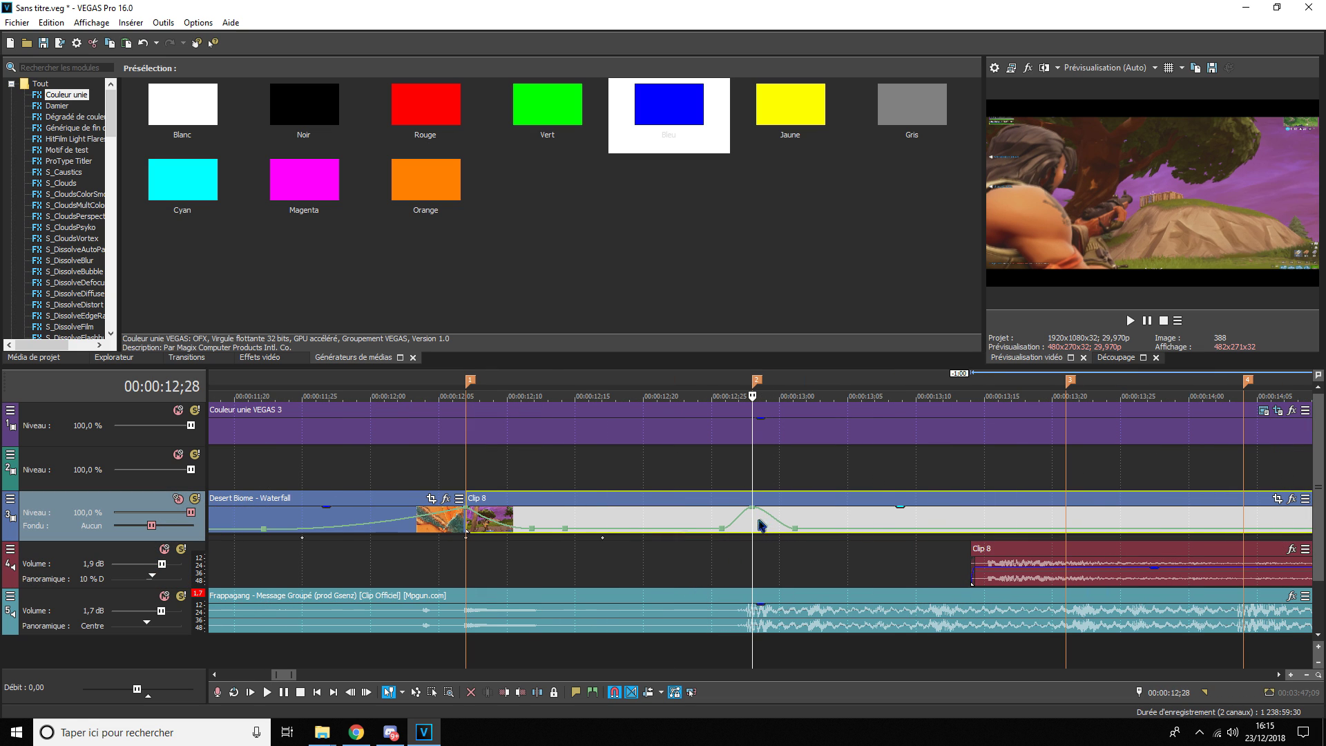
pyautogui.press('s')
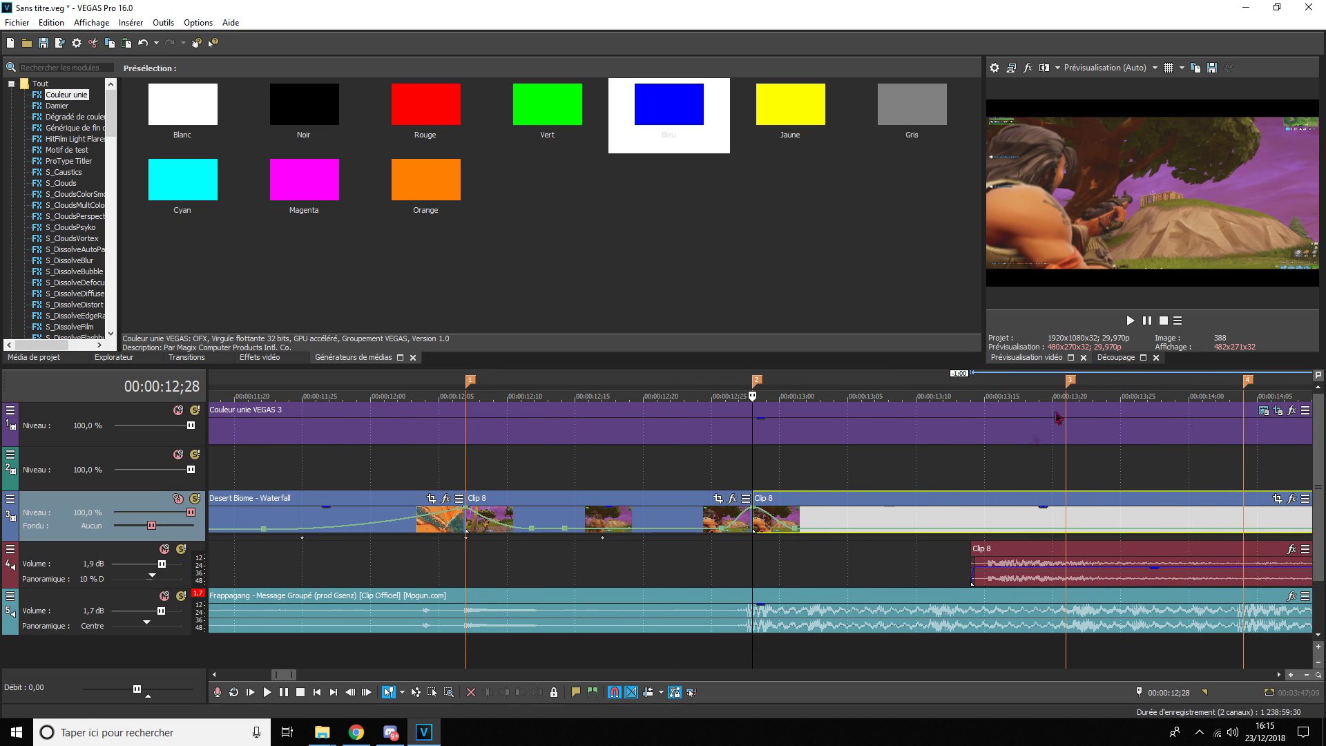
# - Cut out the Clip 8 video section between 00:00:12;28 and 00:00:13;15, and close the gap with the remaining piece
pyautogui.press('space')
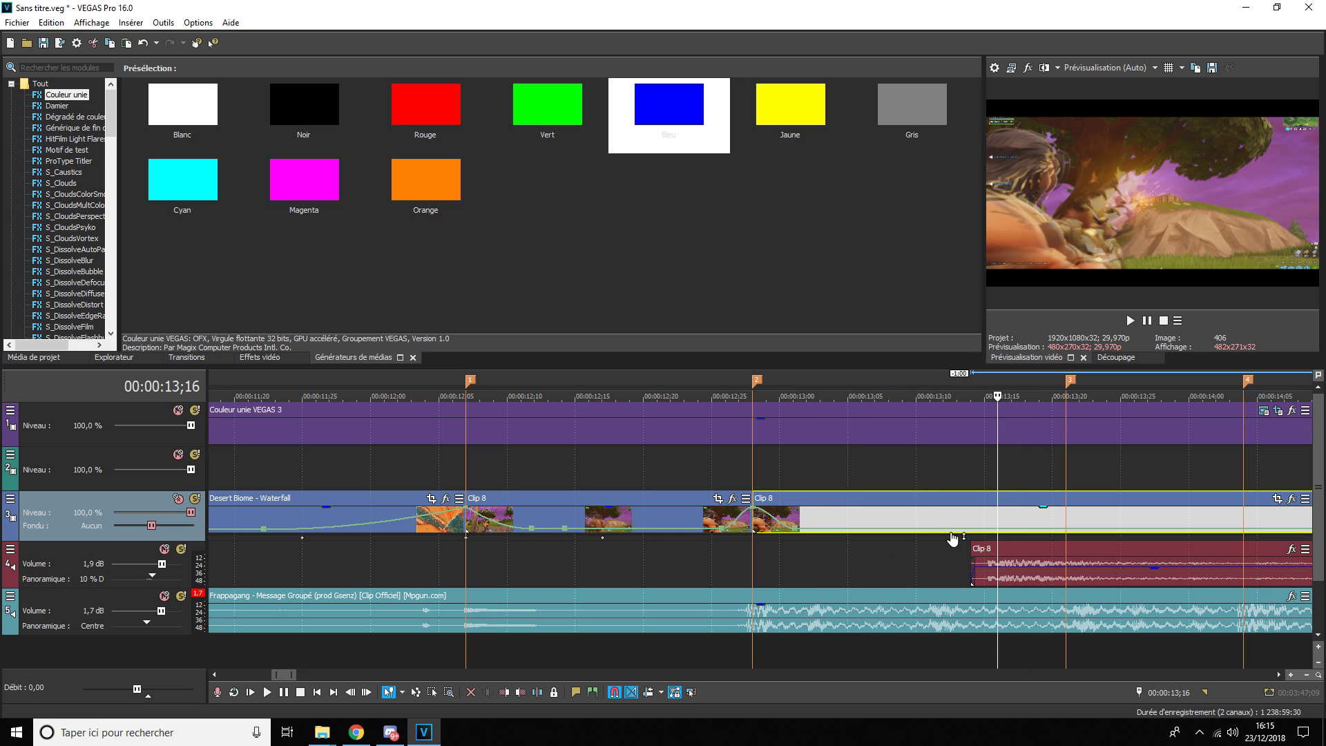
pyautogui.press('Left')
pyautogui.press('s')
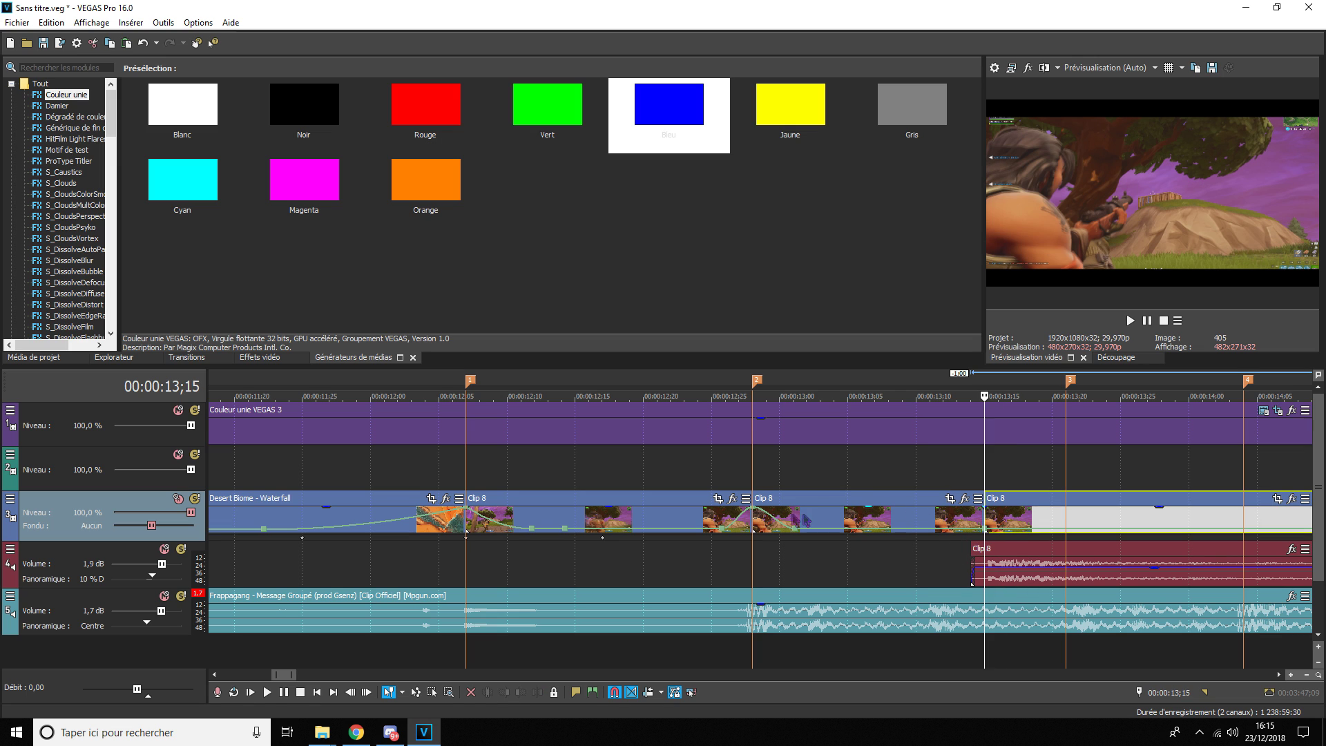
pyautogui.click(834, 518)
pyautogui.press('Delete')
pyautogui.moveTo(1006, 520); pyautogui.dragTo(774, 525)
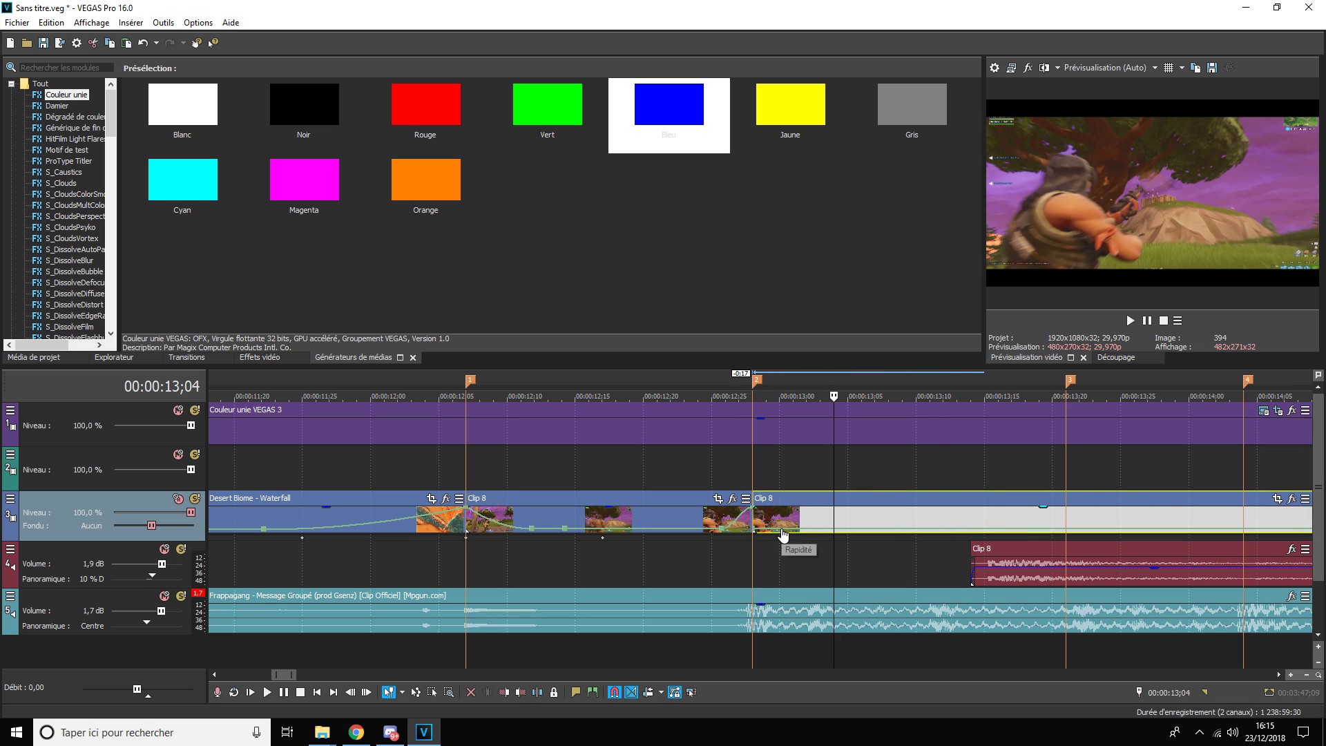
# - Build a velocity peak at the start of the second Clip 8 piece, falling with a Fondu rapide curve
pyautogui.click(783, 534)
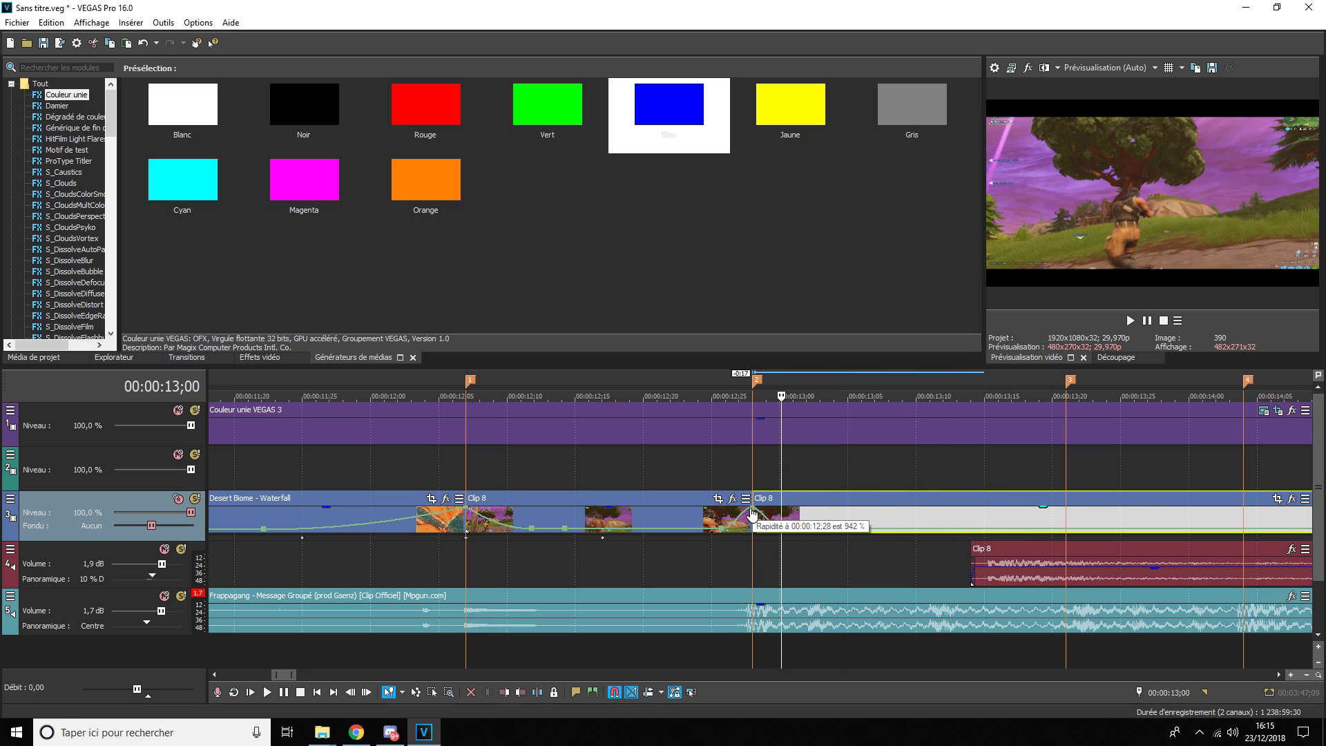
pyautogui.rightClick(763, 517)
pyautogui.click(796, 569)
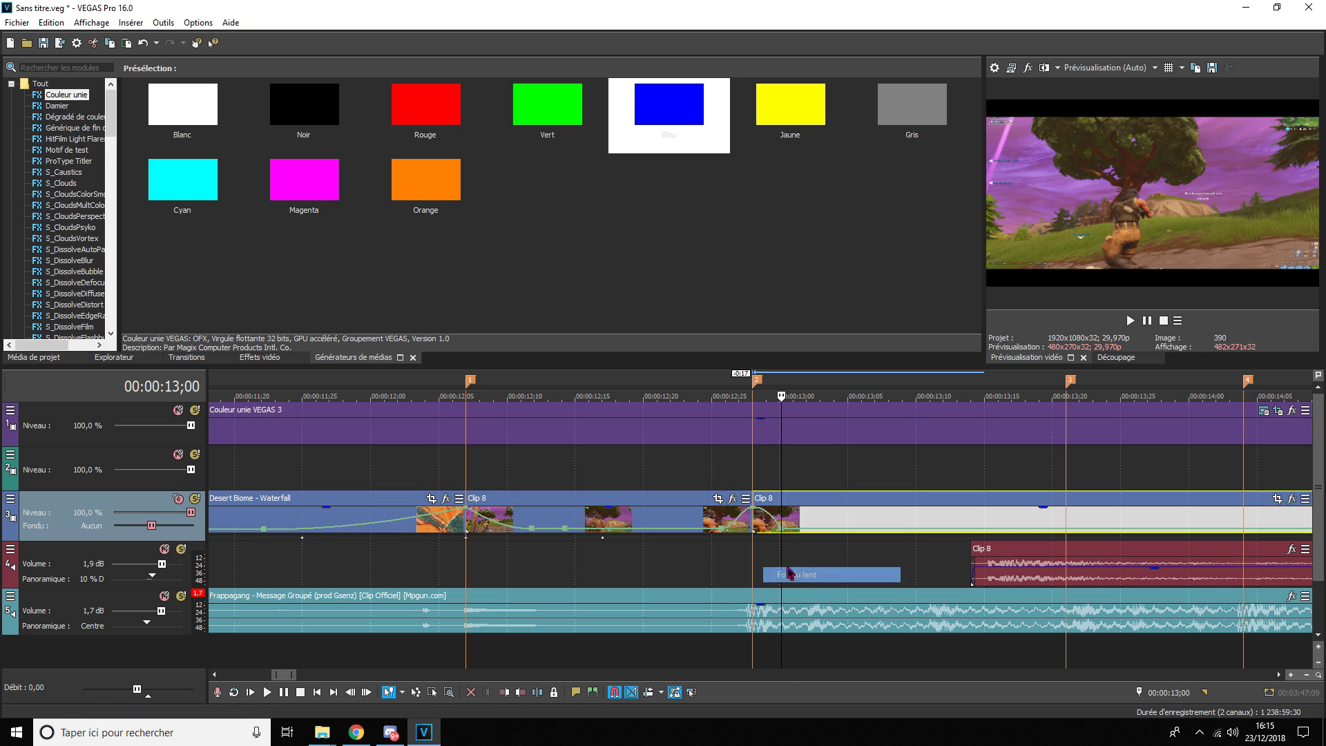
pyautogui.rightClick(764, 511)
pyautogui.click(795, 557)
# - Set the rising velocity curve at the end of the first Clip 8 piece to Fondu lent and play back the cut
pyautogui.rightClick(740, 519)
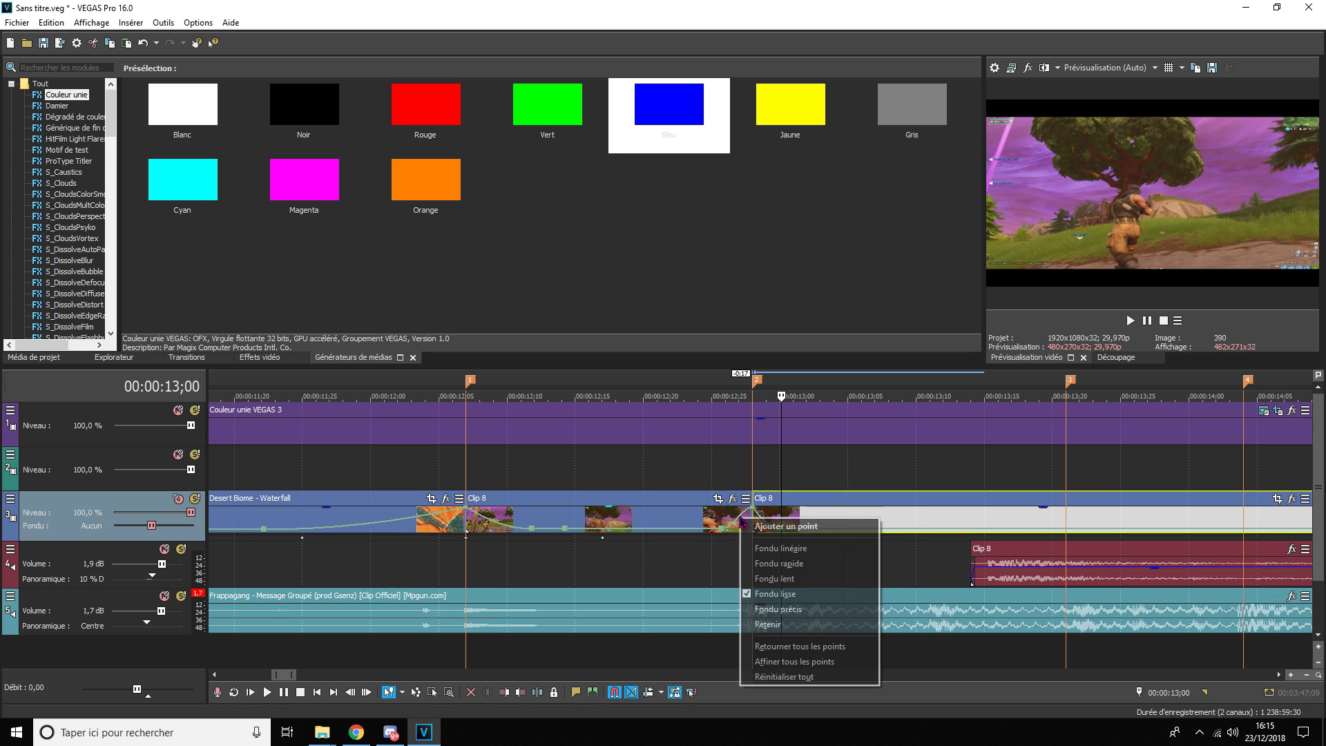
pyautogui.click(814, 581)
pyautogui.click(711, 562)
pyautogui.click(1130, 321)
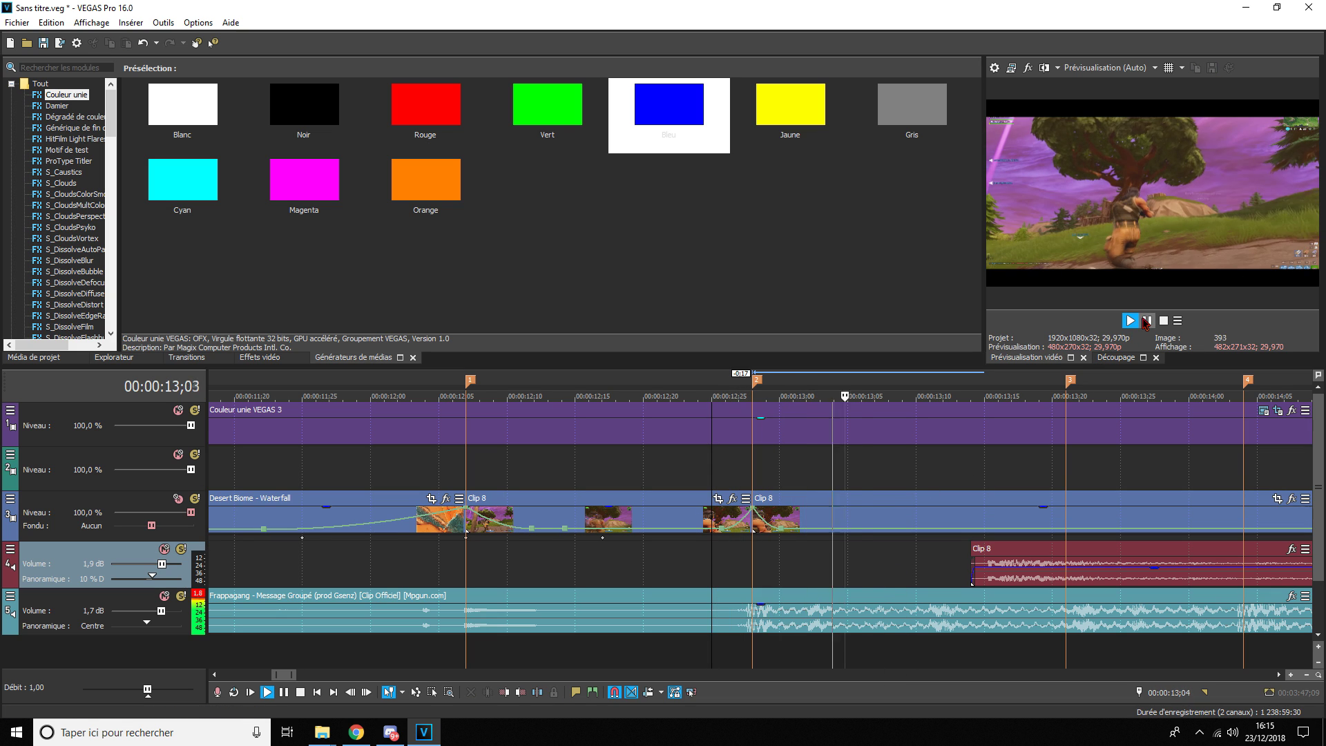
pyautogui.click(697, 528)
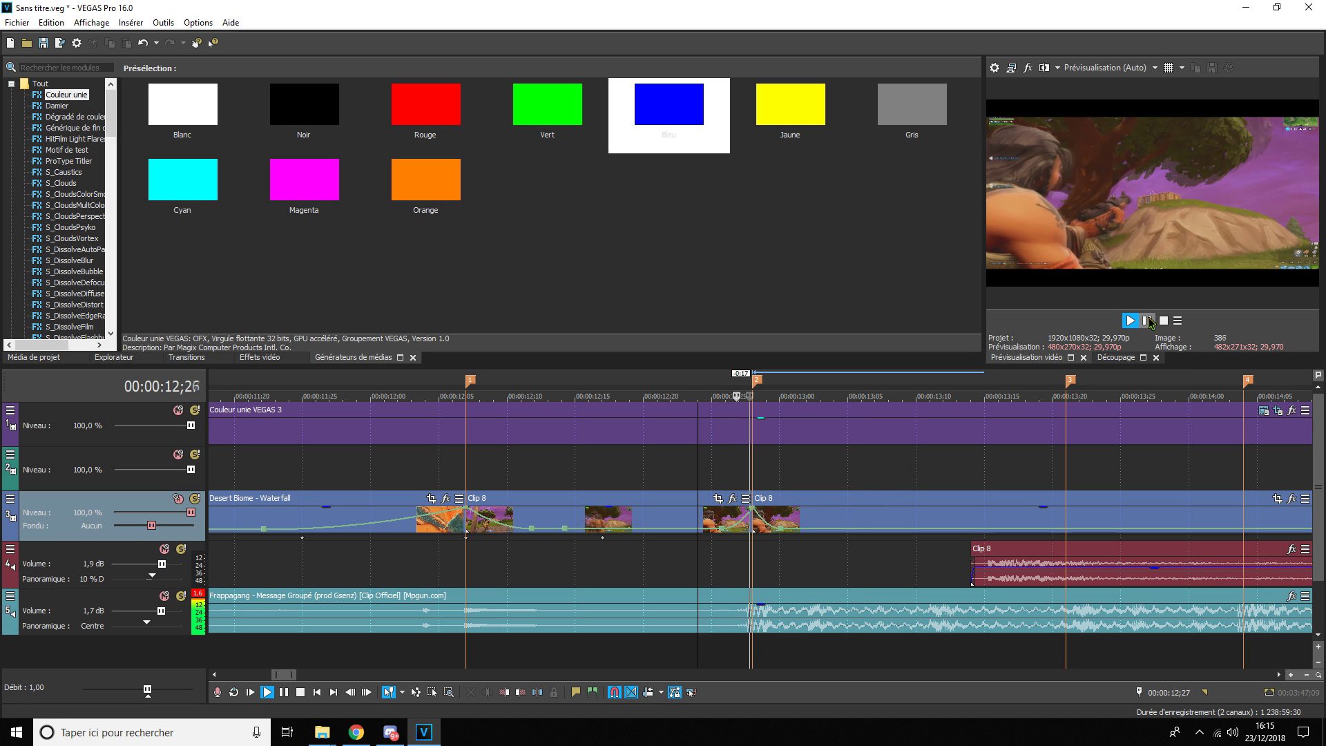
pyautogui.scroll(-3, 903, 521)
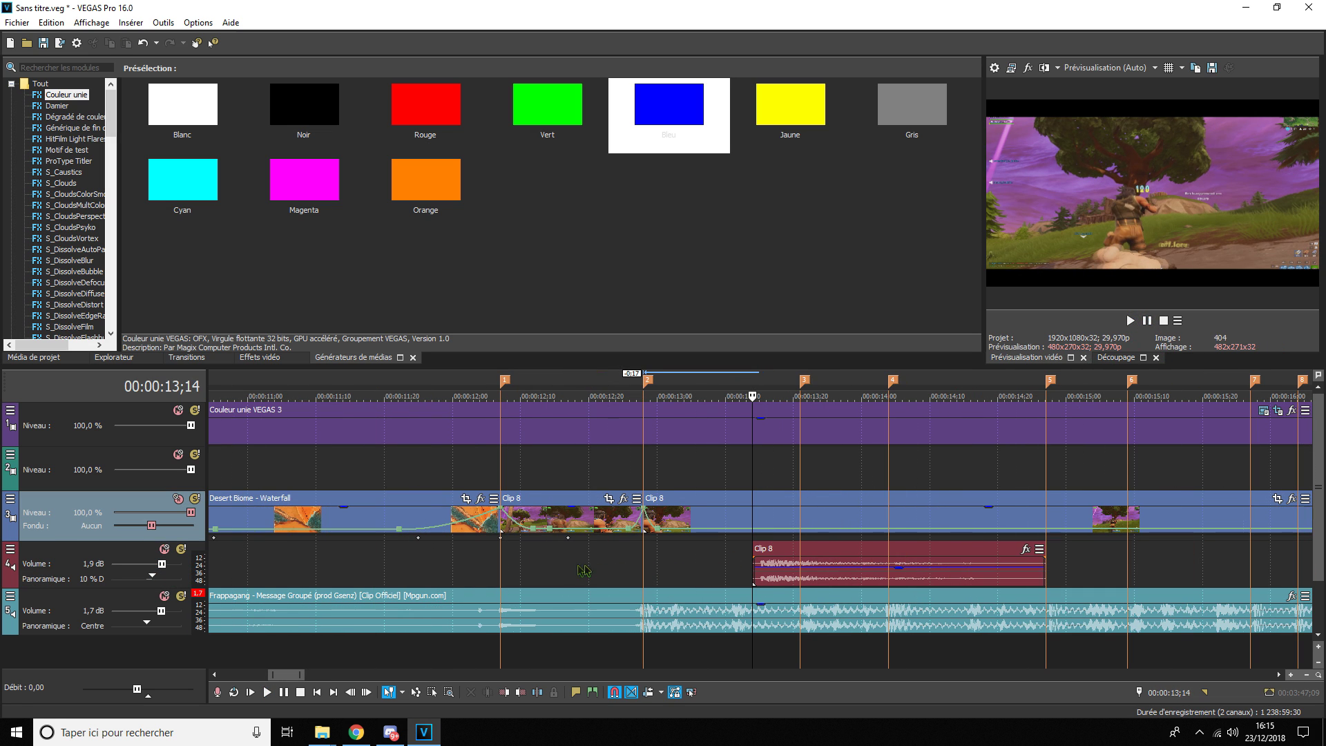
# - Lower the velocity peak at the marker 2 cut between the Clip 8 pieces to 653 % and play it back
pyautogui.click(584, 571)
pyautogui.click(1130, 322)
pyautogui.click(1147, 321)
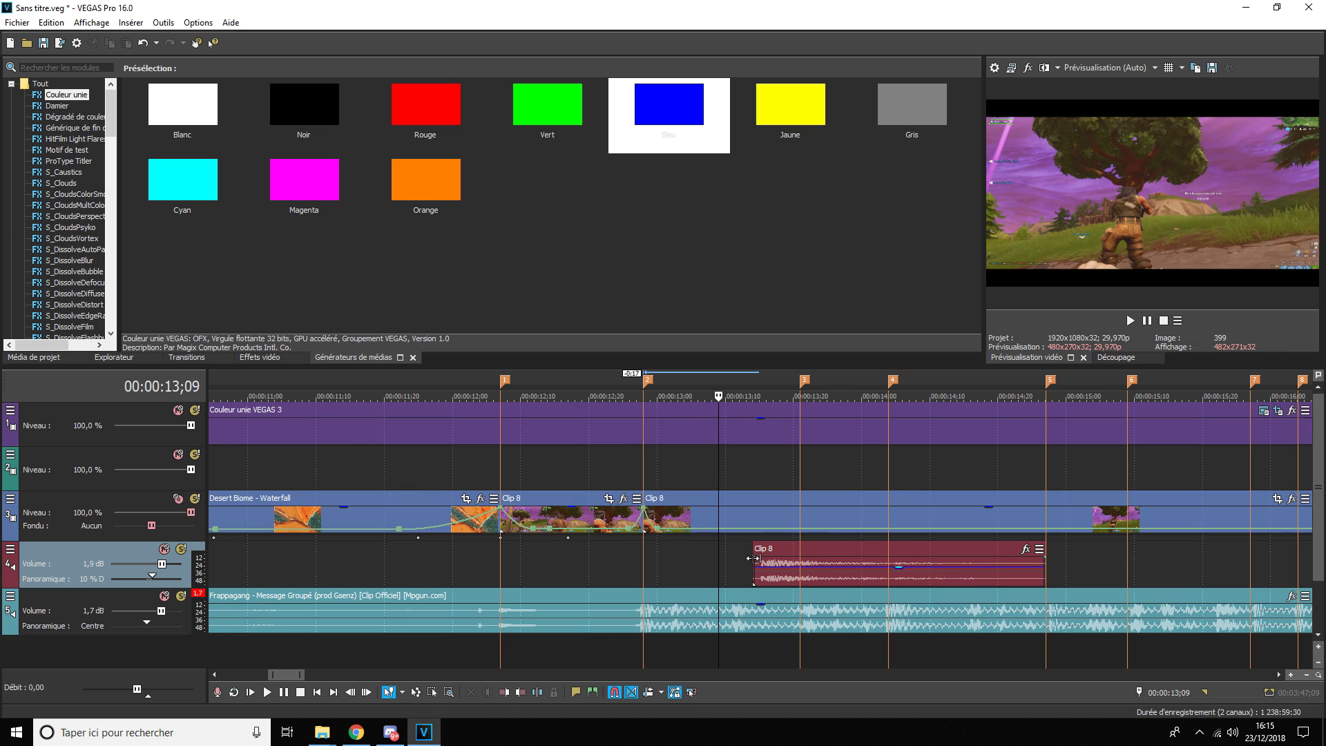
pyautogui.scroll(3, 580, 563)
pyautogui.click(600, 563)
pyautogui.scroll(3, 871, 521)
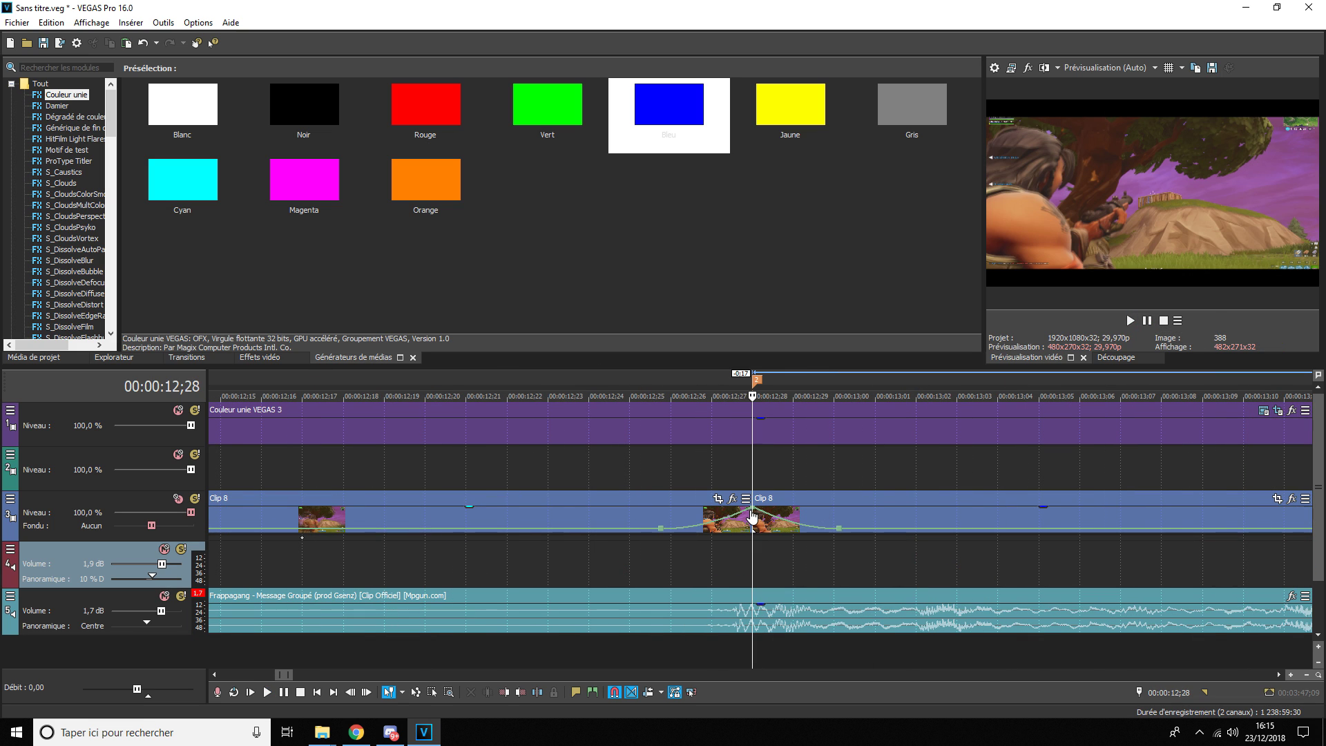
pyautogui.moveTo(751, 509); pyautogui.dragTo(750, 519)
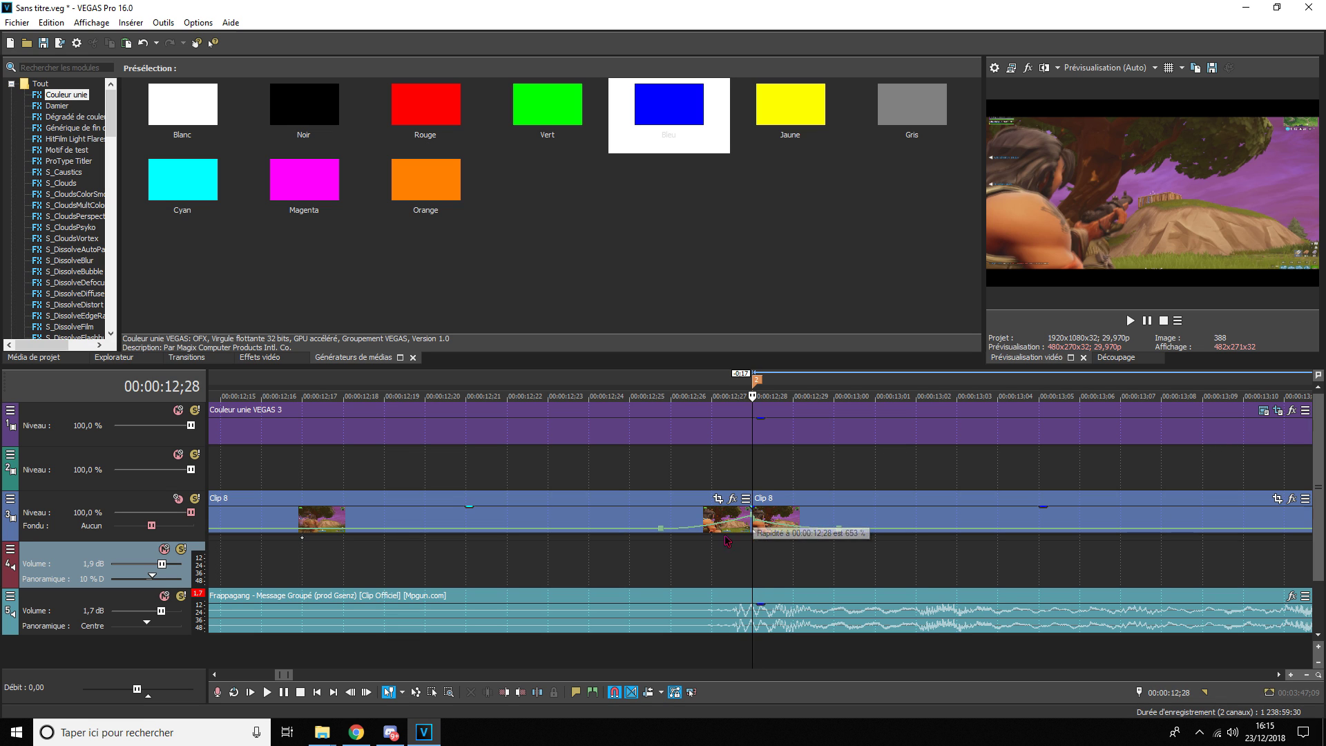
pyautogui.press('space')
pyautogui.click(1148, 321)
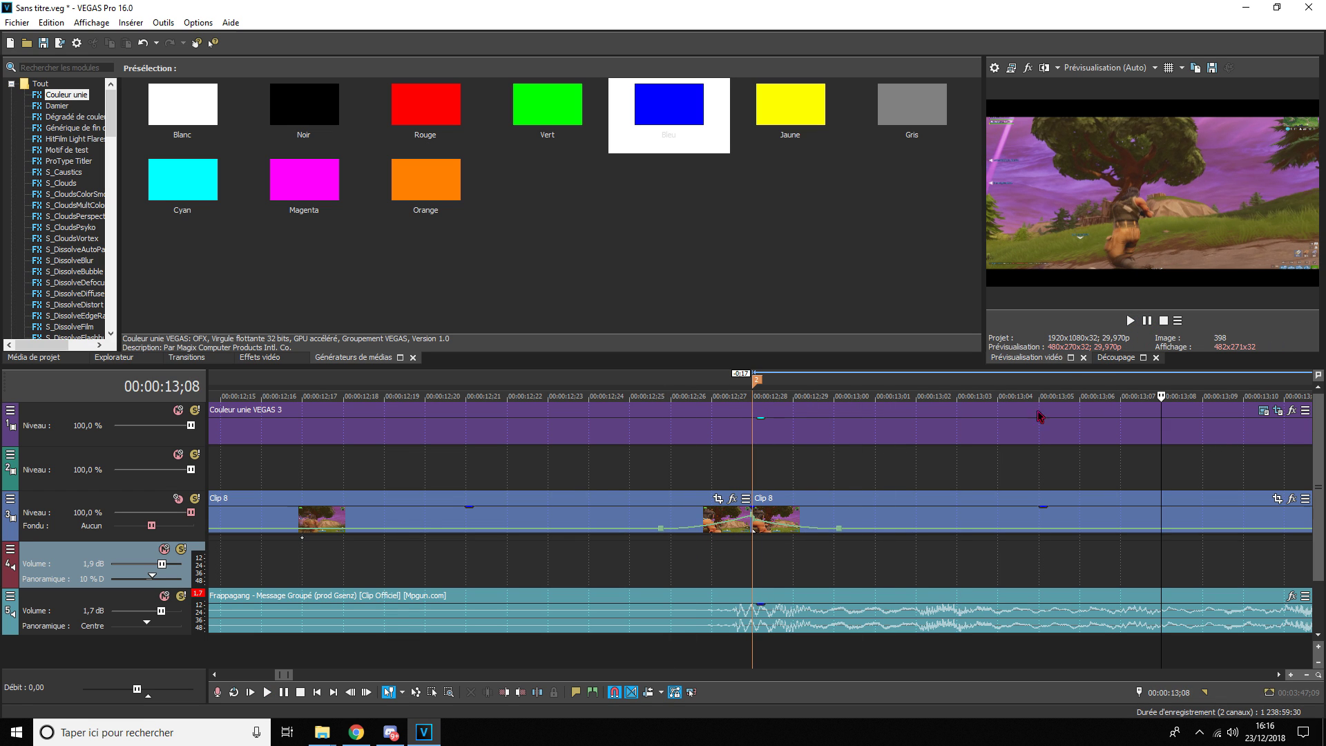
# - Move the Clip 8 gameplay sound earlier so it starts just before marker 2, and play back the cut
pyautogui.scroll(-3, 854, 540)
pyautogui.click(535, 563)
pyautogui.press('space')
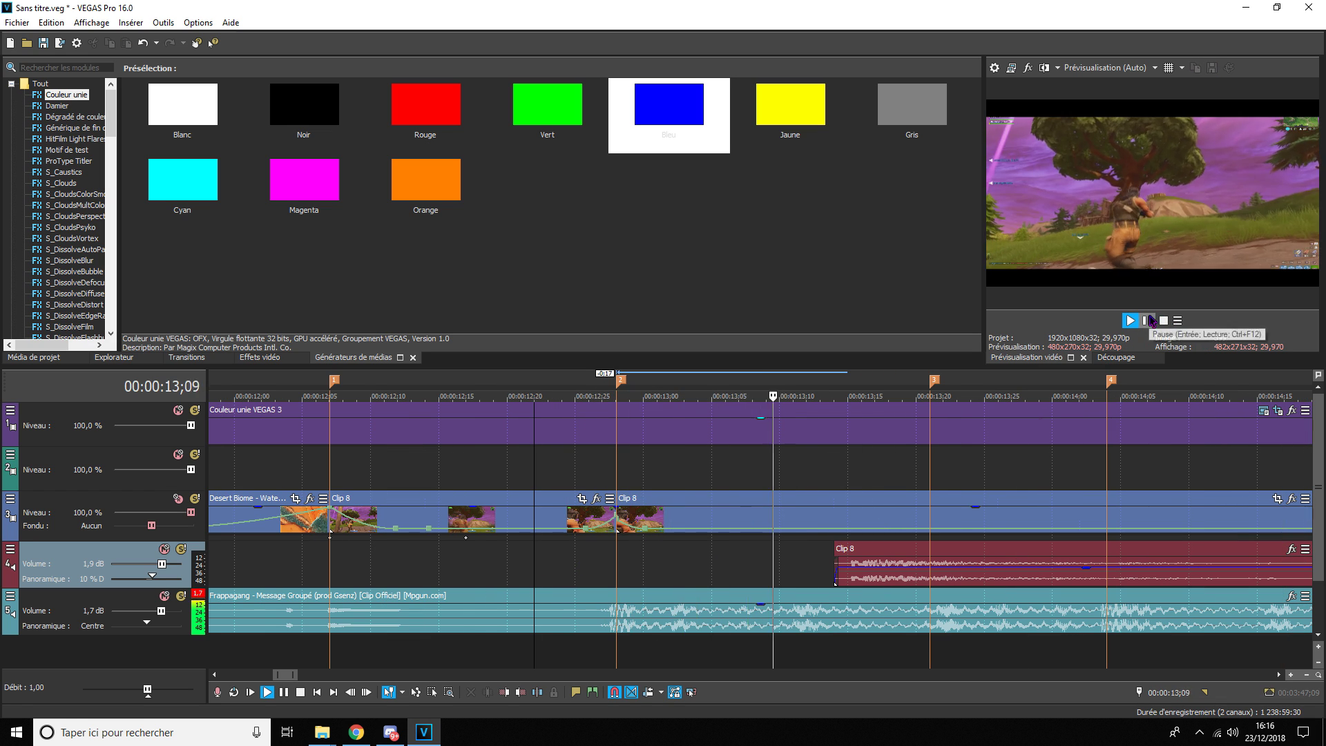
pyautogui.click(1147, 321)
pyautogui.scroll(-3, 892, 536)
pyautogui.click(764, 559)
pyautogui.moveTo(764, 559); pyautogui.dragTo(661, 560)
pyautogui.click(556, 561)
pyautogui.scroll(2, 556, 561)
pyautogui.click(1148, 323)
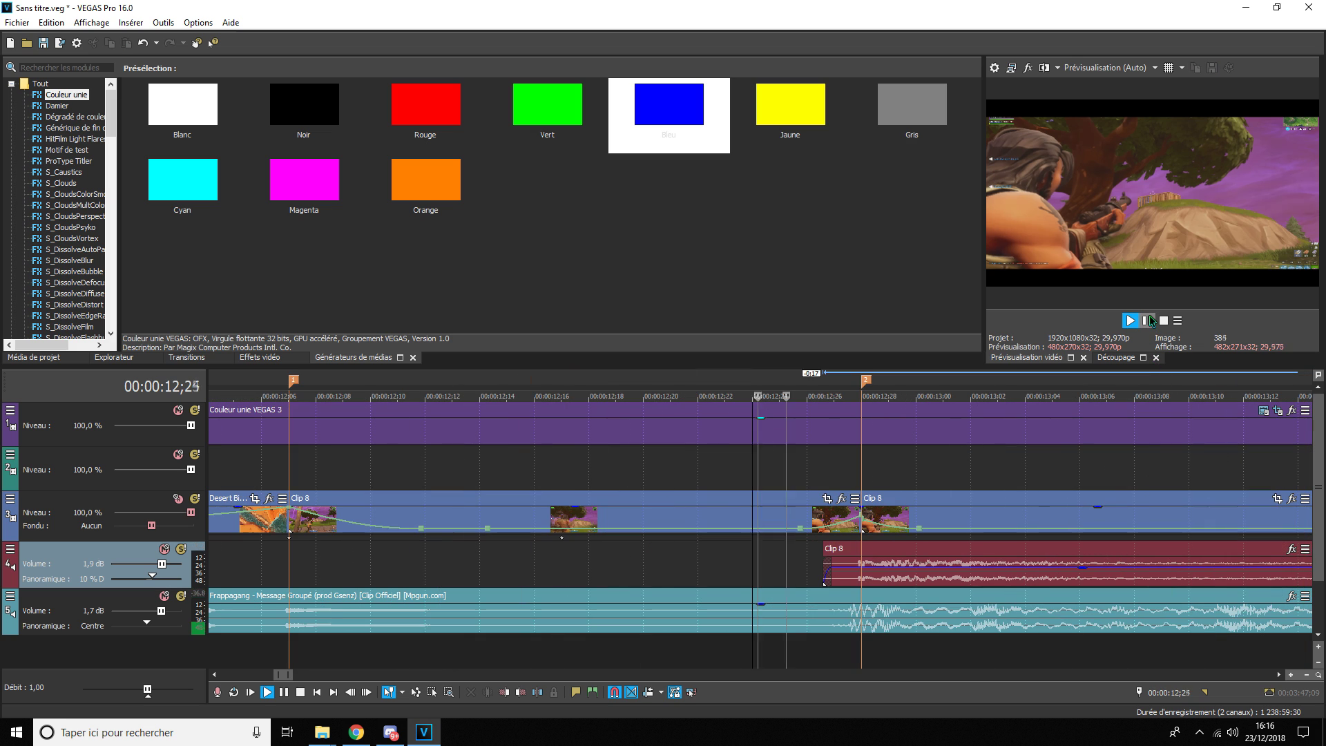
pyautogui.click(1148, 323)
# - Play back the section around marker 2 to check the Clip 8 sound and velocity against the music
pyautogui.scroll(-2, 903, 524)
pyautogui.click(482, 567)
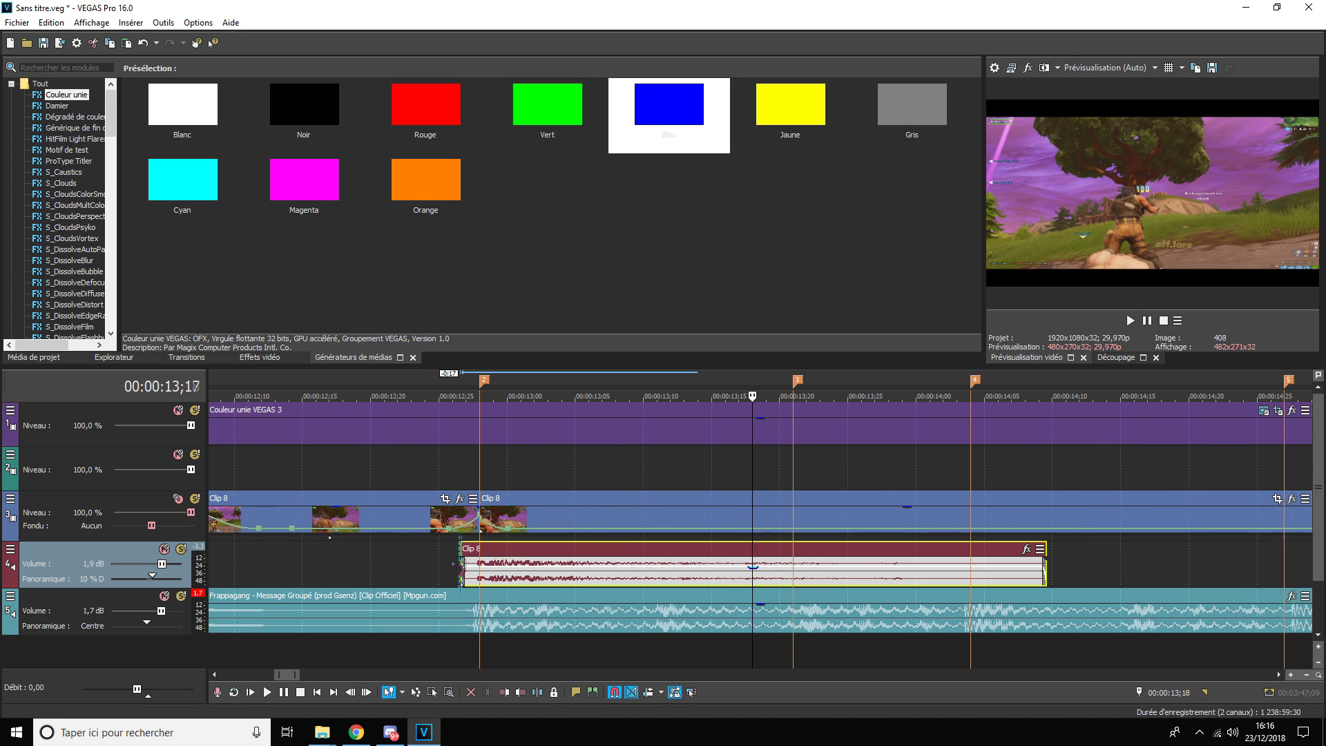
pyautogui.click(1152, 321)
pyautogui.click(1148, 321)
pyautogui.scroll(2, 596, 534)
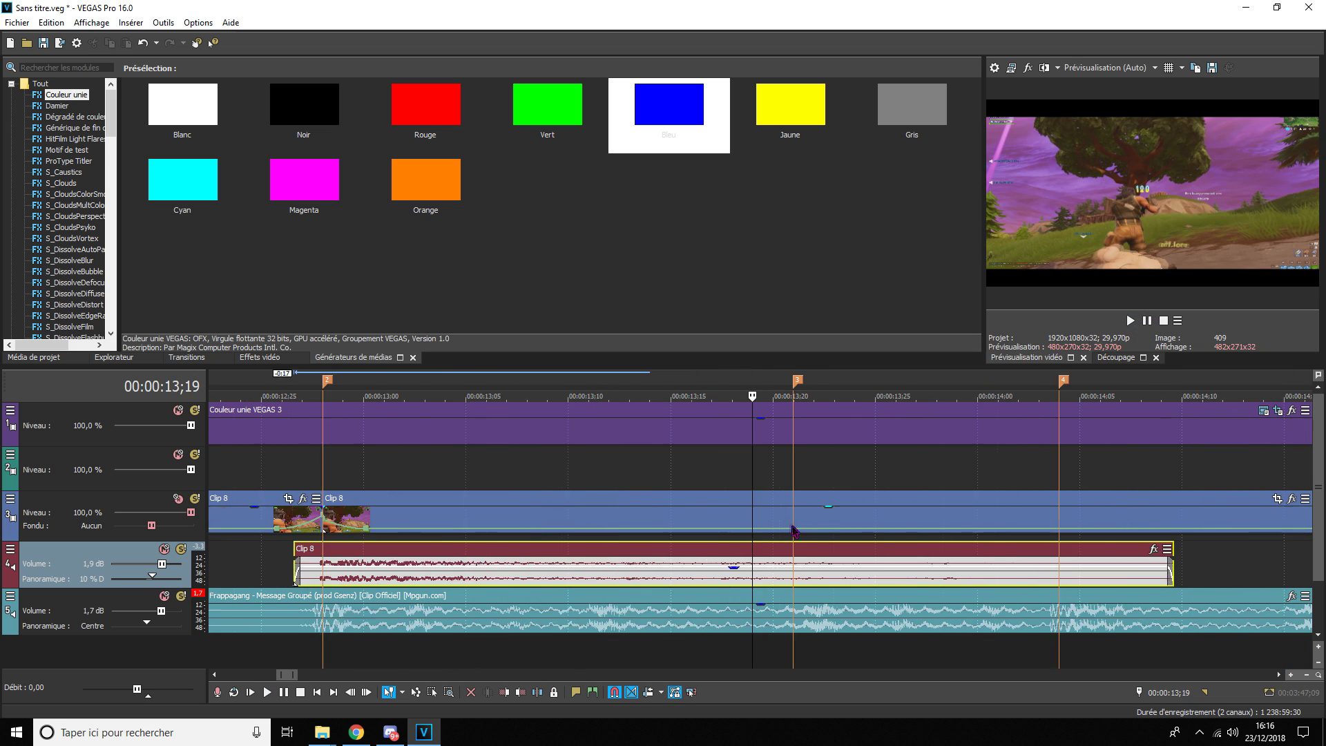
pyautogui.moveTo(593, 530); pyautogui.dragTo(594, 531)
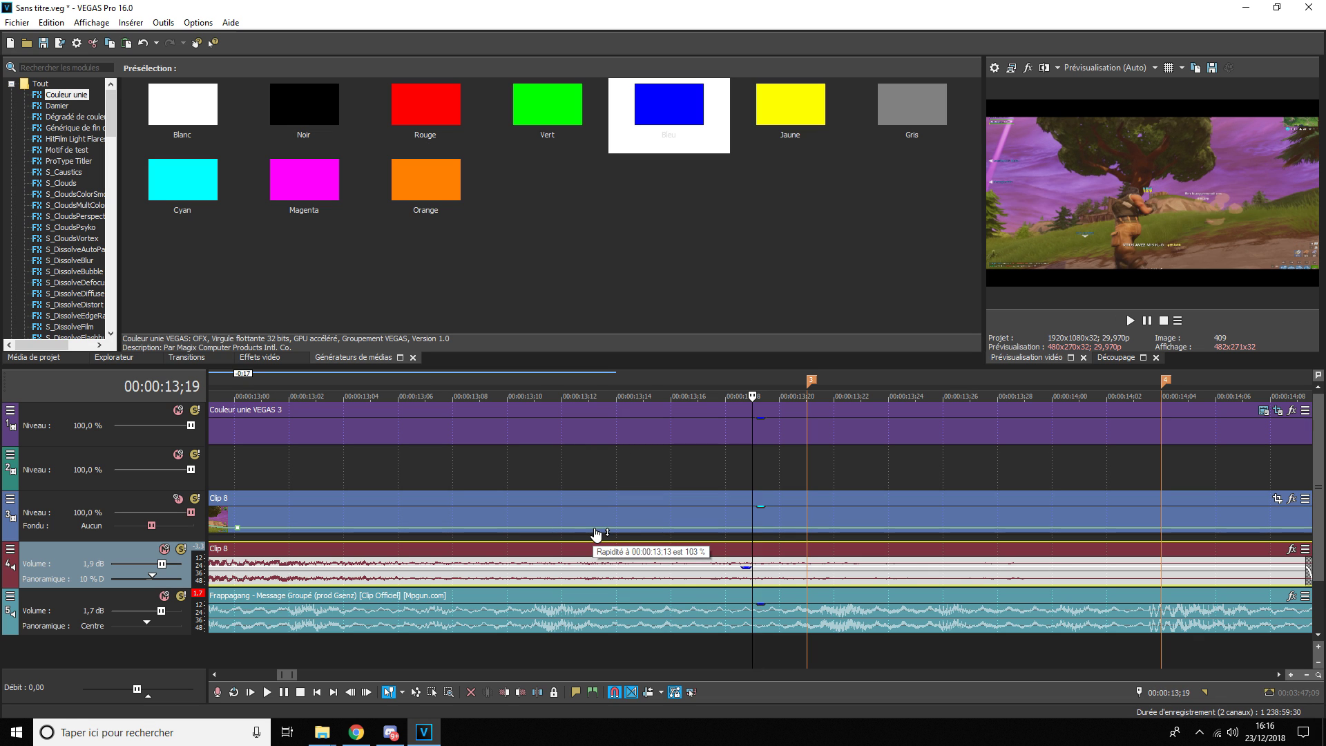
pyautogui.scroll(-3, 605, 511)
pyautogui.click(620, 474)
pyautogui.scroll(1, 701, 489)
pyautogui.click(754, 473)
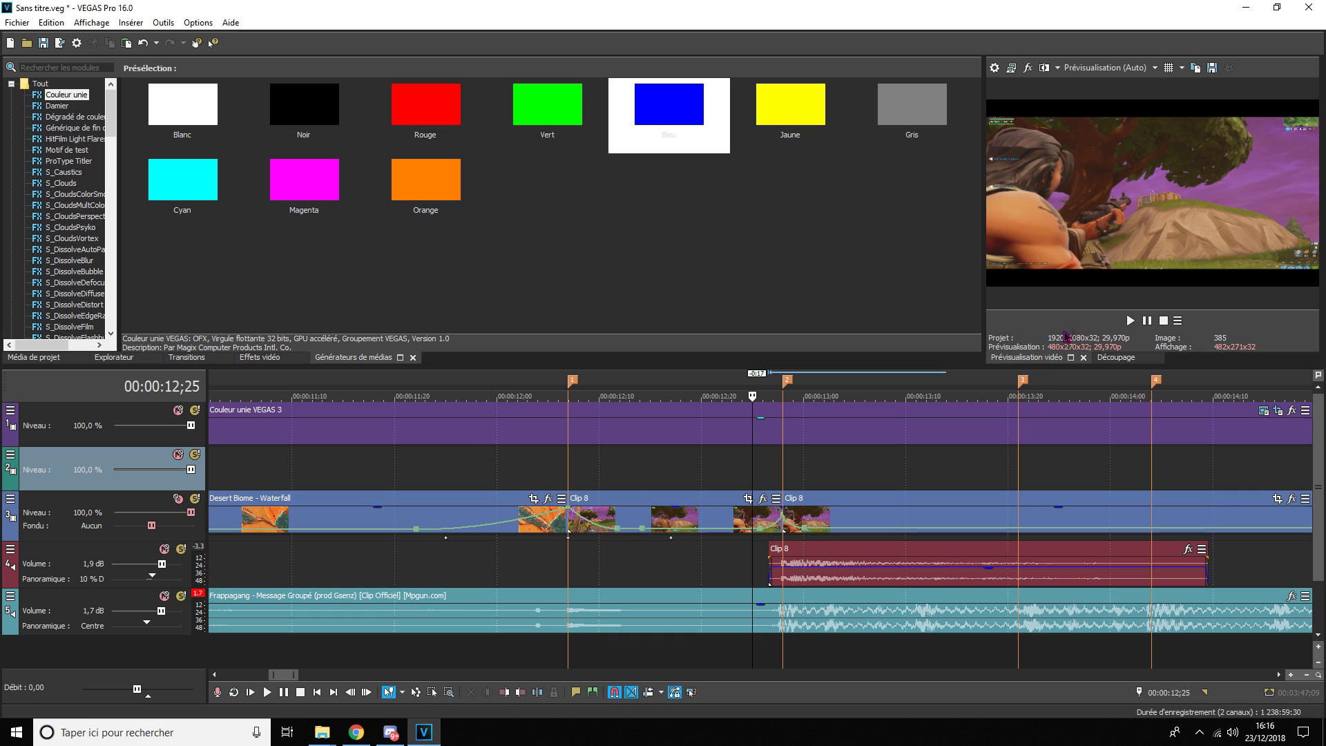
pyautogui.click(1150, 323)
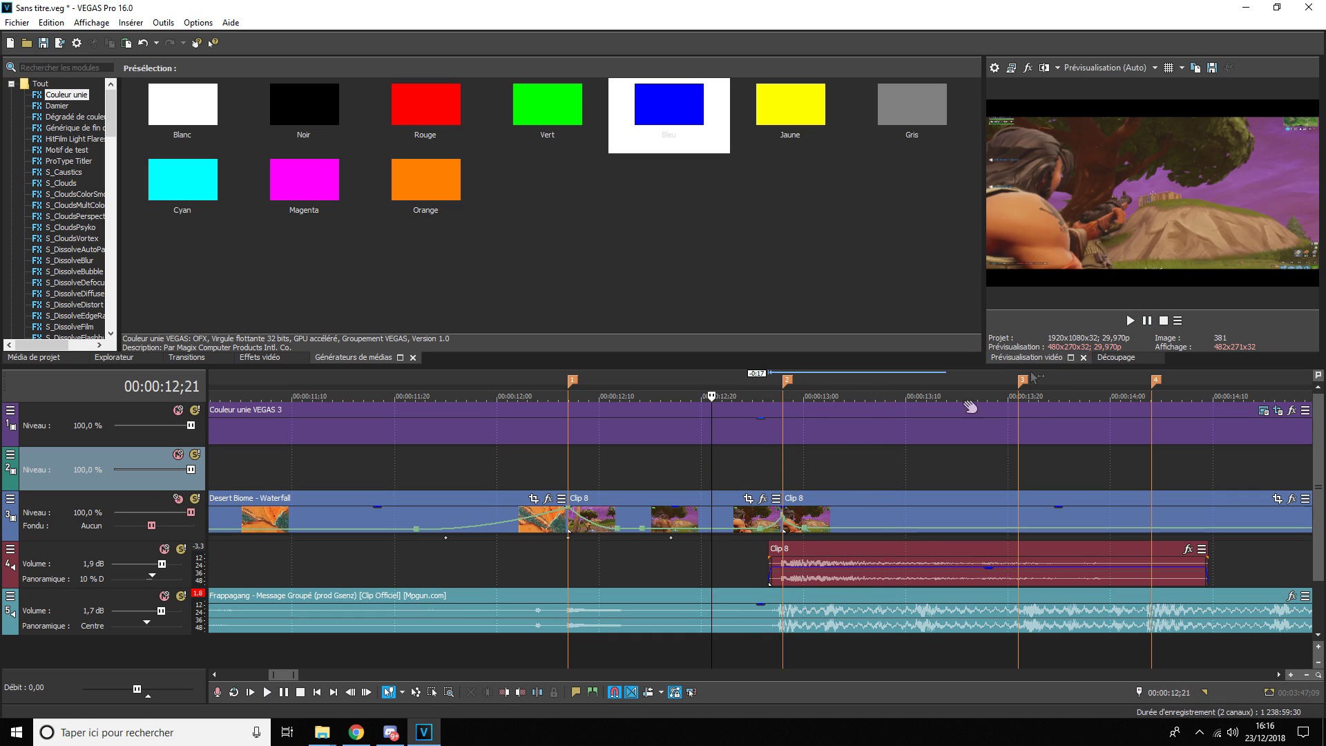
# - Build a velocity peak at marker 3 on the second Clip 8 piece, with curved slopes on both sides
pyautogui.doubleClick(907, 530)
pyautogui.moveTo(907, 529); pyautogui.dragTo(899, 522)
pyautogui.rightClick(899, 523)
pyautogui.click(974, 571)
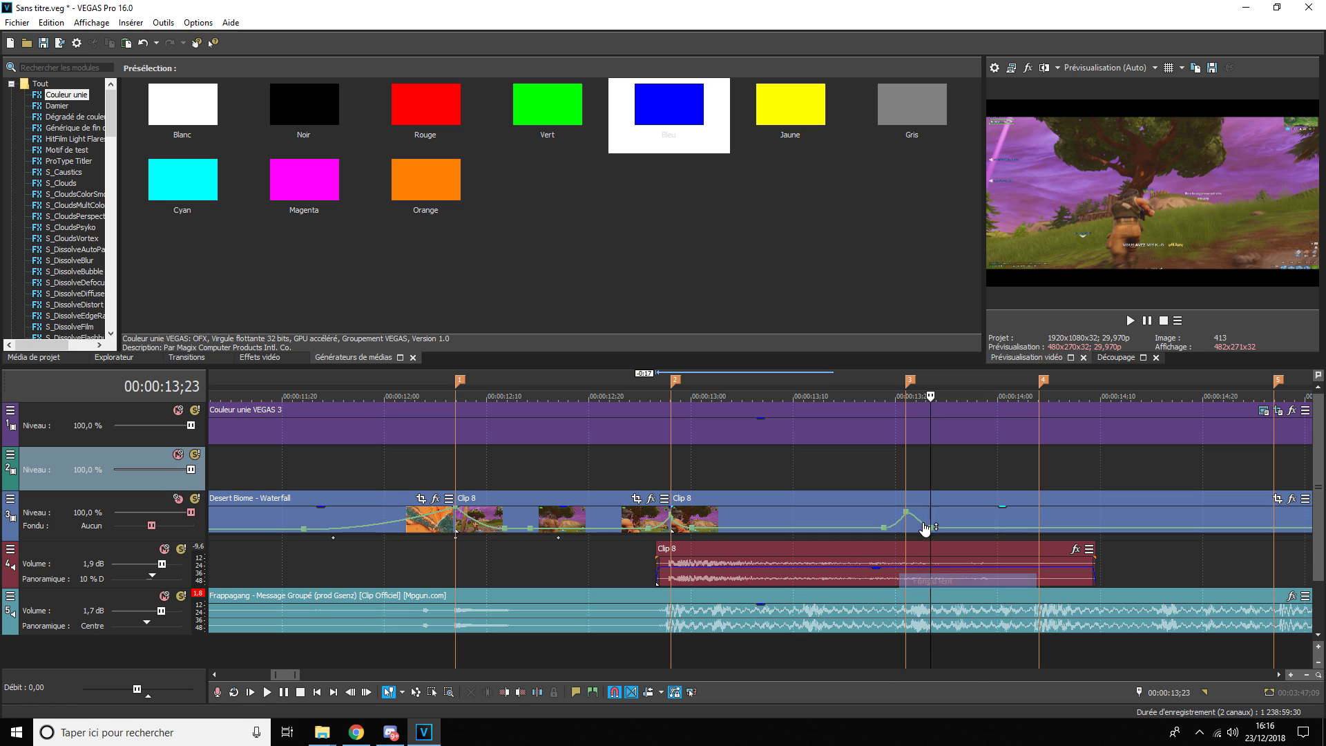
pyautogui.rightClick(922, 527)
pyautogui.click(960, 564)
pyautogui.click(875, 521)
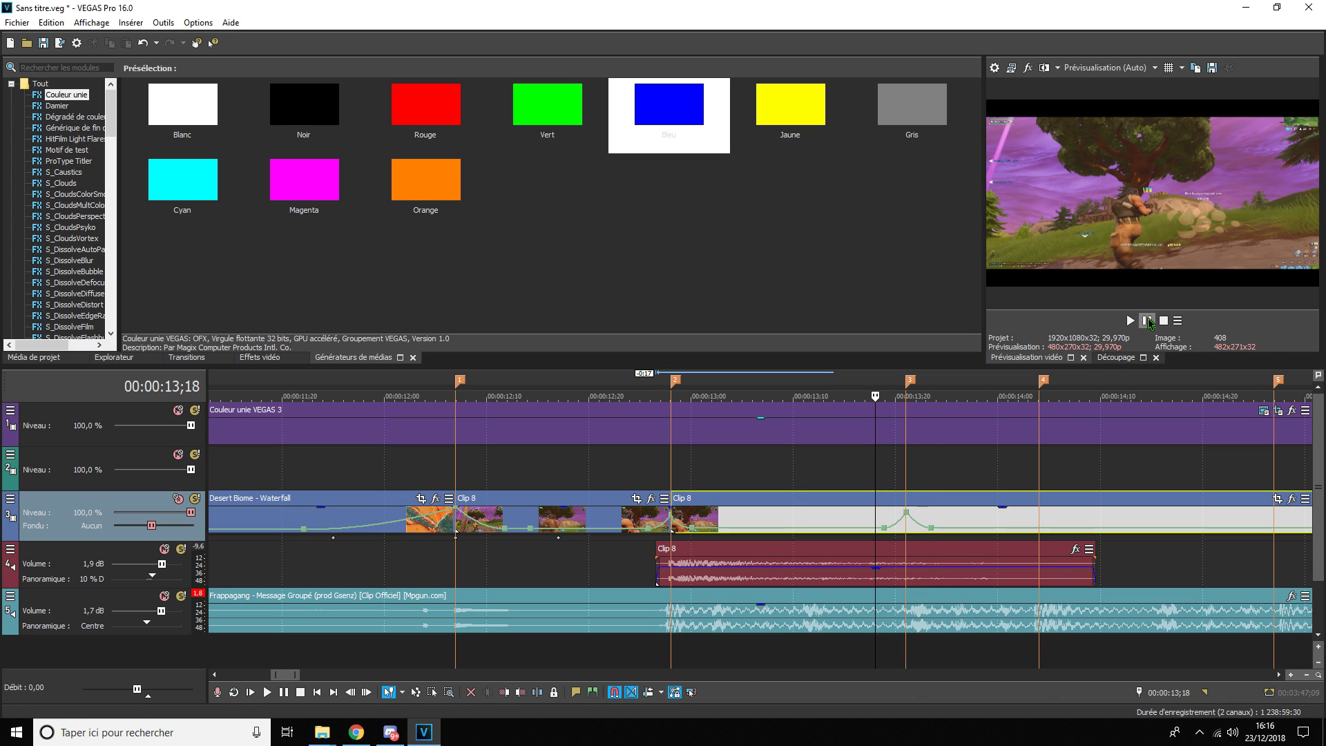
pyautogui.click(1146, 320)
# - Build a velocity peak with curved slopes at marker 4 on the second Clip 8 piece and play it back
pyautogui.doubleClick(1039, 528)
pyautogui.moveTo(1039, 528); pyautogui.dragTo(1042, 520)
pyautogui.rightClick(1036, 522)
pyautogui.rightClick(1053, 519)
pyautogui.click(1074, 565)
pyautogui.click(640, 471)
pyautogui.click(1130, 320)
pyautogui.click(1146, 320)
# - Build a velocity peak with curved slopes at marker 5 on the second Clip 8 piece and preview it
pyautogui.doubleClick(1247, 528)
pyautogui.doubleClick(1274, 528)
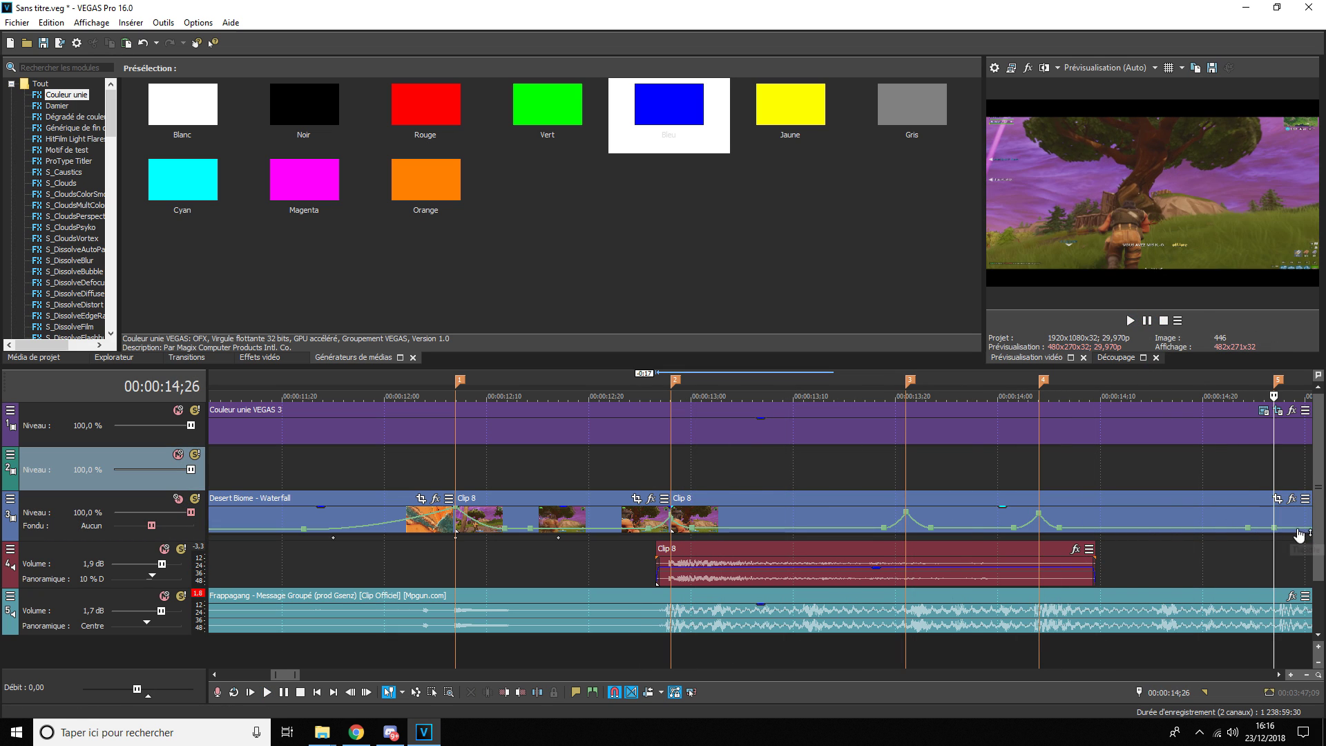
pyautogui.doubleClick(1298, 530)
pyautogui.moveTo(1274, 528); pyautogui.dragTo(1274, 512)
pyautogui.rightClick(1269, 519)
pyautogui.click(1273, 579)
pyautogui.rightClick(1281, 519)
pyautogui.click(1273, 562)
pyautogui.scroll(-1, 967, 561)
pyautogui.click(677, 558)
pyautogui.click(1146, 320)
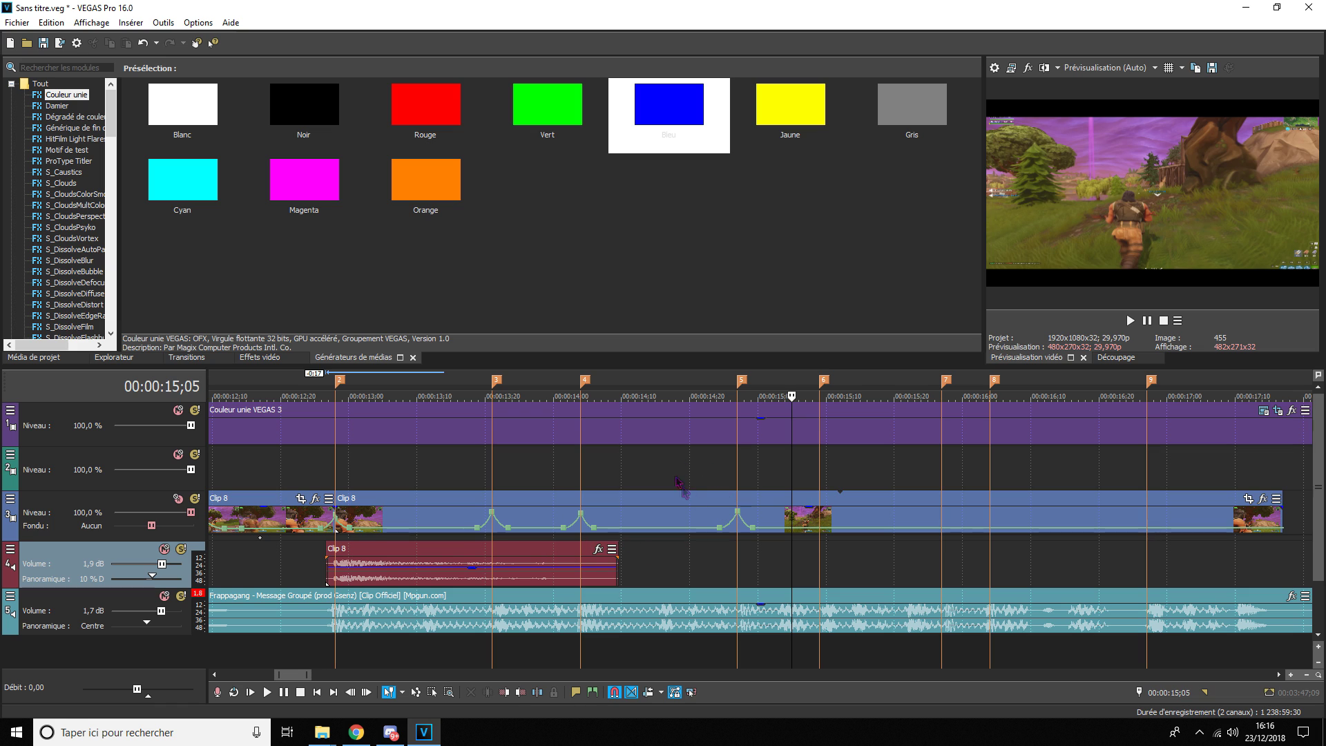
# - Raise the Clip 8 velocity envelope at marker 6, at 00:00:15;09, and give the rise a curved fade
pyautogui.doubleClick(820, 529)
pyautogui.moveTo(821, 529); pyautogui.dragTo(819, 522)
pyautogui.rightClick(814, 519)
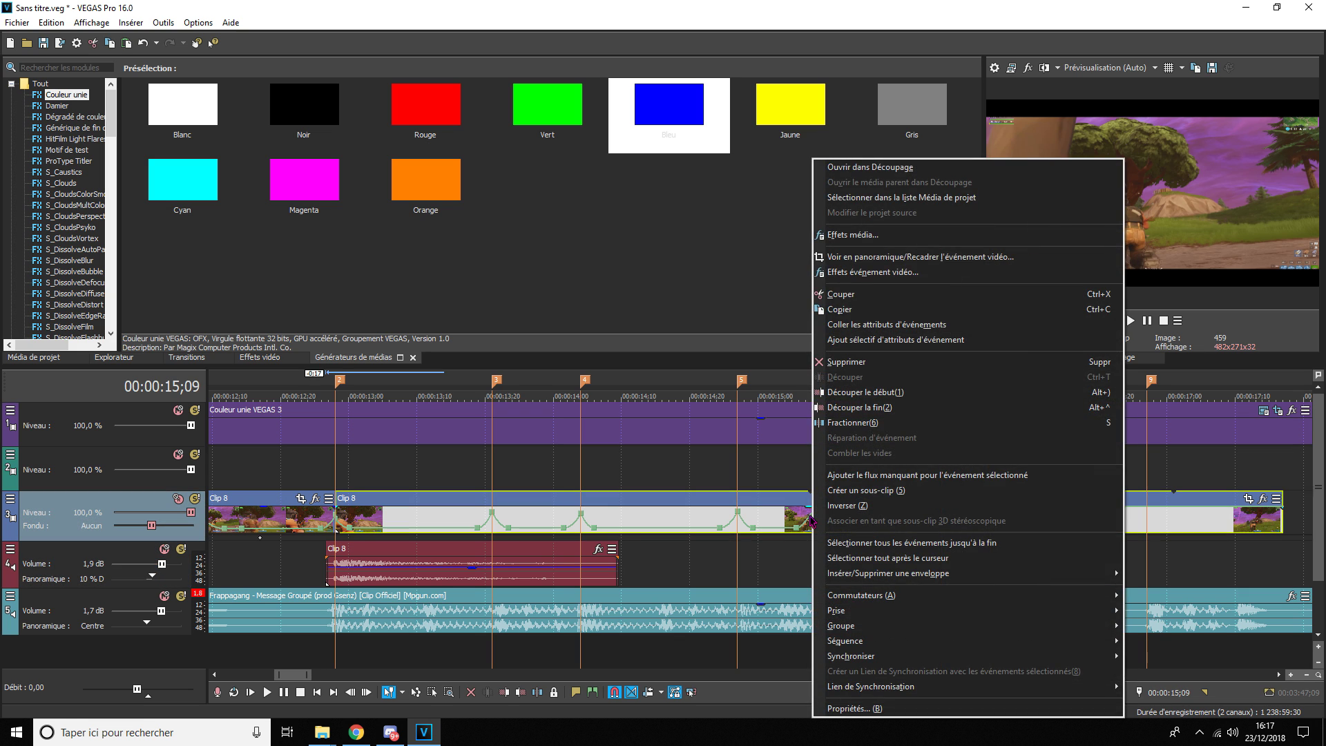
pyautogui.rightClick(812, 508)
pyautogui.click(815, 547)
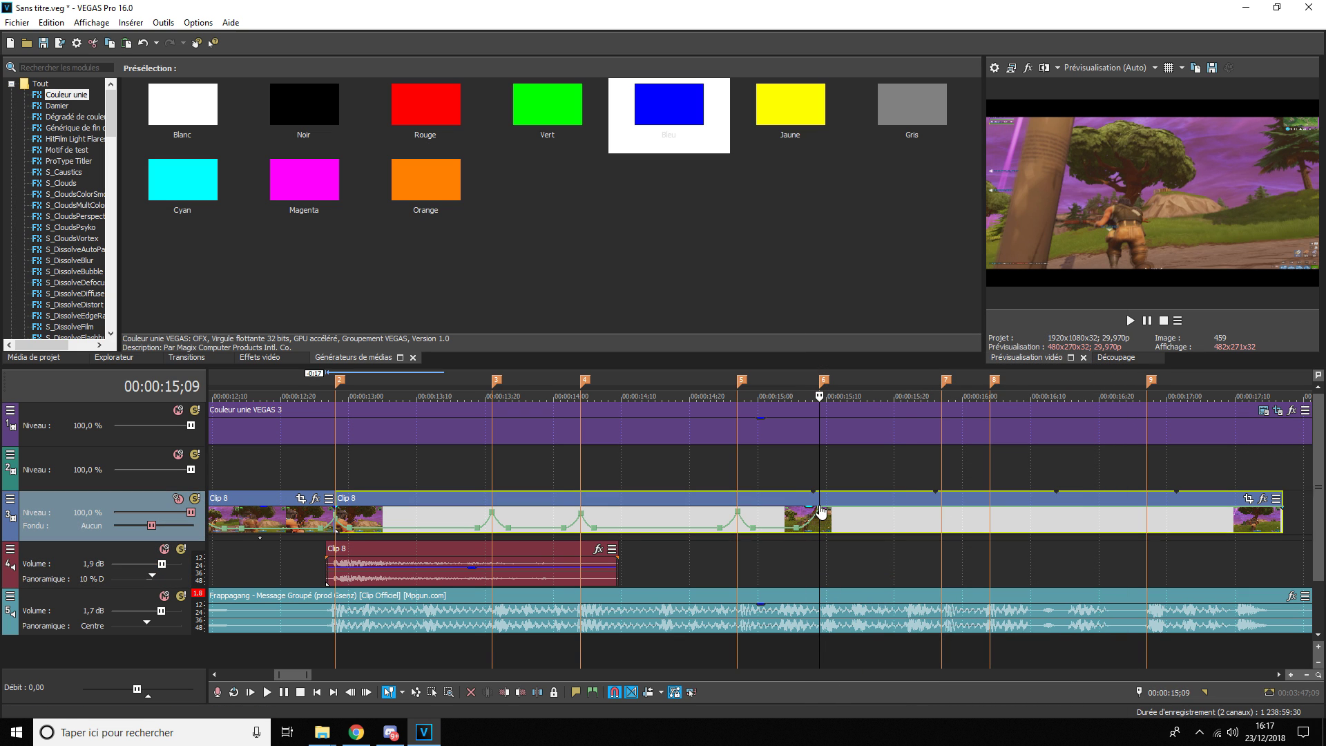
# - End the second Clip 8 piece at marker 6 with a lower velocity rise, and play back the sequence
pyautogui.moveTo(820, 512); pyautogui.dragTo(821, 529)
pyautogui.click(1130, 321)
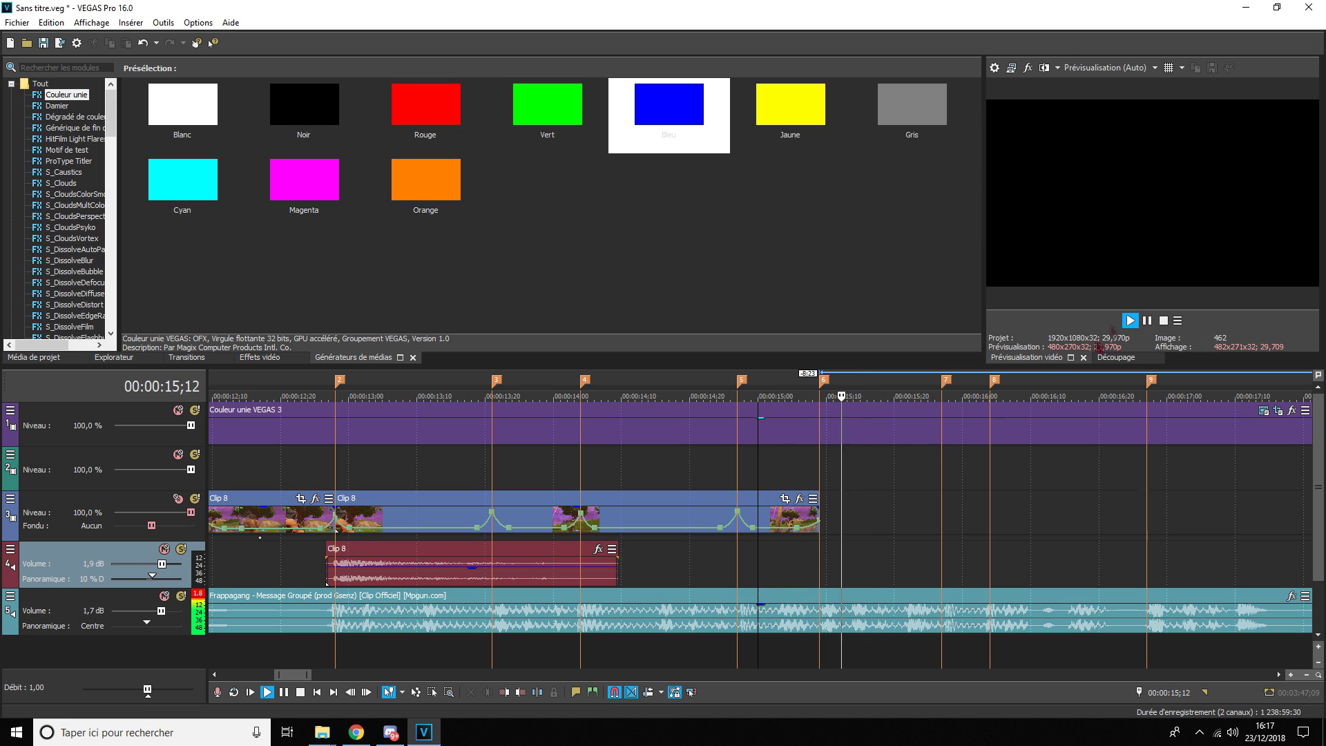
pyautogui.scroll(-3, 902, 489)
pyautogui.click(352, 472)
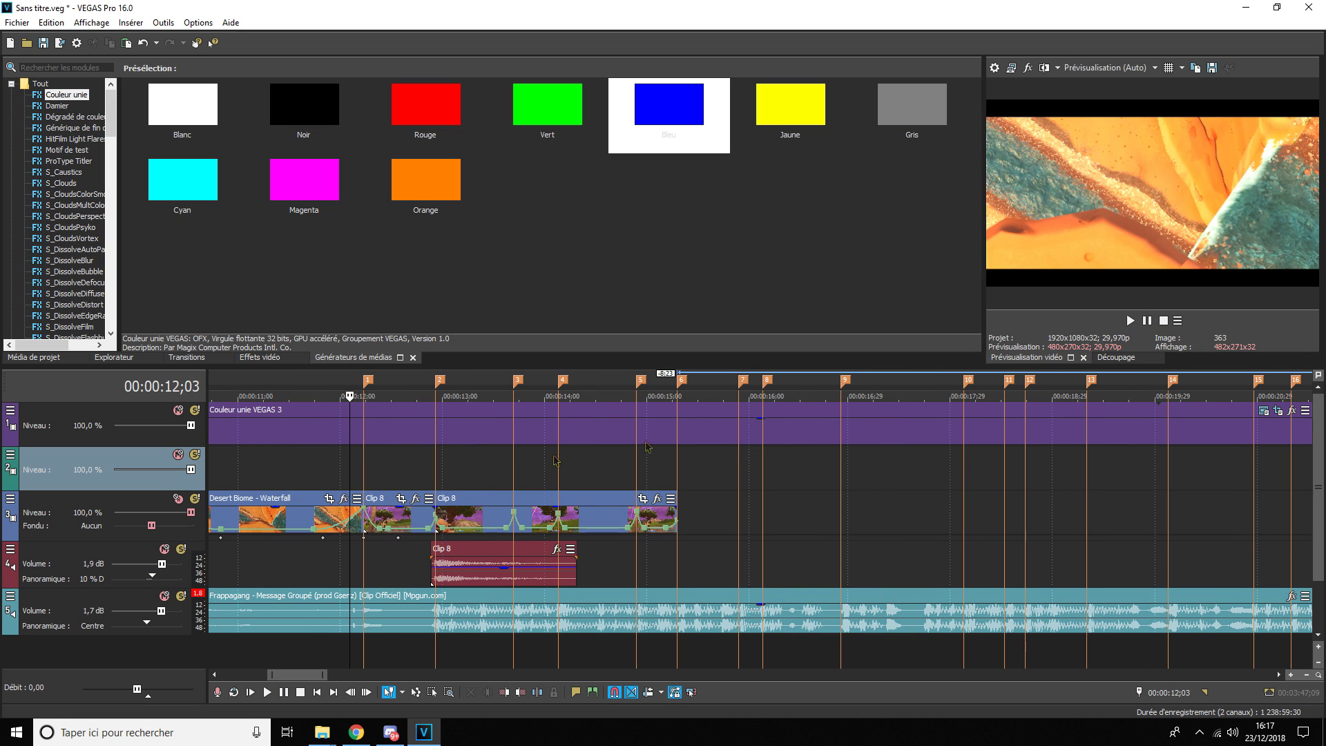
pyautogui.click(1146, 321)
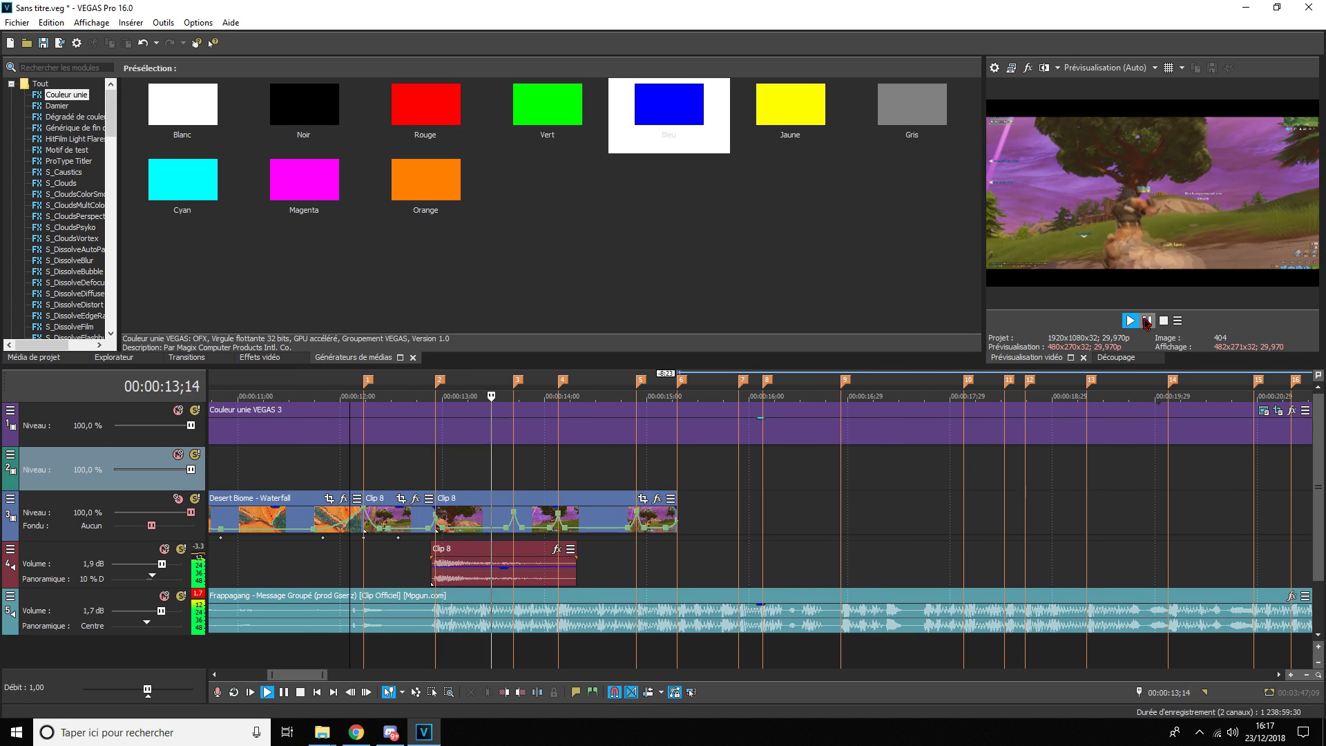
pyautogui.scroll(3, 839, 486)
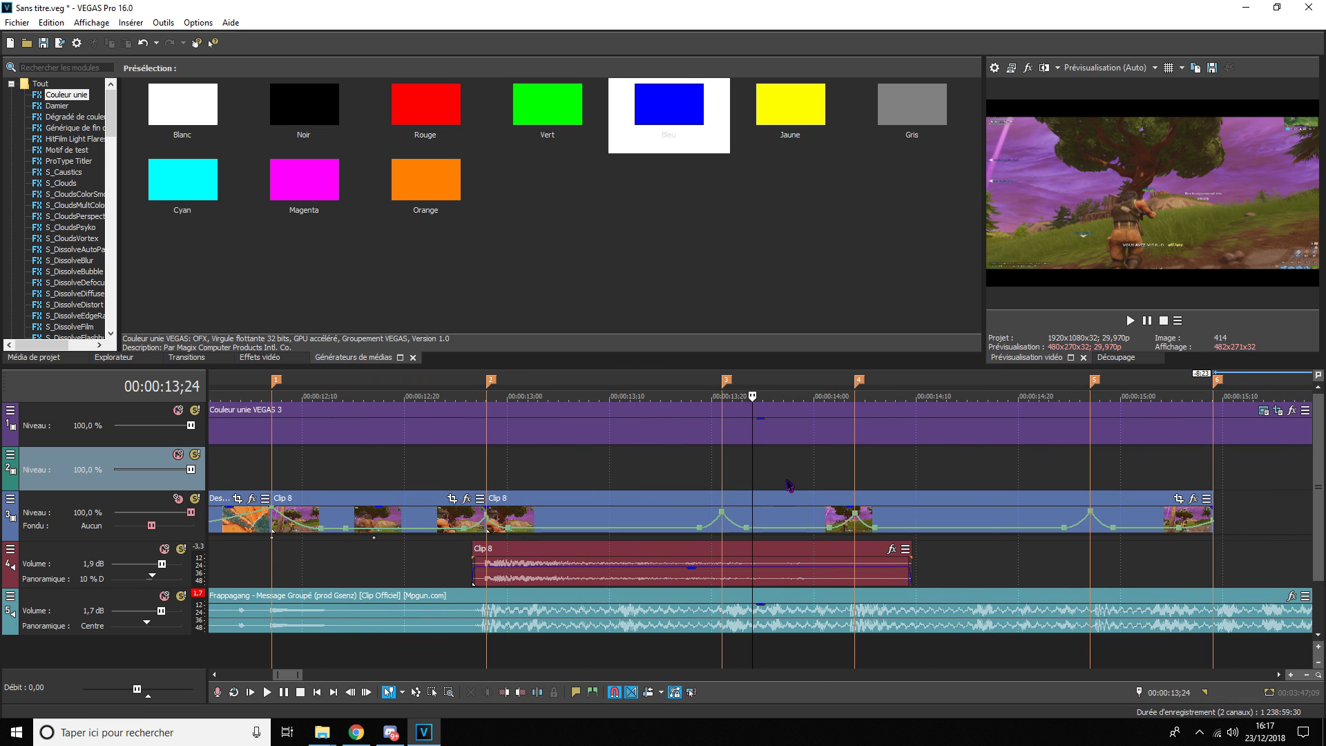
# - Switch the MagicBulletLooks effect of video track 3 off and on to compare its look in the preview
pyautogui.click(11, 498)
pyautogui.click(83, 553)
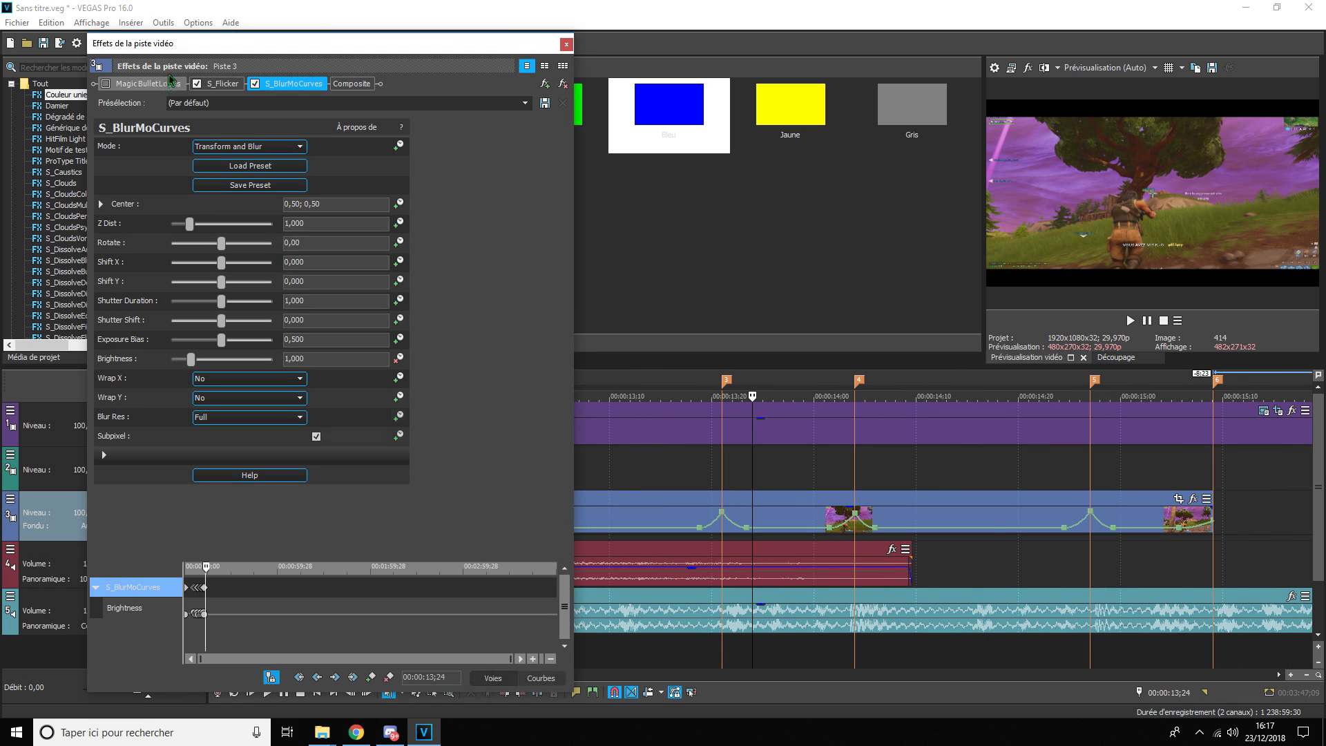
pyautogui.click(107, 87)
pyautogui.click(107, 87)
pyautogui.click(107, 87)
pyautogui.click(107, 88)
pyautogui.click(107, 87)
pyautogui.click(107, 87)
pyautogui.click(107, 87)
pyautogui.click(107, 87)
pyautogui.click(566, 44)
# - Save the project and play back the synchronised Clip 8 section
pyautogui.scroll(-1, 763, 499)
pyautogui.click(715, 478)
pyautogui.click(476, 477)
pyautogui.hotkey('ctrl', 's')
pyautogui.press('space')
pyautogui.click(1147, 321)
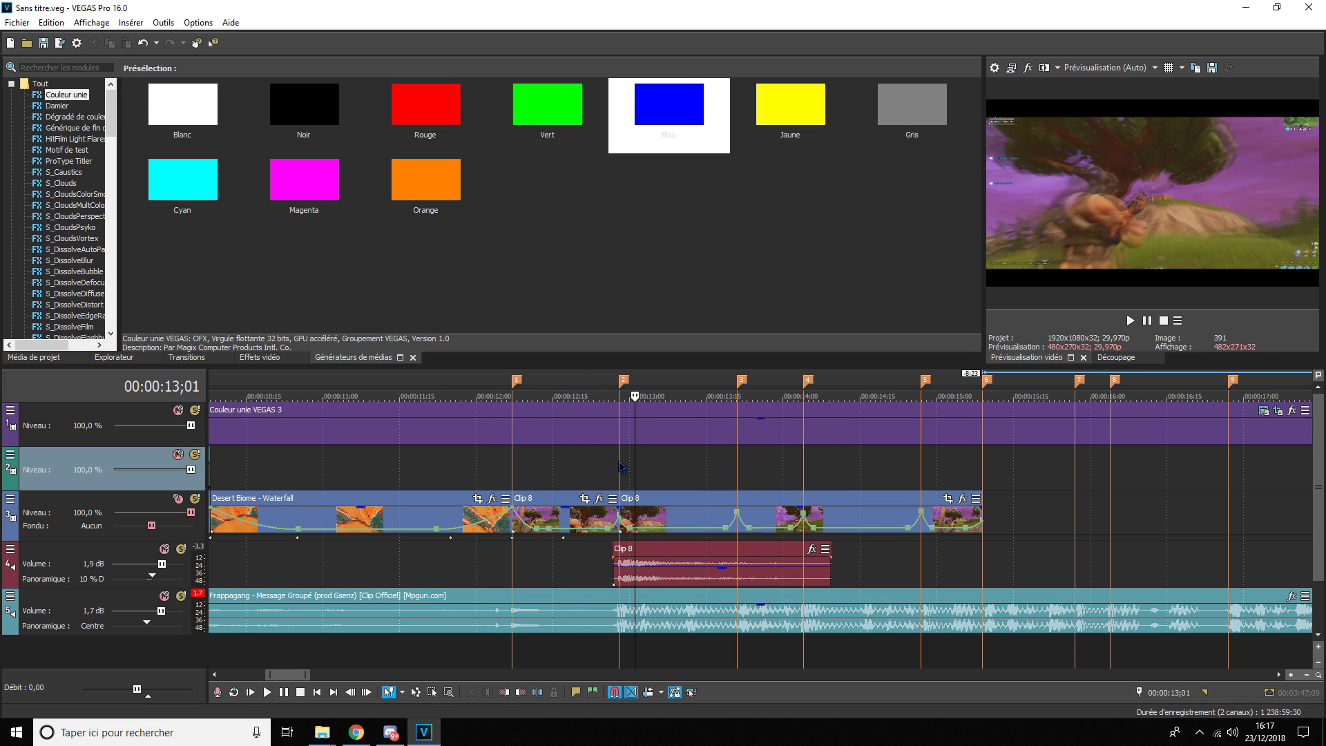
pyautogui.click(620, 467)
pyautogui.scroll(1, 928, 491)
pyautogui.click(987, 457)
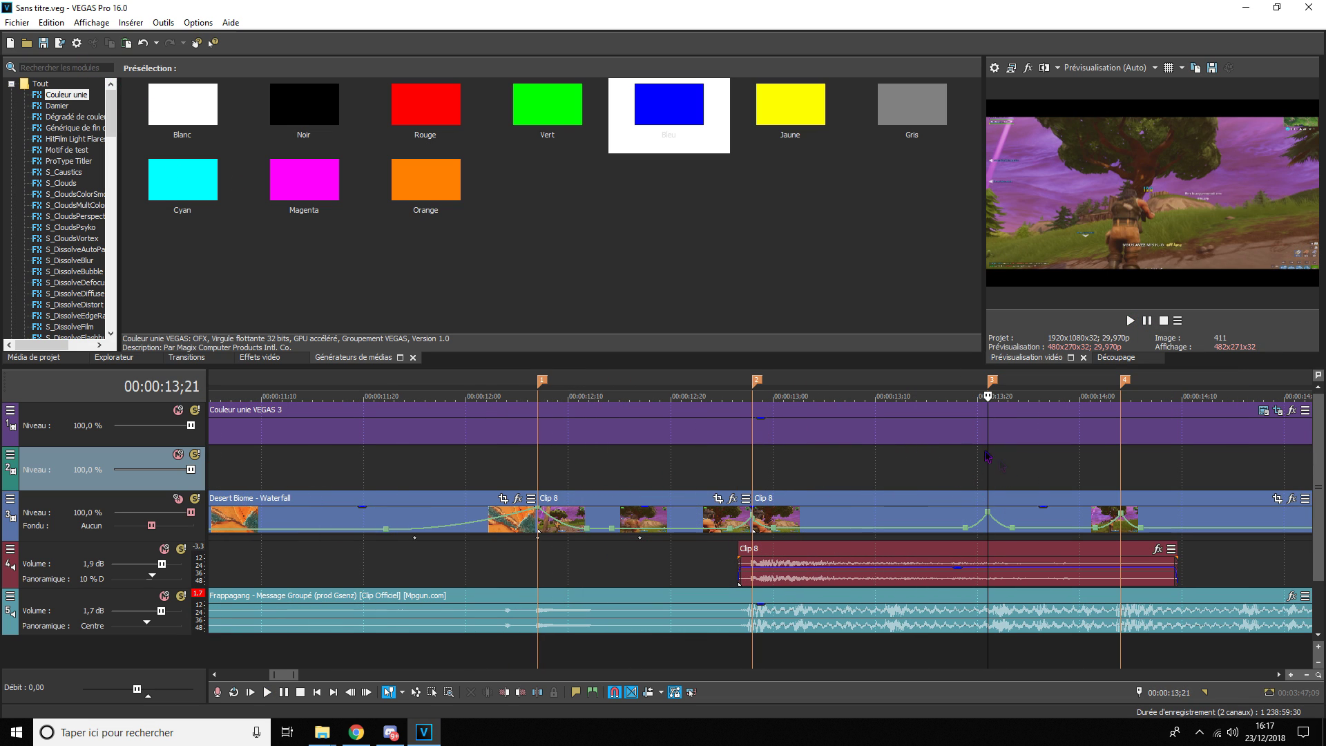
pyautogui.scroll(-5, 890, 458)
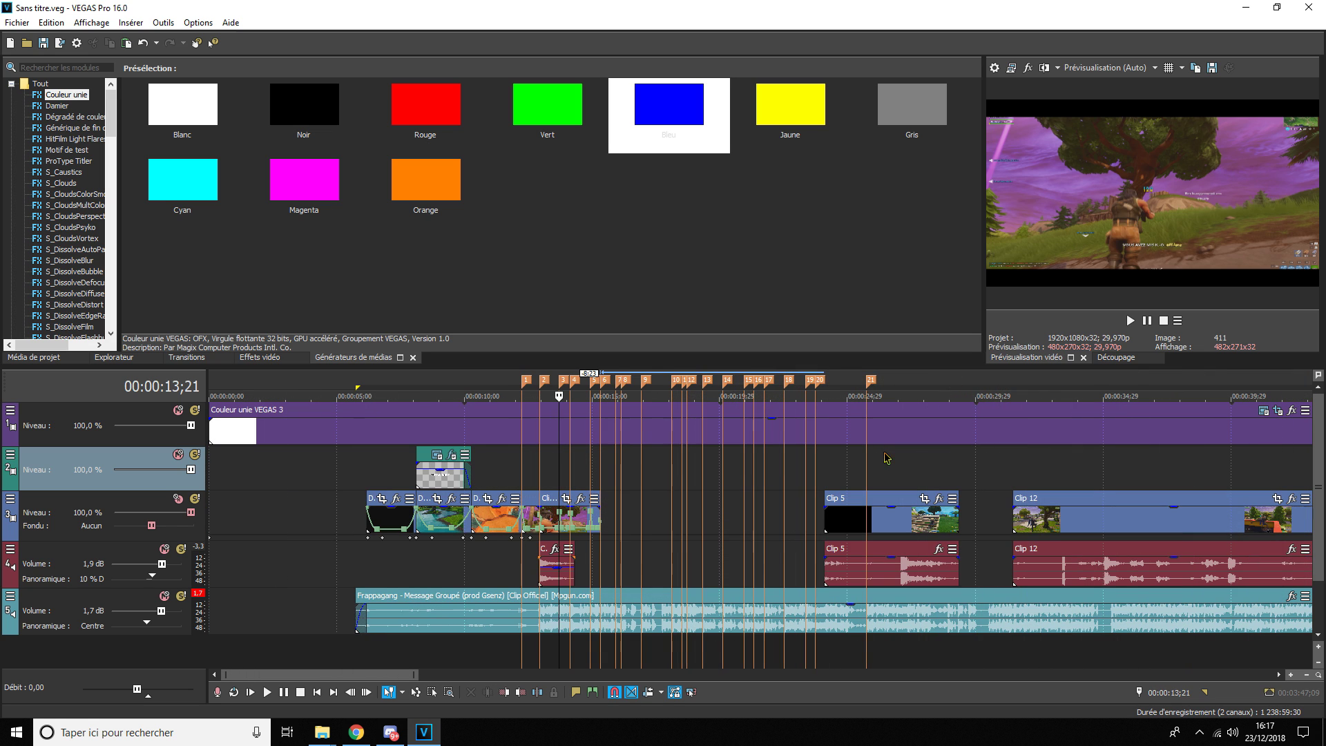
pyautogui.scroll(3, 885, 458)
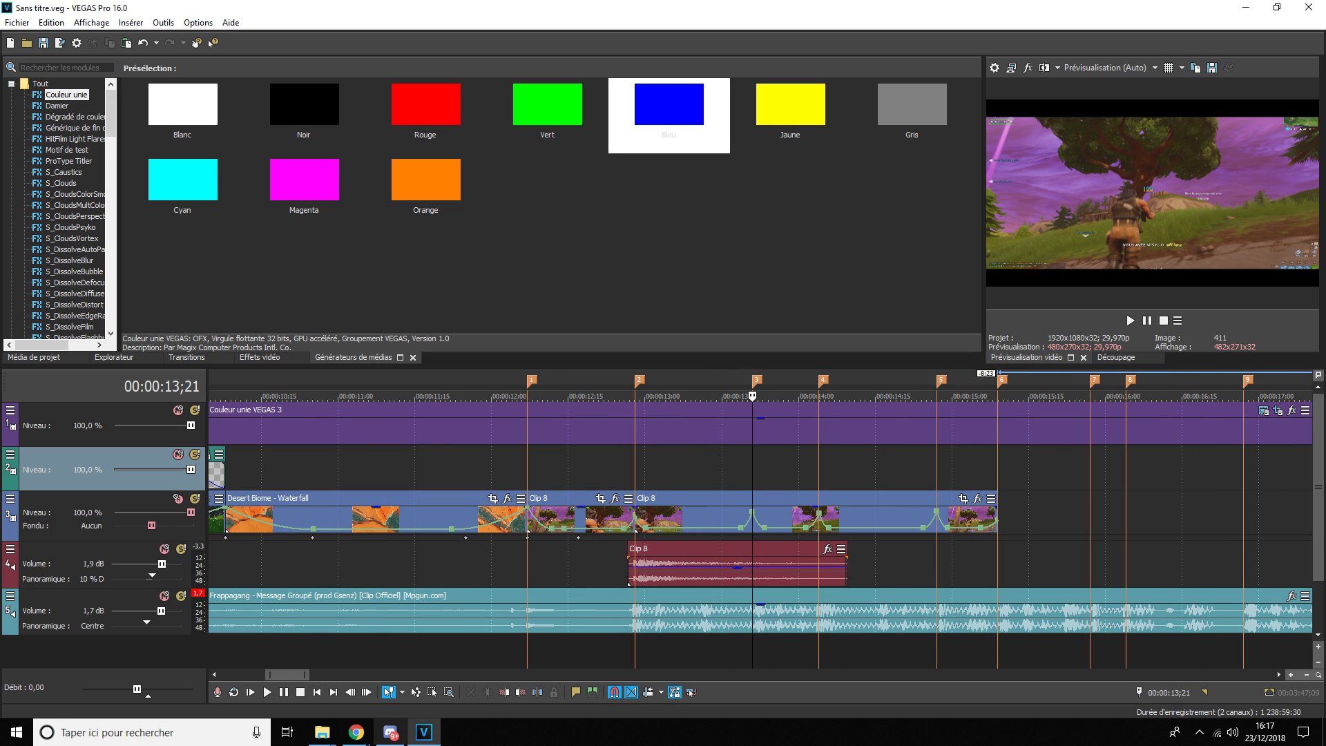
# - Switch to the desktop and open the "shockwaves for sync" folder inside the Fortnite editing pack
pyautogui.click(424, 732)
pyautogui.click(921, 567)
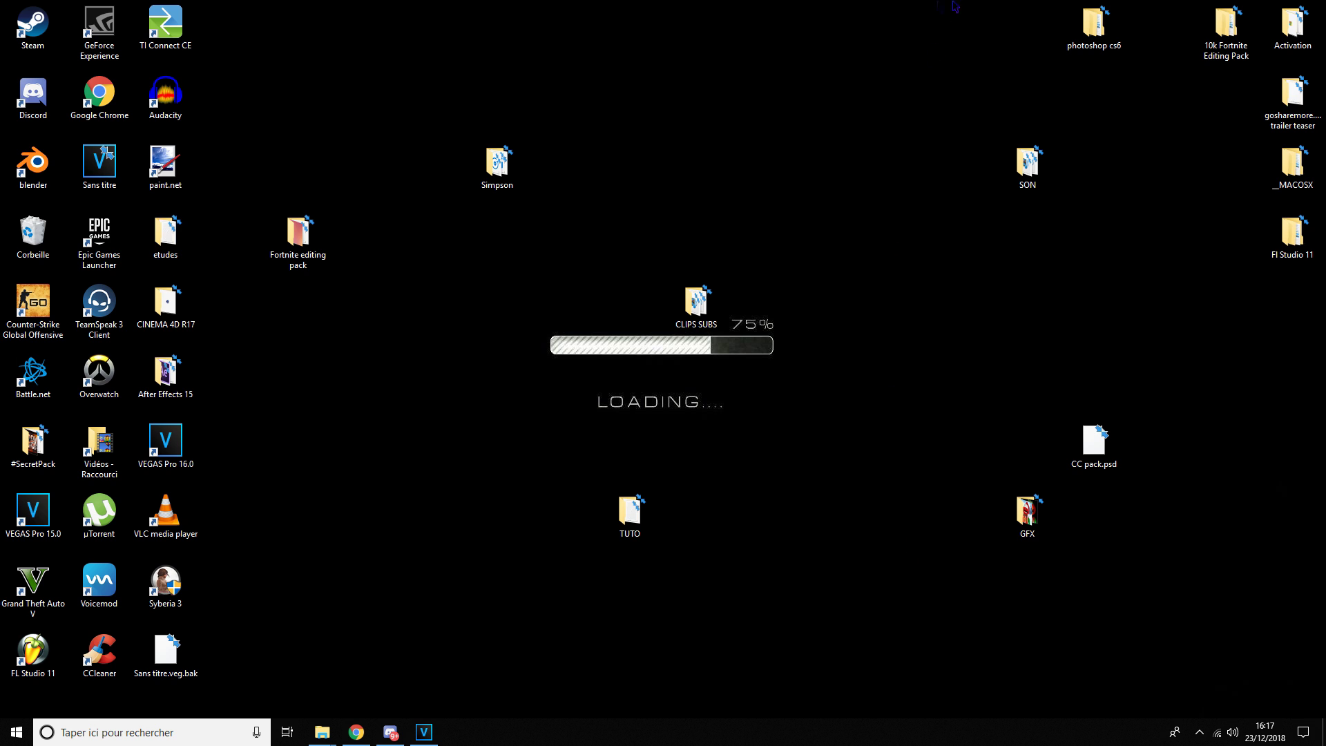
pyautogui.doubleClick(1226, 28)
pyautogui.click(760, 15)
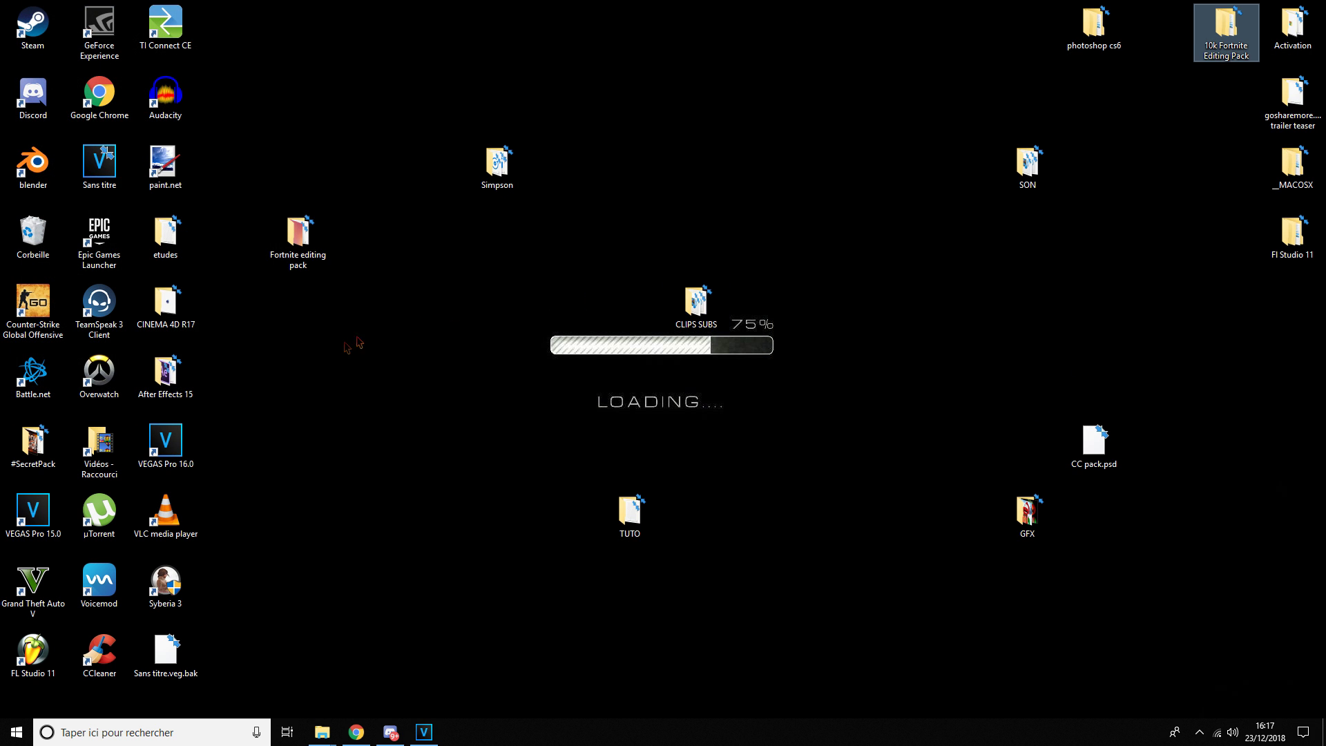
pyautogui.doubleClick(298, 238)
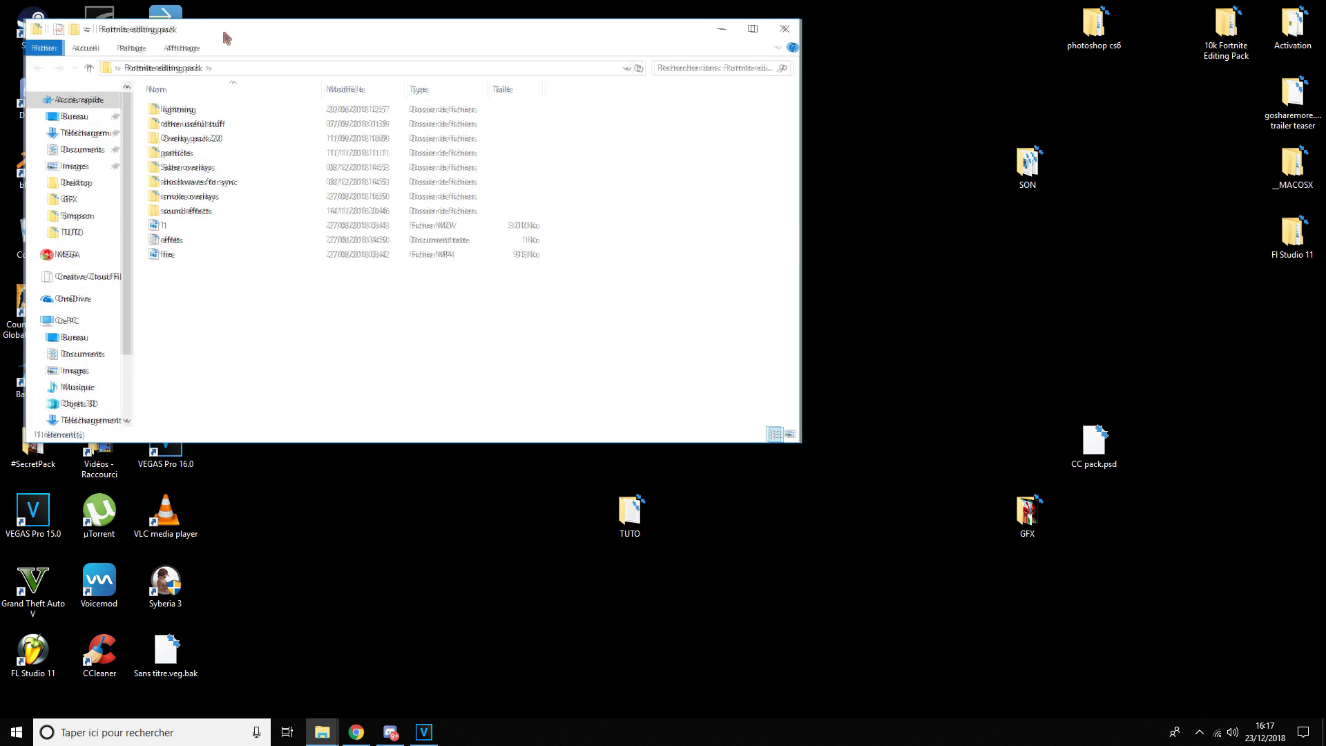
pyautogui.moveTo(223, 37); pyautogui.dragTo(380, 66)
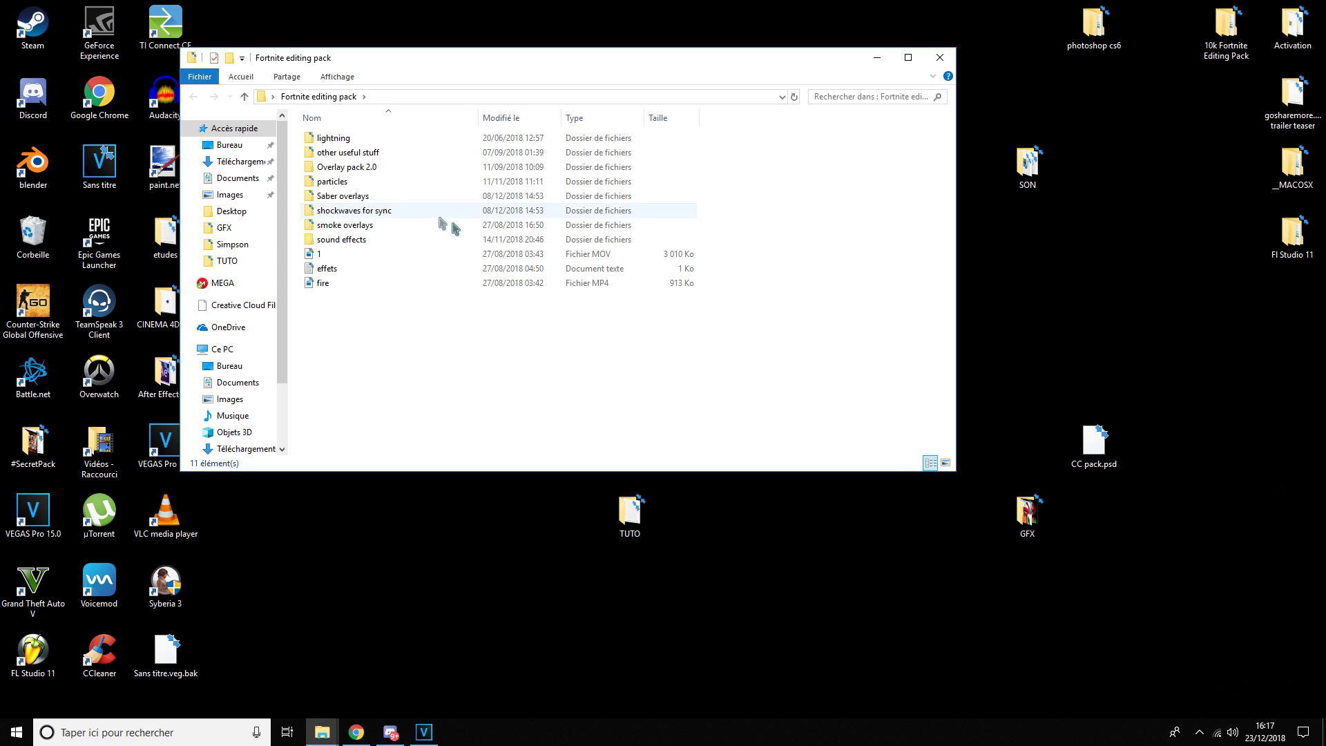
pyautogui.doubleClick(354, 211)
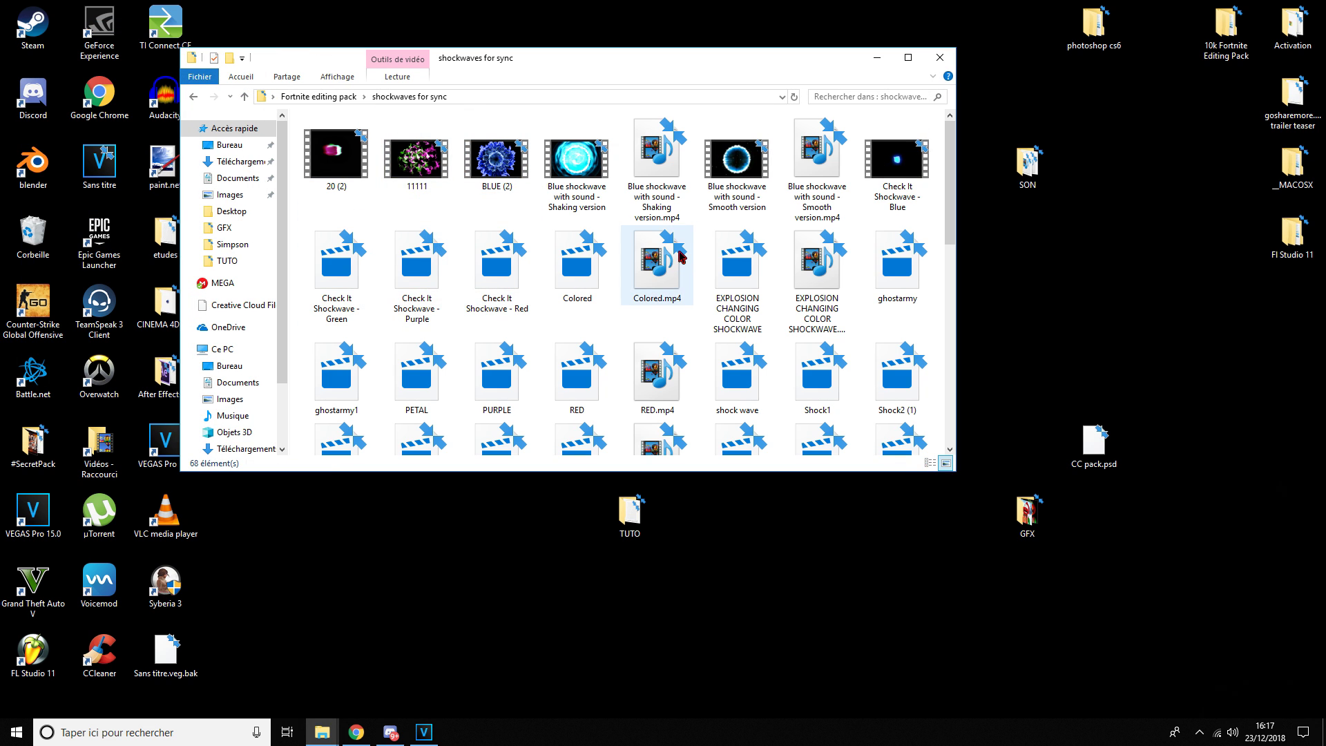
# - Choose the Shock2 (1) shockwave and add it to the Clip 8 video track in VEGAS Pro, starting at marker 6
pyautogui.scroll(-3, 674, 276)
pyautogui.scroll(-3, 669, 281)
pyautogui.scroll(10, 667, 281)
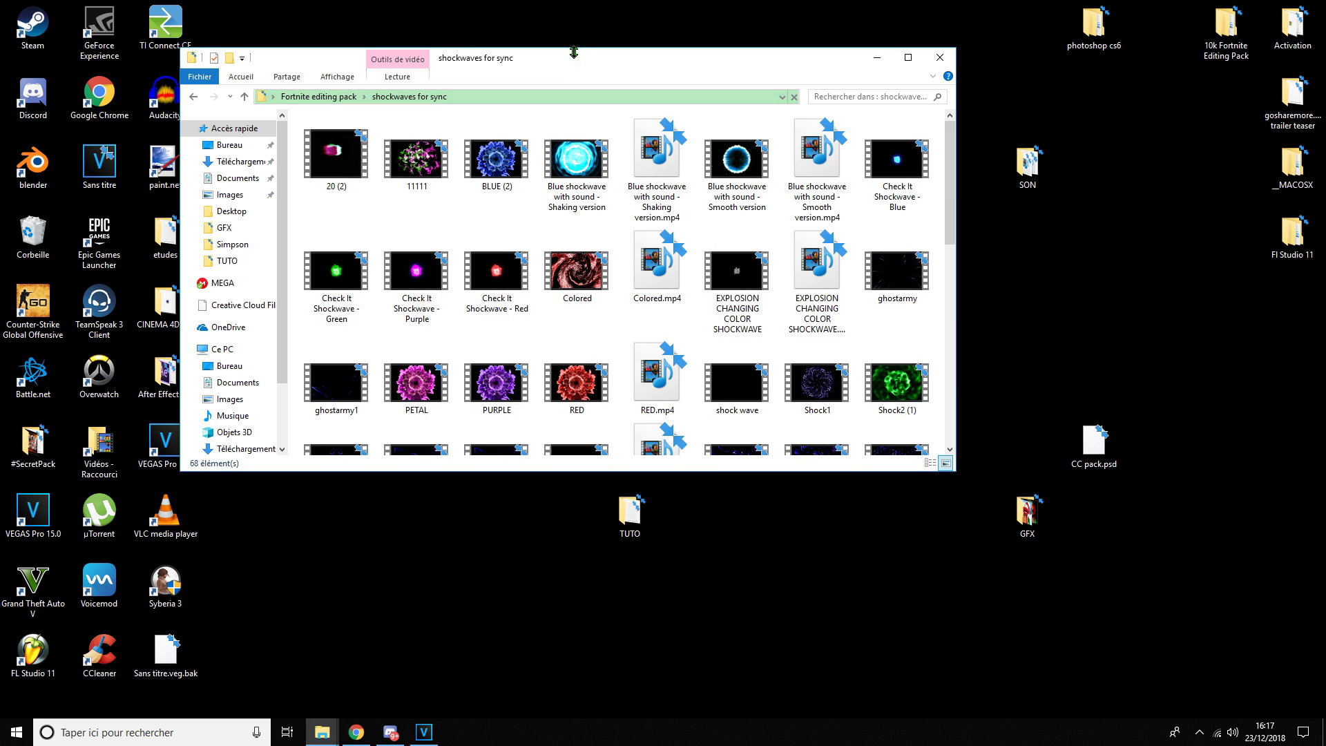
pyautogui.scroll(-6, 648, 289)
pyautogui.scroll(4, 648, 289)
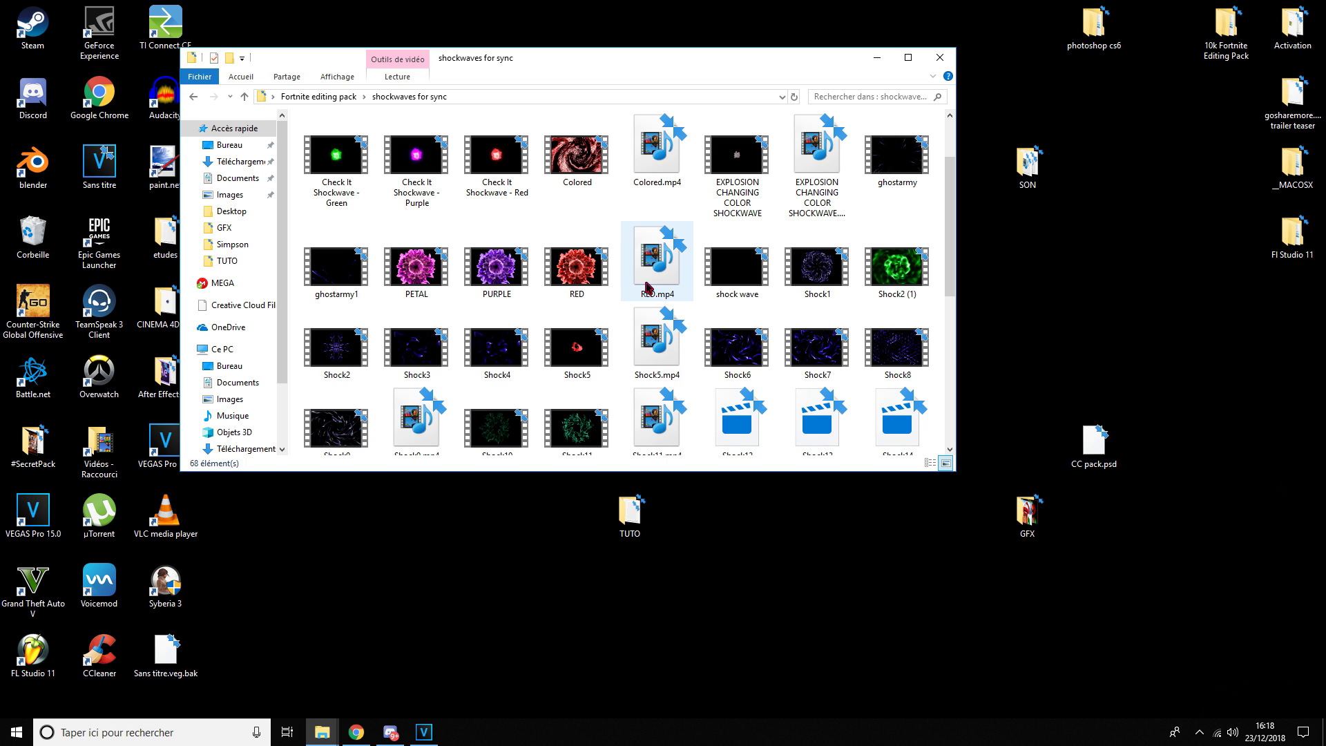
pyautogui.scroll(2, 647, 288)
pyautogui.scroll(-3, 745, 211)
pyautogui.scroll(3, 746, 211)
pyautogui.moveTo(897, 384)
pyautogui.mouseDown()
pyautogui.moveTo(799, 408)
pyautogui.moveTo(397, 659)
pyautogui.moveTo(421, 731)
pyautogui.moveTo(813, 525)
pyautogui.moveTo(962, 582)
pyautogui.moveTo(918, 597)
pyautogui.moveTo(877, 545)
pyautogui.moveTo(975, 536)
pyautogui.mouseUp()
pyautogui.click(1008, 563)
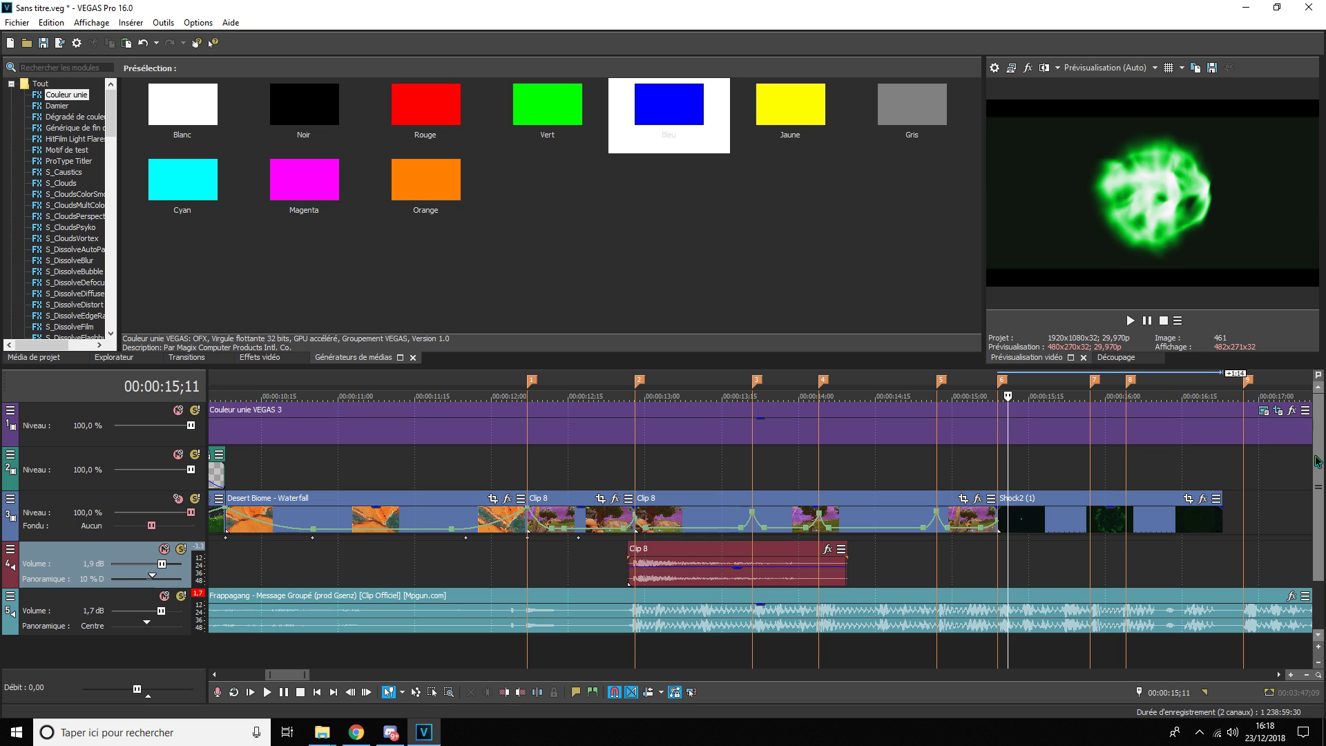
# - Insert a new empty video track above the Couleur unie track
pyautogui.moveTo(1320, 510); pyautogui.dragTo(1320, 531)
pyautogui.scroll(-1, 1164, 564)
pyautogui.rightClick(988, 630)
pyautogui.click(1059, 672)
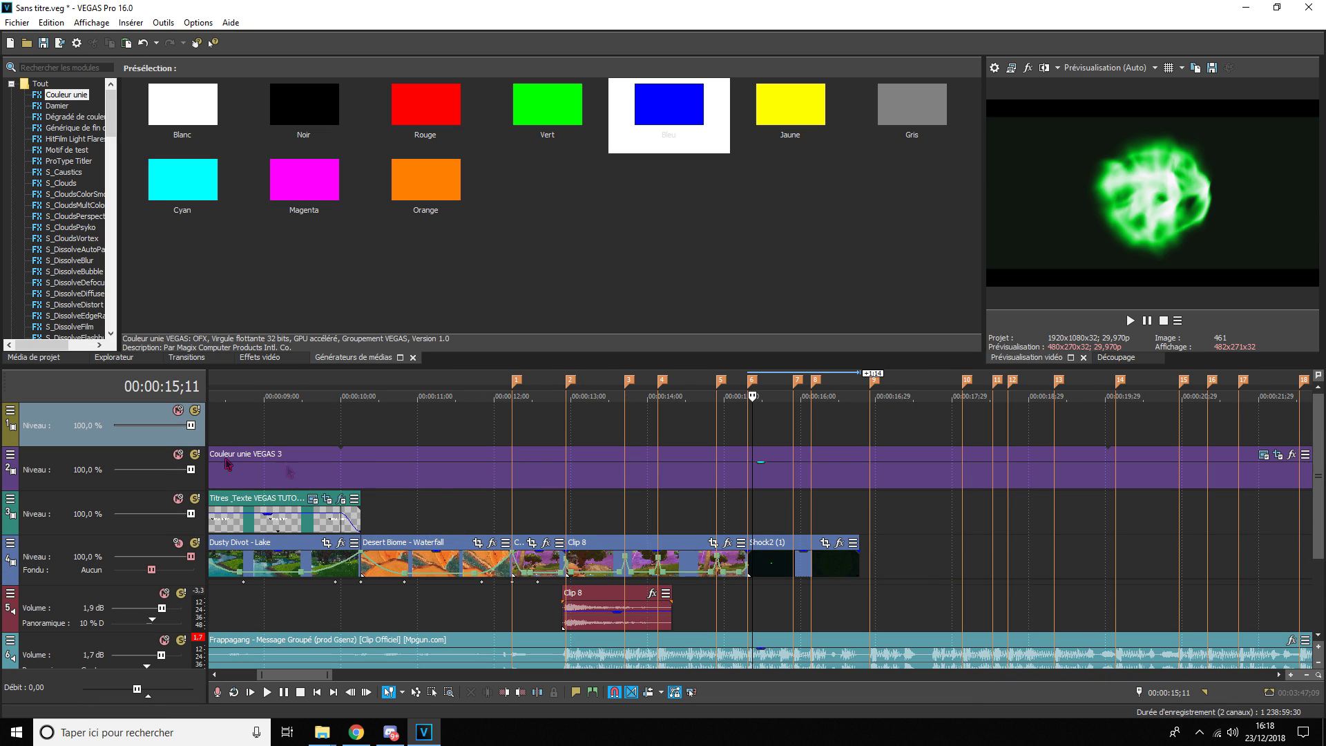
# - Move the empty track below the Couleur unie track and place the Shock2 (1) clip on it, starting at marker 2
pyautogui.moveTo(173, 439); pyautogui.dragTo(173, 483)
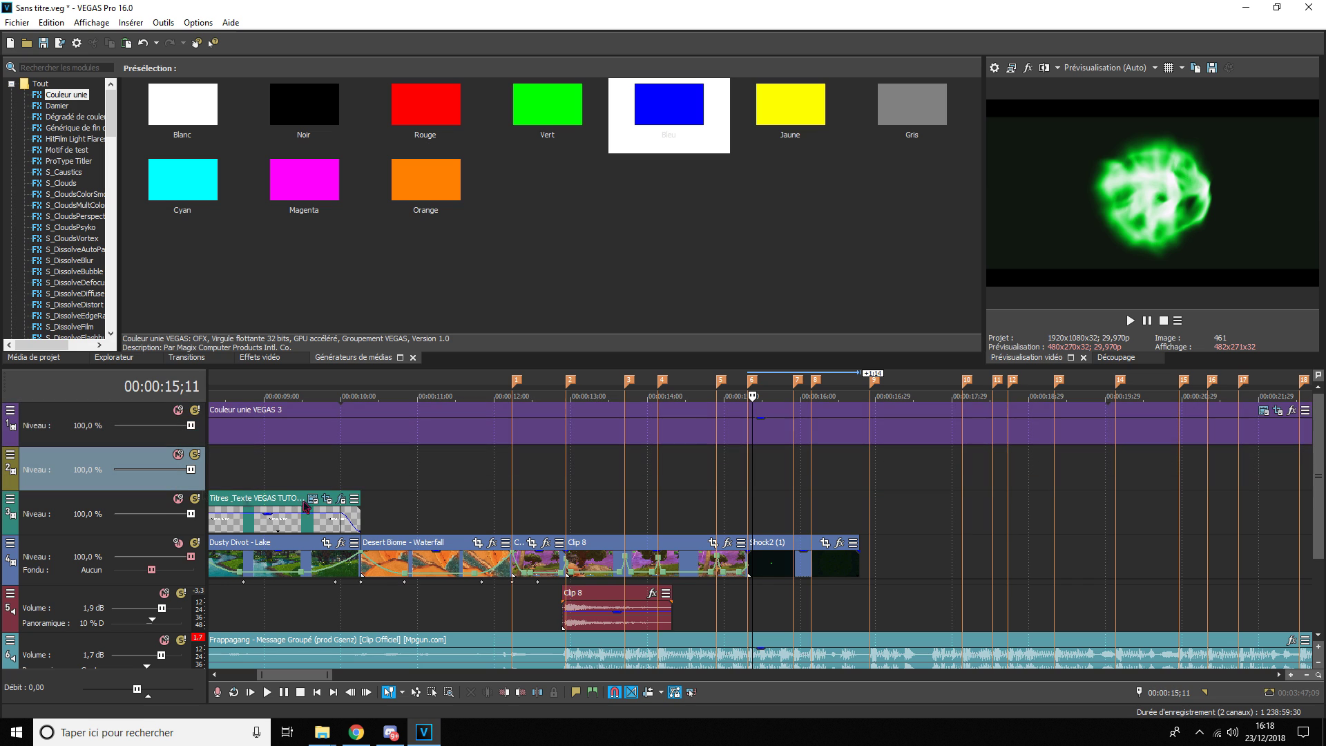
pyautogui.click(745, 508)
pyautogui.scroll(3, 745, 508)
pyautogui.moveTo(848, 555)
pyautogui.mouseDown()
pyautogui.moveTo(841, 508)
pyautogui.moveTo(504, 457)
pyautogui.mouseUp()
pyautogui.scroll(-5, 504, 457)
pyautogui.click(650, 482)
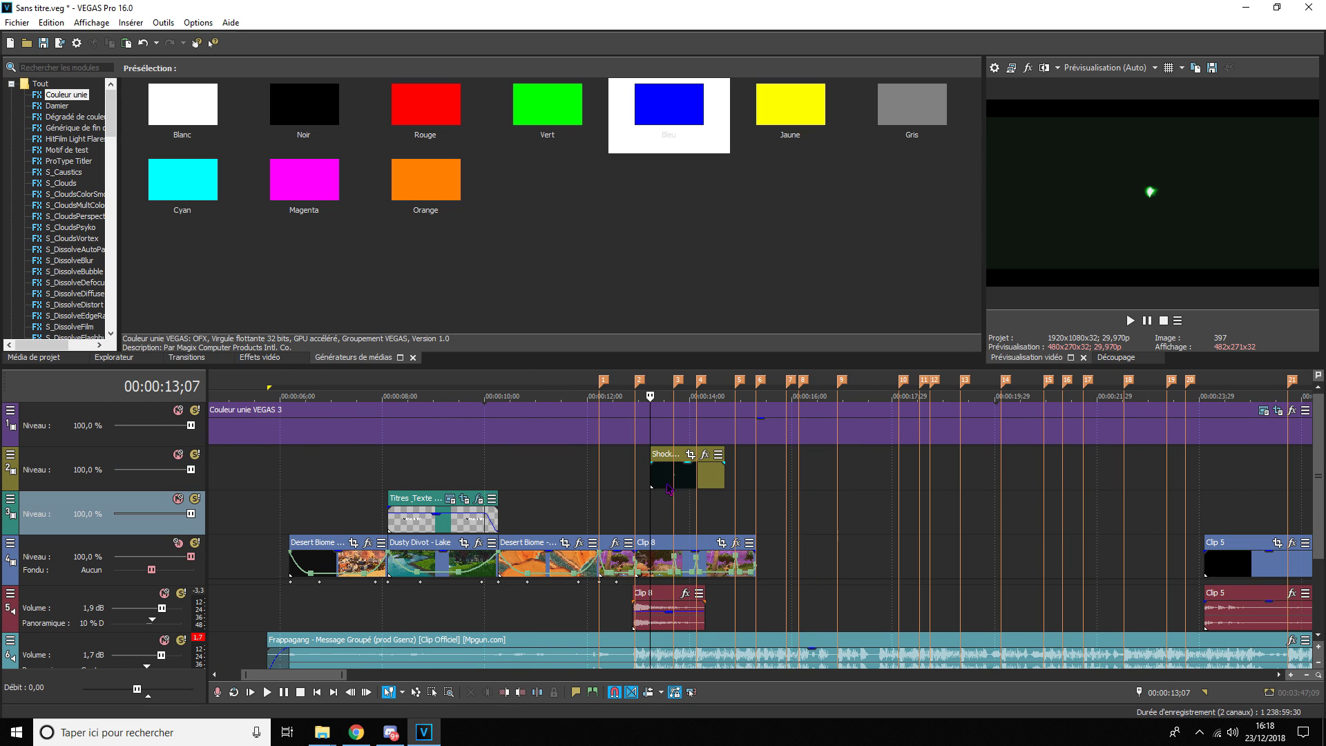
pyautogui.moveTo(655, 480); pyautogui.dragTo(652, 480)
pyautogui.click(641, 510)
pyautogui.click(636, 510)
pyautogui.scroll(2, 636, 510)
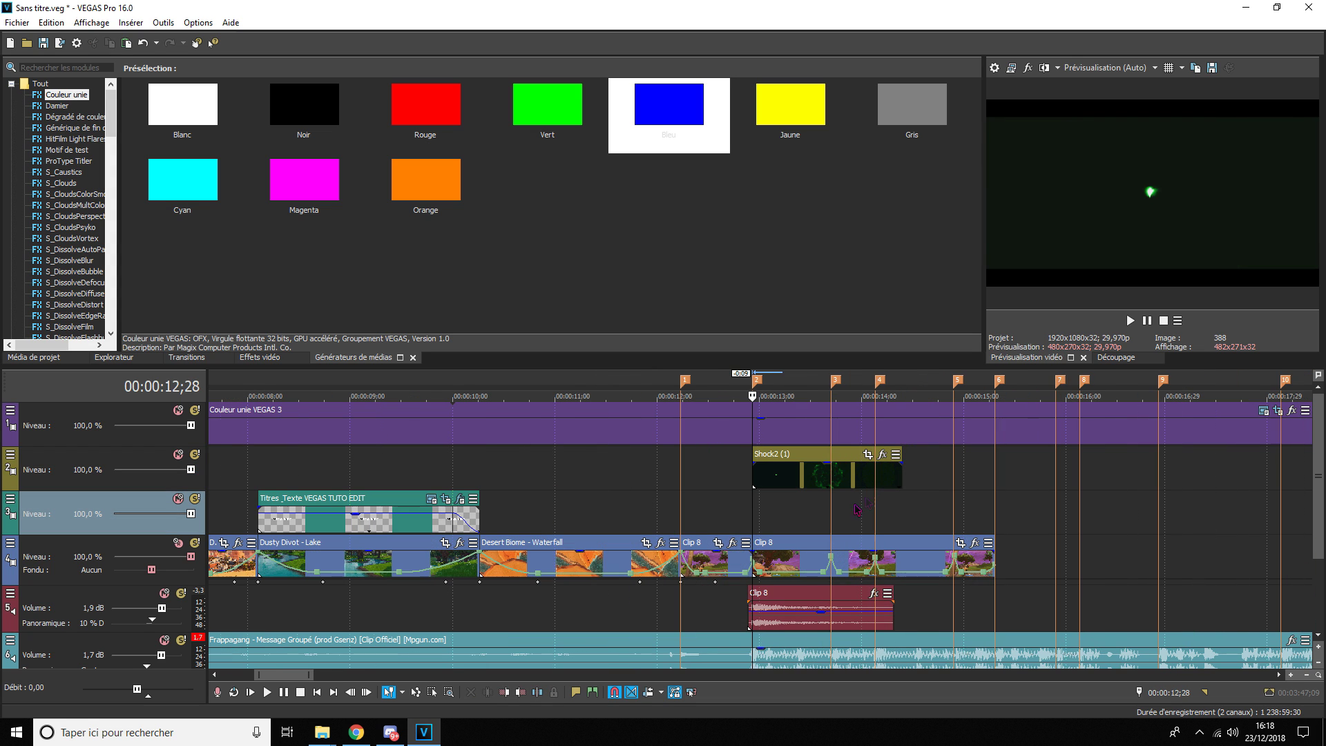
# - Play back the Shock2 (1) clip from marker 2 to check its appearance and timing
pyautogui.click(1130, 320)
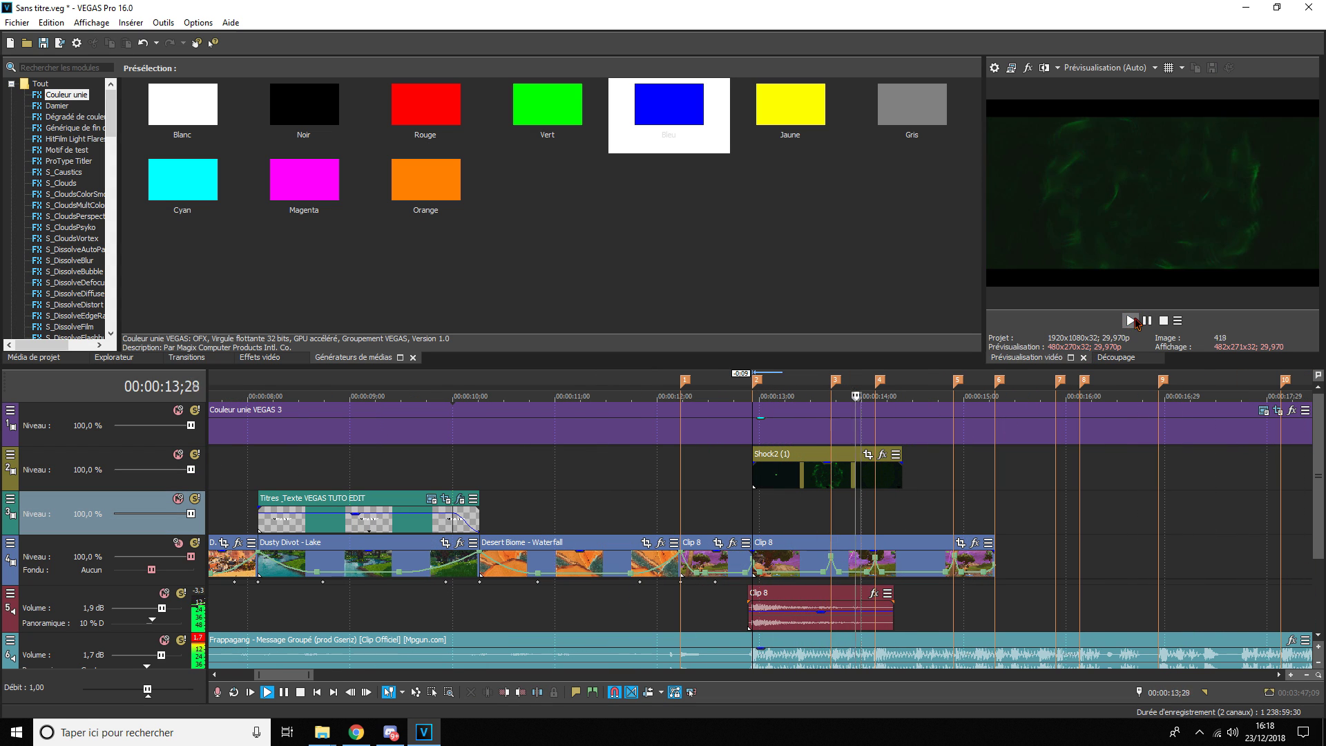
pyautogui.click(1147, 321)
pyautogui.click(682, 486)
pyautogui.click(773, 493)
pyautogui.moveTo(788, 497)
pyautogui.mouseDown()
pyautogui.moveTo(891, 498)
pyautogui.moveTo(806, 510)
pyautogui.mouseUp()
pyautogui.moveTo(832, 463)
pyautogui.mouseDown()
pyautogui.moveTo(829, 481)
pyautogui.moveTo(810, 464)
pyautogui.mouseUp()
pyautogui.click(769, 507)
pyautogui.click(1130, 322)
pyautogui.click(1144, 323)
# - Set the compositing mode of the Shock2 (1) track to Écran
pyautogui.click(9, 455)
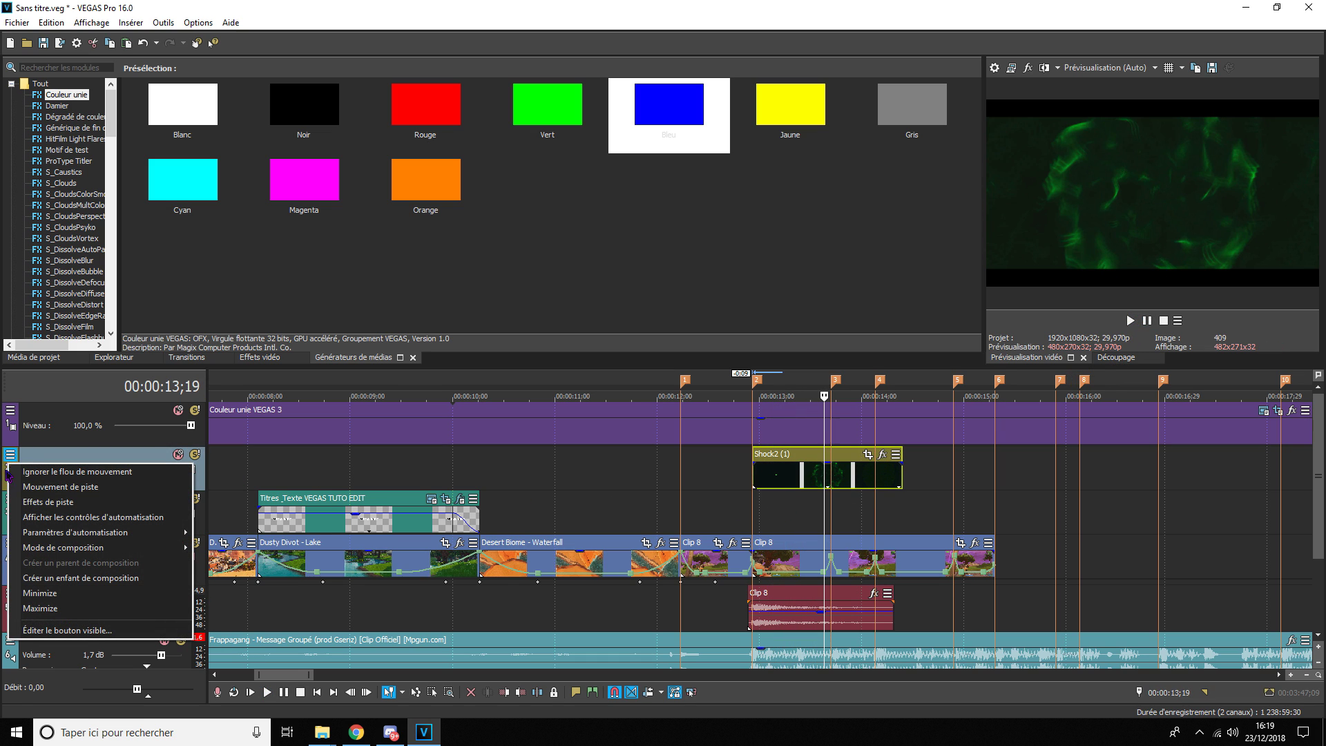
pyautogui.moveTo(62, 551)
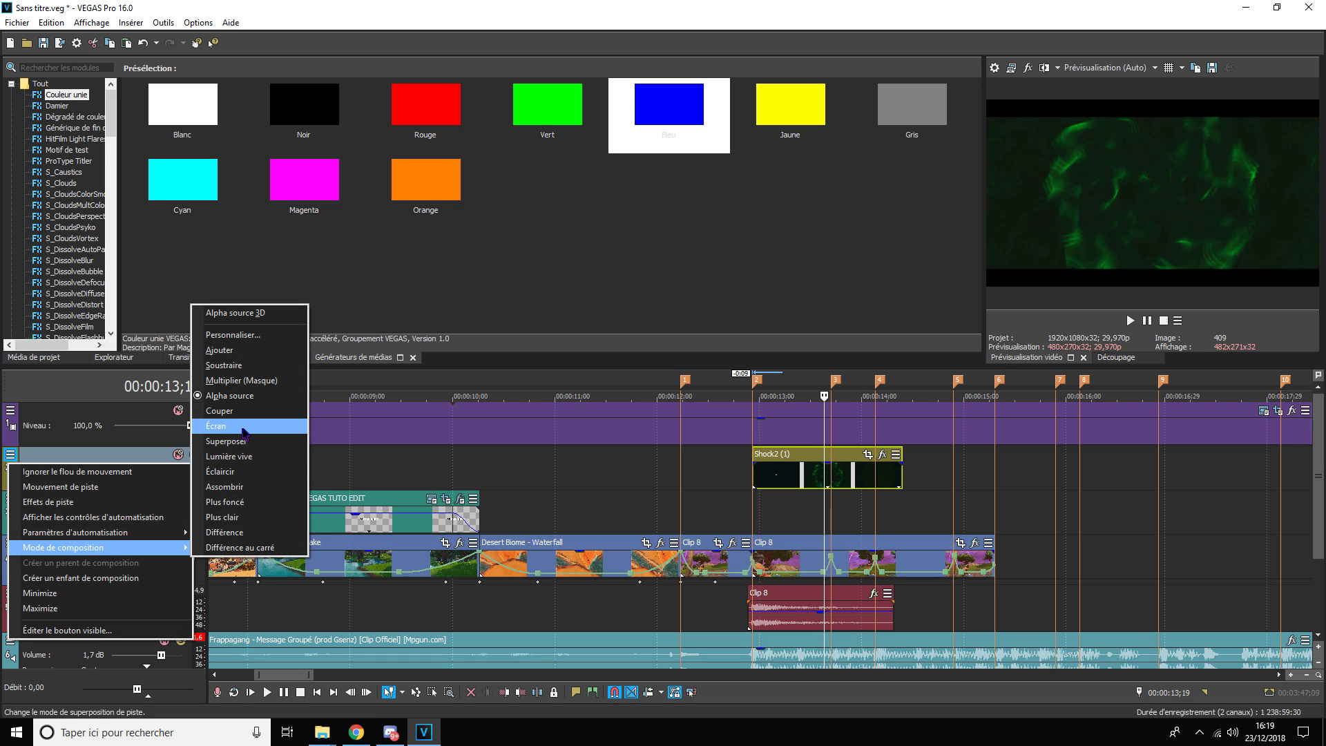
pyautogui.click(244, 433)
pyautogui.click(768, 513)
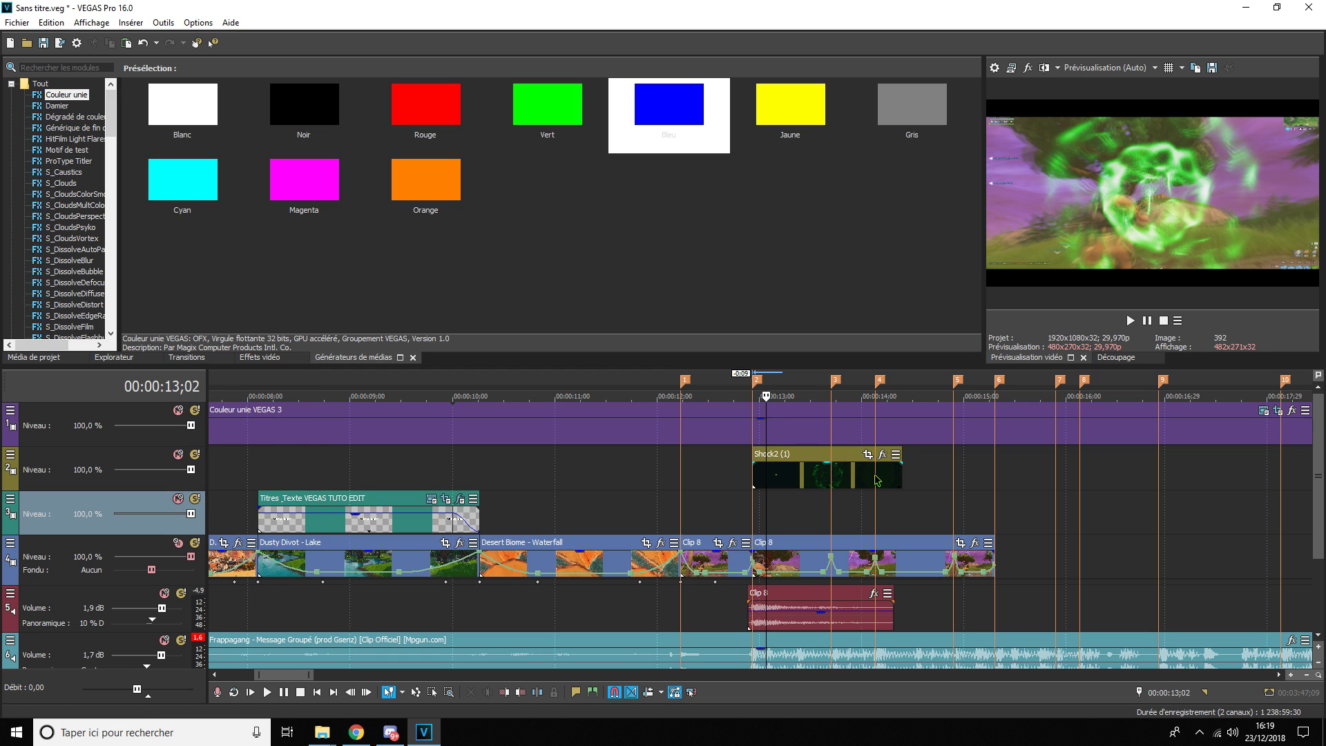
# - Play back the section around marker 2 several times to check the shockwave blended over Clip 8
pyautogui.press('space')
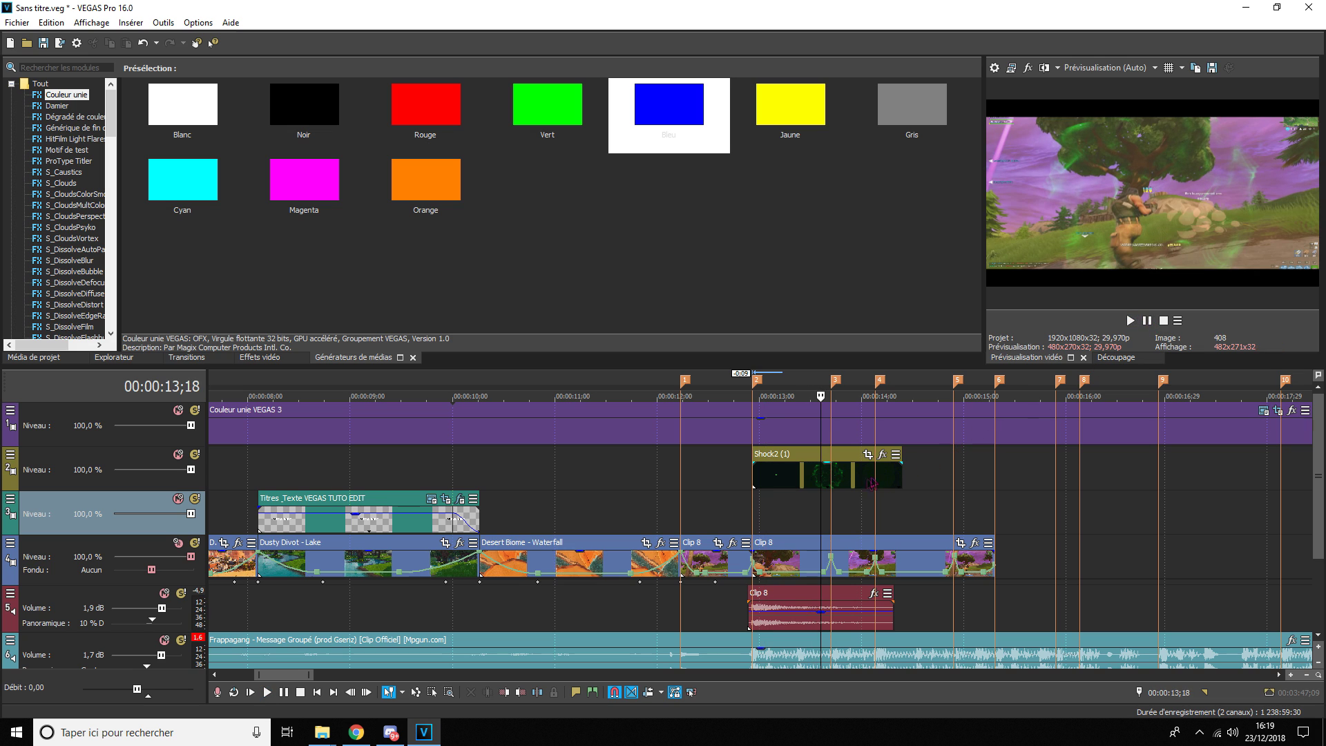
pyautogui.click(803, 482)
pyautogui.press('space')
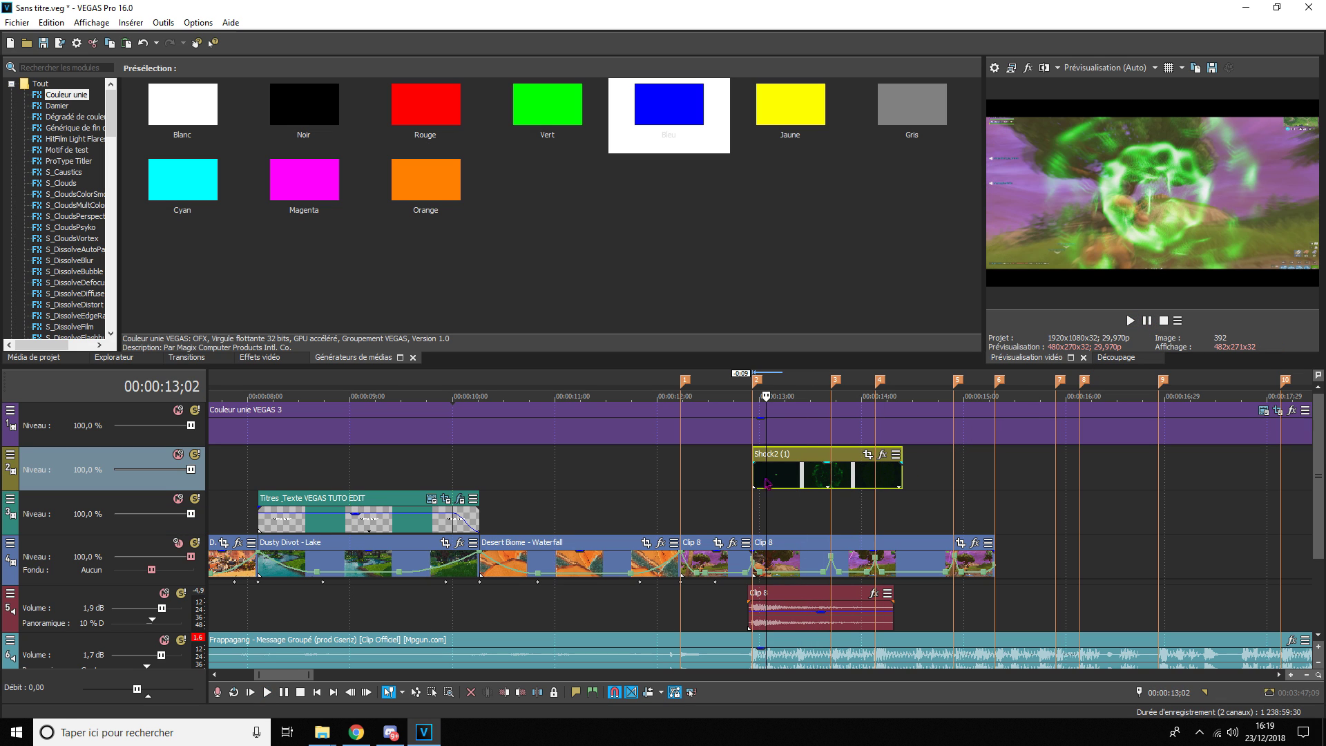
pyautogui.click(753, 481)
pyautogui.click(1130, 322)
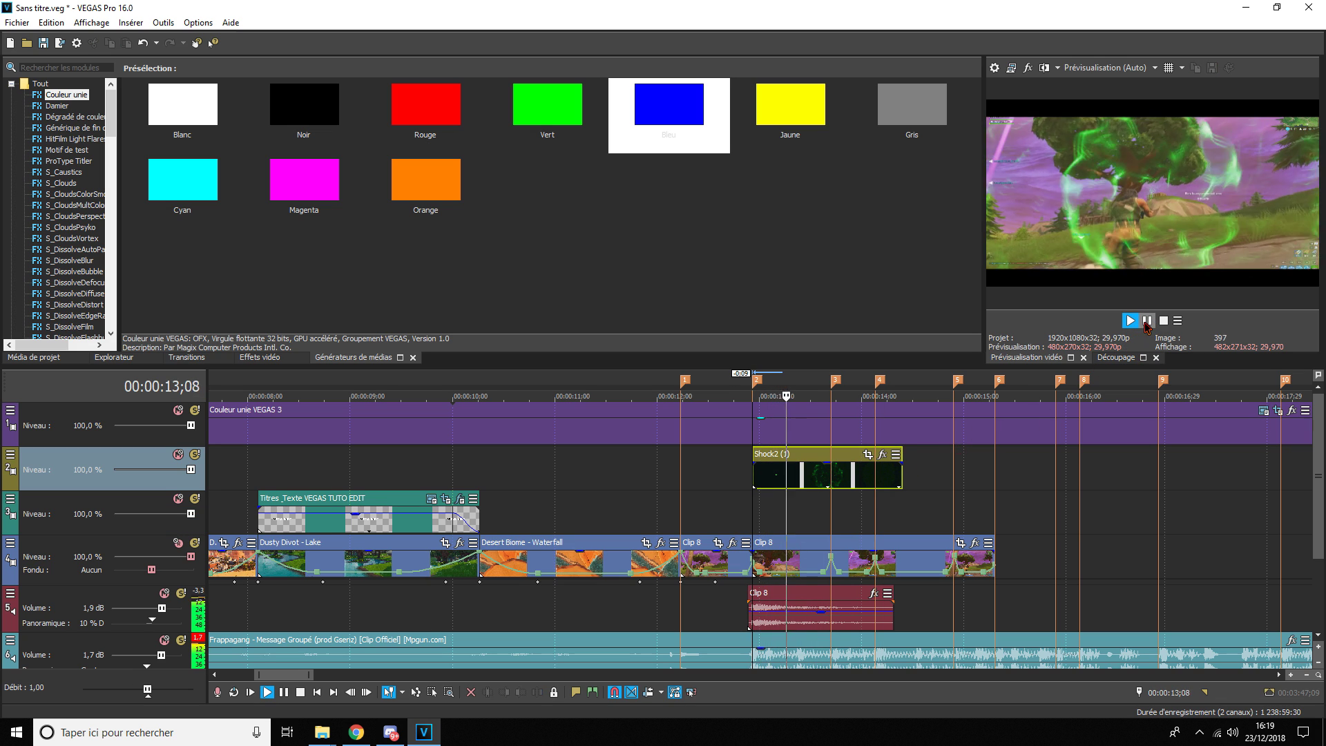
pyautogui.click(695, 487)
pyautogui.click(671, 486)
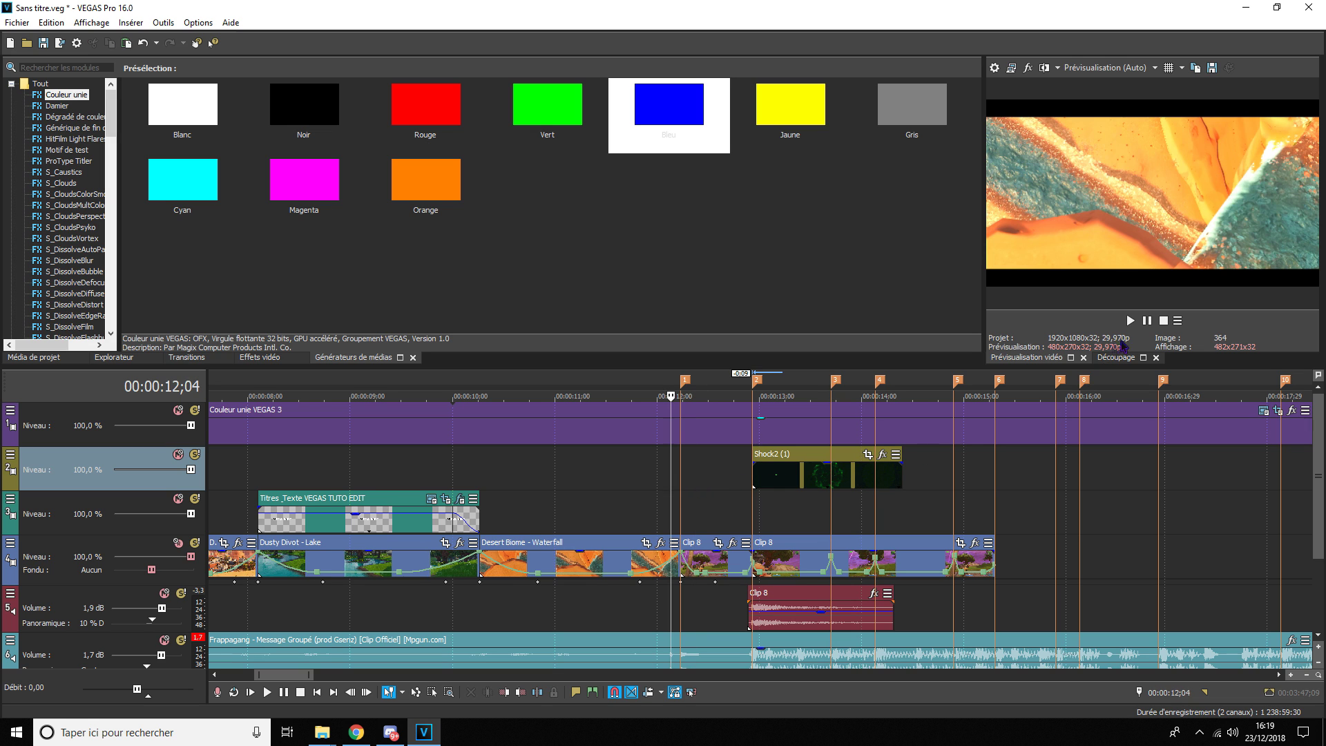
pyautogui.click(1131, 321)
pyautogui.click(1148, 321)
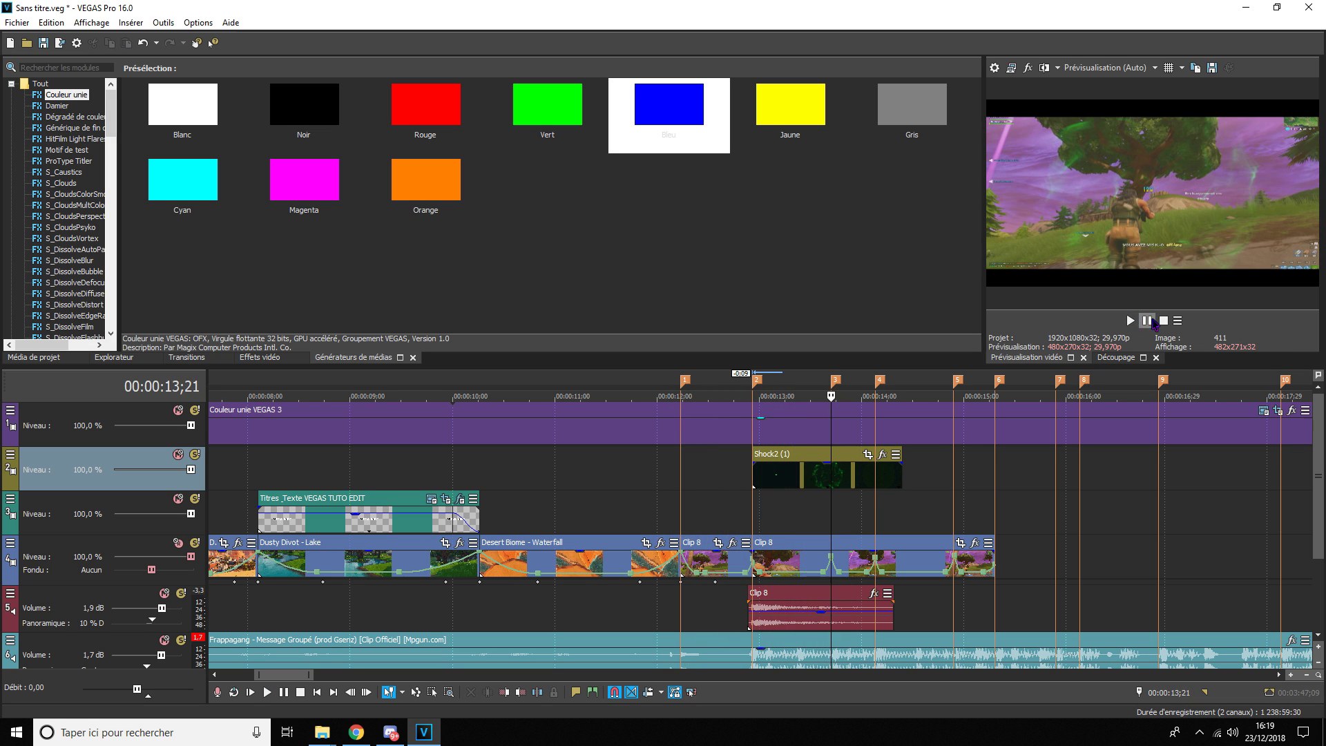
pyautogui.click(754, 475)
pyautogui.click(1132, 322)
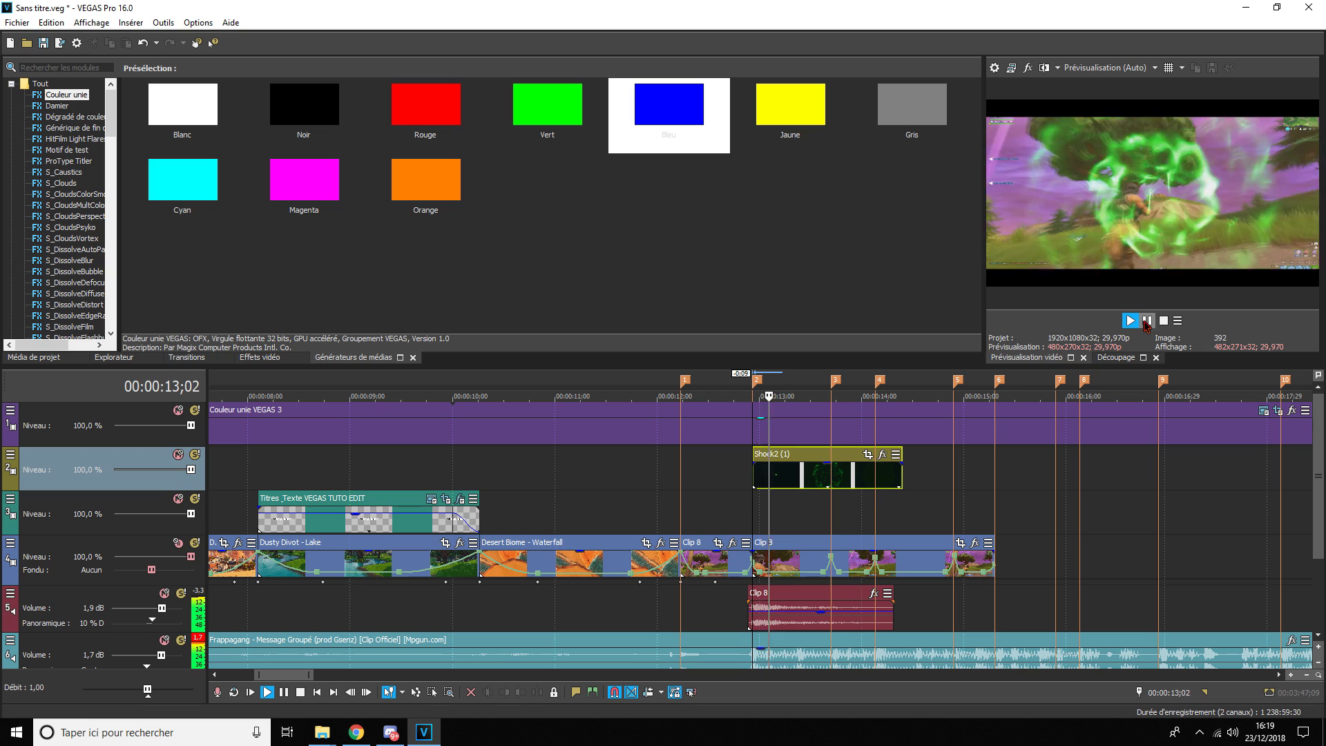
pyautogui.click(1146, 321)
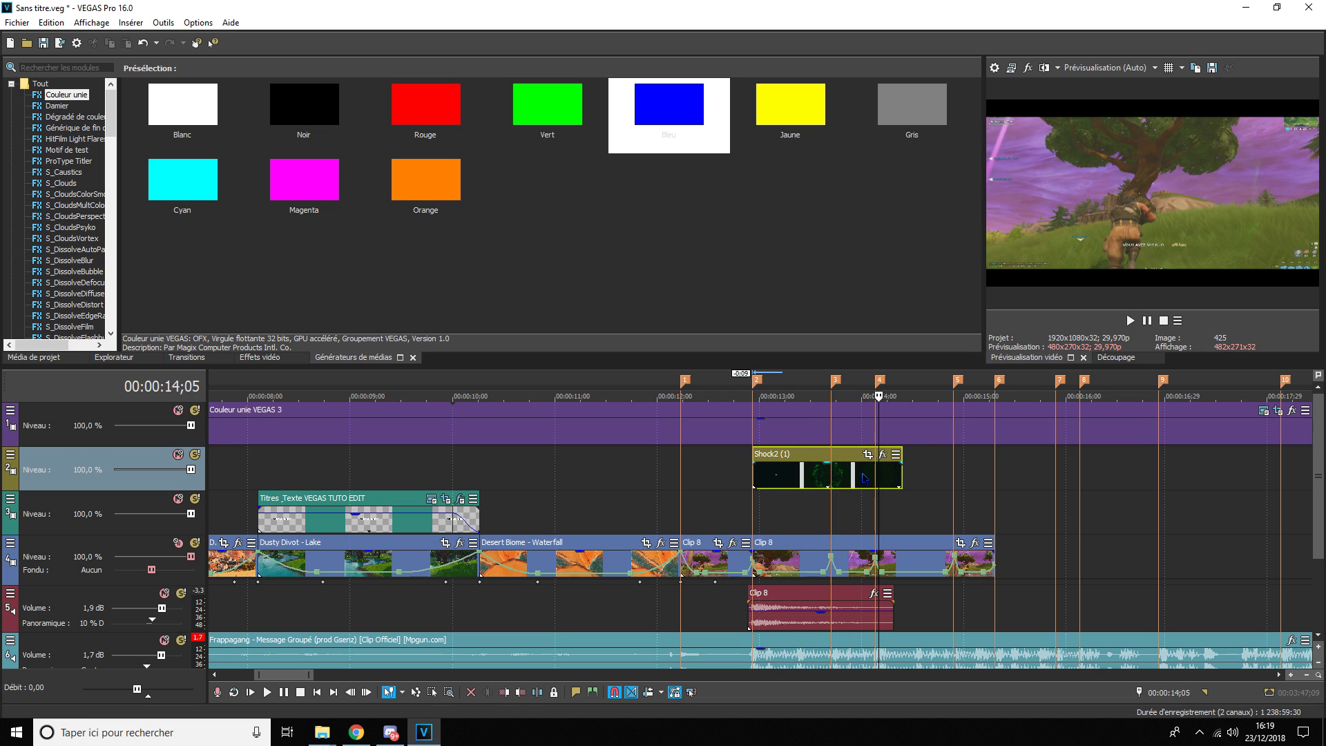
# - Time-compress the Shock2 (1) clip so it ends at marker 3, and play it back from marker 2
pyautogui.click(868, 477)
pyautogui.click(902, 478)
pyautogui.click(882, 511)
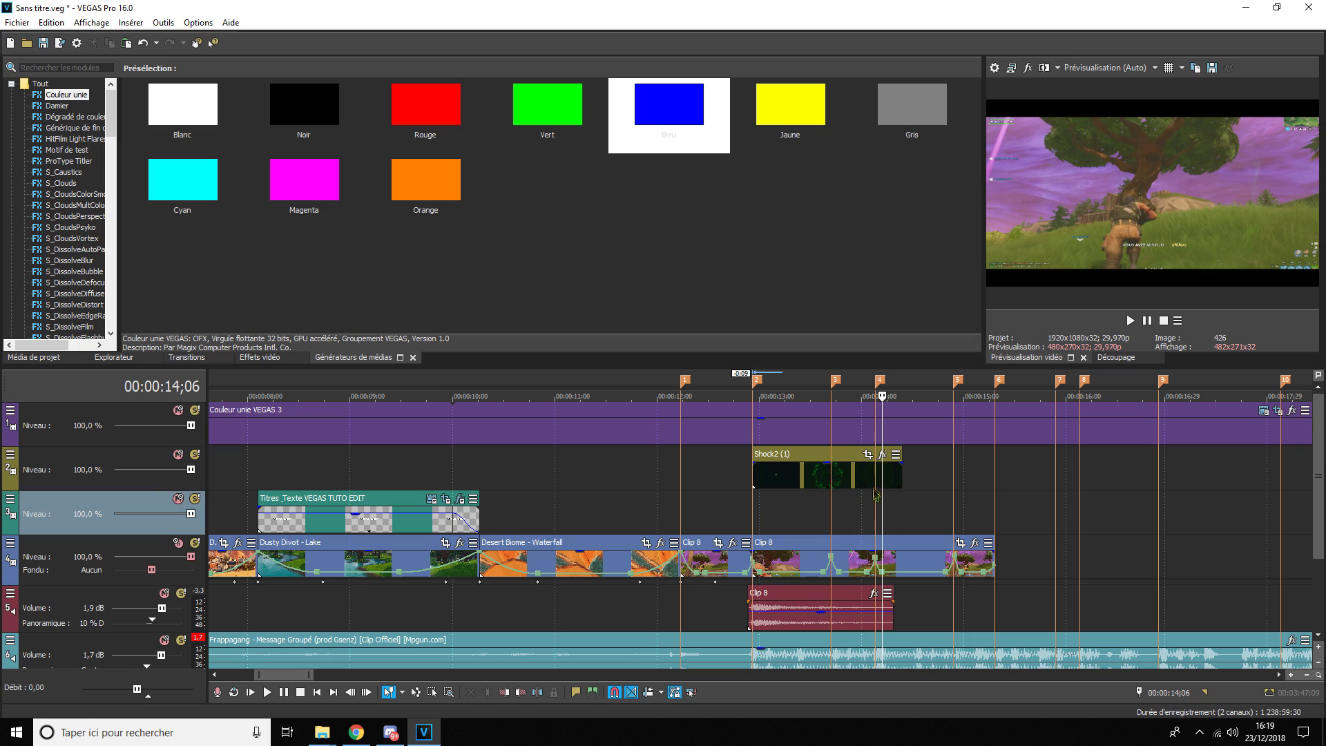
pyautogui.click(865, 478)
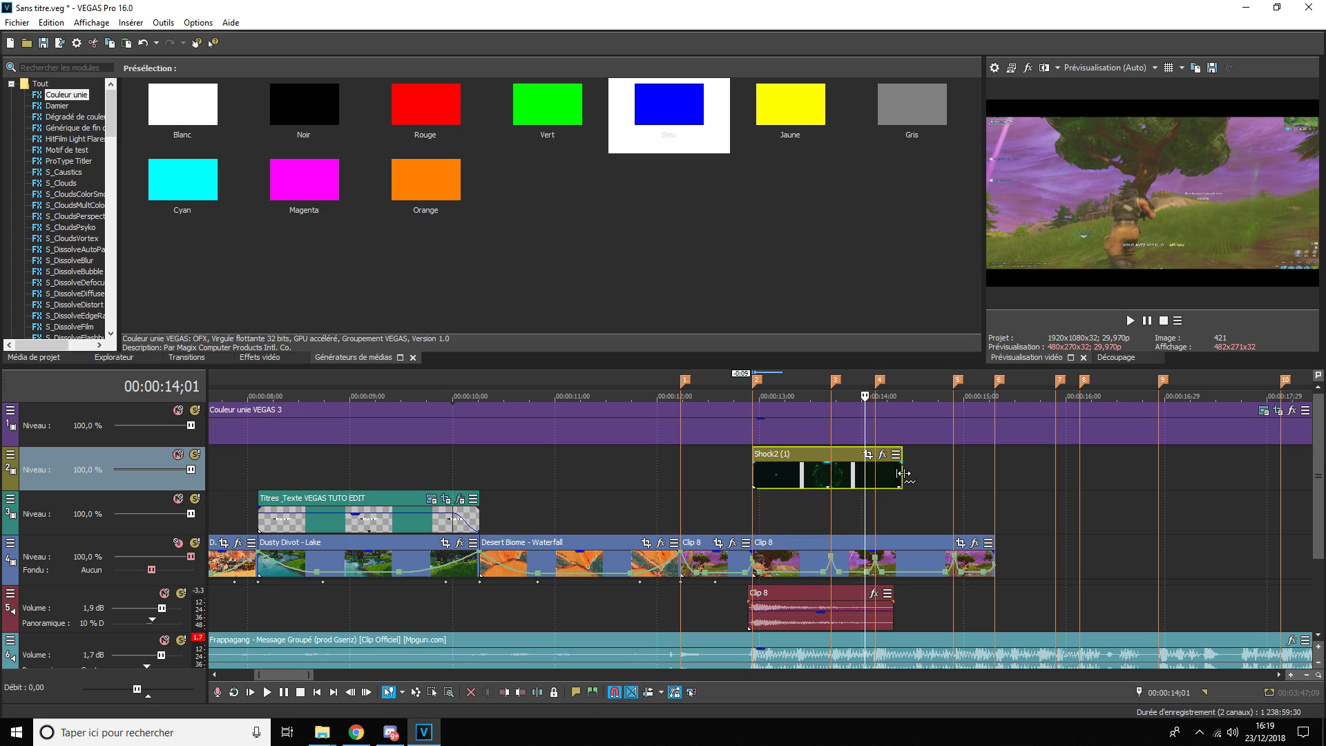
pyautogui.moveTo(903, 474); pyautogui.dragTo(856, 475)
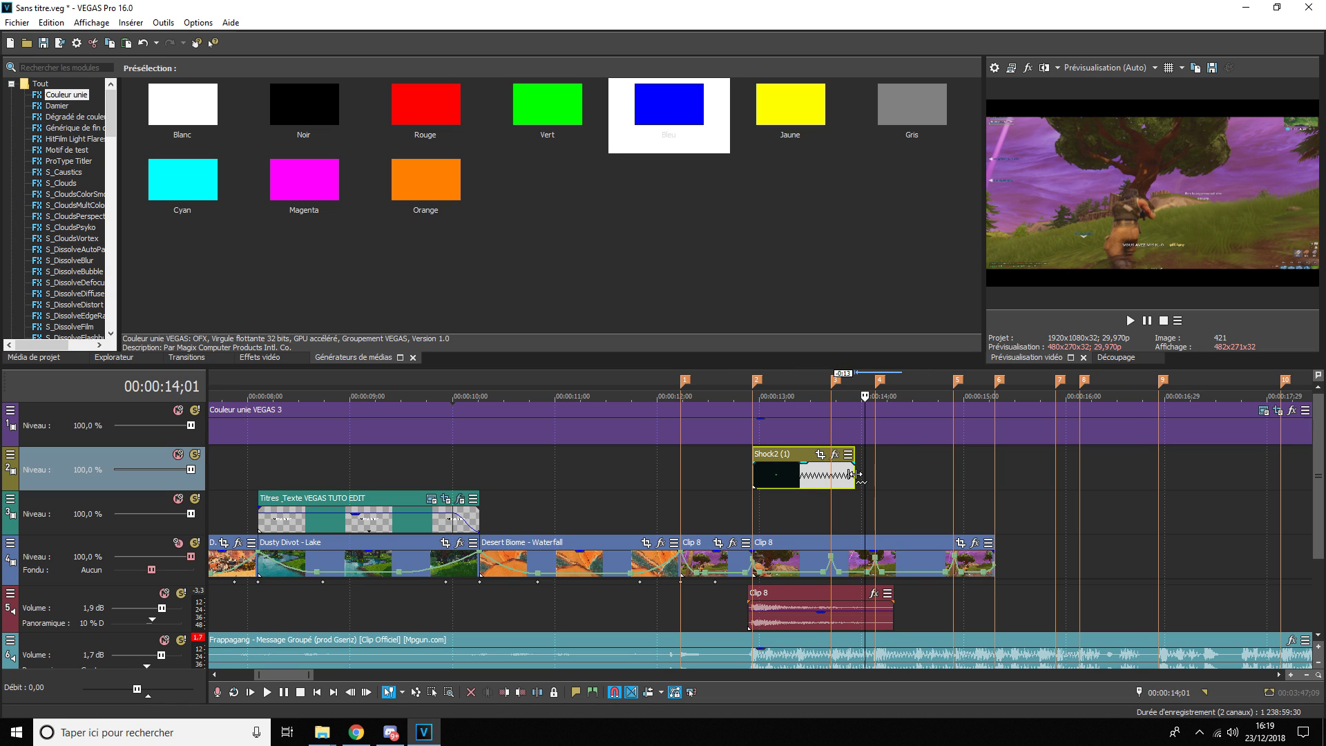
pyautogui.click(754, 506)
pyautogui.moveTo(857, 462); pyautogui.dragTo(833, 463)
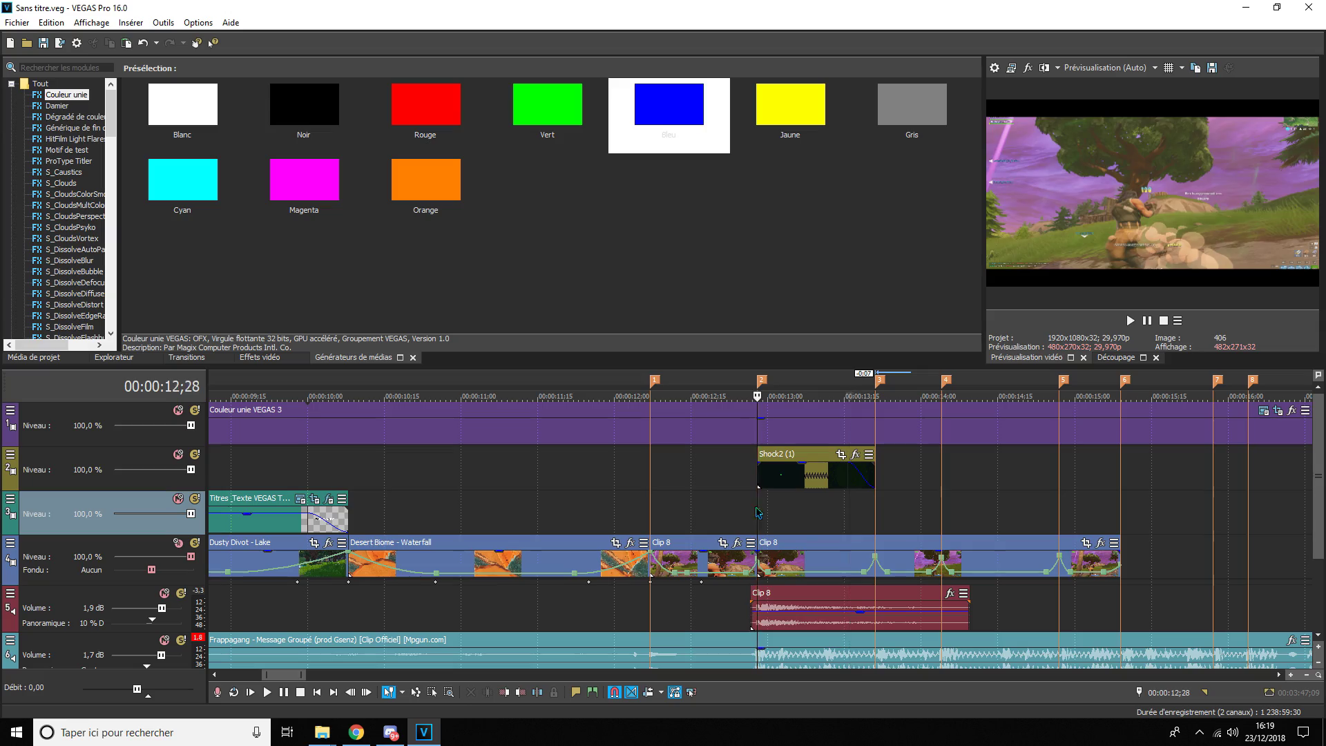
pyautogui.press('space')
# - Add the uni.Simple RGB Separation Legacy effect to the Clip 8 segment that starts at marker 2
pyautogui.click(1101, 544)
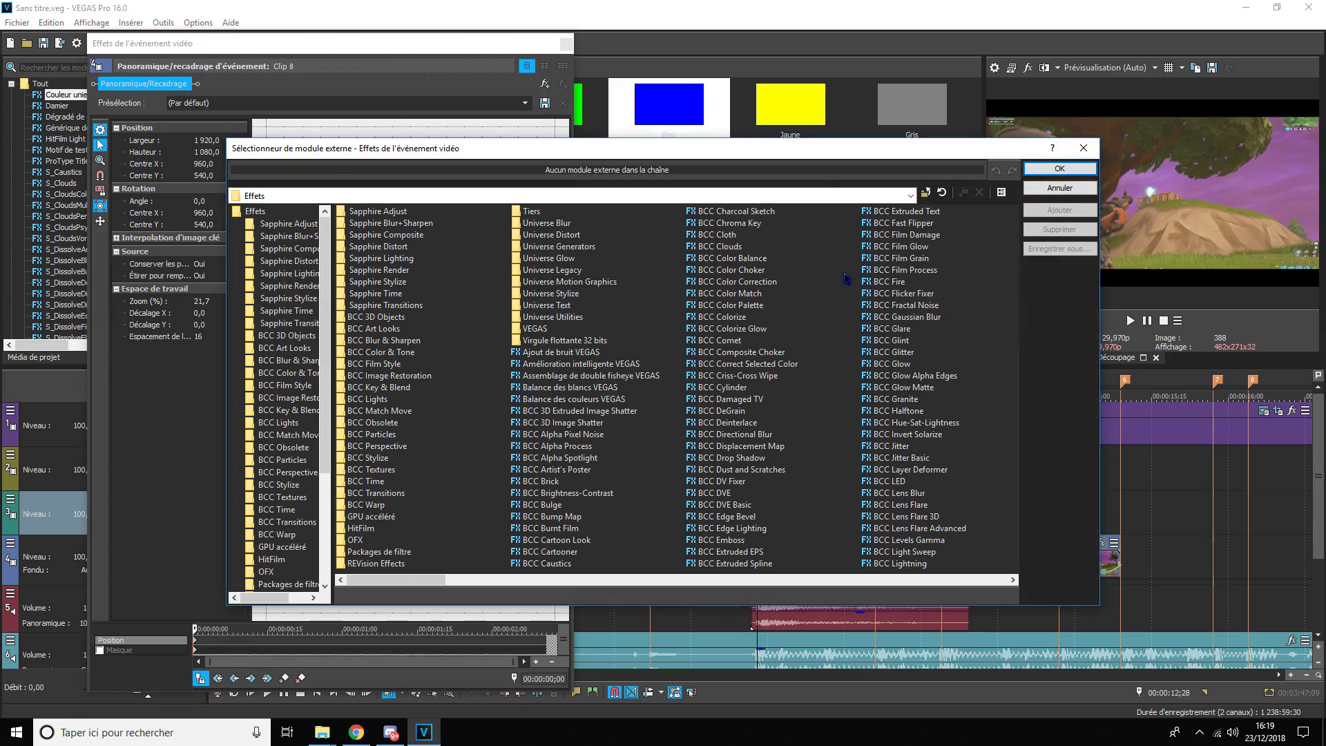
pyautogui.scroll(-15, 847, 277)
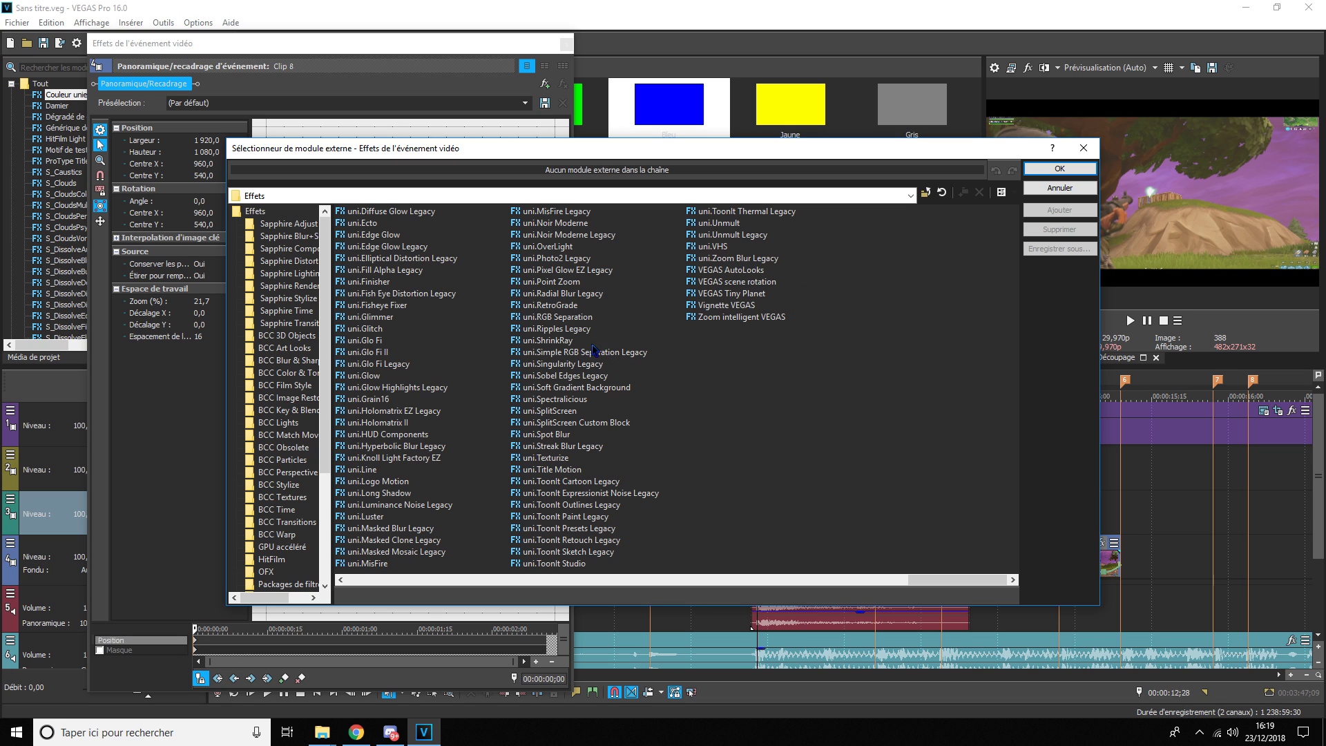
pyautogui.click(571, 353)
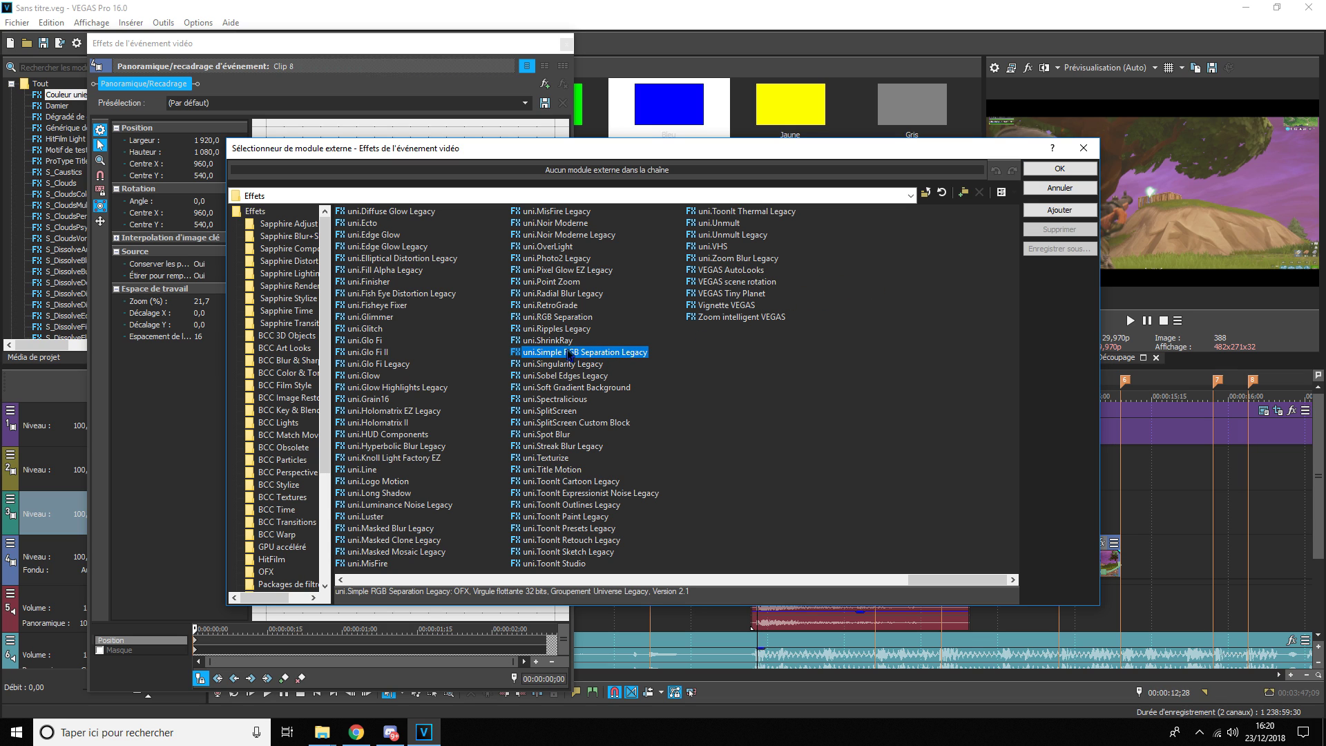
pyautogui.click(1059, 210)
pyautogui.click(1059, 168)
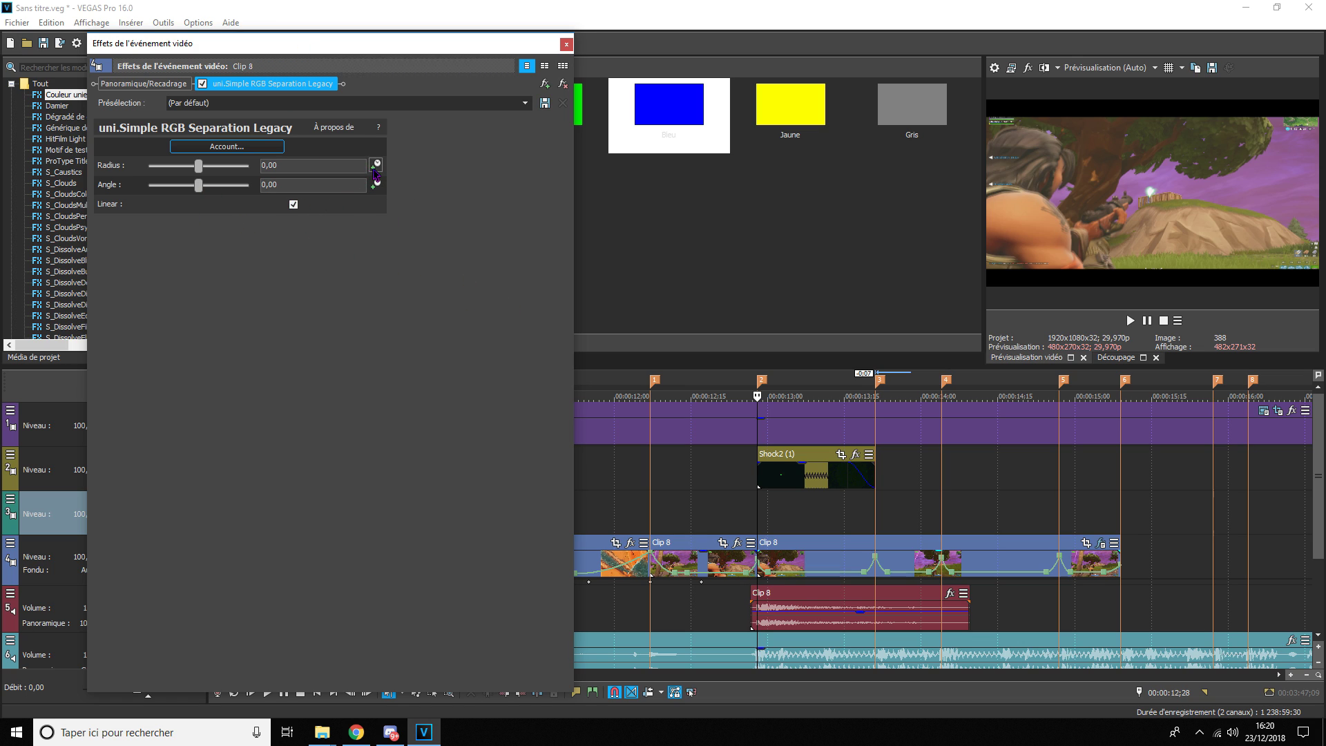
# - Enable keyframe animation for the RGB separation's Radius and set it to 17,01 at the start of the clip
pyautogui.moveTo(201, 168); pyautogui.dragTo(213, 172)
pyautogui.write('0')
pyautogui.press('Return')
pyautogui.click(377, 167)
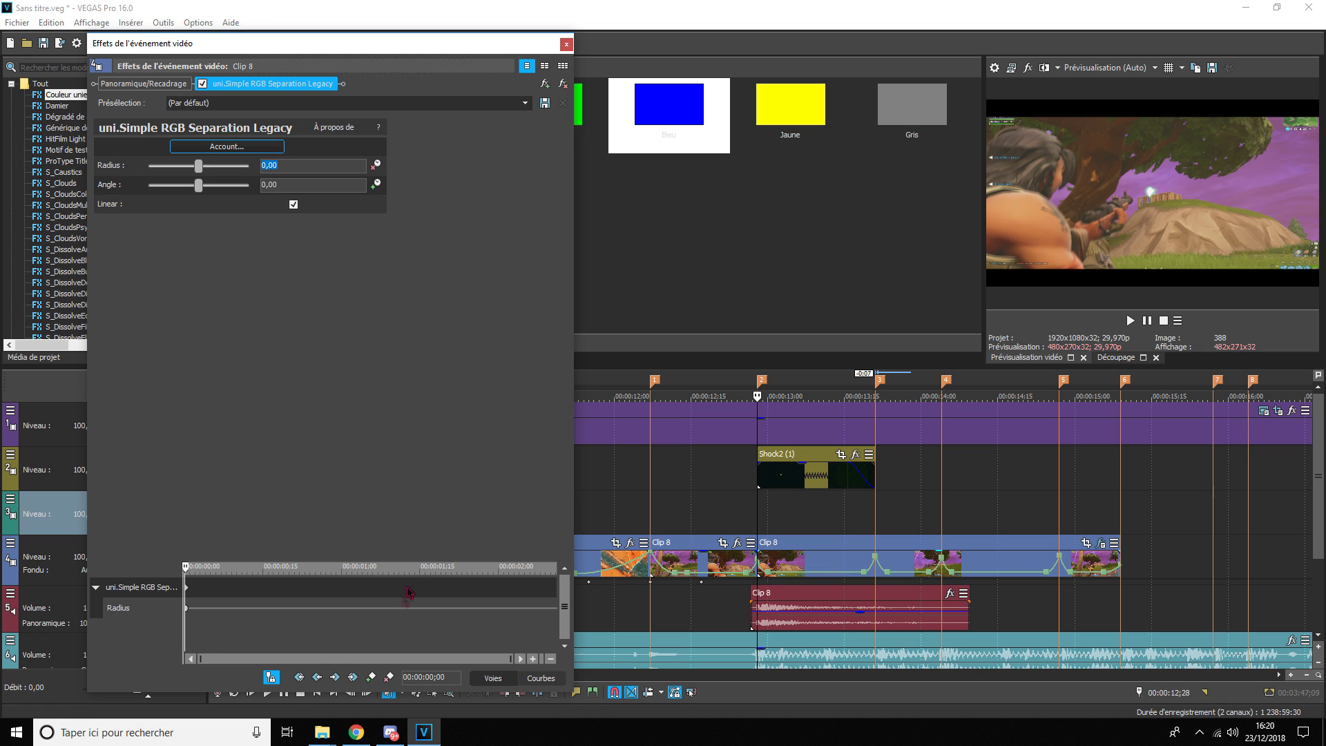
pyautogui.scroll(3, 989, 508)
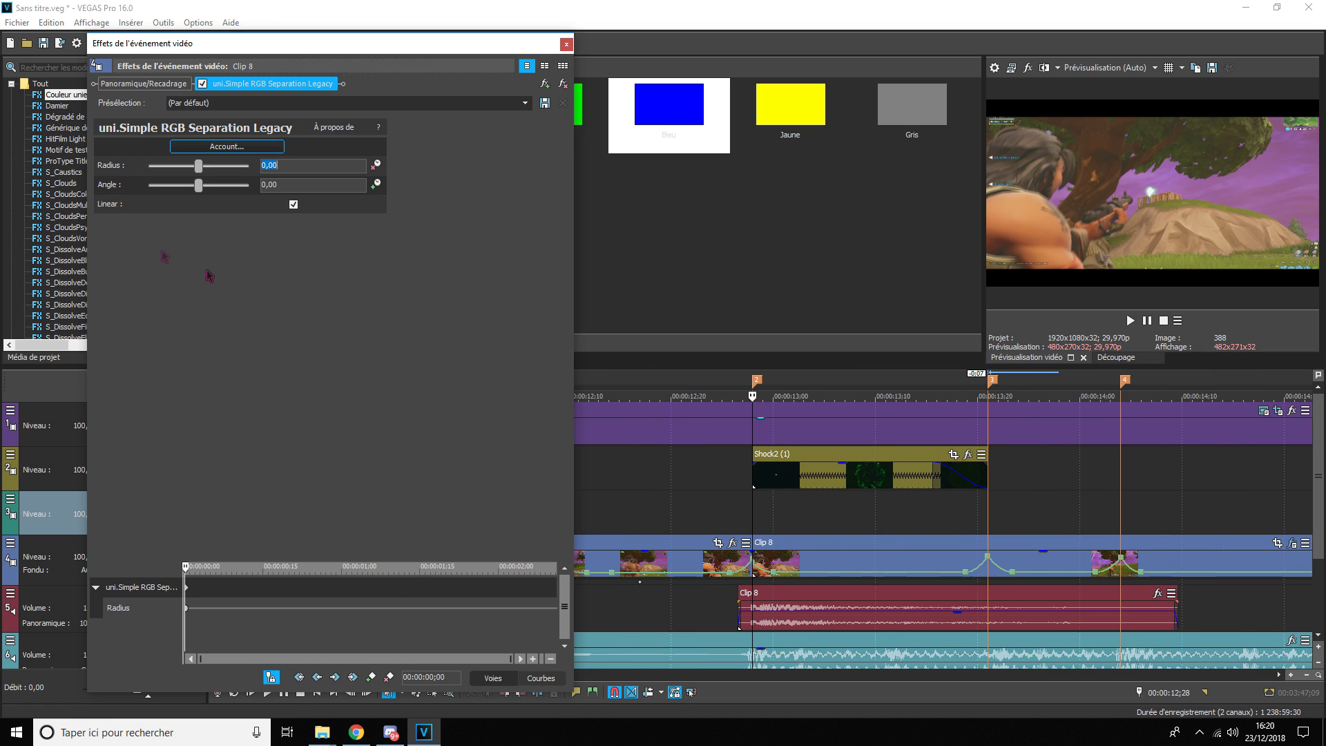
pyautogui.moveTo(201, 168); pyautogui.dragTo(213, 174)
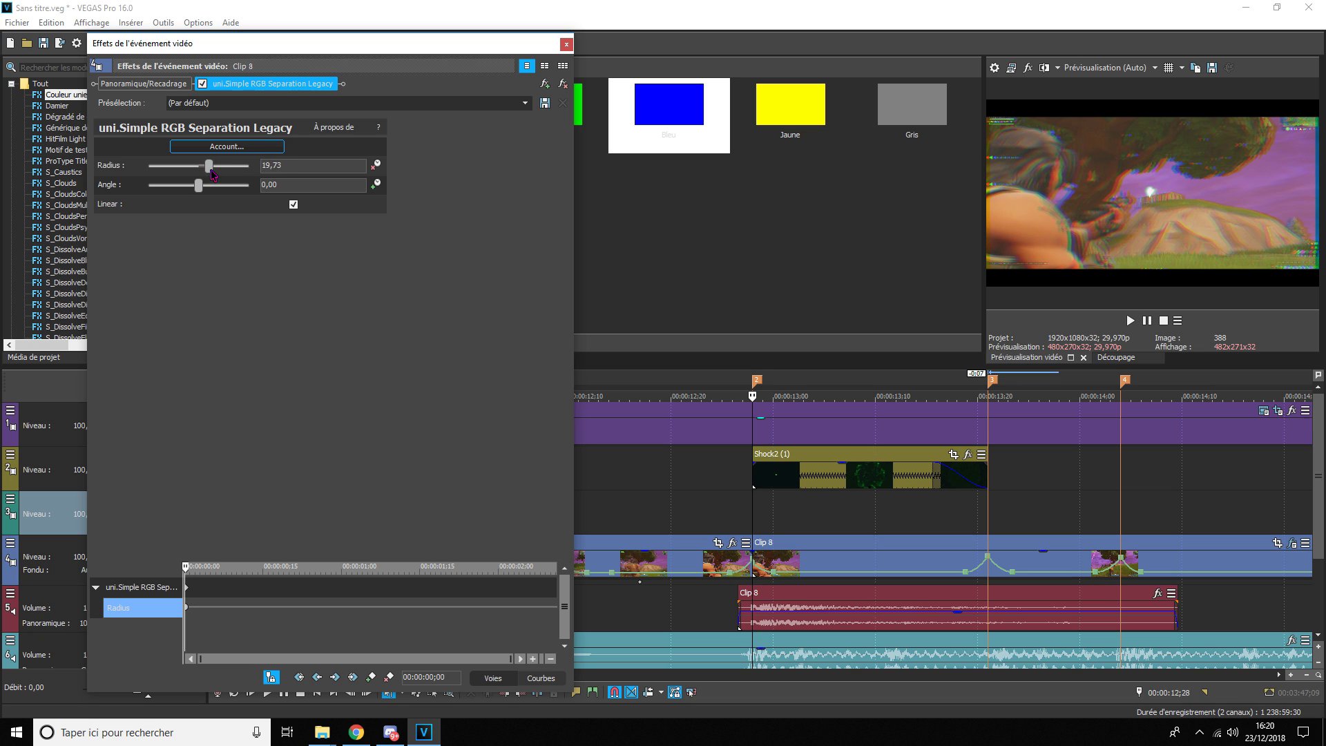
# - Set the RGB separation's Radius to 0 at 00:00:00;16 in the clip and close the effect settings
pyautogui.click(1130, 320)
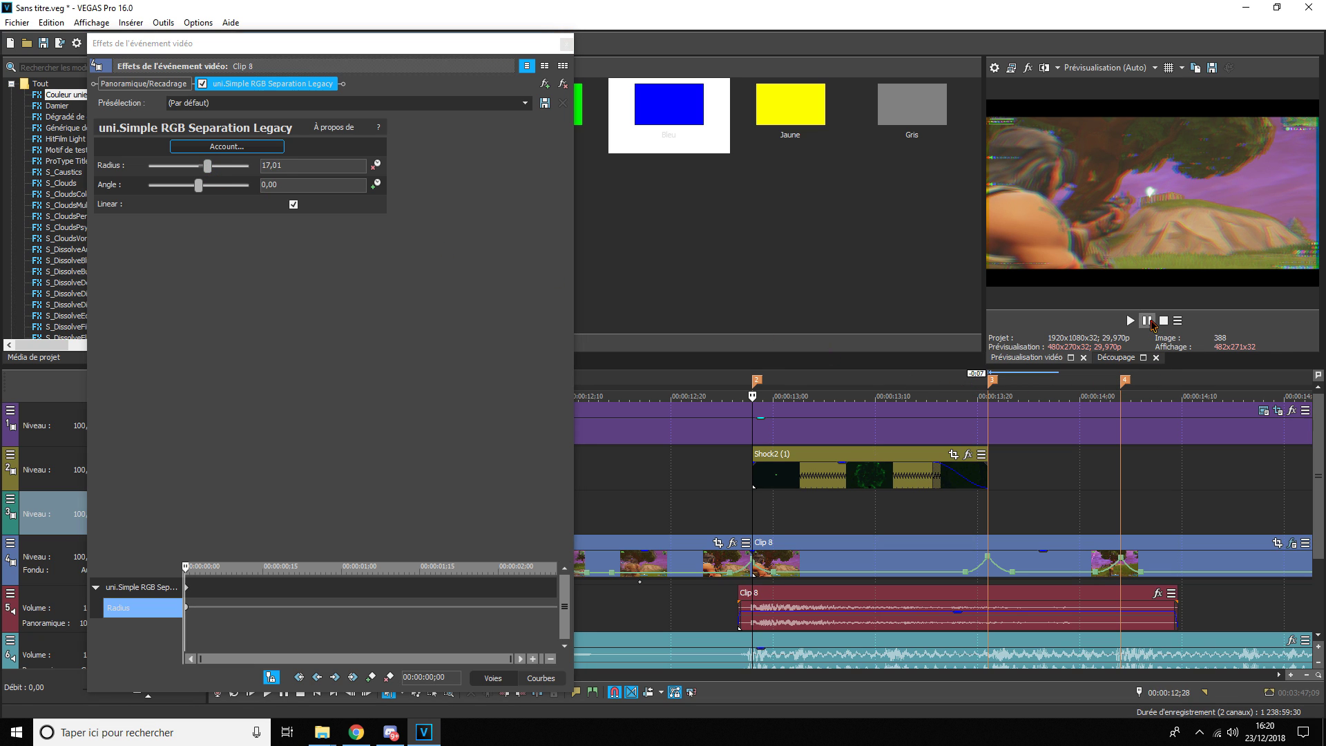
pyautogui.click(1149, 322)
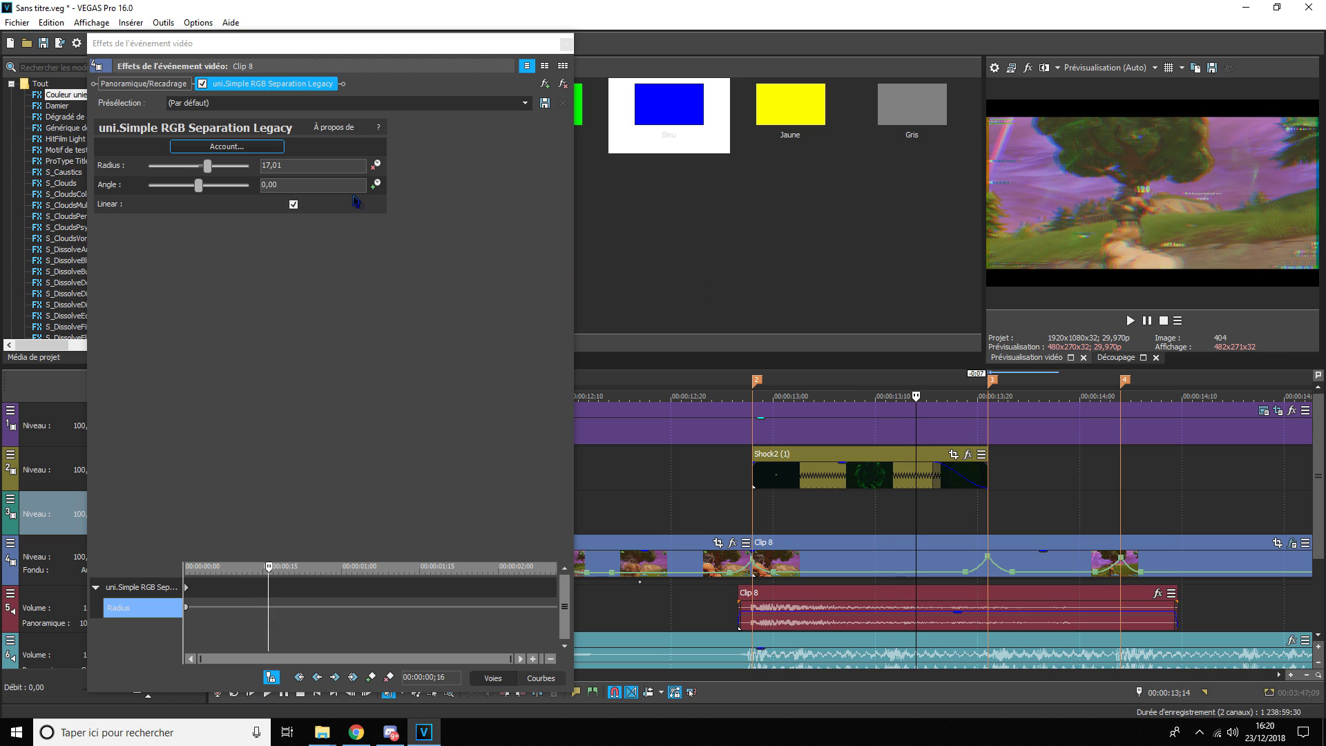
pyautogui.click(329, 166)
pyautogui.write('0')
pyautogui.press('Return')
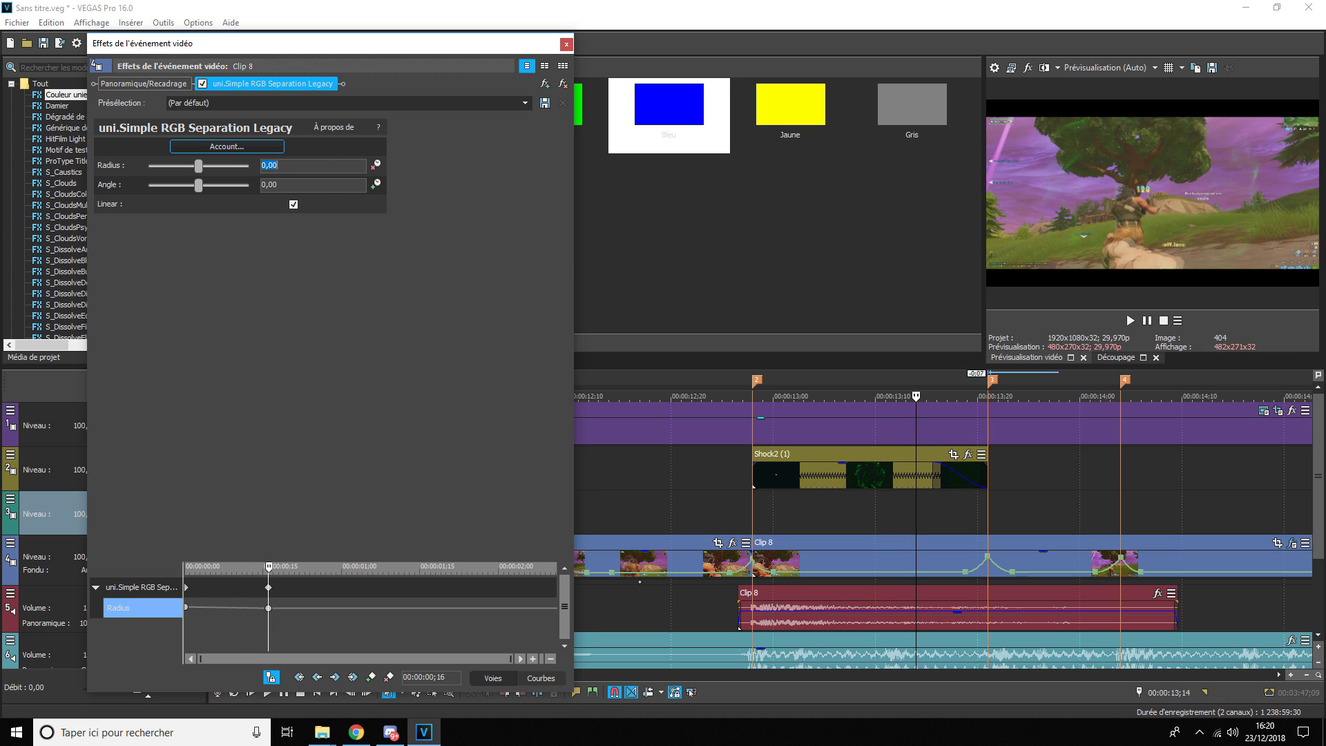
pyautogui.click(568, 45)
# - Play back the transition into marker 2 to check the animated RGB separation
pyautogui.click(724, 505)
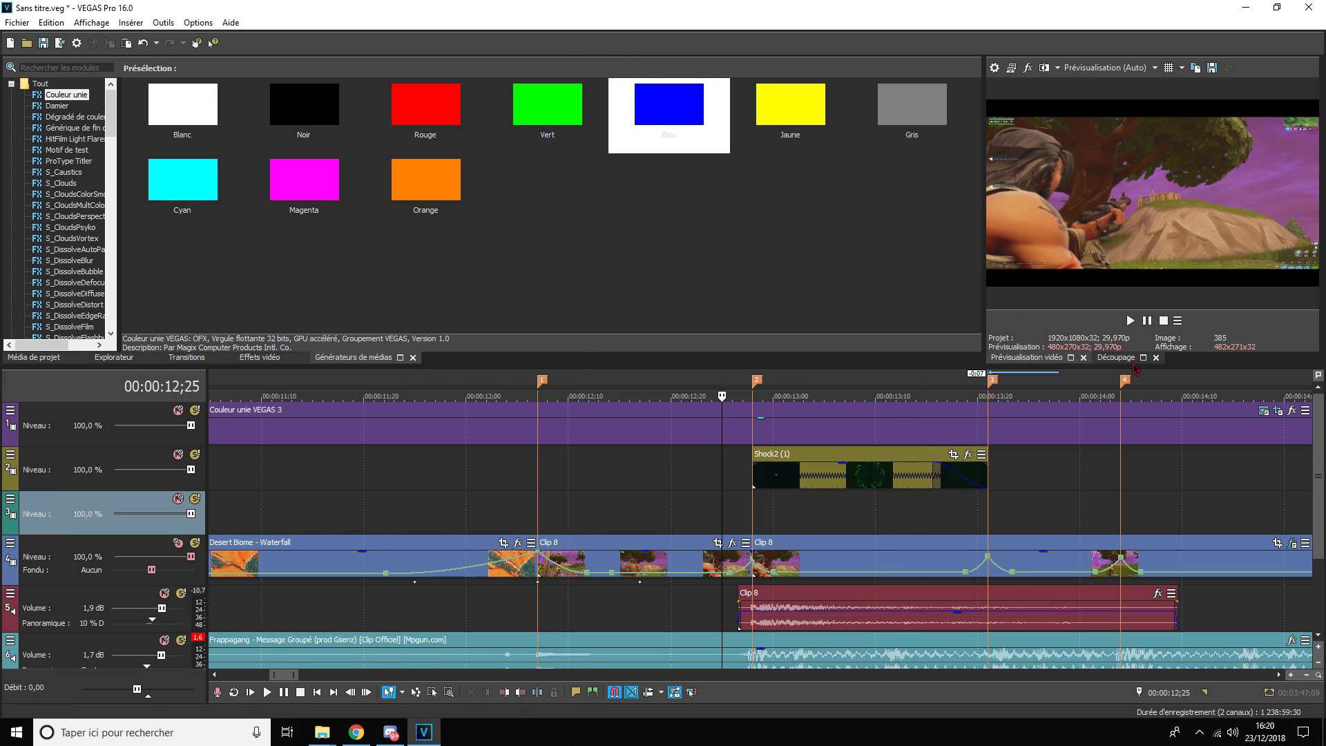
pyautogui.click(1131, 321)
pyautogui.click(1149, 321)
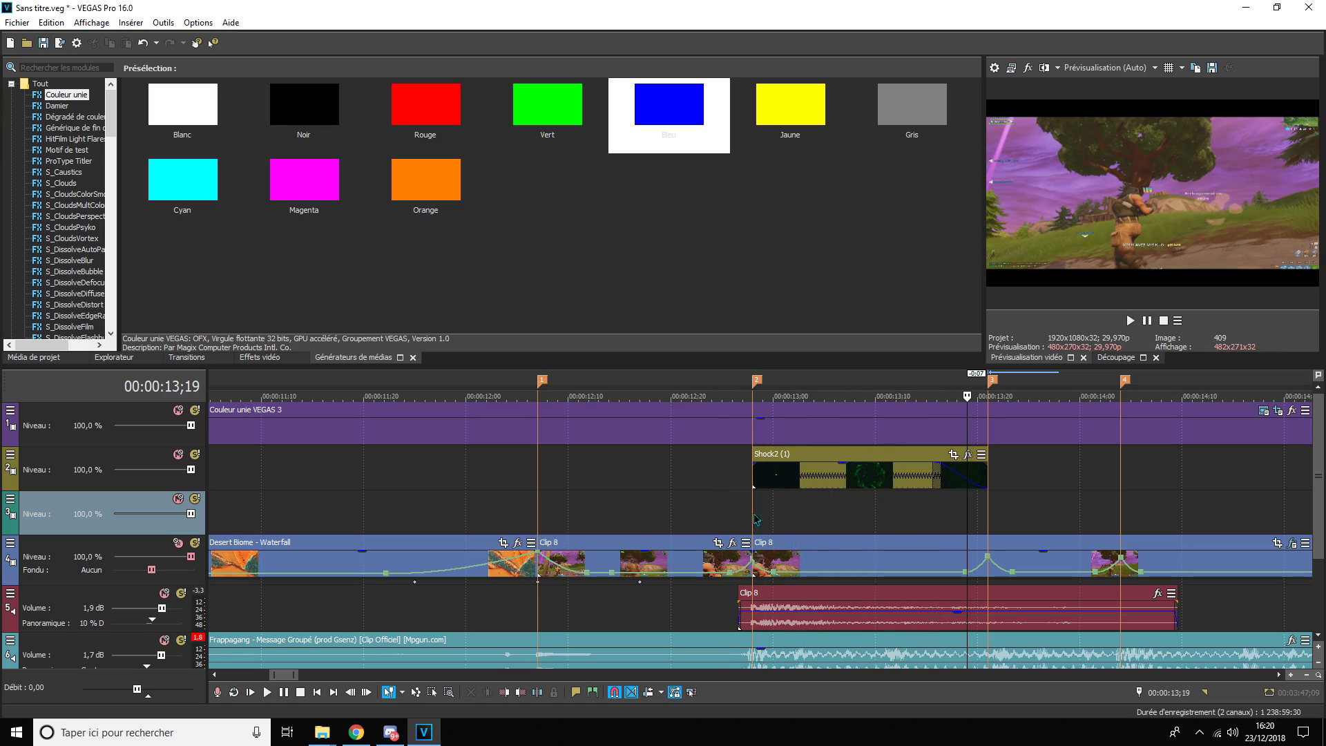
# - Add the S_Glow effect after the RGB separation on the Clip 8 segment starting at marker 2
pyautogui.click(754, 519)
pyautogui.click(1292, 545)
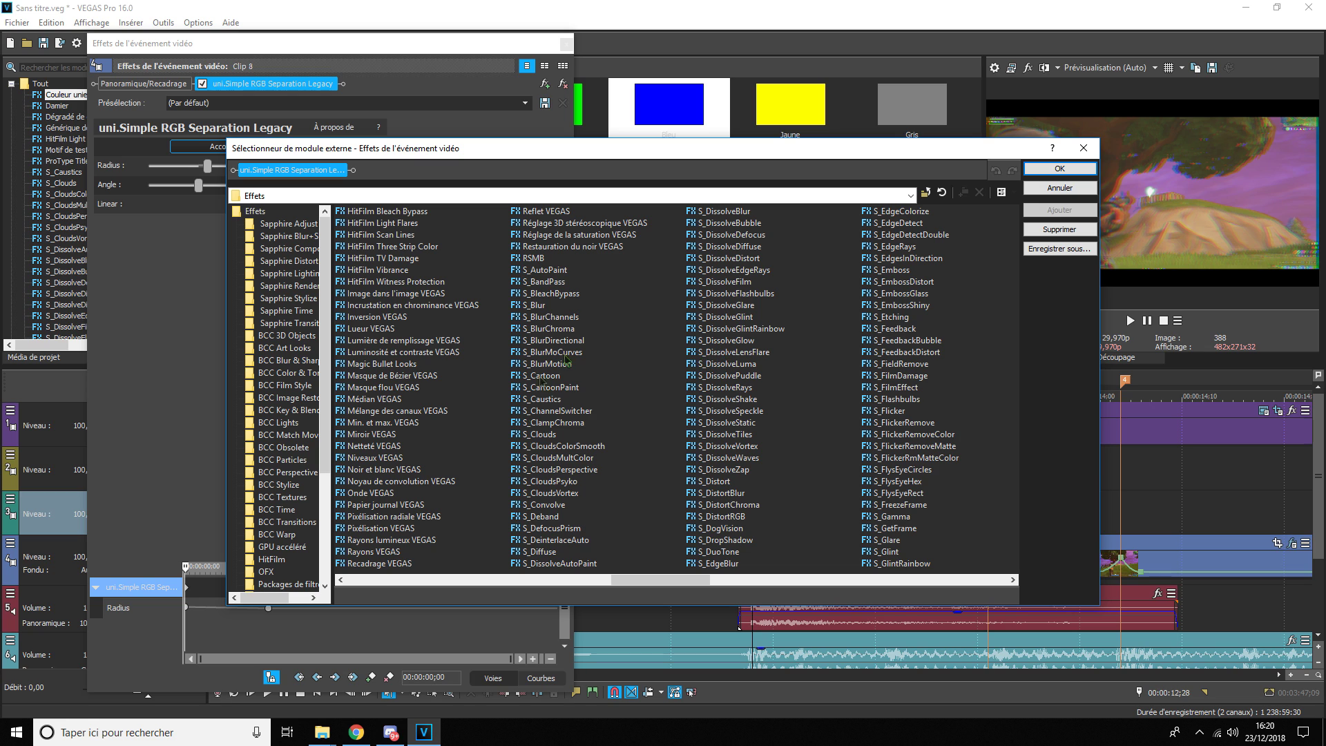
pyautogui.scroll(-2, 585, 388)
pyautogui.scroll(-2, 718, 376)
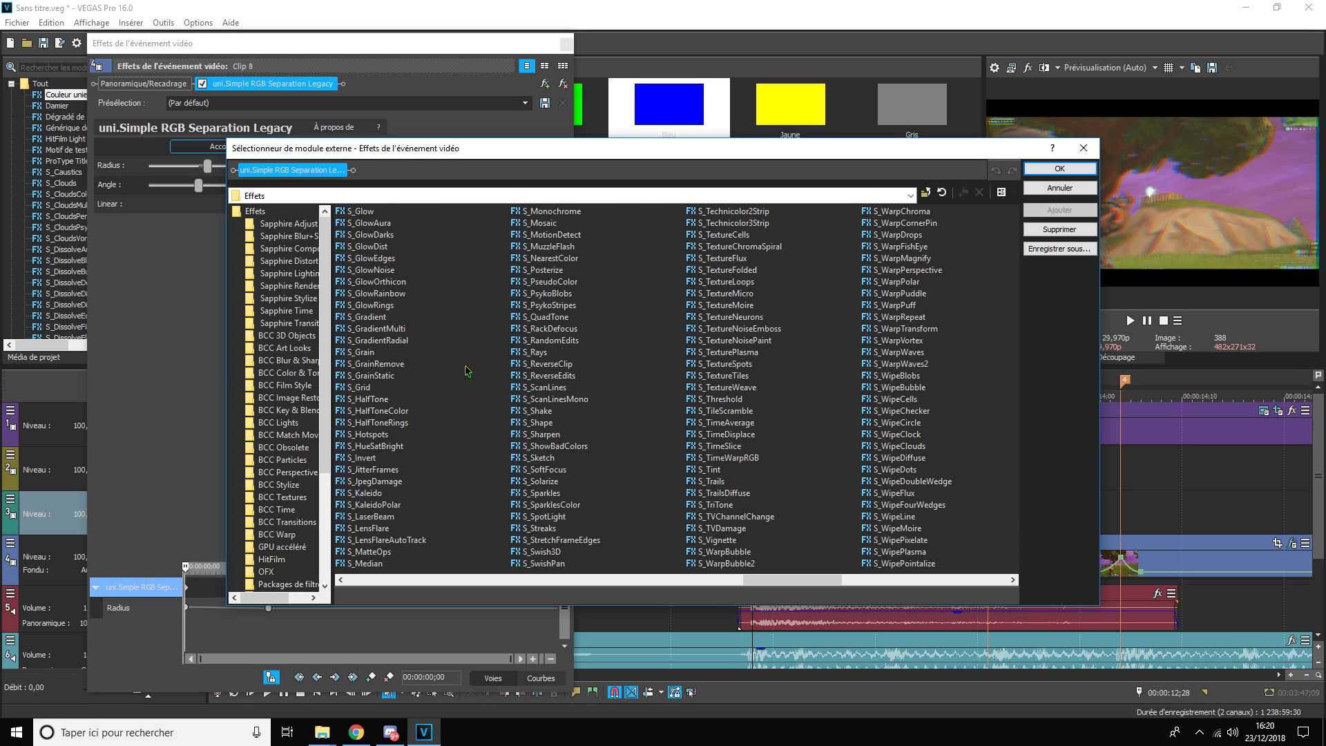
pyautogui.scroll(2, 377, 390)
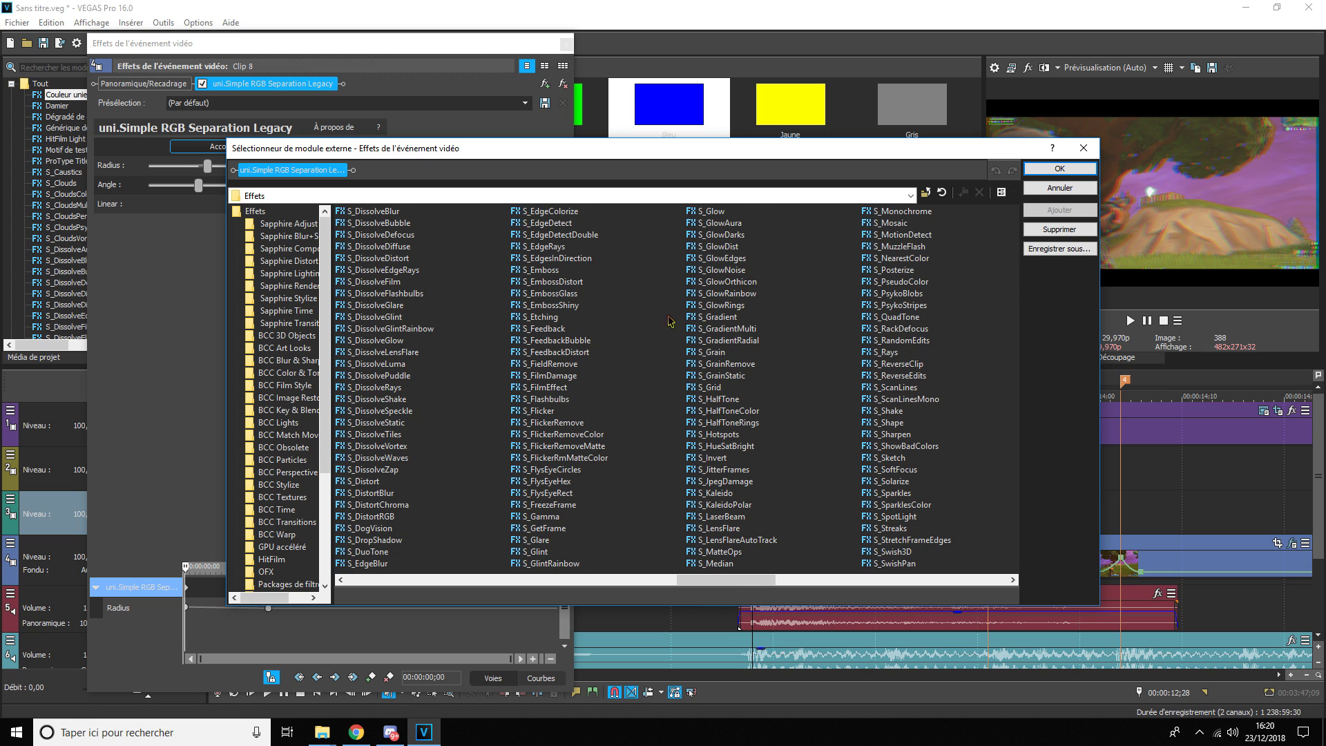
pyautogui.doubleClick(717, 212)
pyautogui.press('Return')
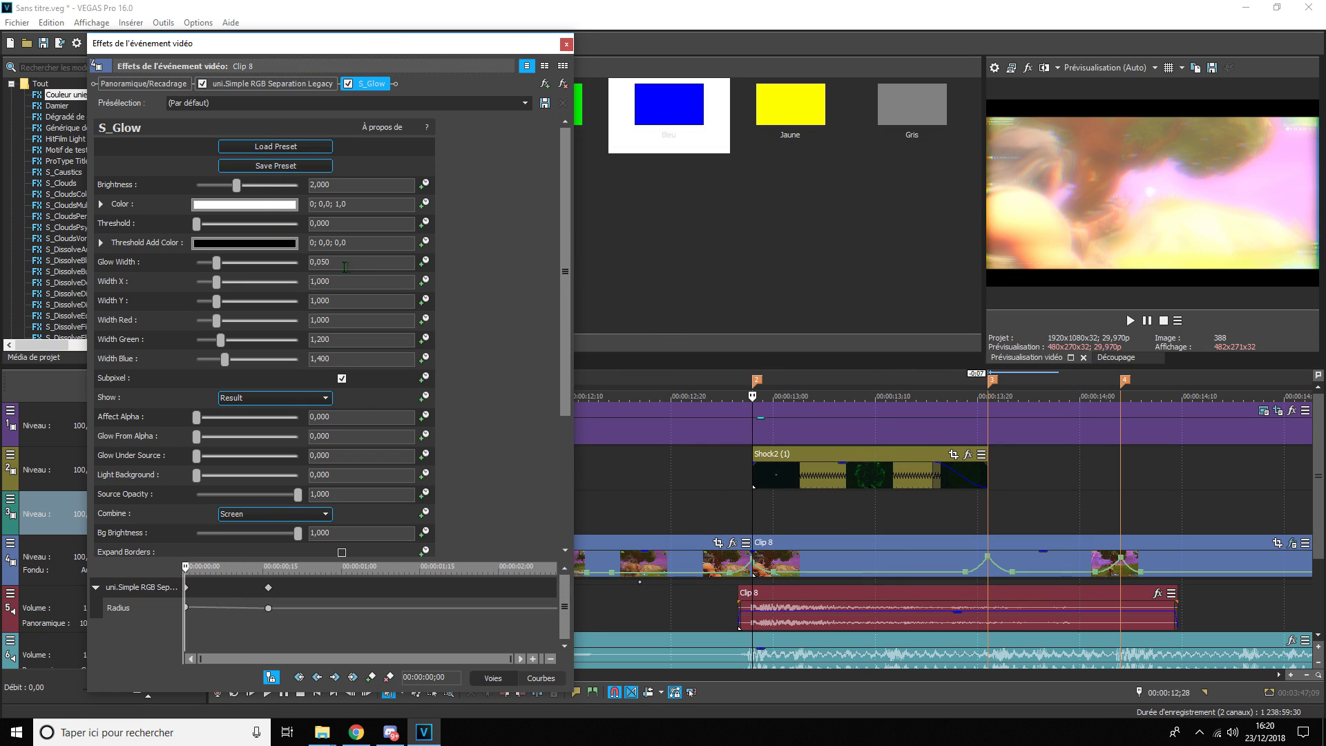
# - Set the S_Glow colour to a vivid green with HSV values 127; 0,99; 0,97
pyautogui.click(249, 204)
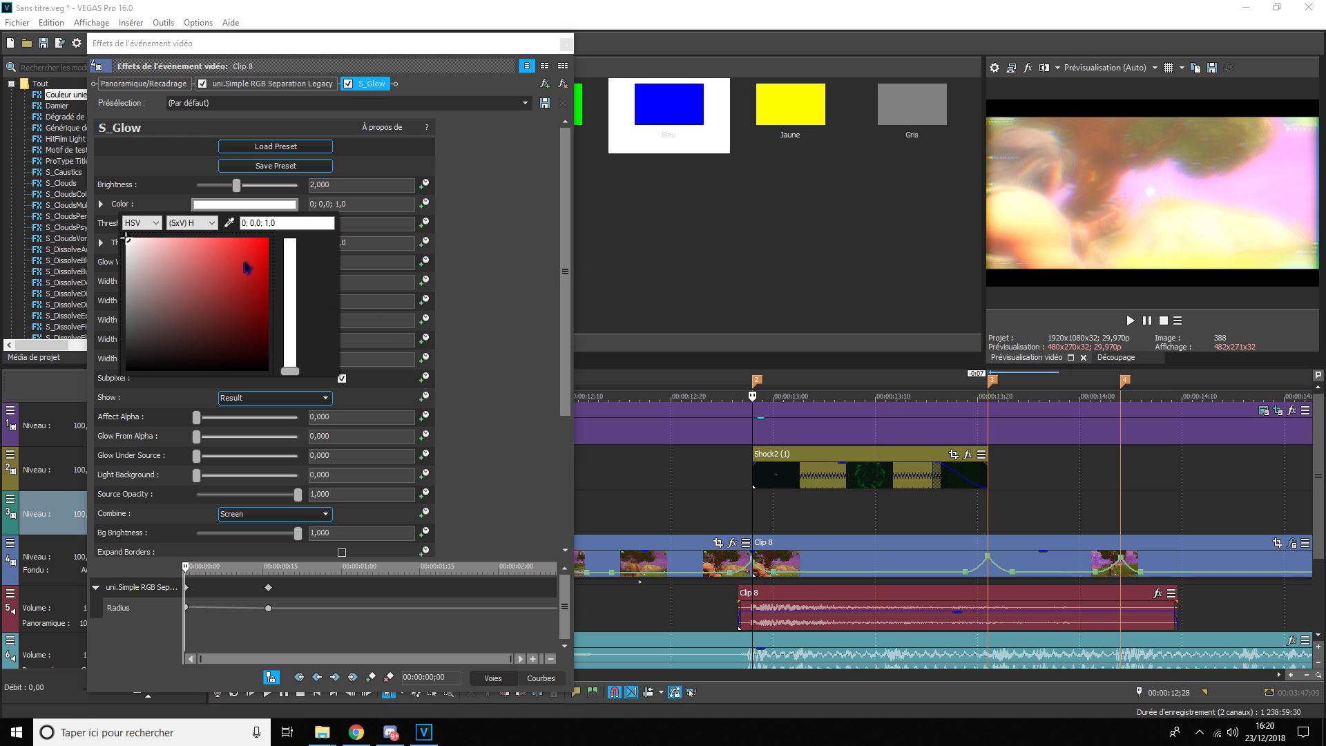
pyautogui.click(266, 241)
pyautogui.click(291, 324)
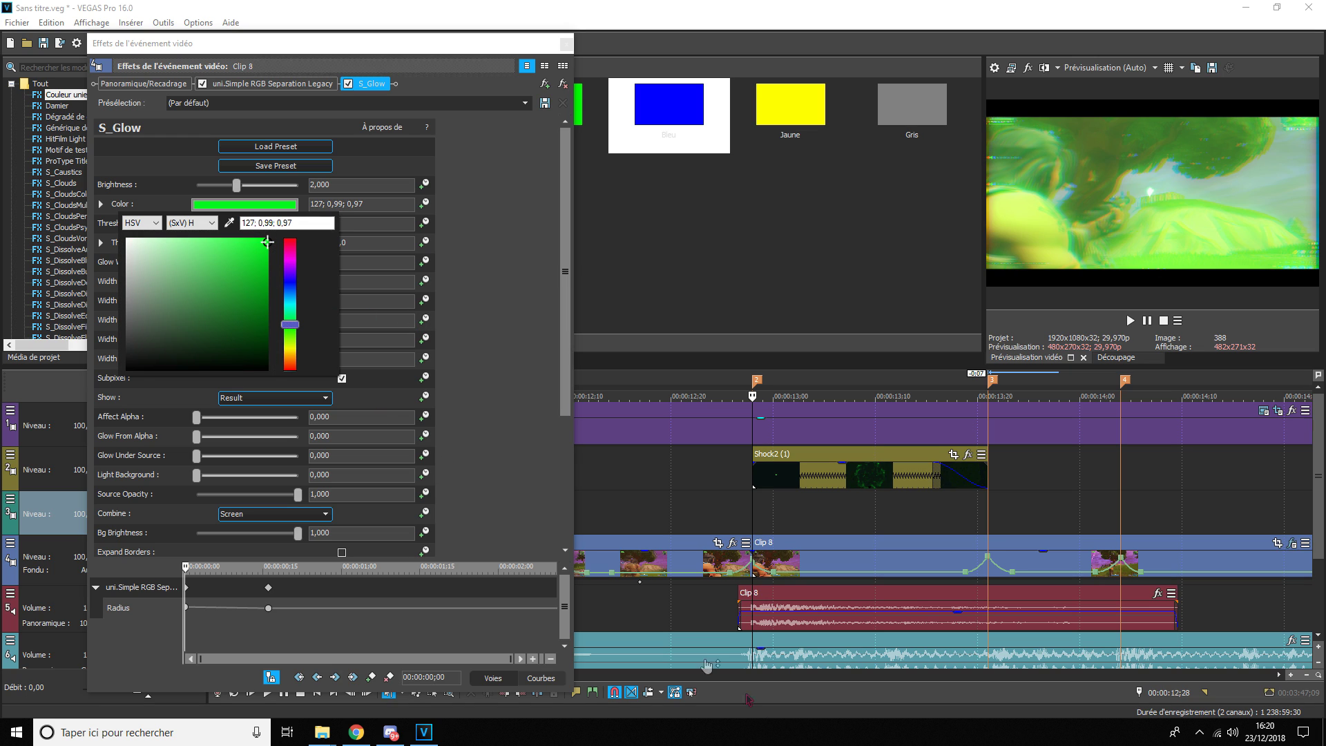
pyautogui.click(707, 665)
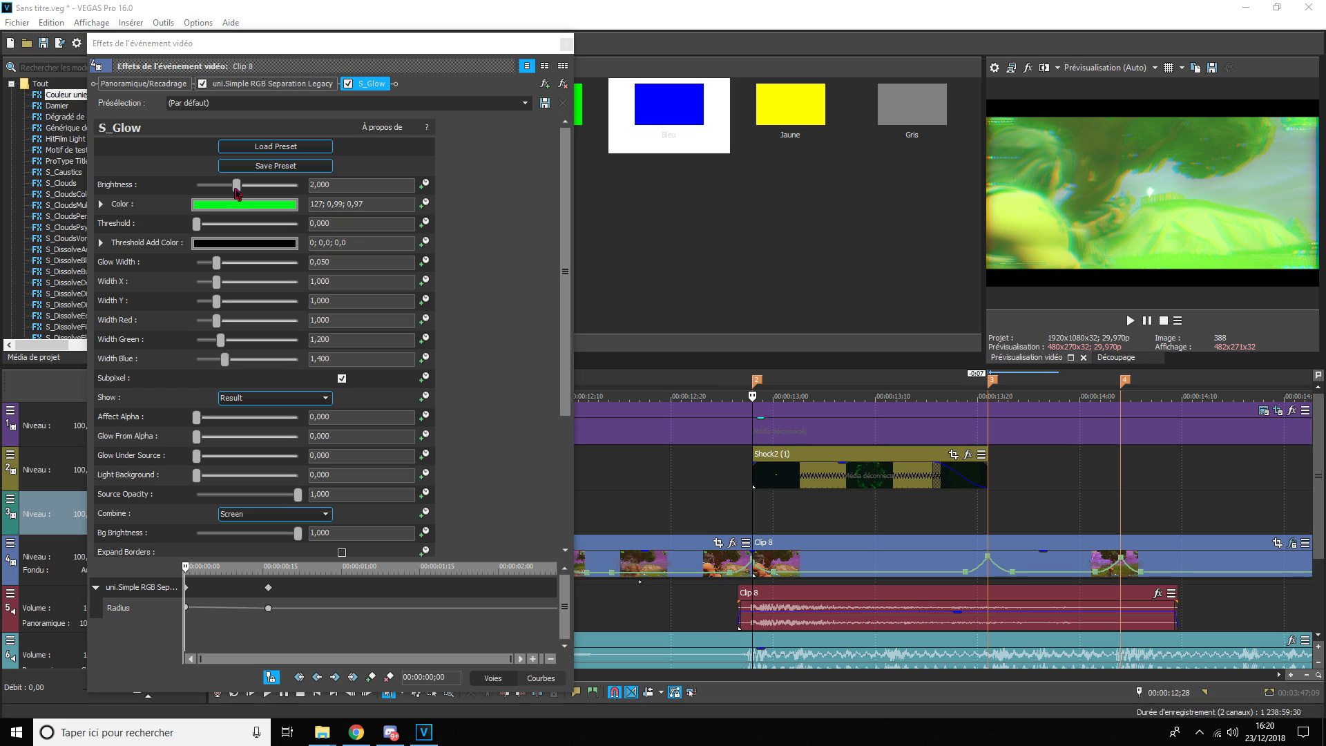
# - Set the S_Glow Brightness to 0,952 and enable its keyframe animation at the start of the clip
pyautogui.moveTo(236, 189); pyautogui.dragTo(208, 187)
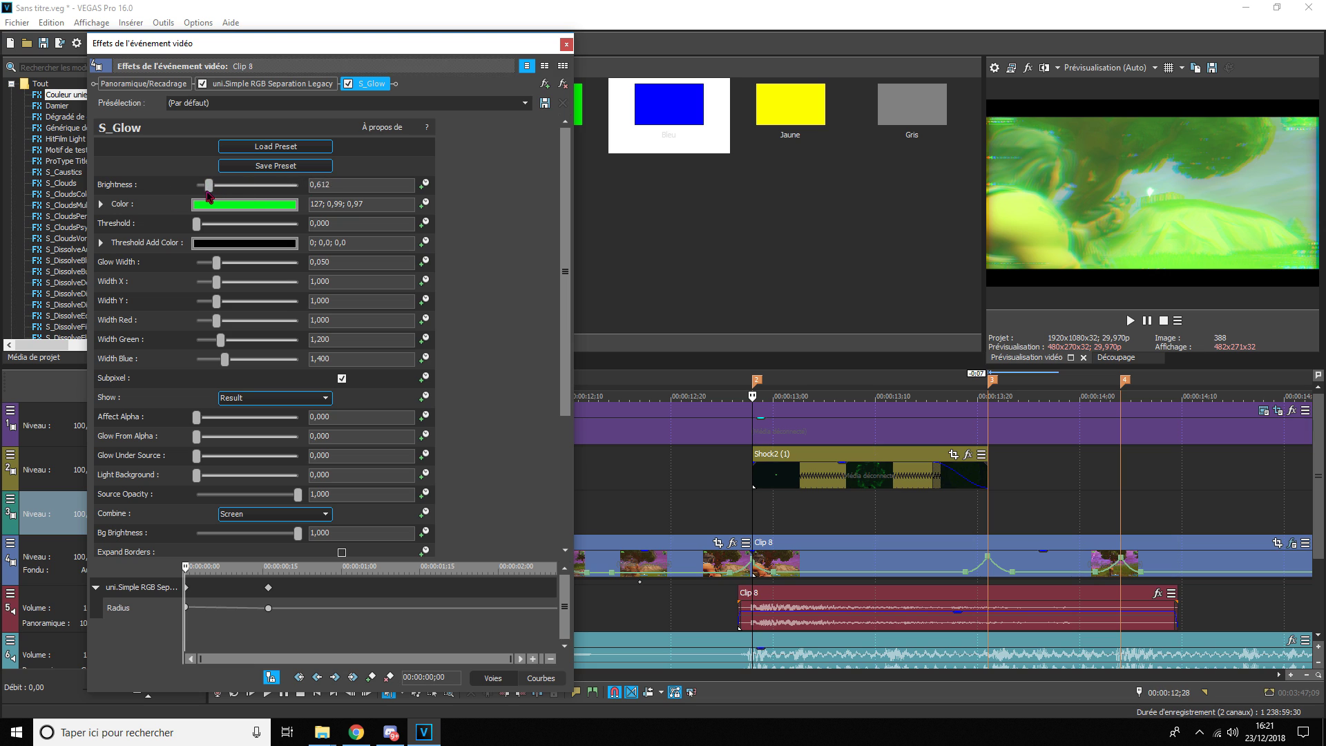
pyautogui.click(567, 44)
pyautogui.click(1292, 546)
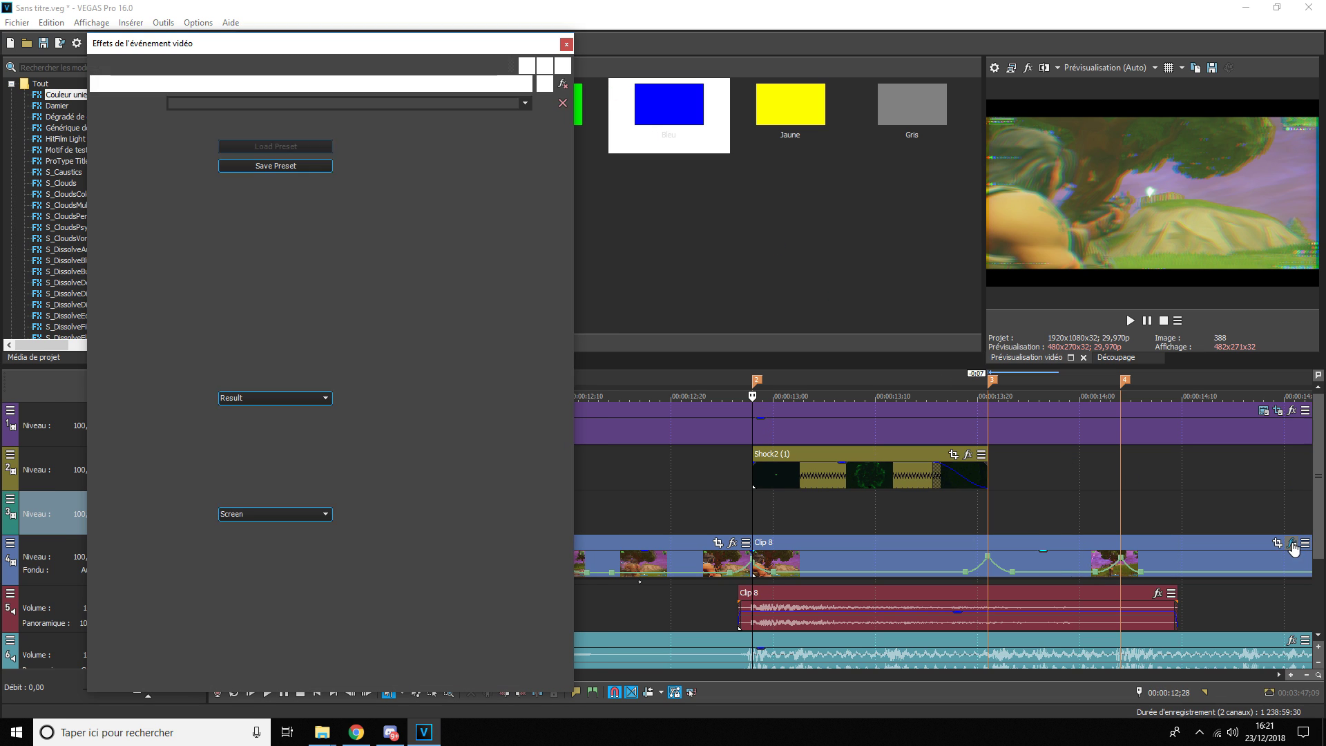
pyautogui.moveTo(211, 191)
pyautogui.mouseDown()
pyautogui.moveTo(233, 192)
pyautogui.moveTo(201, 194)
pyautogui.moveTo(216, 196)
pyautogui.mouseUp()
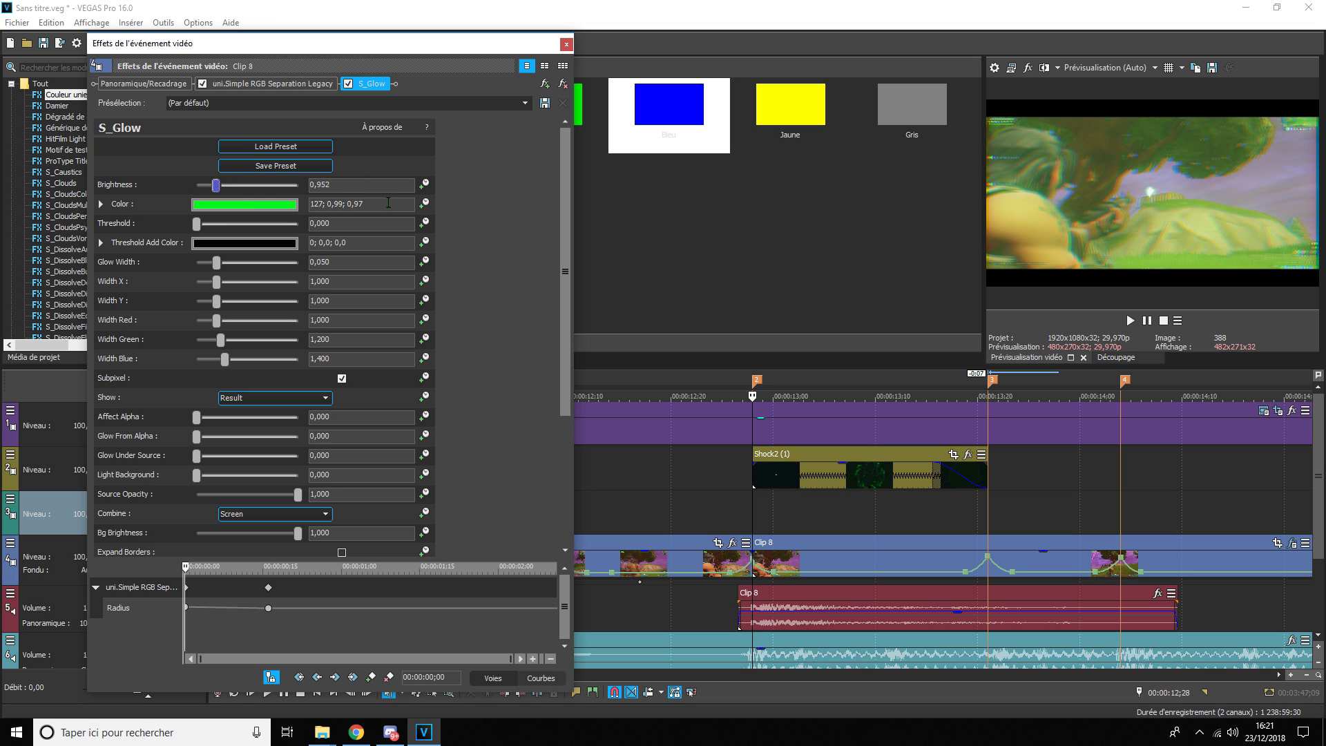
pyautogui.click(425, 184)
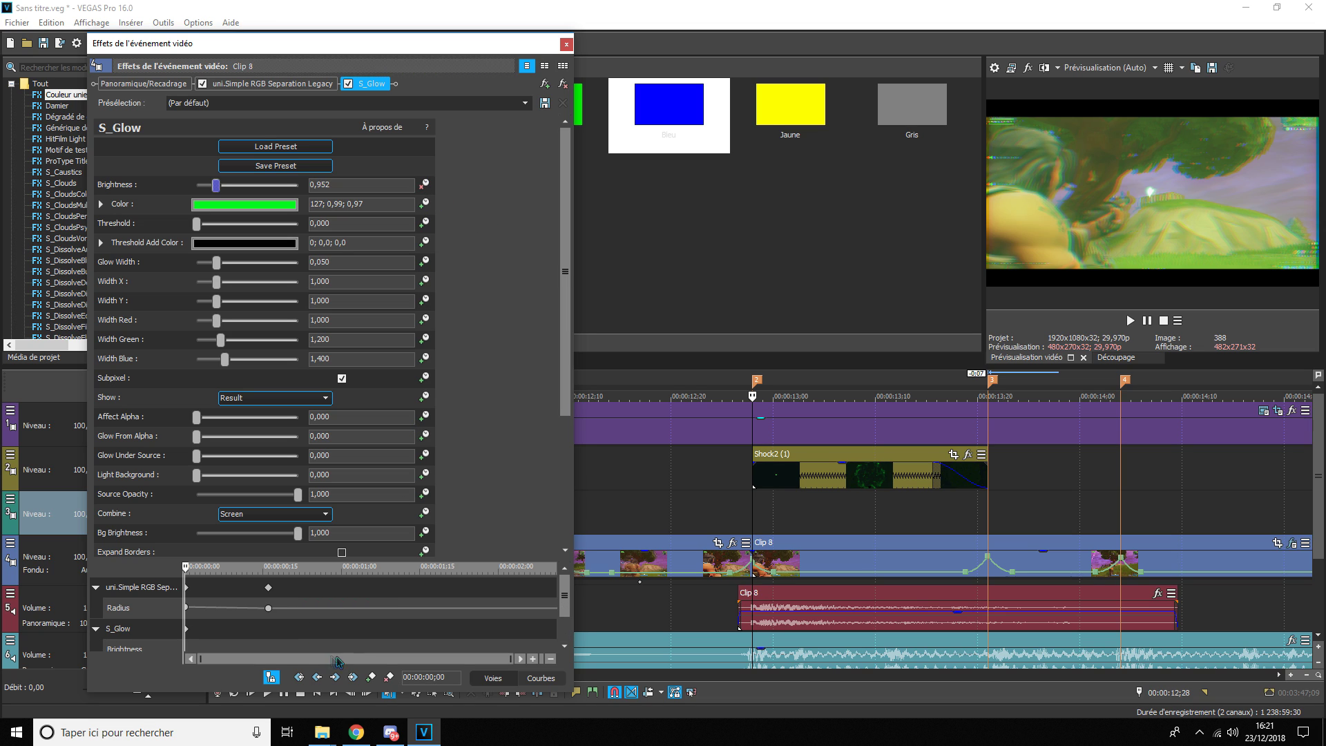
# - Set the S_Glow Brightness to 0 at 00:00:00;13 in the clip
pyautogui.click(1146, 322)
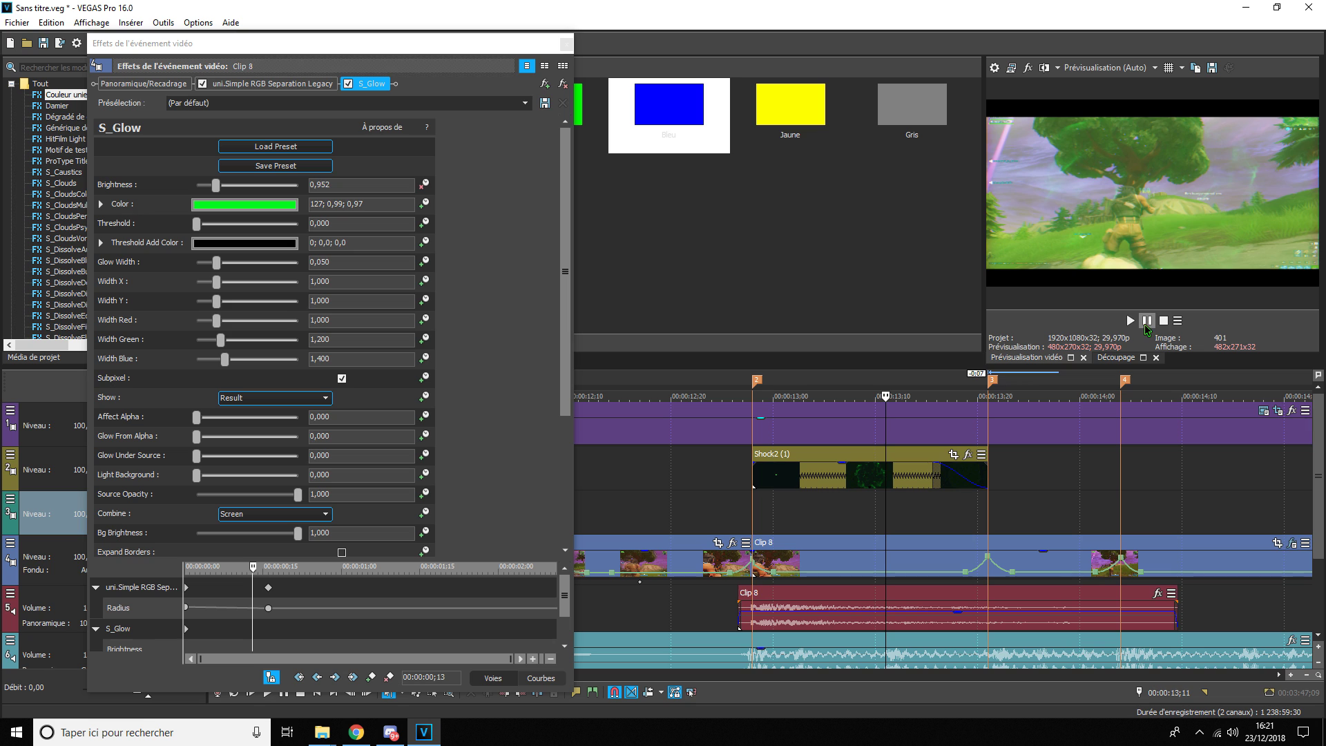
pyautogui.click(244, 183)
pyautogui.write('0')
pyautogui.press('Return')
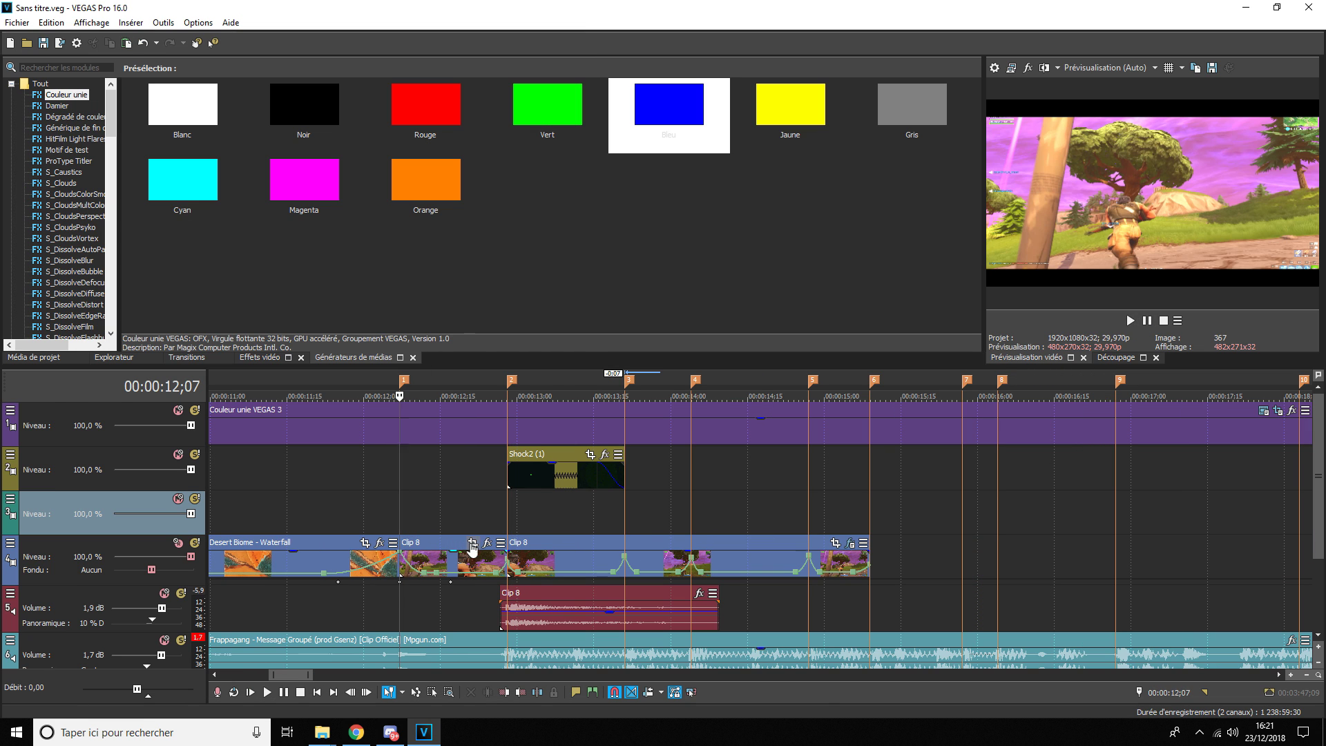
# - Zoom the Clip 8 segment at marker 1 in to a width of 1 588,7 at its start, and restore the full frame shortly after
pyautogui.click(467, 543)
pyautogui.moveTo(553, 452); pyautogui.dragTo(529, 435)
pyautogui.scroll(3, 1142, 499)
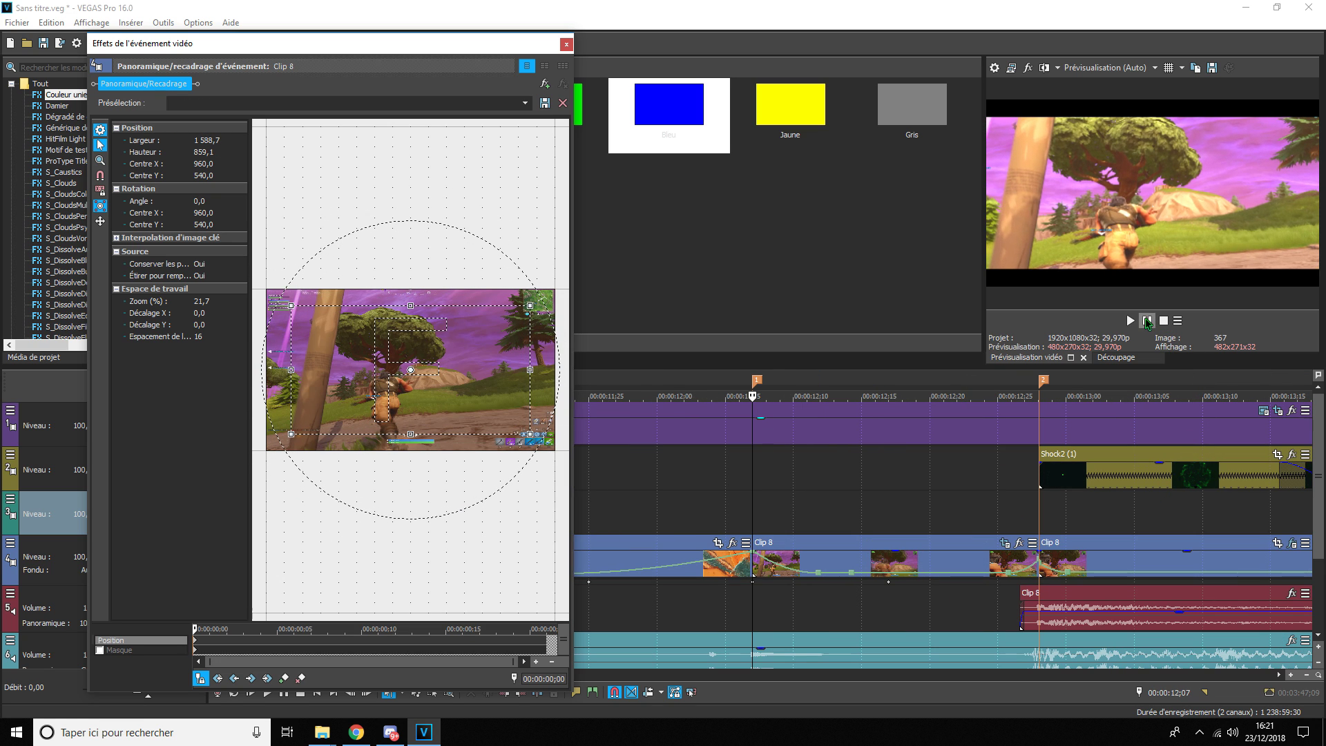
pyautogui.click(1148, 322)
pyautogui.rightClick(400, 357)
pyautogui.click(428, 365)
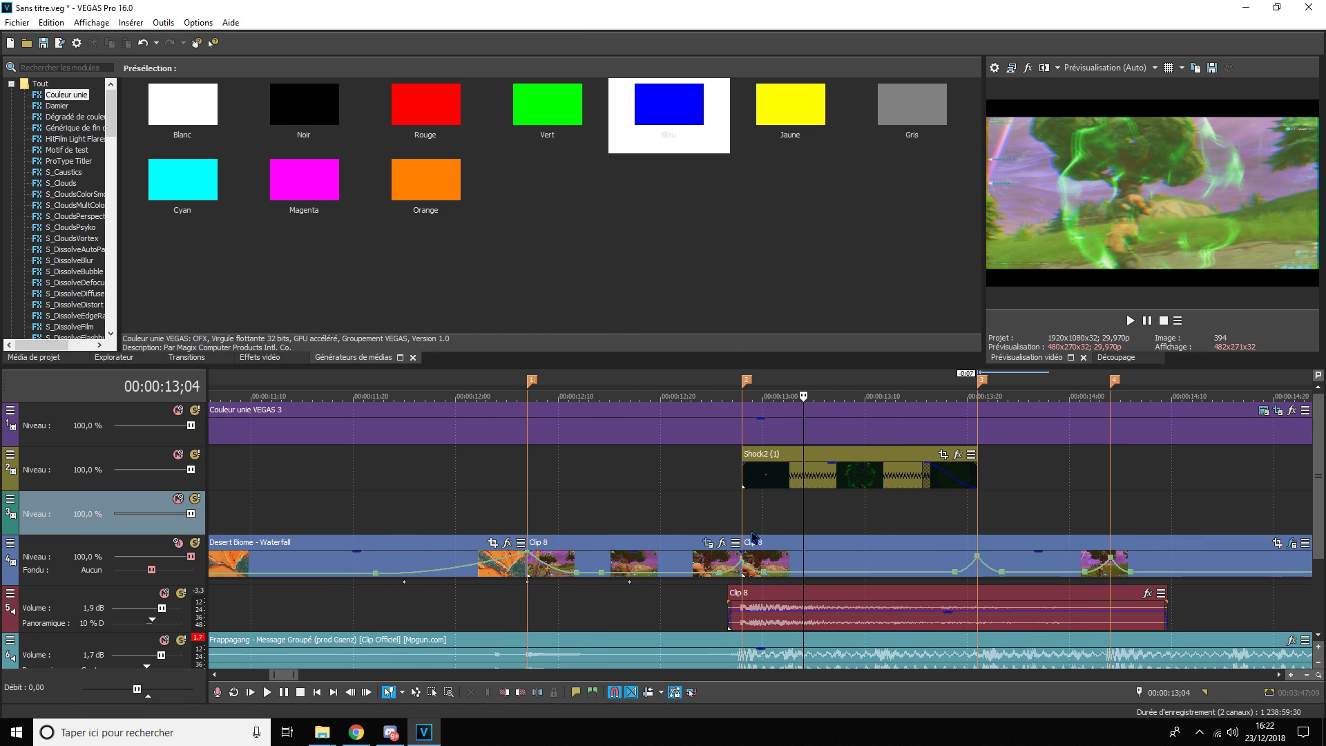
# - Zoom in the Clip 8 segment at marker 2 at its start and restore the full 1 920 × 1 080 frame at 00:00:00;09
pyautogui.click(745, 532)
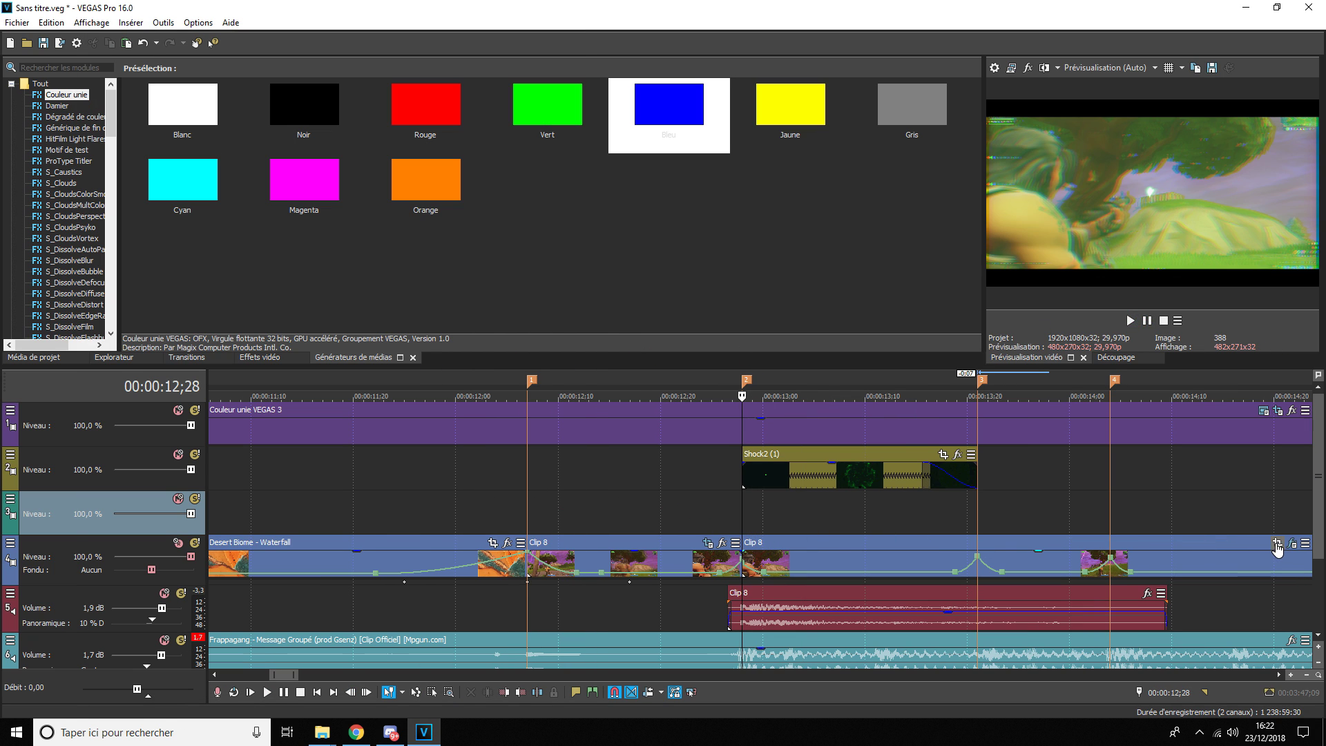
pyautogui.click(1277, 544)
pyautogui.moveTo(554, 452); pyautogui.dragTo(535, 437)
pyautogui.click(1146, 322)
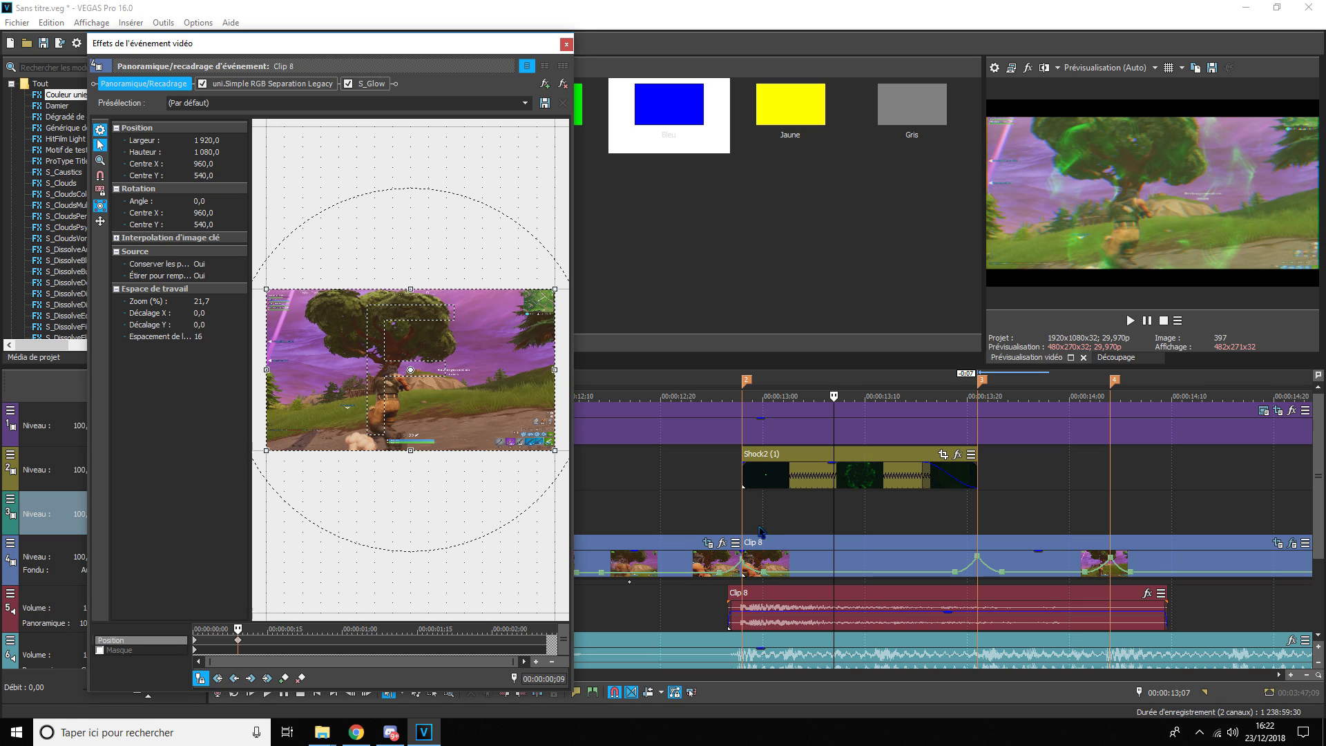
pyautogui.click(1146, 321)
pyautogui.click(1146, 322)
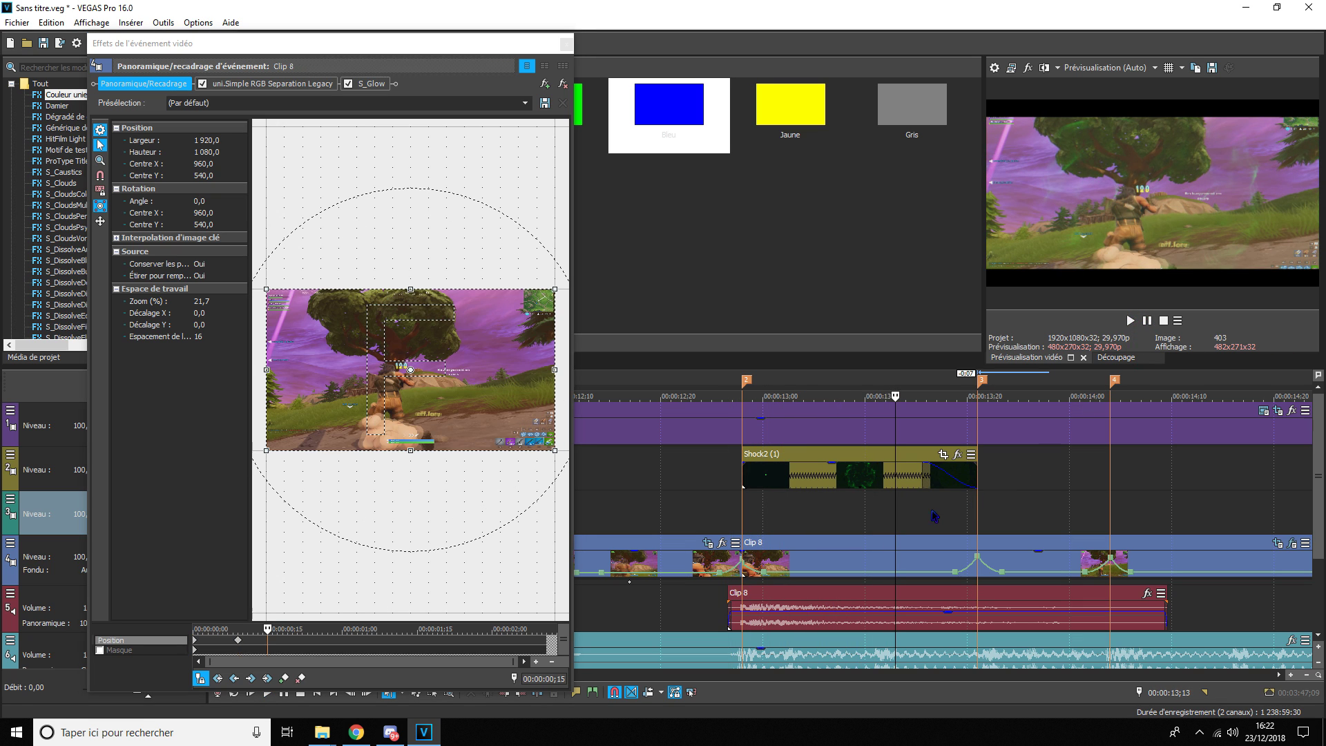
pyautogui.click(1149, 321)
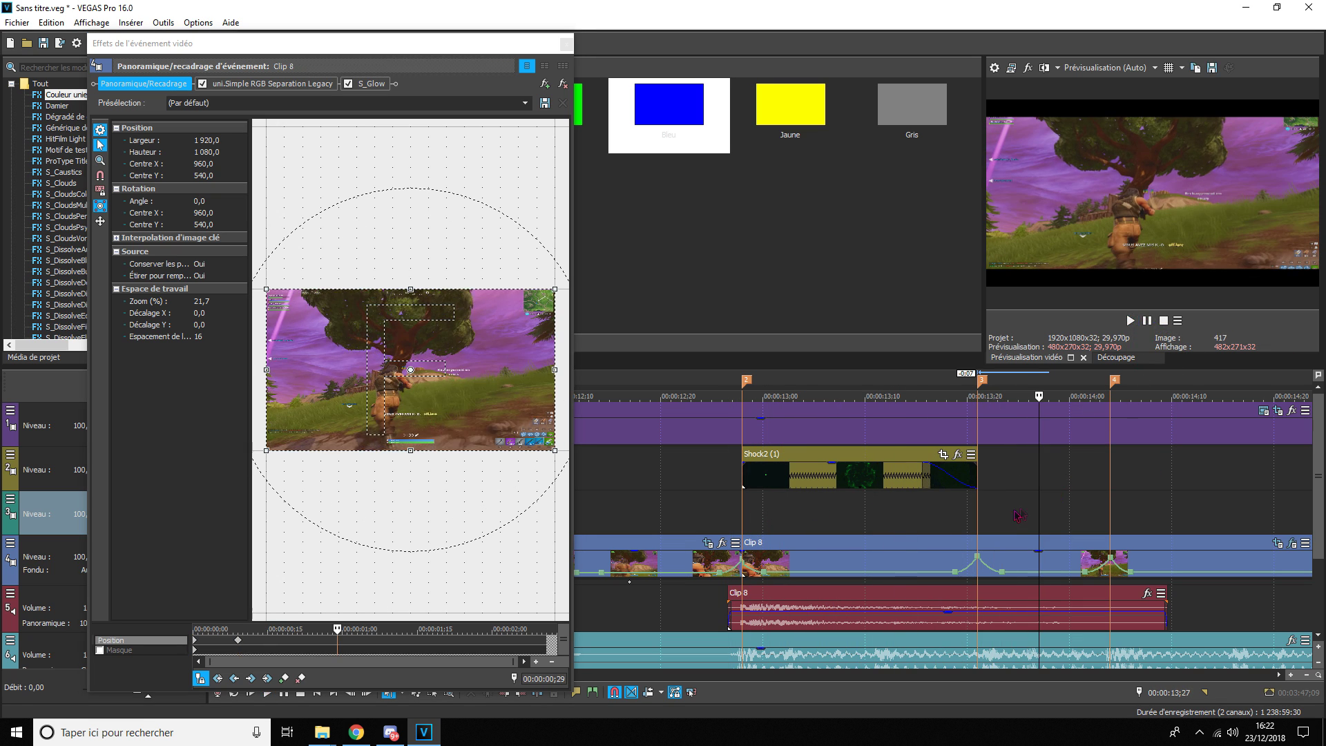
# - Add a full-frame position keyframe at 00:00:00;21 and zoom in to a width of 1 551,9 at marker 3
pyautogui.click(952, 529)
pyautogui.click(958, 532)
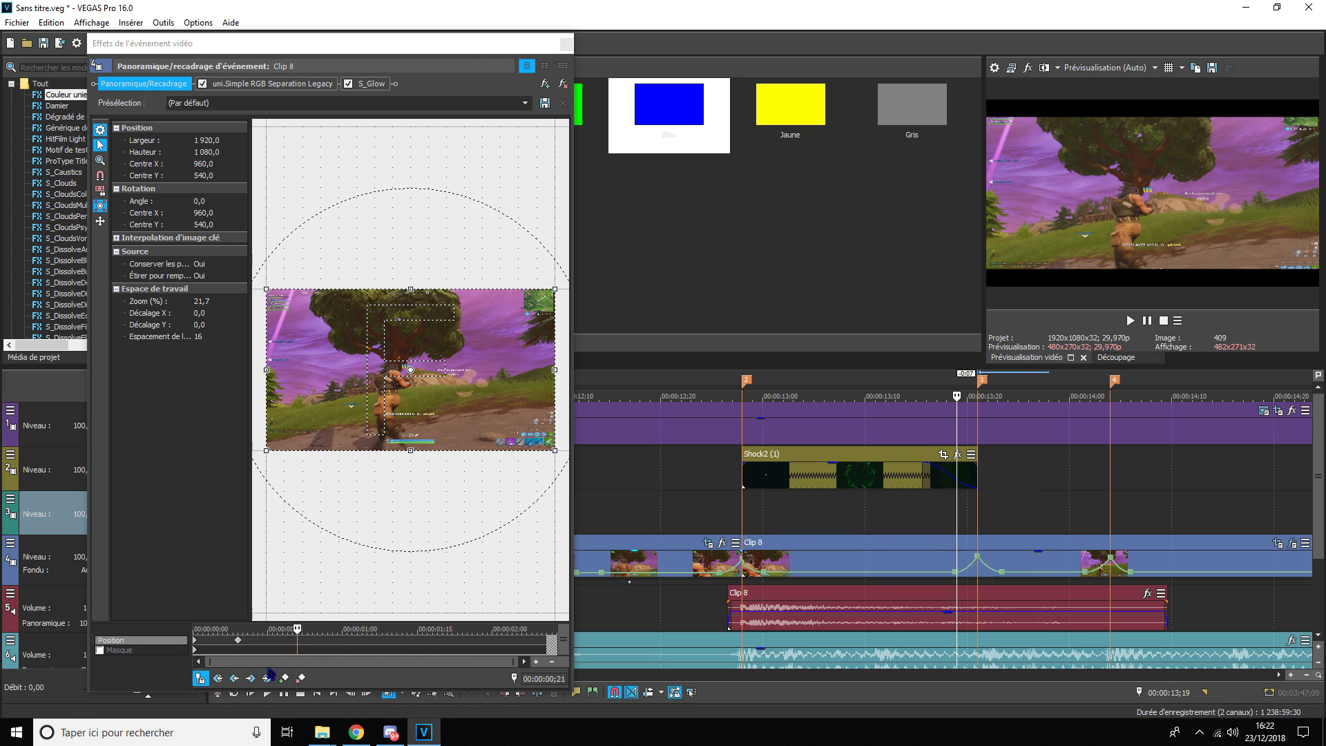
pyautogui.click(284, 679)
pyautogui.click(979, 526)
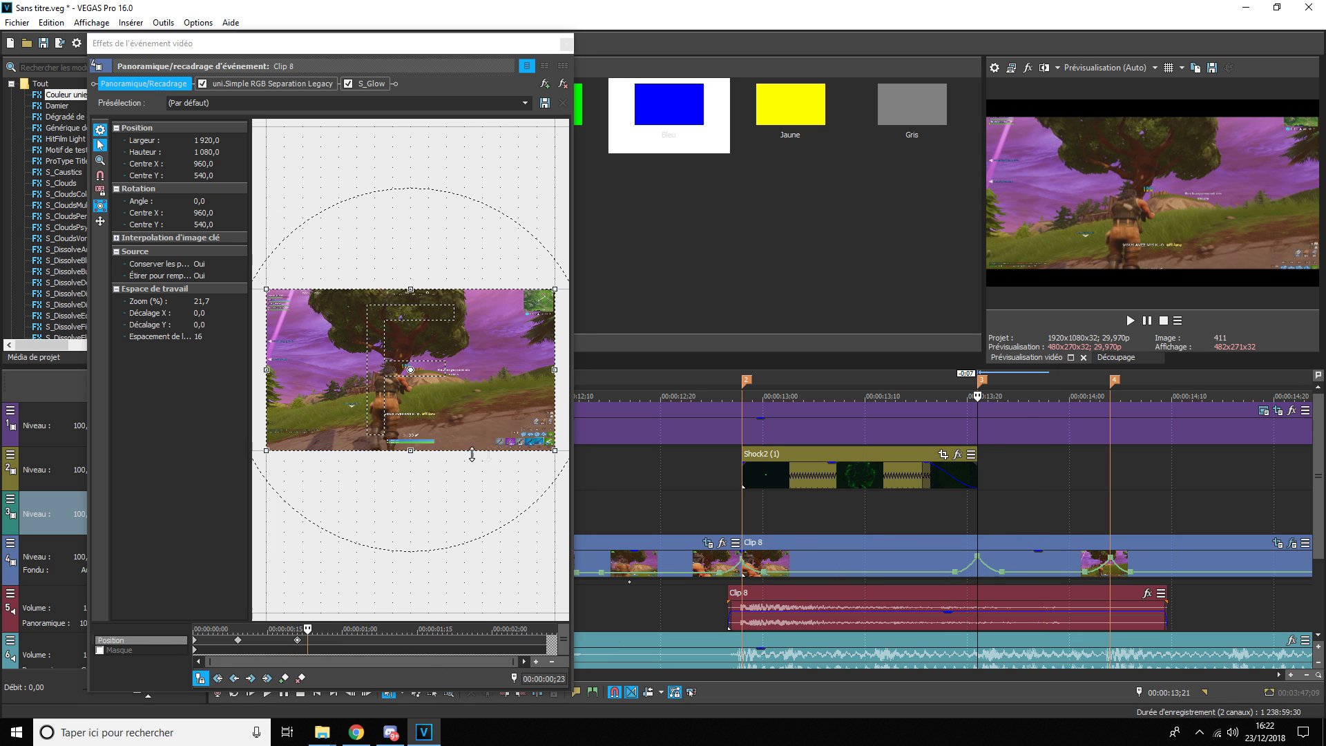
pyautogui.moveTo(557, 449); pyautogui.dragTo(527, 431)
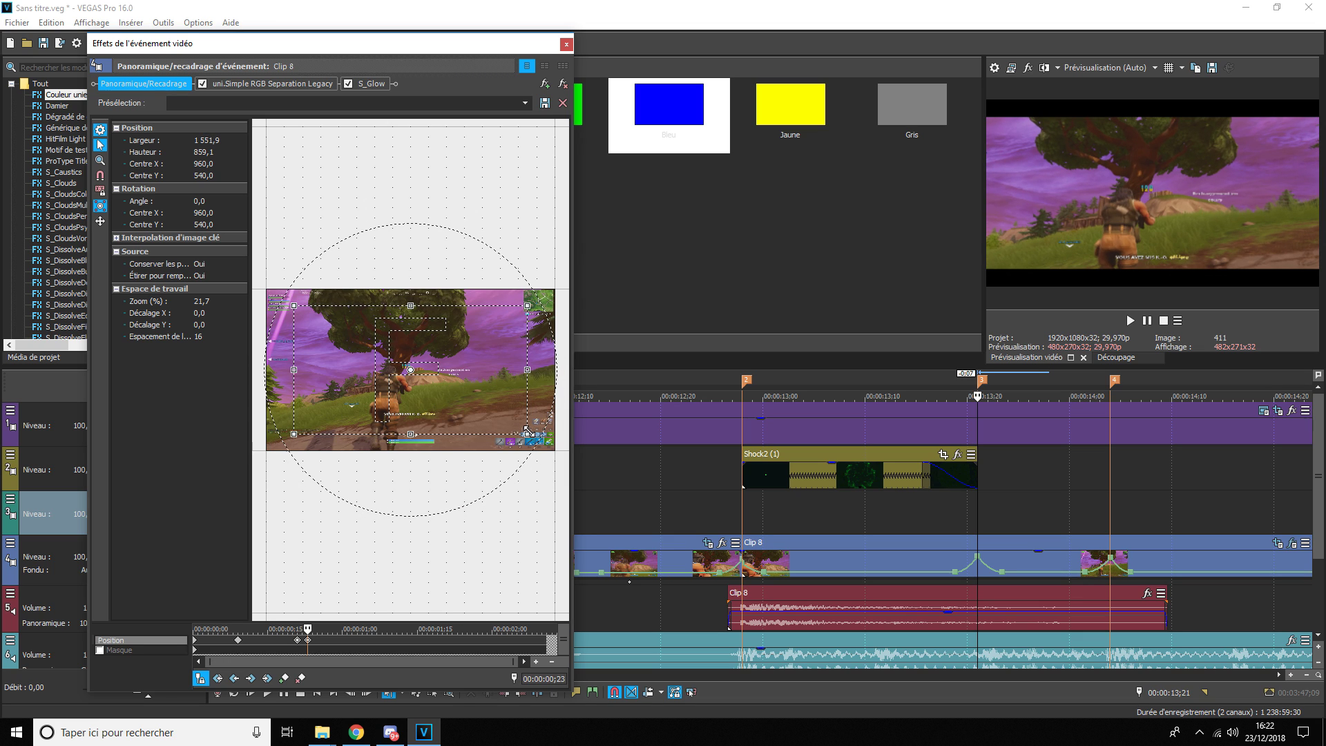
# - Restore the full frame at 00:00:01;00 in the segment and close the pan/crop settings
pyautogui.click(1147, 321)
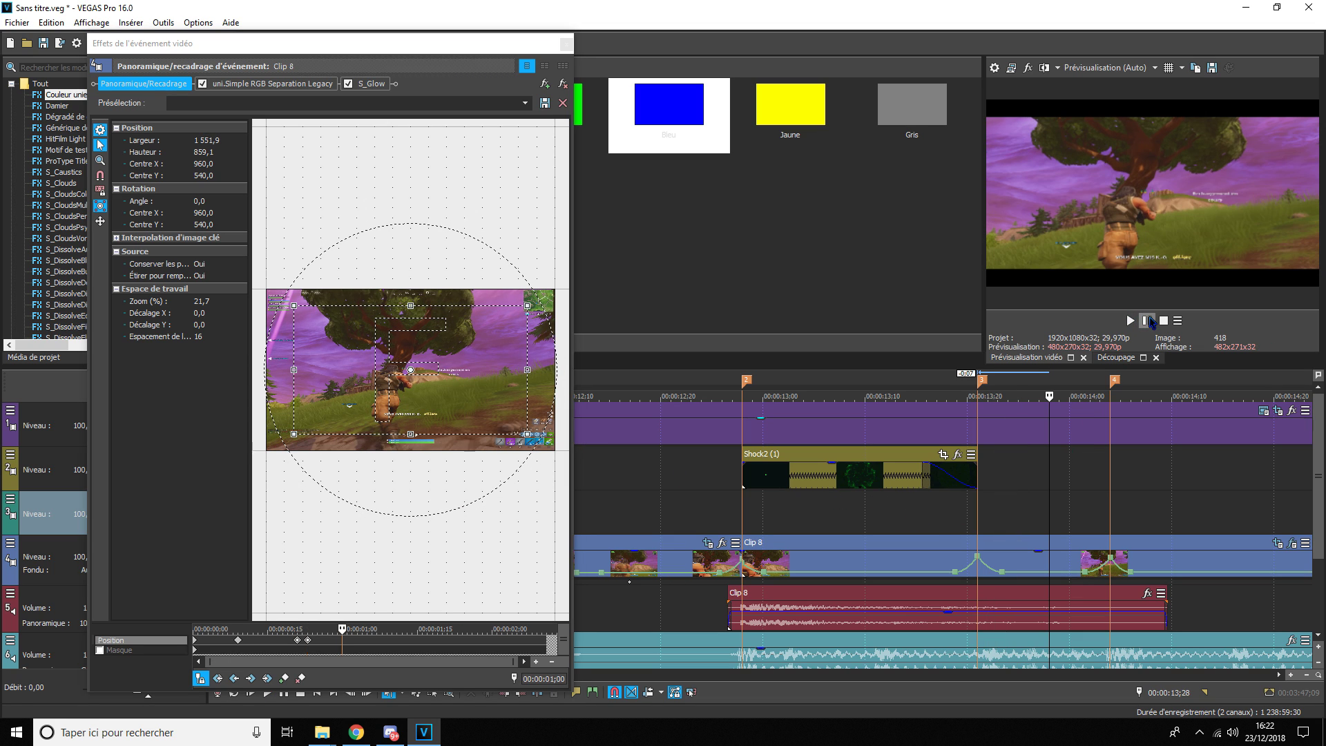
pyautogui.rightClick(436, 395)
pyautogui.click(456, 404)
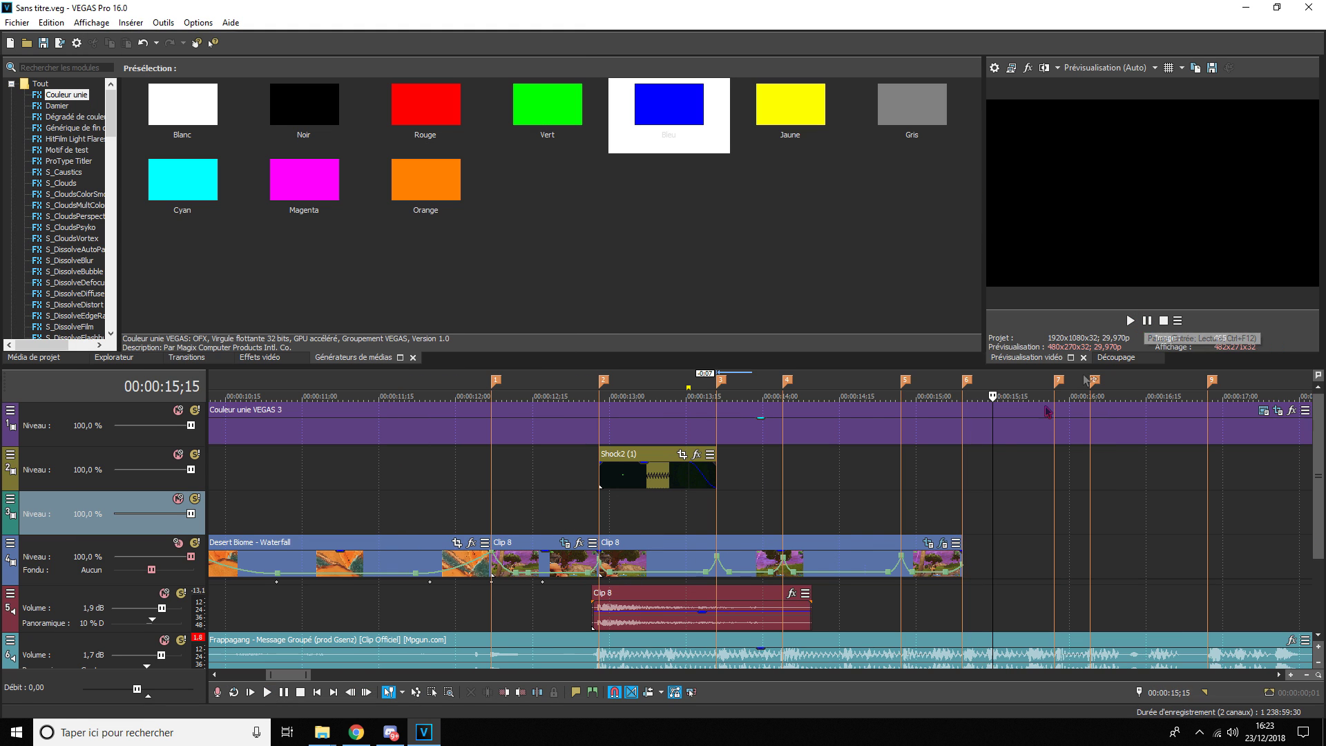
# - Move Clip 5 with its audio directly after Clip 8 so that it starts at marker 6
pyautogui.click(906, 525)
pyautogui.click(779, 511)
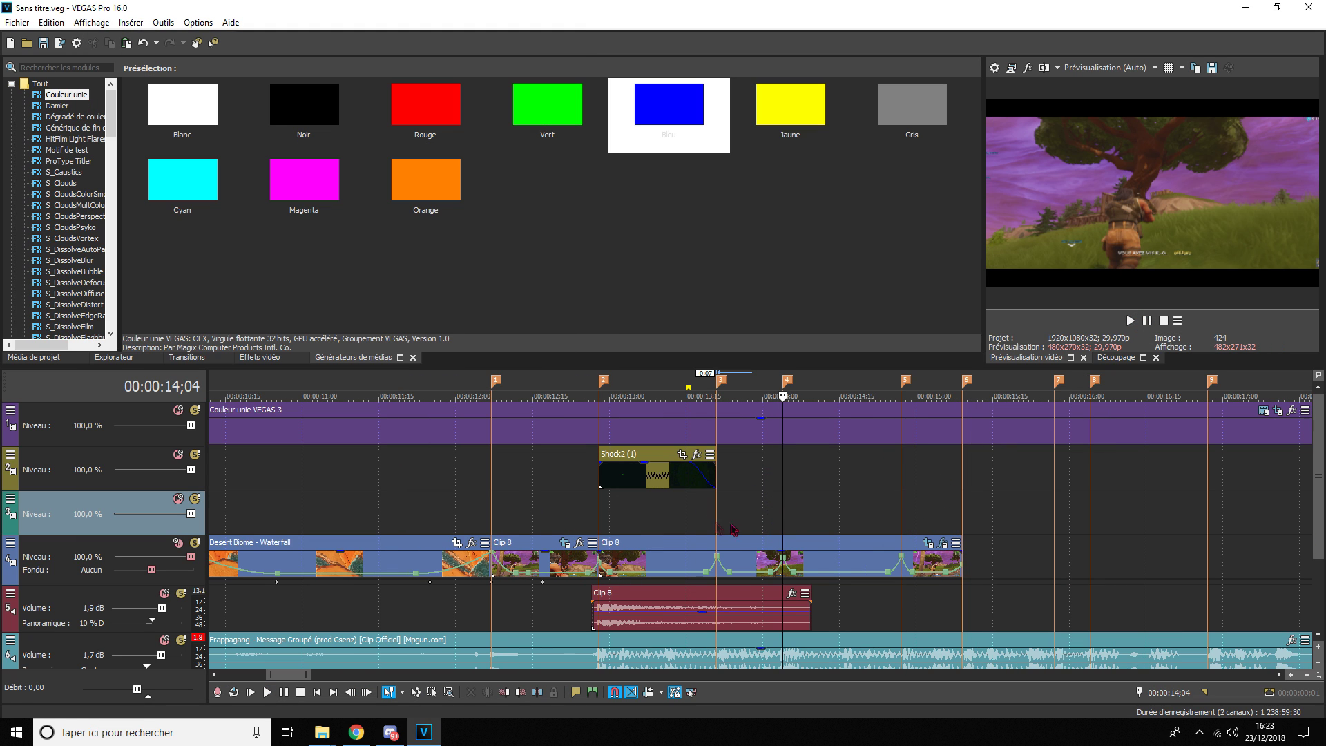
pyautogui.scroll(-5, 876, 512)
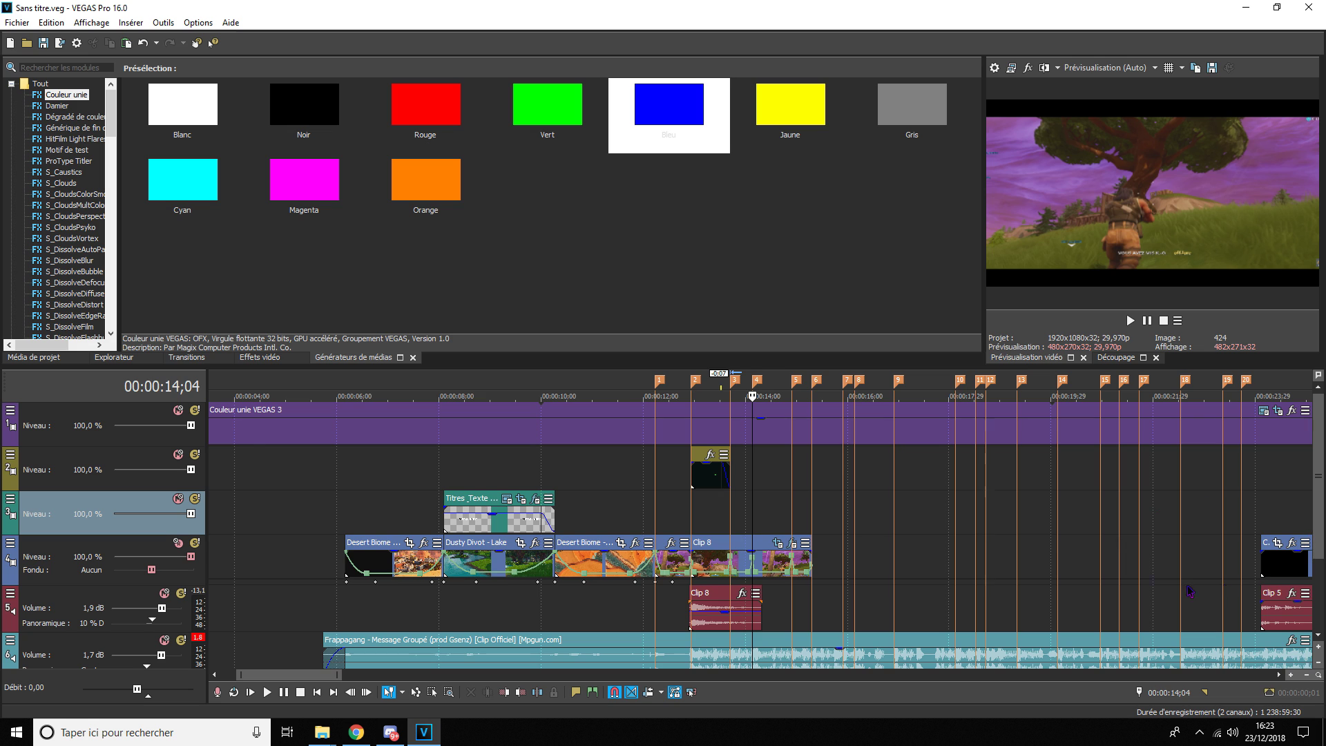
pyautogui.scroll(-3, 1189, 592)
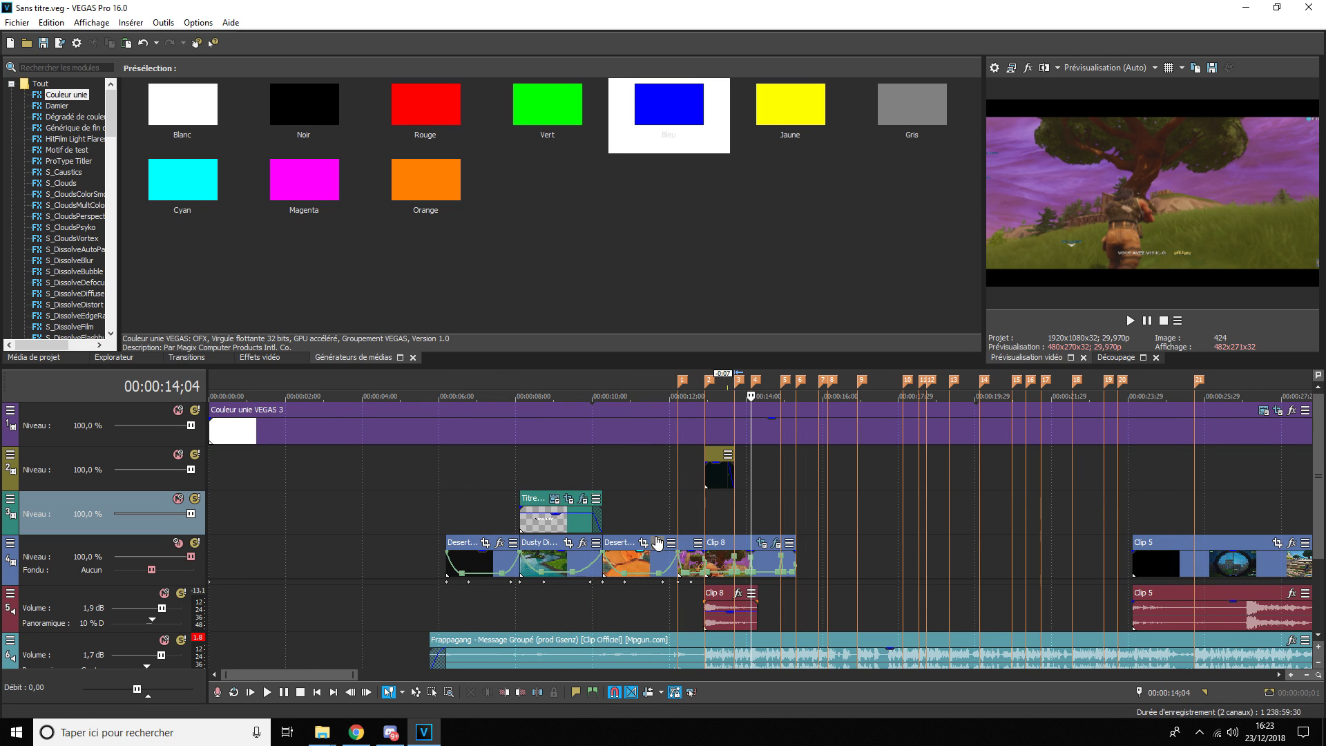
pyautogui.click(1029, 553)
pyautogui.moveTo(1173, 563); pyautogui.dragTo(837, 573)
pyautogui.click(796, 512)
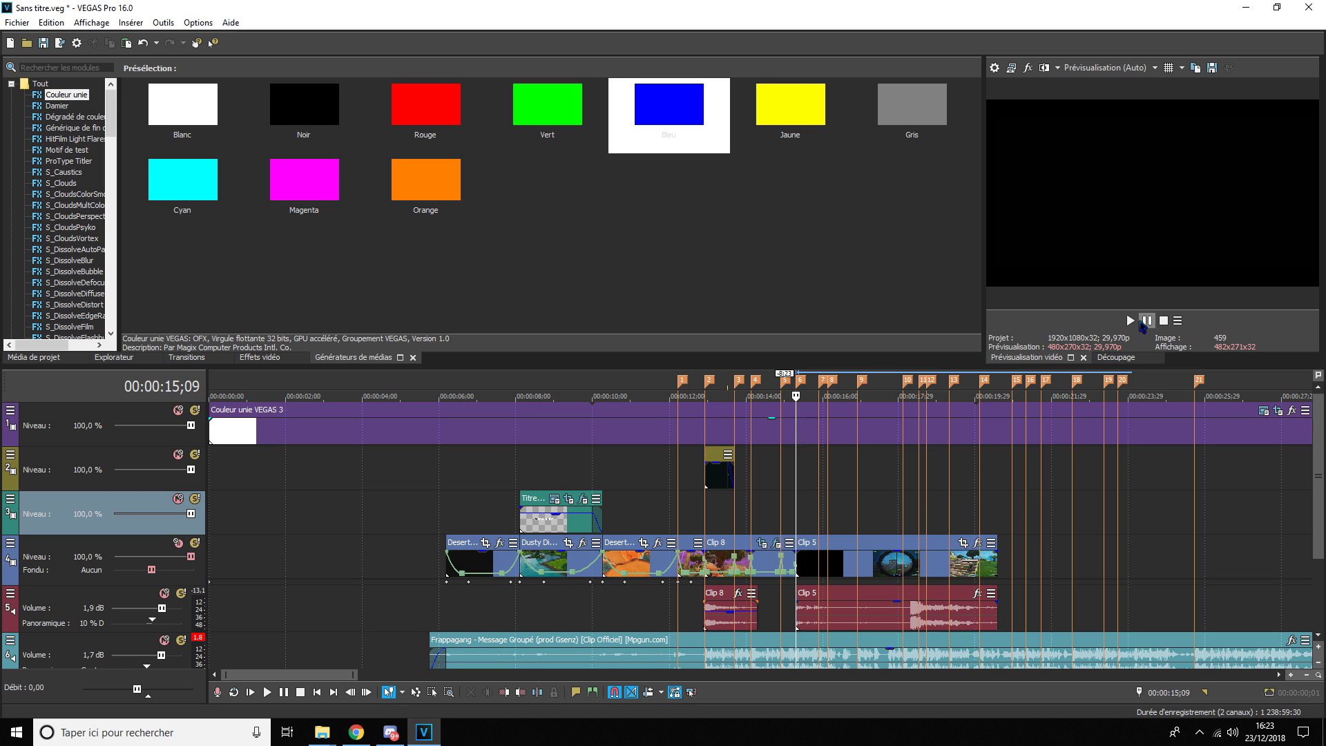
# - Split Clip 5's audio at 00:00:18;06, just before the gunshot, and delete the part in front of it
pyautogui.click(1131, 320)
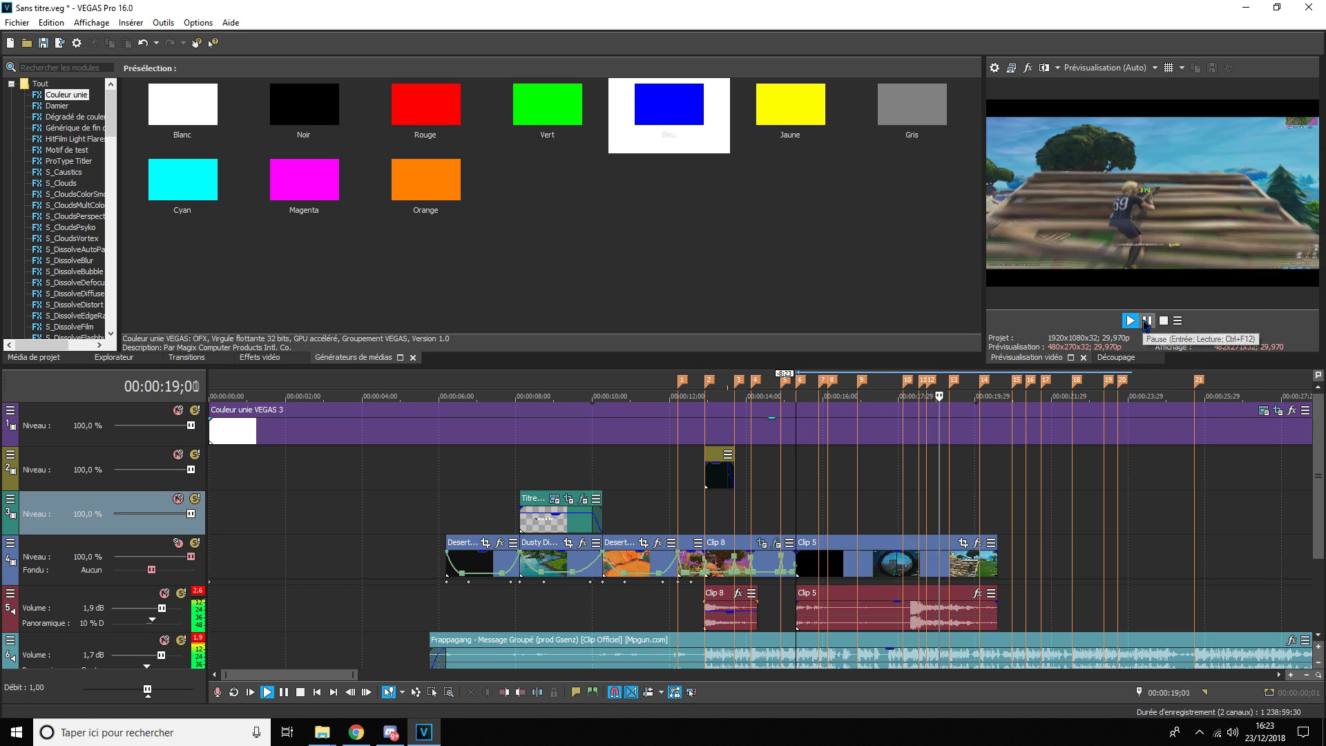
pyautogui.click(1145, 323)
pyautogui.scroll(3, 681, 611)
pyautogui.click(630, 563)
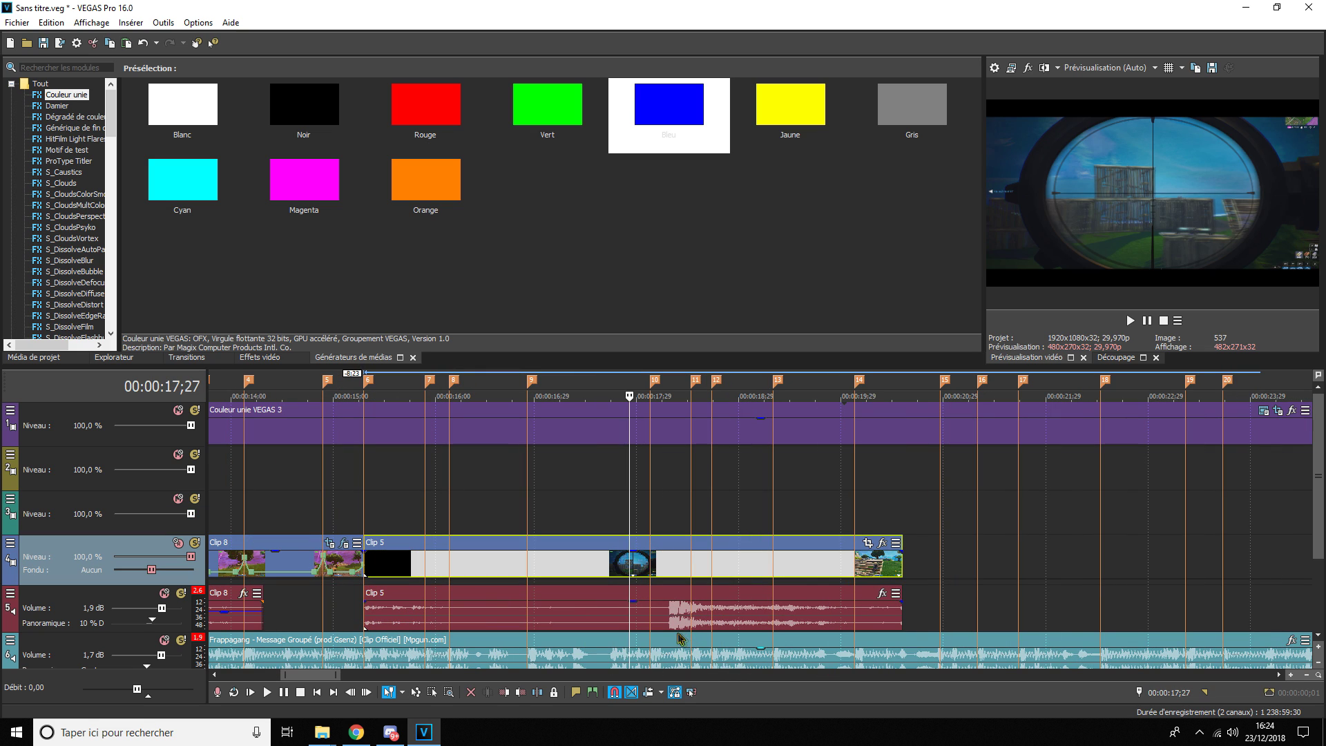
pyautogui.click(661, 613)
pyautogui.press('s')
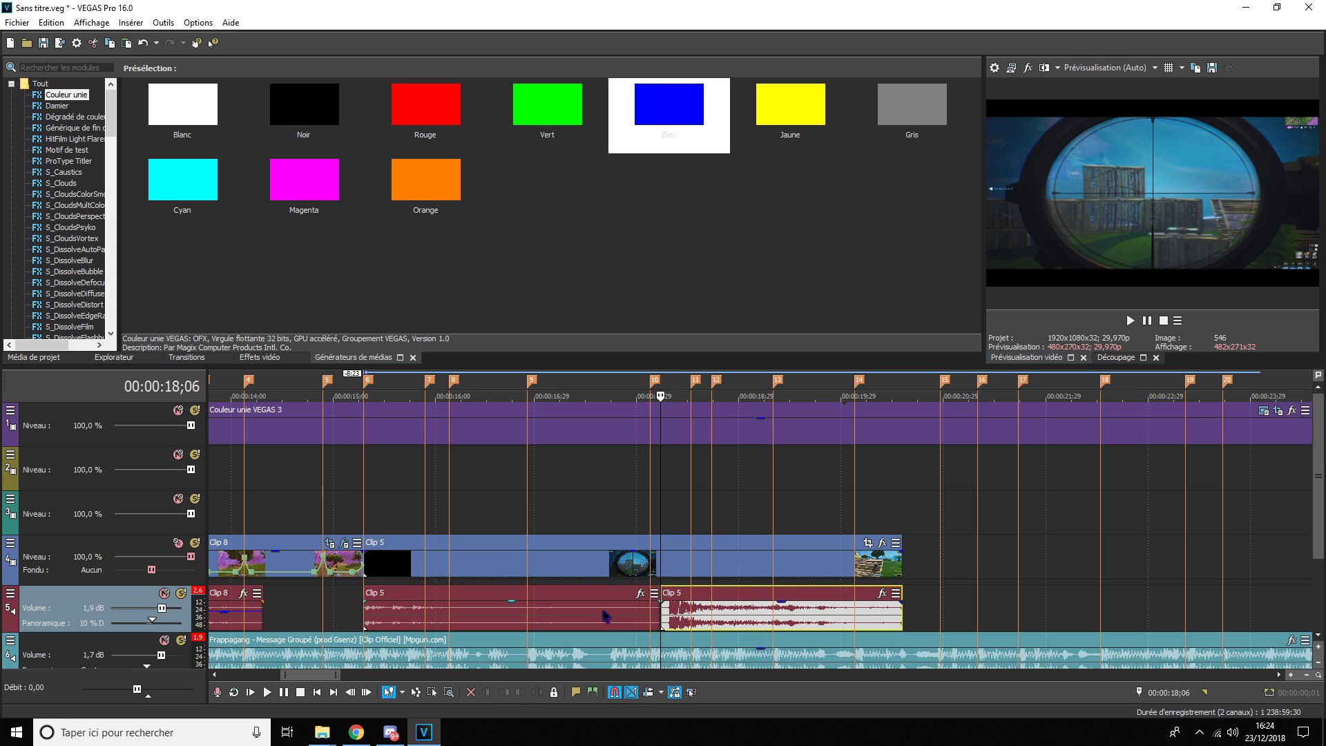
pyautogui.click(603, 616)
pyautogui.press('Delete')
pyautogui.click(657, 612)
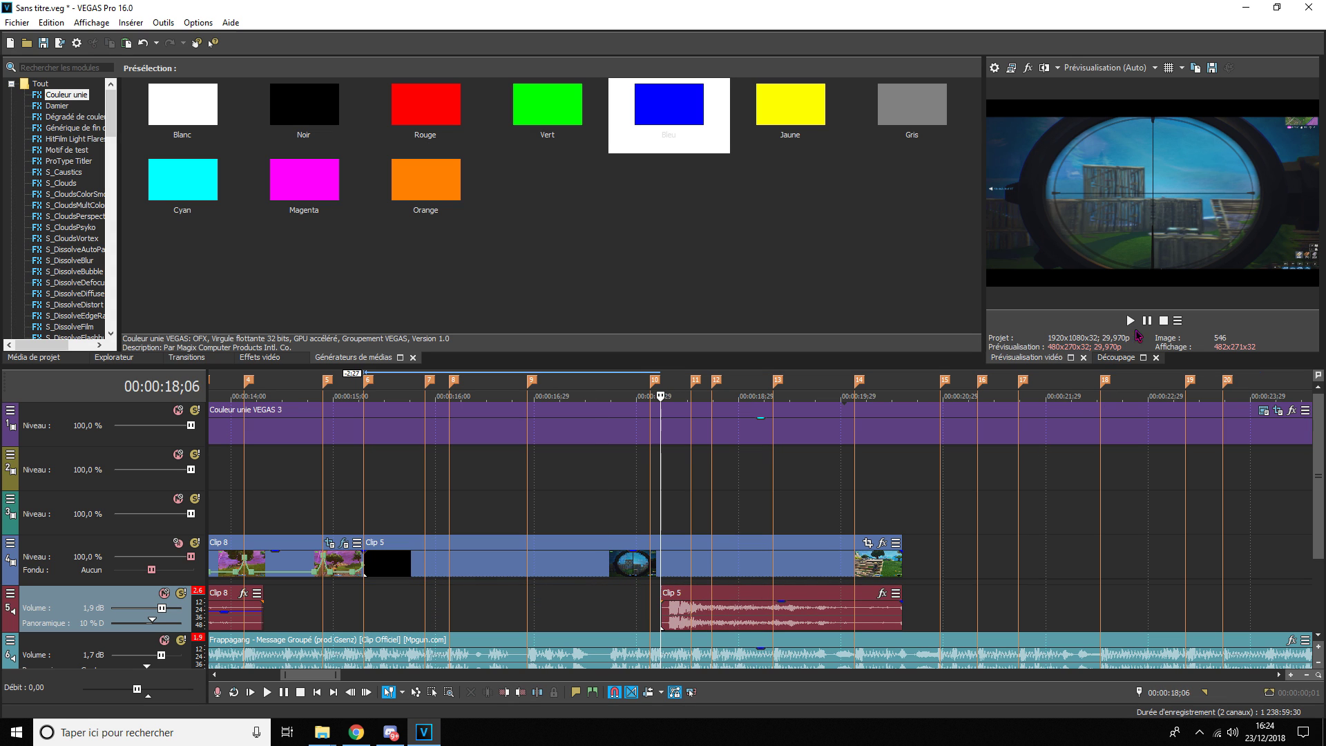
# - Play back the cut from Clip 8 to Clip 5 at marker 6 to check the clip's opening
pyautogui.click(1148, 321)
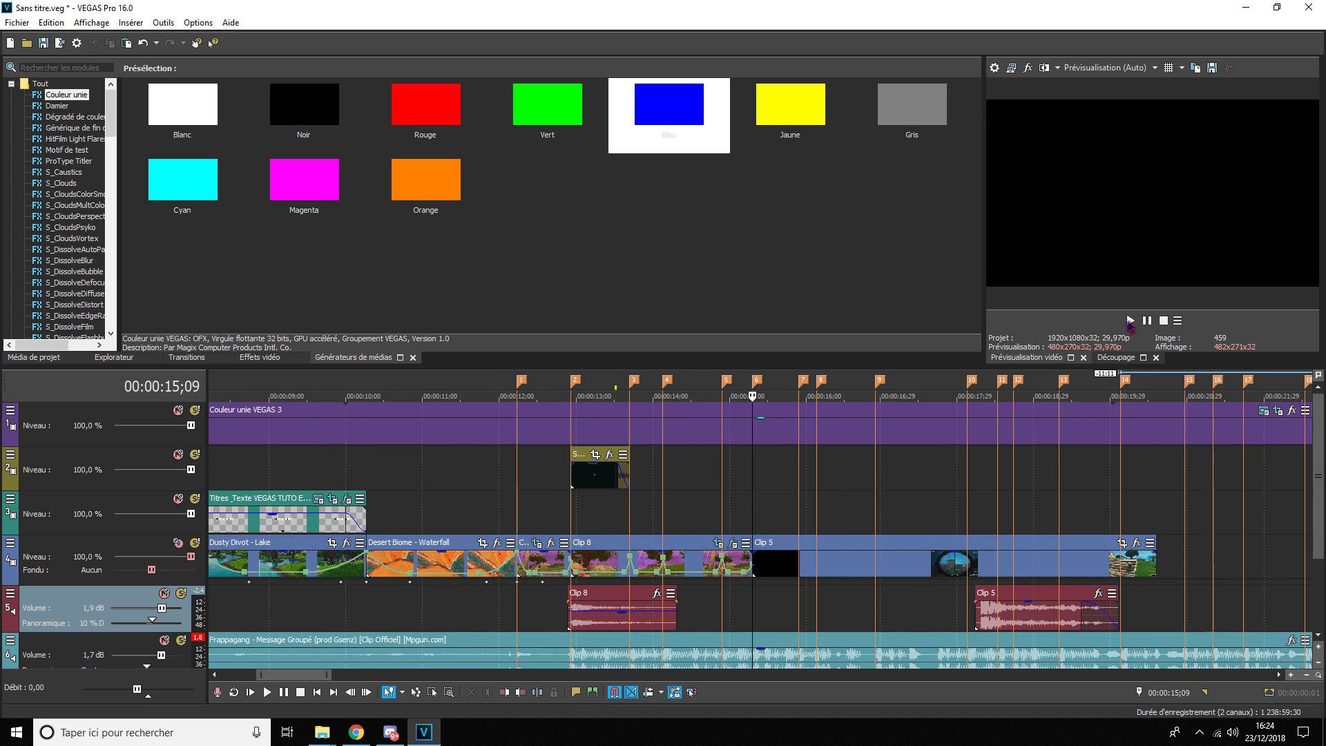
pyautogui.click(1147, 321)
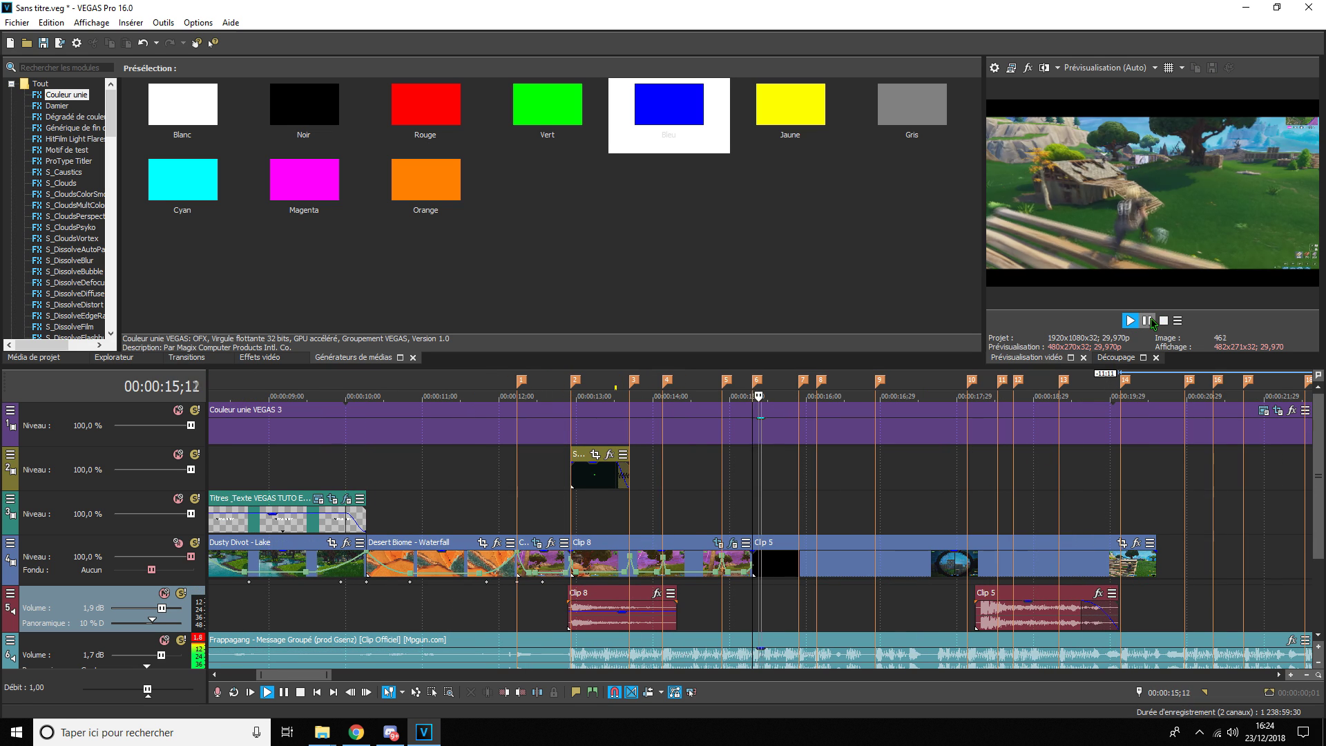
pyautogui.click(1147, 321)
pyautogui.click(752, 522)
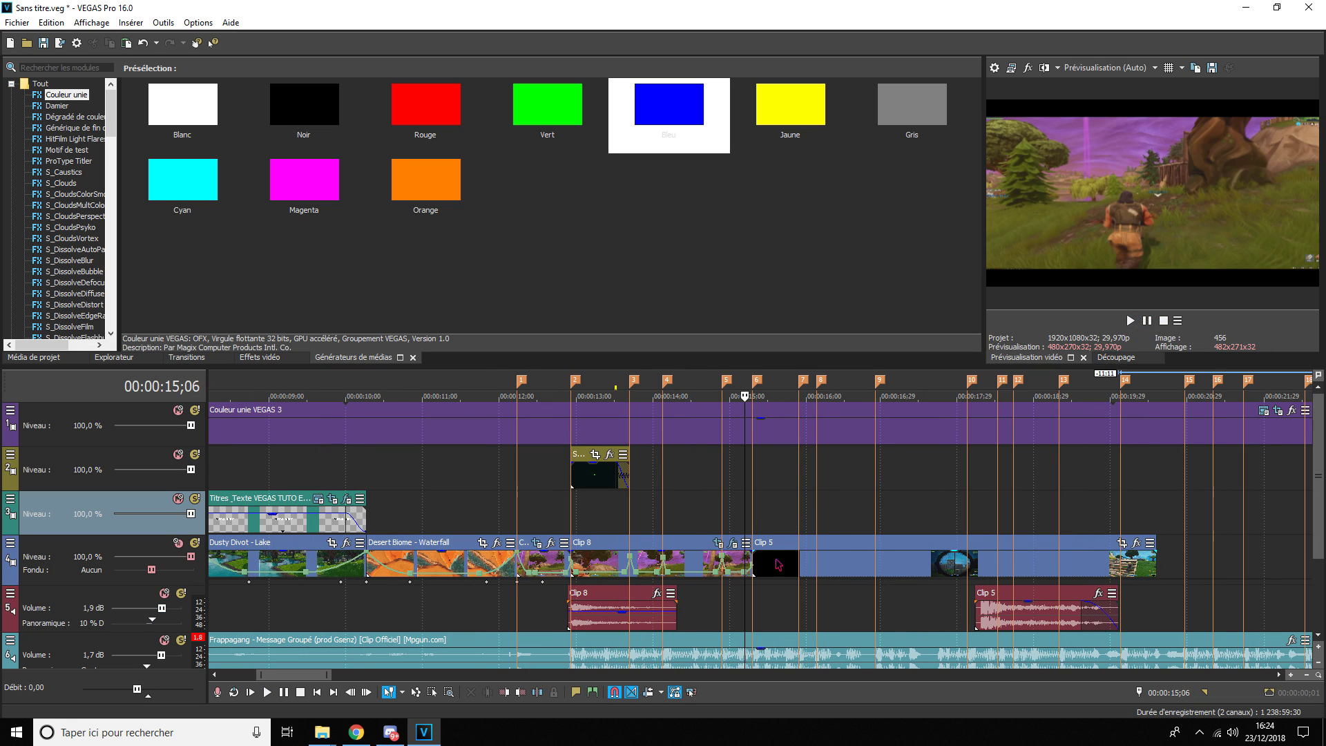
pyautogui.rightClick(803, 536)
pyautogui.click(849, 475)
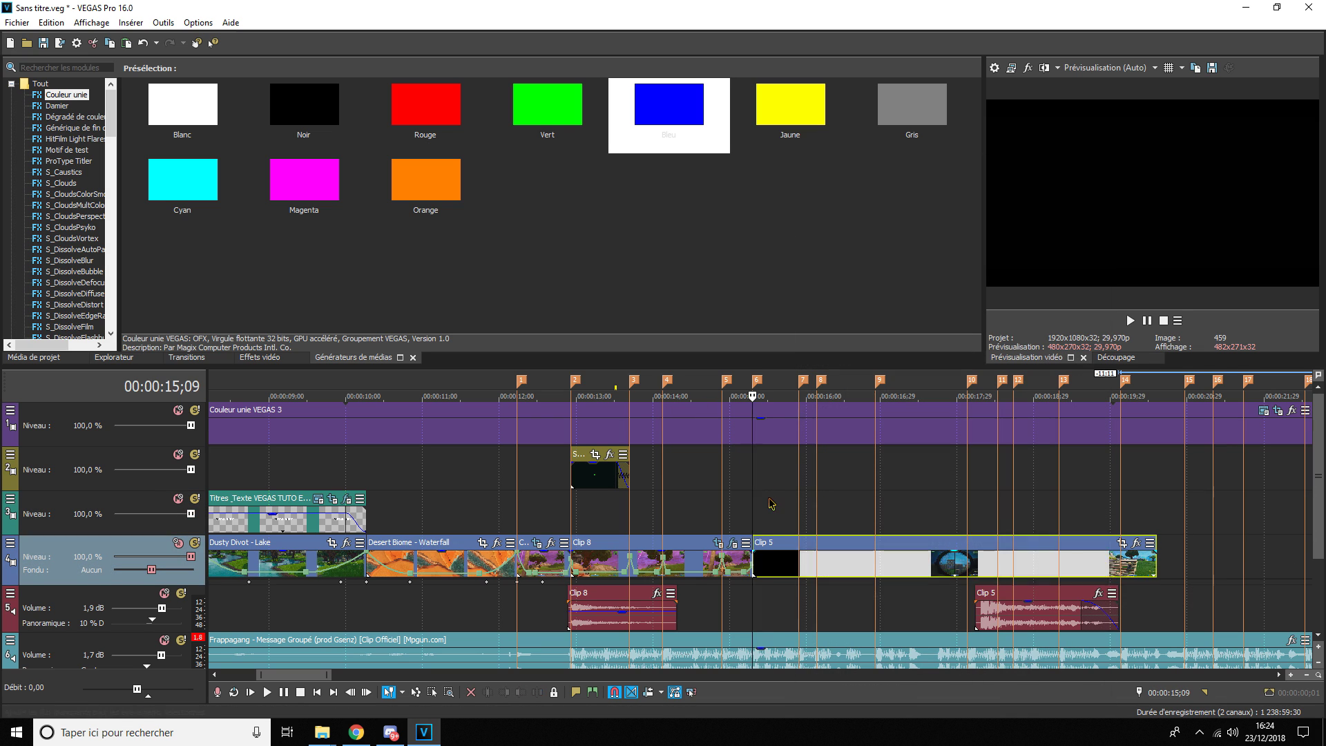
# - Cut off the black opening of Clip 5 and move the clip back against the end of Clip 8
pyautogui.click(767, 505)
pyautogui.scroll(3, 772, 575)
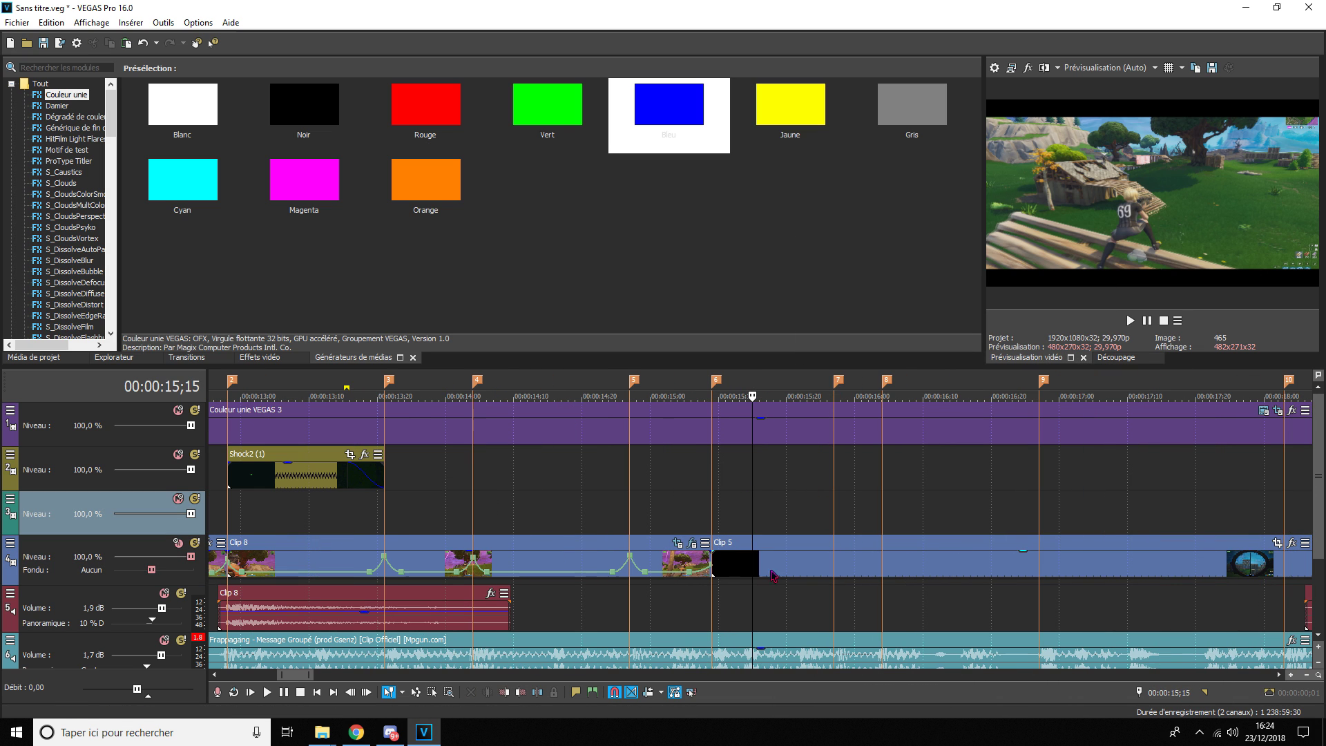
pyautogui.click(720, 572)
pyautogui.press('s')
pyautogui.click(715, 565)
pyautogui.press('Delete')
pyautogui.moveTo(1212, 552); pyautogui.dragTo(1205, 546)
# - Insert a velocity envelope on Clip 5, add a point shortly after its start, raise the start point and change the curve between them
pyautogui.rightClick(775, 566)
pyautogui.moveTo(828, 572)
pyautogui.click(1113, 573)
pyautogui.doubleClick(742, 572)
pyautogui.moveTo(713, 572); pyautogui.dragTo(712, 555)
pyautogui.rightClick(726, 563)
pyautogui.click(764, 441)
# - Play back the start of Clip 5 to check its velocity ramp
pyautogui.click(710, 603)
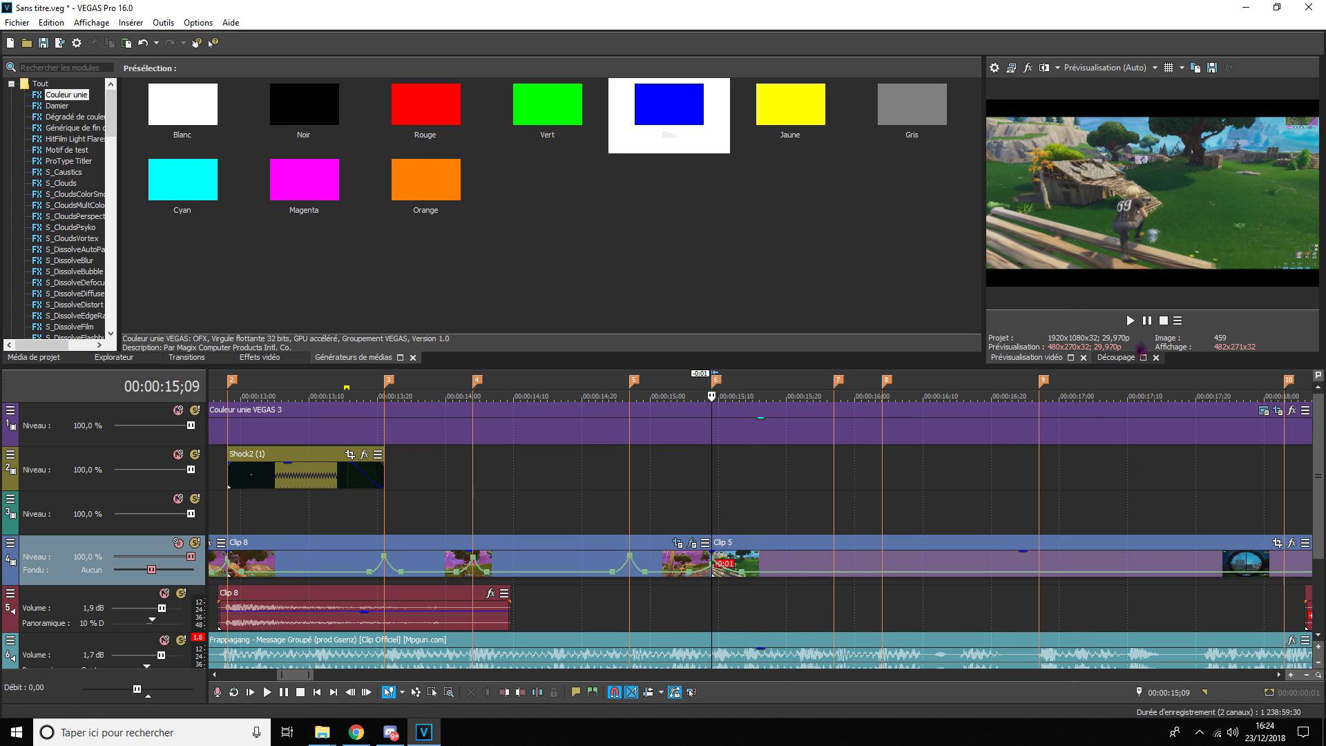
pyautogui.click(677, 605)
pyautogui.press('space')
pyautogui.press('space')
# - Add three velocity points around marker 7 on Clip 5, raise the middle one and change the curve on both sides
pyautogui.doubleClick(816, 572)
pyautogui.doubleClick(834, 571)
pyautogui.doubleClick(852, 572)
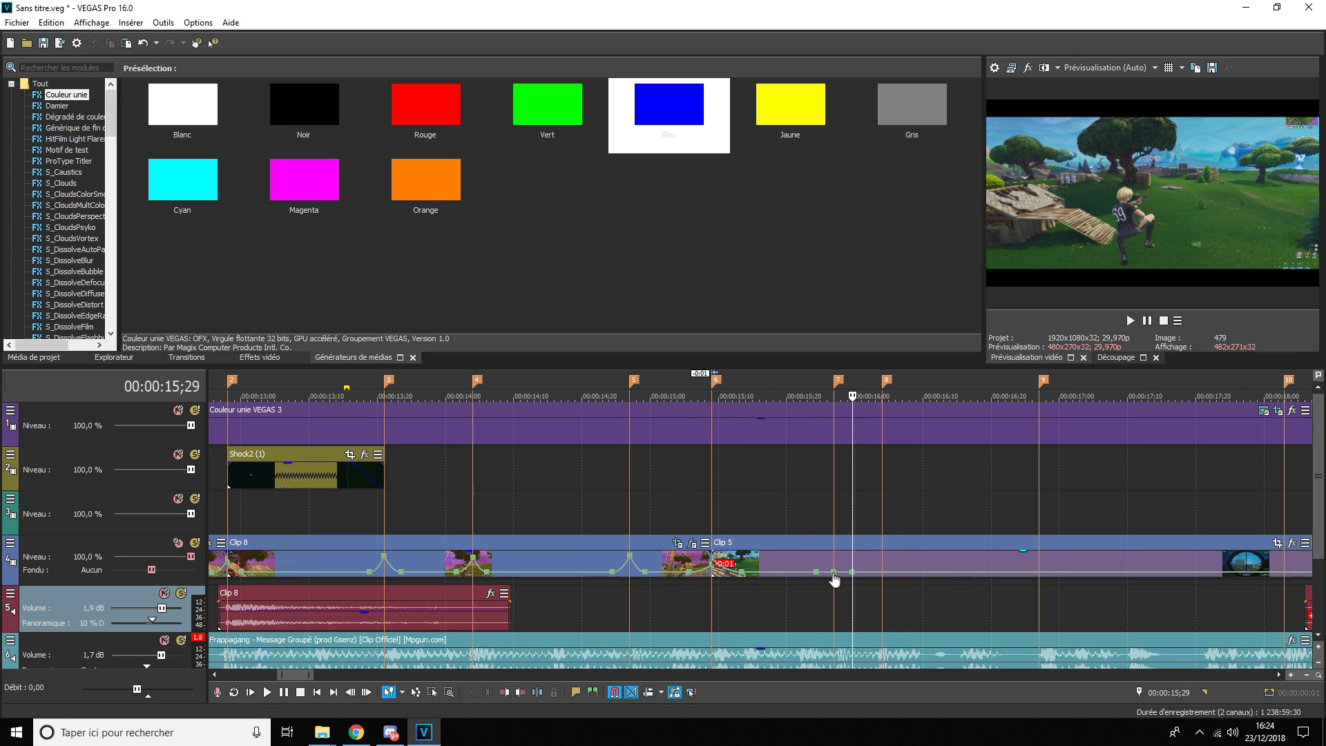
pyautogui.moveTo(834, 572); pyautogui.dragTo(834, 557)
pyautogui.rightClick(827, 563)
pyautogui.click(887, 454)
pyautogui.rightClick(842, 562)
pyautogui.click(899, 439)
pyautogui.press('space')
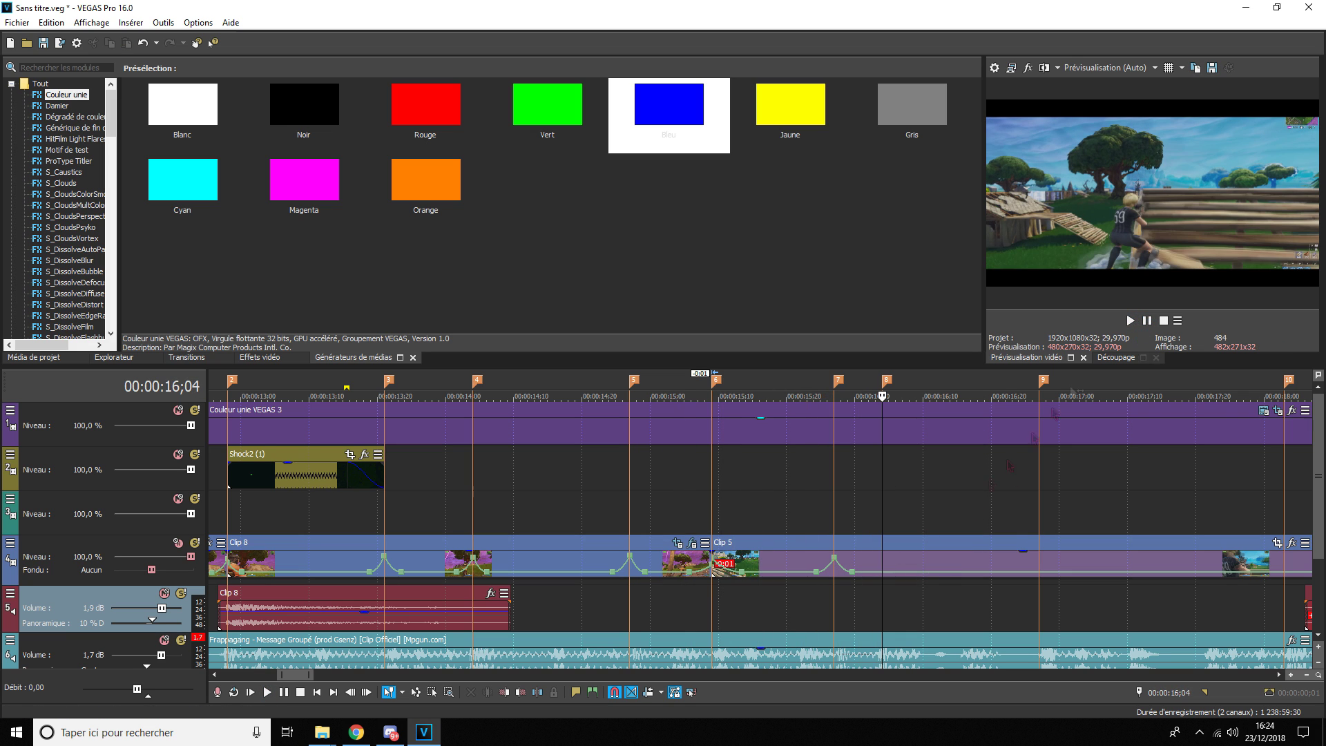
# - Build a velocity peak on Clip 5 at marker 9 from three points, with changed curves on both sides
pyautogui.doubleClick(1003, 571)
pyautogui.doubleClick(1039, 571)
pyautogui.doubleClick(1070, 572)
pyautogui.moveTo(1039, 572); pyautogui.dragTo(1039, 559)
pyautogui.rightClick(1024, 565)
pyautogui.click(1074, 454)
pyautogui.rightClick(1054, 565)
pyautogui.click(1107, 438)
# - Create a velocity peak on Clip 5 at marker 8 from three points and change the curves beside it
pyautogui.doubleClick(866, 572)
pyautogui.doubleClick(882, 572)
pyautogui.doubleClick(899, 572)
pyautogui.moveTo(882, 572); pyautogui.dragTo(882, 557)
pyautogui.rightClick(875, 561)
pyautogui.rightClick(875, 565)
pyautogui.click(924, 456)
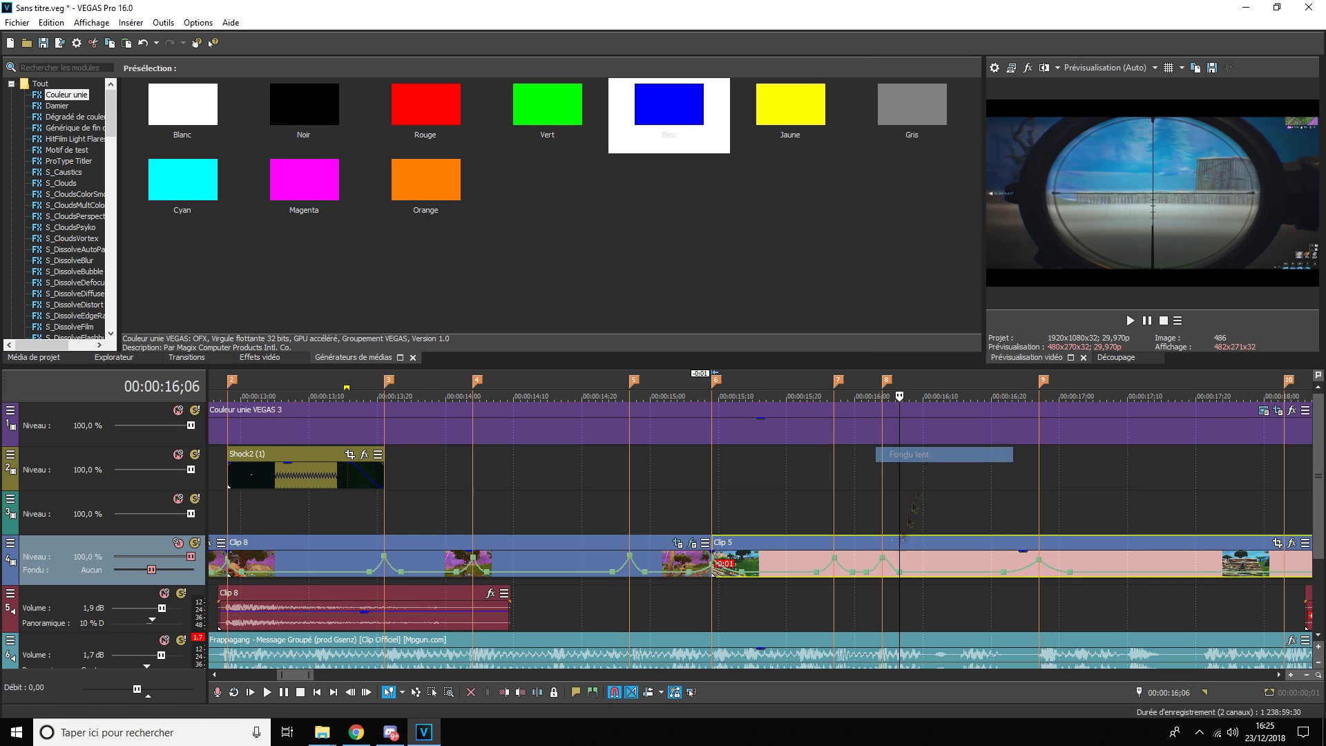
pyautogui.click(1089, 454)
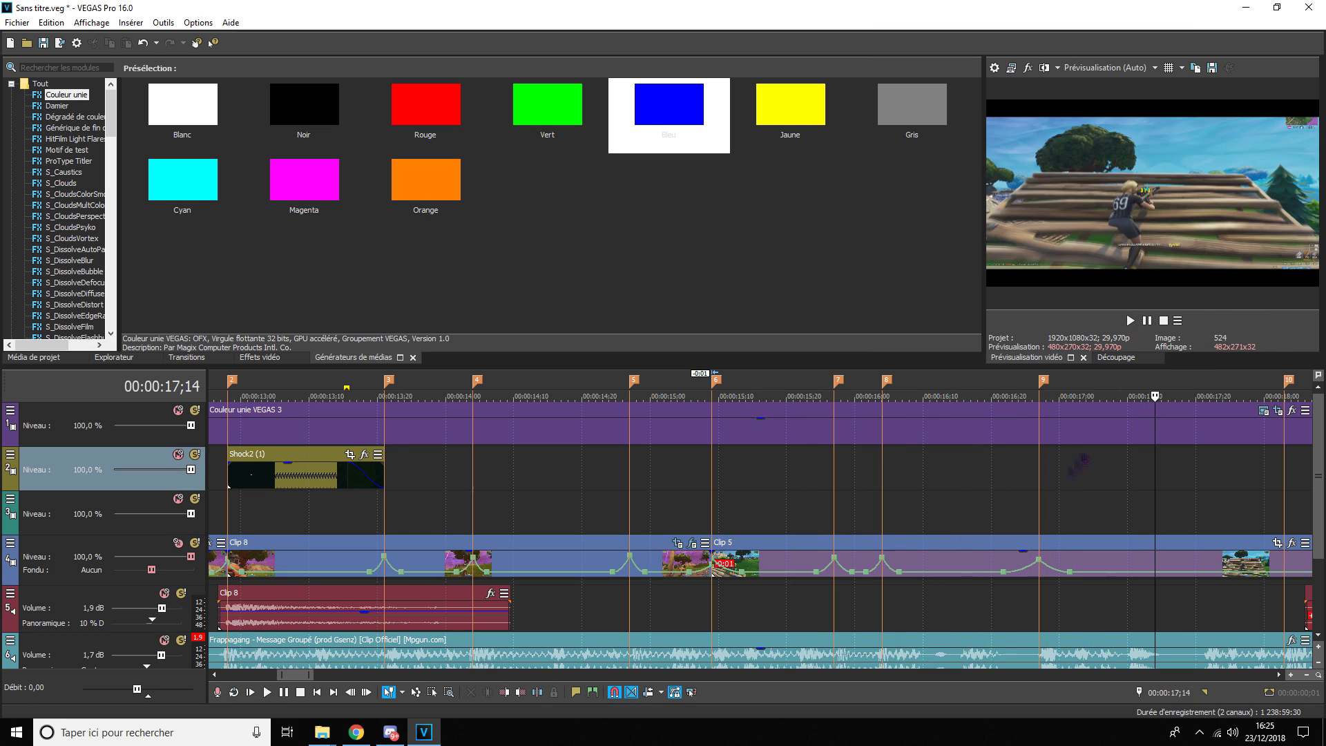
# - Play back Clip 5 around marker 9 to check the velocity peak against the shot
pyautogui.click(971, 511)
pyautogui.click(1130, 321)
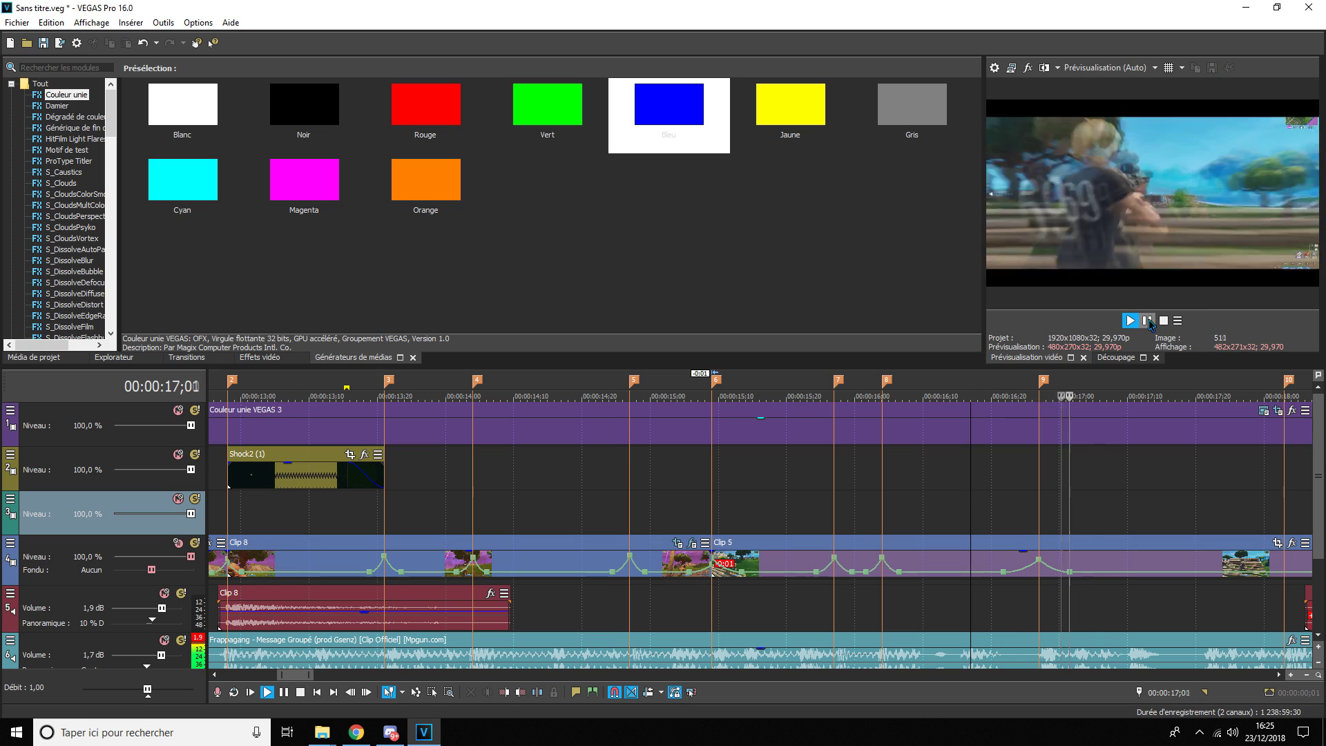
pyautogui.click(1147, 320)
pyautogui.click(1041, 489)
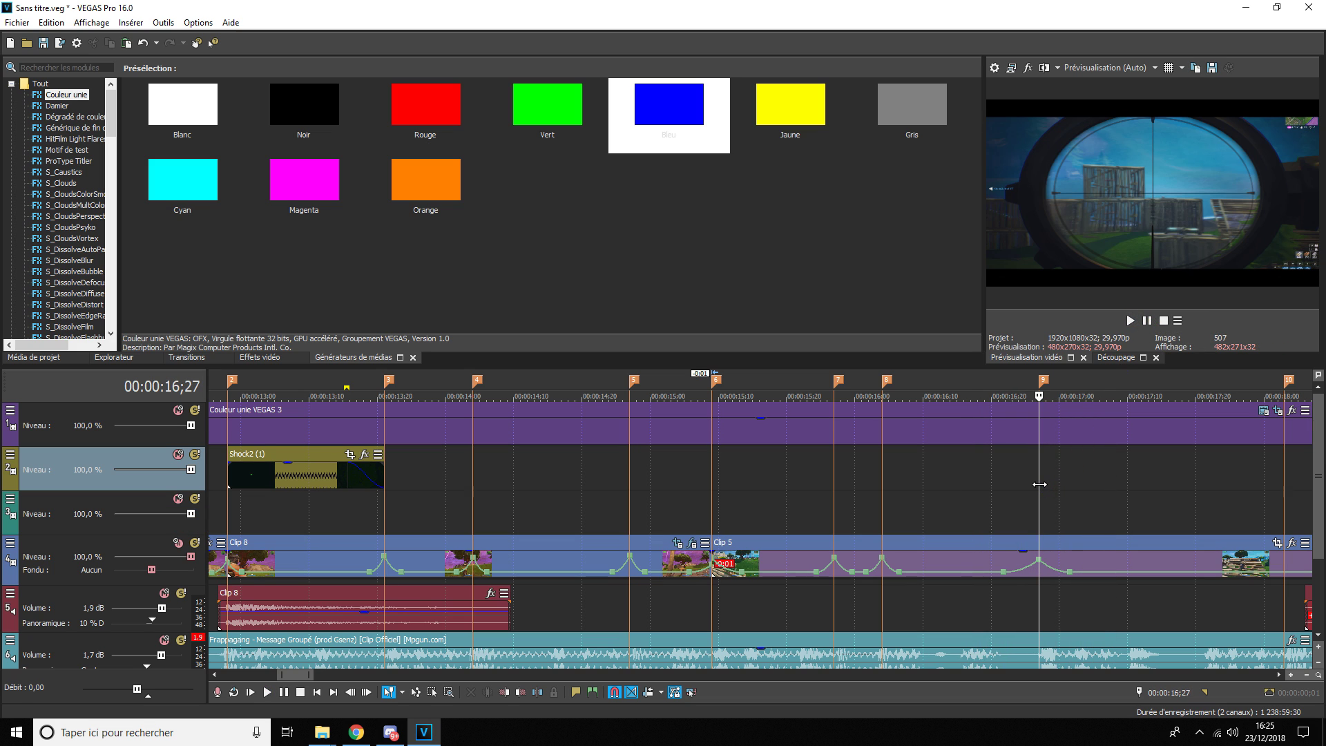
pyautogui.press('Right')
pyautogui.press('Left')
pyautogui.click(1005, 505)
pyautogui.press('space')
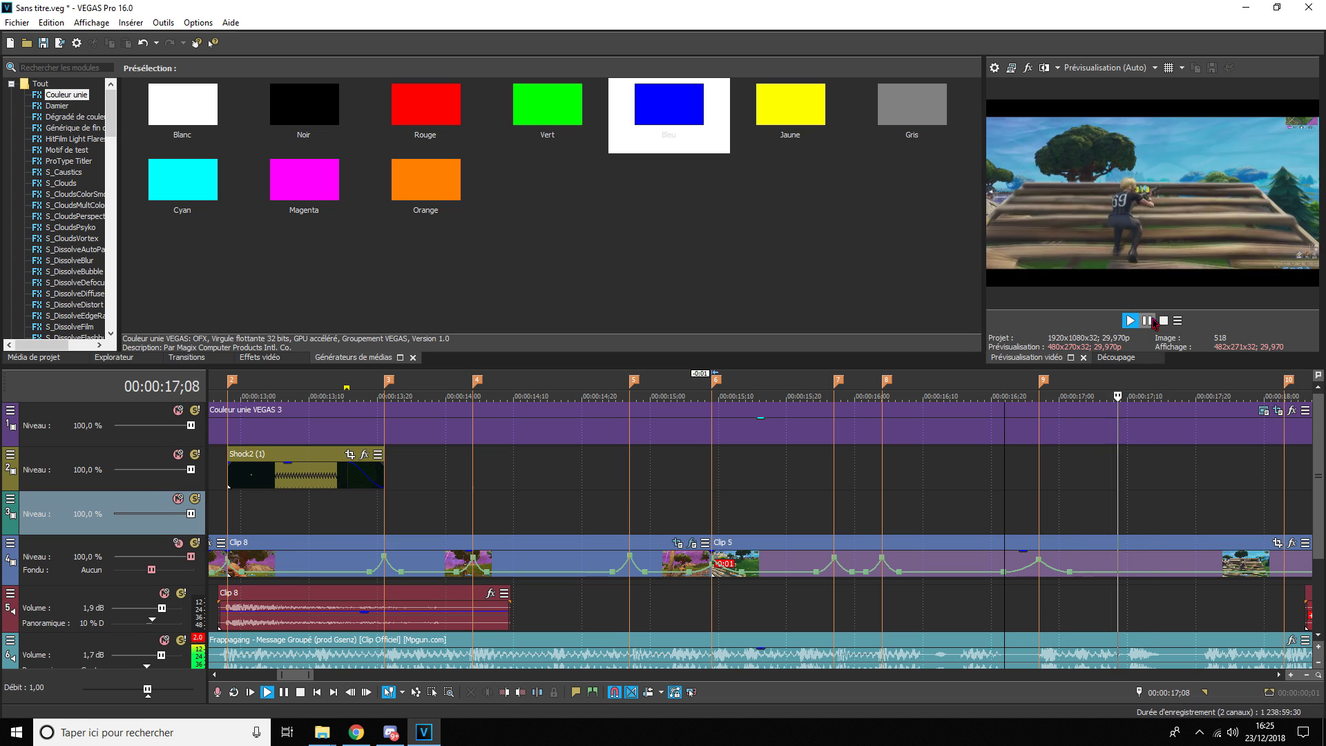
# - Move Clip 5's audio event back so that it starts just before marker 9
pyautogui.scroll(-3, 1072, 621)
pyautogui.moveTo(890, 618); pyautogui.dragTo(743, 613)
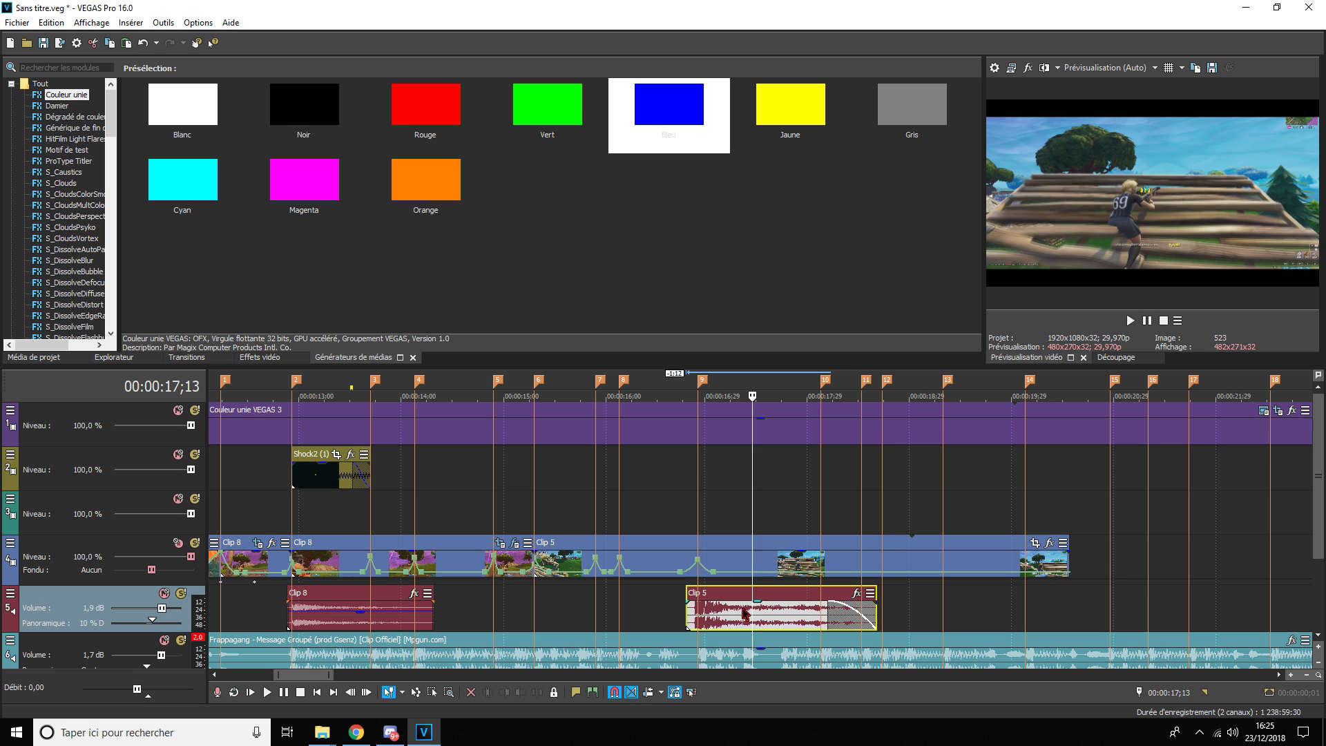
pyautogui.click(807, 514)
pyautogui.scroll(3, 808, 514)
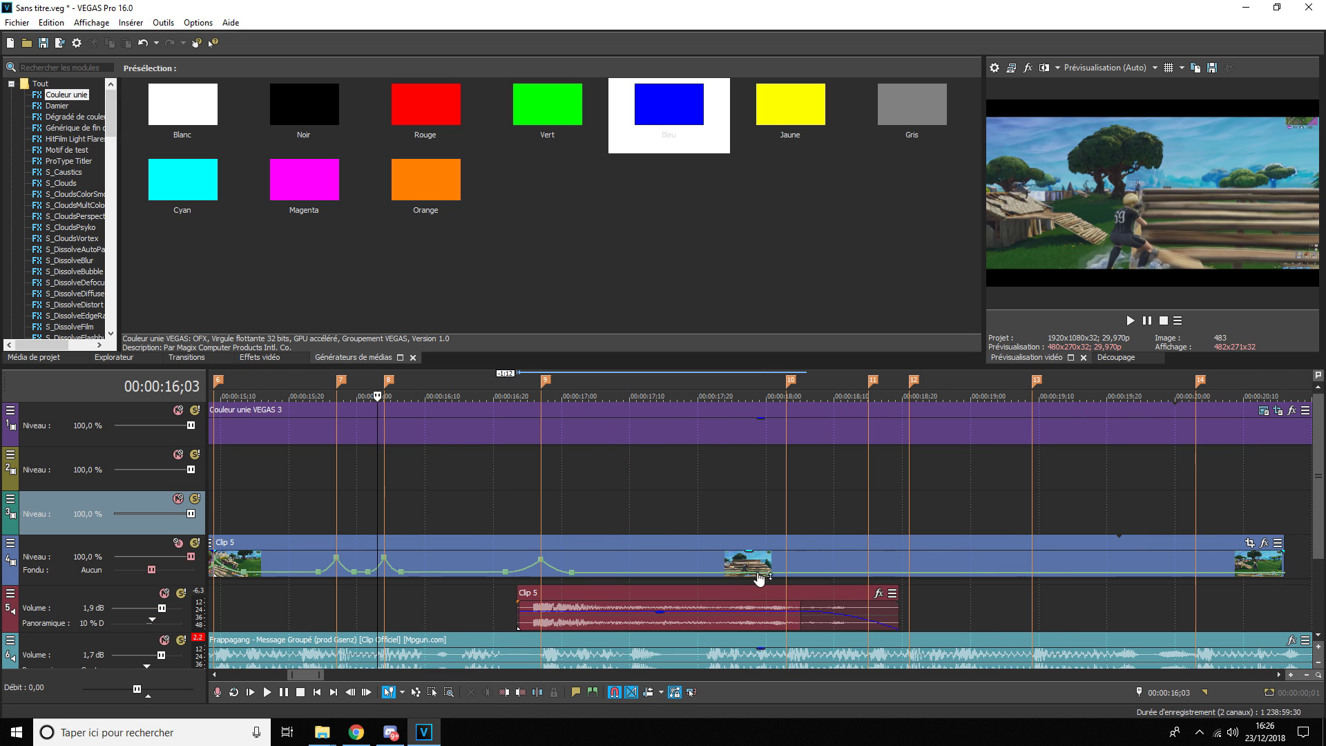
# - Shape a velocity peak on Clip 5 at marker 10 with changed curves on both sides and play it back
pyautogui.doubleClick(786, 571)
pyautogui.rightClick(773, 565)
pyautogui.click(831, 456)
pyautogui.rightClick(800, 564)
pyautogui.click(857, 440)
pyautogui.click(1131, 321)
pyautogui.click(1146, 321)
# - Add three velocity points around marker 11 on Clip 5, raise the middle one and change both adjoining curves
pyautogui.doubleClick(868, 572)
pyautogui.doubleClick(852, 572)
pyautogui.doubleClick(884, 572)
pyautogui.moveTo(869, 572); pyautogui.dragTo(868, 561)
pyautogui.rightClick(860, 565)
pyautogui.click(915, 456)
pyautogui.rightClick(874, 563)
pyautogui.click(915, 441)
# - Play back the end of Clip 5 around markers 10 and 11 to check the velocity peaks
pyautogui.click(835, 562)
pyautogui.click(759, 514)
pyautogui.click(1131, 321)
pyautogui.click(1146, 321)
pyautogui.click(827, 511)
pyautogui.click(1130, 321)
pyautogui.click(1146, 321)
pyautogui.click(855, 470)
pyautogui.click(1131, 322)
pyautogui.click(1147, 321)
# - Add a velocity point just before marker 12, split Clip 5 at the marker and delete the remainder
pyautogui.doubleClick(902, 572)
pyautogui.click(911, 563)
pyautogui.press('s')
pyautogui.press('Delete')
# - Play back the shortened Clip 5 from several positions to check its synchronisation with the music
pyautogui.click(875, 513)
pyautogui.click(1131, 322)
pyautogui.click(1147, 322)
pyautogui.click(821, 477)
pyautogui.click(1130, 321)
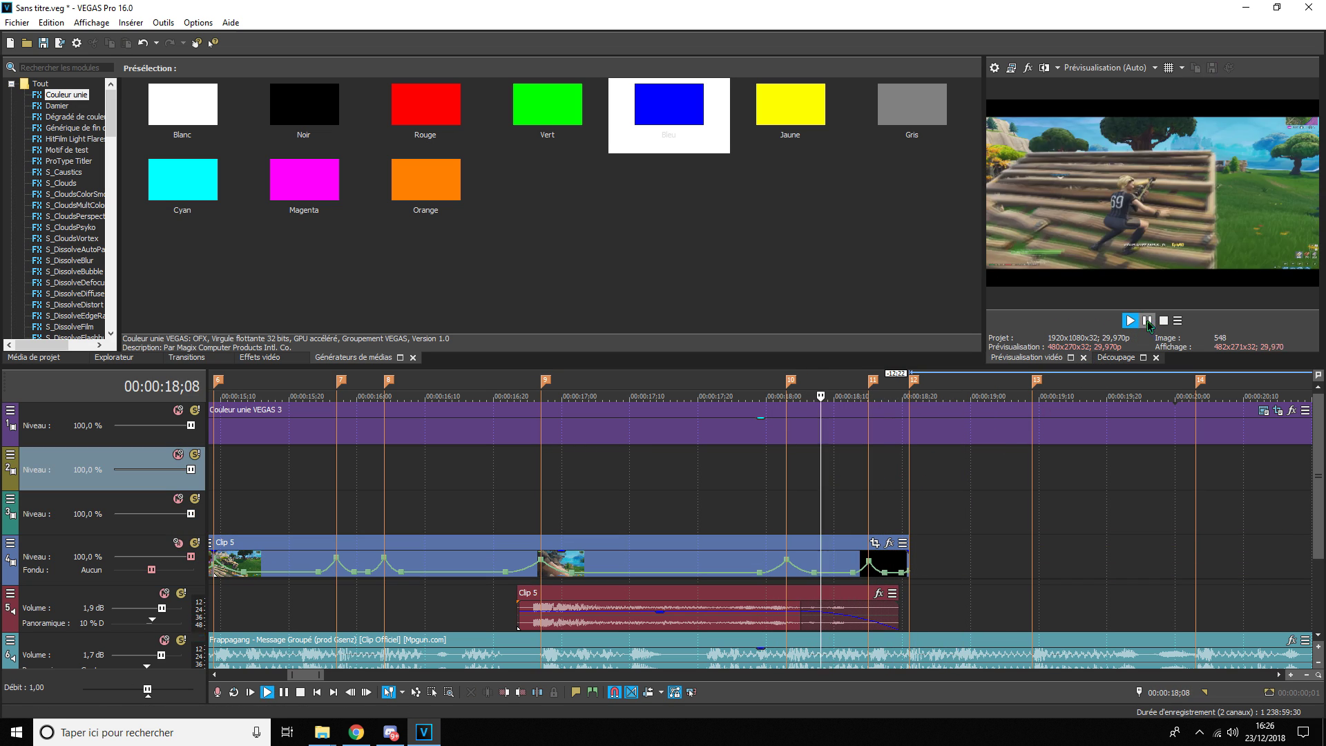
pyautogui.click(1147, 321)
pyautogui.scroll(-3, 820, 484)
pyautogui.click(387, 514)
pyautogui.click(1130, 321)
pyautogui.click(1146, 321)
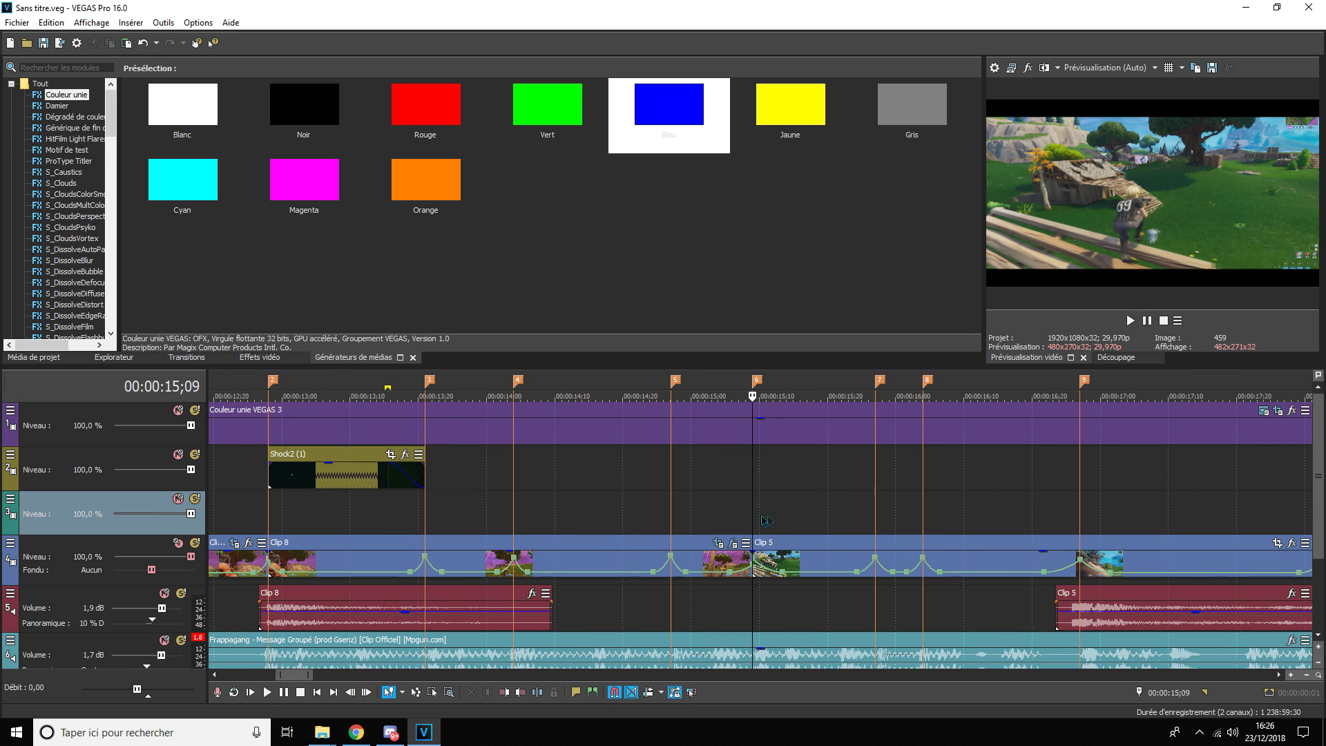
# - Zoom into Clip 5's frame at marker 6 with pan/crop, restore the full frame shortly after and play it back
pyautogui.click(1276, 544)
pyautogui.moveTo(554, 452); pyautogui.dragTo(535, 440)
pyautogui.click(805, 513)
pyautogui.rightClick(478, 357)
pyautogui.click(510, 366)
pyautogui.click(734, 514)
pyautogui.press('space')
pyautogui.press('space')
# - Add a pan/crop keyframe before marker 7, zoom in at the marker, restore the frame after it and play back
pyautogui.click(854, 514)
pyautogui.click(283, 678)
pyautogui.click(875, 518)
pyautogui.moveTo(554, 450); pyautogui.dragTo(528, 432)
pyautogui.click(895, 518)
pyautogui.rightClick(464, 406)
pyautogui.click(492, 415)
pyautogui.click(923, 526)
pyautogui.click(1130, 321)
pyautogui.click(1147, 320)
# - Restore Clip 5's full framing in pan/crop at marker 9
pyautogui.click(925, 523)
pyautogui.click(1079, 507)
pyautogui.click(1059, 523)
pyautogui.click(1078, 514)
pyautogui.rightClick(477, 336)
pyautogui.click(505, 346)
# - Play back the zoom pulses from before marker 7, close the pan/crop window and save the project
pyautogui.click(830, 508)
pyautogui.click(1130, 321)
pyautogui.click(1147, 320)
pyautogui.click(566, 44)
pyautogui.click(44, 43)
# - Play back the montage from marker 5 through marker 9 to check the zoom pulses
pyautogui.click(663, 508)
pyautogui.click(1130, 321)
pyautogui.click(1147, 322)
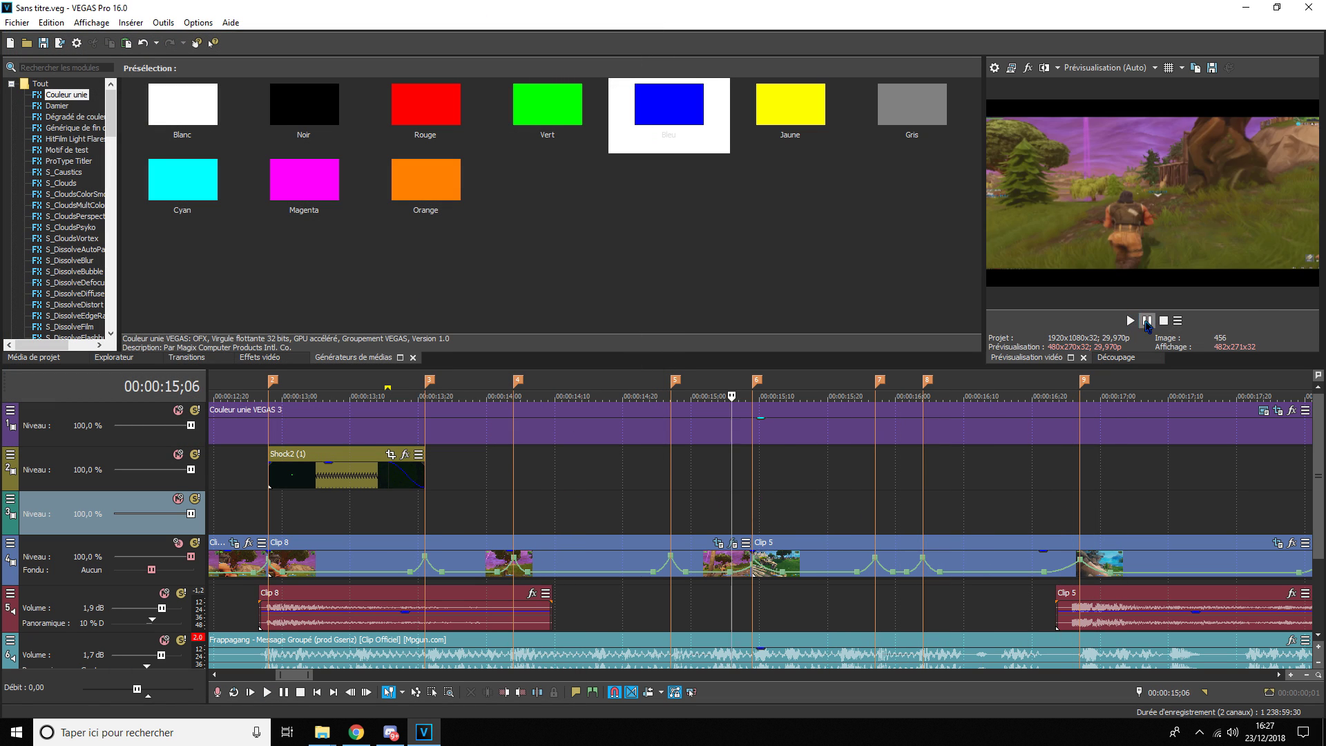
pyautogui.click(1130, 320)
pyautogui.click(1147, 320)
pyautogui.click(1036, 476)
pyautogui.click(1129, 320)
pyautogui.click(1147, 320)
pyautogui.click(729, 507)
pyautogui.click(1130, 321)
pyautogui.click(1147, 322)
pyautogui.click(1022, 477)
pyautogui.click(1130, 321)
pyautogui.click(1147, 321)
pyautogui.click(1015, 511)
pyautogui.click(1130, 321)
pyautogui.click(1147, 320)
# - Zoom into Clip 5's frame at marker 9 to a width of 1 459,9 and restore the full frame for the pulse
pyautogui.click(1079, 515)
pyautogui.click(1278, 544)
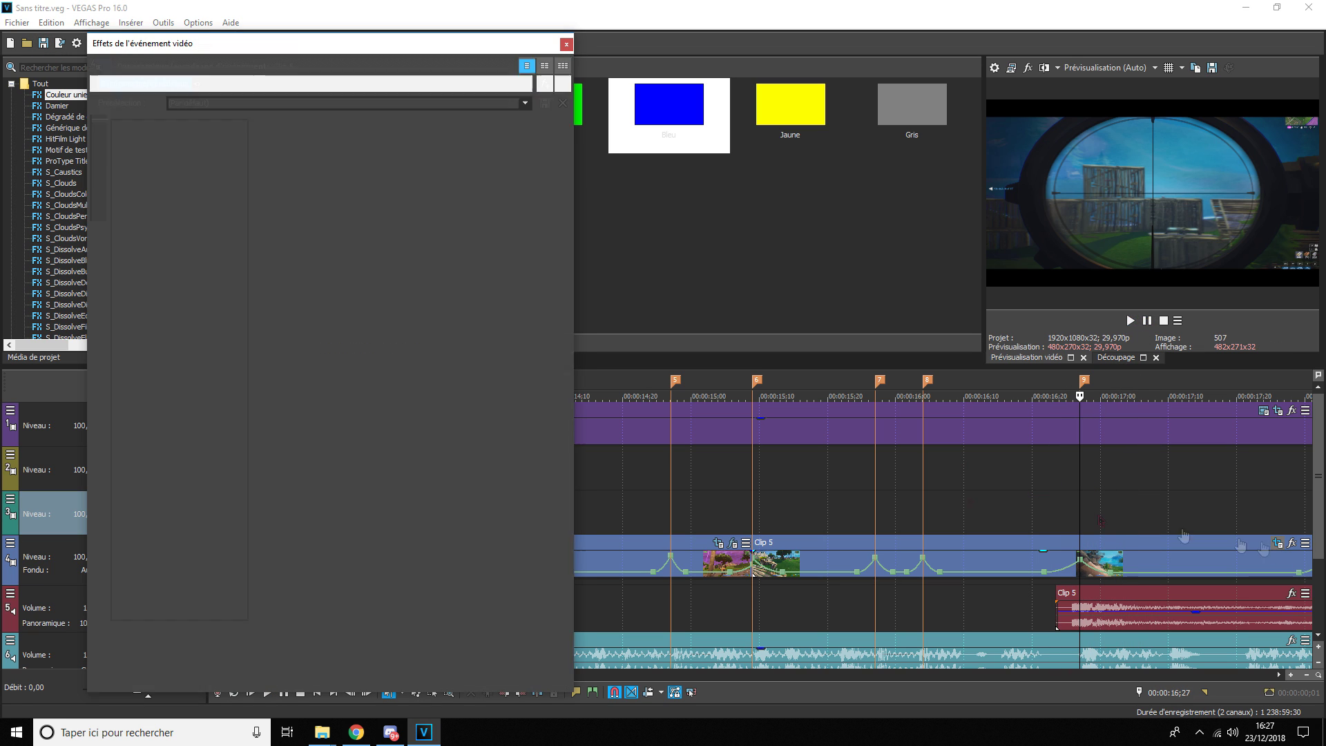
pyautogui.moveTo(554, 451); pyautogui.dragTo(522, 433)
pyautogui.click(1130, 321)
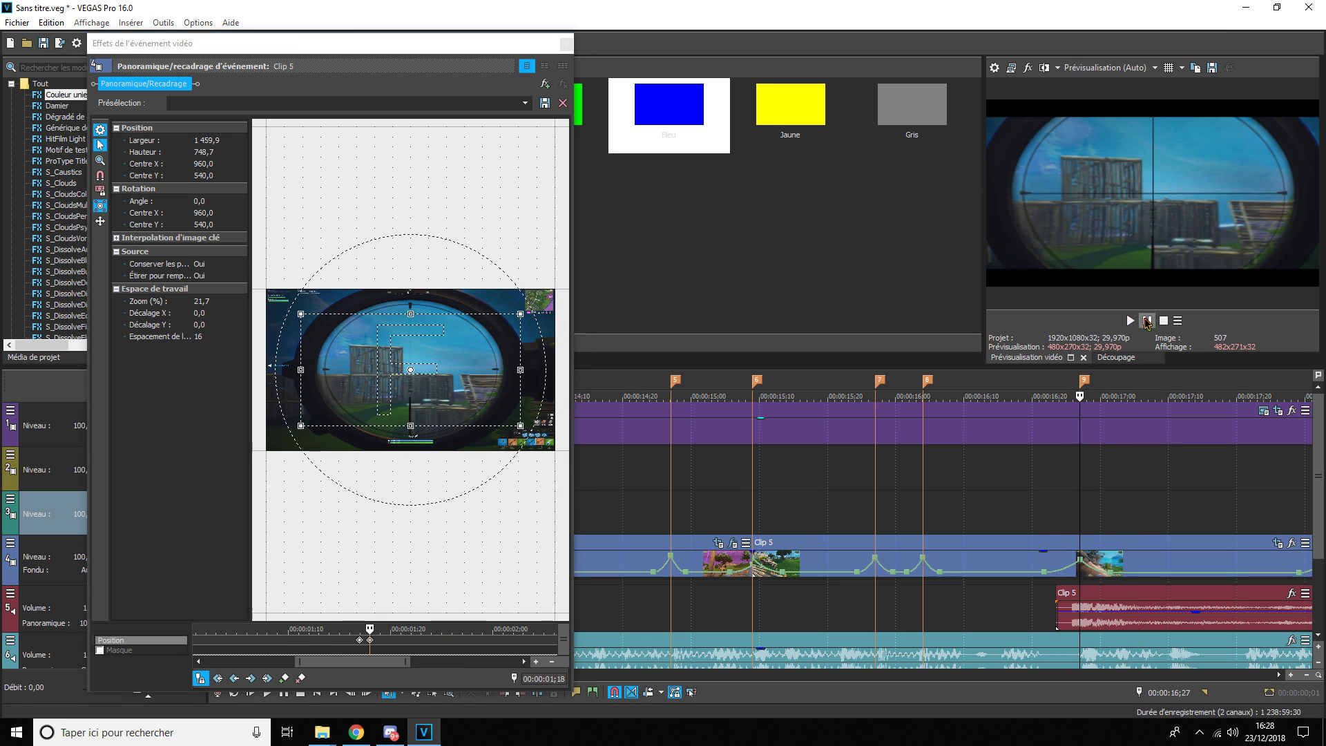
pyautogui.click(1147, 321)
pyautogui.rightClick(410, 386)
pyautogui.click(435, 394)
# - Play back the zoom pulse at marker 9, close the pan/crop window and save the project
pyautogui.scroll(-3, 675, 511)
pyautogui.click(677, 514)
pyautogui.click(1130, 321)
pyautogui.click(1147, 320)
pyautogui.click(567, 44)
pyautogui.hotkey('ctrl', 's')
# - Play back Clip 5 from before marker 9 to check the finished zoom pulse
pyautogui.scroll(2, 790, 526)
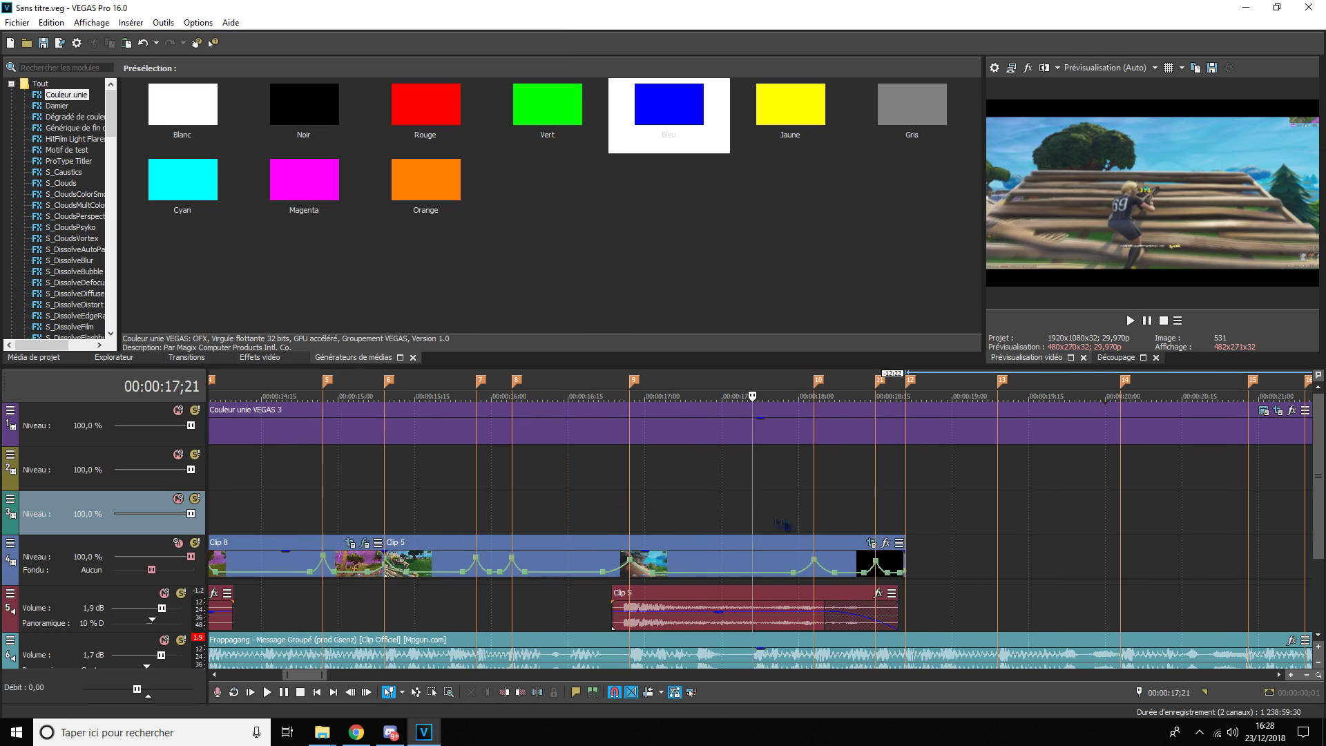
pyautogui.click(568, 518)
pyautogui.click(1130, 320)
pyautogui.click(1147, 321)
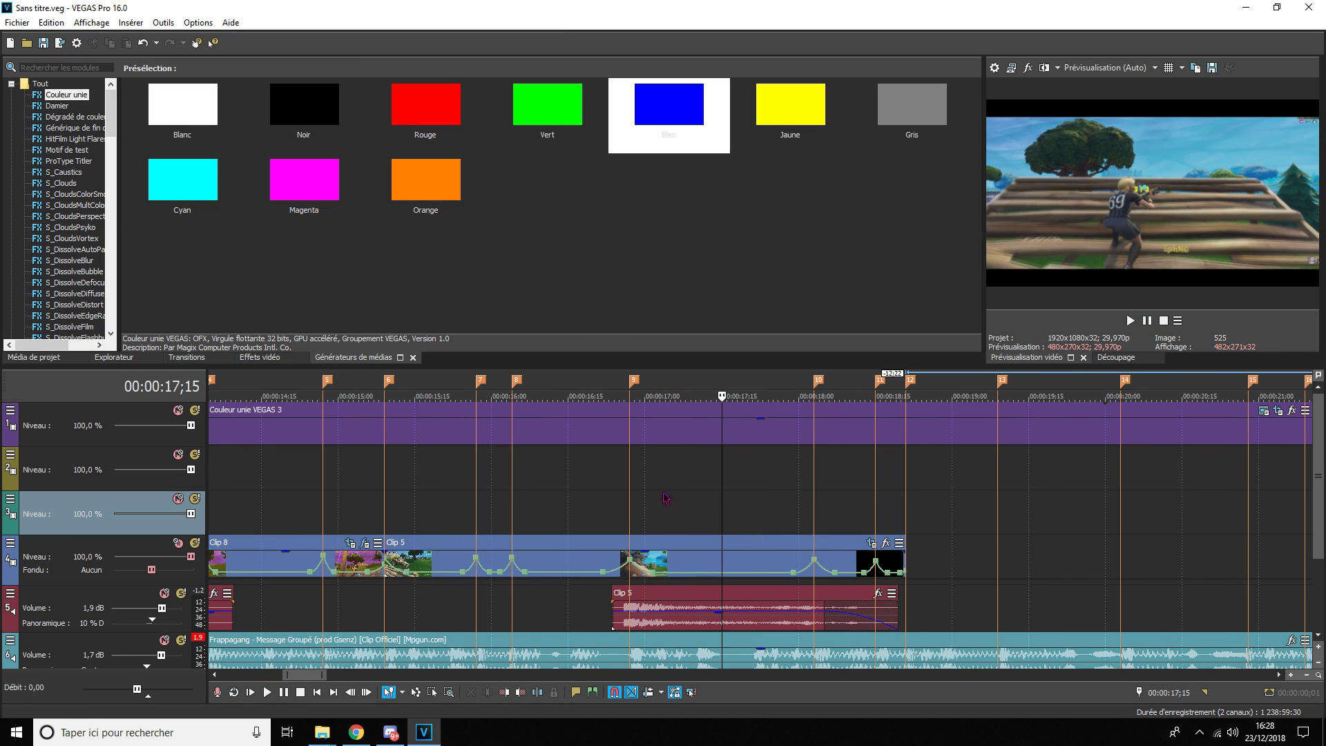
pyautogui.click(633, 511)
# - Add the Simulateur de télévision VEGAS effect to Clip 5 with the Aspect TV preset
pyautogui.click(899, 543)
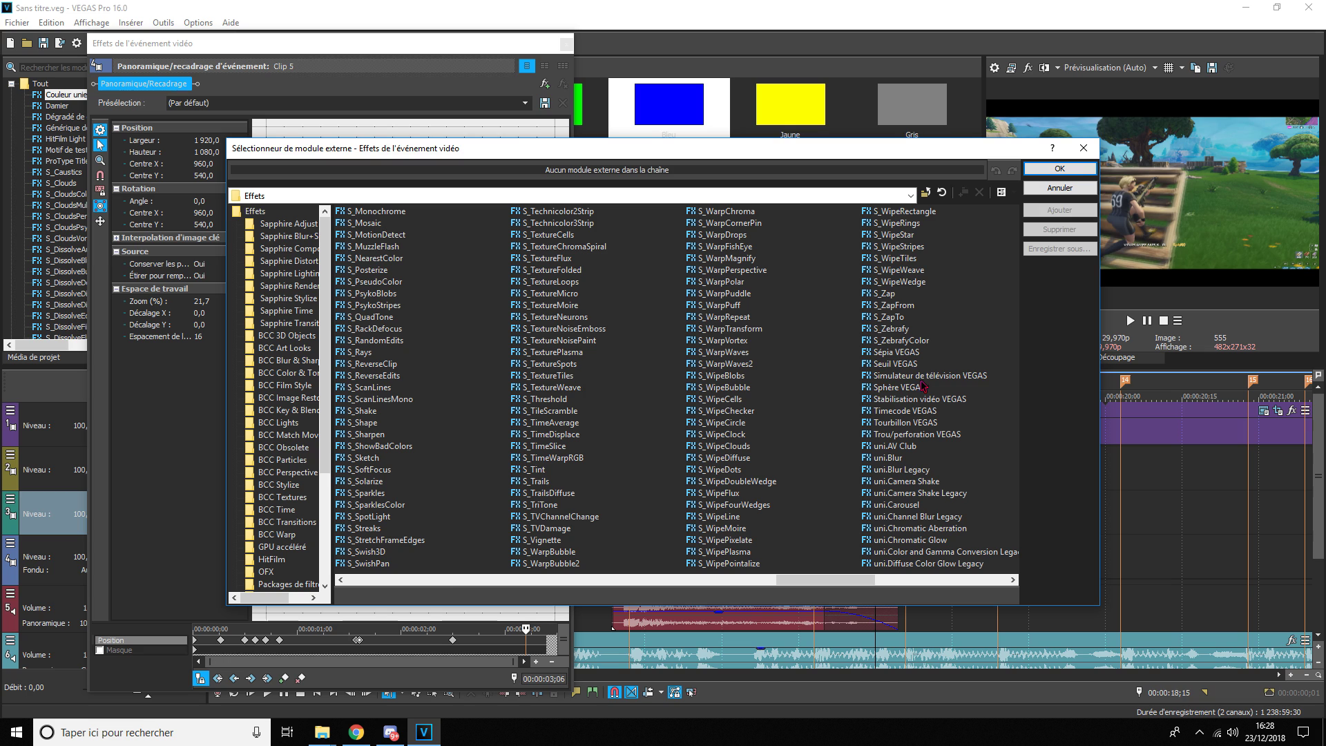
pyautogui.click(929, 376)
pyautogui.click(1063, 210)
pyautogui.click(1061, 169)
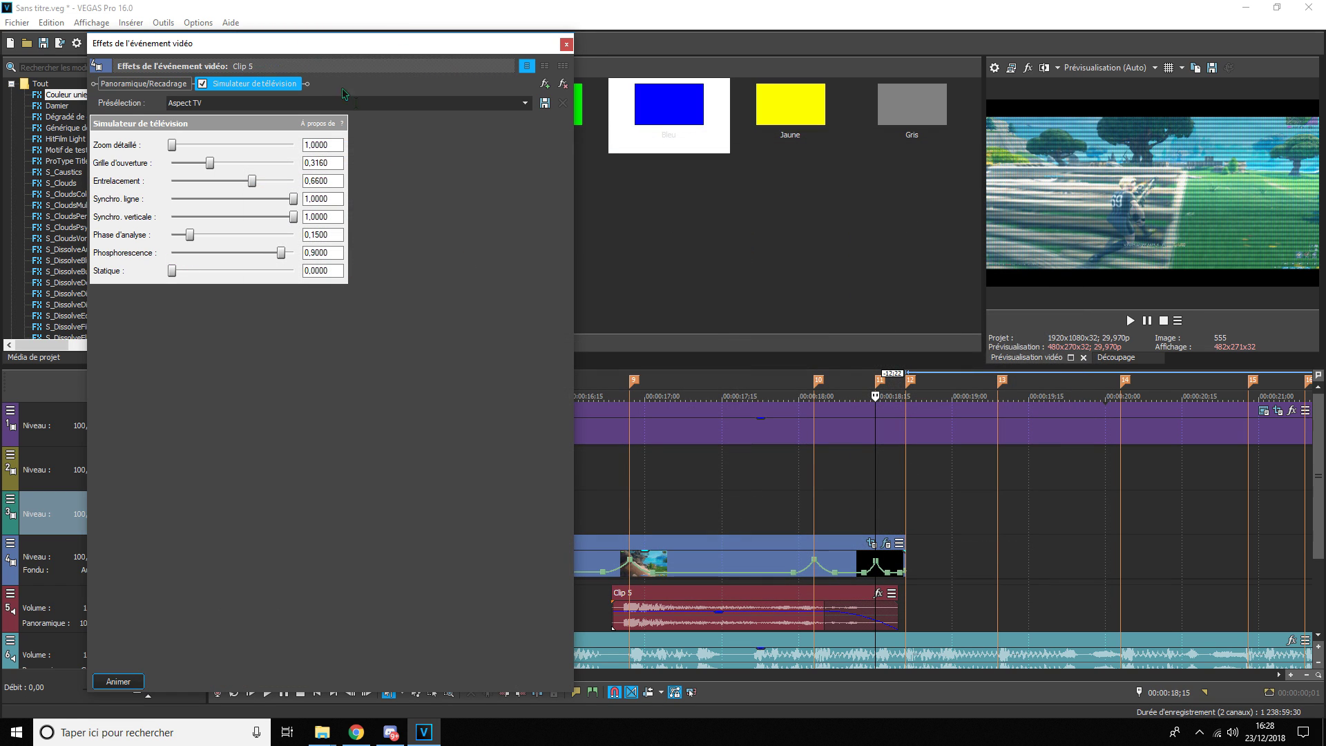
# - Set the television simulator's Grille d'ouverture, Phase d'analyse and Phosphorescence to 0 and Entrelacement to 0,1860 on Clip 5
pyautogui.click(819, 511)
pyautogui.scroll(-3, 820, 515)
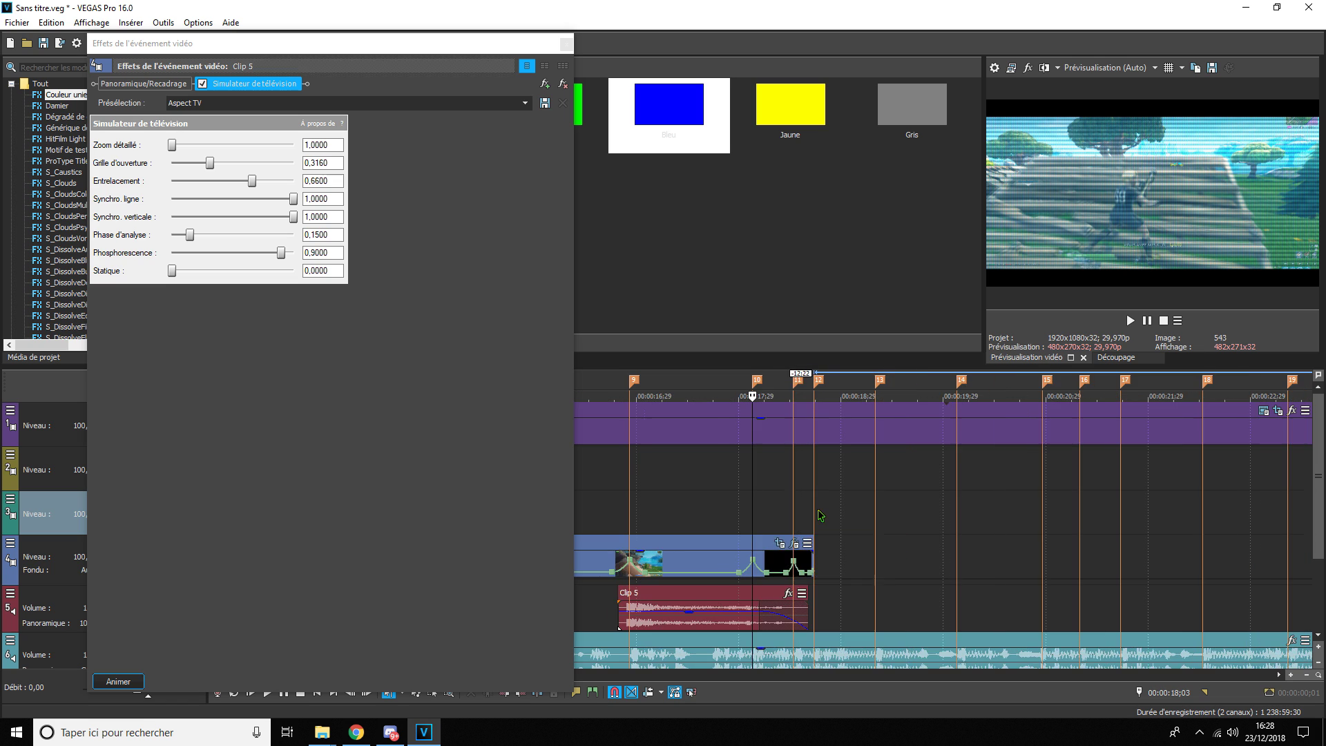
pyautogui.click(665, 520)
pyautogui.scroll(4, 865, 534)
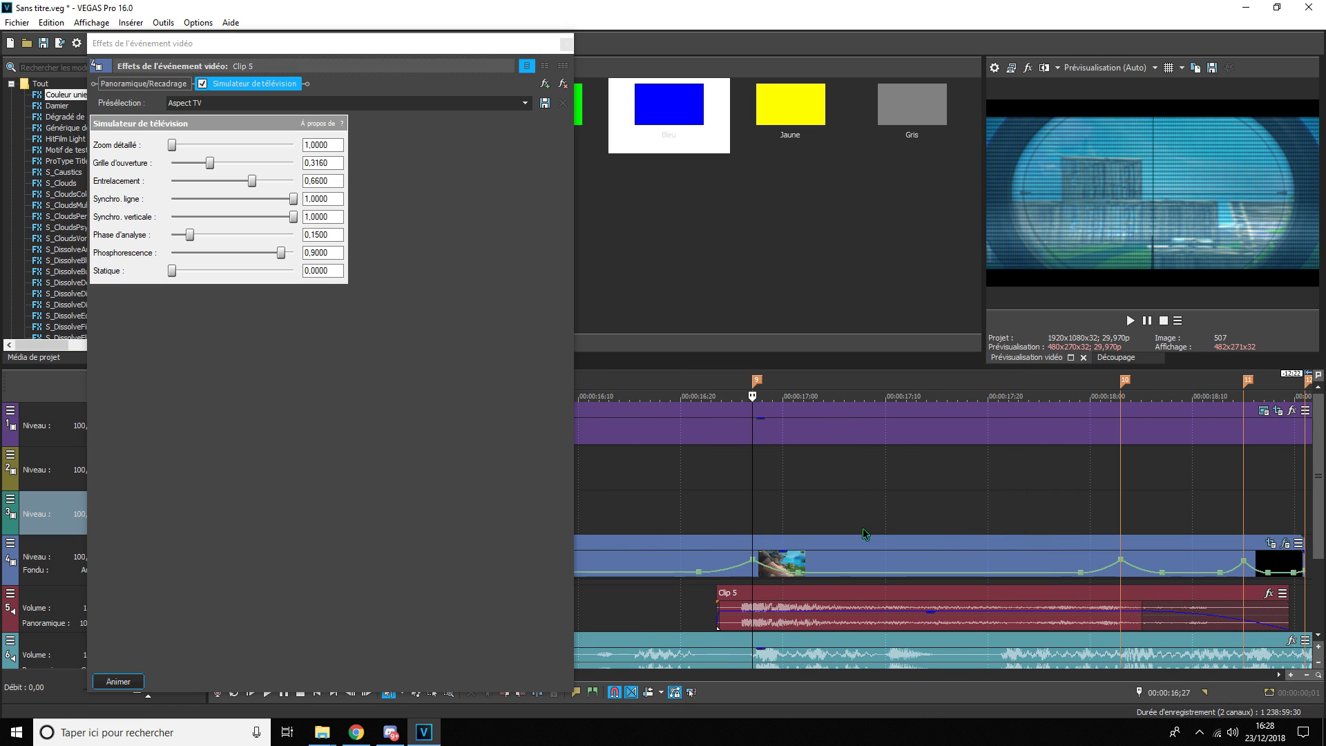
pyautogui.moveTo(210, 163); pyautogui.dragTo(226, 187)
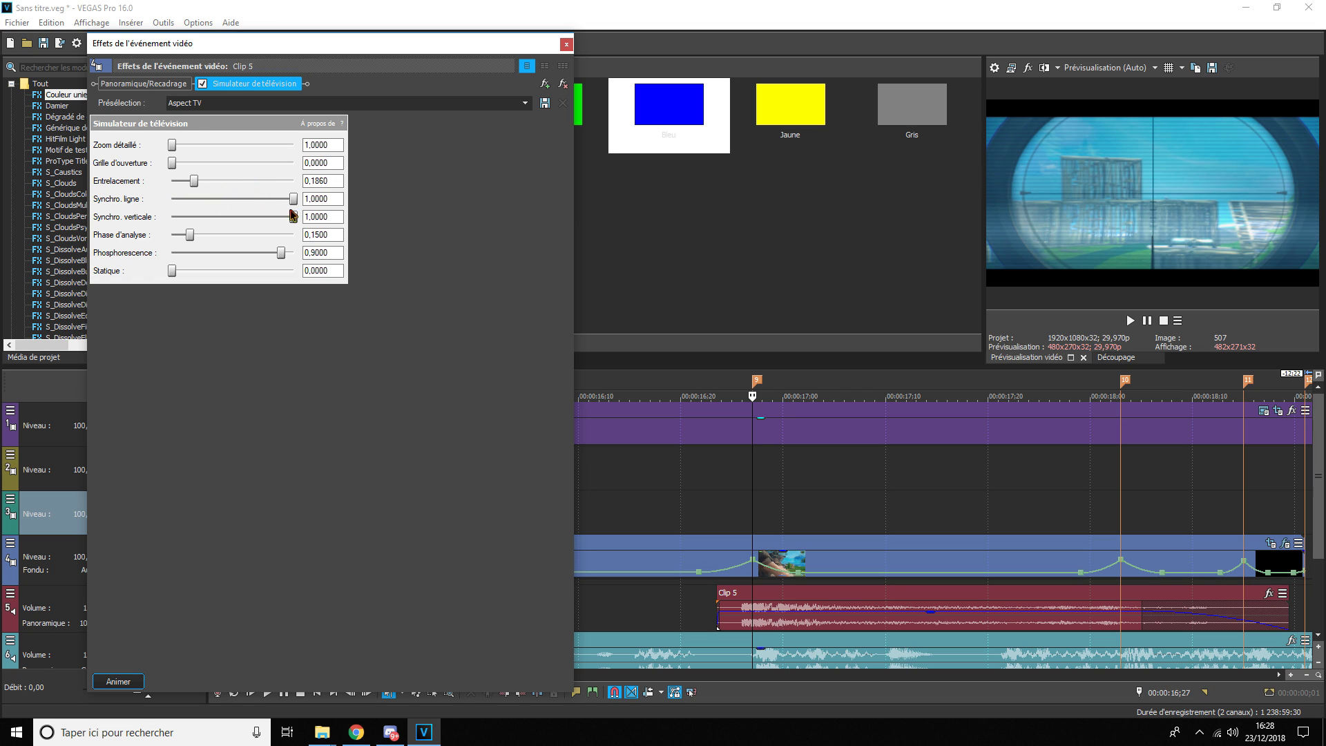
pyautogui.moveTo(191, 237); pyautogui.dragTo(172, 236)
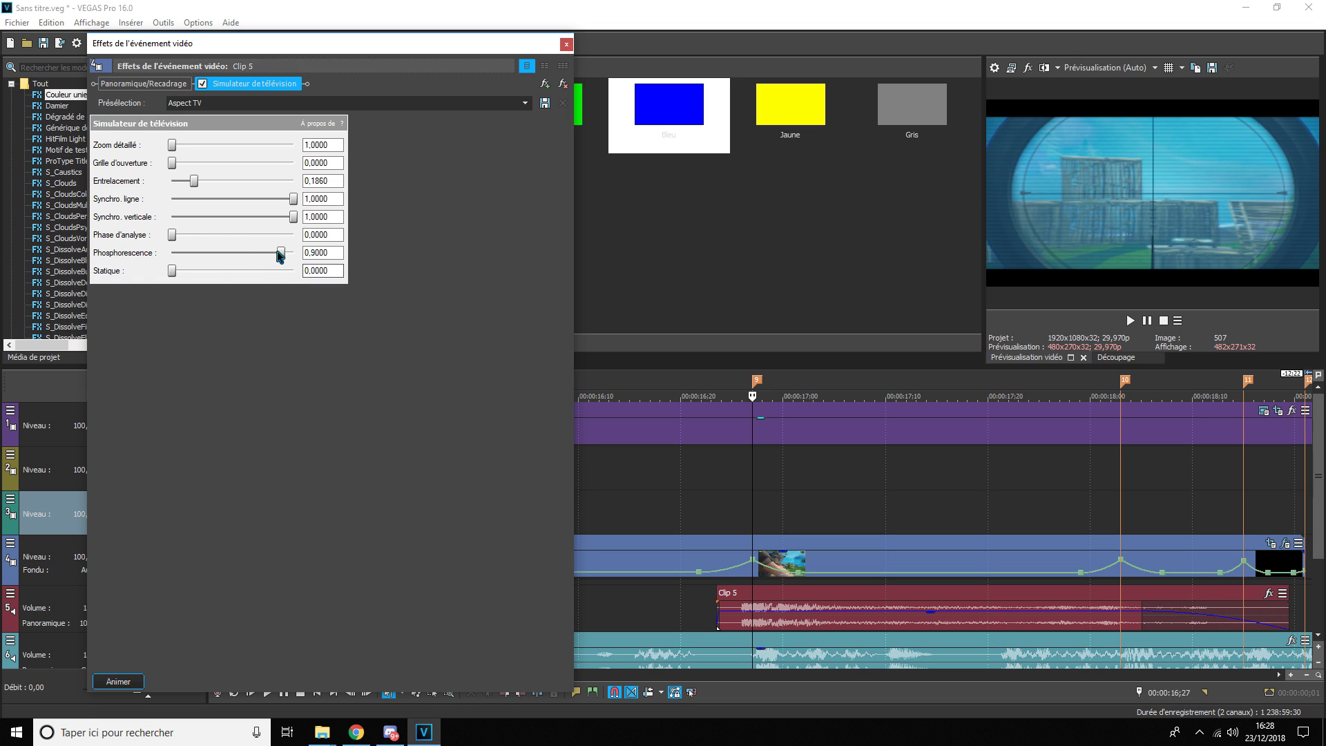
pyautogui.moveTo(250, 258); pyautogui.dragTo(81, 264)
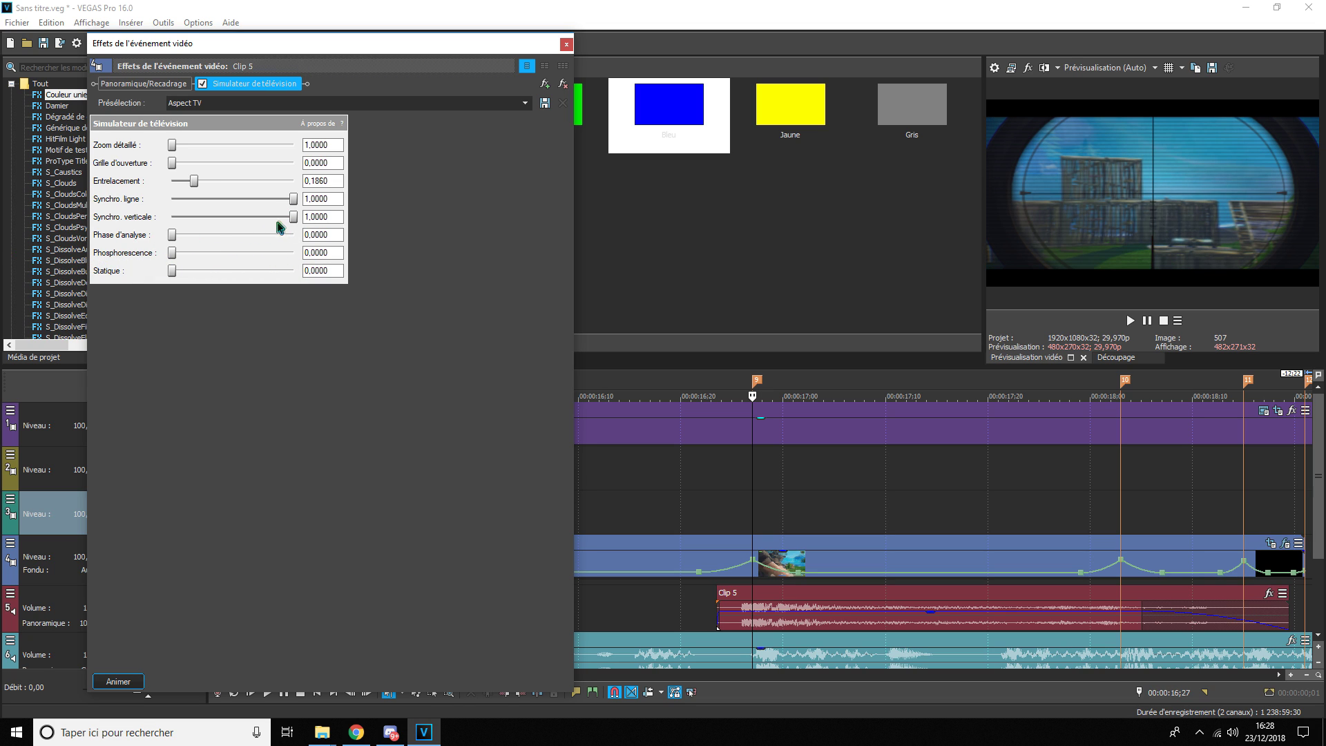
pyautogui.moveTo(297, 220); pyautogui.dragTo(330, 204)
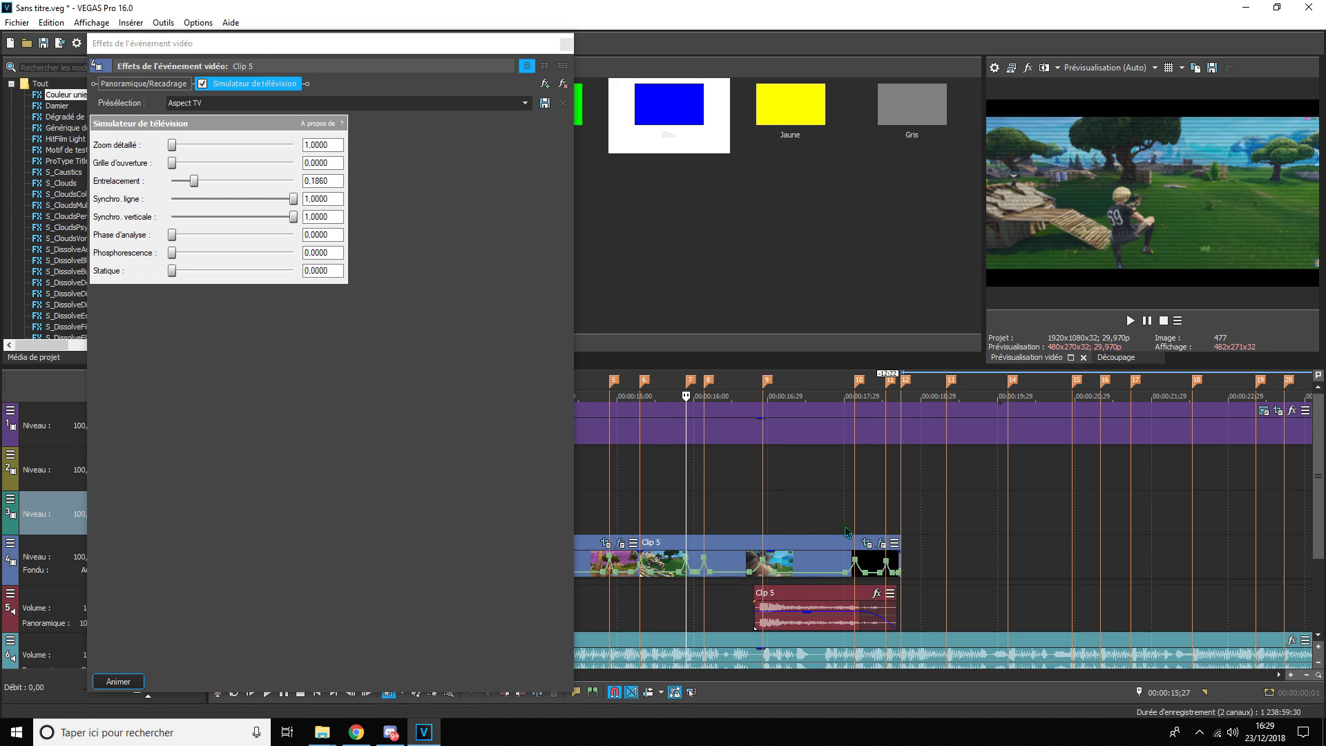
# - Play back the opening of Clip 5 to check the television effect and return to its start at marker 6
pyautogui.scroll(3, 843, 530)
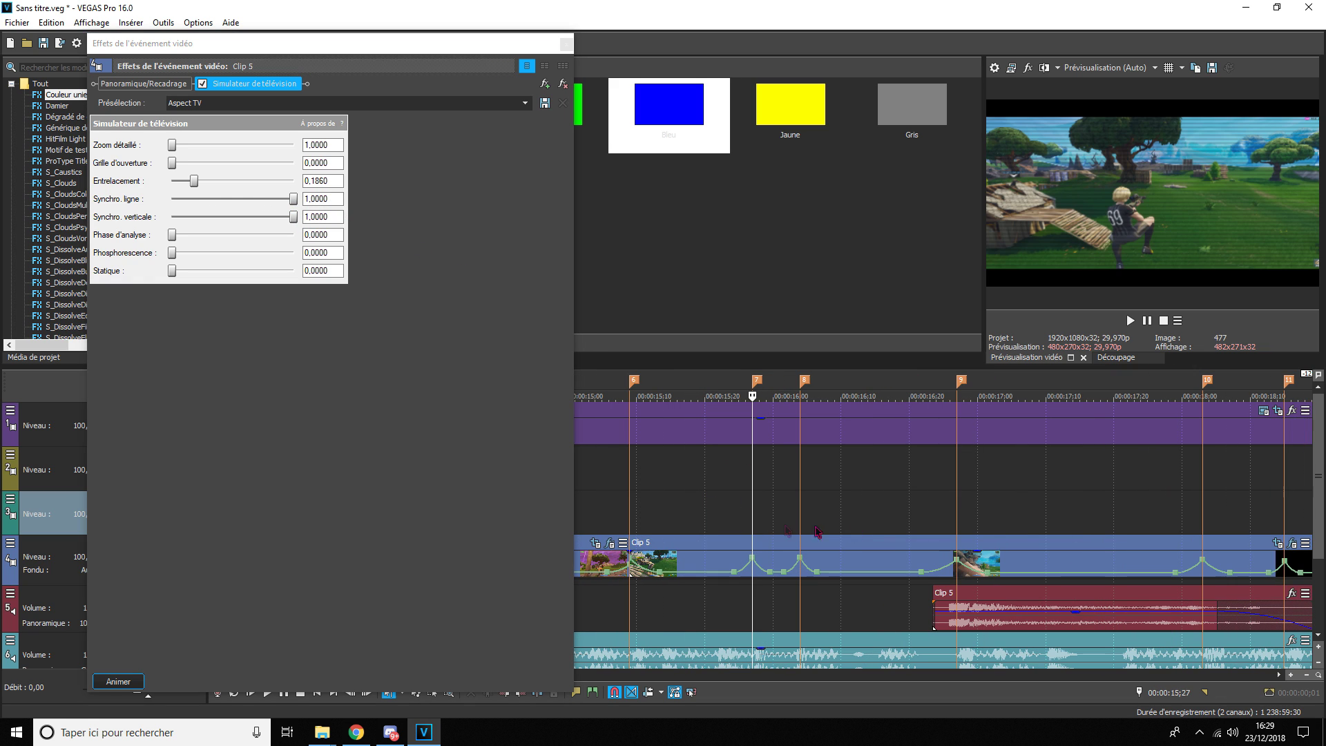
pyautogui.scroll(-2, 733, 585)
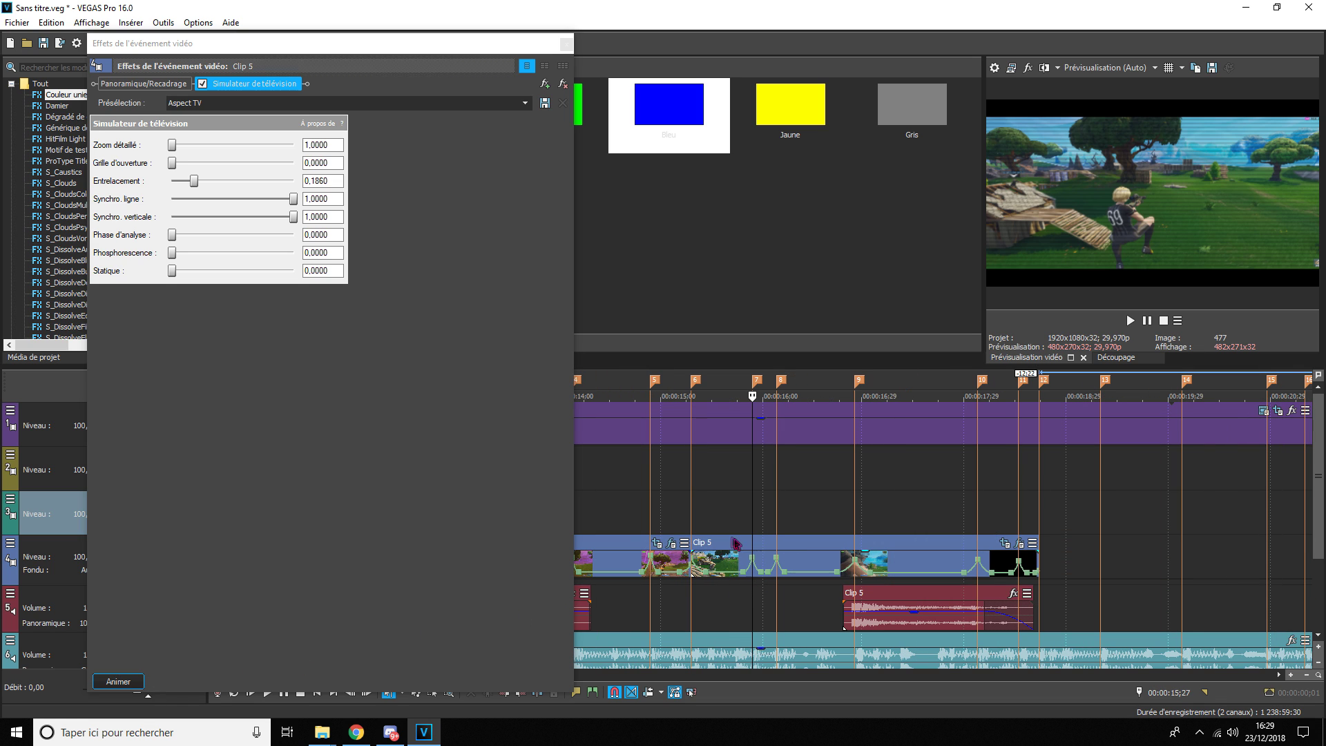
pyautogui.click(687, 517)
pyautogui.click(1146, 322)
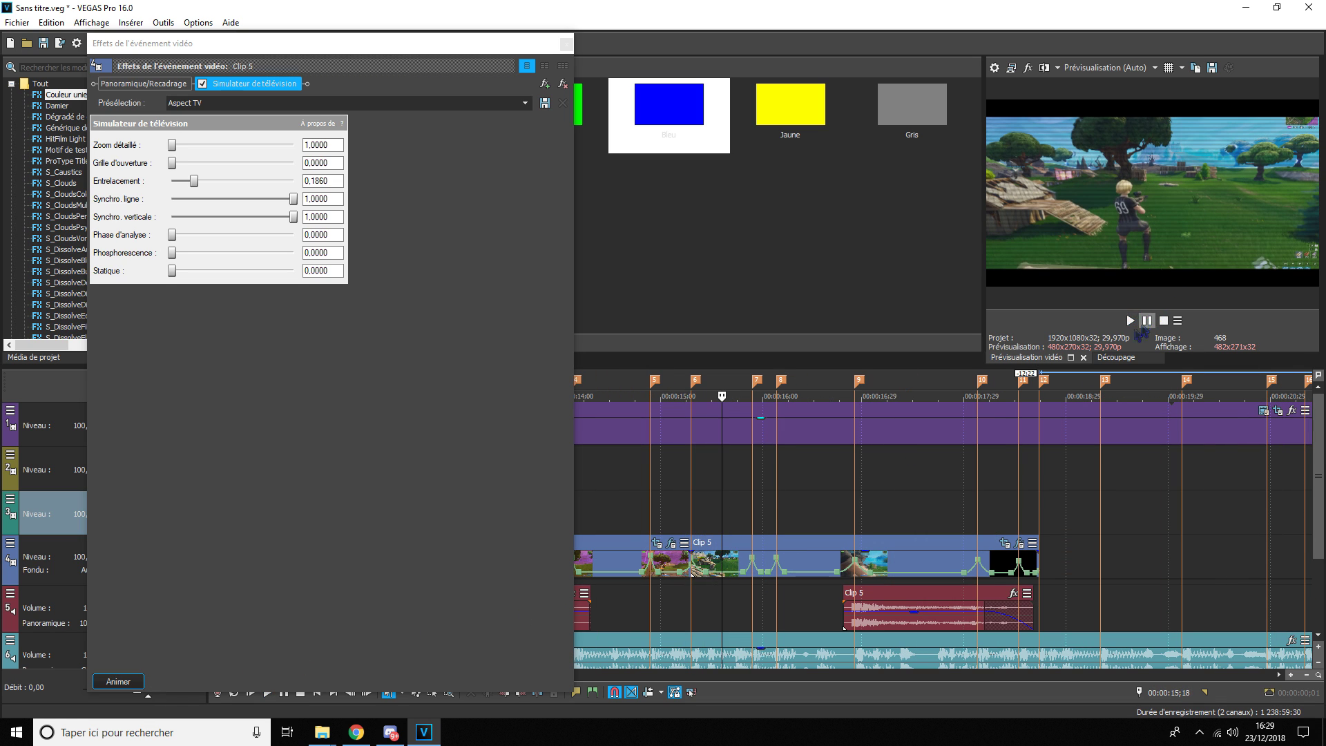
pyautogui.click(691, 531)
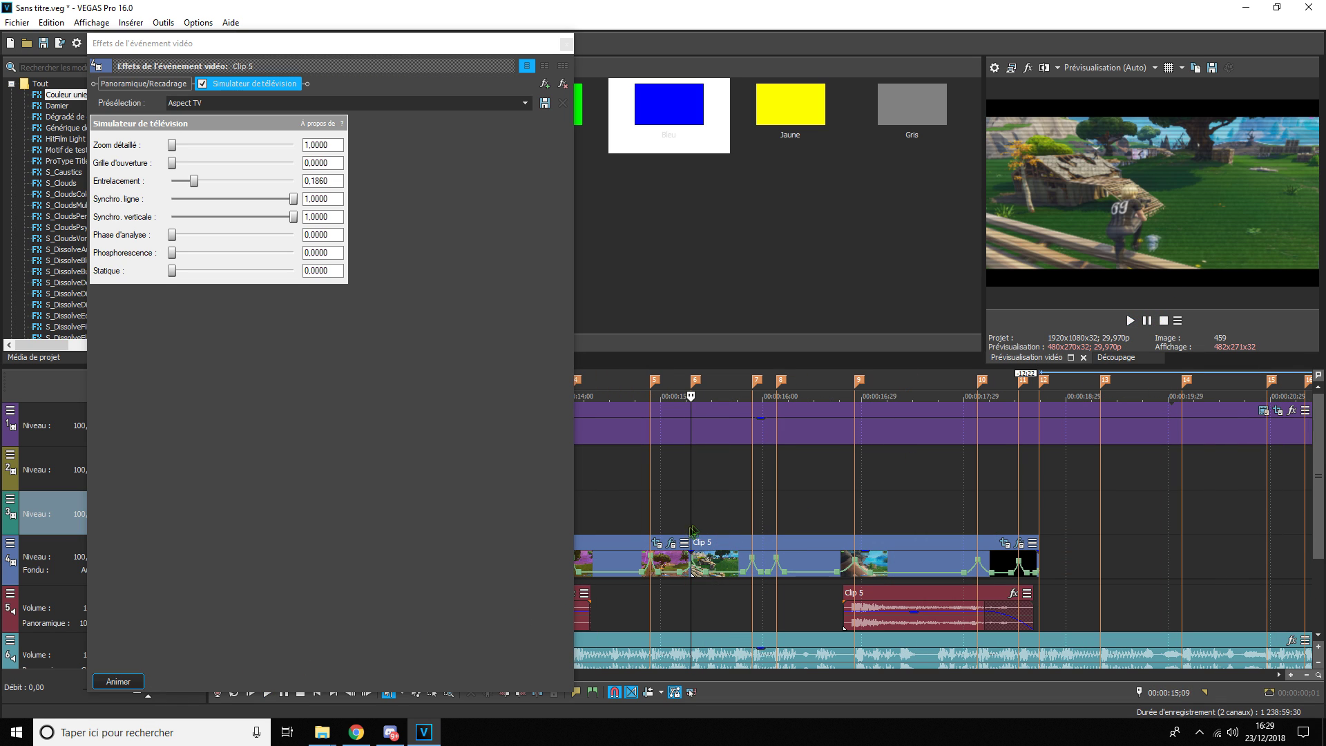
# - Enable animation for Clip 5's television simulator, set Entrelacement to 0,0000 at the clip's start, and play back the opening
pyautogui.click(130, 682)
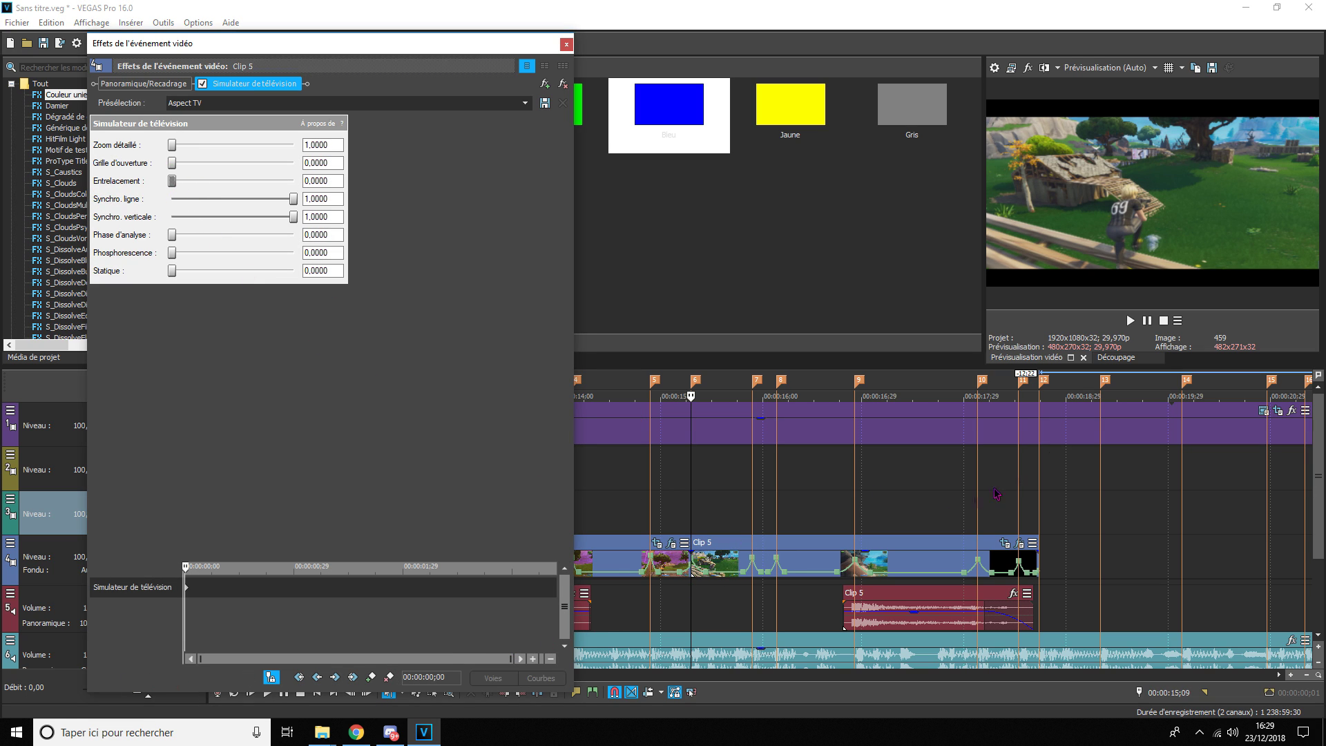
pyautogui.click(1146, 321)
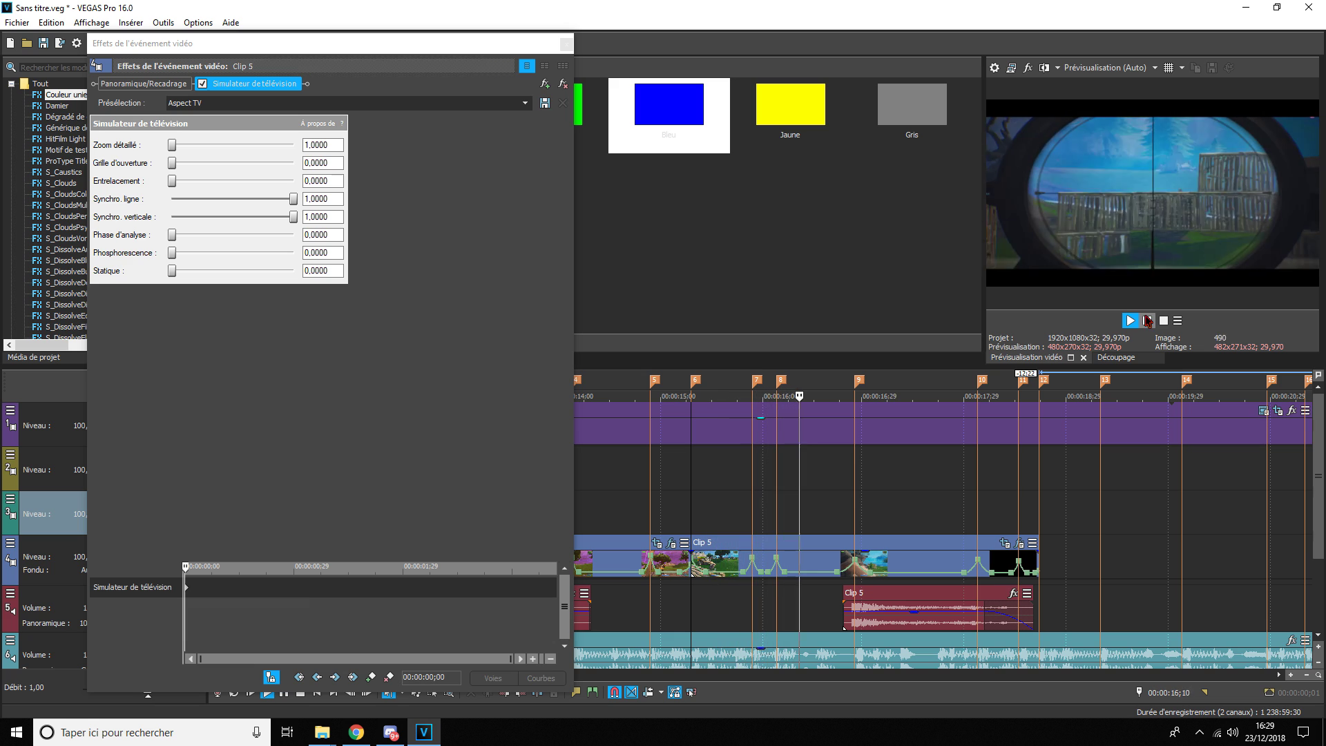
pyautogui.click(1146, 322)
# - Keyframe the television simulator one frame before marker 9, then set Entrelacement to 0,1300 and Synchro. ligne to 0,7880 at marker 9
pyautogui.click(857, 528)
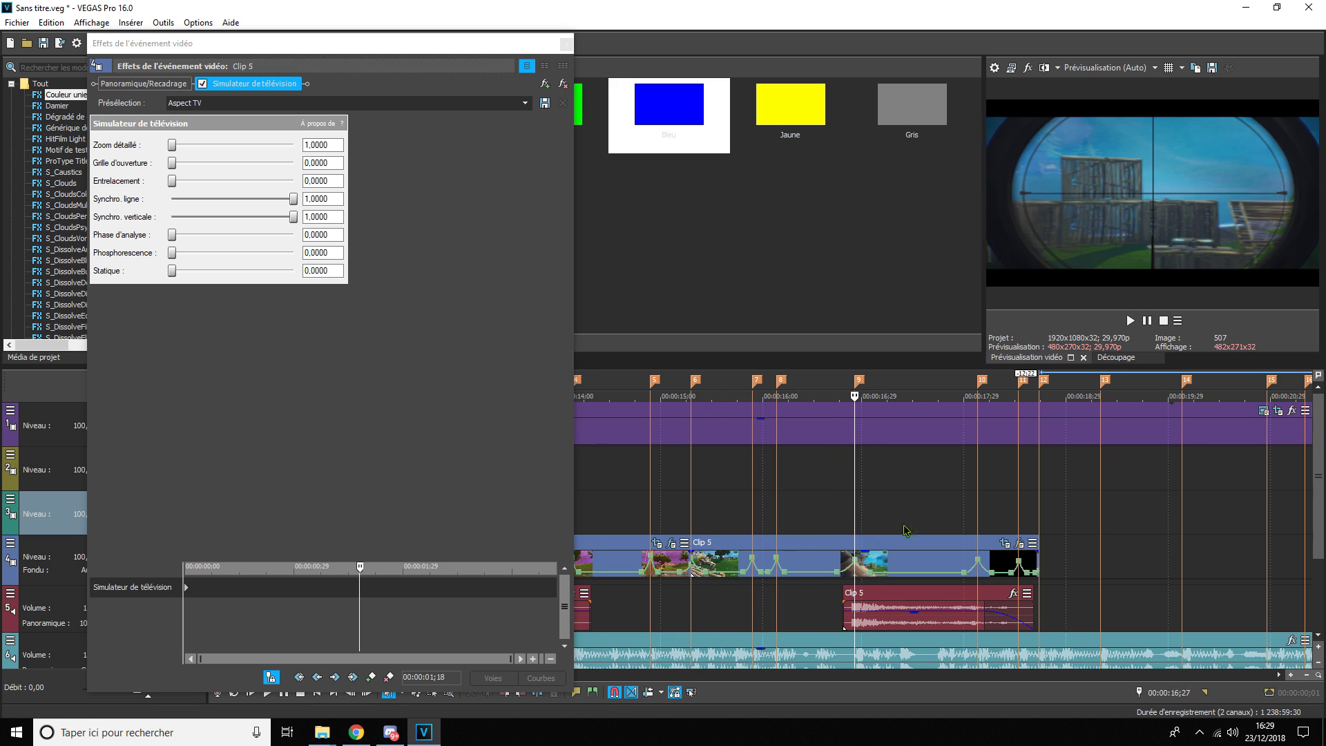
pyautogui.scroll(5, 805, 535)
pyautogui.click(746, 535)
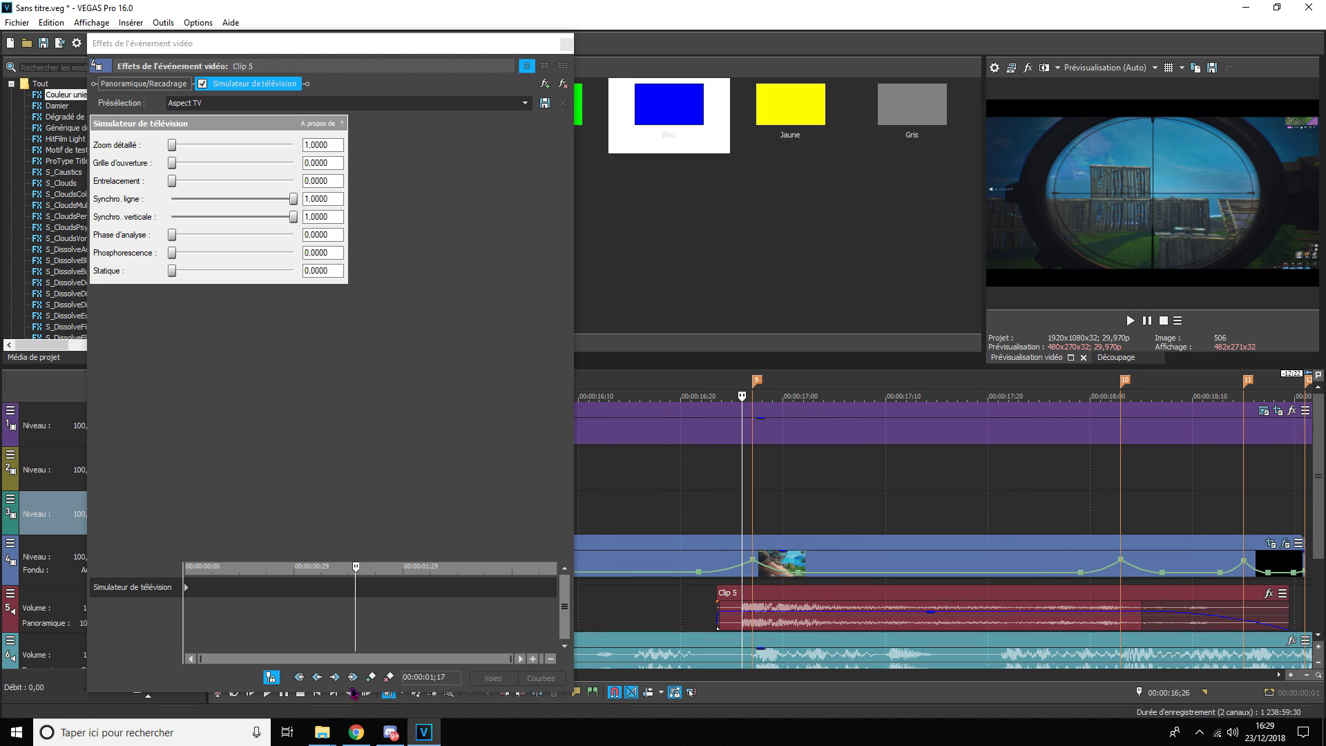
pyautogui.click(371, 677)
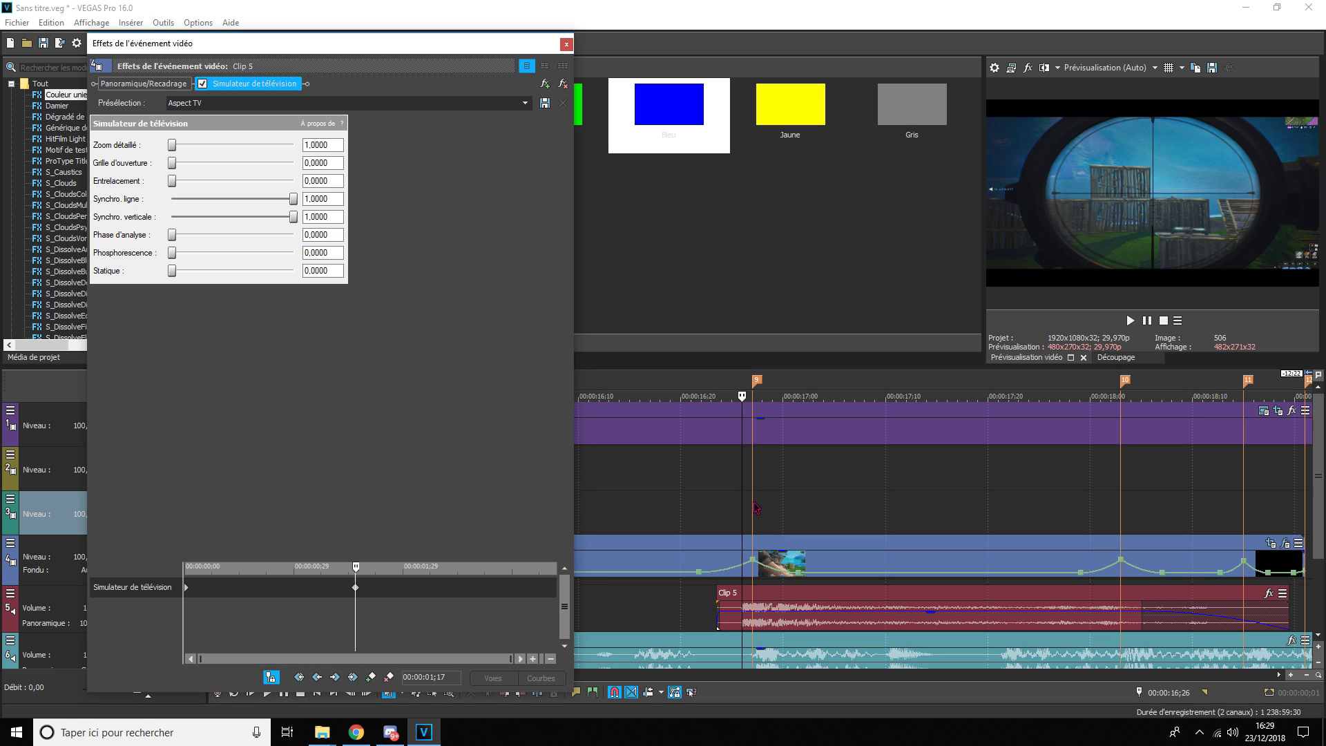
pyautogui.click(753, 504)
pyautogui.moveTo(174, 181); pyautogui.dragTo(177, 179)
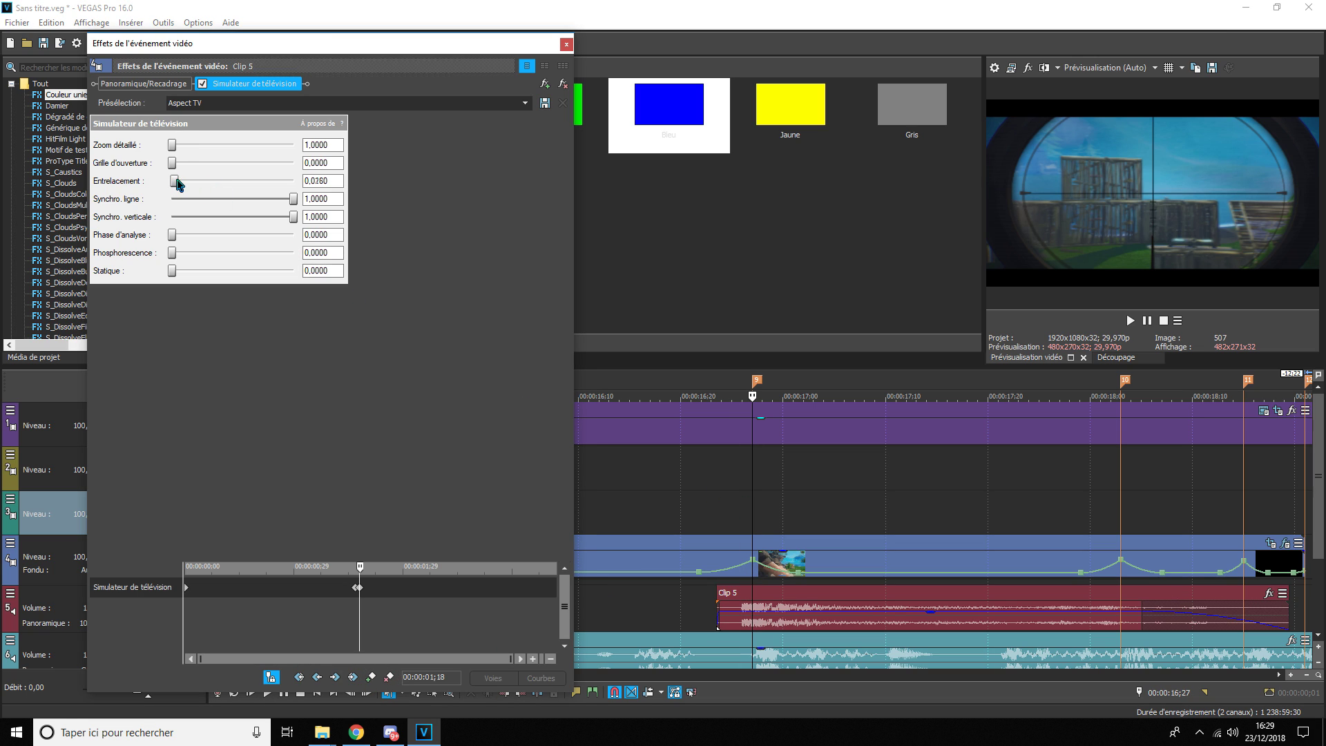
pyautogui.moveTo(296, 220); pyautogui.dragTo(273, 203)
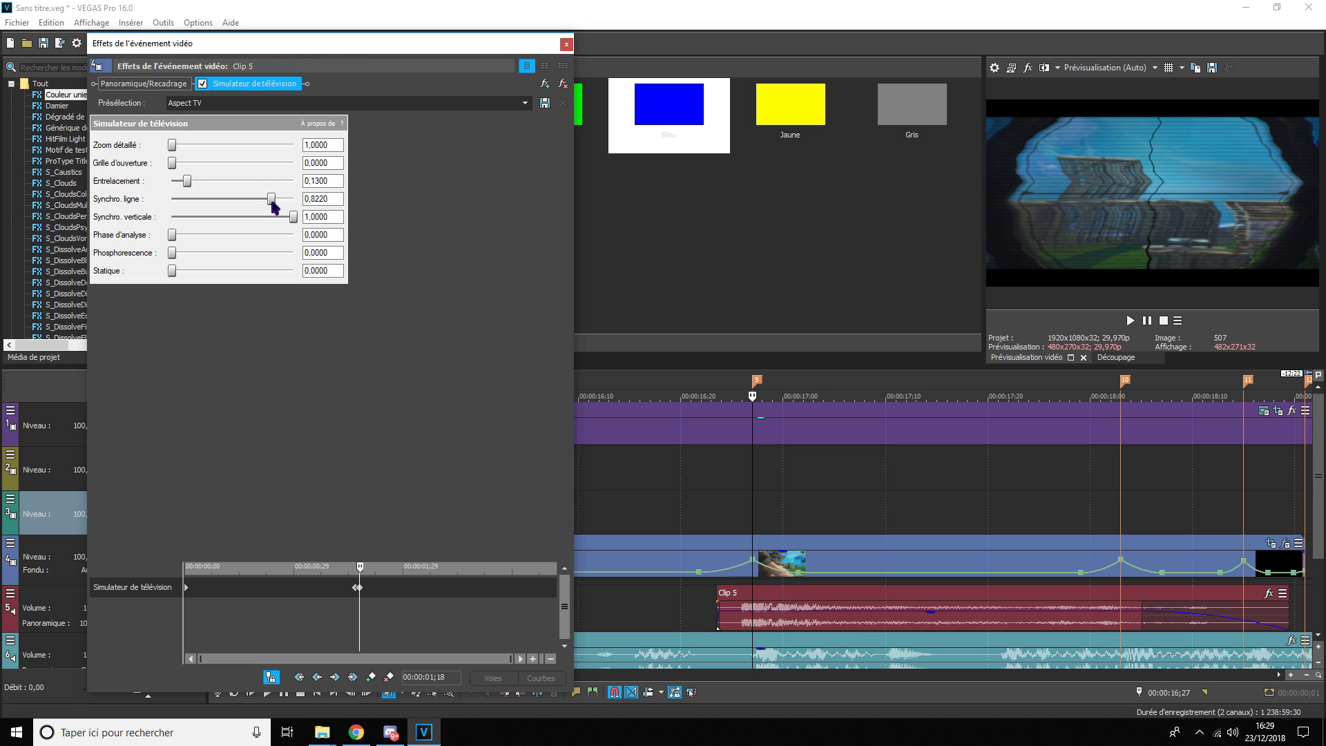
# - Raise Synchro. ligne to its maximum at 00:00:02;04 in the effect timeline and replay from marker 9 to check the distortion
pyautogui.click(1146, 320)
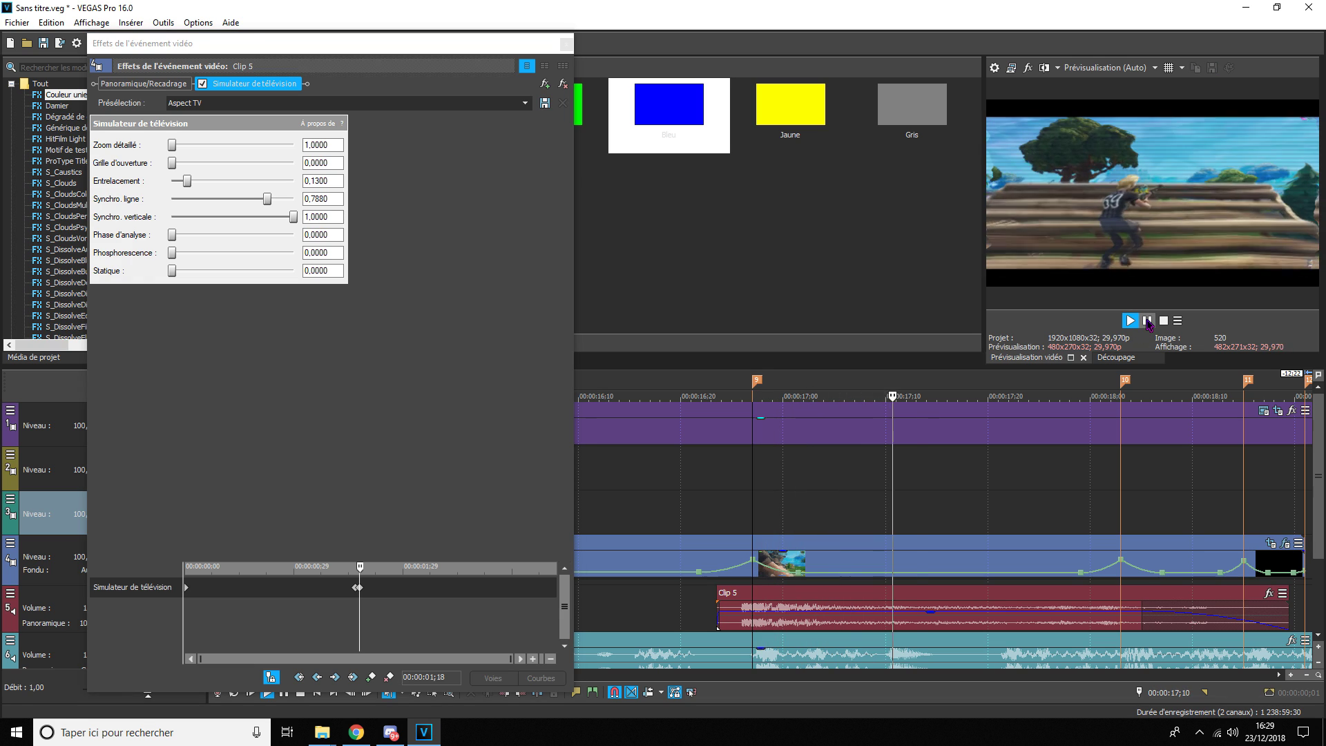
pyautogui.moveTo(268, 199); pyautogui.dragTo(297, 199)
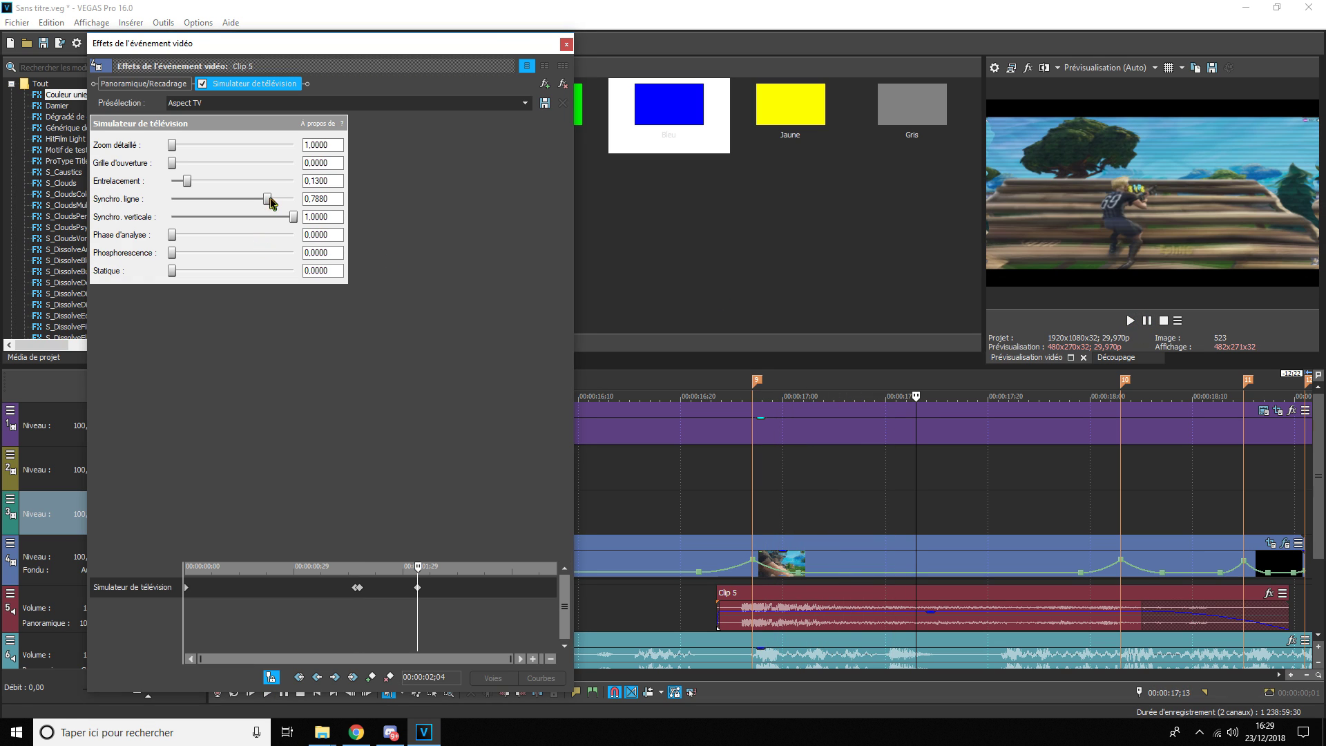
pyautogui.click(758, 515)
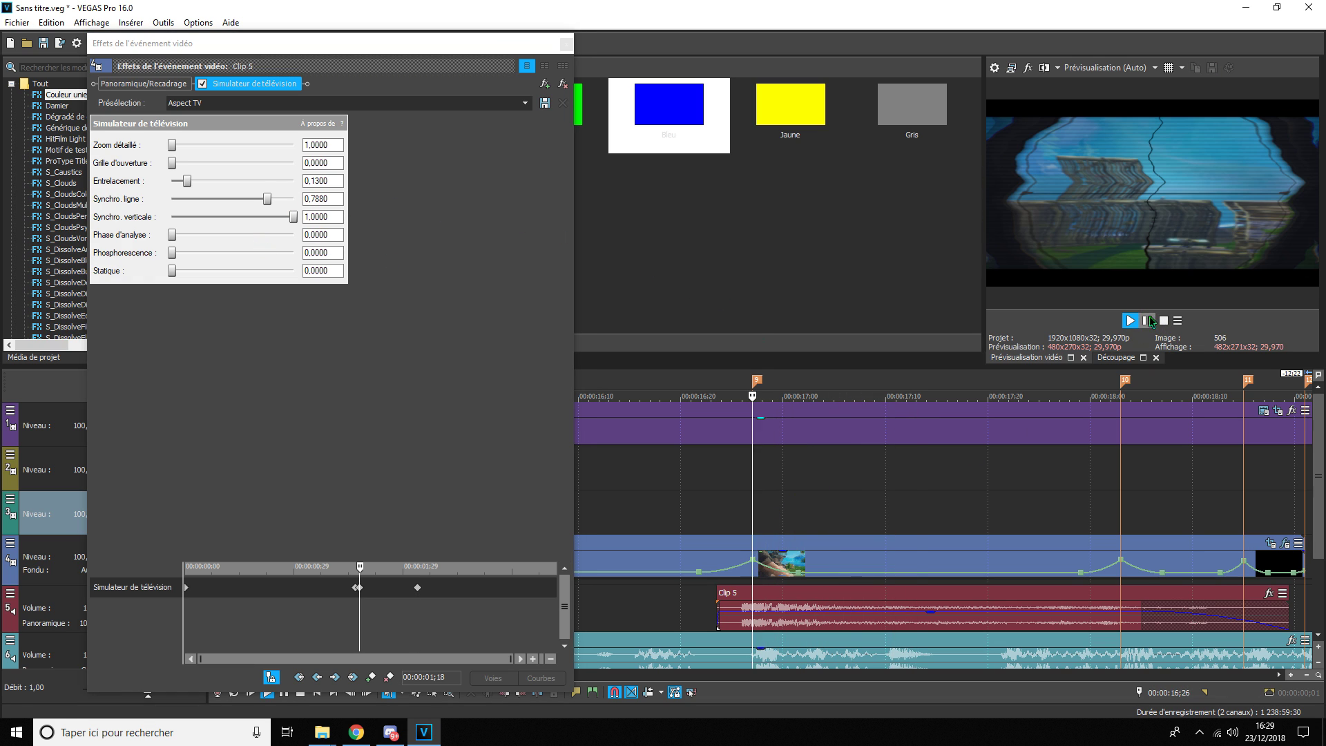
pyautogui.click(1148, 321)
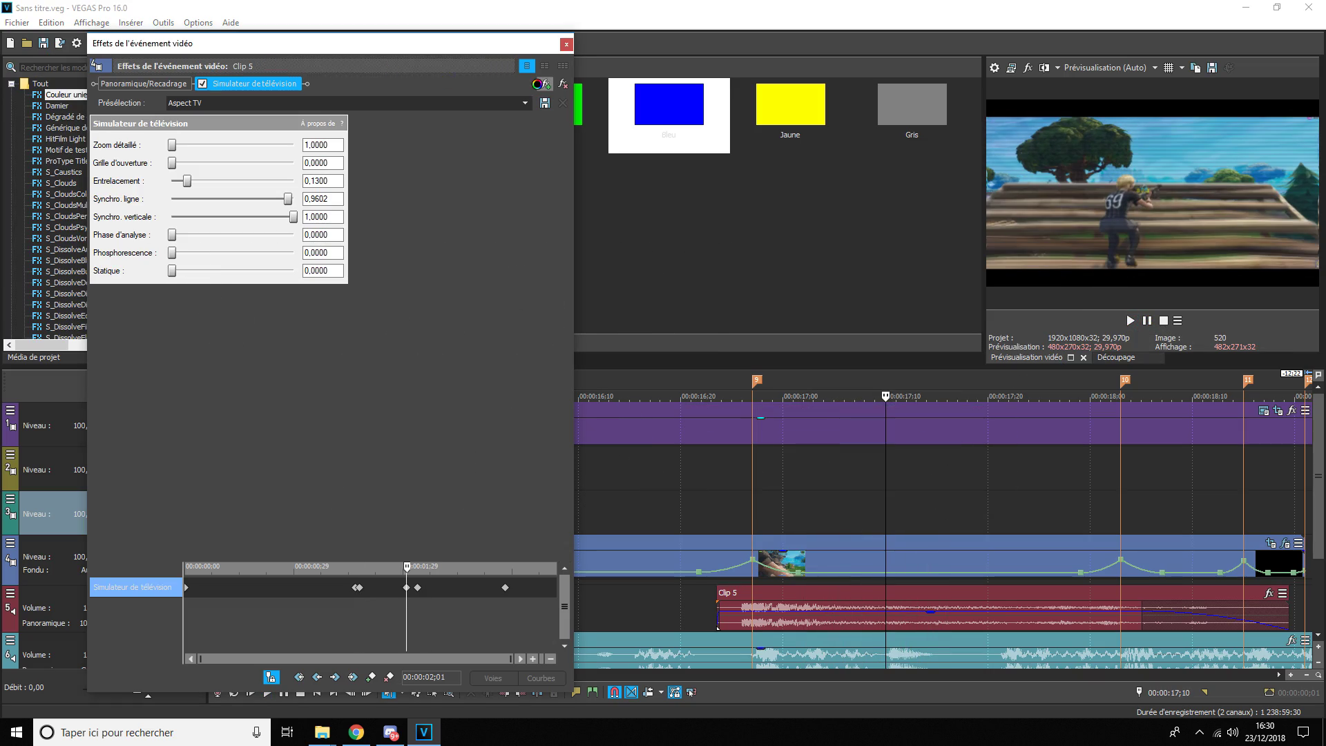
# - Add the S_EdgeRays effect to Clip 5 after the television simulator
pyautogui.click(545, 83)
pyautogui.scroll(-2, 704, 285)
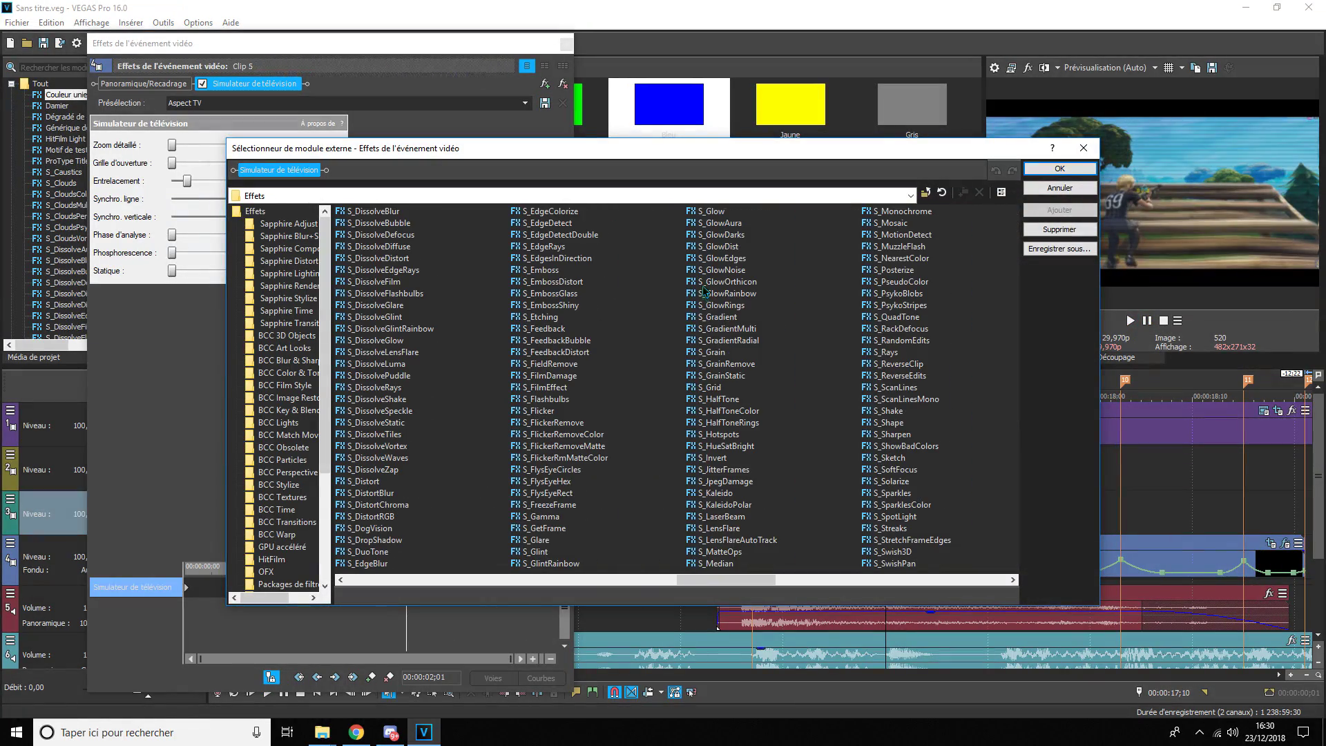
pyautogui.click(543, 246)
pyautogui.click(1060, 209)
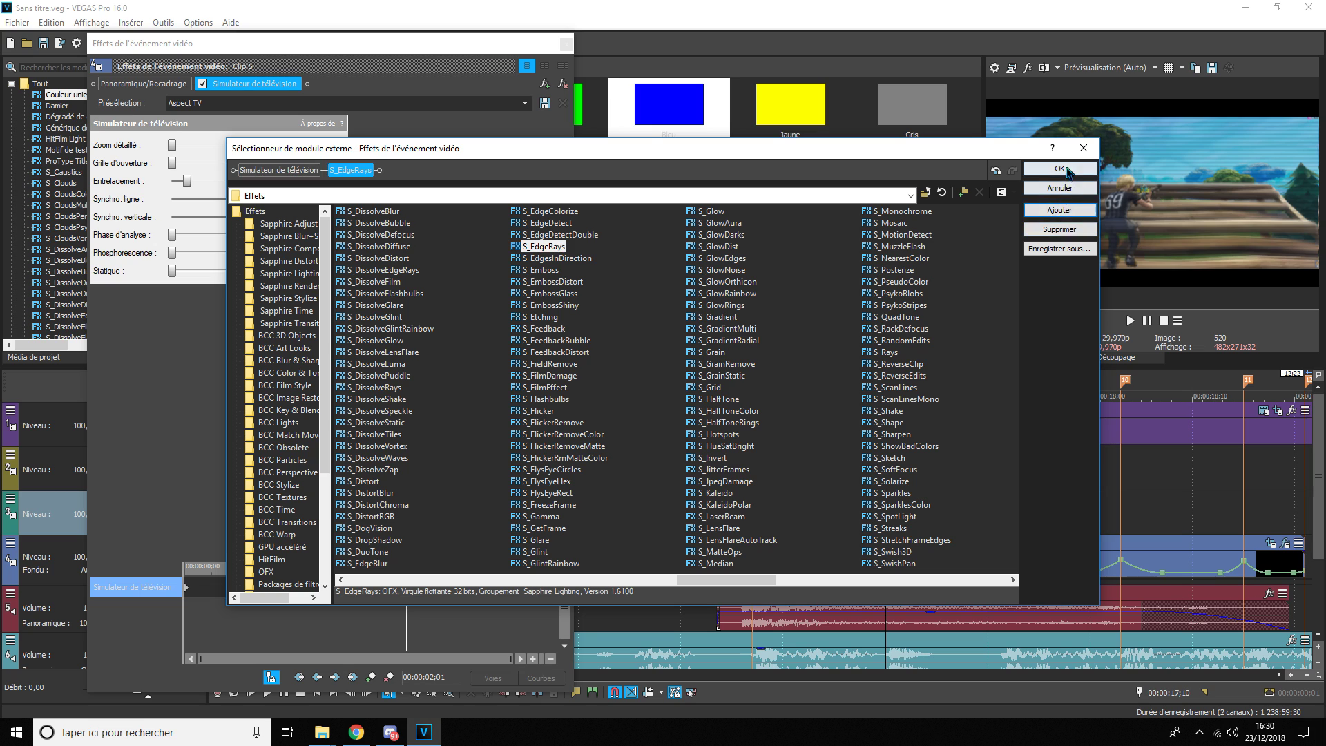
pyautogui.click(1059, 168)
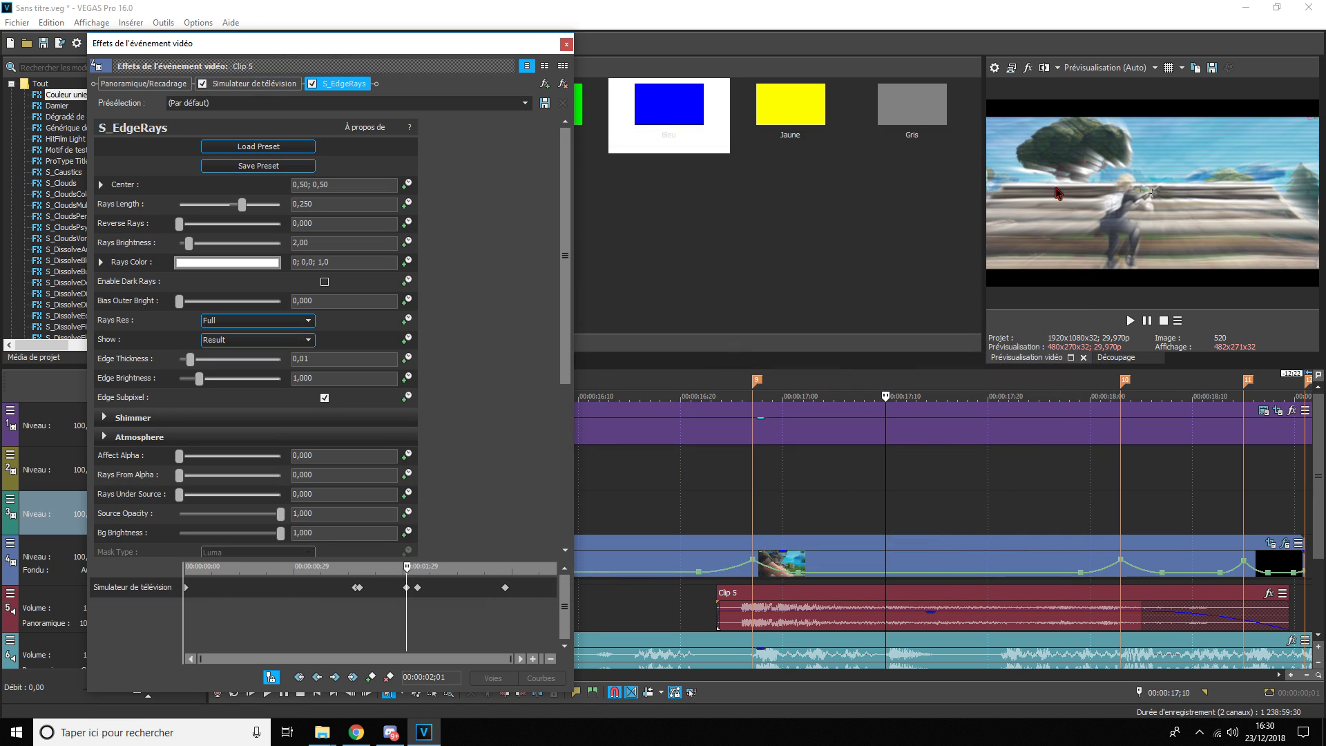
# - Set the S_EdgeRays Rays Color to red (0; 0,98; 0,98) and view the result at marker 9
pyautogui.click(233, 266)
pyautogui.click(248, 298)
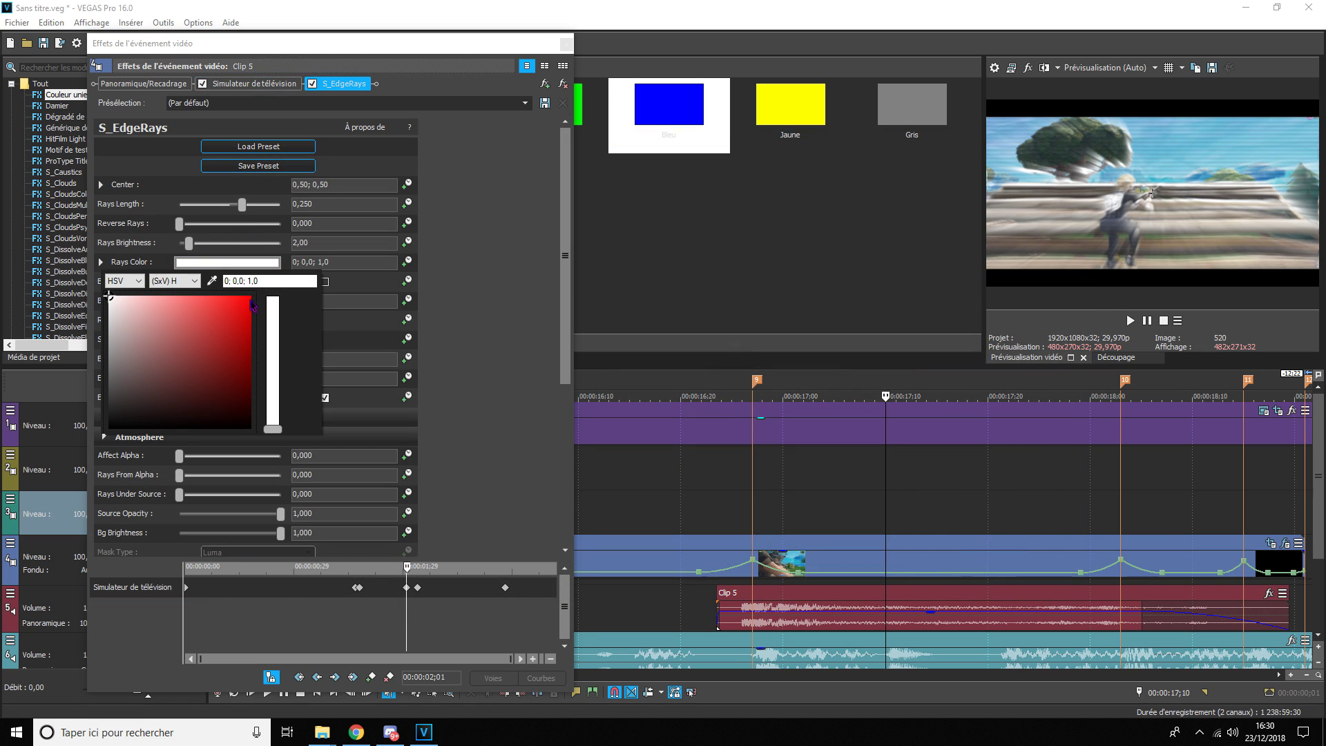
pyautogui.click(502, 314)
pyautogui.click(764, 537)
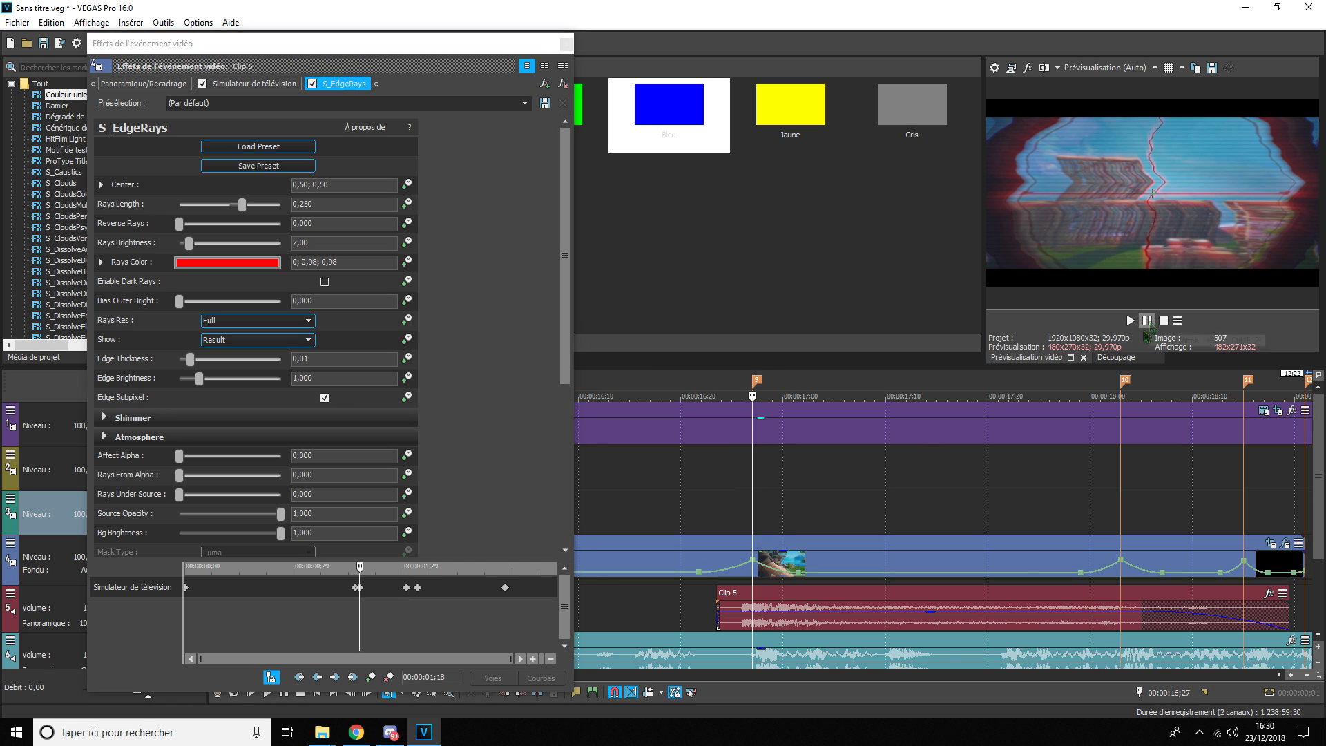
# - Set the S_EdgeRays Rays Brightness to 0,00 and enable animation for that parameter
pyautogui.scroll(-2, 873, 581)
pyautogui.click(368, 221)
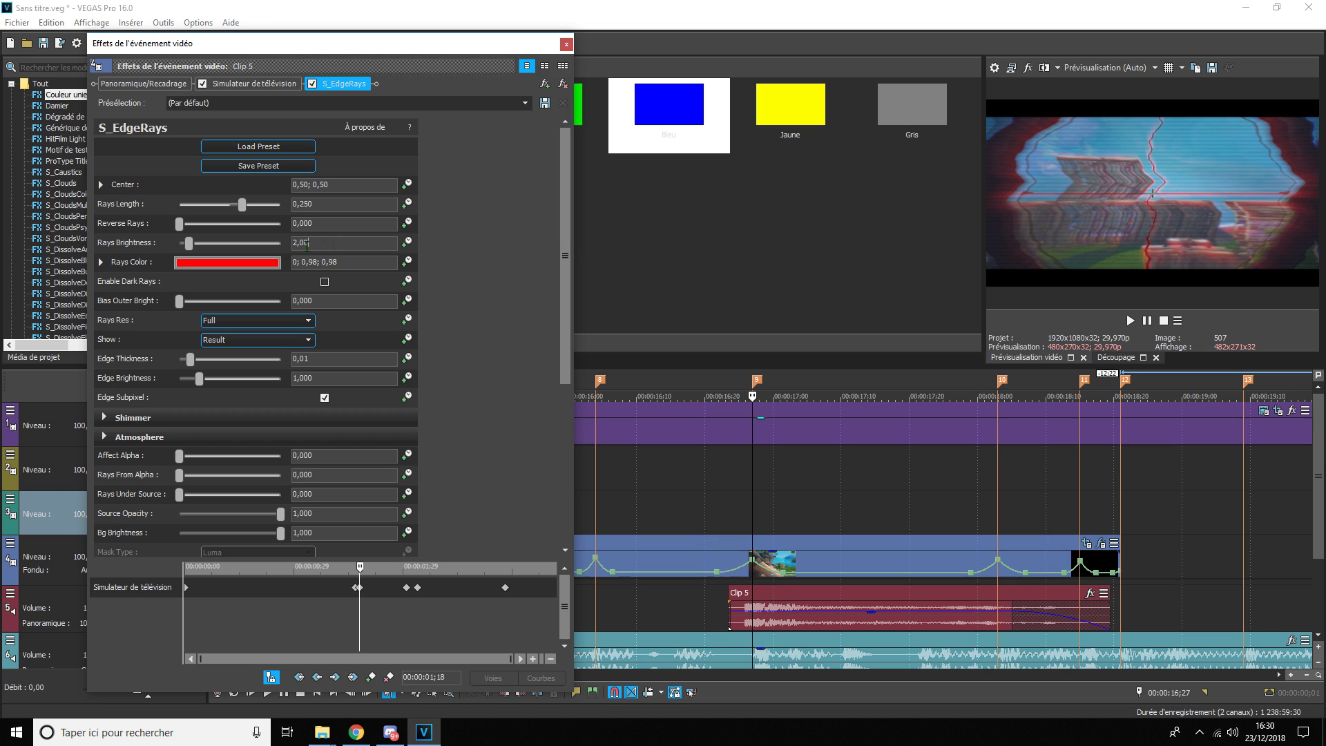
pyautogui.write('0')
pyautogui.press('Return')
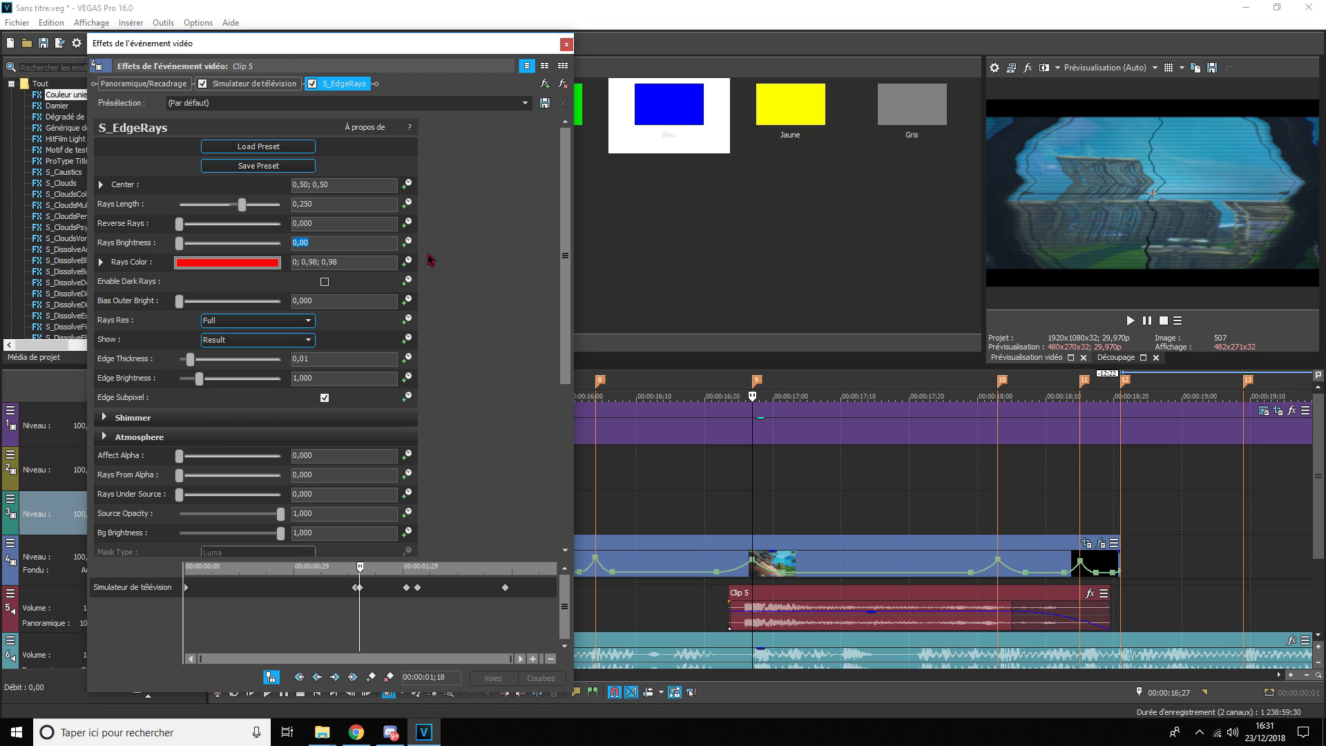
pyautogui.click(408, 243)
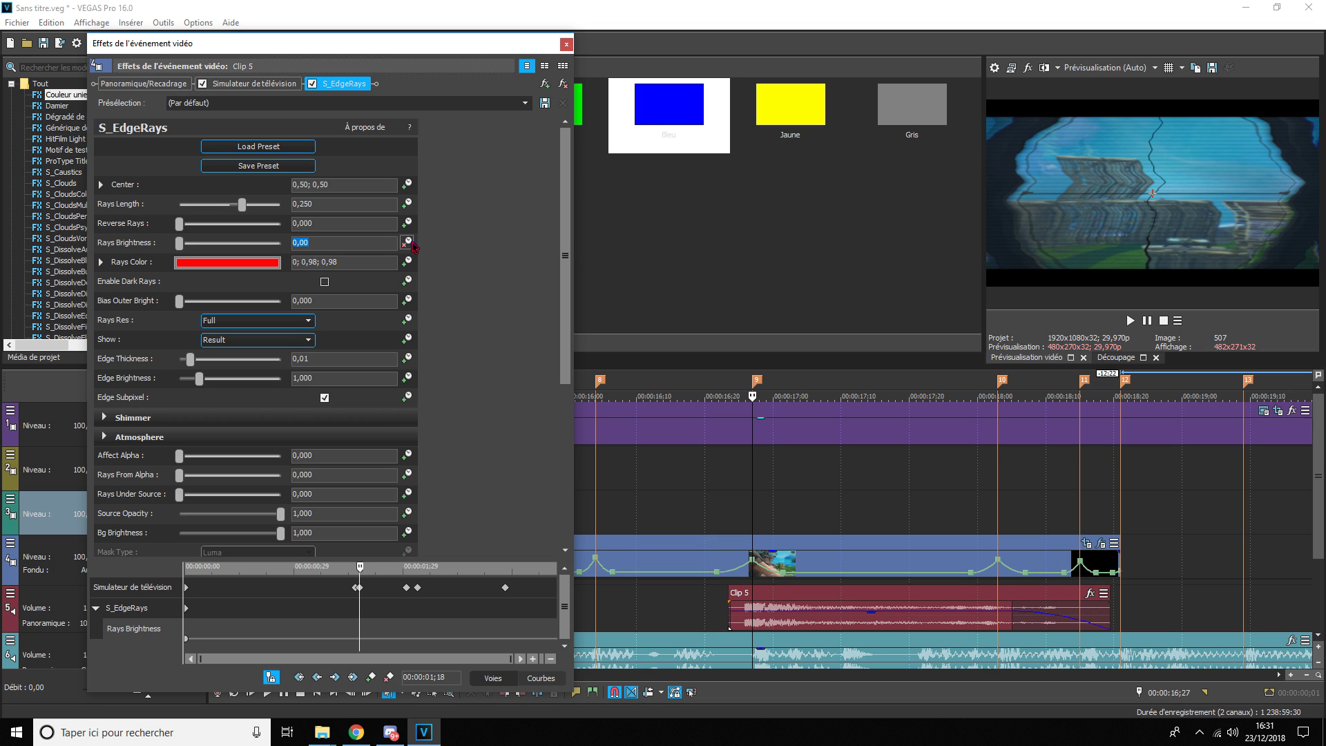
# - Keyframe Rays Brightness at 0,00 four frames before marker 9 and at 3,54 on marker 9, and play back the flash
pyautogui.scroll(-5, 719, 562)
pyautogui.click(633, 522)
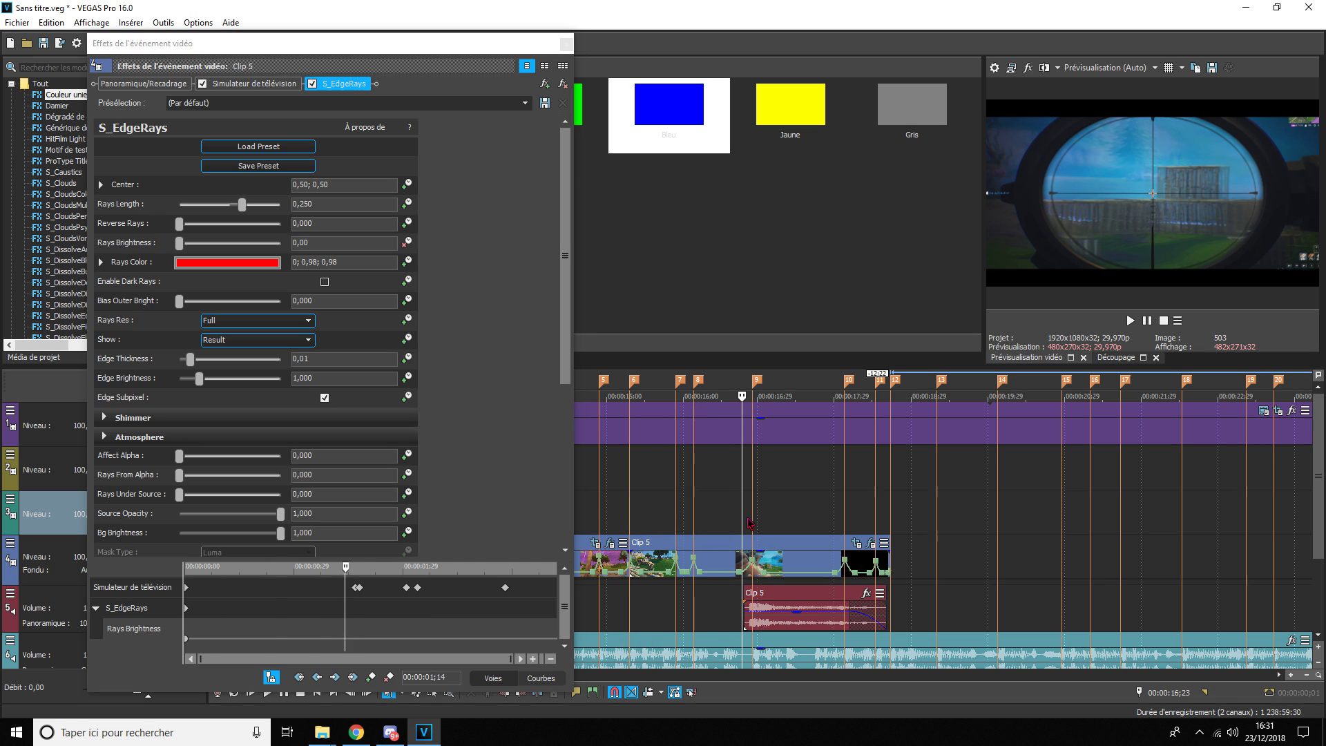
pyautogui.click(377, 682)
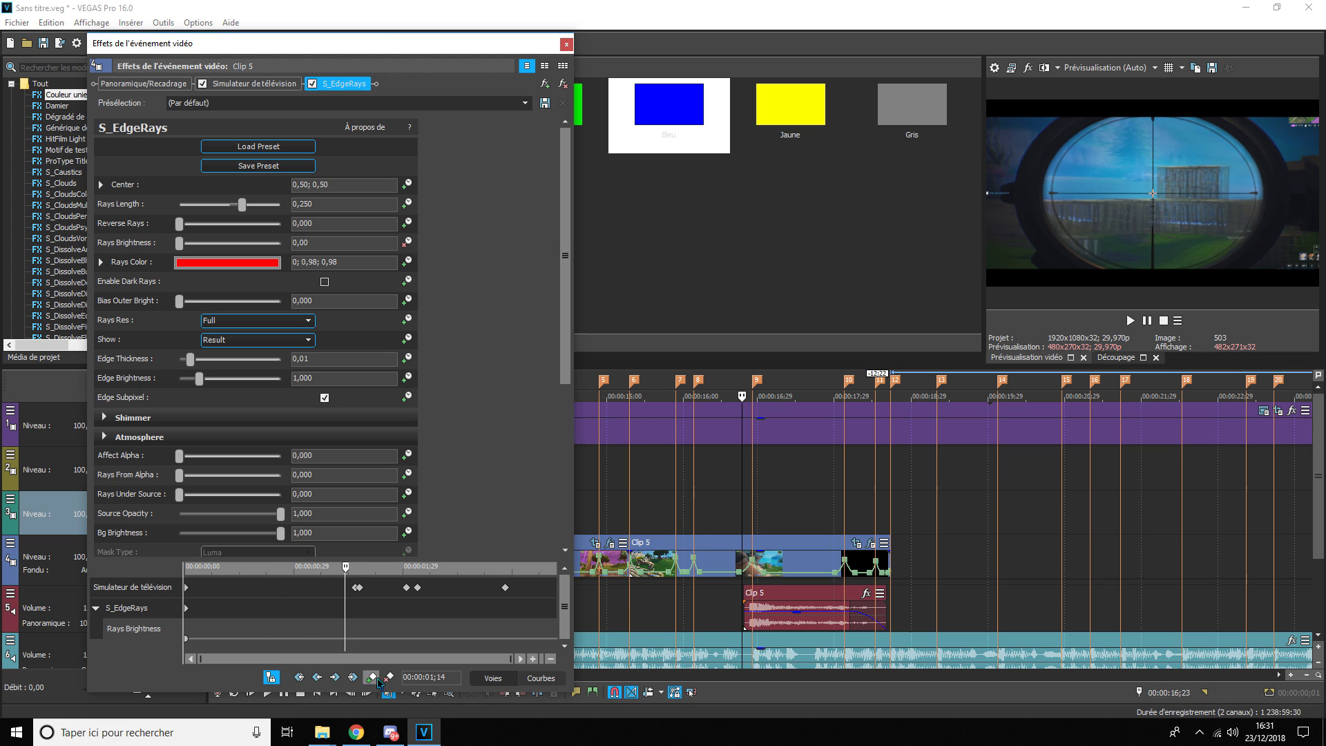
pyautogui.moveTo(179, 242); pyautogui.dragTo(196, 243)
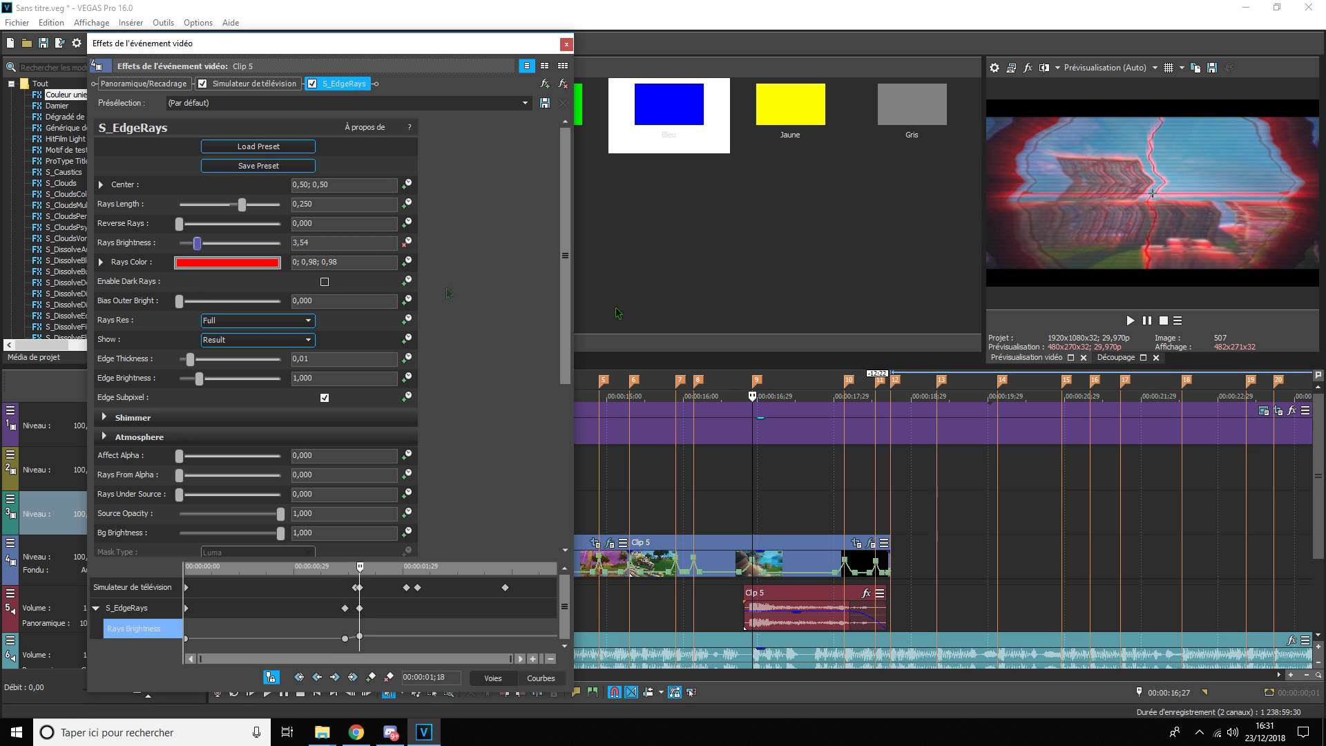
pyautogui.click(1146, 320)
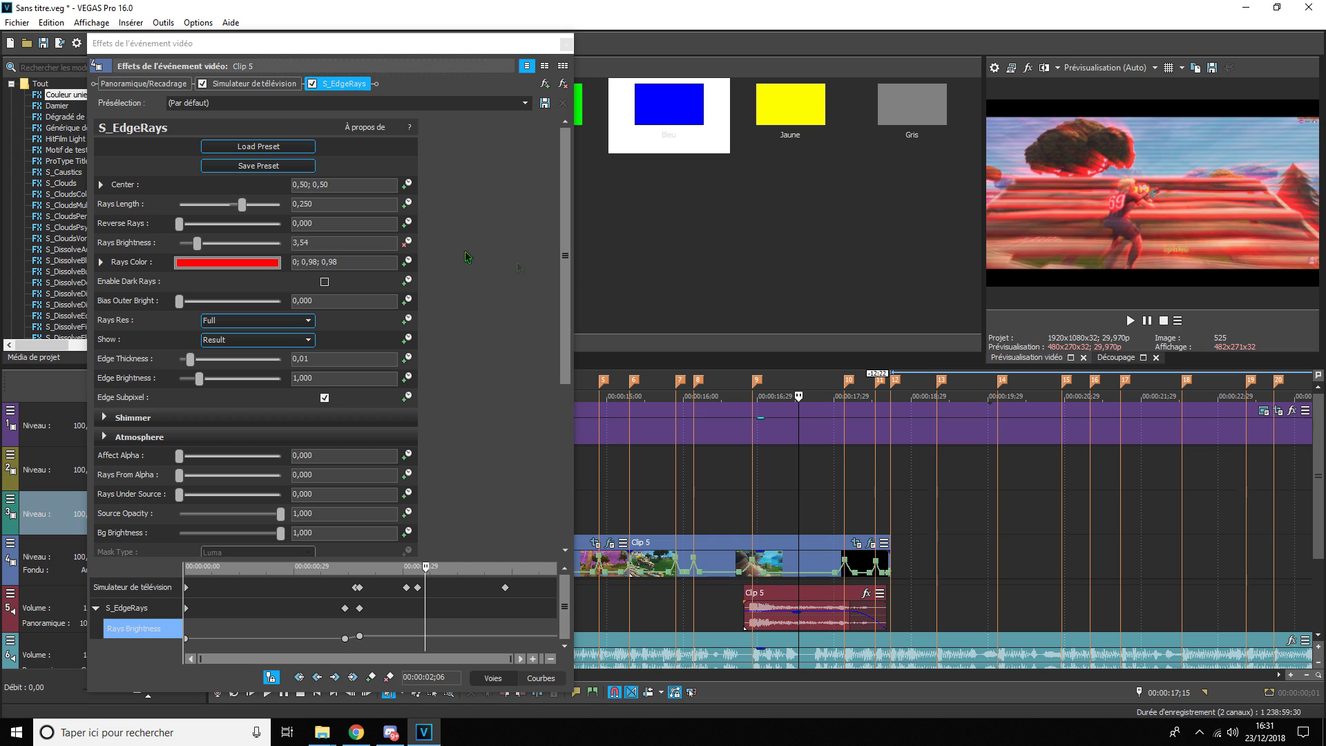
# - Try a Rays Length of 0,000 in S_EdgeRays and restore it to 0,25
pyautogui.moveTo(332, 206); pyautogui.dragTo(169, 221)
pyautogui.write('0')
pyautogui.press('Return')
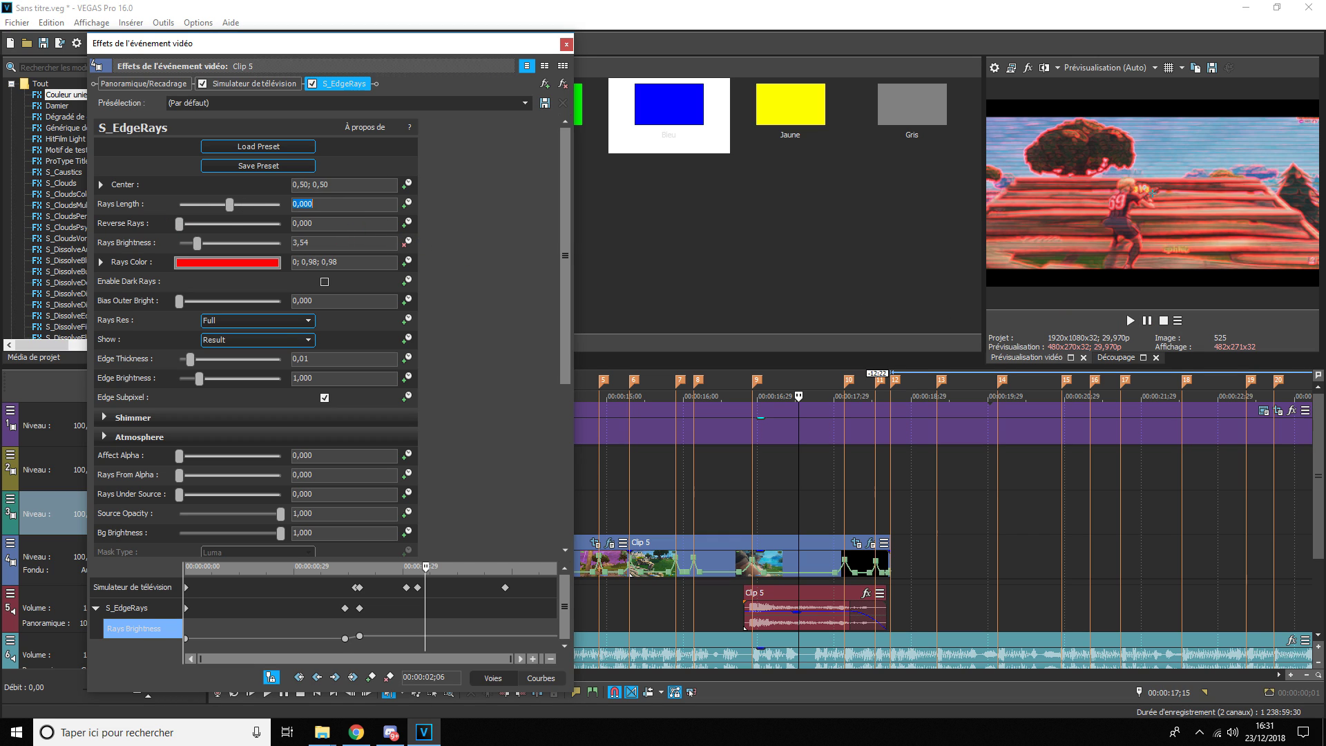
pyautogui.write('0,25')
pyautogui.press('Tab')
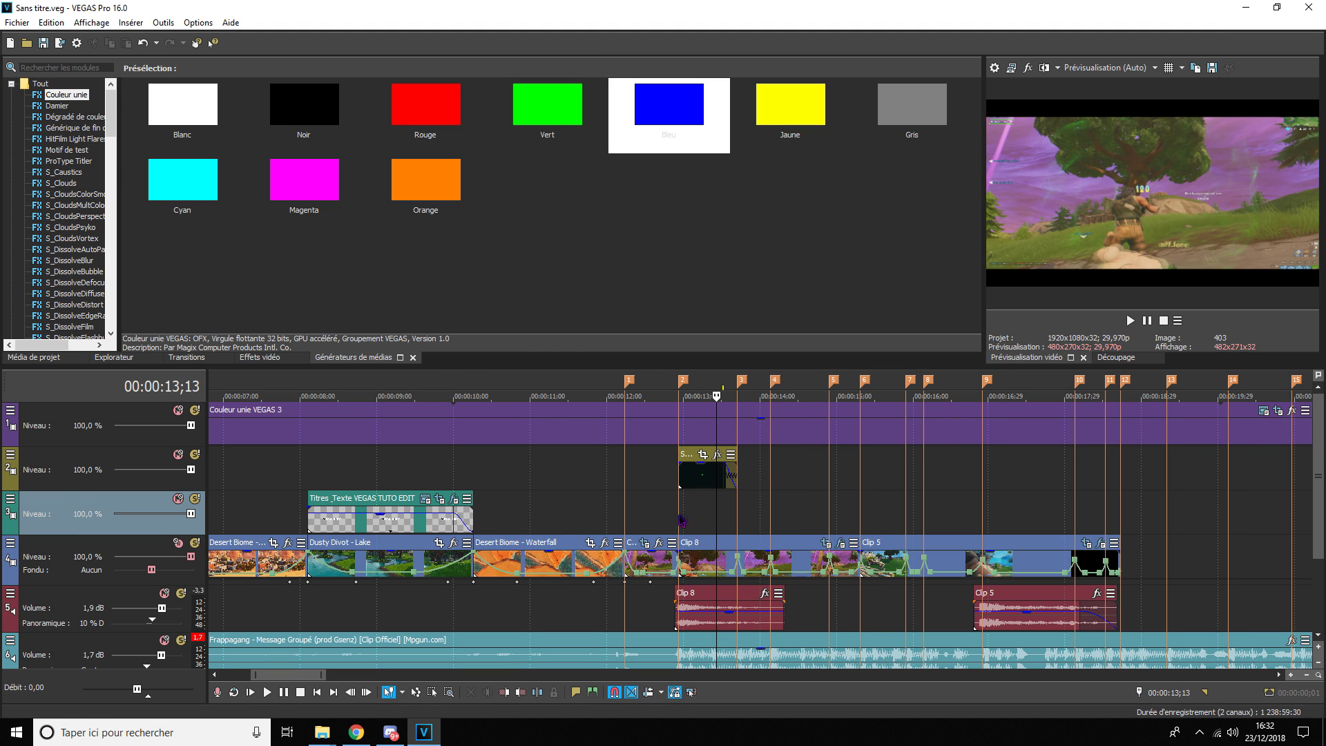
# - Place the playhead at marker 2 and add the S_WarpVortex effect to Clip 8
pyautogui.click(681, 519)
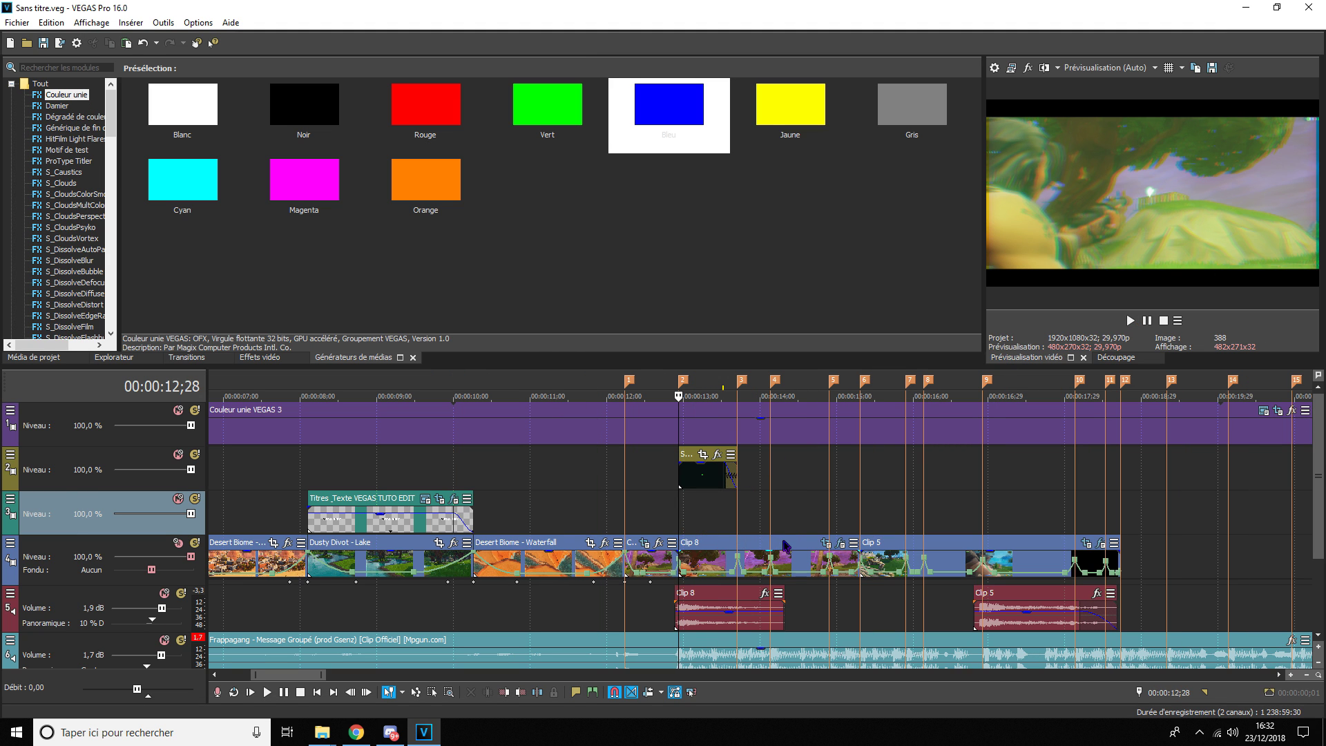
pyautogui.click(839, 542)
pyautogui.click(546, 86)
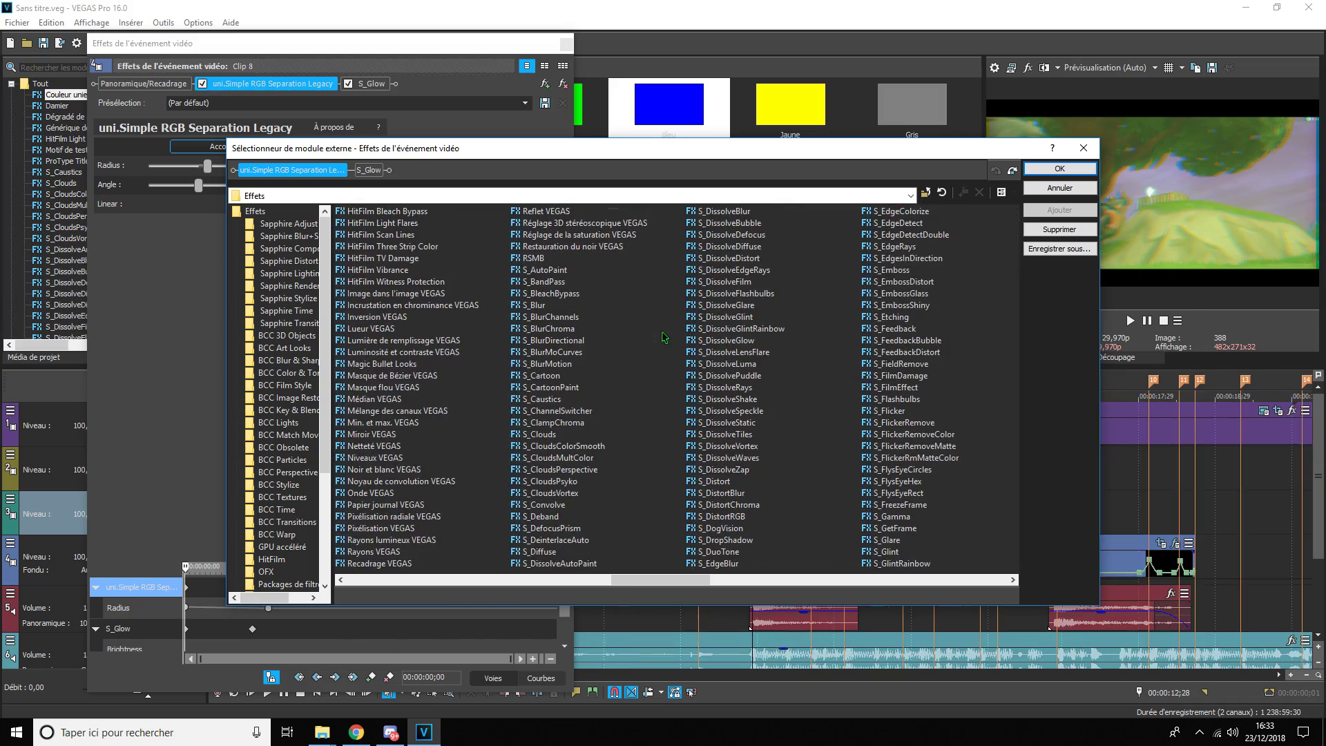
pyautogui.scroll(-2, 663, 337)
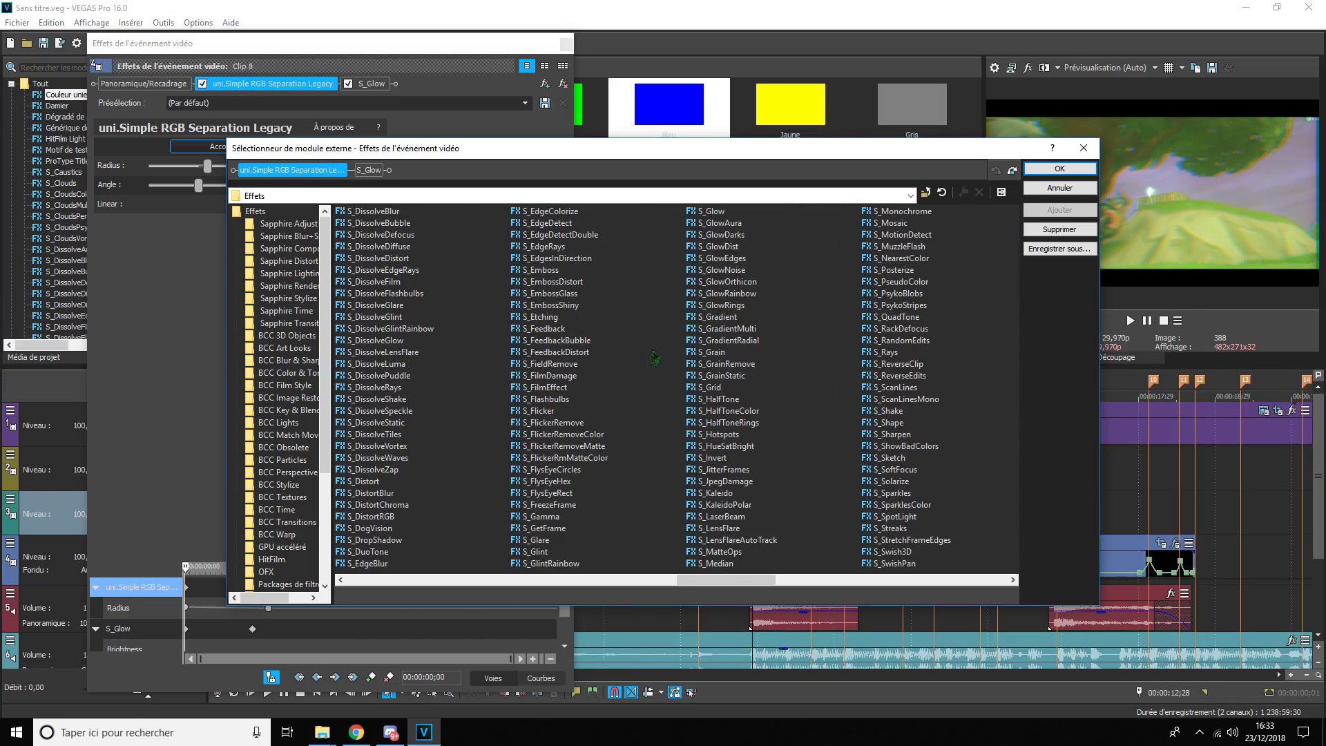
pyautogui.scroll(-2, 654, 357)
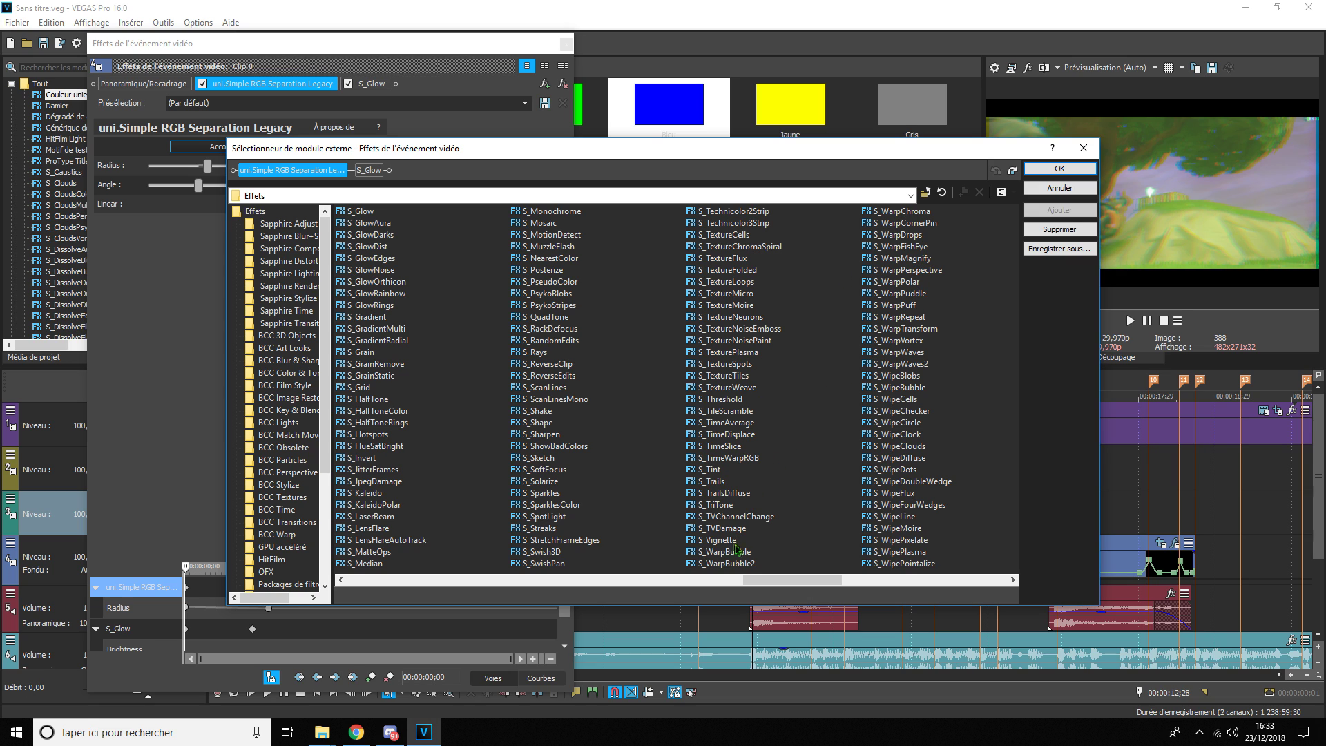
pyautogui.click(900, 340)
pyautogui.click(1059, 209)
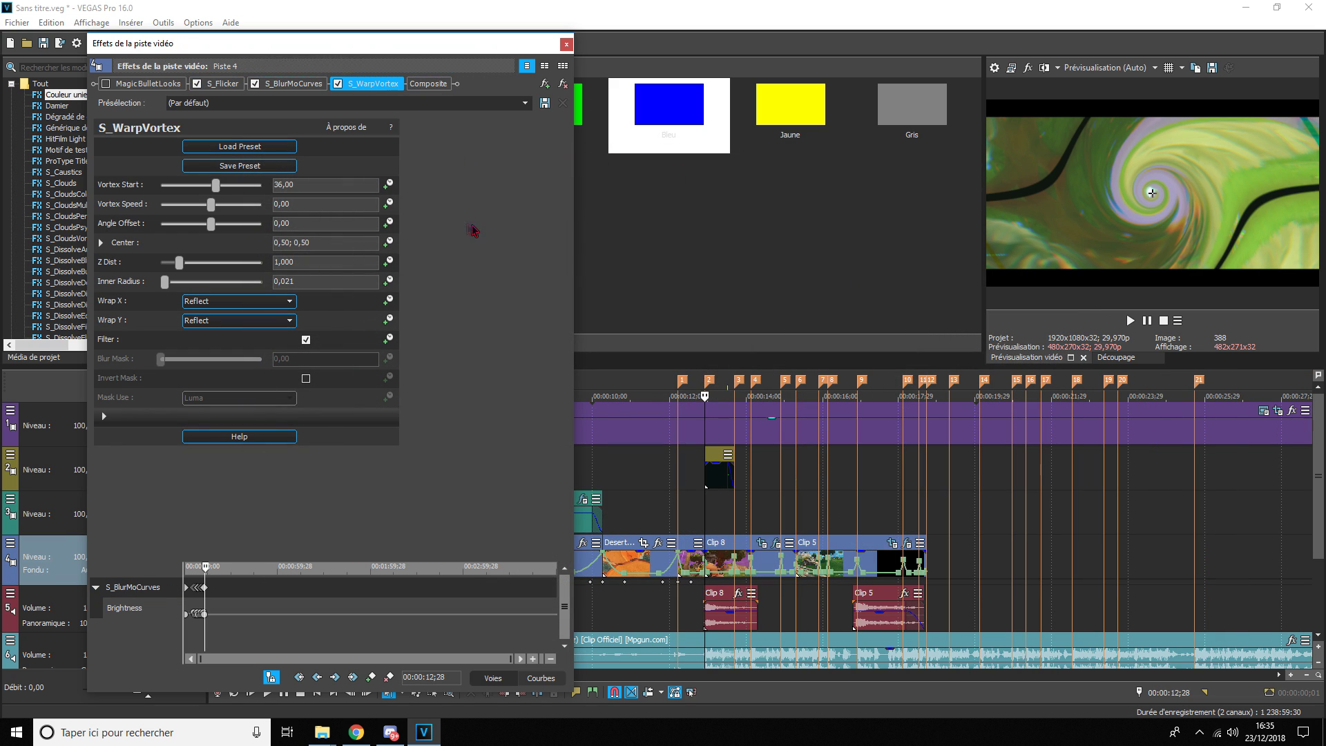
# - Try a Vortex Start of 12,00 in S_WarpVortex at marker 2 and view the frame before the marker
pyautogui.scroll(4, 893, 566)
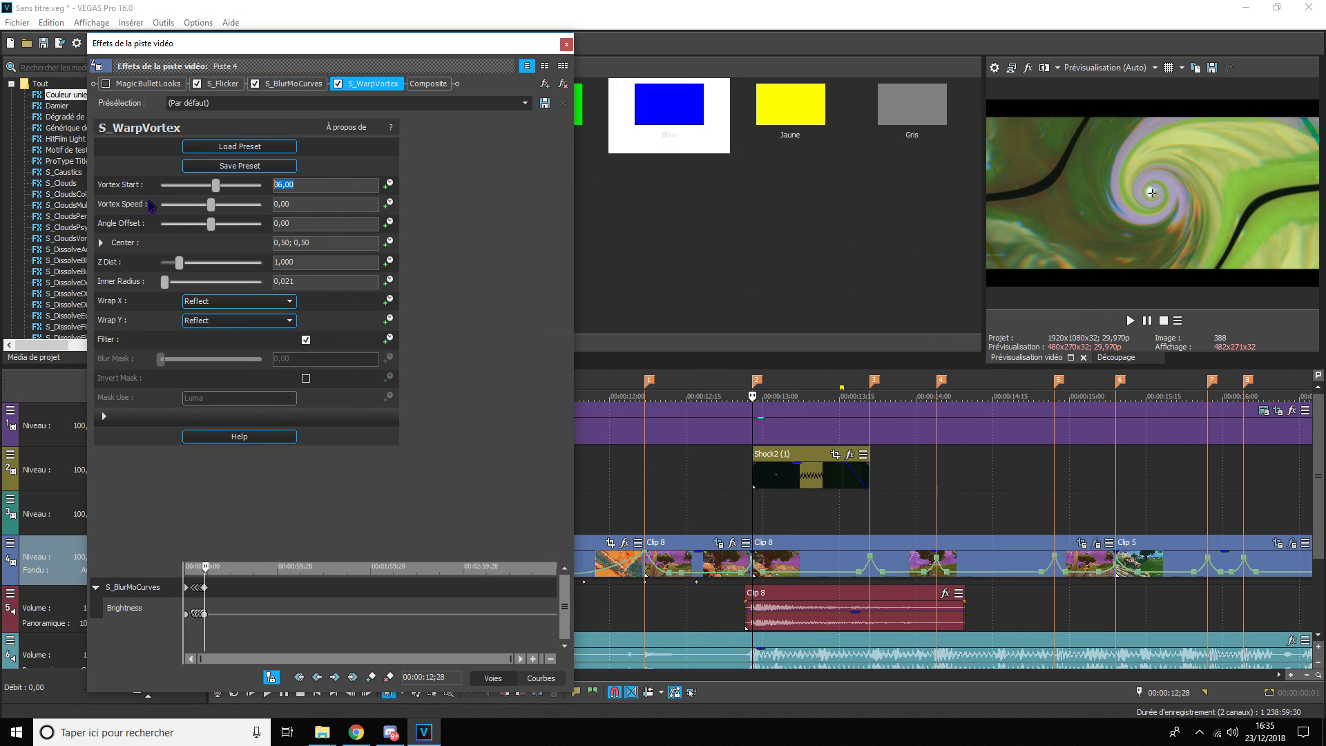
pyautogui.press('Return')
pyautogui.scroll(1, 895, 574)
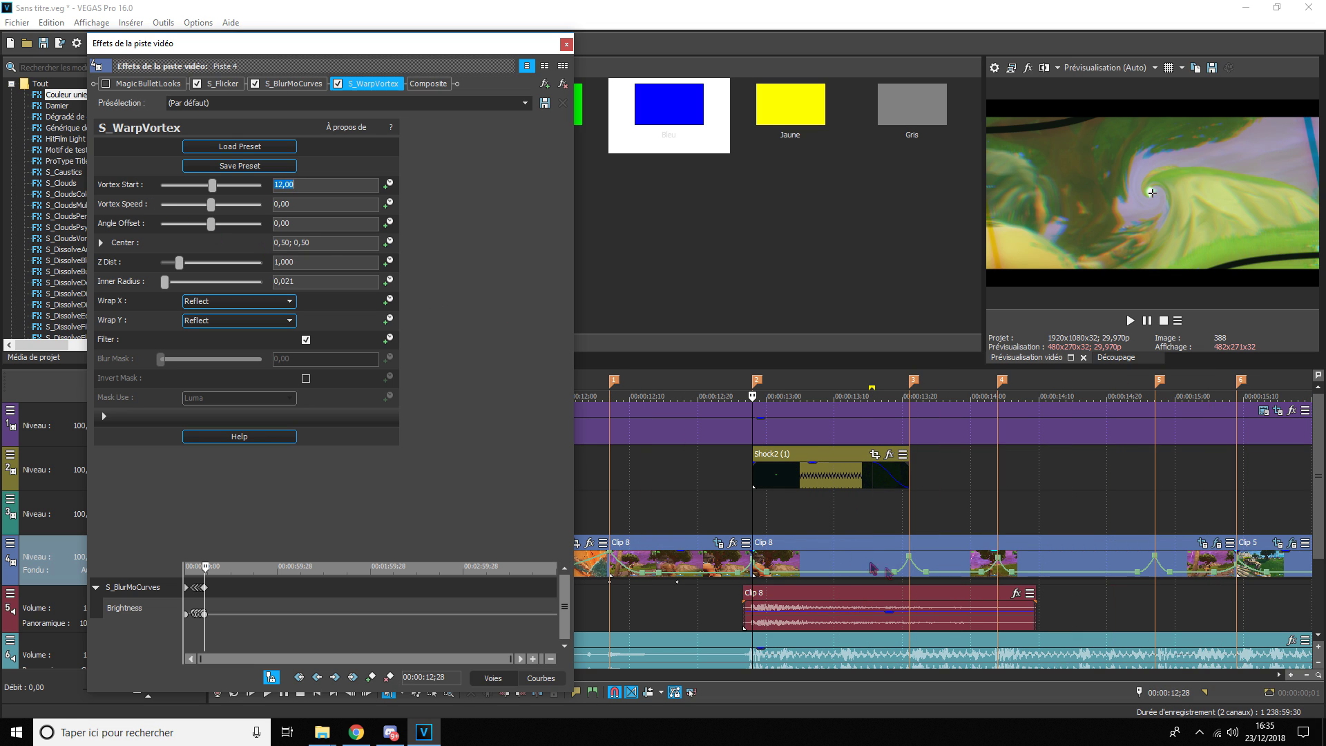
pyautogui.click(743, 527)
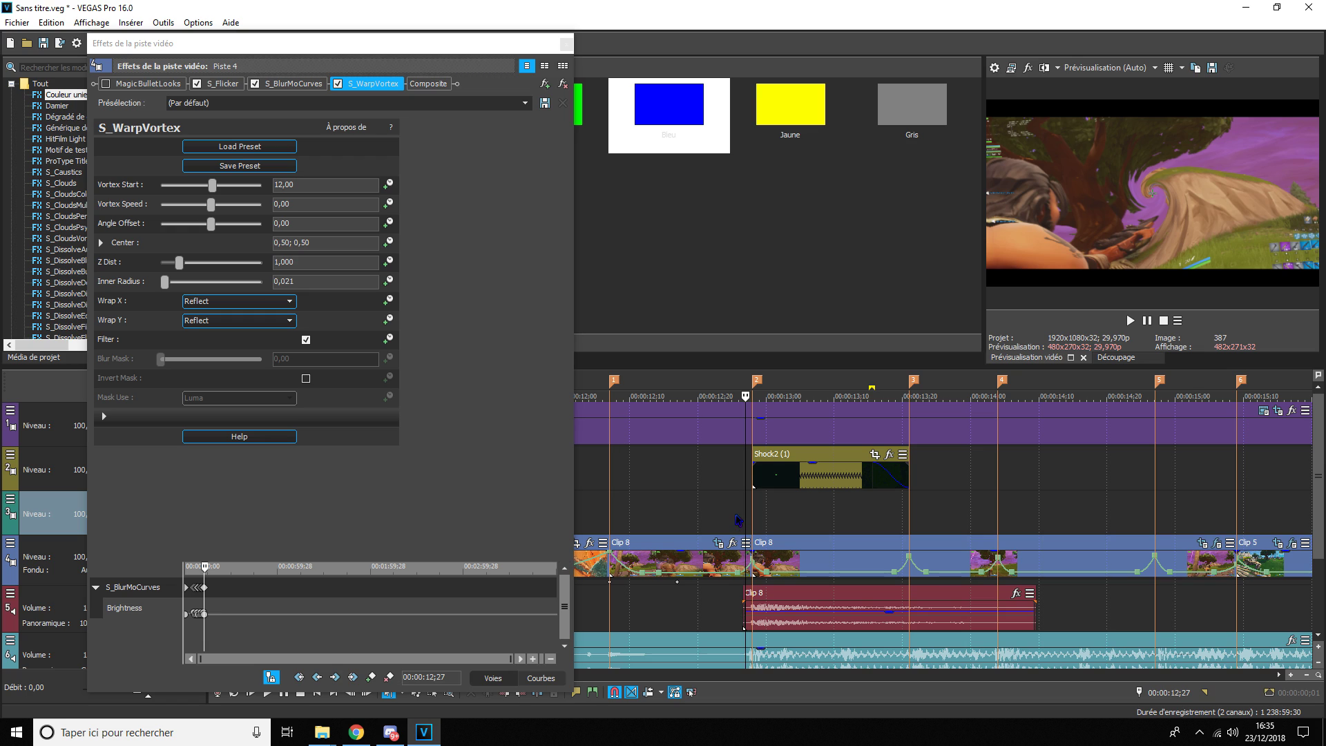
# - Keyframe Vortex Start in S_WarpVortex at 0,00 on 00:00:12;25 and at 12,00 on marker 2
pyautogui.click(157, 205)
pyautogui.write('0')
pyautogui.press('Return')
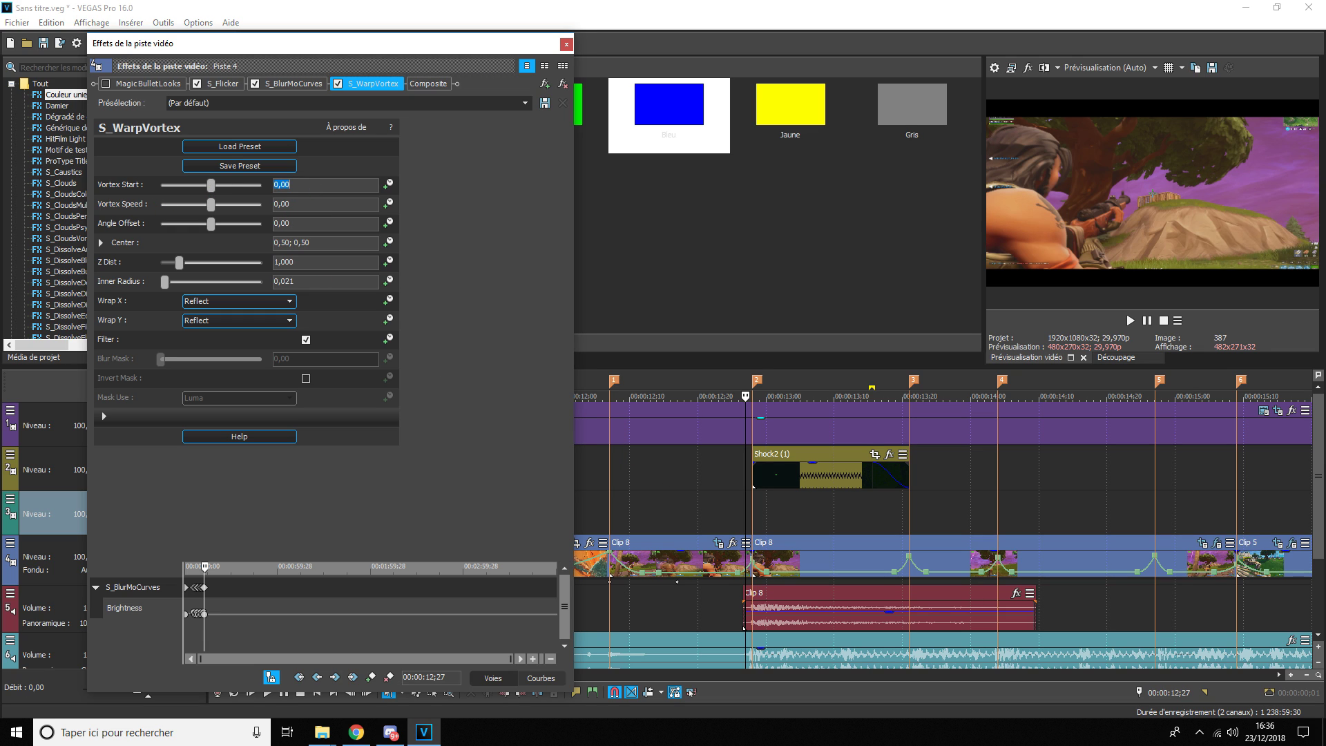
pyautogui.click(389, 185)
pyautogui.click(732, 525)
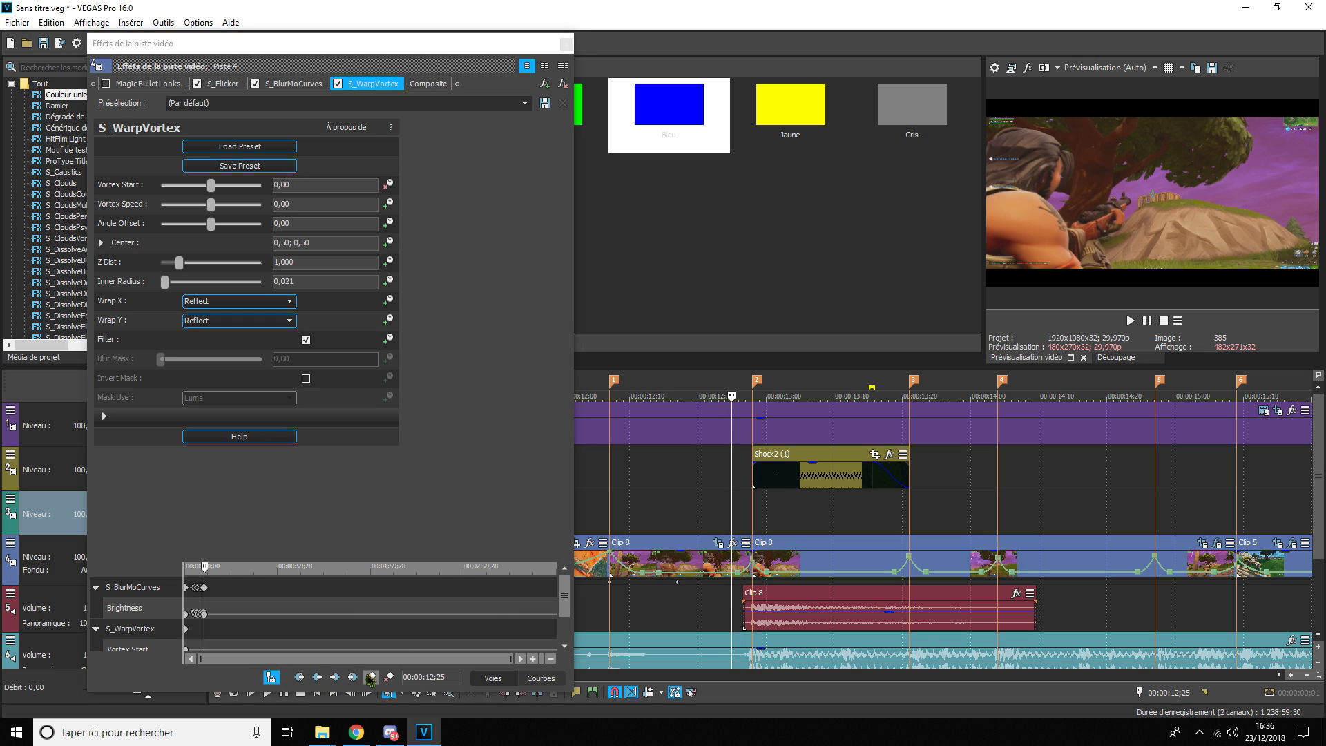
pyautogui.click(754, 532)
pyautogui.click(186, 208)
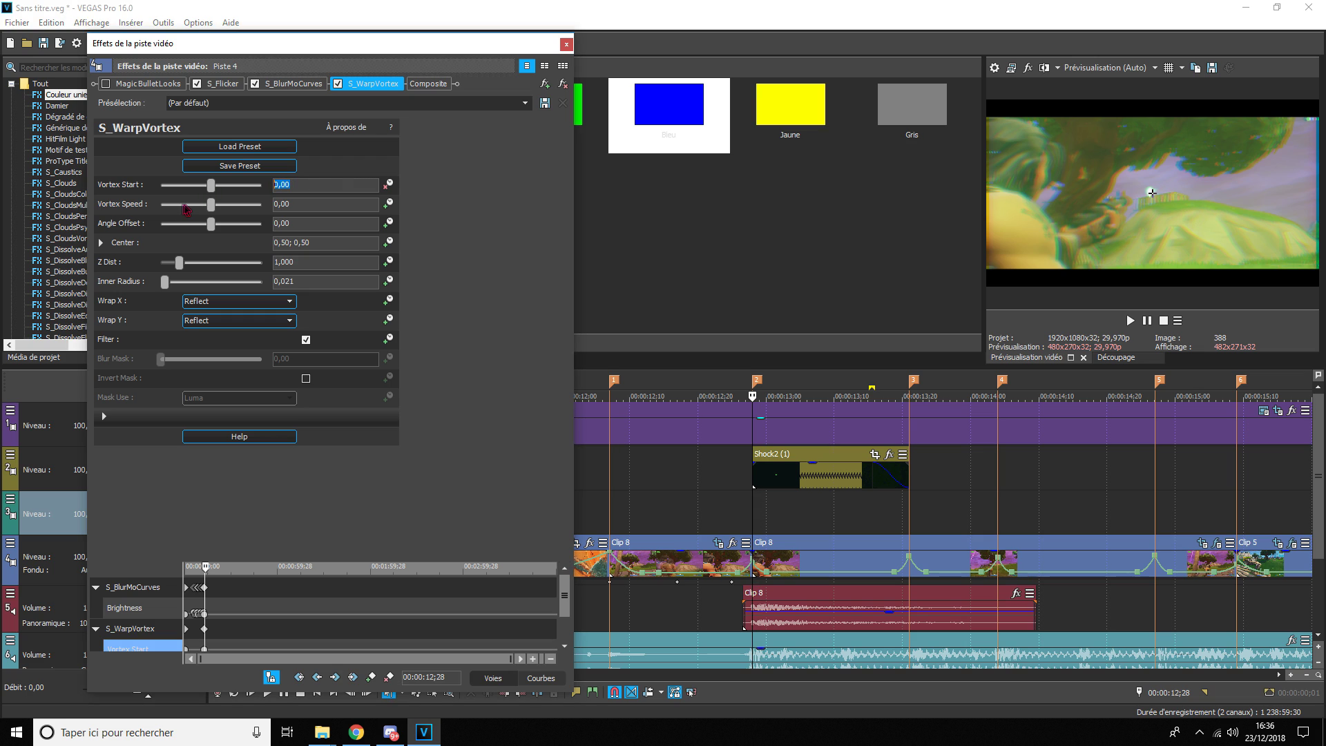
pyautogui.press('Return')
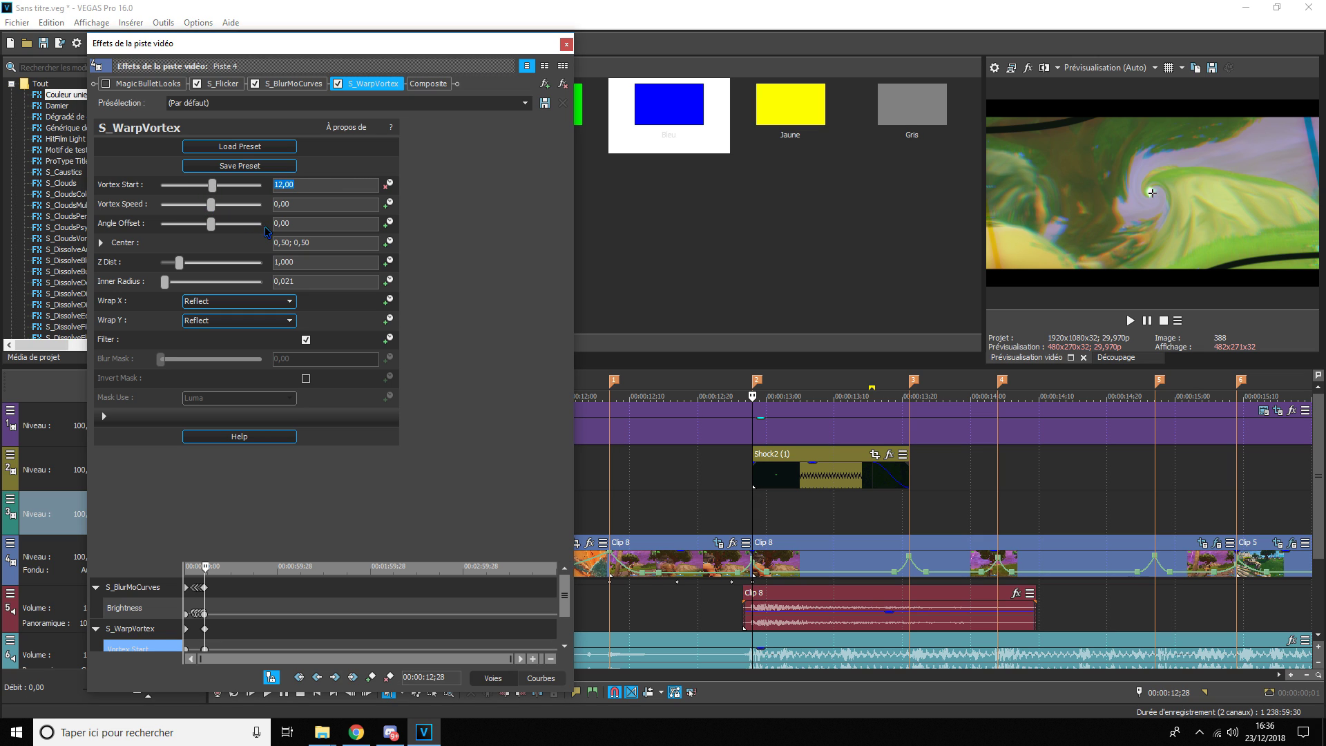
# - Play back from marker 2 and keyframe Vortex Start at 0,00 on 00:00:13;08
pyautogui.click(1146, 321)
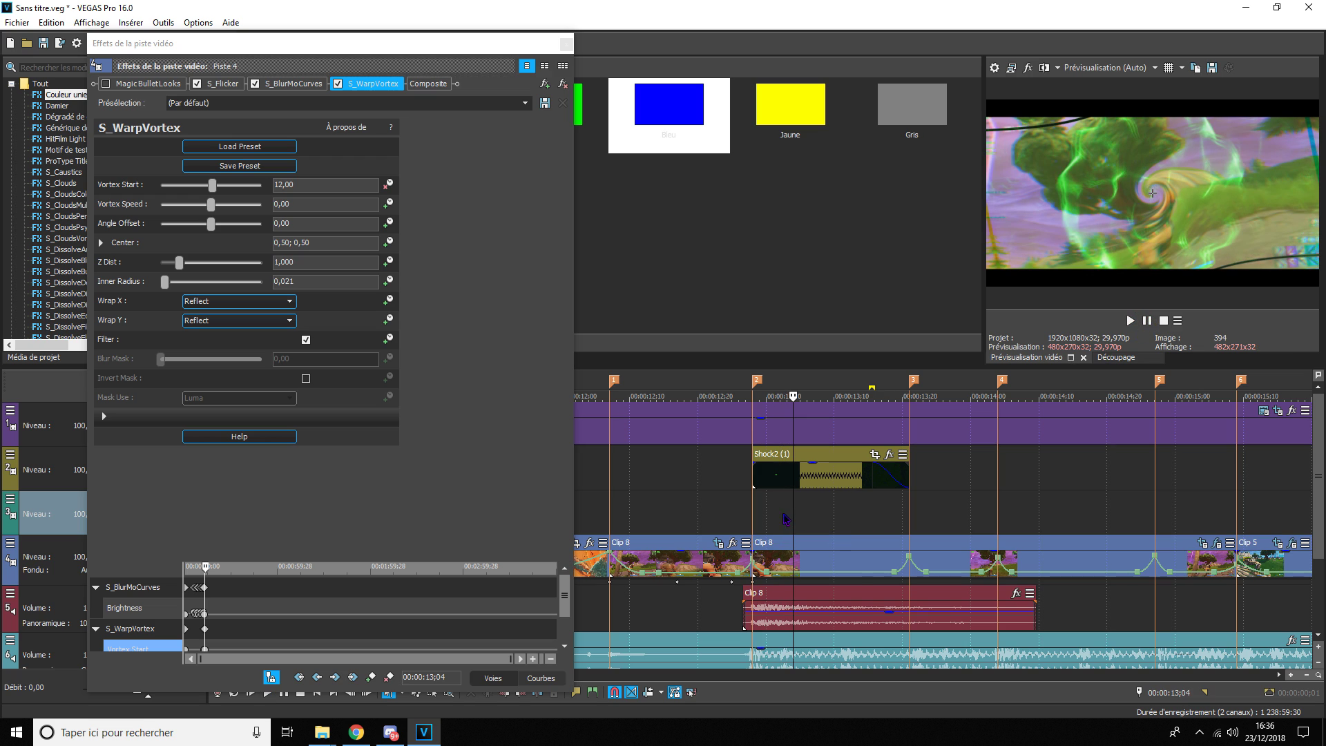
pyautogui.click(1160, 322)
pyautogui.click(166, 207)
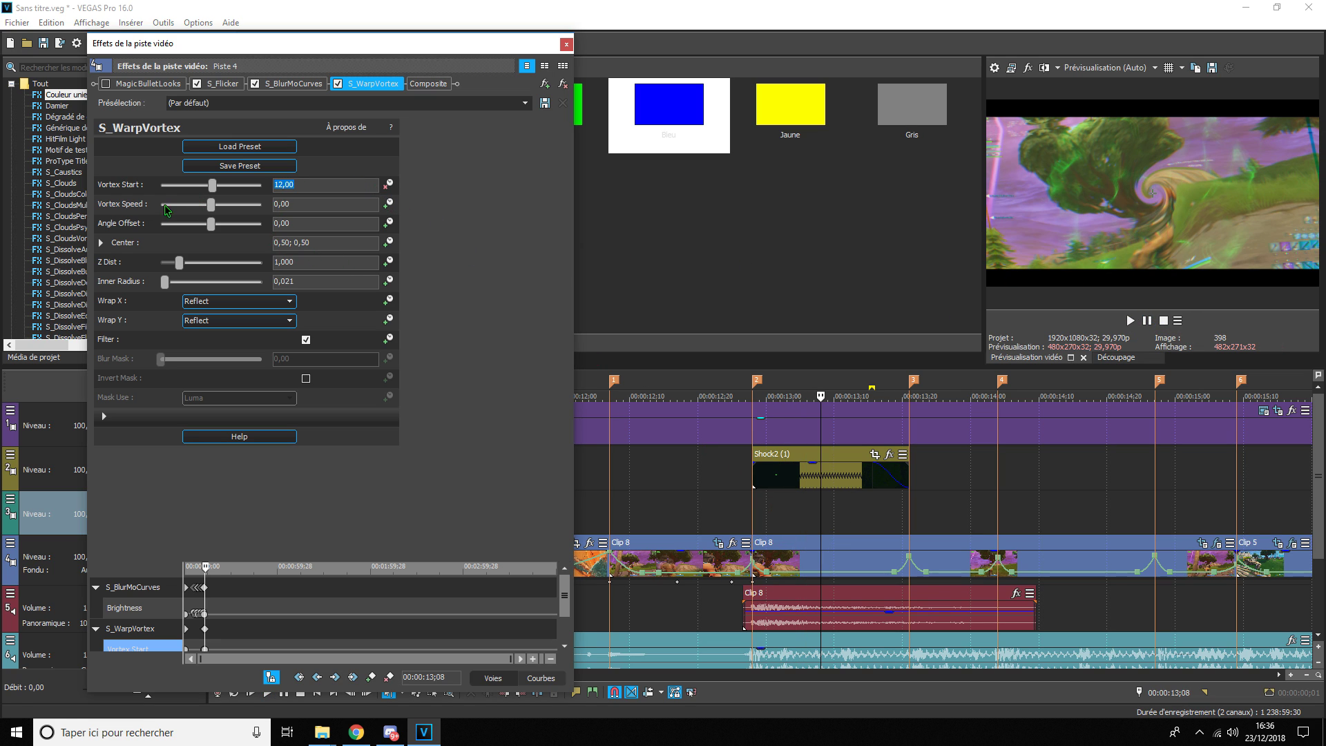
pyautogui.write('0')
pyautogui.press('Return')
# - Set Crop Top and Crop Bottom to 0,020 in S_WarpVortex and close the track effects window
pyautogui.click(756, 532)
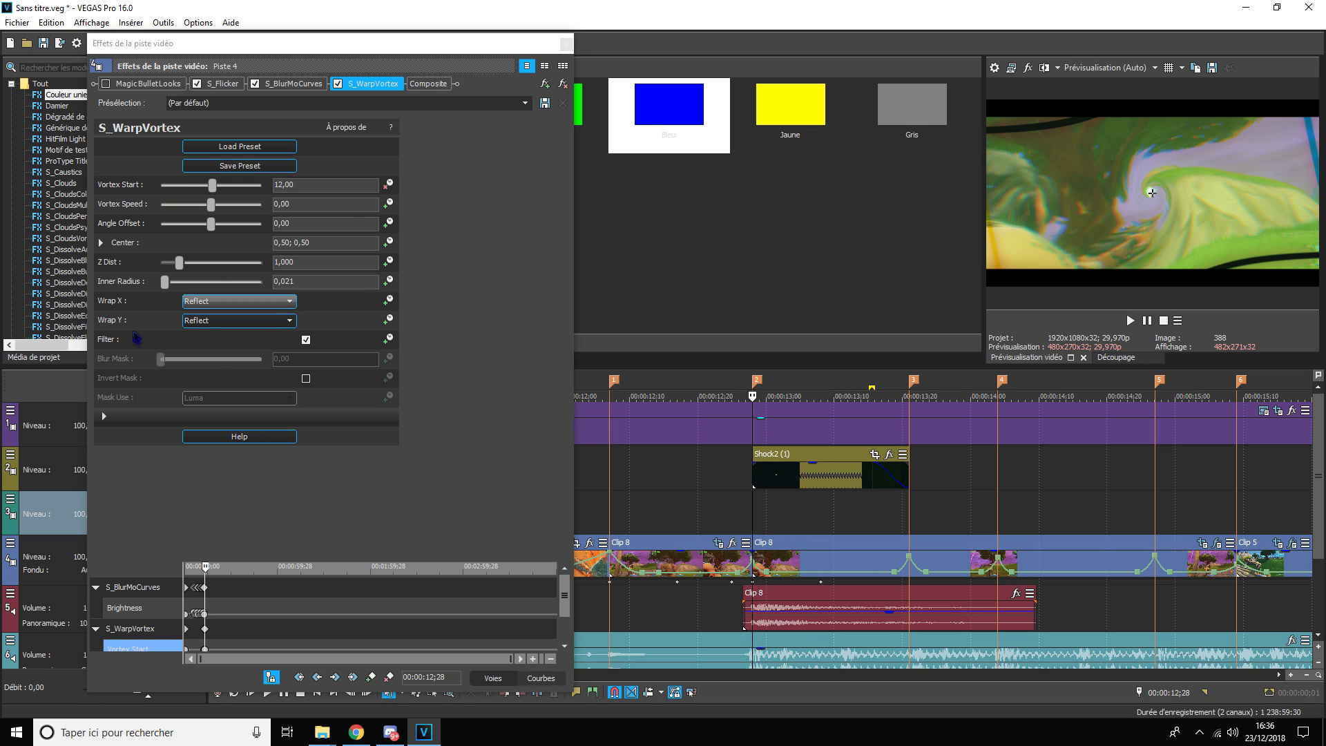
pyautogui.click(115, 422)
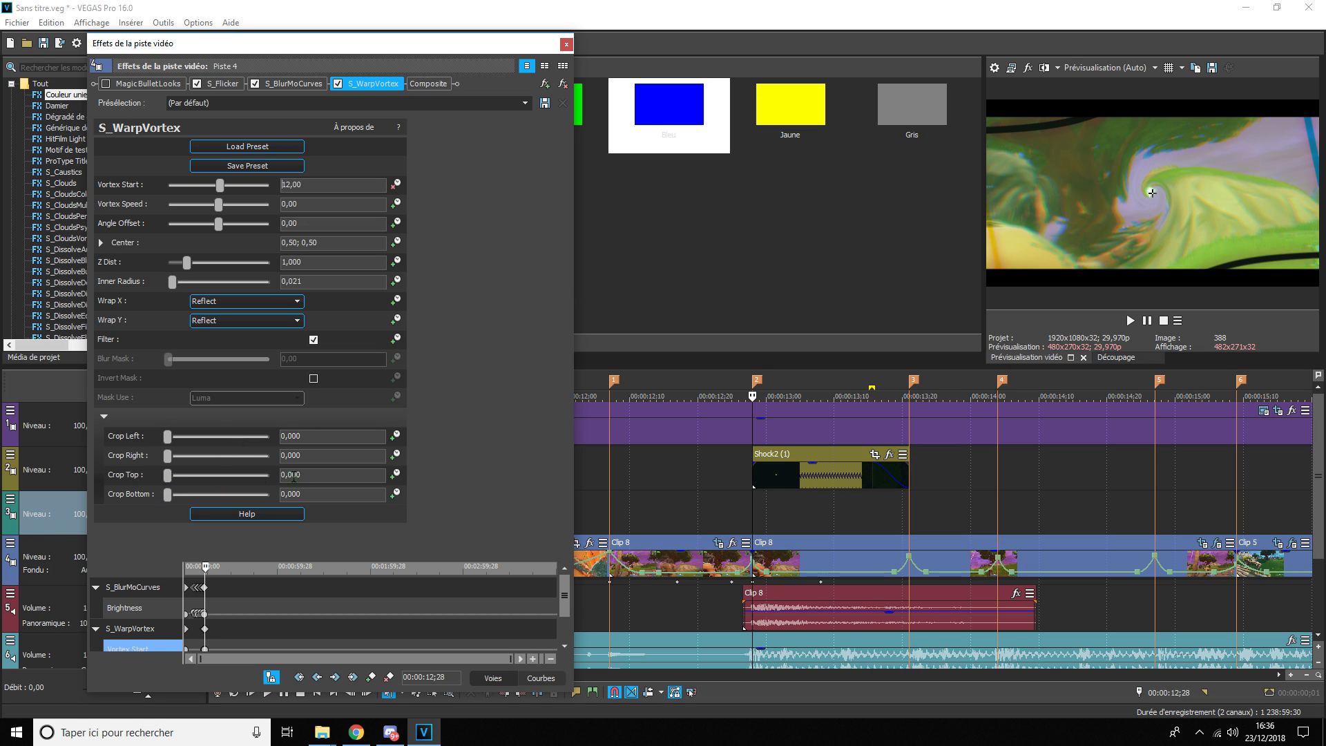
pyautogui.moveTo(169, 480); pyautogui.dragTo(172, 481)
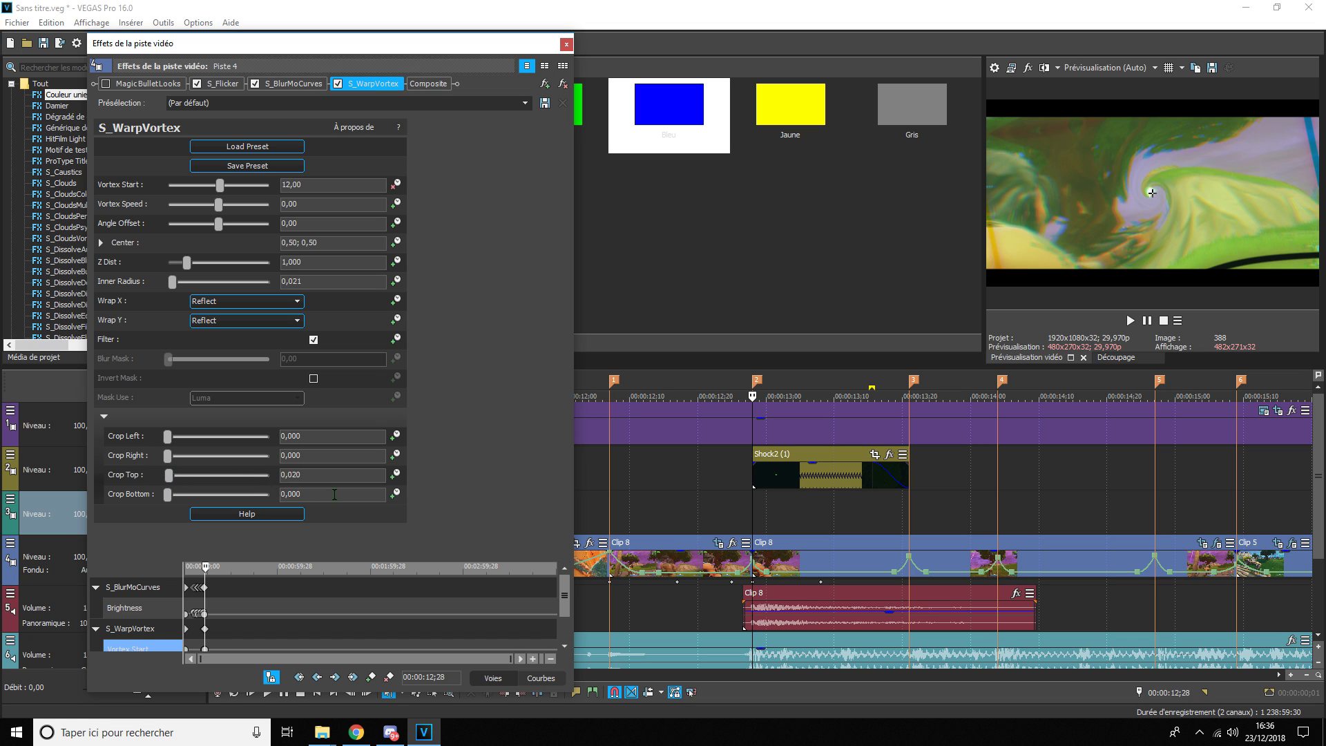
pyautogui.press('Return')
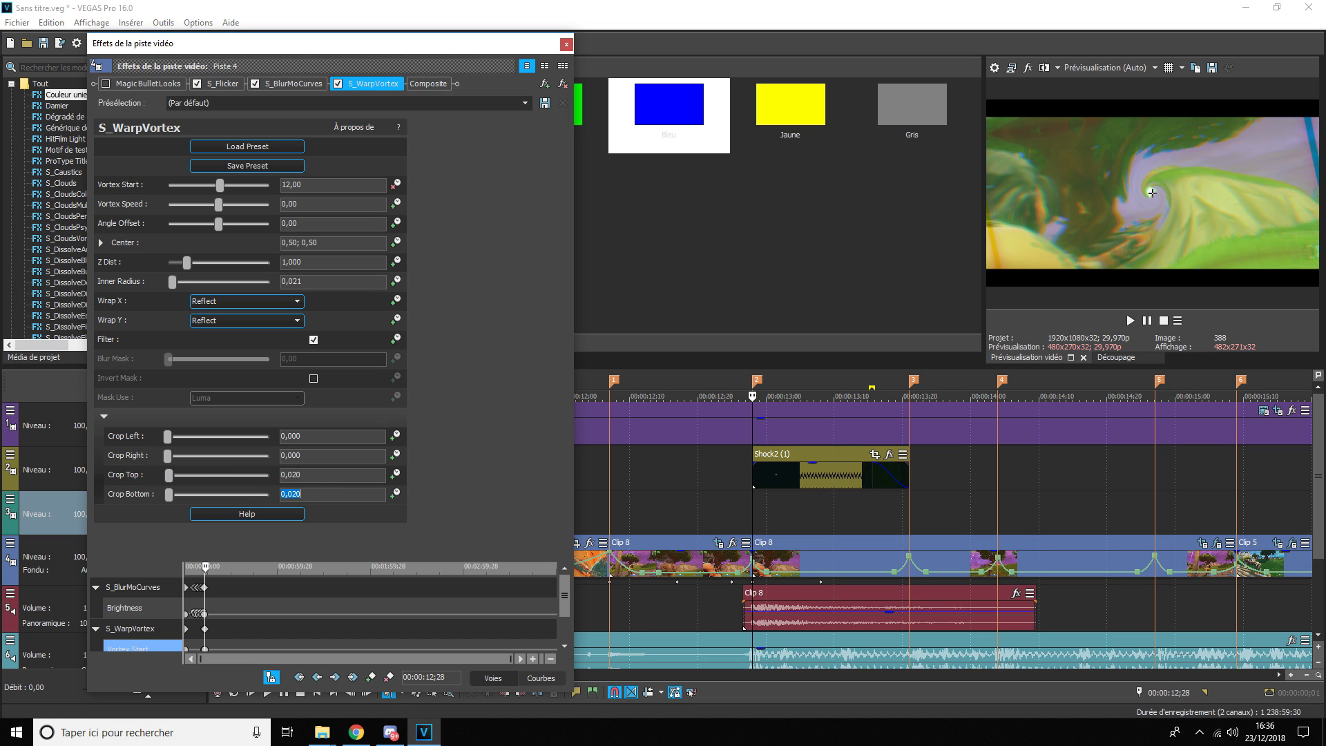
pyautogui.click(567, 45)
# - Bring the Death (1) clip onto the gameplay track at marker 12, directly after Clip 5, and play back the cut
pyautogui.click(322, 732)
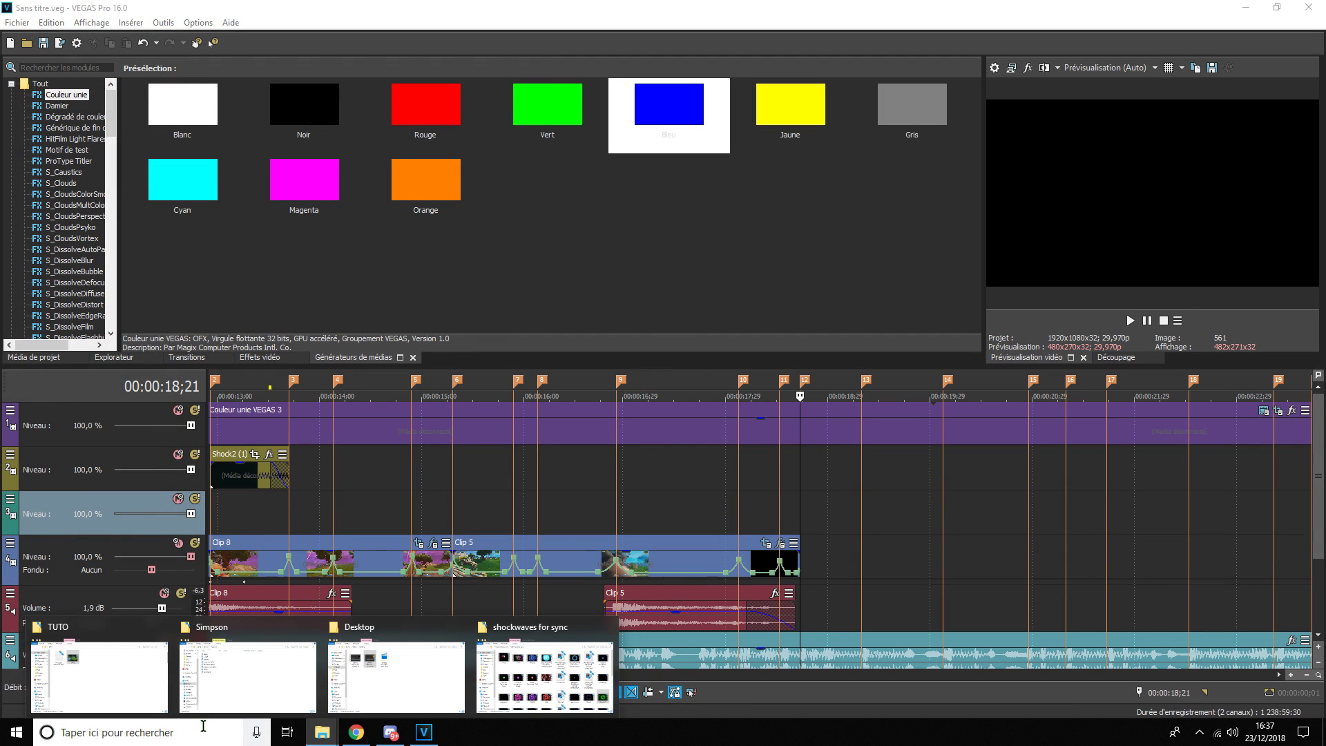
pyautogui.click(173, 733)
pyautogui.write('dedal')
pyautogui.press('BackSpace')
pyautogui.press('BackSpace')
pyautogui.press('BackSpace')
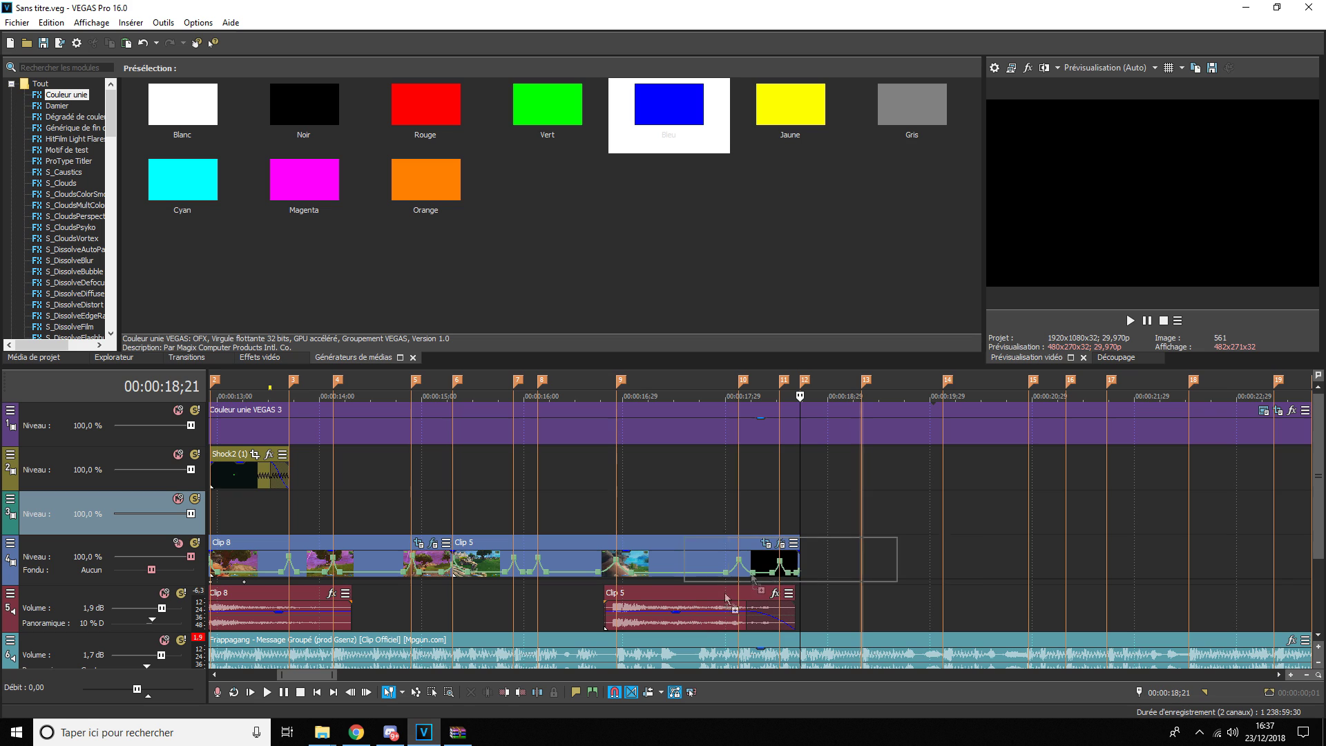
pyautogui.moveTo(690, 568); pyautogui.dragTo(807, 561)
pyautogui.moveTo(811, 611); pyautogui.dragTo(814, 563)
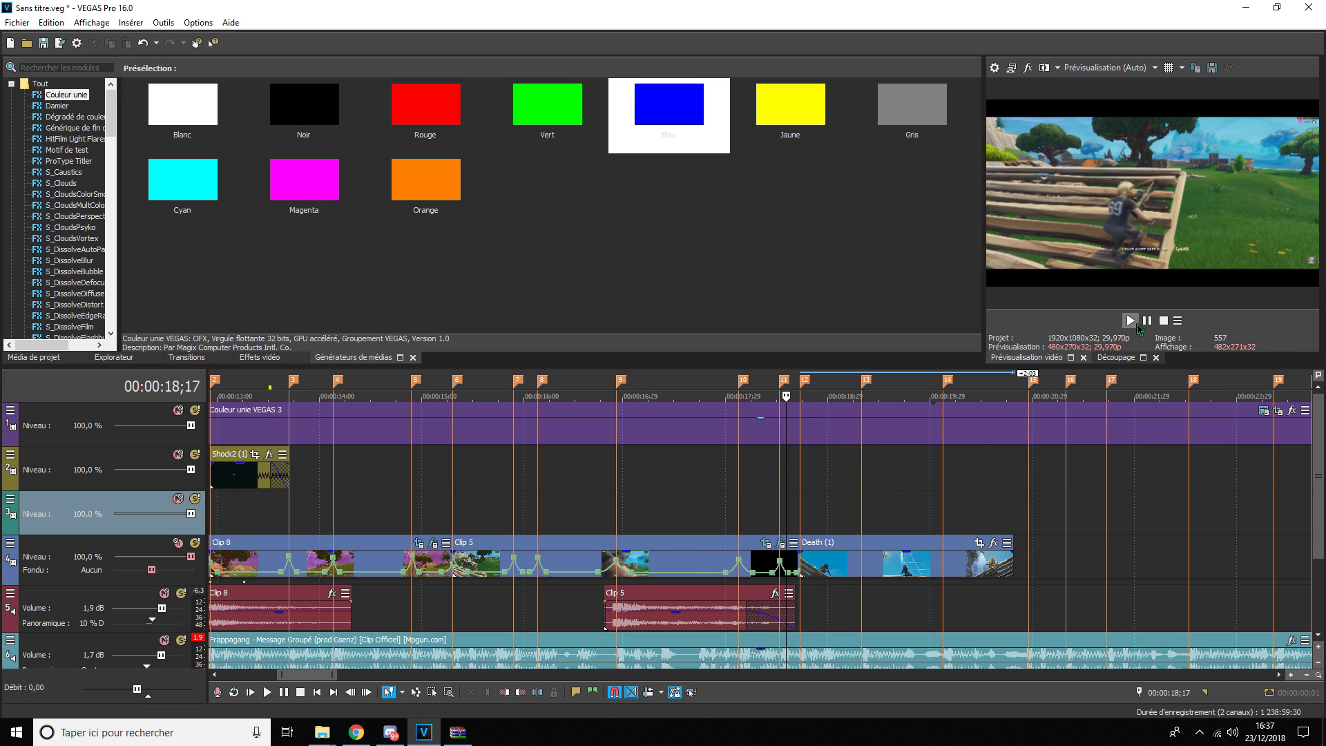
pyautogui.click(1136, 324)
pyautogui.click(1147, 322)
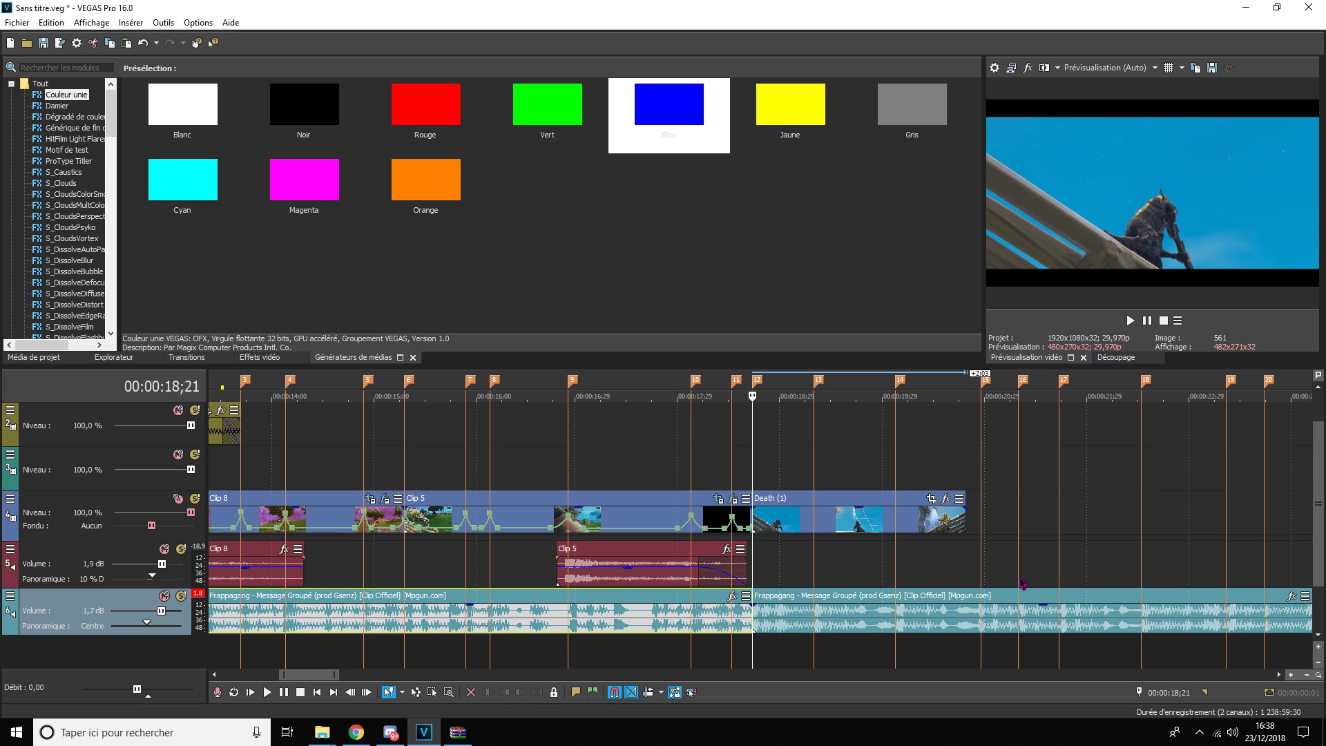
# - Add the ExpressFX Égalisation audio effect to the music section that starts at marker 12
pyautogui.click(980, 549)
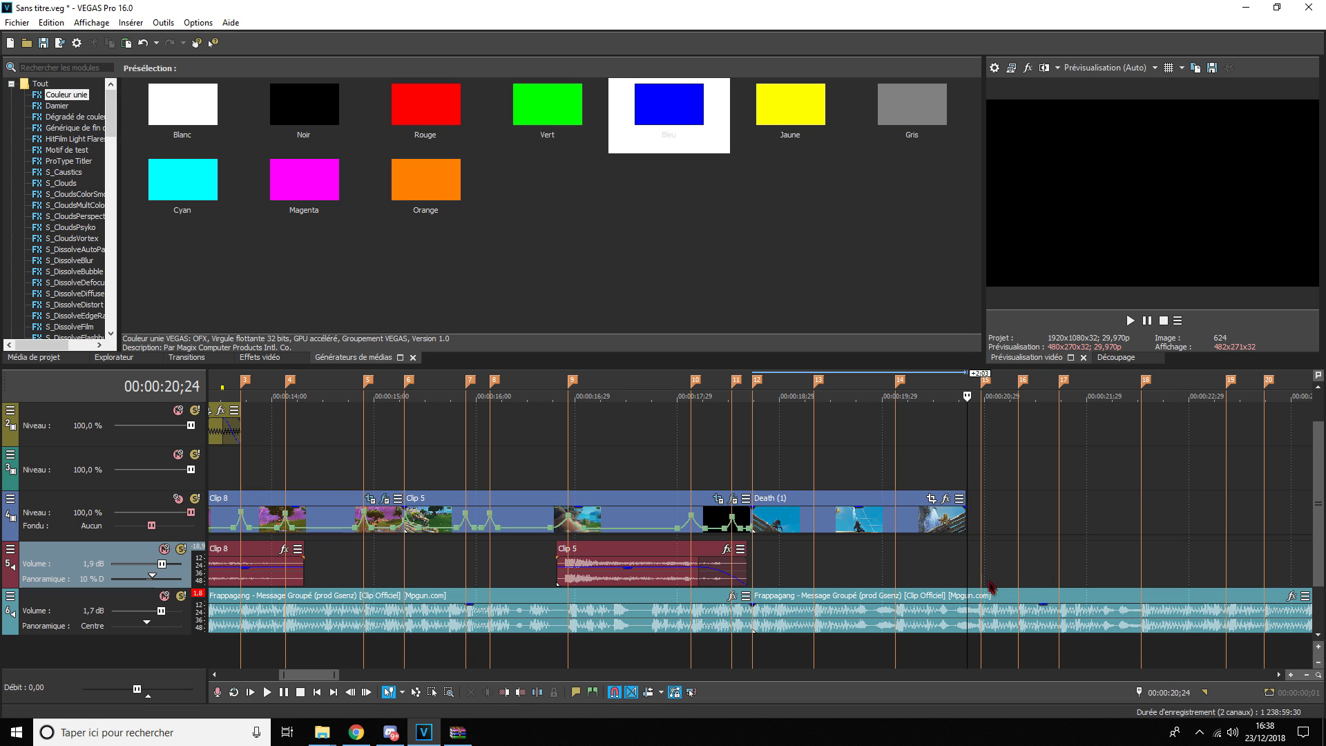
pyautogui.scroll(-5, 967, 625)
pyautogui.scroll(-10, 965, 628)
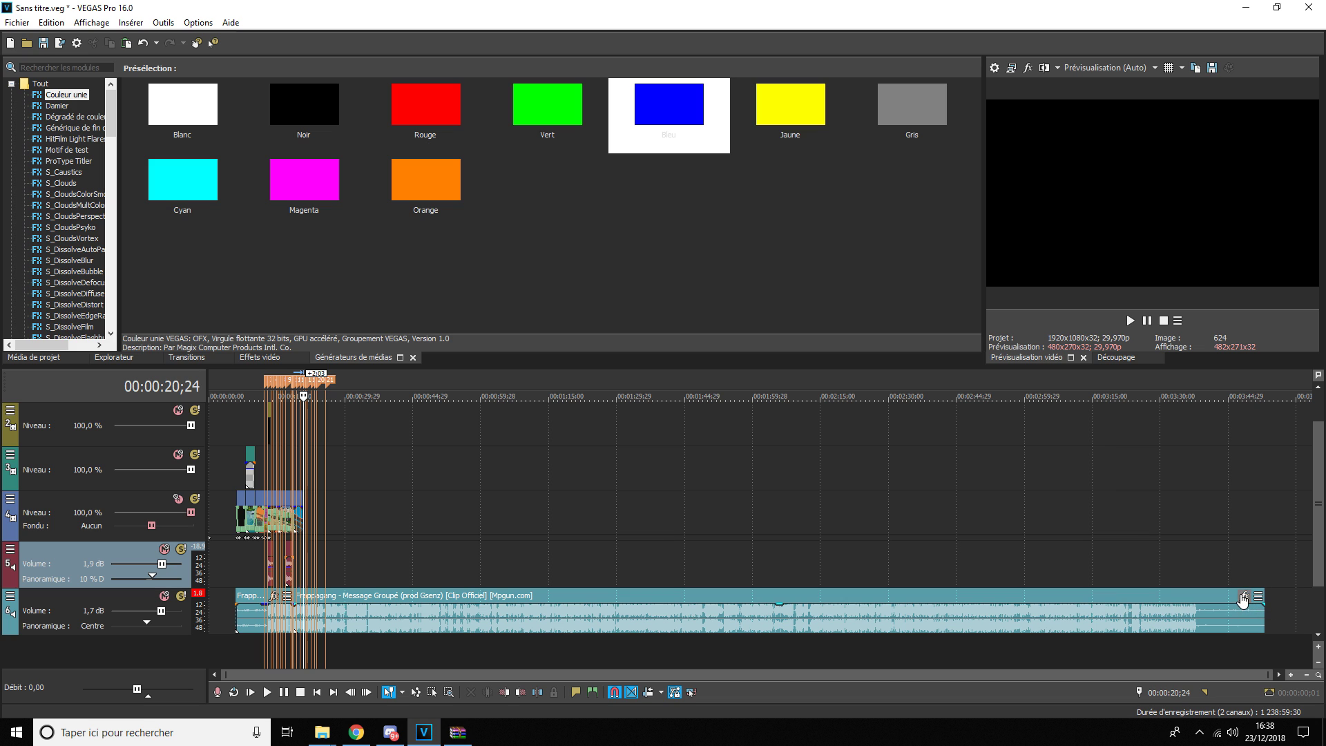
pyautogui.click(1243, 596)
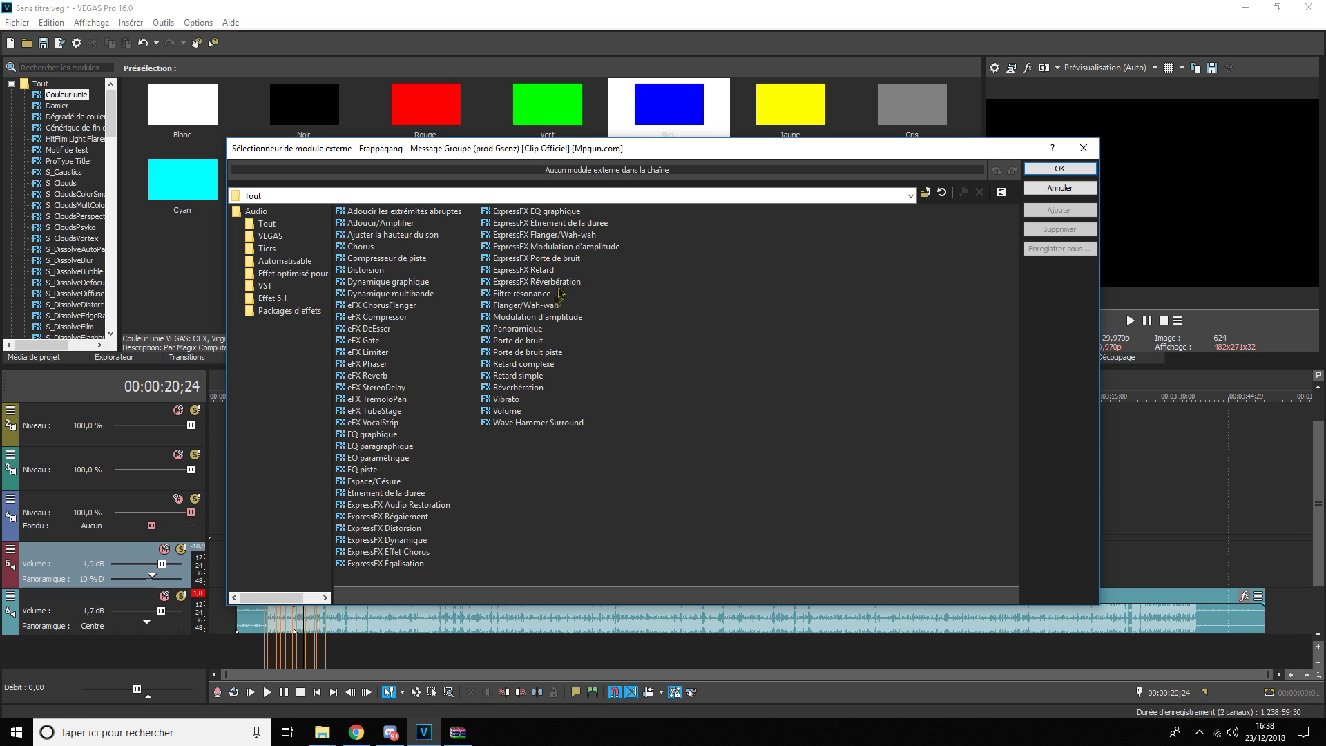
pyautogui.click(378, 564)
pyautogui.click(1060, 210)
pyautogui.press('Return')
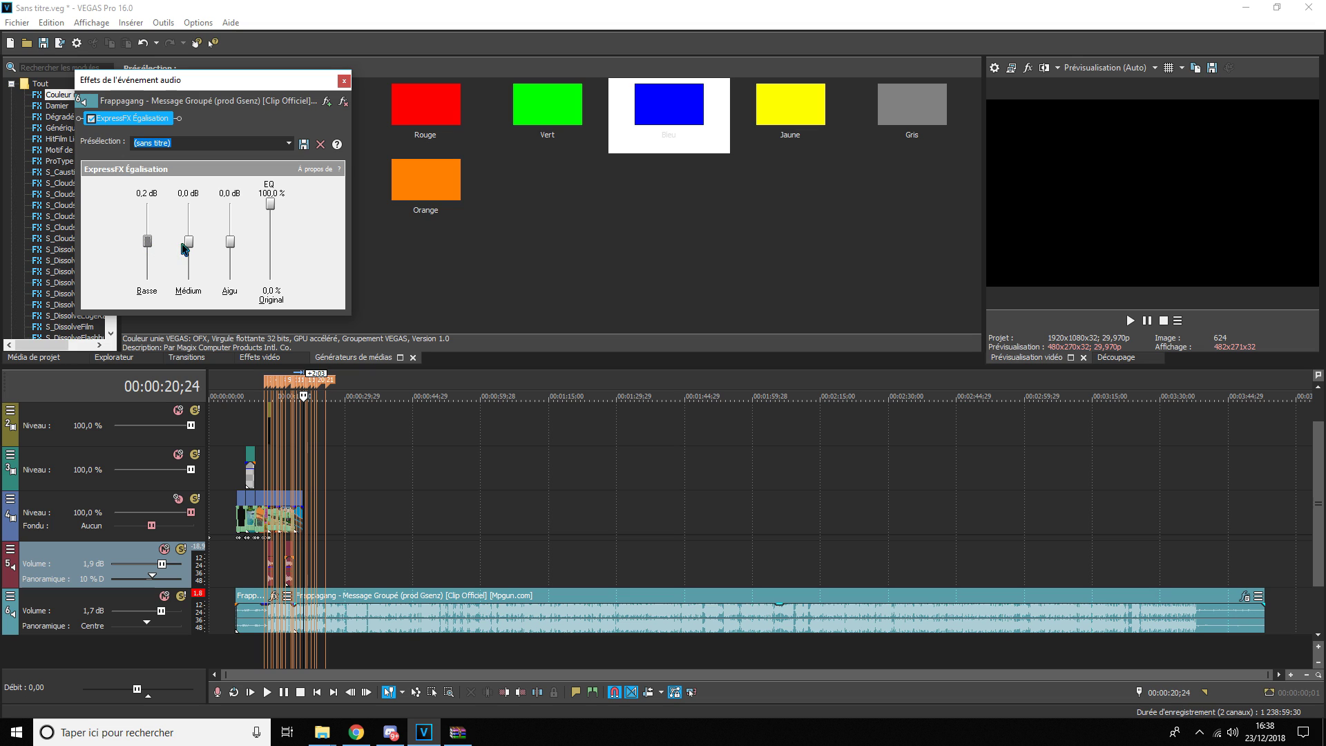
# - Lower the Médium band in ExpressFX Égalisation and play back the music across marker 12
pyautogui.moveTo(189, 240); pyautogui.dragTo(185, 336)
pyautogui.click(343, 82)
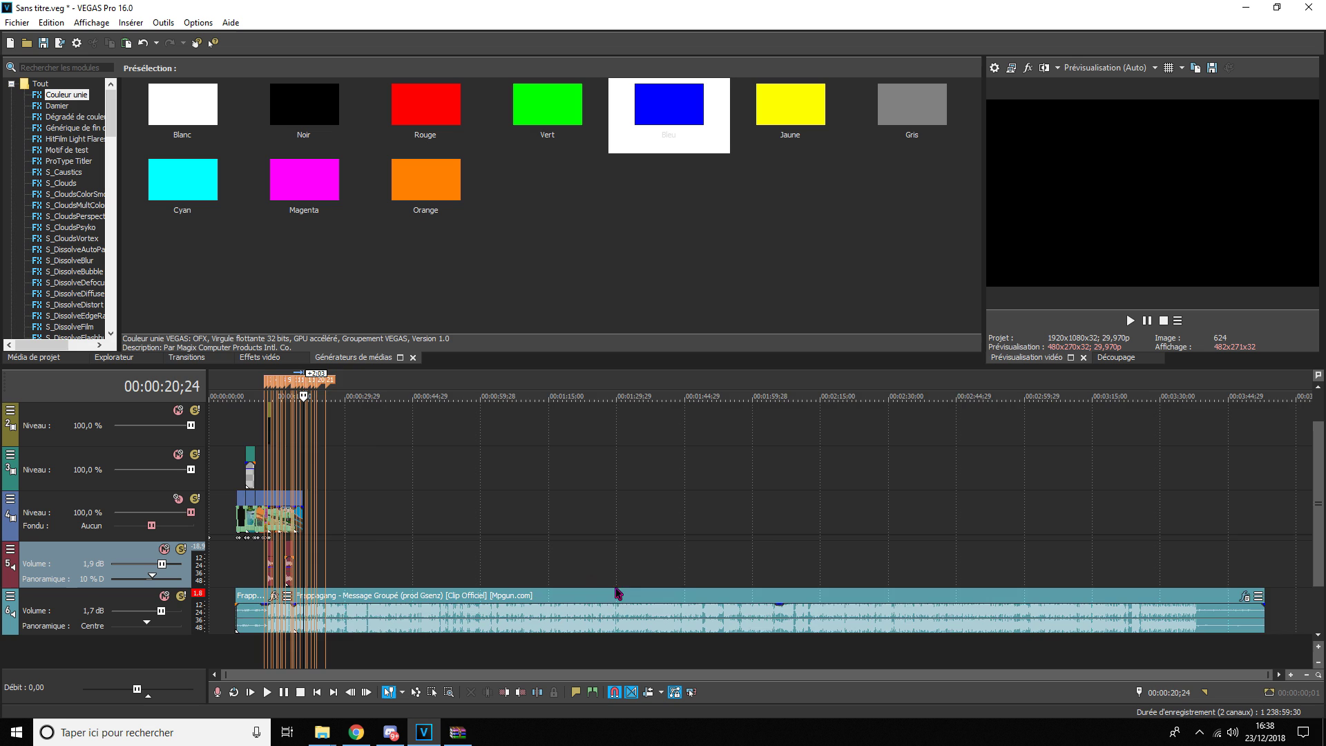
pyautogui.scroll(10, 1065, 542)
pyautogui.click(637, 640)
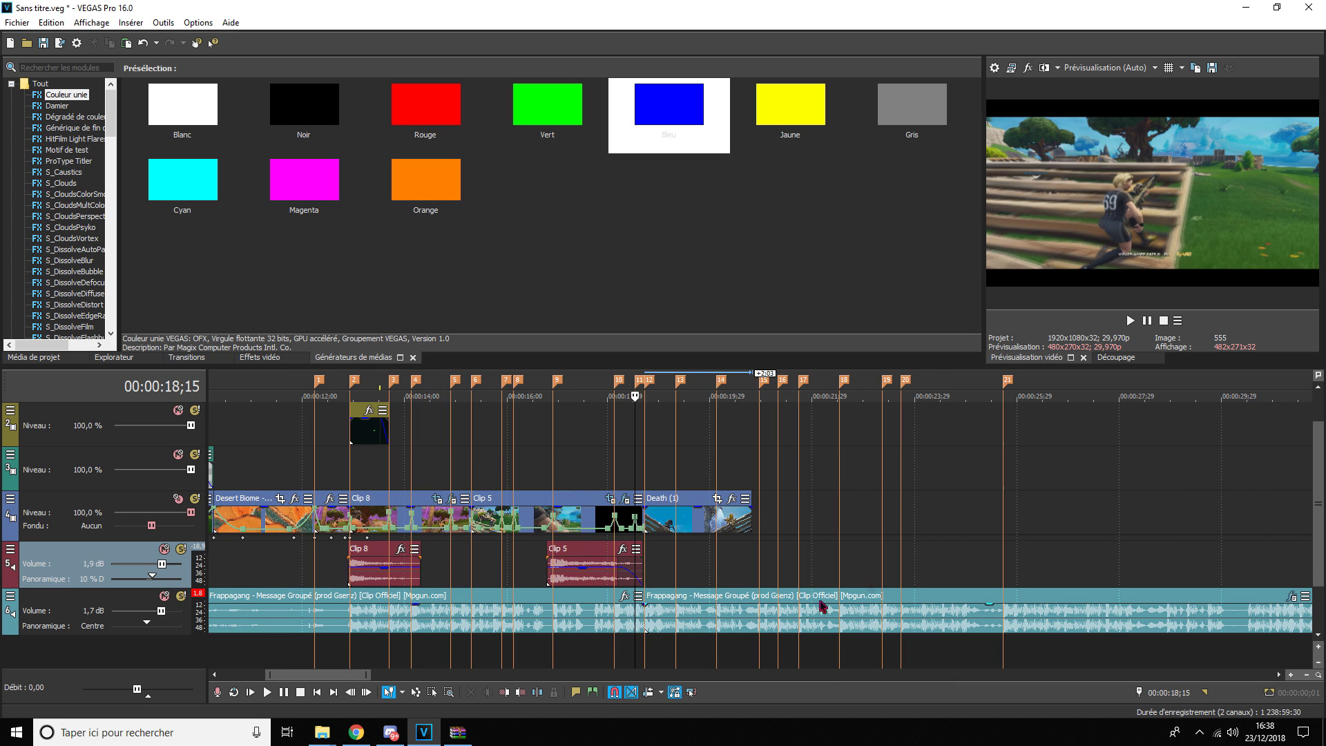
pyautogui.press('space')
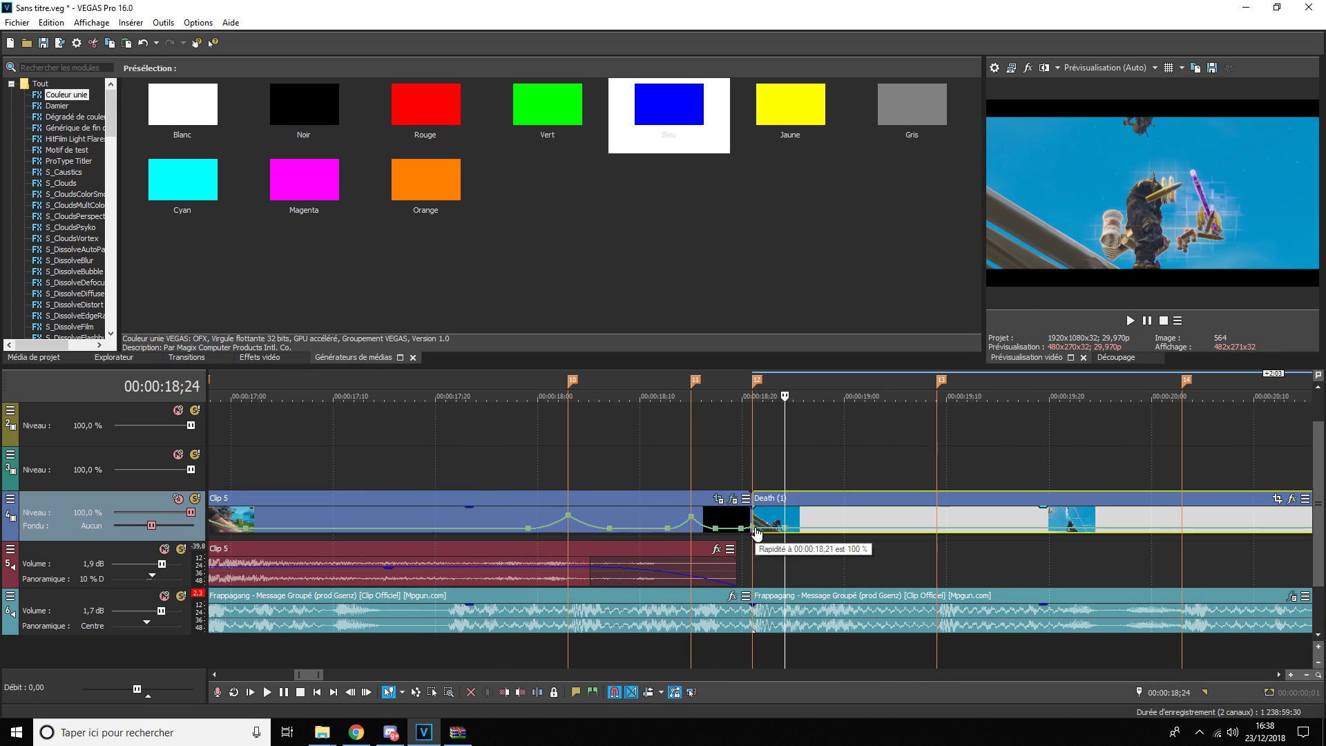
# - Shape a velocity ramp on Death (1) from a peak at marker 12 down to a slow point about three frames further, and play it back
pyautogui.moveTo(755, 529); pyautogui.dragTo(741, 481)
pyautogui.moveTo(807, 529); pyautogui.dragTo(807, 531)
pyautogui.rightClick(764, 512)
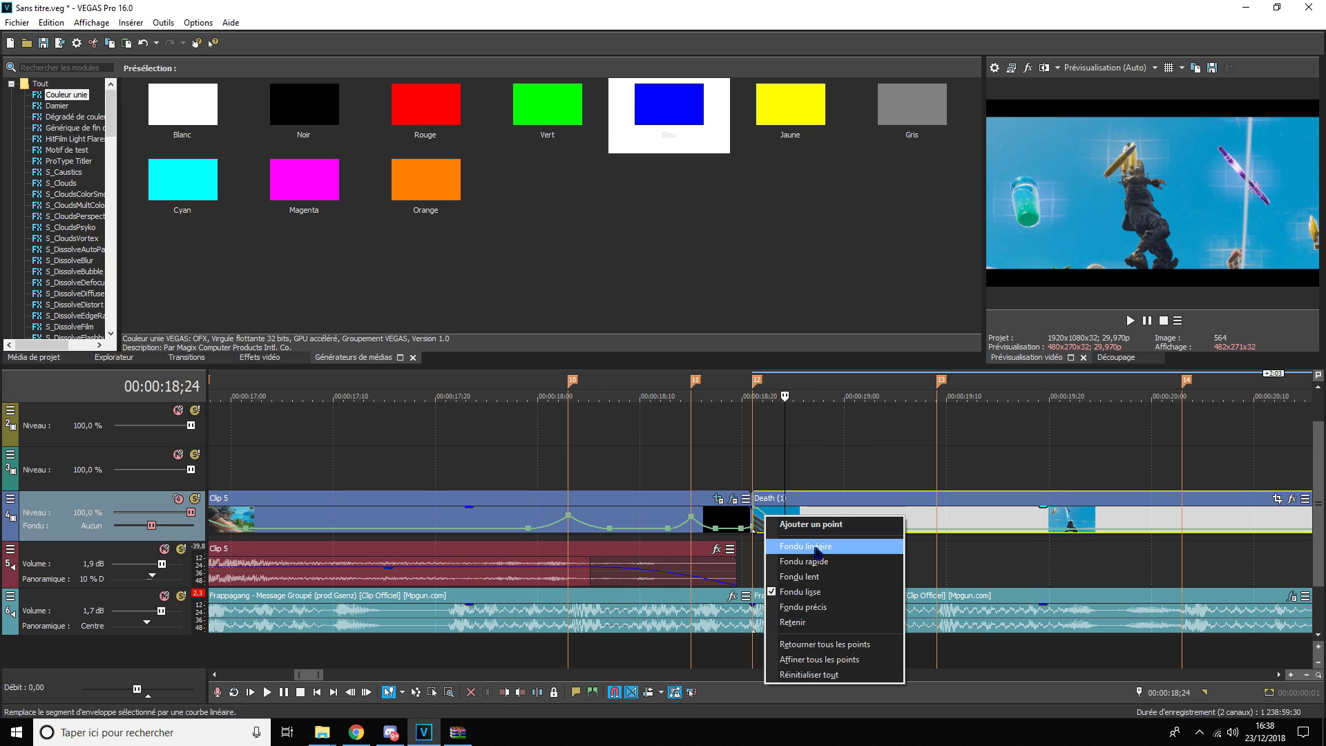
pyautogui.click(742, 469)
pyautogui.click(1154, 319)
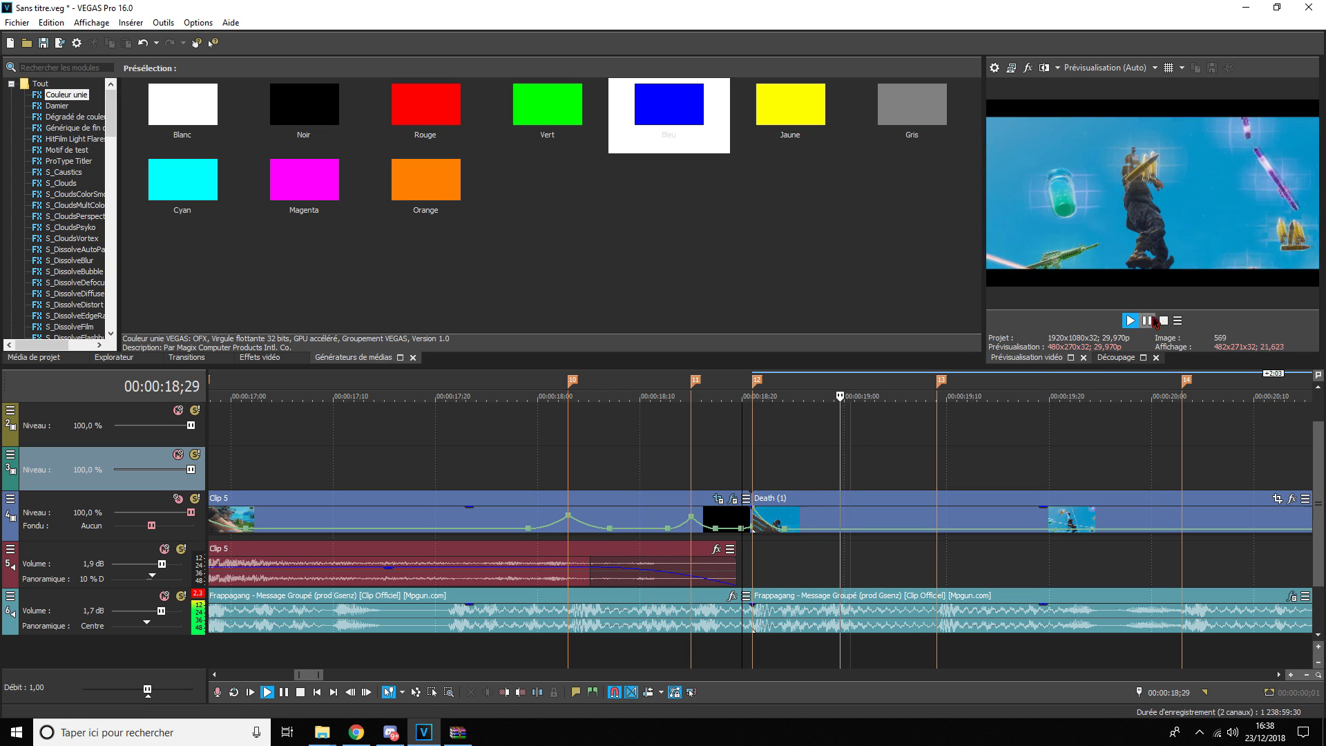
# - Add a velocity peak to Death (1) at marker 13 with slow points and curved fades on both sides, and play it back
pyautogui.doubleClick(905, 529)
pyautogui.doubleClick(937, 529)
pyautogui.doubleClick(962, 529)
pyautogui.moveTo(936, 529); pyautogui.dragTo(937, 517)
pyautogui.rightClick(927, 521)
pyautogui.click(947, 582)
pyautogui.rightClick(946, 516)
pyautogui.click(985, 562)
pyautogui.click(749, 470)
pyautogui.press('space')
pyautogui.click(1147, 320)
# - Add a velocity peak to Death (1) at marker 14 between two slow points, curve its ramps and play it back
pyautogui.doubleClick(1159, 529)
pyautogui.doubleClick(1181, 529)
pyautogui.doubleClick(1212, 529)
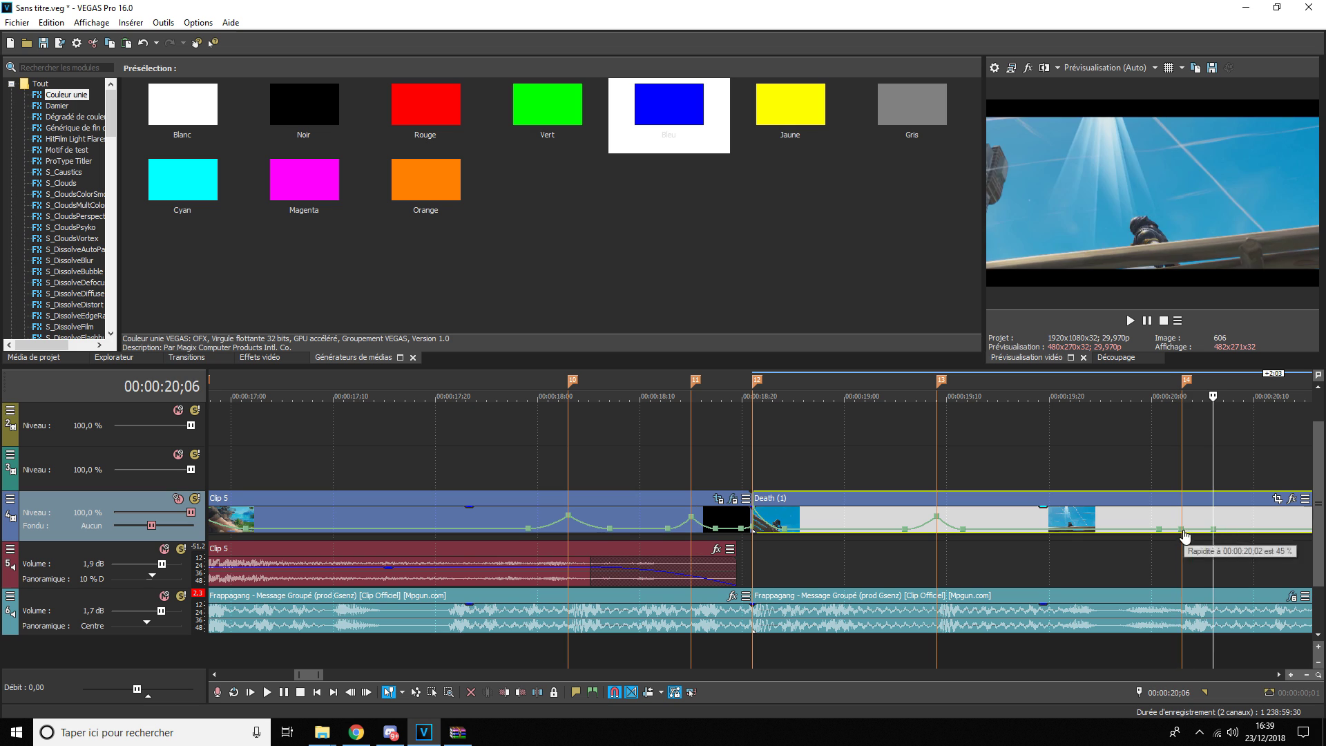
pyautogui.moveTo(1182, 529); pyautogui.dragTo(1181, 515)
pyautogui.rightClick(1174, 523)
pyautogui.click(1198, 582)
pyautogui.scroll(-1, 813, 557)
pyautogui.click(527, 561)
pyautogui.press('space')
pyautogui.click(1147, 321)
# - Fade out the end of Death (1) before marker 15 and change the fade's curve type
pyautogui.moveTo(872, 516)
pyautogui.mouseDown()
pyautogui.moveTo(902, 515)
pyautogui.moveTo(814, 510)
pyautogui.mouseUp()
pyautogui.rightClick(825, 508)
pyautogui.click(834, 519)
pyautogui.click(1045, 566)
# - Cut the music off at 00:00:21;07 and give its end a fade-out with a chosen curve
pyautogui.click(950, 615)
pyautogui.click(965, 614)
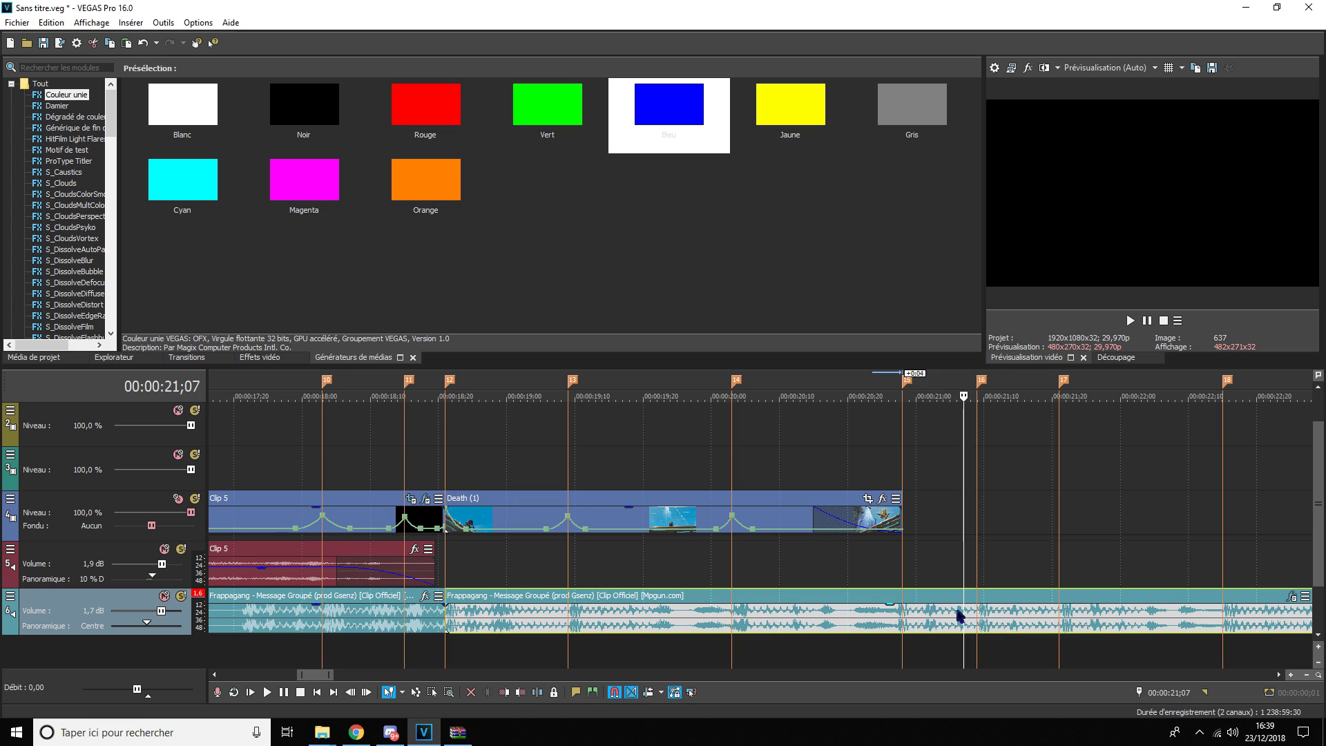
pyautogui.press('s')
pyautogui.click(981, 614)
pyautogui.press('Delete')
pyautogui.moveTo(963, 603); pyautogui.dragTo(865, 617)
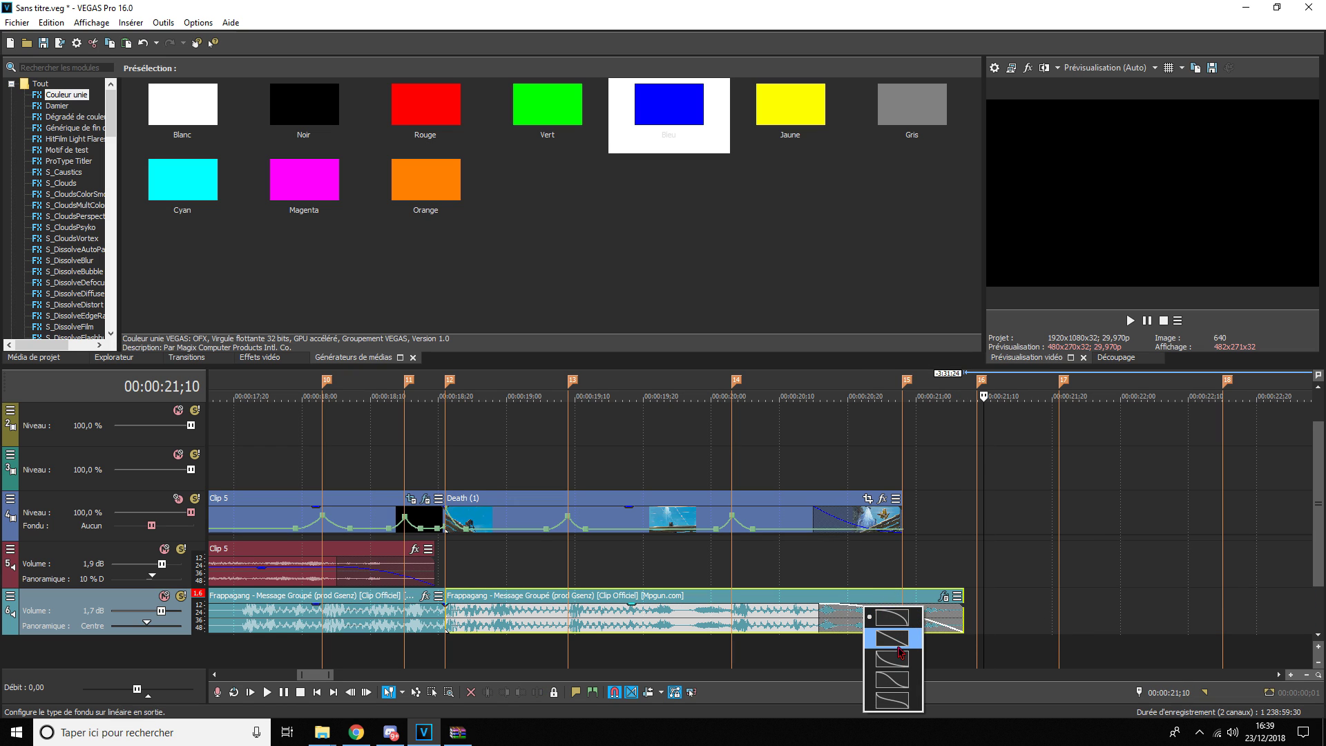
pyautogui.click(788, 582)
pyautogui.click(1130, 321)
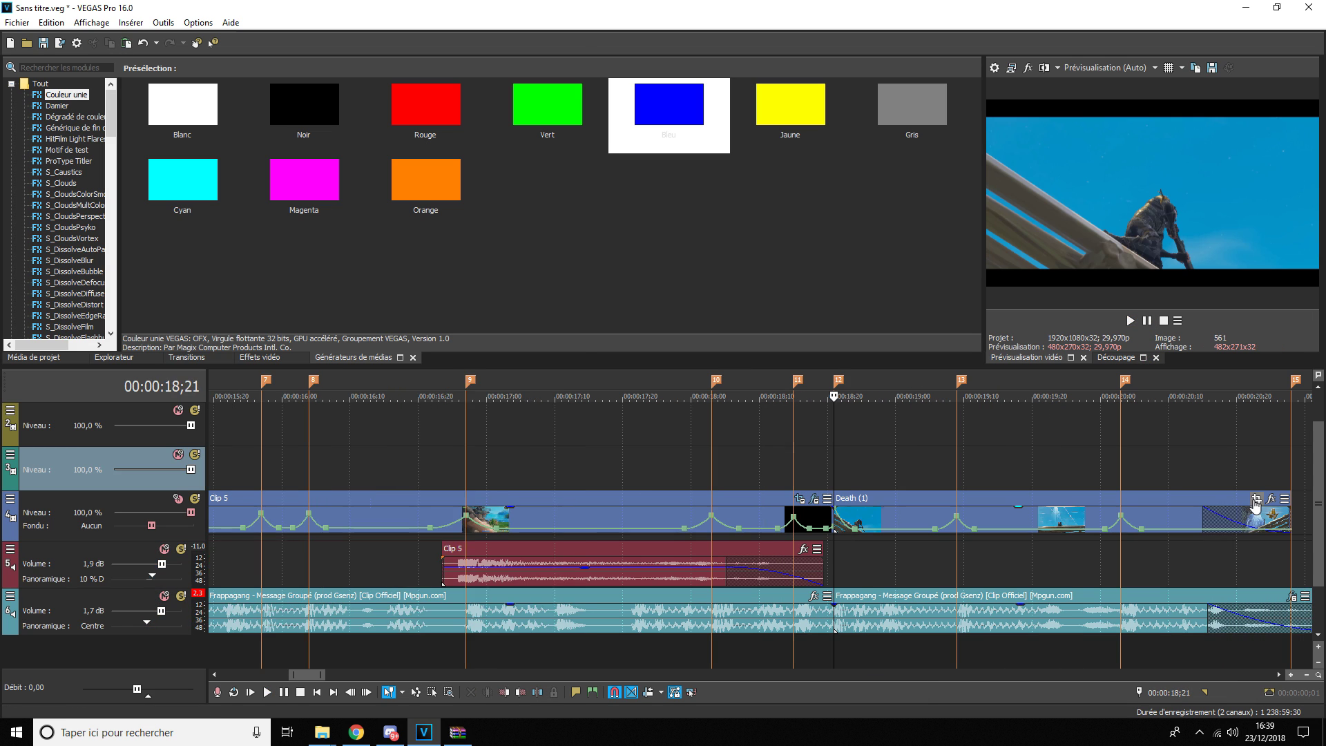
# - Keyframe pan/crop zooms on Death (1) at markers 12 and 13, restoring the full frame after each marker
pyautogui.click(1256, 499)
pyautogui.moveTo(555, 451); pyautogui.dragTo(531, 438)
pyautogui.rightClick(442, 386)
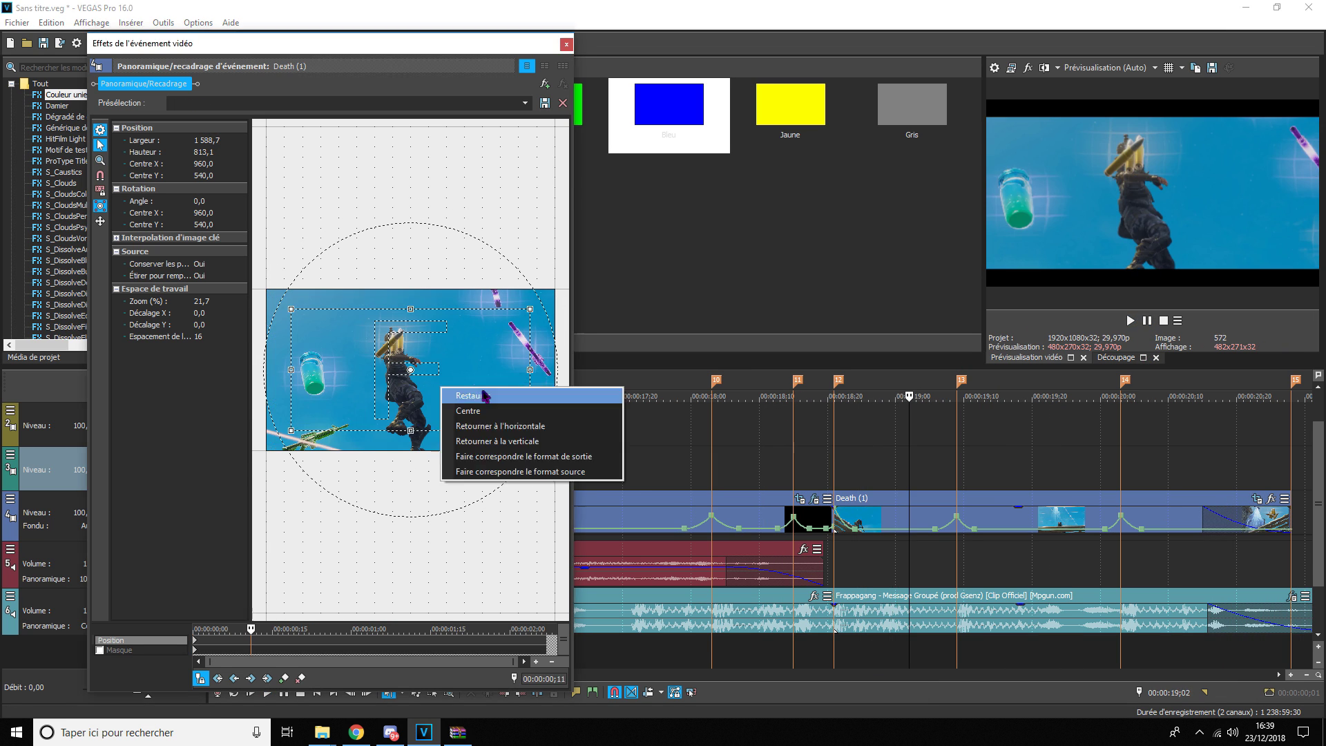
pyautogui.click(483, 395)
pyautogui.moveTo(556, 451); pyautogui.dragTo(530, 437)
pyautogui.rightClick(442, 385)
pyautogui.click(482, 395)
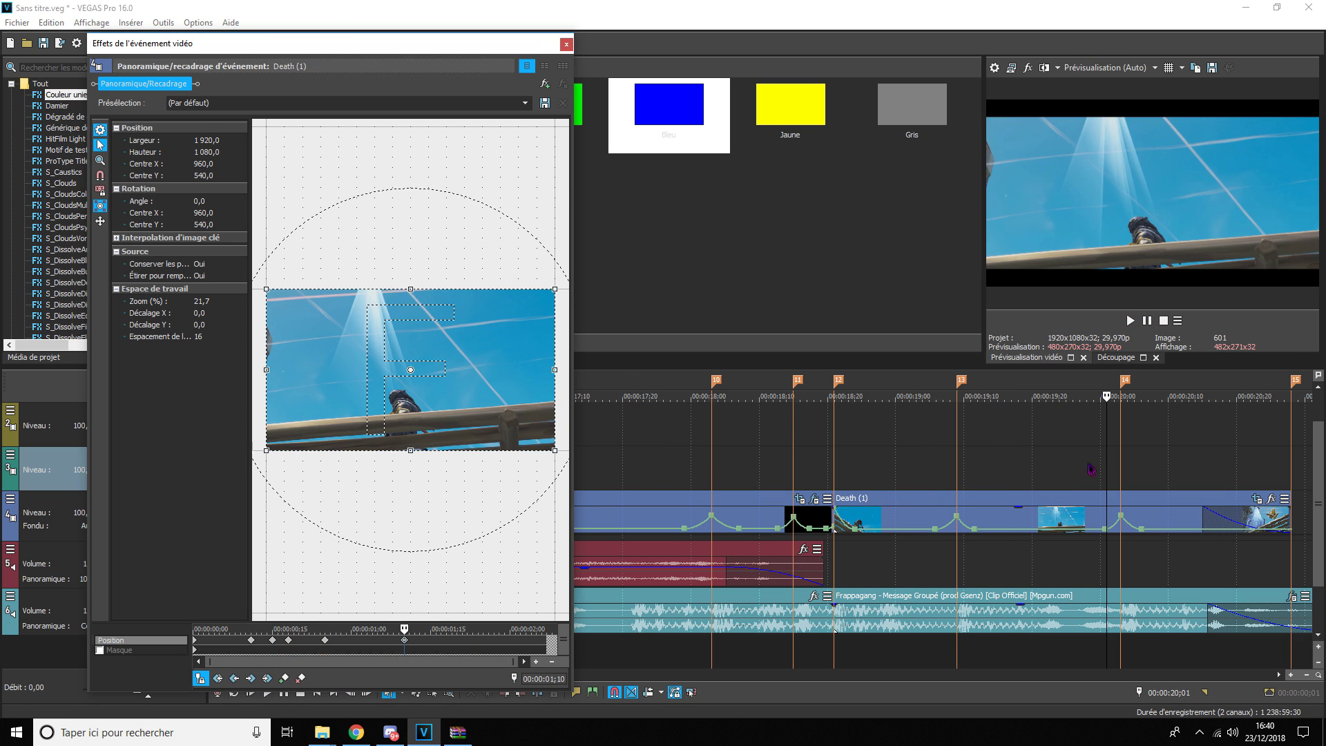
# - Keyframe a pan/crop zoom on Death (1) at marker 14, restore the full frame after it and play back the clip
pyautogui.click(1120, 474)
pyautogui.moveTo(556, 451); pyautogui.dragTo(530, 435)
pyautogui.click(1189, 474)
pyautogui.rightClick(442, 385)
pyautogui.click(483, 395)
pyautogui.click(805, 474)
pyautogui.click(1131, 321)
pyautogui.click(1132, 324)
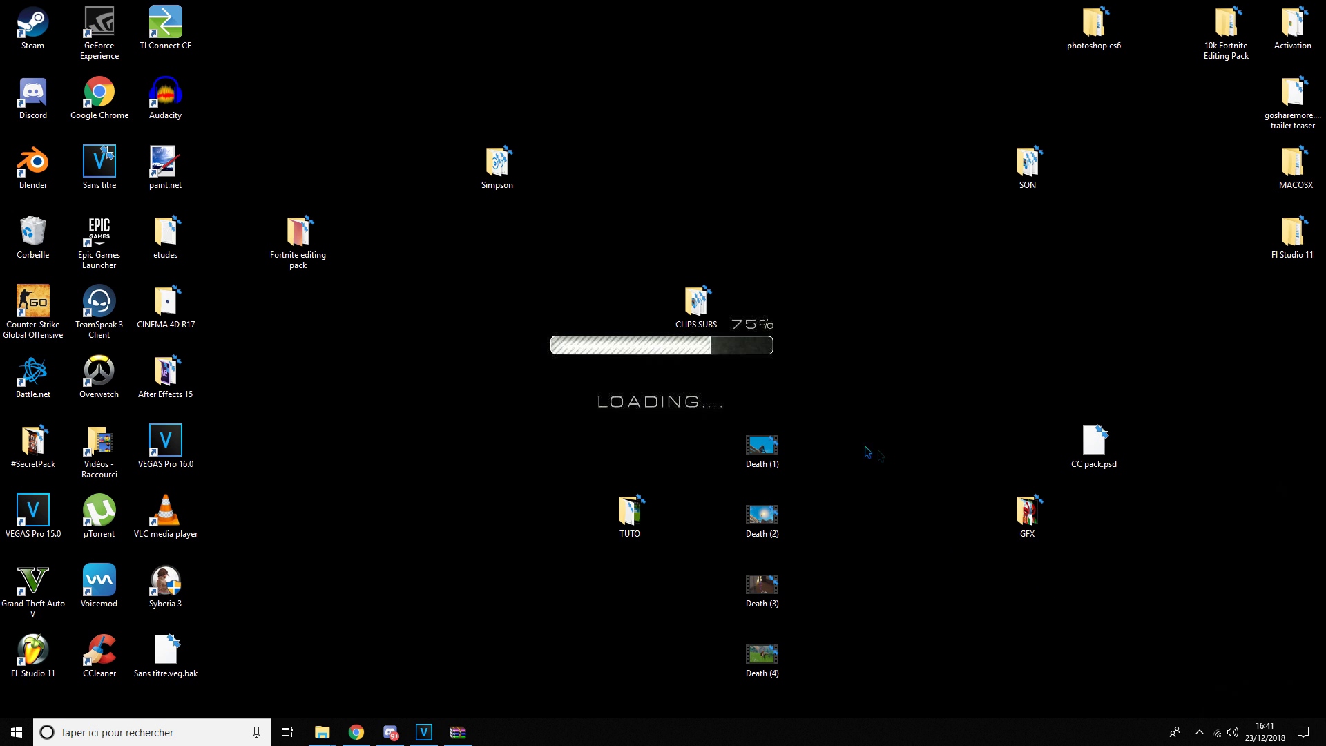
# - Add video 15 from the overlays folder of Overlay pack 2.0 to track 2, starting at marker 12 above Death (1)
pyautogui.doubleClick(326, 250)
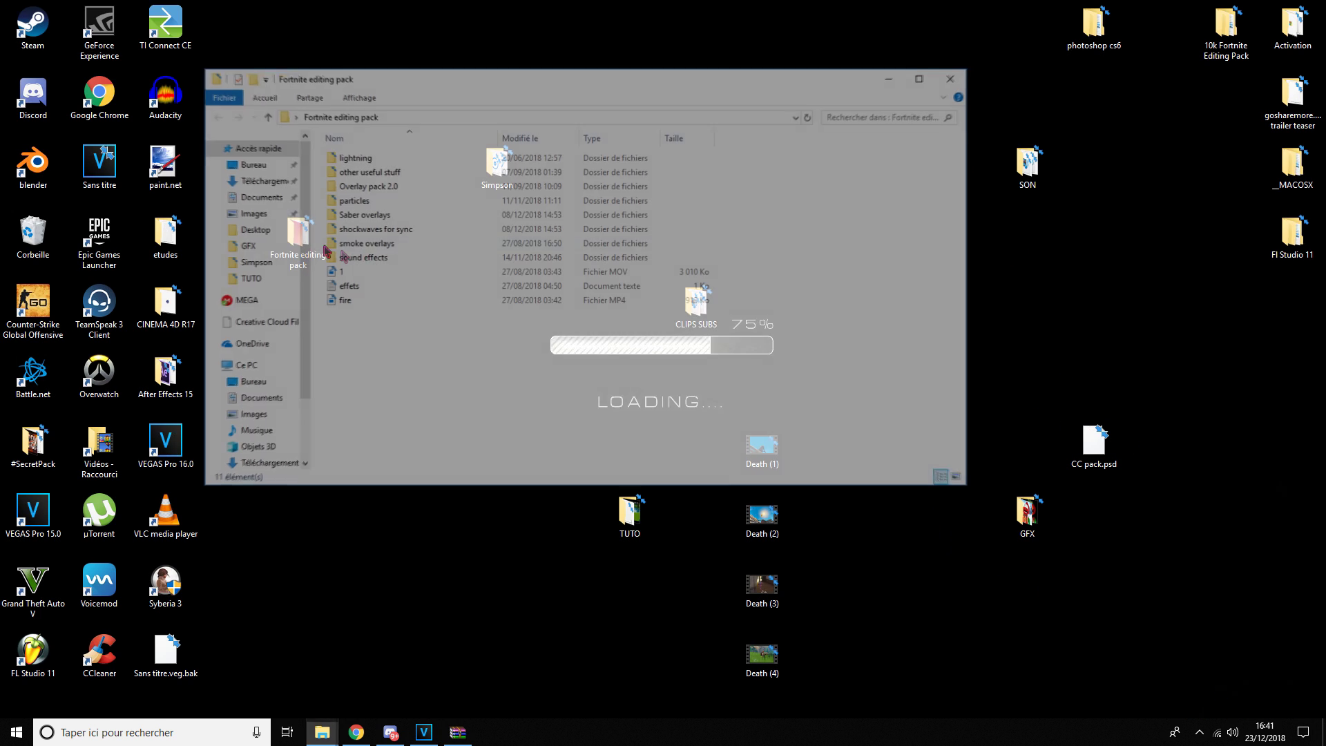
pyautogui.doubleClick(356, 201)
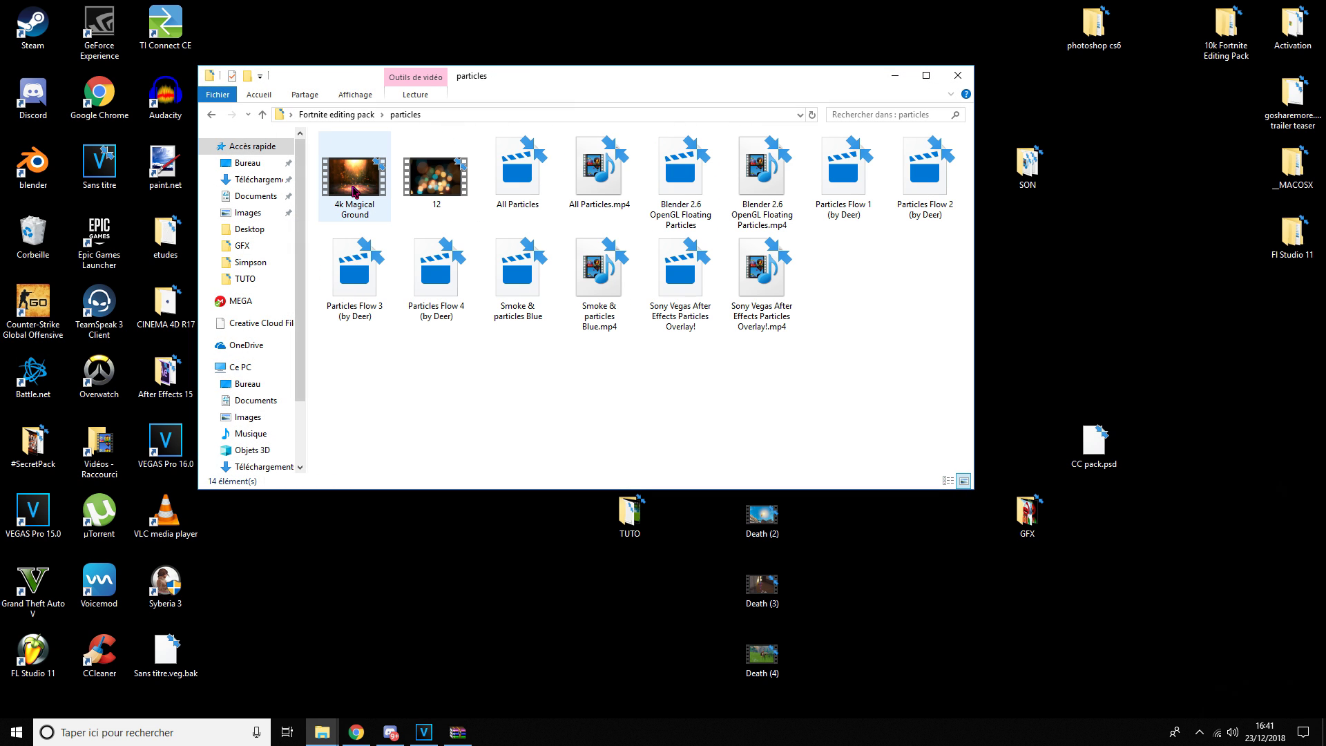
pyautogui.click(212, 115)
pyautogui.doubleClick(387, 184)
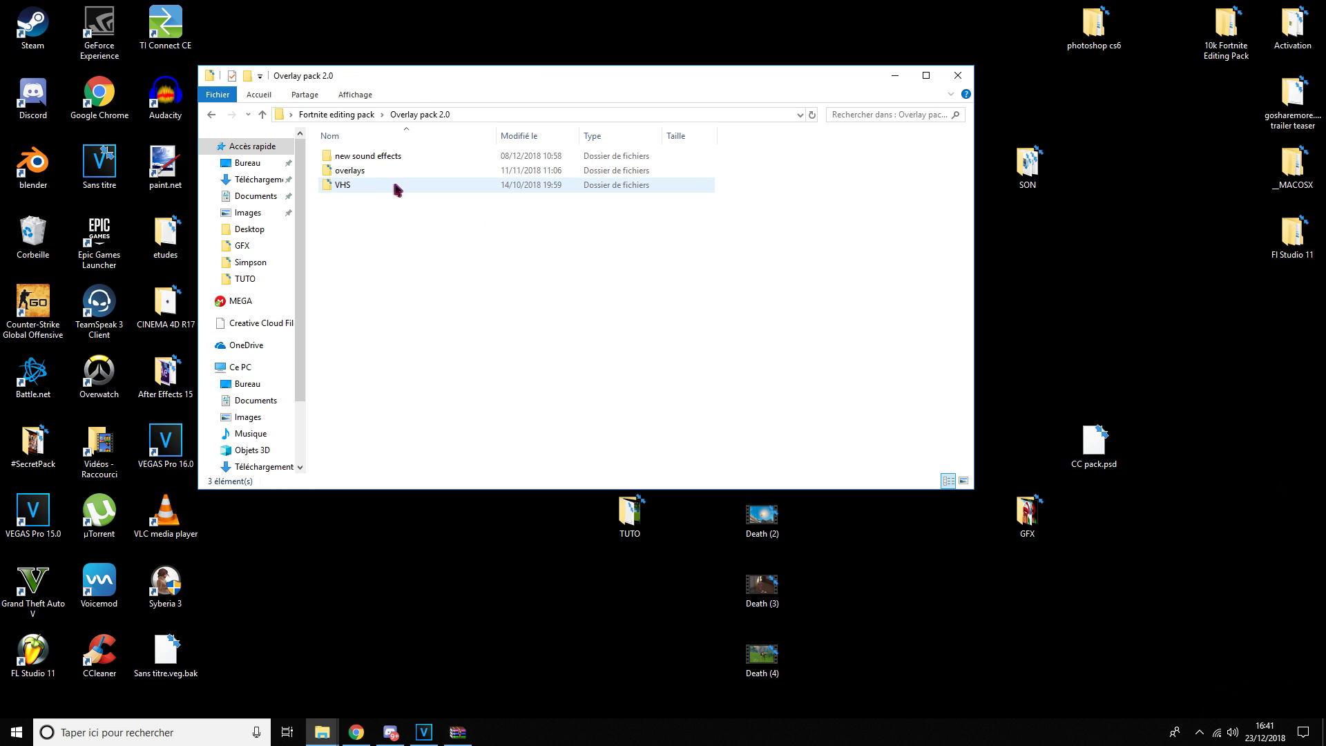
pyautogui.doubleClick(388, 176)
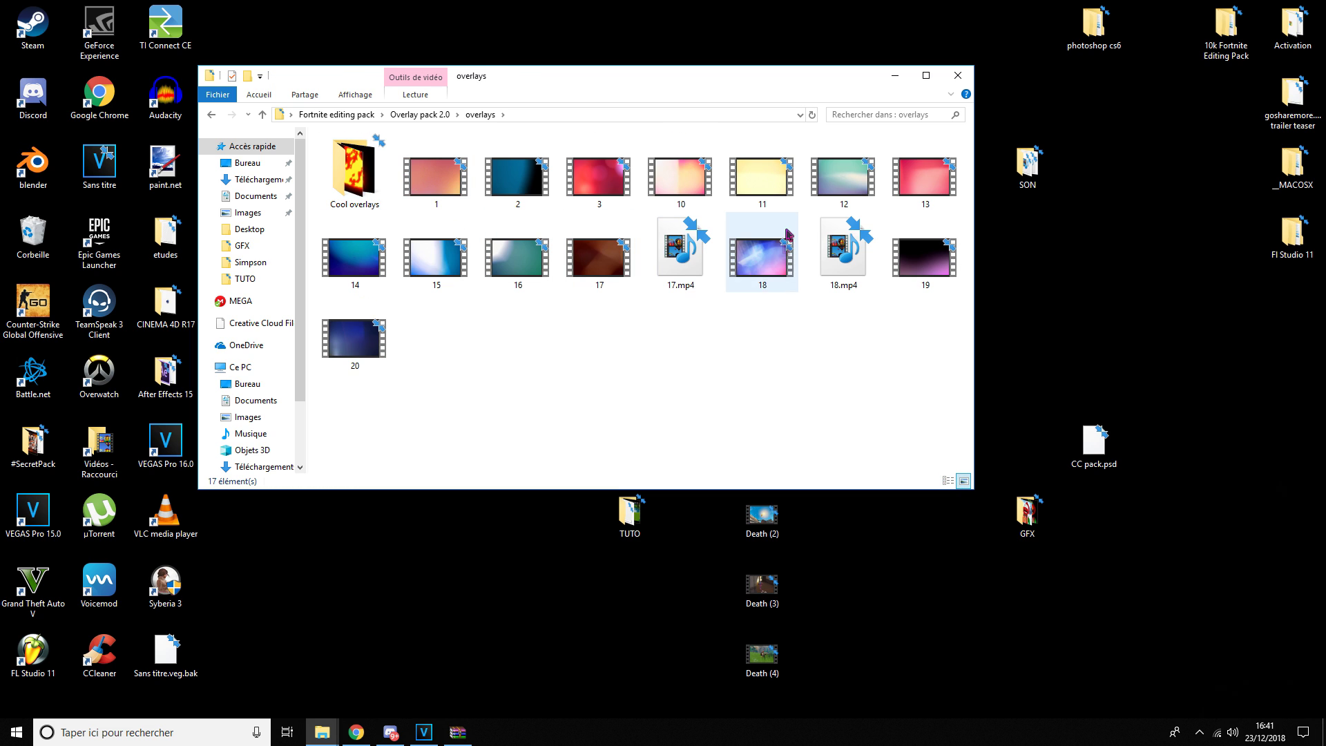
pyautogui.doubleClick(354, 174)
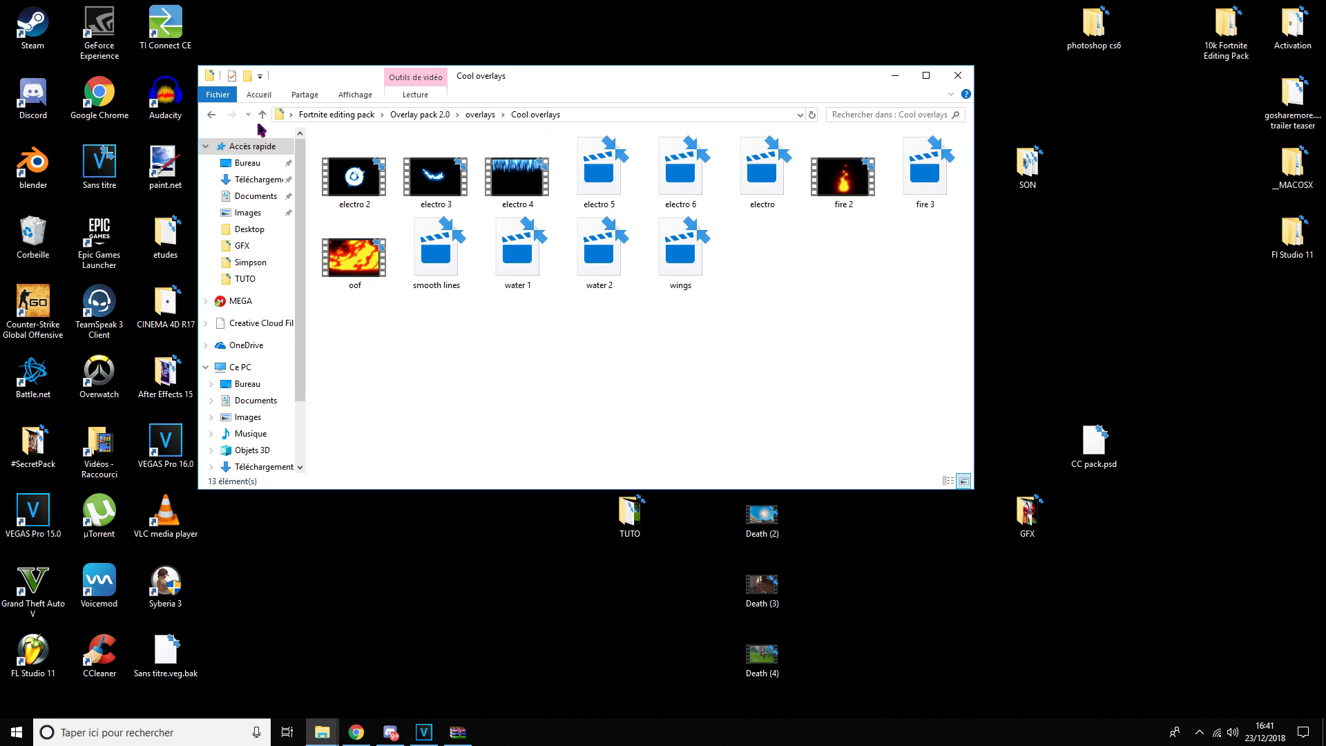
pyautogui.click(211, 115)
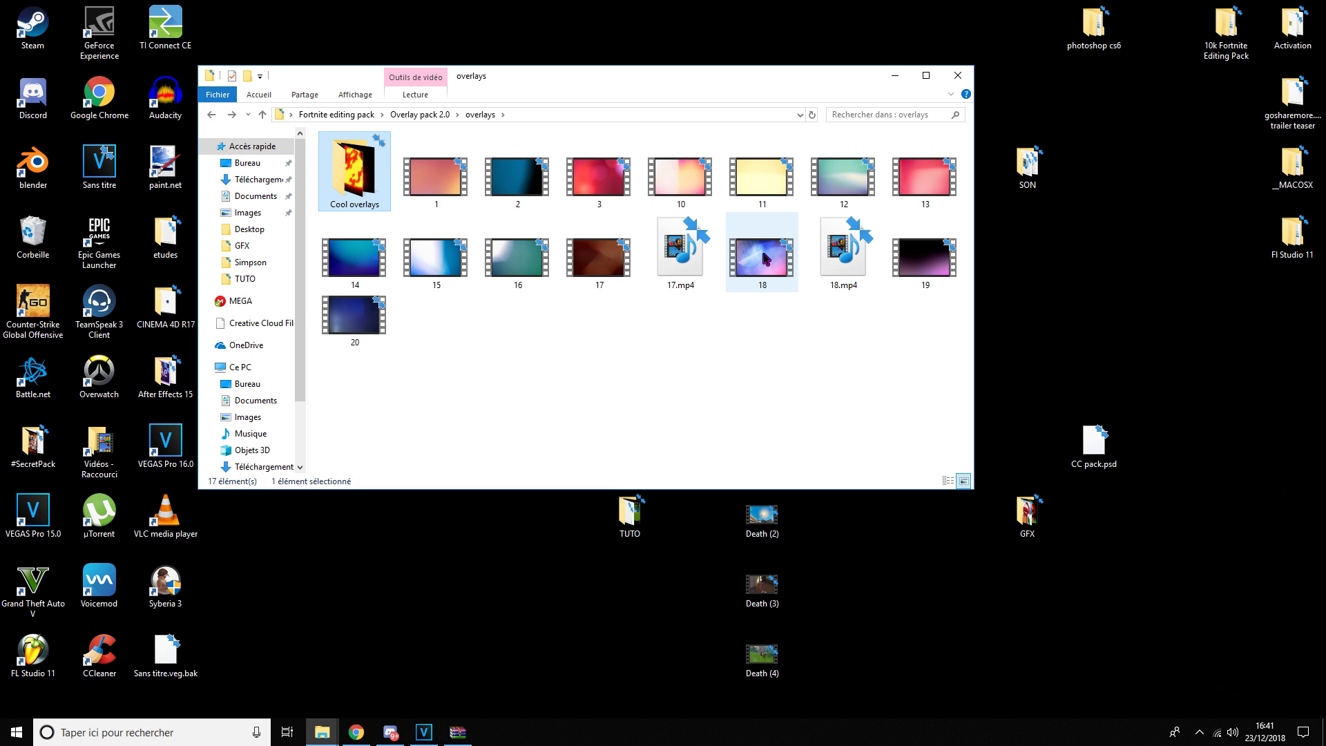
pyautogui.moveTo(435, 257); pyautogui.dragTo(795, 492)
pyautogui.moveTo(1321, 550); pyautogui.dragTo(1323, 502)
pyautogui.moveTo(874, 568); pyautogui.dragTo(733, 487)
# - Play back the montage from the end of Clip 5 into Death (1) to check the overlay
pyautogui.press('Left')
pyautogui.press('Left')
pyautogui.press('Left')
pyautogui.press('Left')
pyautogui.press('Left')
pyautogui.press('Left')
pyautogui.press('Left')
pyautogui.press('Left')
pyautogui.press('Left')
pyautogui.press('Left')
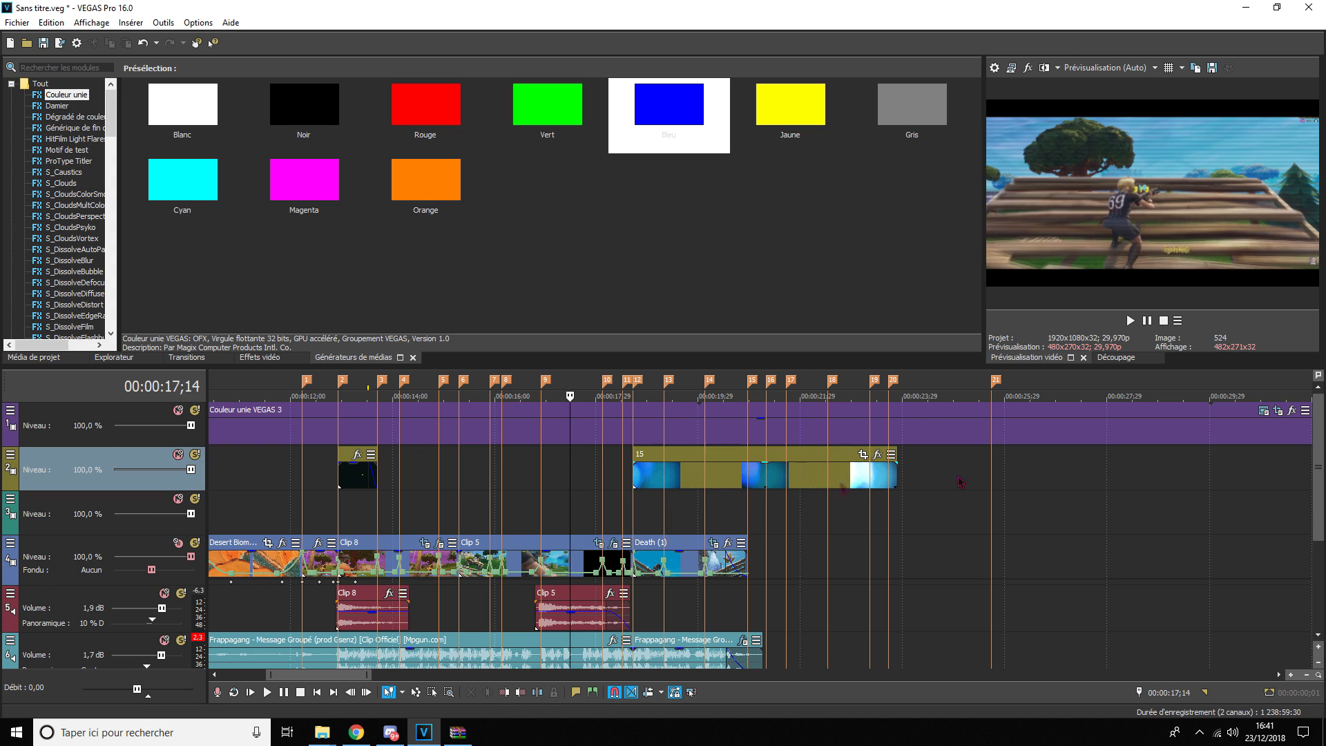
pyautogui.press('space')
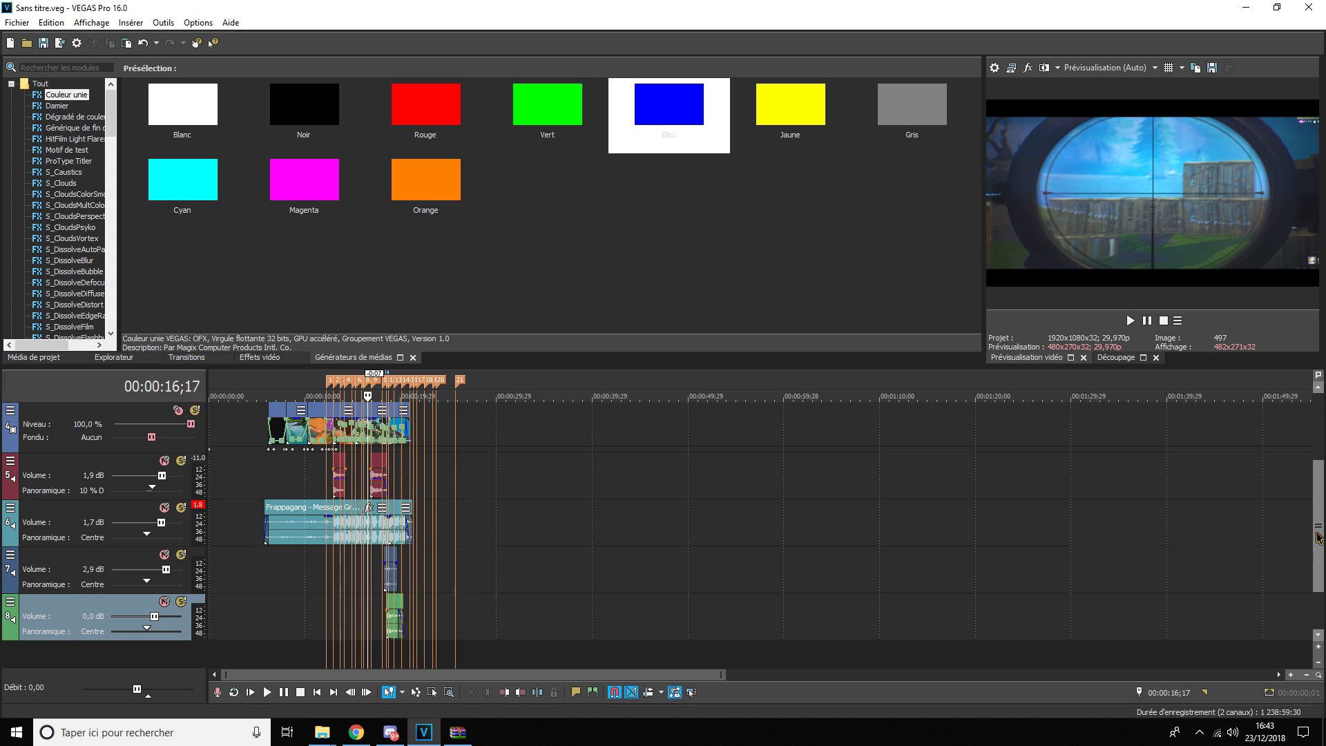
# - Open track 4's video effects at S_BlurMoCurves and position the effects window so the timeline stays accessible
pyautogui.scroll(-2, 521, 525)
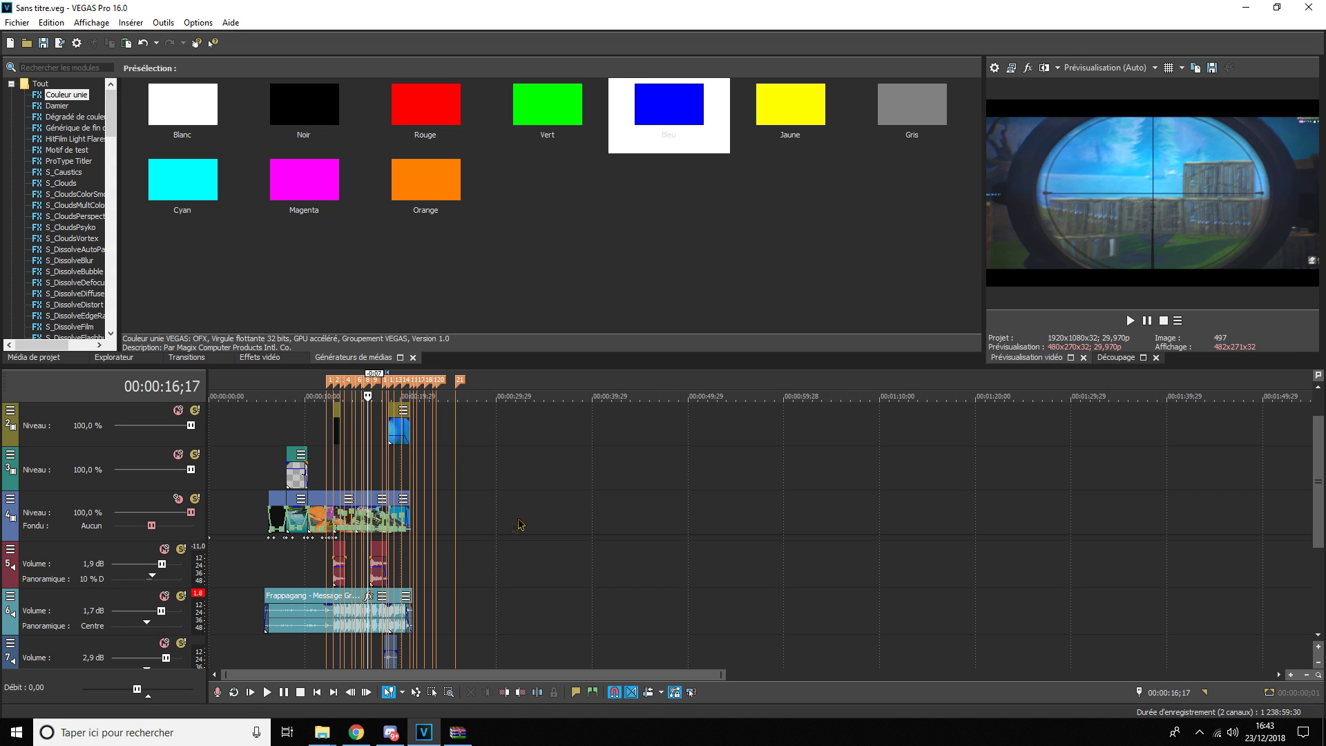
pyautogui.scroll(8, 521, 525)
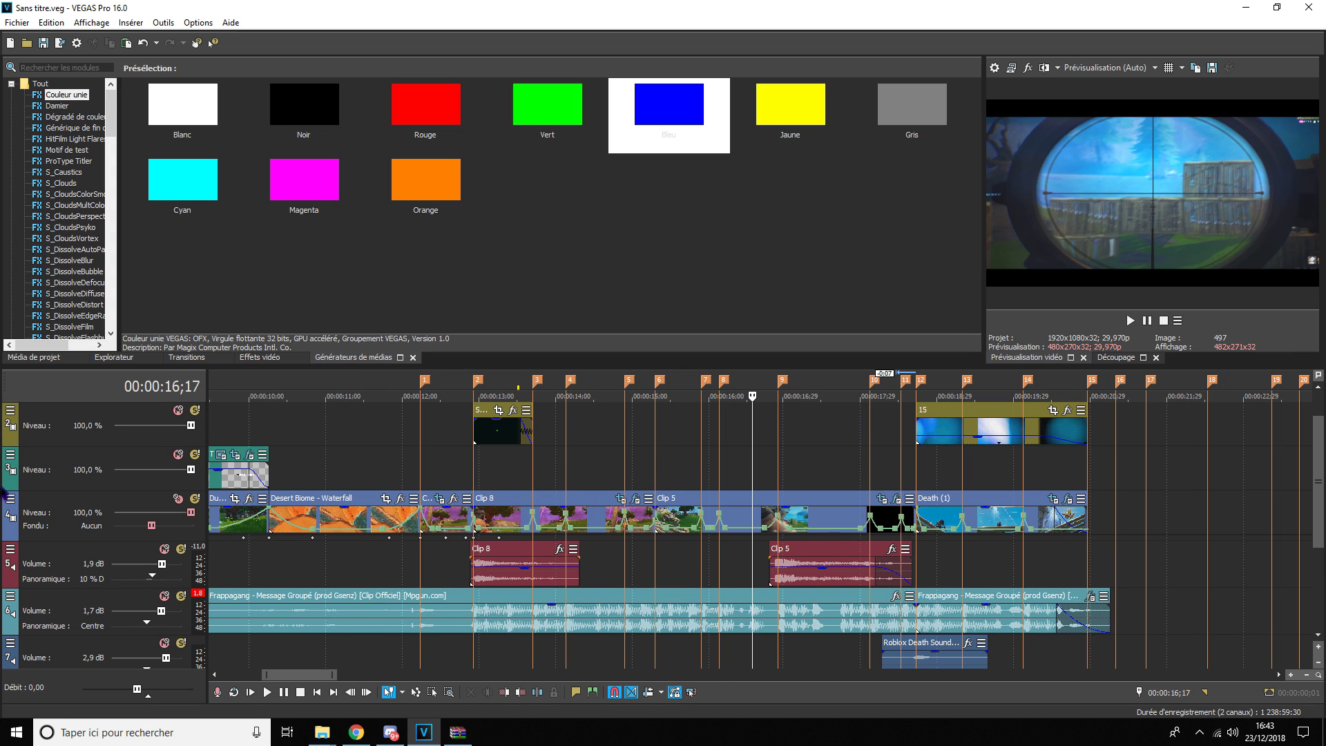
pyautogui.rightClick(10, 501)
pyautogui.click(41, 549)
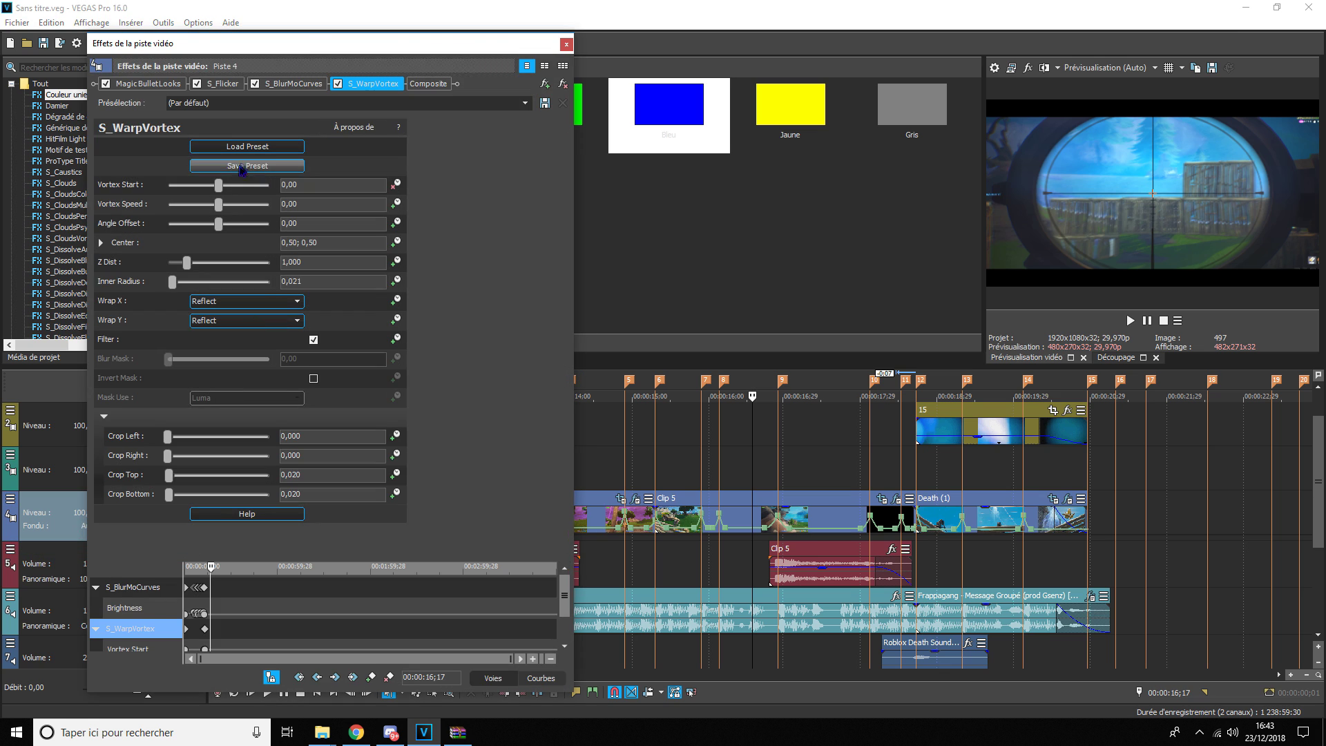
pyautogui.click(280, 83)
pyautogui.moveTo(412, 45); pyautogui.dragTo(359, 48)
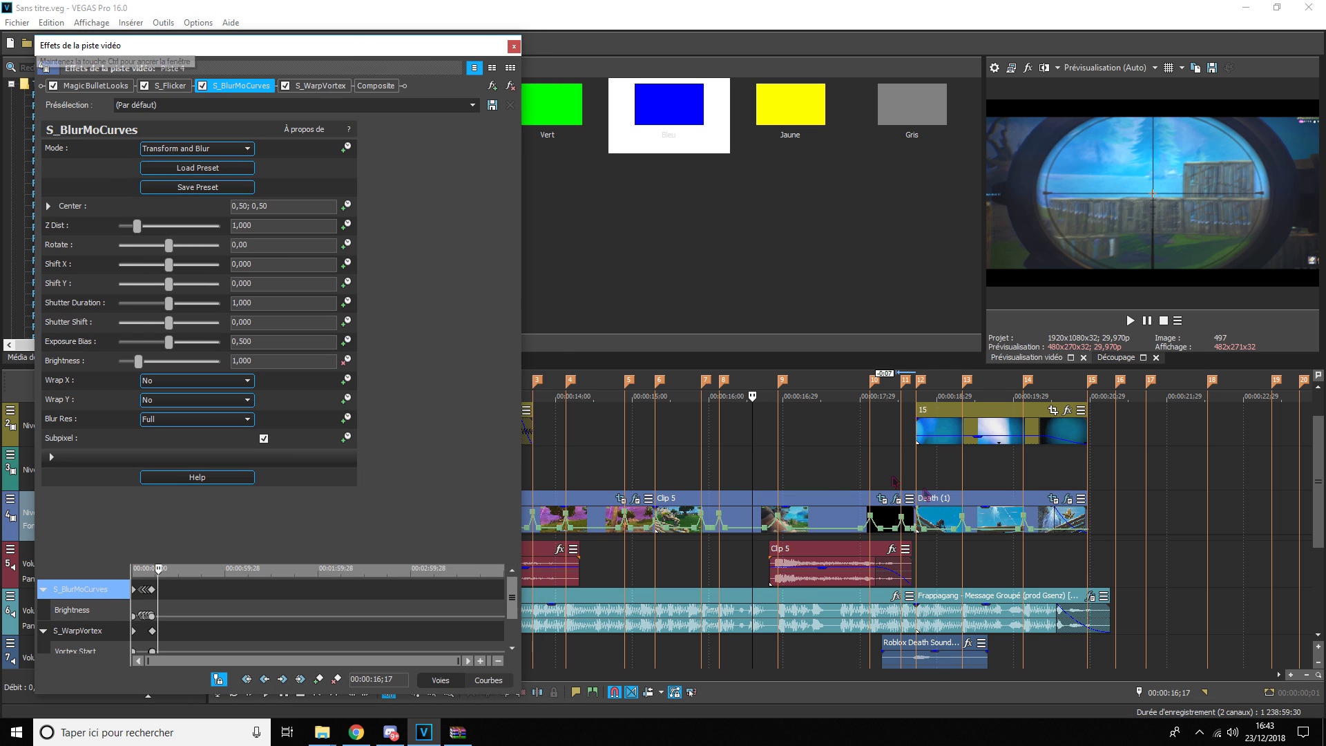
pyautogui.scroll(-5, 968, 529)
pyautogui.scroll(4, 786, 594)
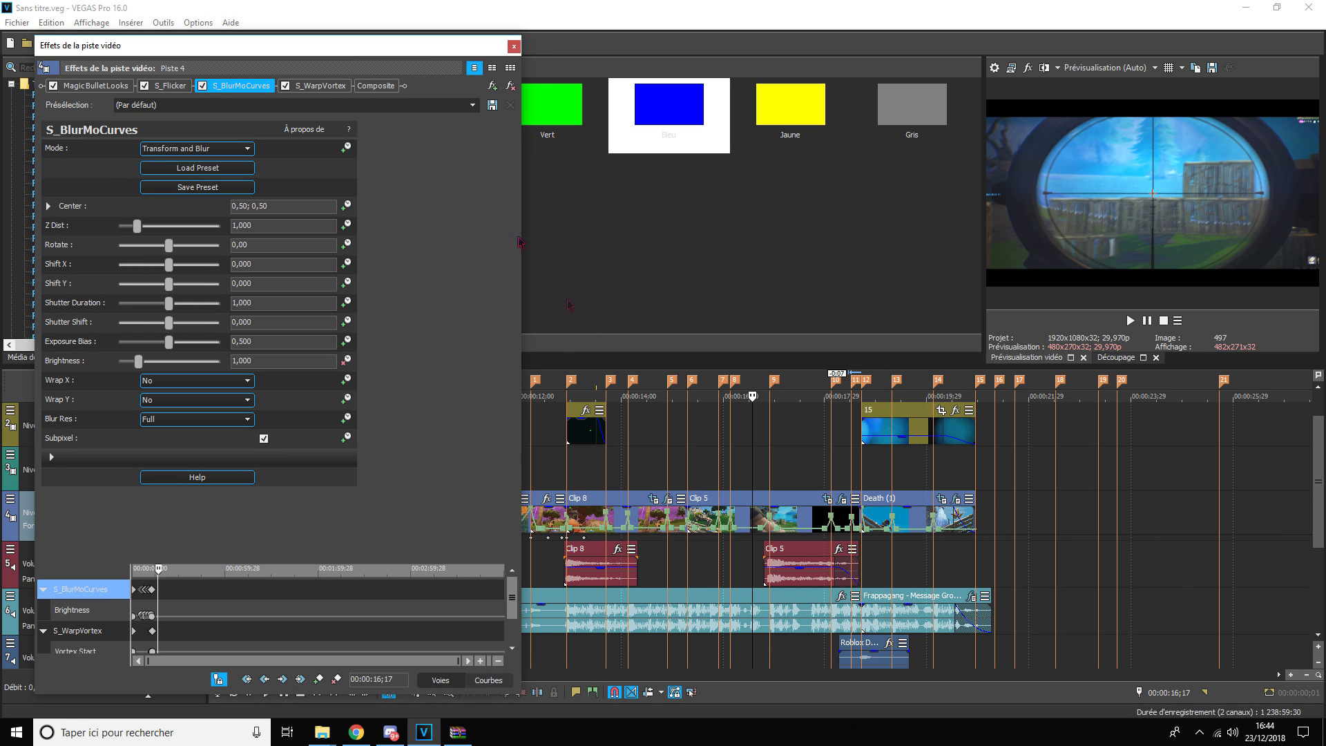
pyautogui.moveTo(375, 58); pyautogui.dragTo(296, 59)
# - Play back Clip 8 from marker 1 to review the track effects at the first markers
pyautogui.scroll(-4, 787, 587)
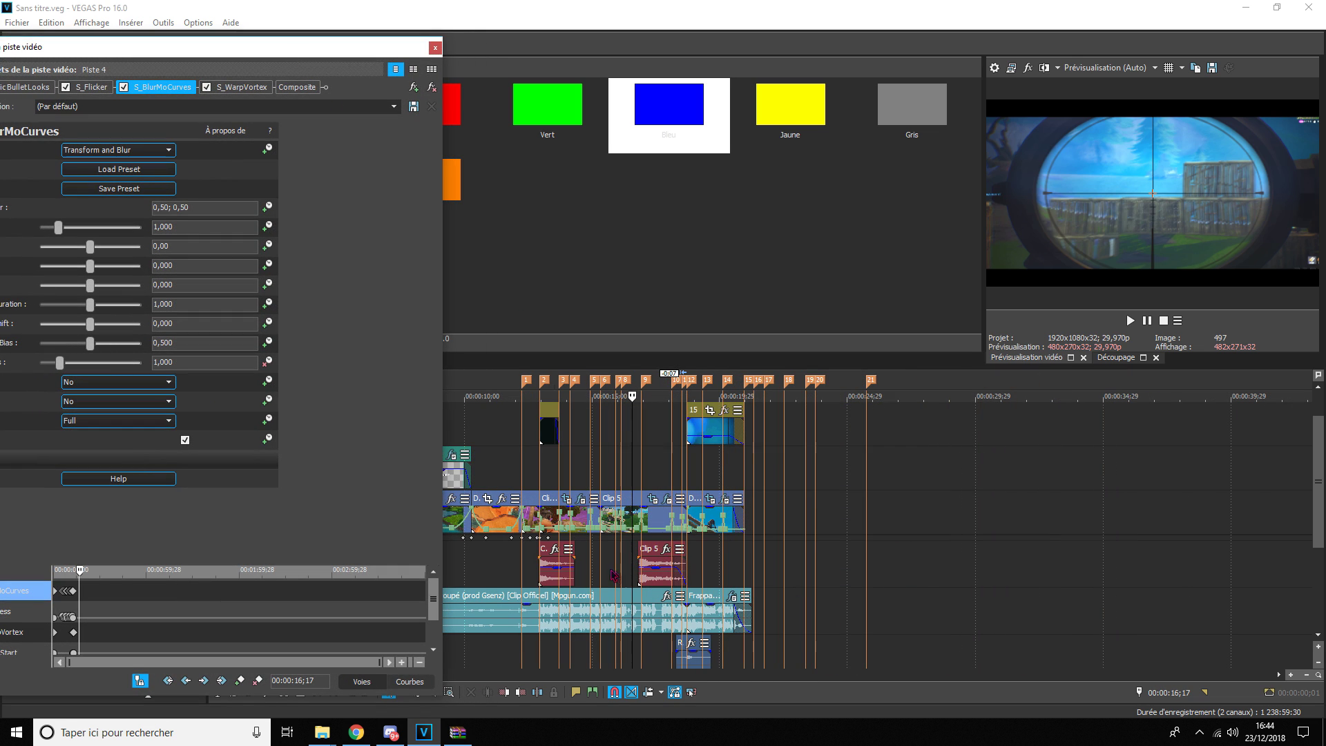
pyautogui.click(527, 571)
pyautogui.scroll(5, 752, 562)
pyautogui.click(1130, 321)
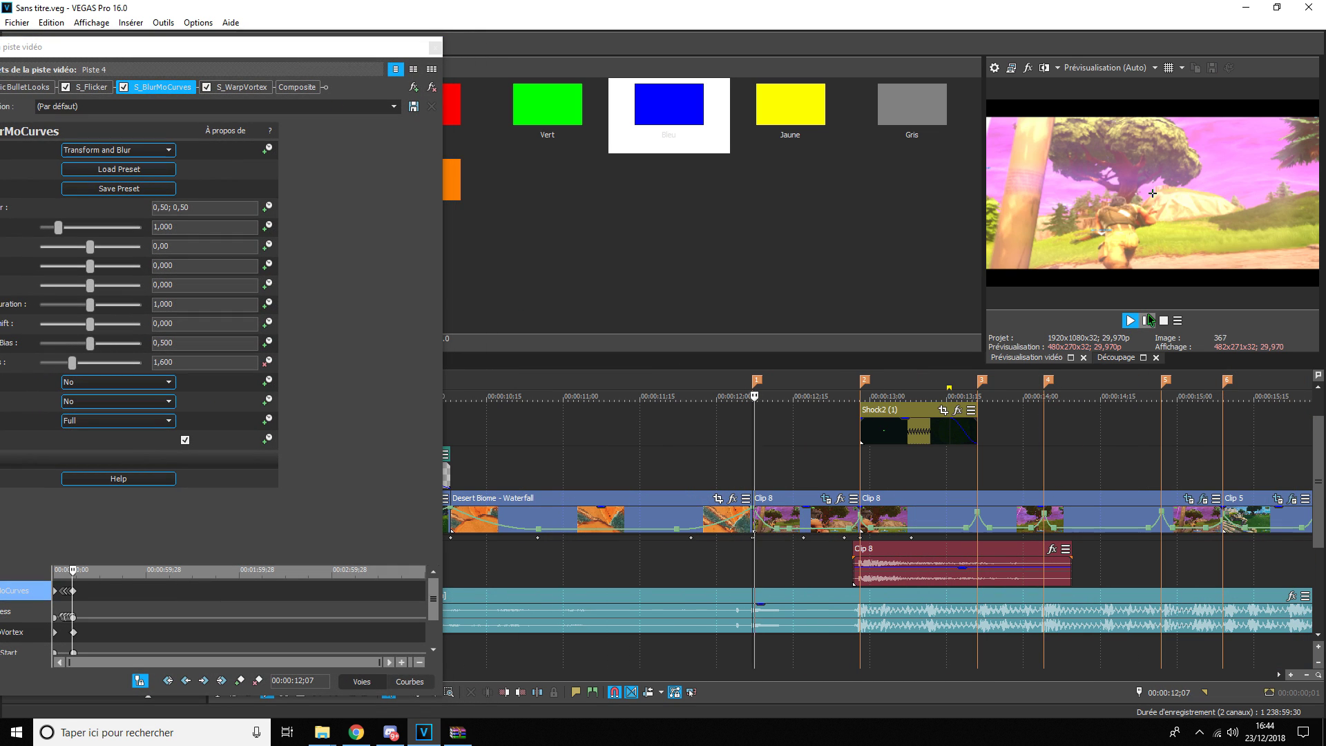
pyautogui.click(1147, 320)
pyautogui.click(859, 481)
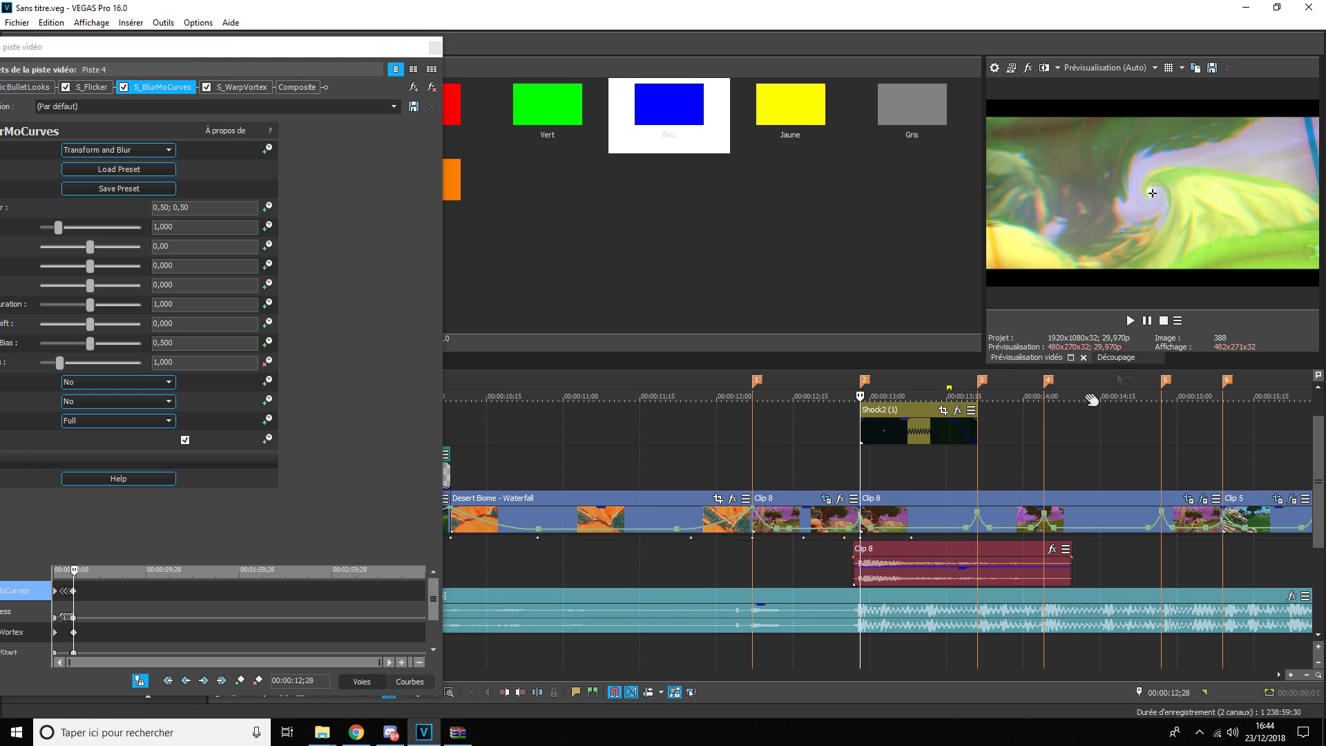
pyautogui.click(1145, 325)
pyautogui.click(1145, 324)
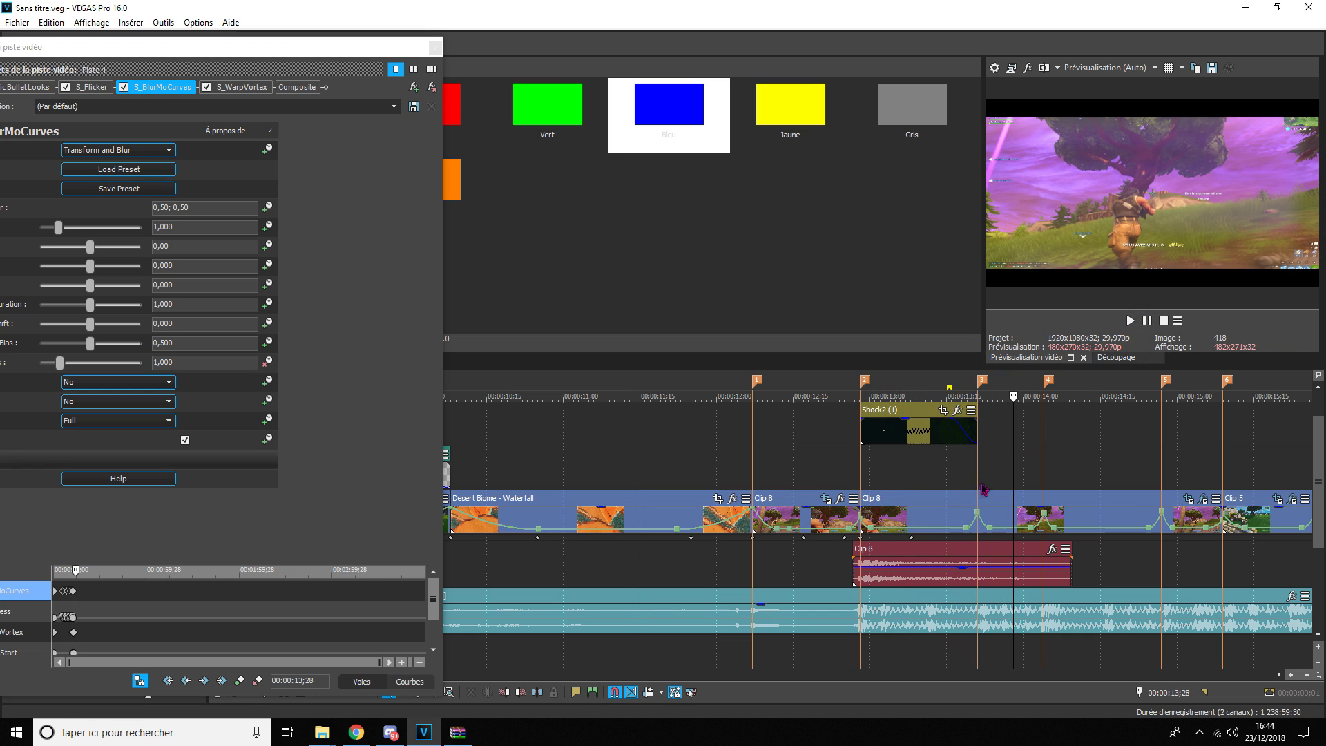
# - Create an S_BlurMoCurves keyframe on track 4 at 00:00:13;18, just before marker 3, and place the cursor on that marker
pyautogui.moveTo(342, 47); pyautogui.dragTo(434, 50)
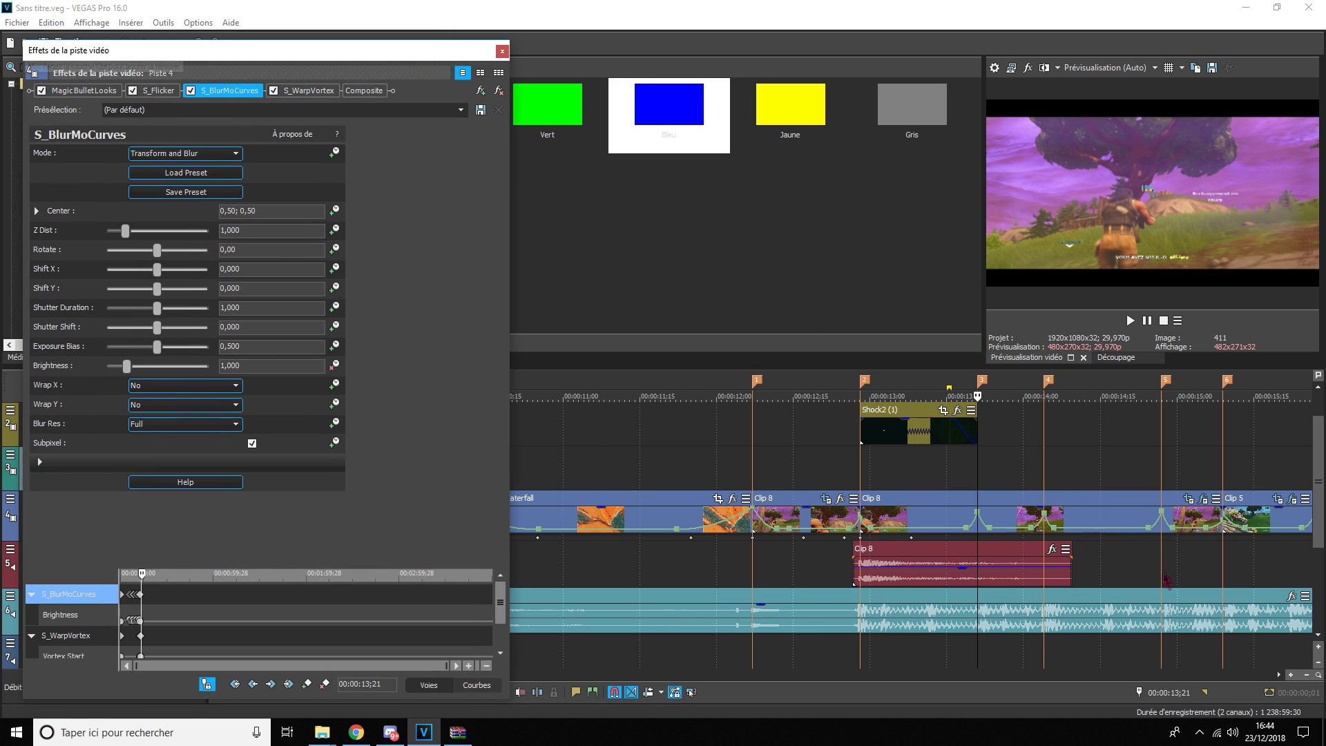
pyautogui.scroll(2, 740, 554)
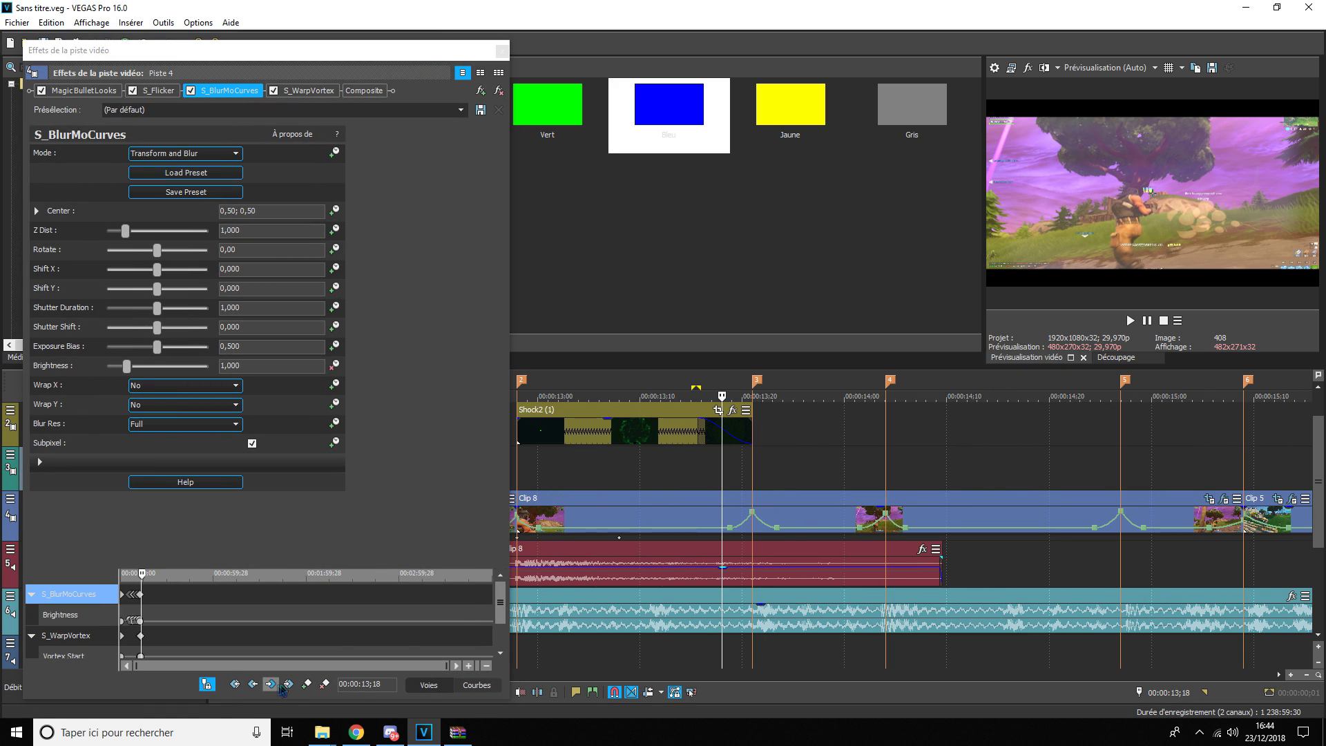
pyautogui.click(304, 684)
pyautogui.click(751, 496)
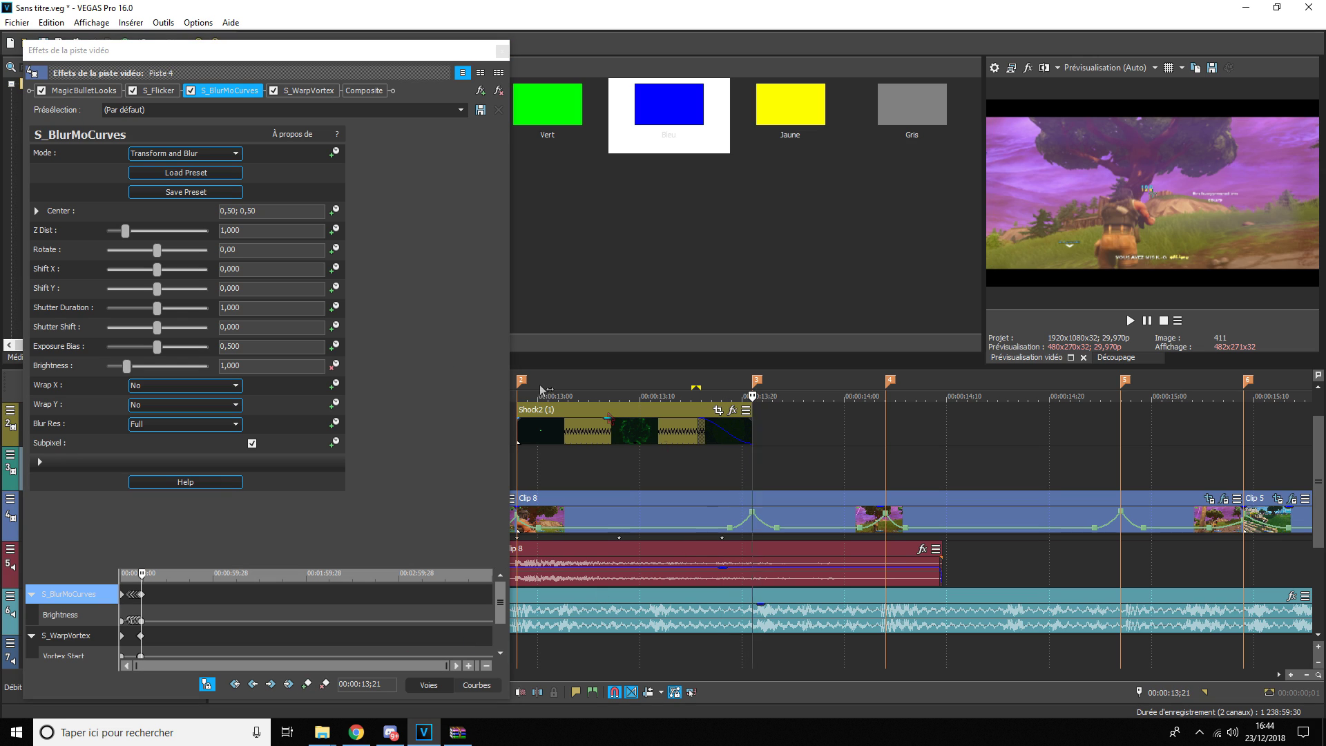
pyautogui.click(250, 230)
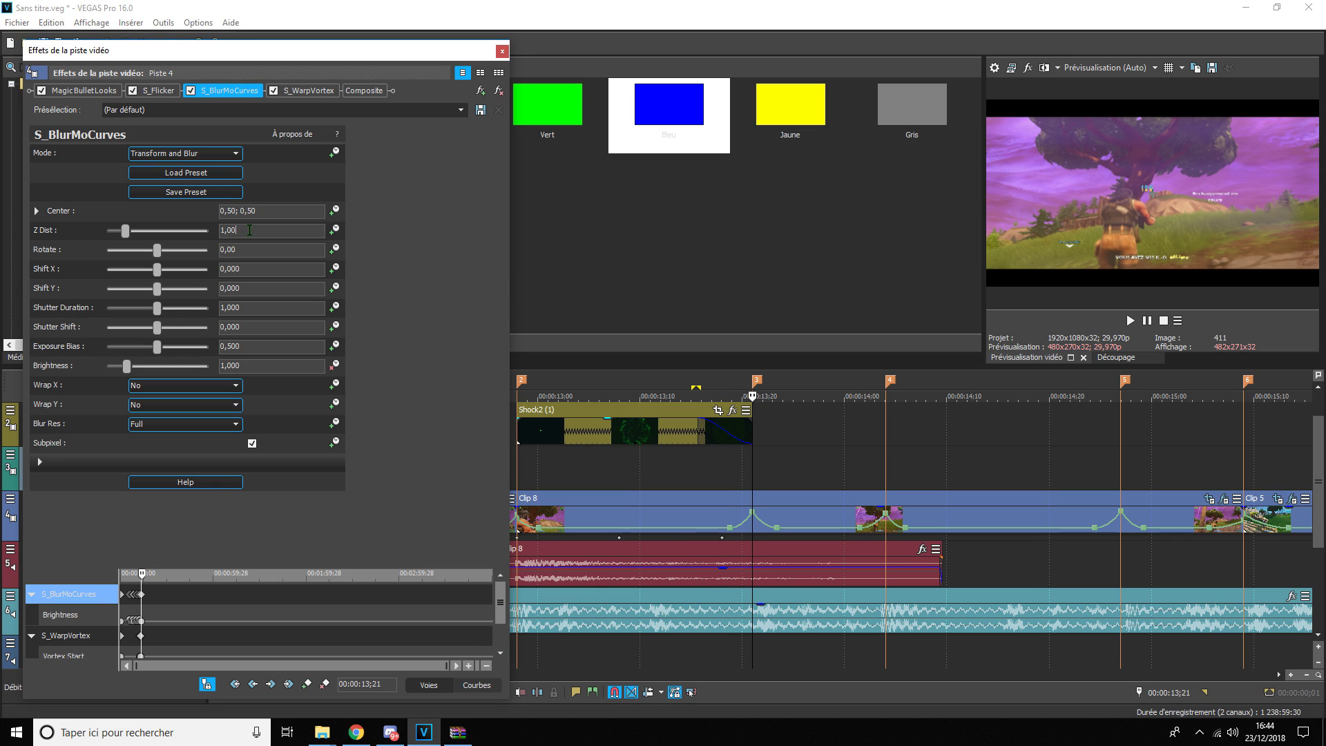
pyautogui.write('4')
pyautogui.press('Return')
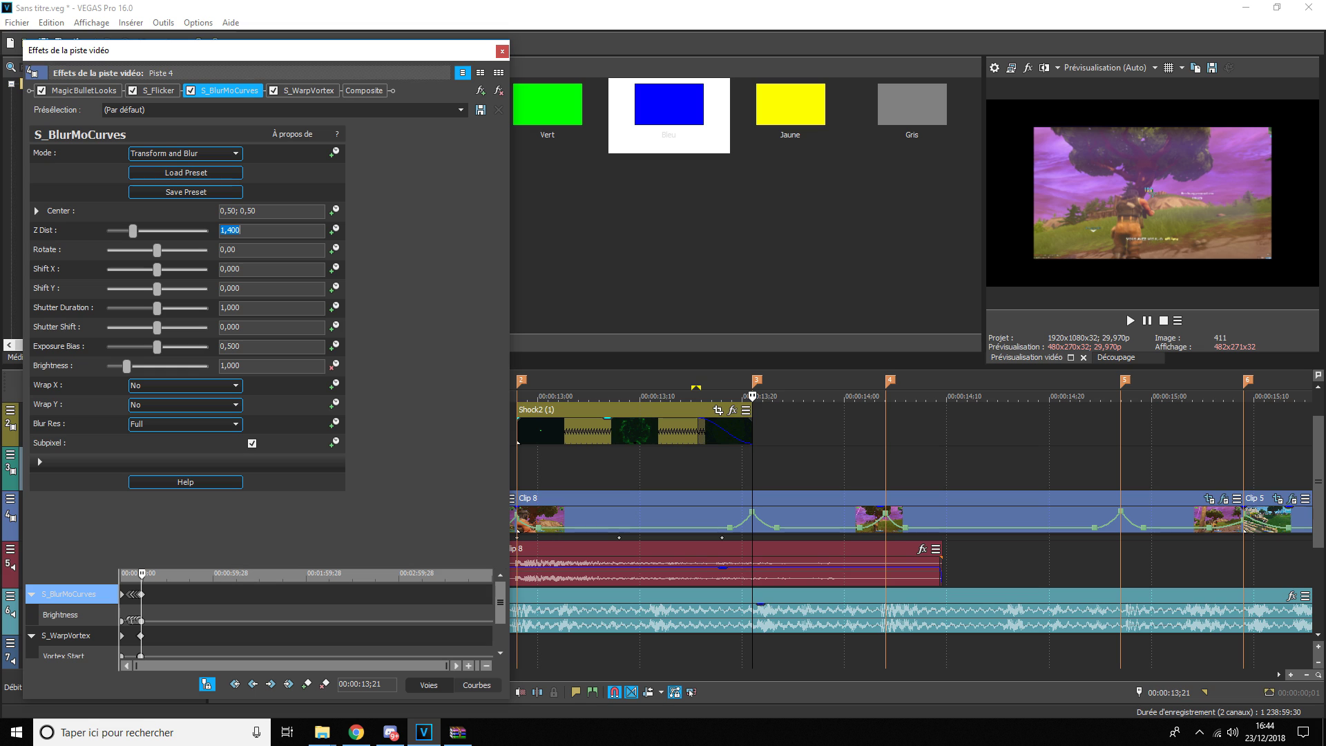
pyautogui.hotkey('ctrl', 'z')
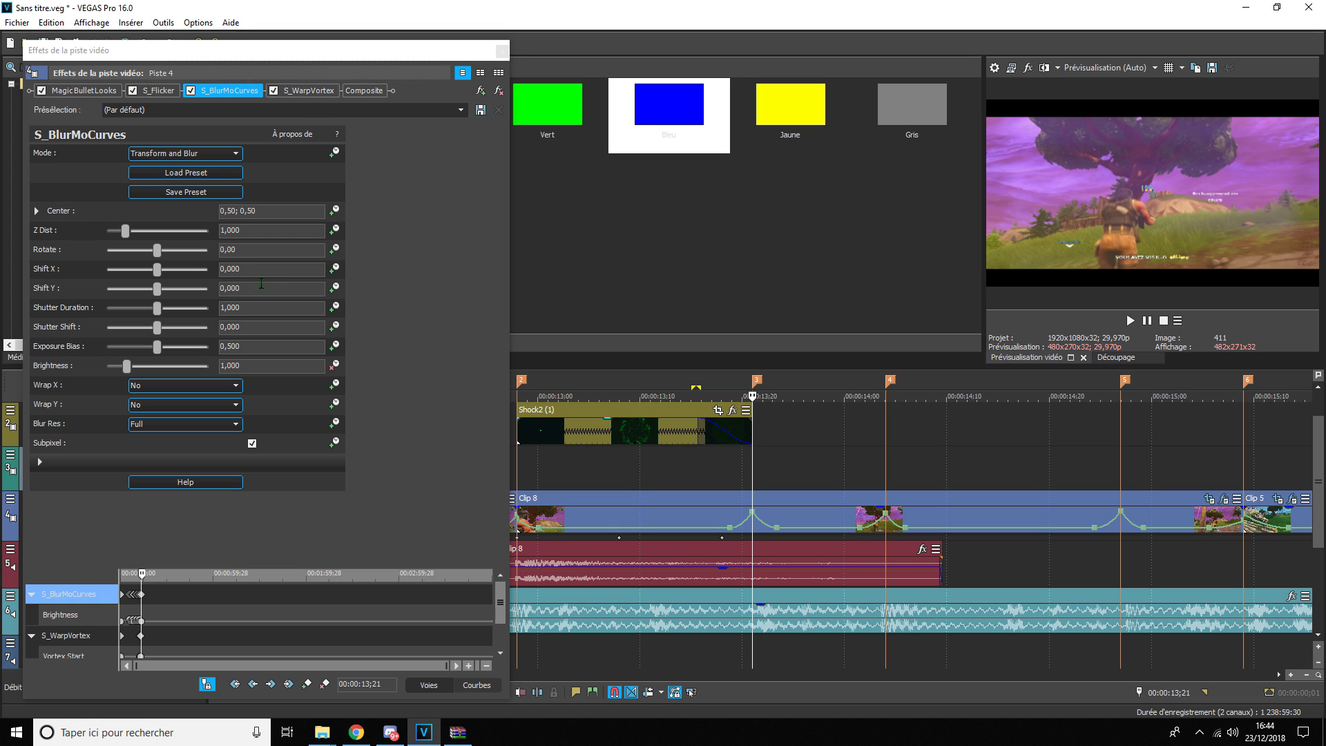
# - Set the S_BlurMoCurves Brightness to 1,300 at marker 3
pyautogui.click(250, 365)
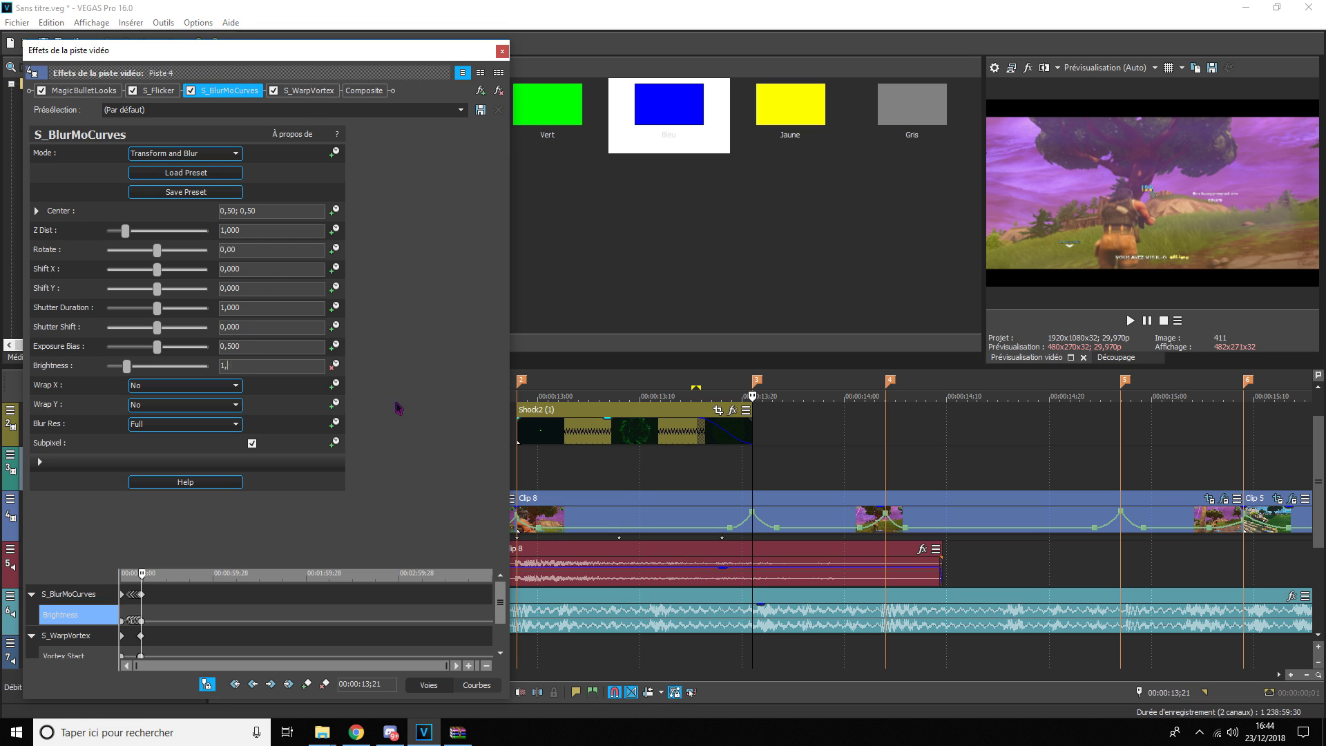
pyautogui.write('400')
pyautogui.press('Return')
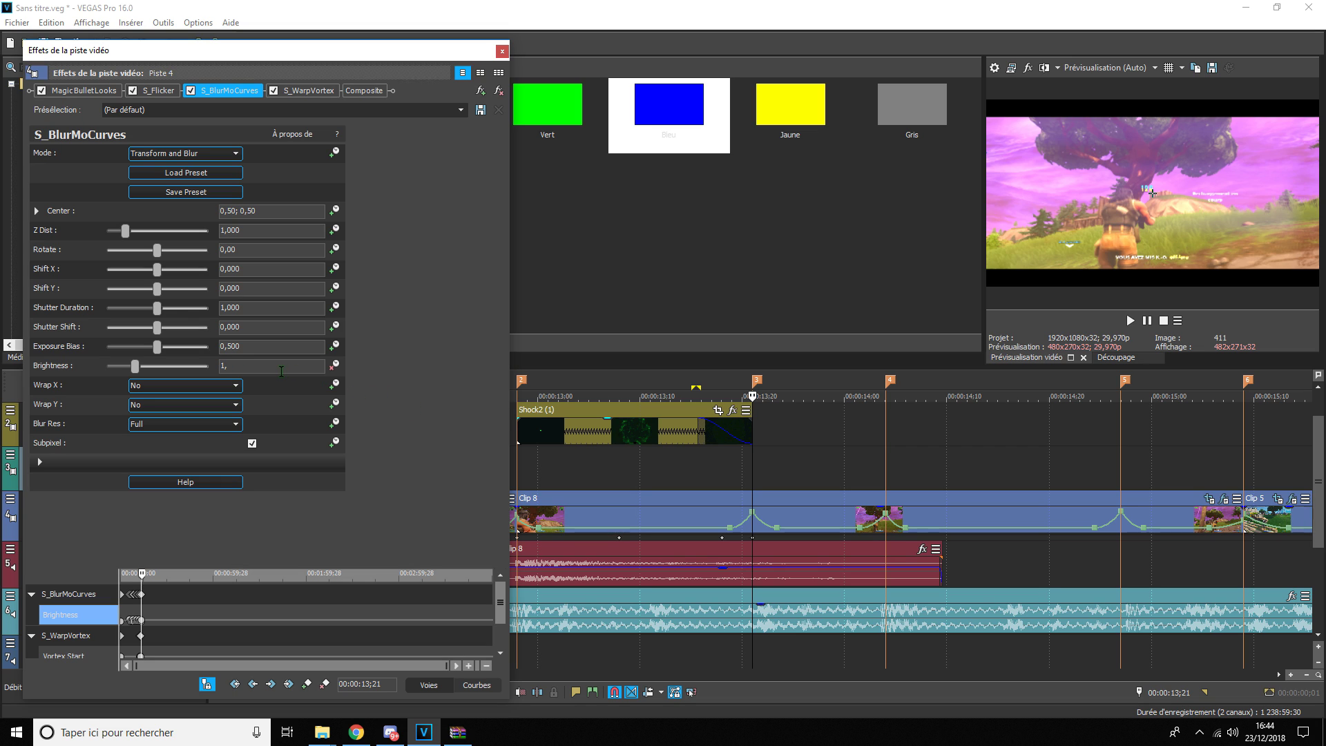
pyautogui.write('300')
pyautogui.press('Return')
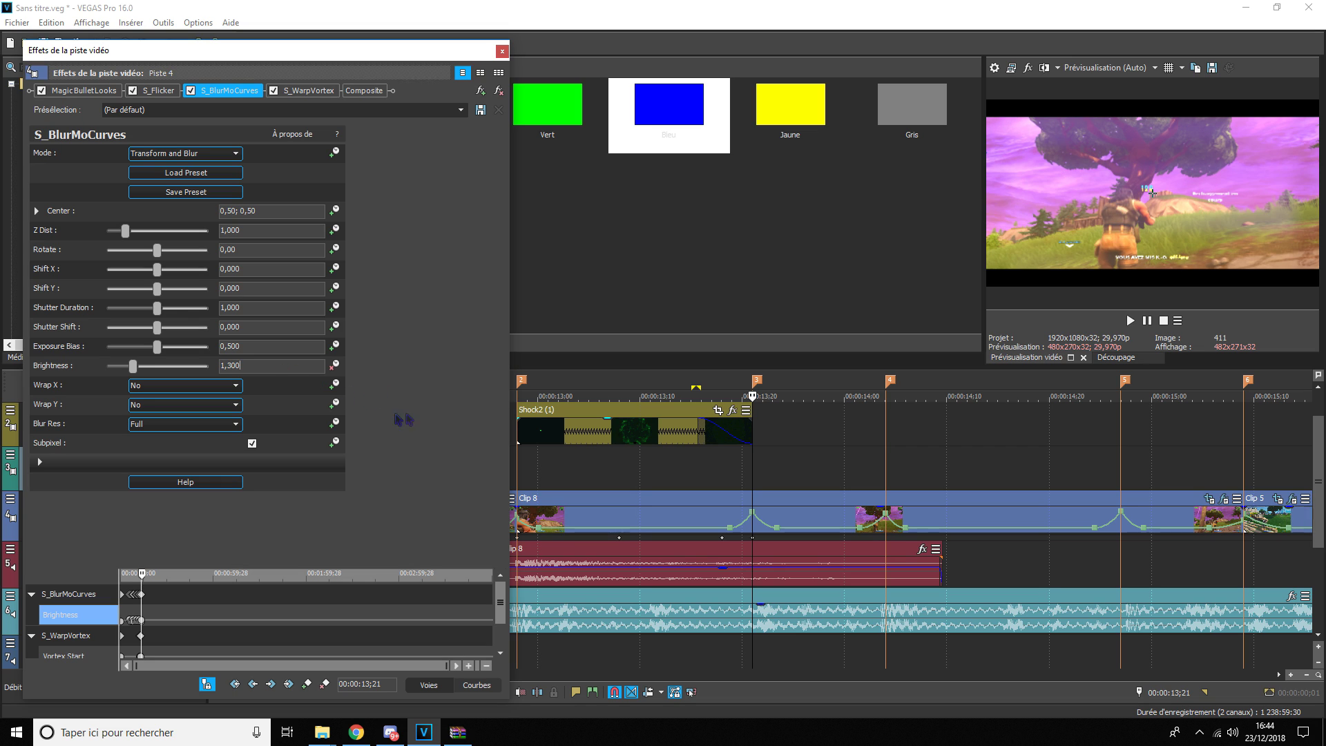
pyautogui.press('Return')
pyautogui.write('1,000')
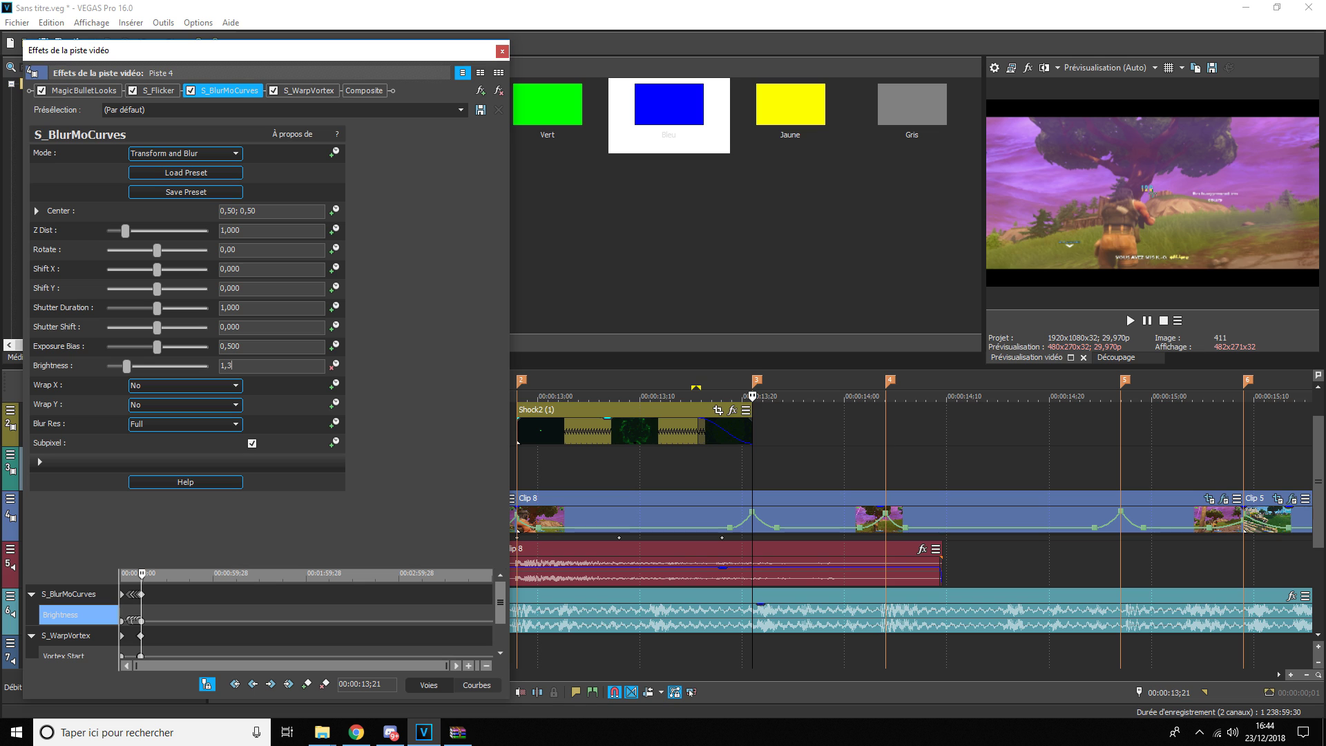
pyautogui.press('Return')
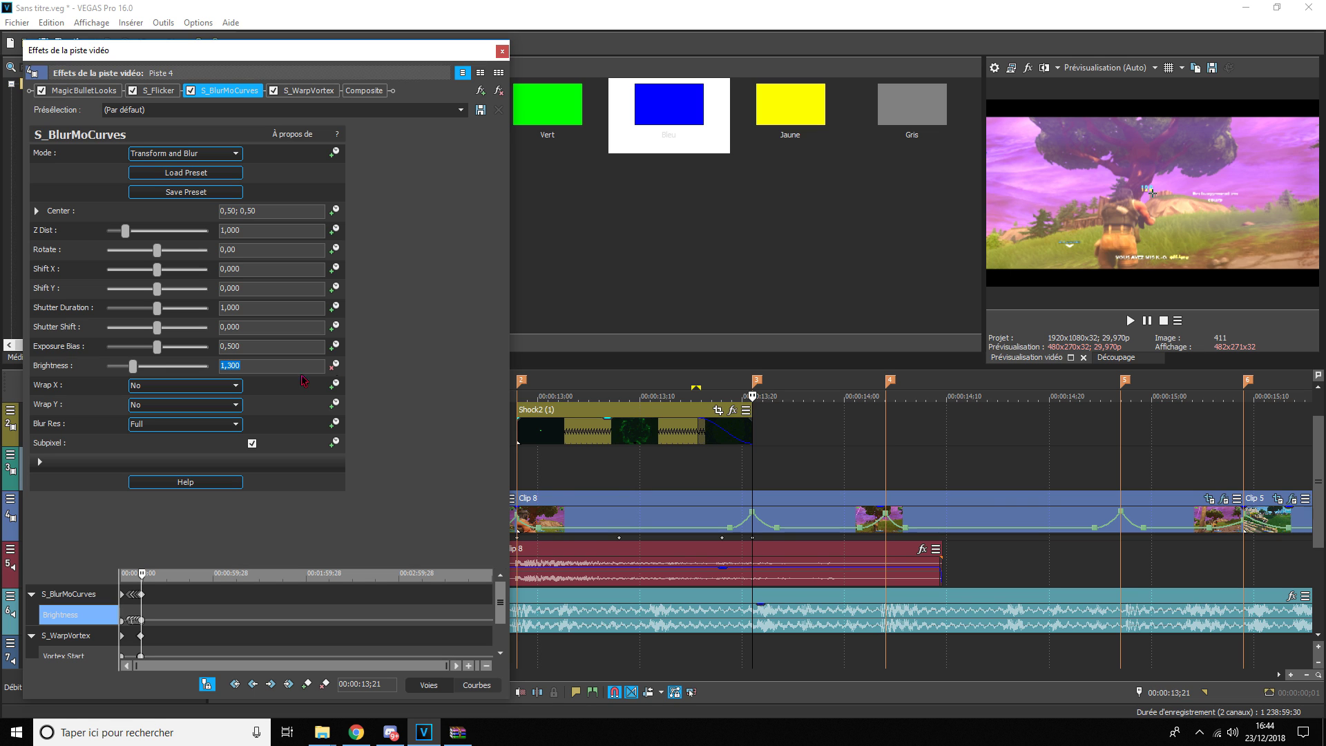
# - Return the Brightness to 1,000 shortly after marker 3 and play back the flash
pyautogui.scroll(3, 850, 542)
pyautogui.click(896, 454)
pyautogui.doubleClick(258, 364)
pyautogui.write('0')
pyautogui.press('Return')
pyautogui.write('1')
pyautogui.press('Return')
pyautogui.click(691, 492)
pyautogui.press('space')
pyautogui.click(1148, 323)
# - Create a Brightness keyframe at 00:00:14;02, just before marker 4, and set the Brightness to 1,300 at marker 4
pyautogui.click(981, 480)
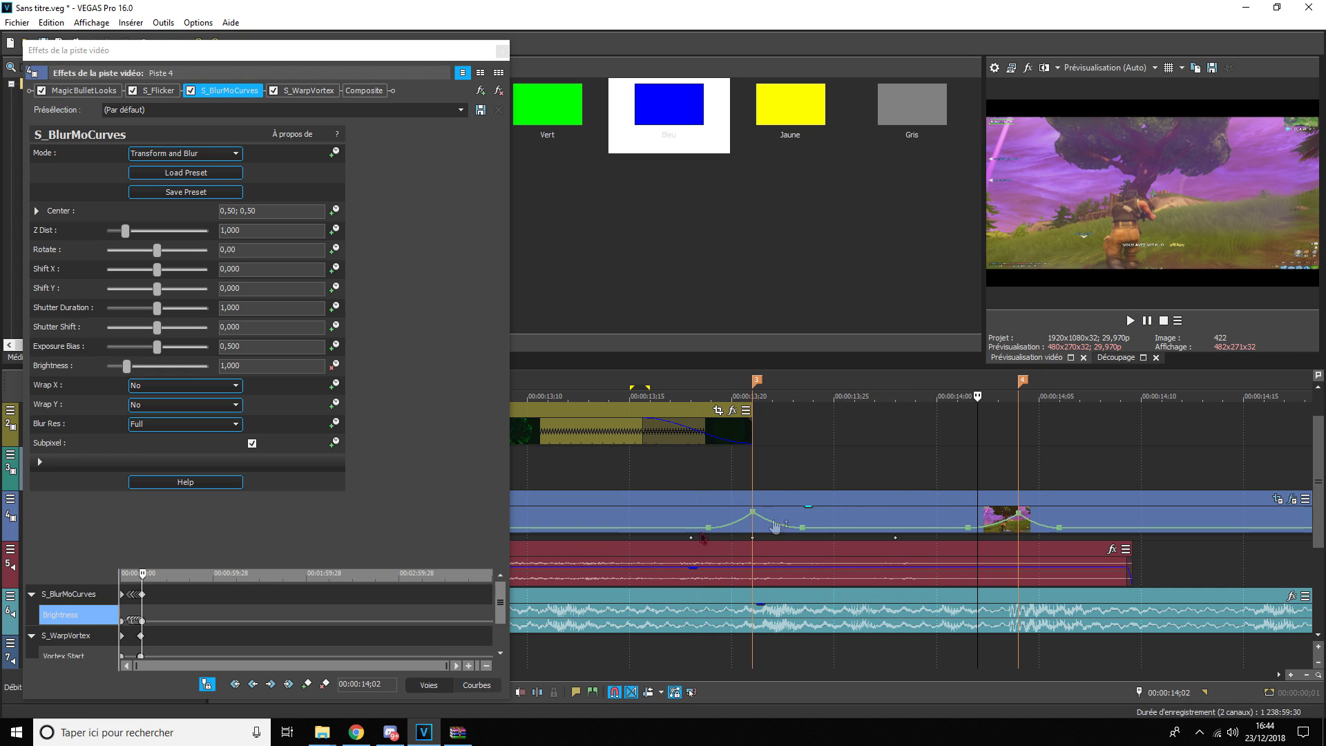
pyautogui.click(307, 684)
pyautogui.click(1018, 472)
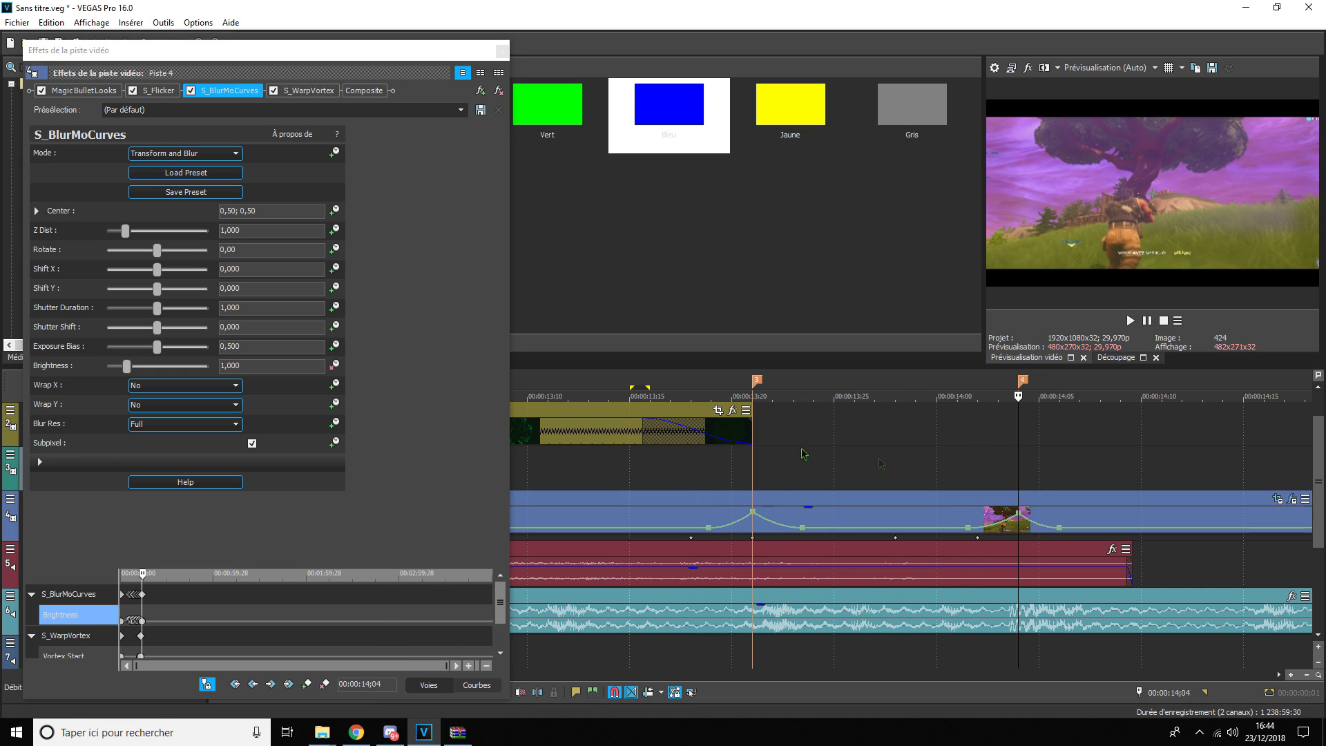
pyautogui.moveTo(257, 367); pyautogui.dragTo(160, 374)
pyautogui.write('1,3')
pyautogui.press('Return')
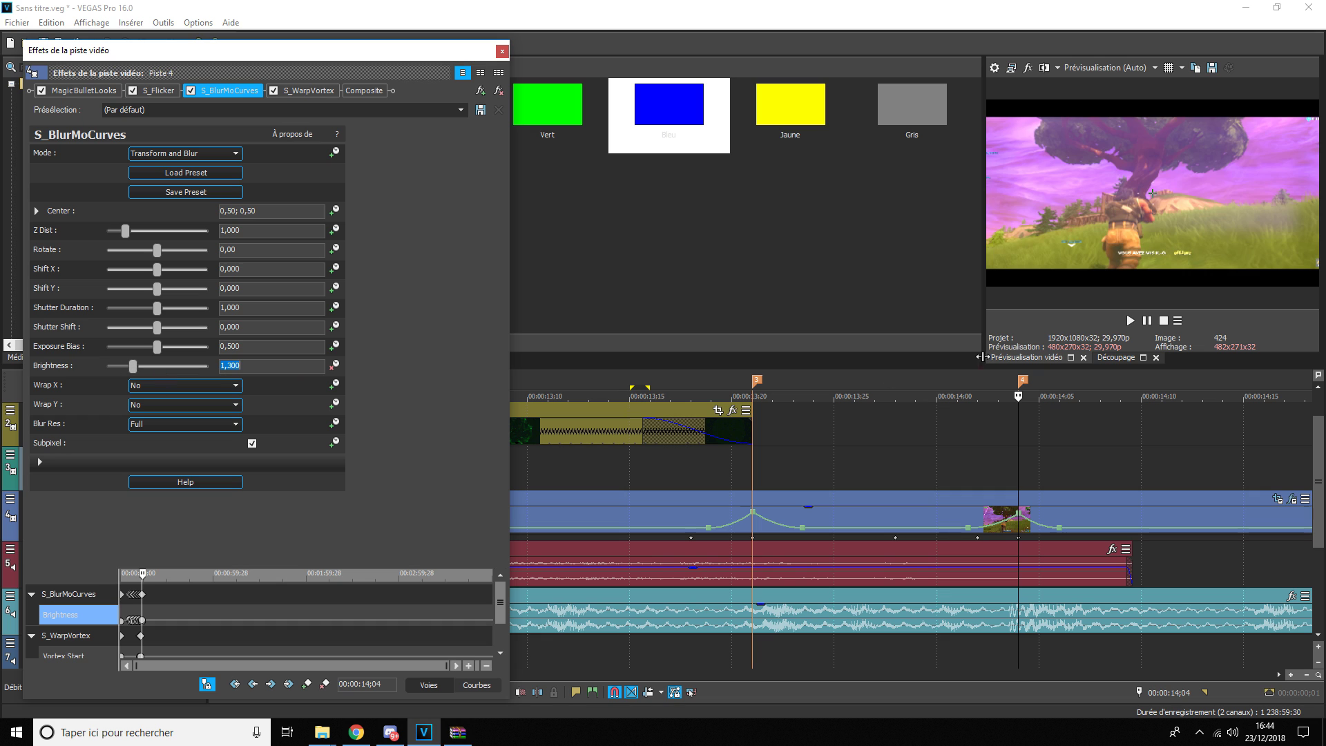
# - Return the Brightness to 1,000 after marker 4 and play back the flash
pyautogui.click(1146, 320)
pyautogui.click(172, 371)
pyautogui.write('1')
pyautogui.press('Return')
pyautogui.click(741, 513)
pyautogui.press('space')
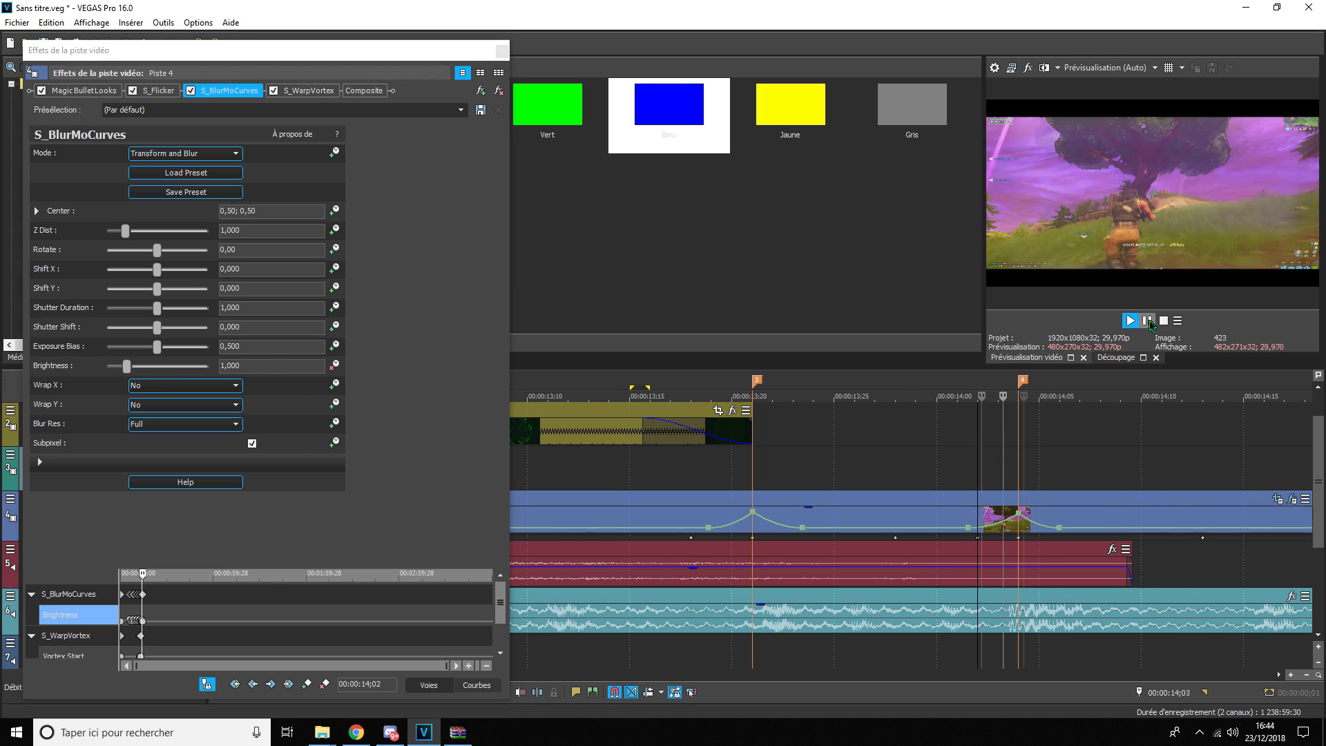
pyautogui.scroll(-1, 741, 513)
pyautogui.click(1147, 322)
# - Keyframe the Brightness at 1,300 on markers 5 to 8, bringing it back to 1,000 between the flashes
pyautogui.click(289, 684)
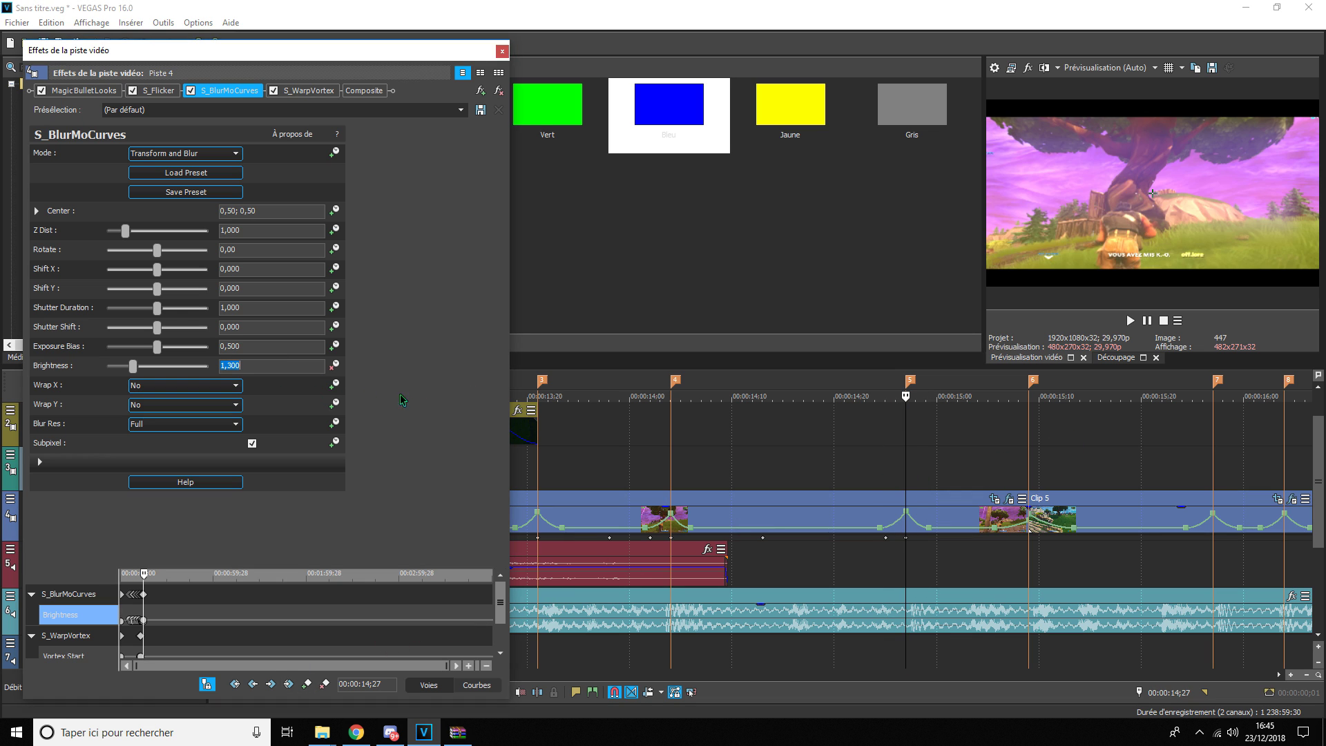
pyautogui.click(1130, 321)
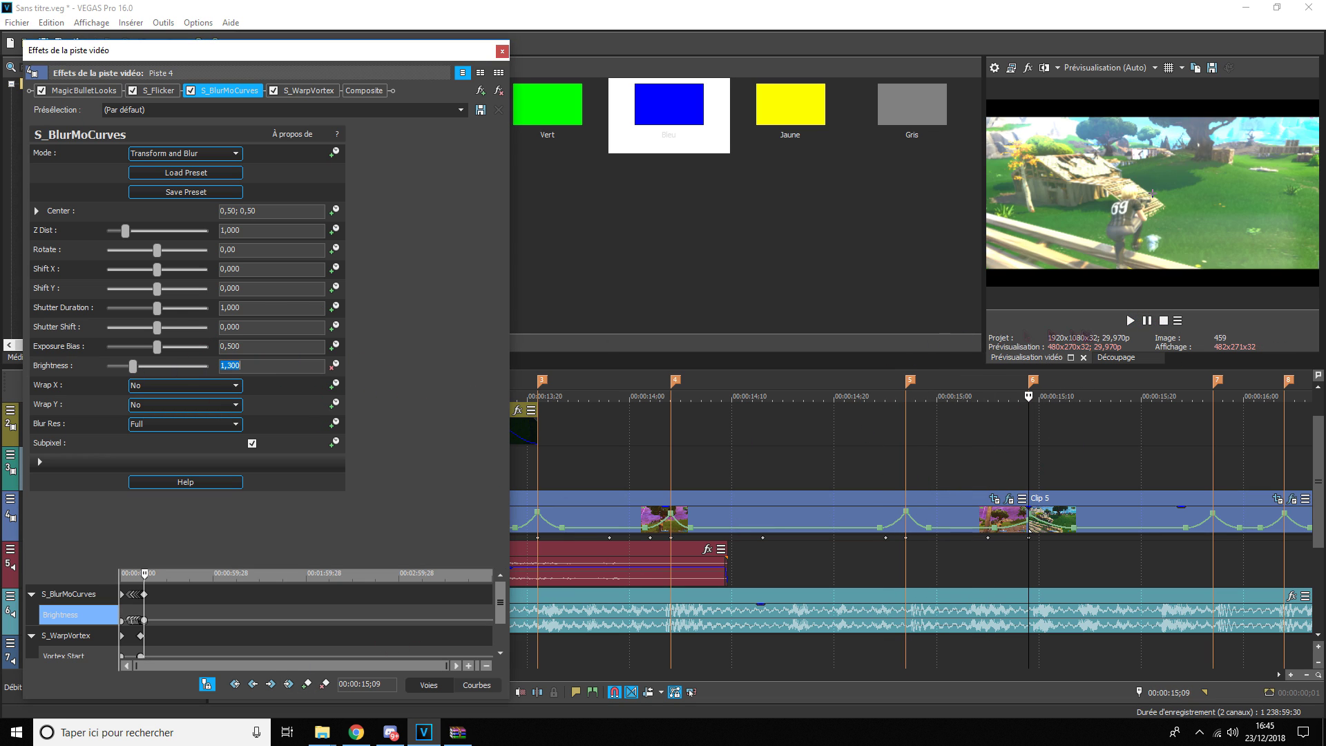
pyautogui.click(1147, 320)
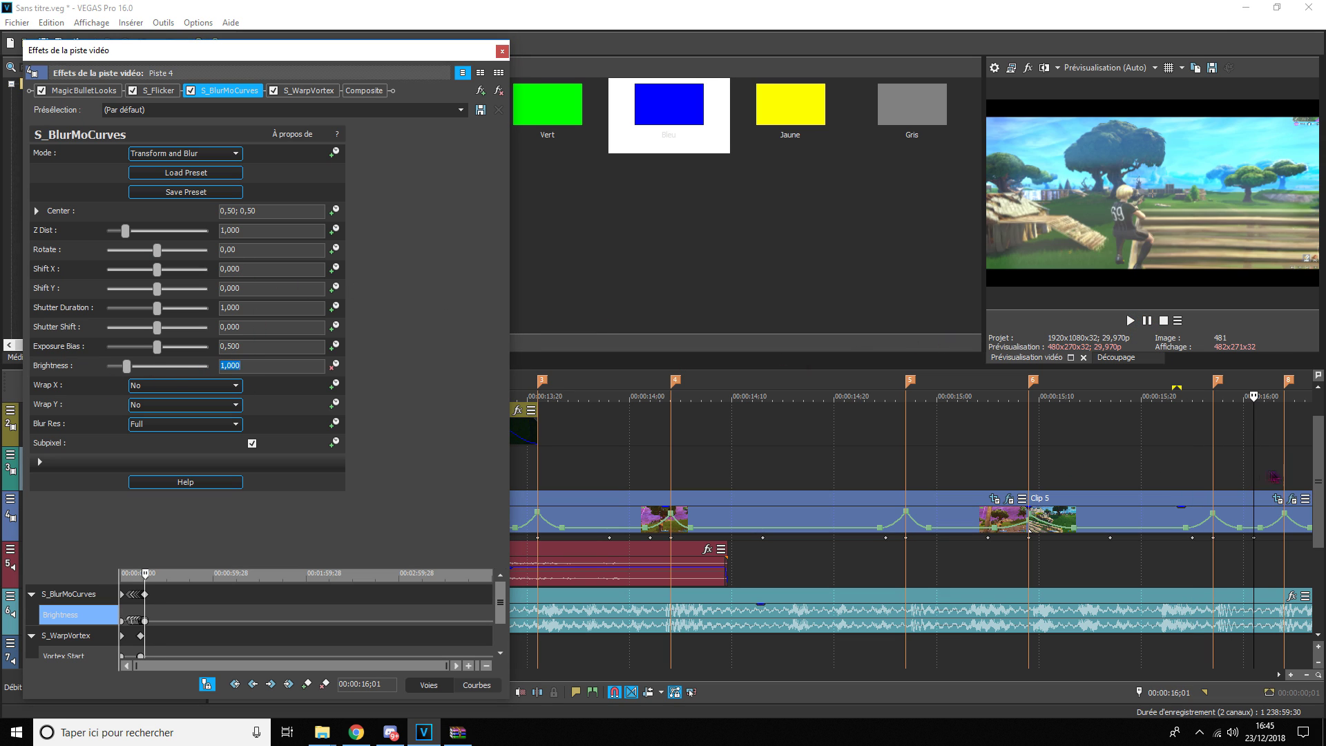
pyautogui.click(1129, 320)
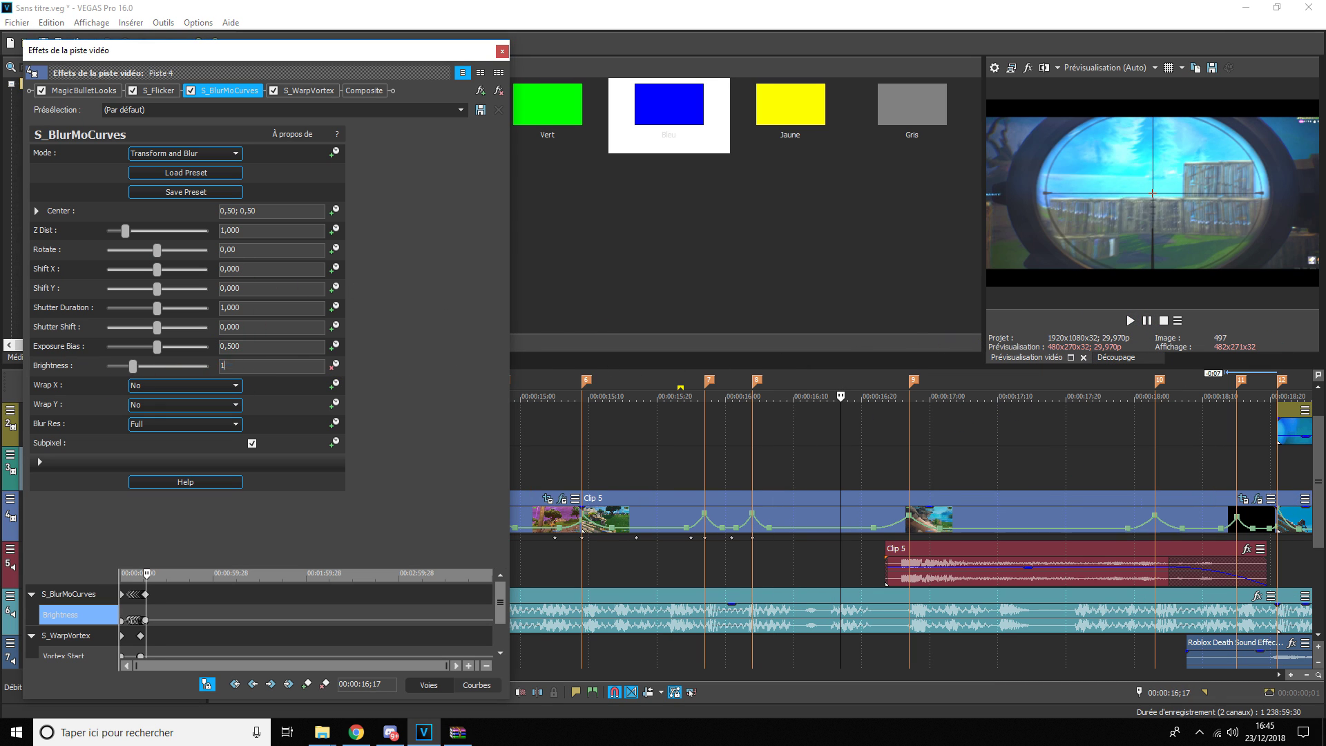
# - Create a Brightness keyframe just before marker 9 and play back from that marker
pyautogui.click(882, 477)
pyautogui.click(319, 685)
pyautogui.click(909, 477)
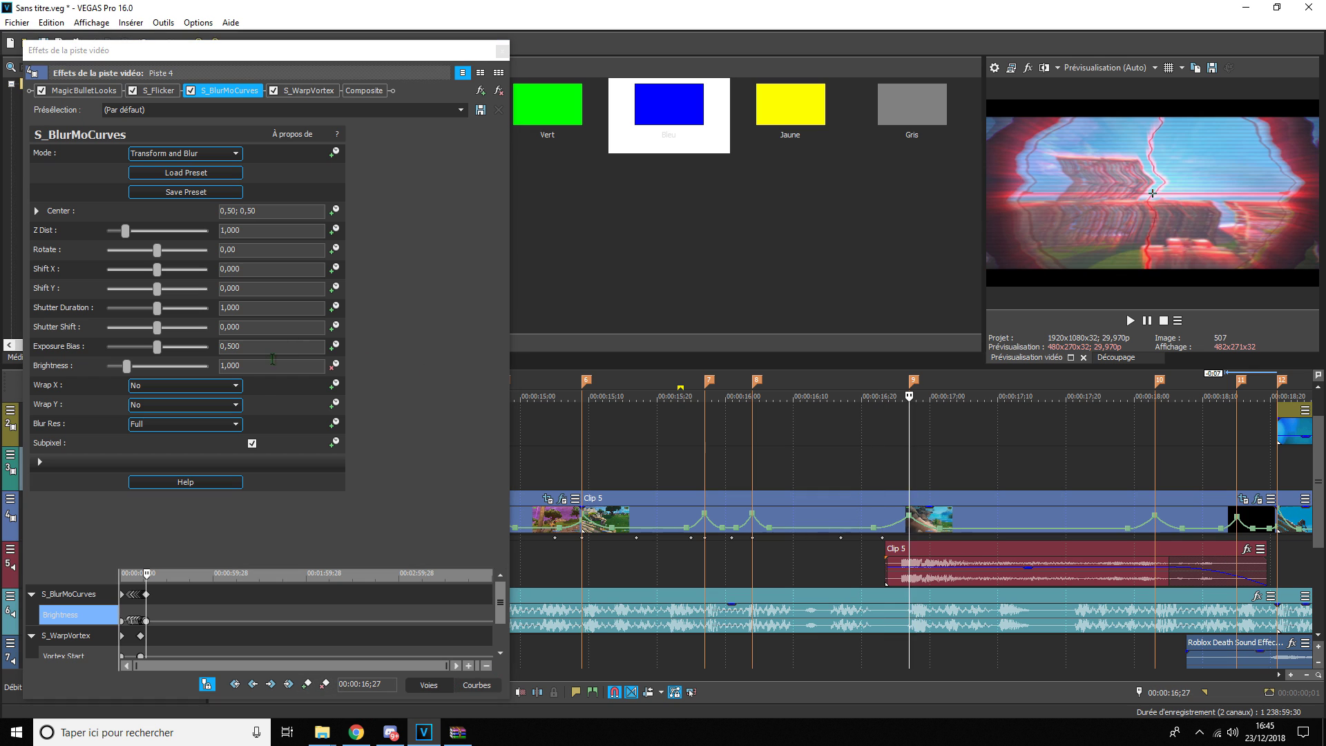
pyautogui.click(1131, 321)
pyautogui.click(1147, 321)
# - Create a Brightness keyframe just before marker 10 and set the Brightness to 1,3 at marker 10
pyautogui.click(1134, 476)
pyautogui.click(307, 683)
pyautogui.click(1155, 477)
pyautogui.doubleClick(234, 366)
pyautogui.write('1,3')
pyautogui.press('Return')
# - Return the Brightness to 1 after marker 10, raise it to 1,3 at marker 12 and play back the result
pyautogui.click(1215, 477)
pyautogui.doubleClick(235, 366)
pyautogui.write('1')
pyautogui.click(1236, 477)
pyautogui.click(1265, 483)
pyautogui.click(1277, 484)
pyautogui.moveTo(252, 366); pyautogui.dragTo(138, 369)
pyautogui.write('1,3')
pyautogui.click(1130, 321)
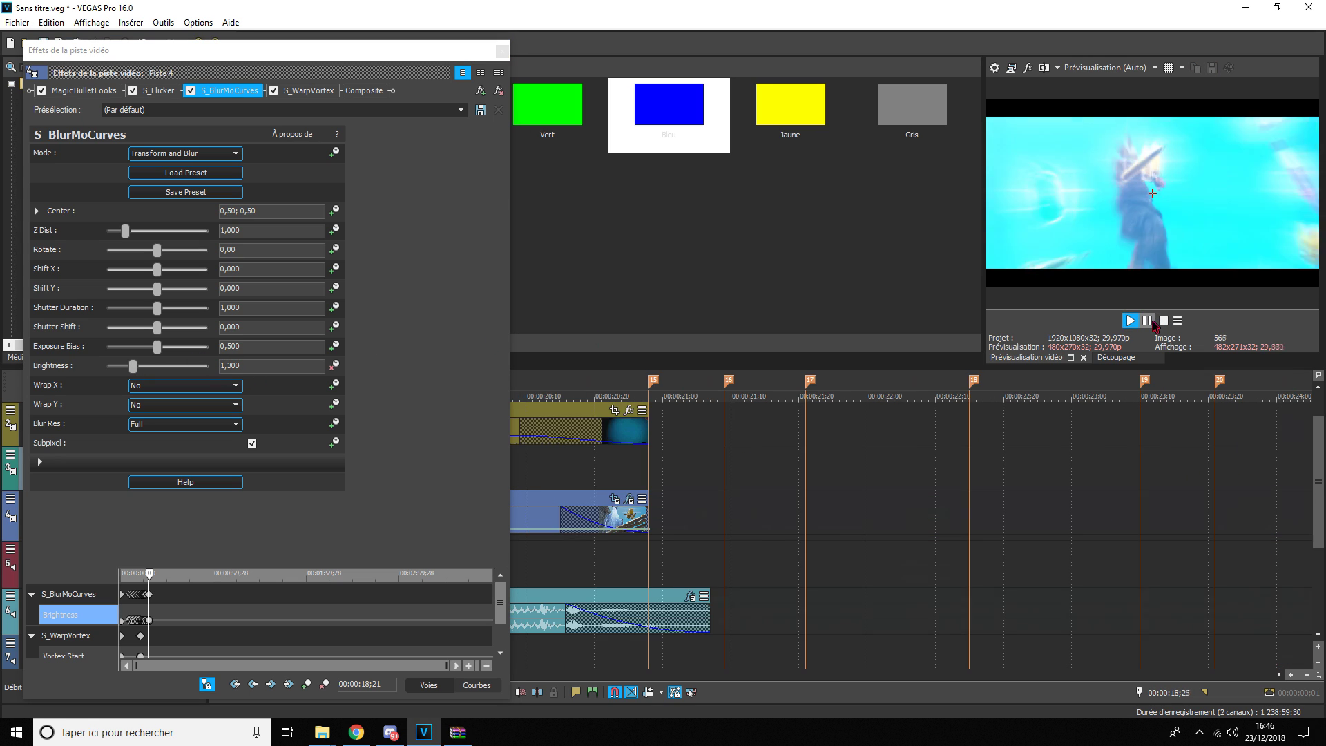
pyautogui.click(1147, 321)
# - Keyframe the Brightness at 1 just before marker 13 and at 1,3 on marker 13
pyautogui.scroll(-1, 864, 477)
pyautogui.click(767, 477)
pyautogui.moveTo(252, 366); pyautogui.dragTo(76, 376)
pyautogui.write('1')
pyautogui.click(788, 476)
pyautogui.moveTo(252, 366); pyautogui.dragTo(138, 370)
pyautogui.write('1,3')
# - Return the Brightness to 1 after marker 13 and play back Death (1)
pyautogui.click(1131, 320)
pyautogui.click(1147, 320)
pyautogui.moveTo(252, 366); pyautogui.dragTo(138, 369)
pyautogui.write('1')
pyautogui.click(1130, 321)
pyautogui.click(1147, 320)
# - Keyframe the Brightness at 1 just before marker 14 and at 1,3 on marker 14
pyautogui.click(891, 477)
pyautogui.moveTo(252, 366); pyautogui.dragTo(138, 369)
pyautogui.write('1')
pyautogui.click(912, 477)
pyautogui.moveTo(252, 366); pyautogui.dragTo(138, 370)
pyautogui.write('1,3')
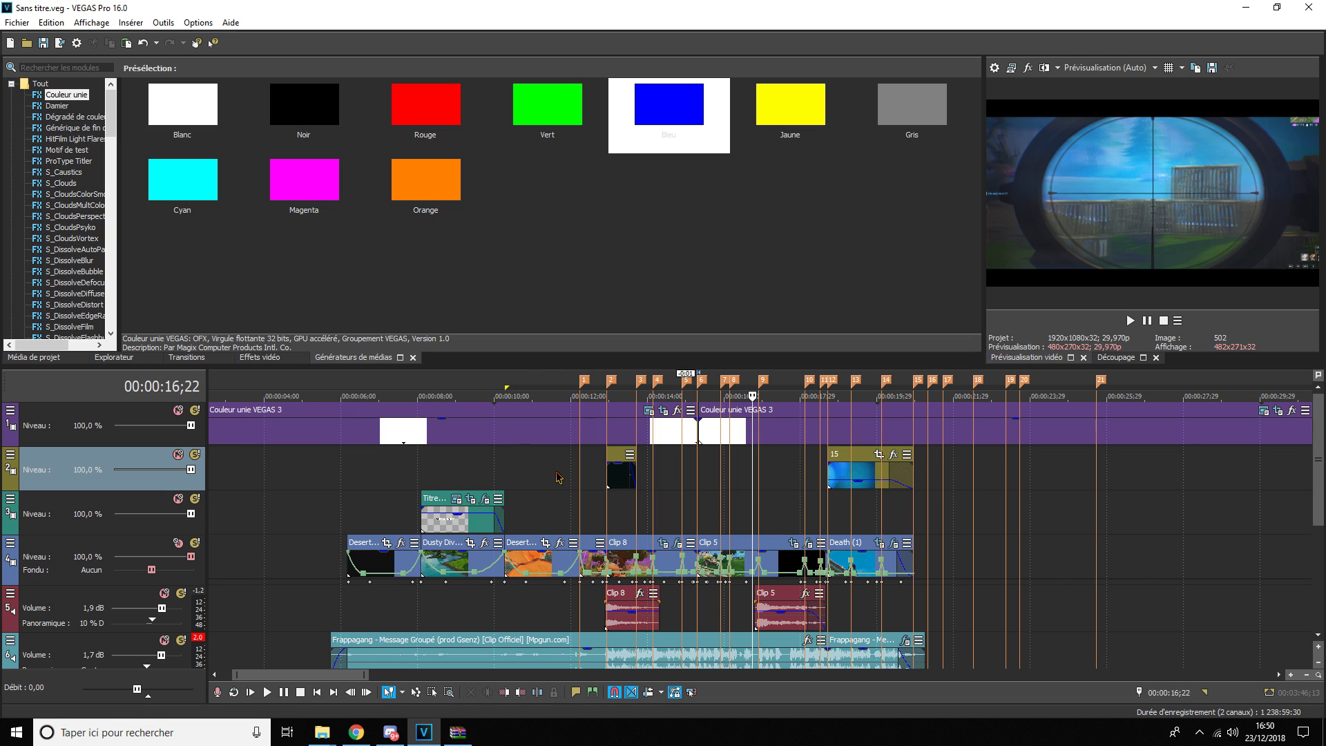
pyautogui.scroll(3, 560, 478)
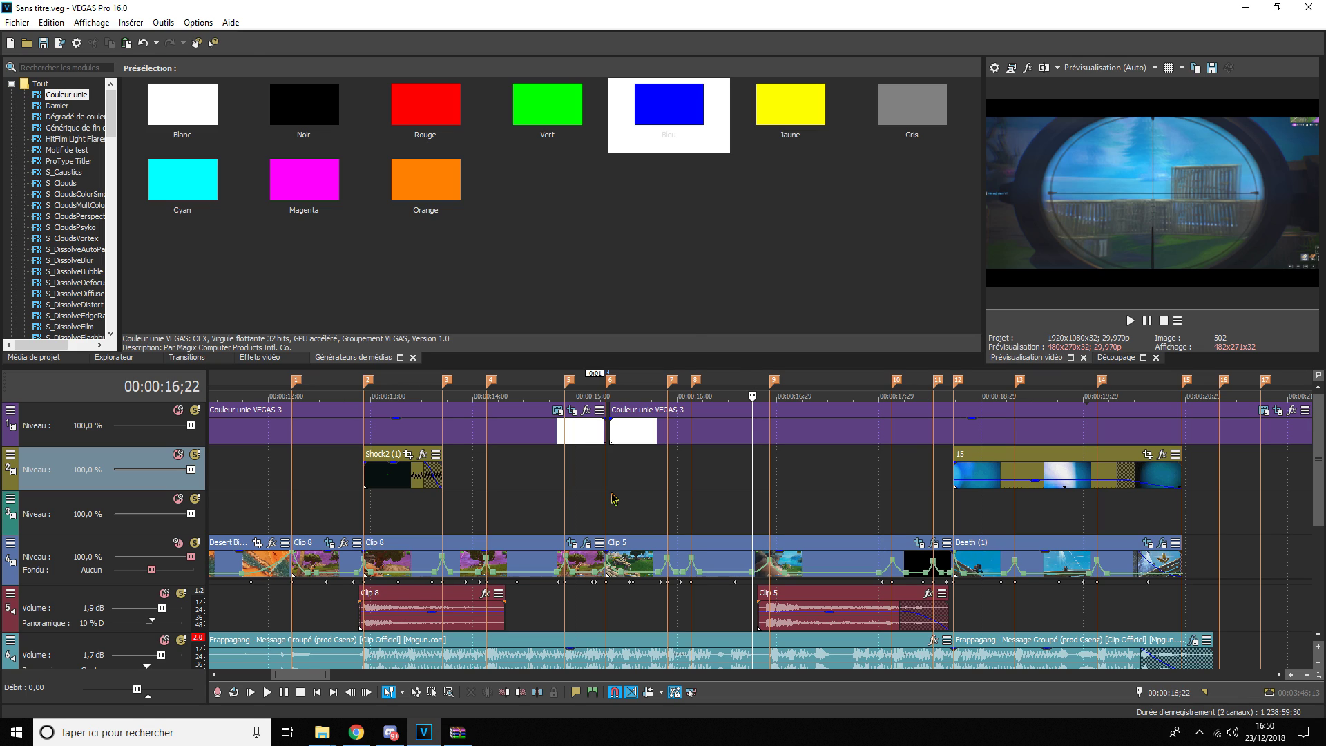